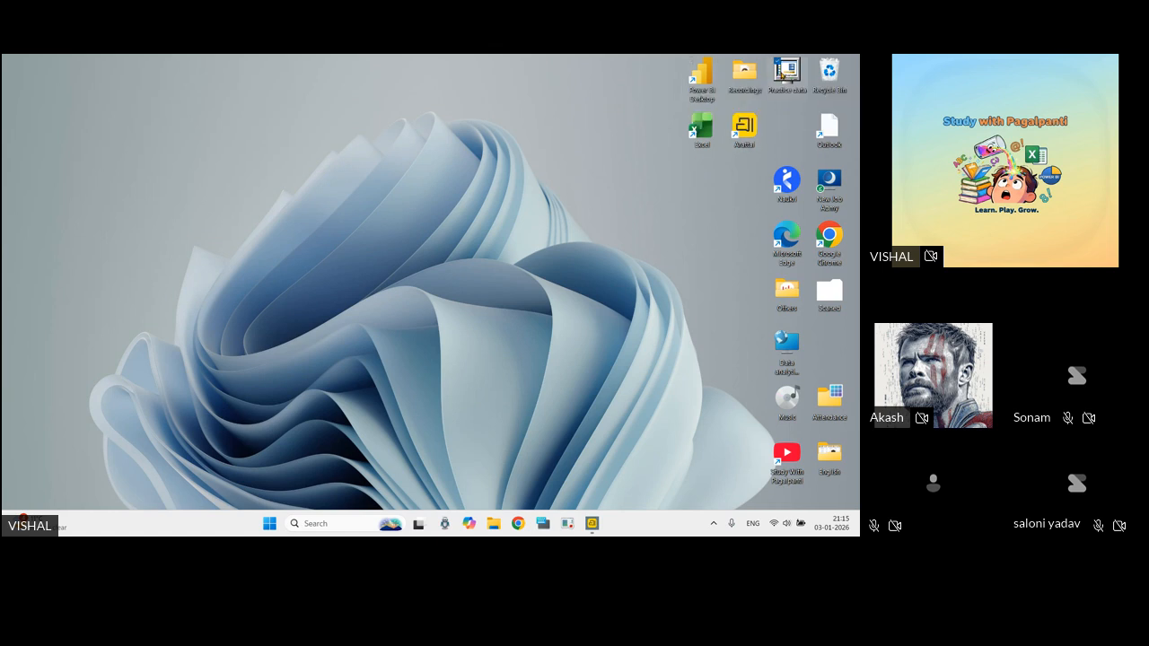
# Open the workbook "Sales Data for practice.xlsx" from the Practice data folder on the desktop.
pyautogui.doubleClick(786, 75)
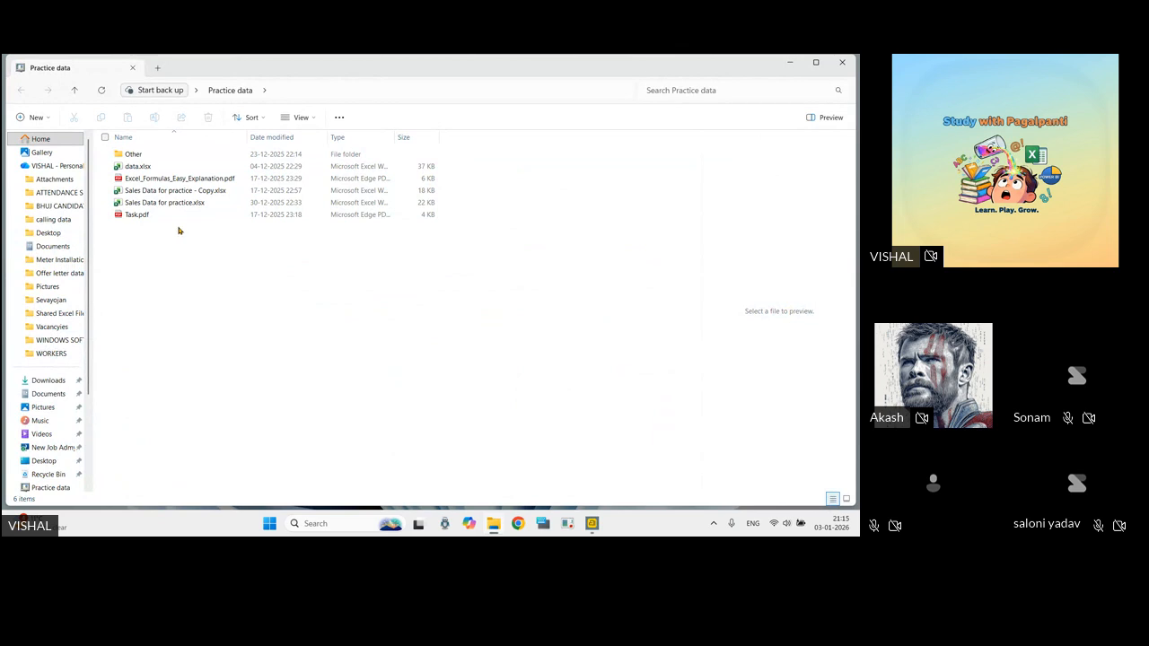
pyautogui.click(197, 203)
pyautogui.doubleClick(196, 203)
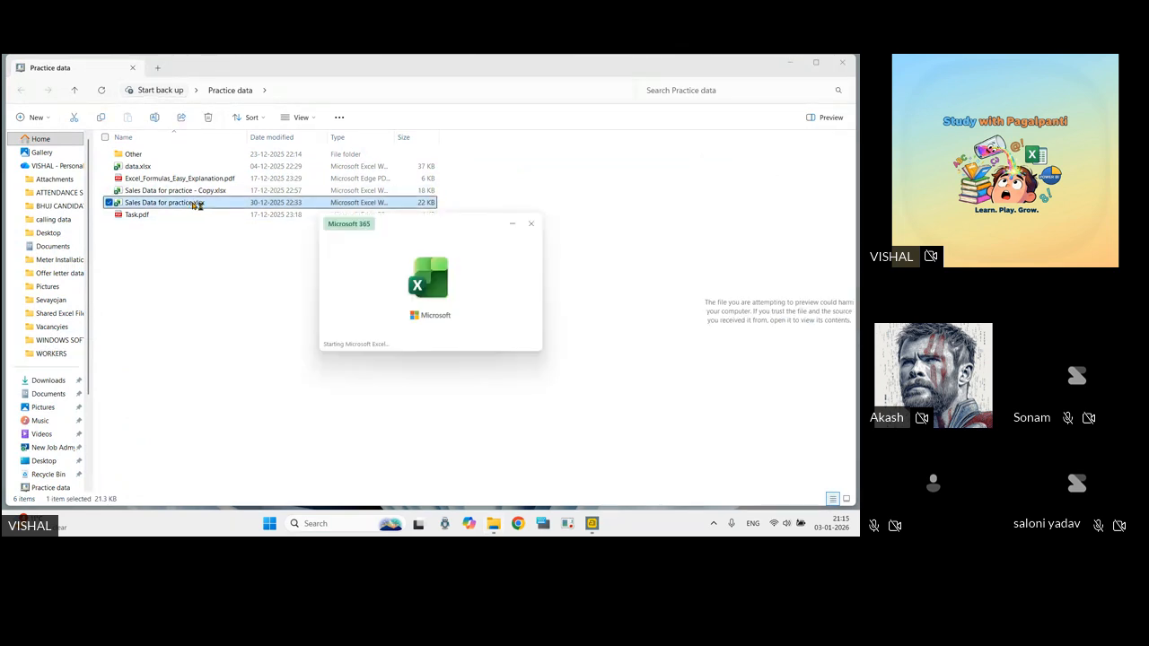
pyautogui.moveTo(649, 490); pyautogui.dragTo(549, 491)
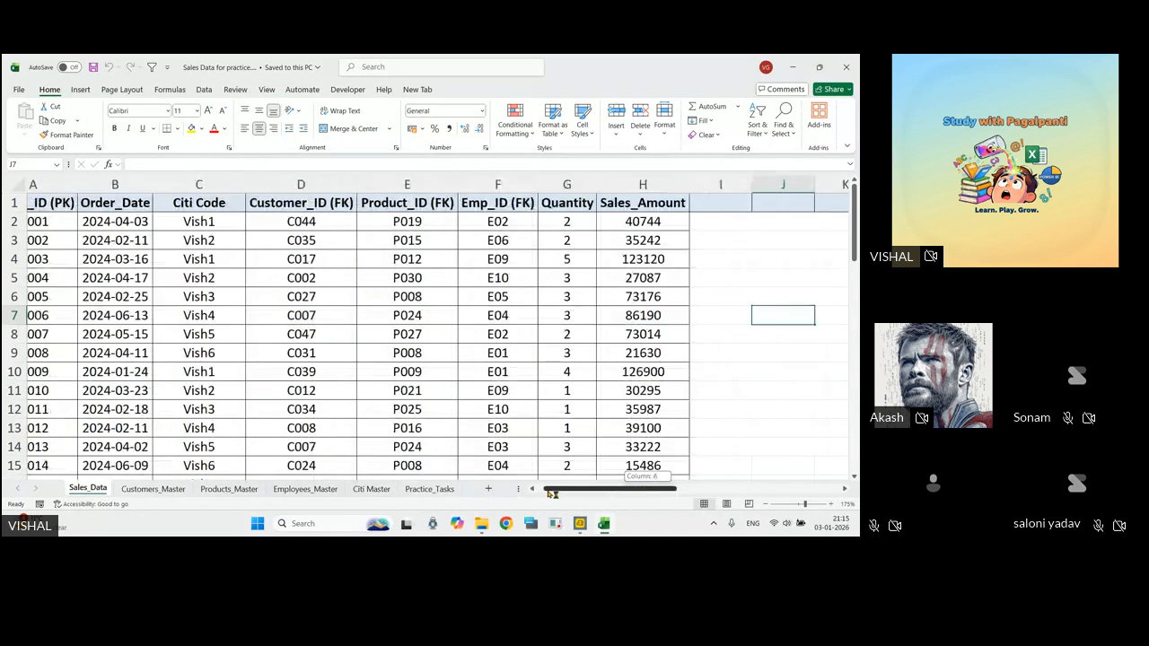
pyautogui.click(215, 225)
pyautogui.click(712, 225)
pyautogui.click(728, 316)
pyautogui.click(738, 367)
pyautogui.click(723, 204)
pyautogui.click(723, 221)
pyautogui.click(722, 260)
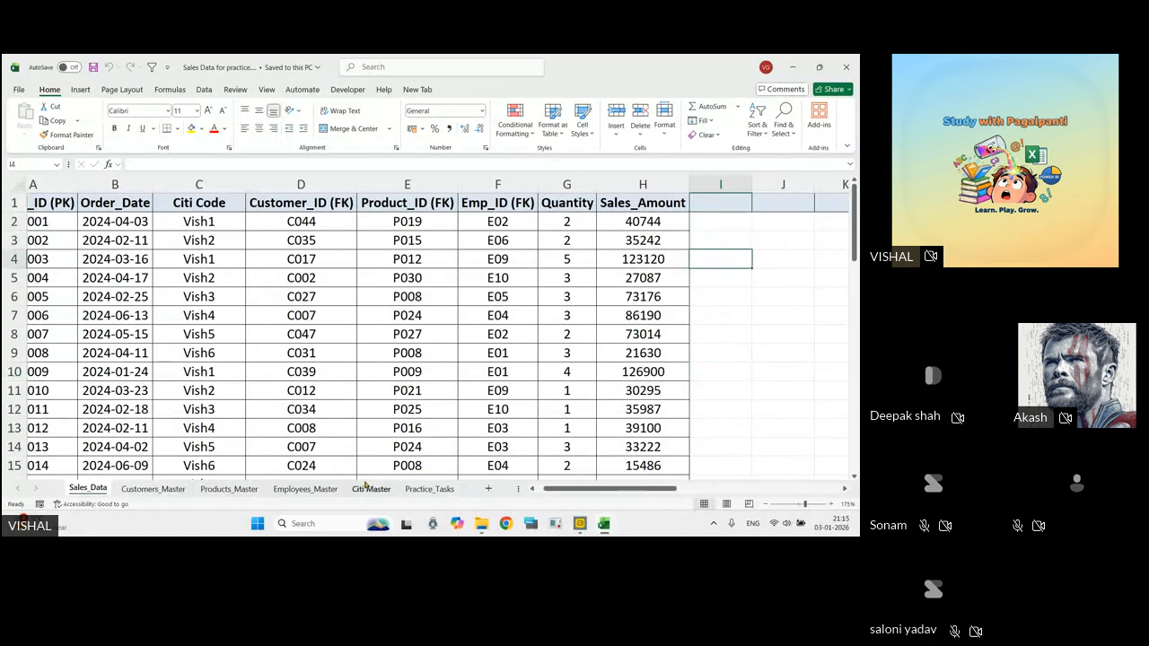
# Look through the Employees_Master, Products_Master, Practice_Tasks and Customers_Master sheets, comparing their columns with the ID columns of Sales_Data.
pyautogui.click(305, 489)
pyautogui.click(229, 489)
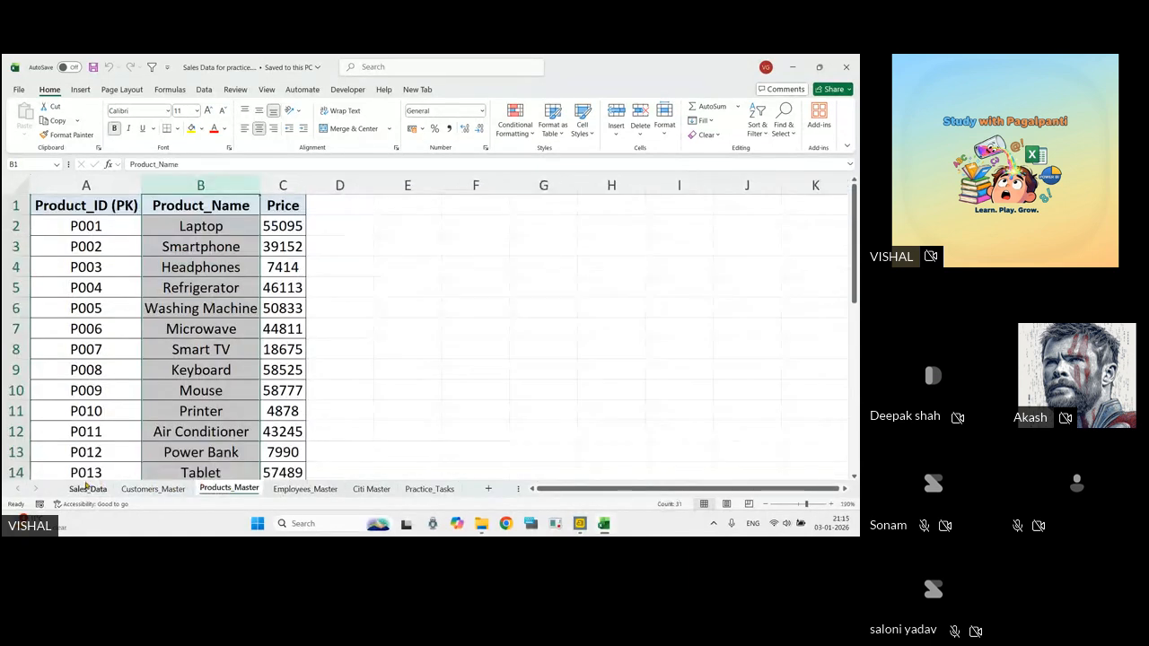
pyautogui.click(87, 489)
pyautogui.click(728, 279)
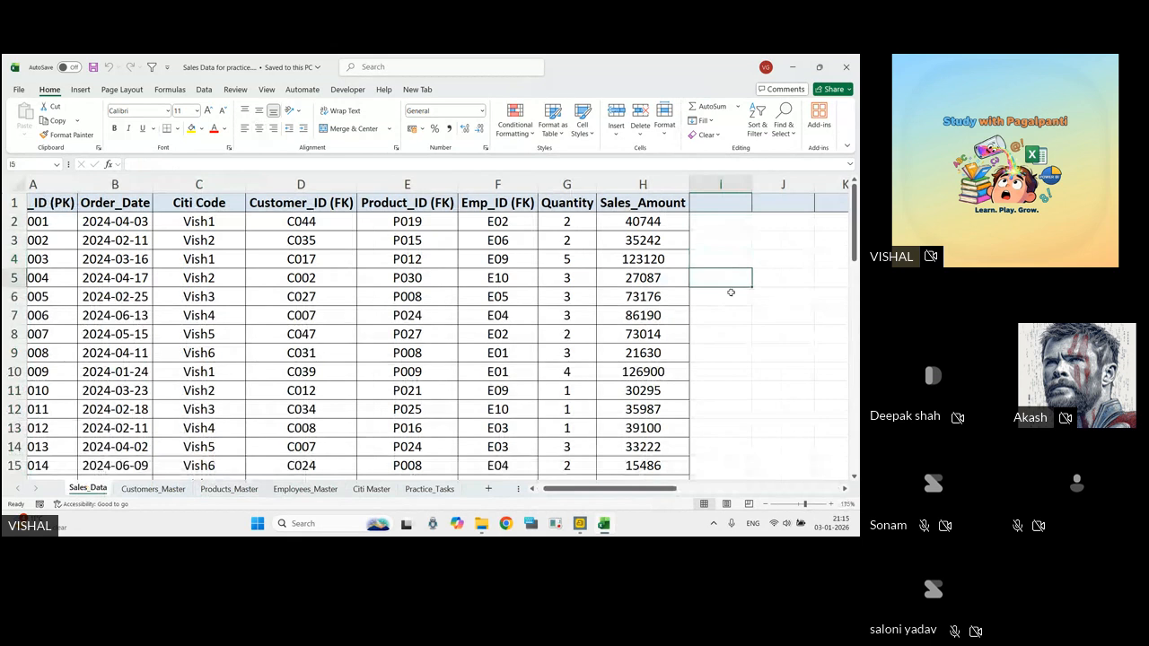
pyautogui.click(726, 371)
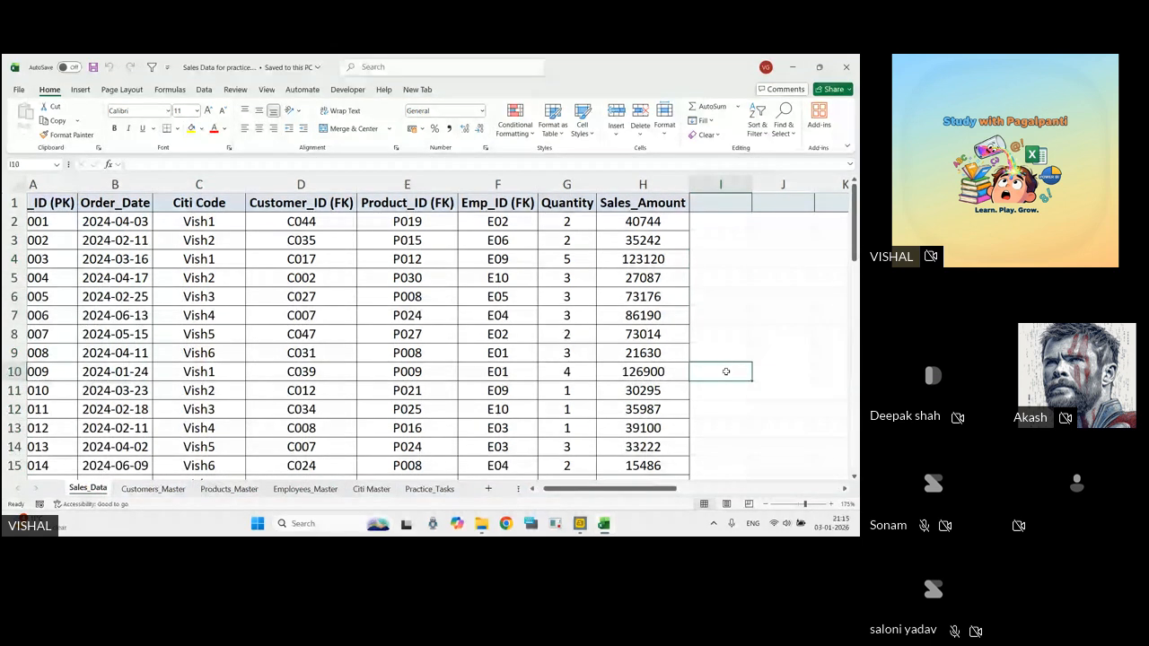
pyautogui.click(207, 489)
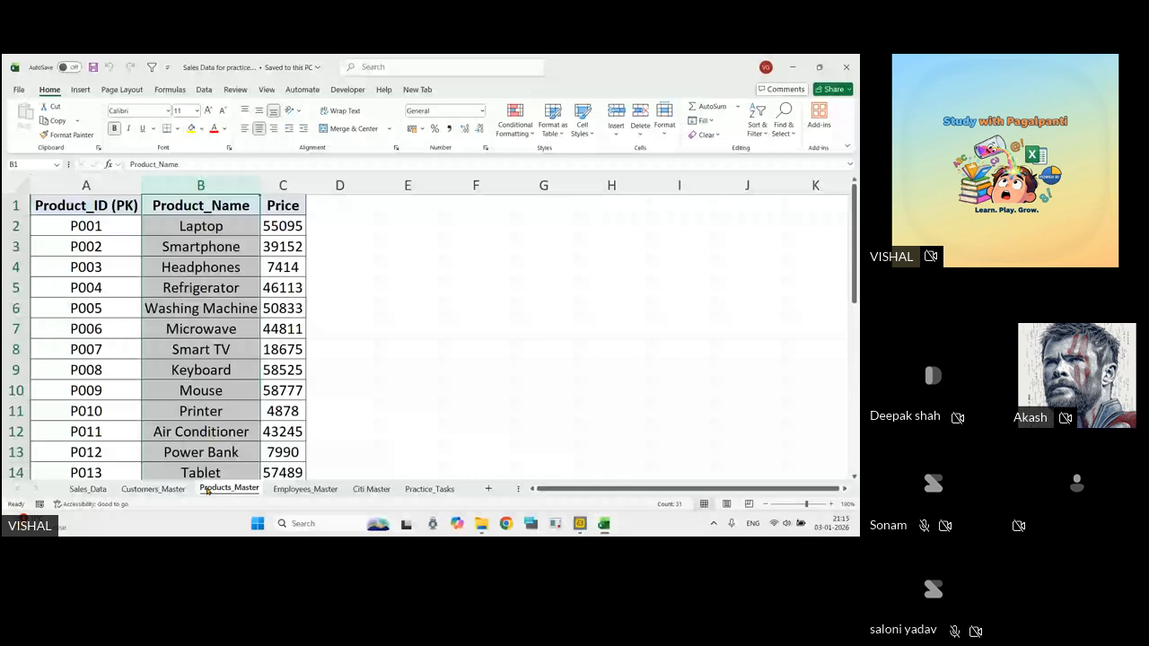
pyautogui.click(419, 489)
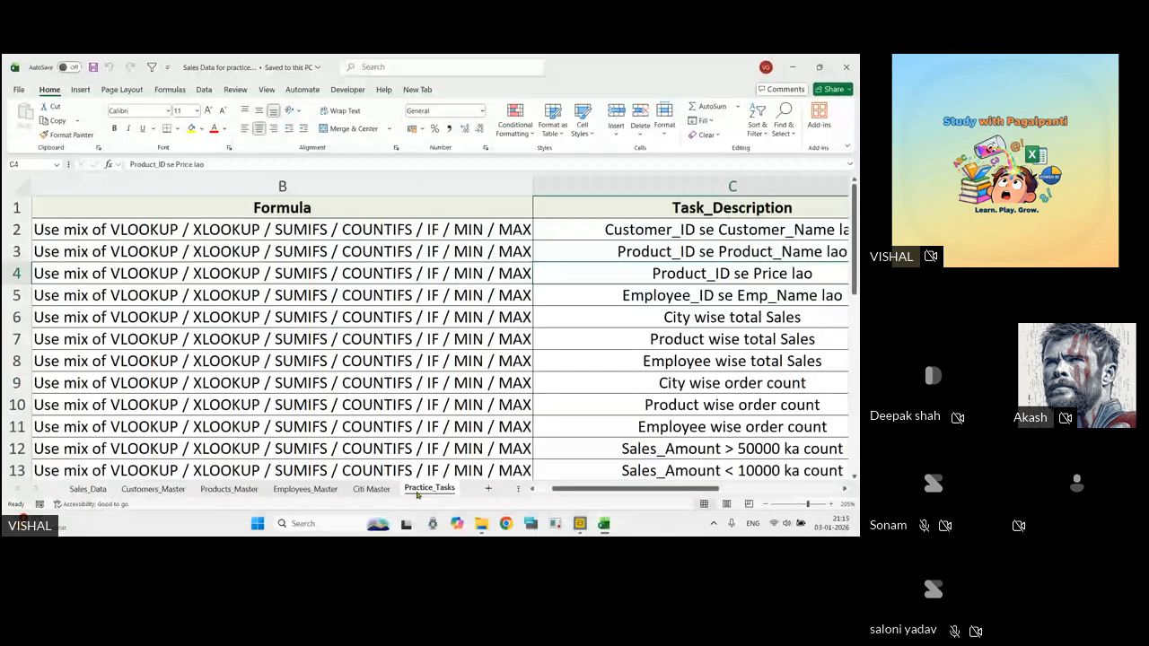
pyautogui.click(229, 489)
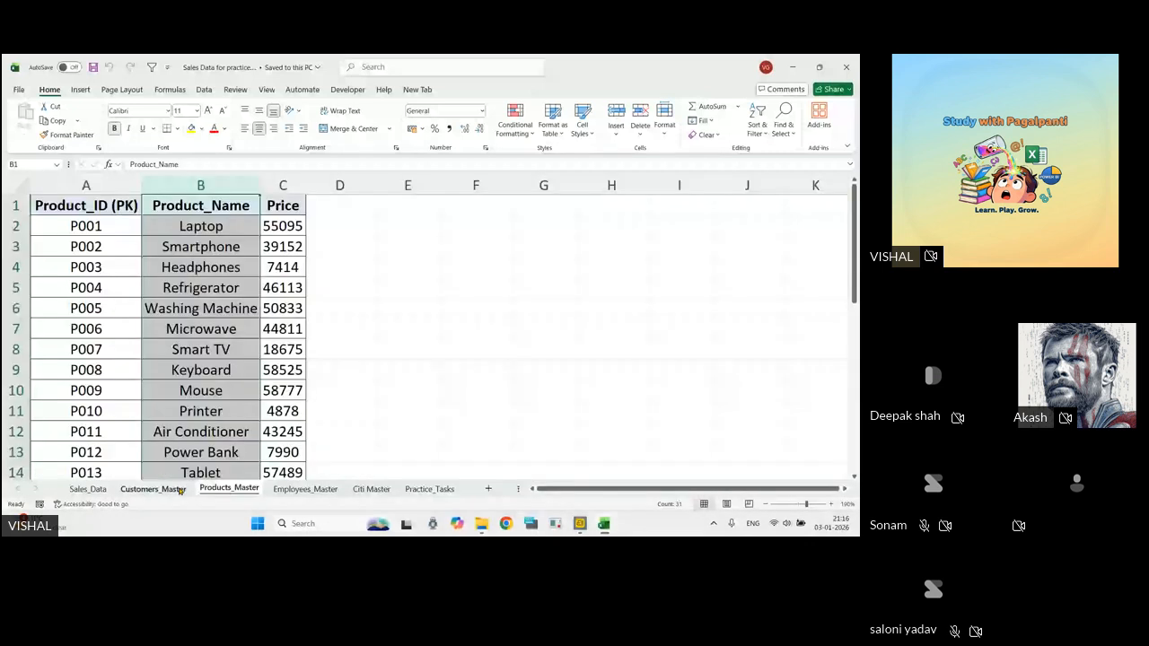
pyautogui.click(88, 489)
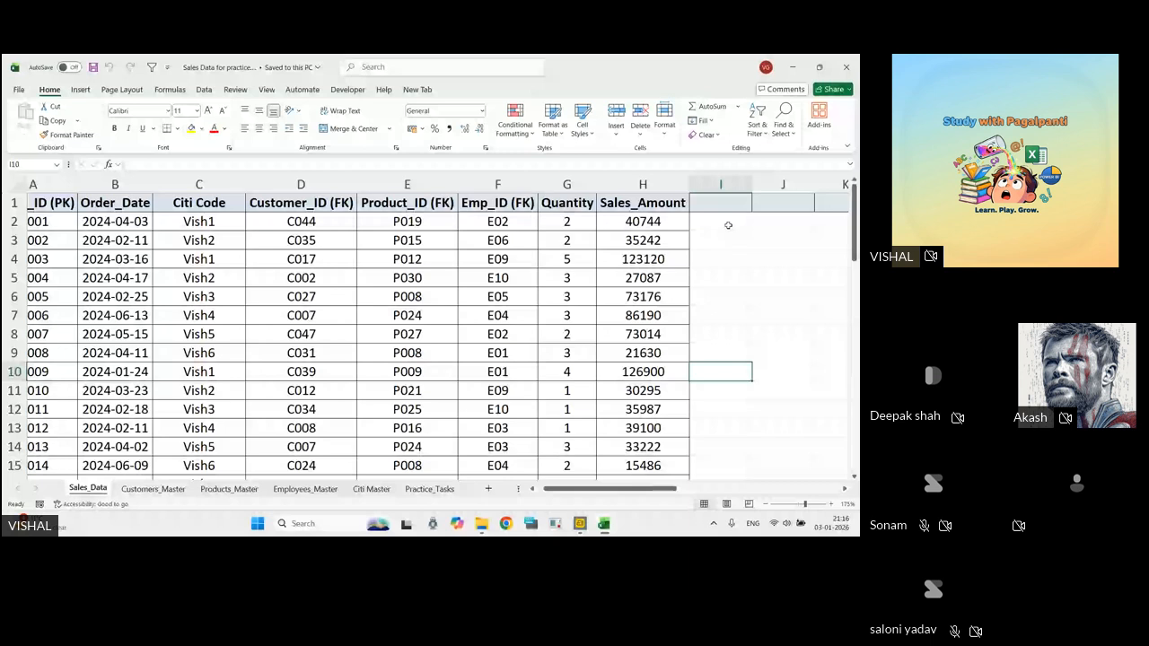
pyautogui.click(728, 225)
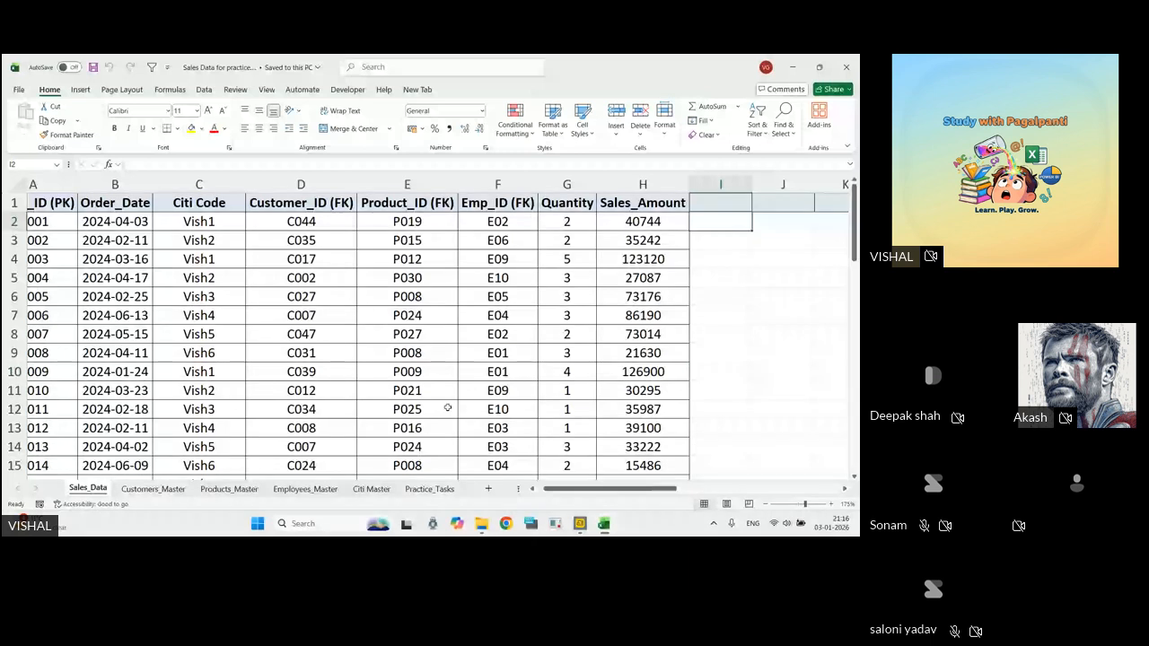
pyautogui.hotkey('ctrl', 'pagedown')
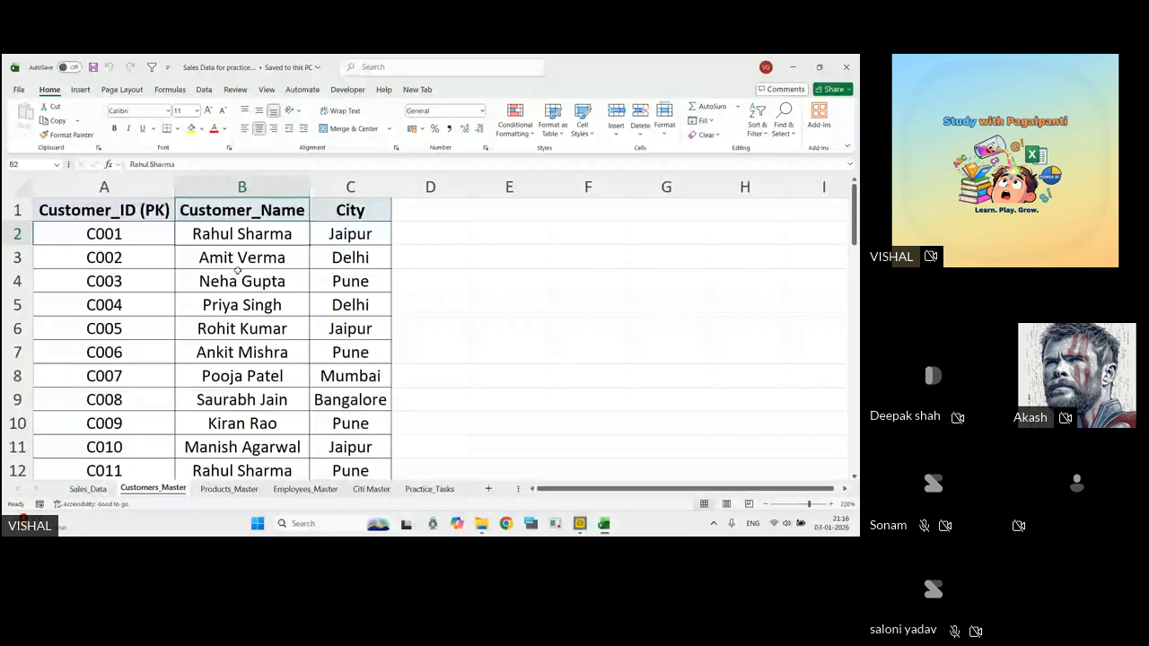
pyautogui.click(243, 258)
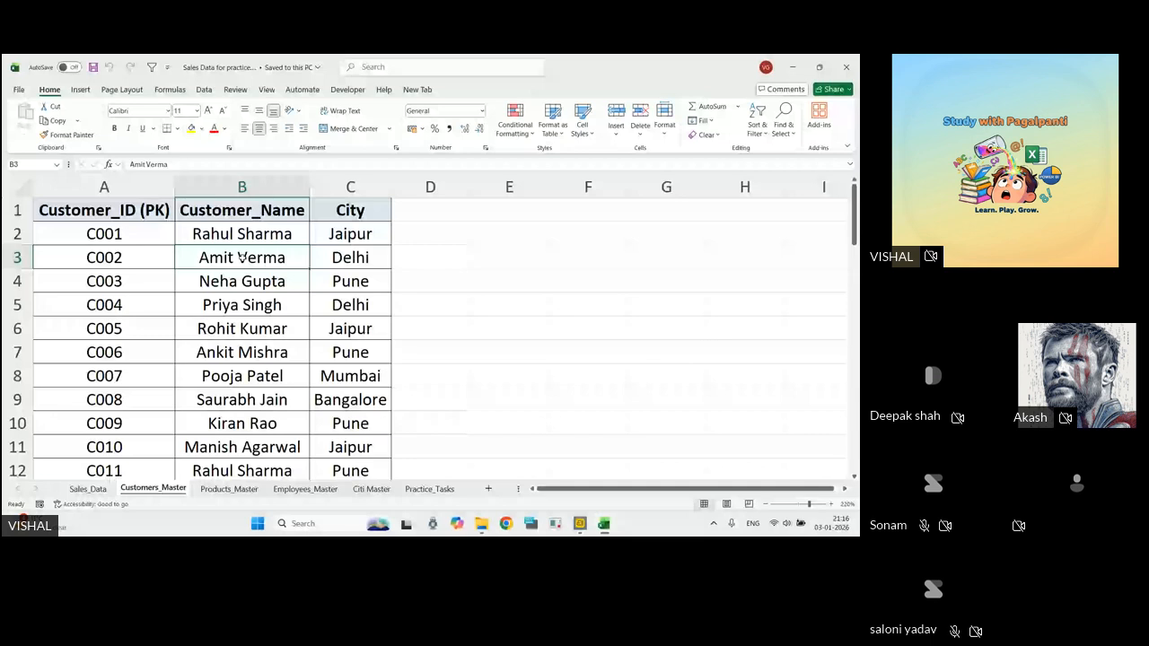
pyautogui.hotkey('ctrl', 'pageup')
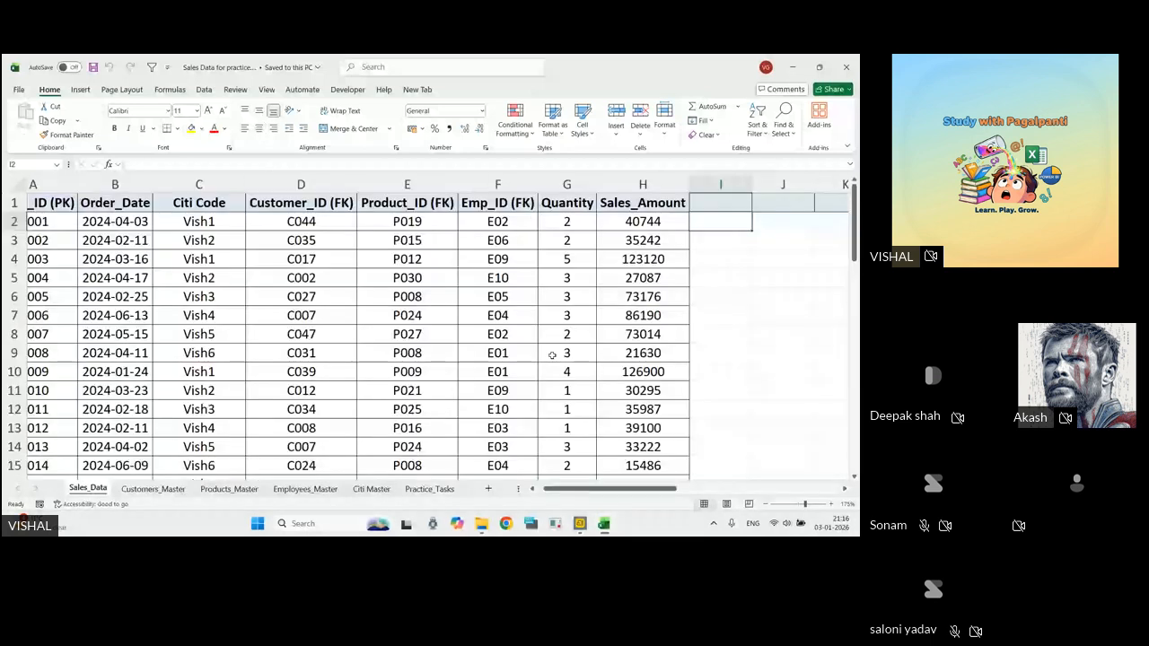
pyautogui.click(722, 246)
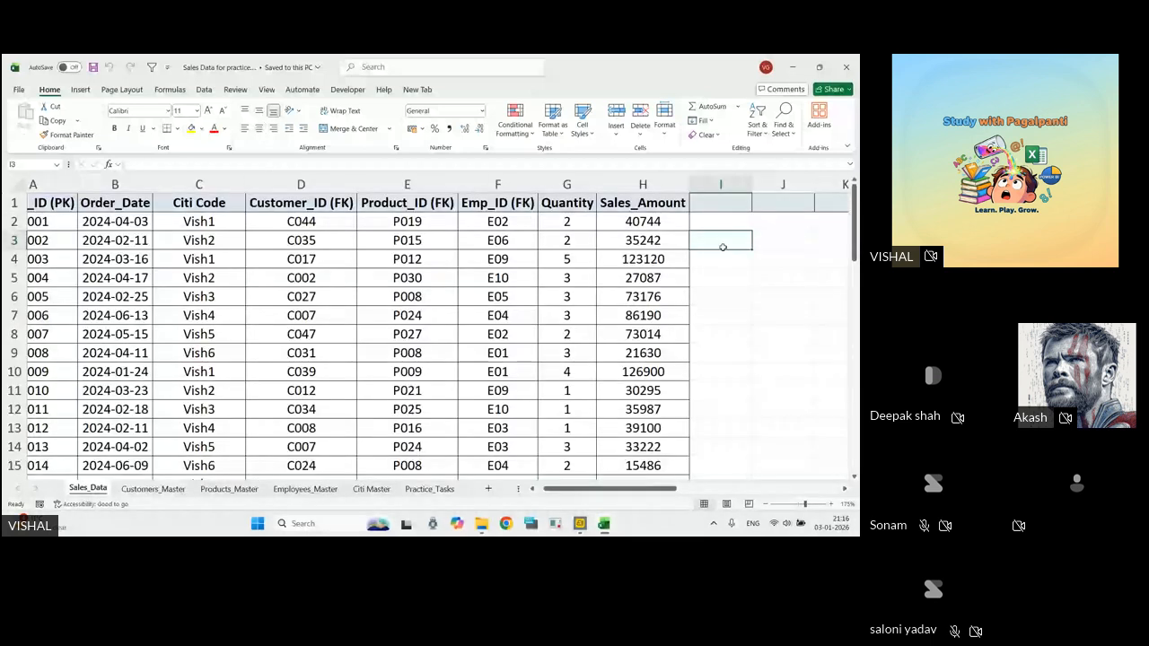
pyautogui.click(733, 230)
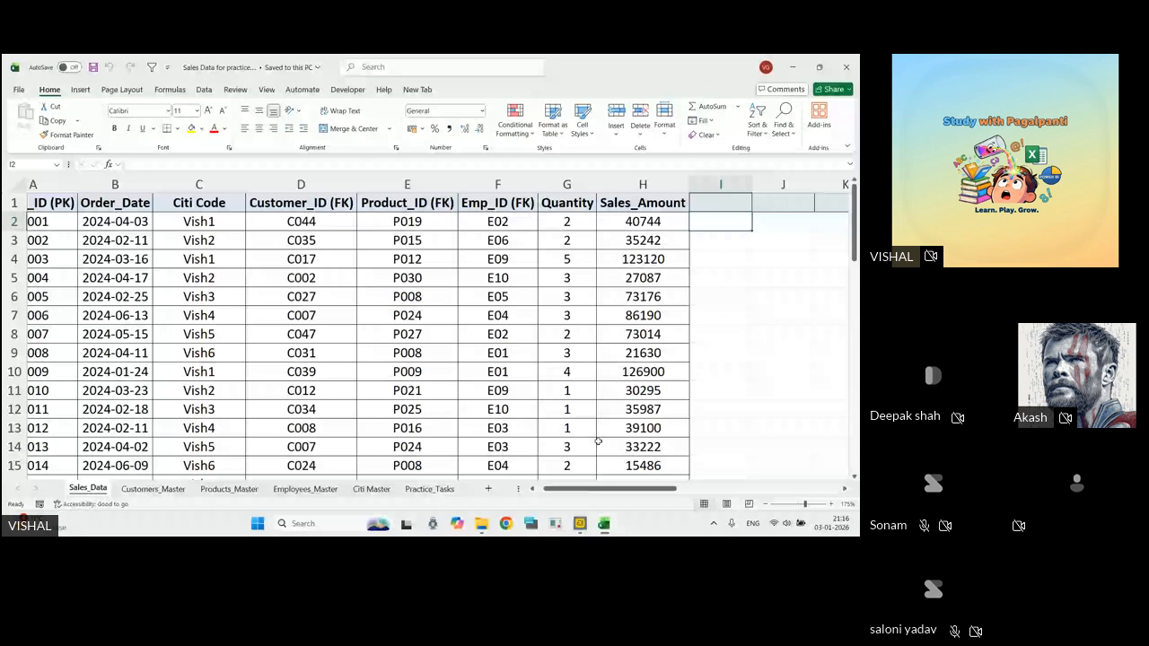
# Clear columns Q to T of the Sales_Data sheet, which hold the old Customer and Product Name data.
pyautogui.hscroll(6, 634, 221)
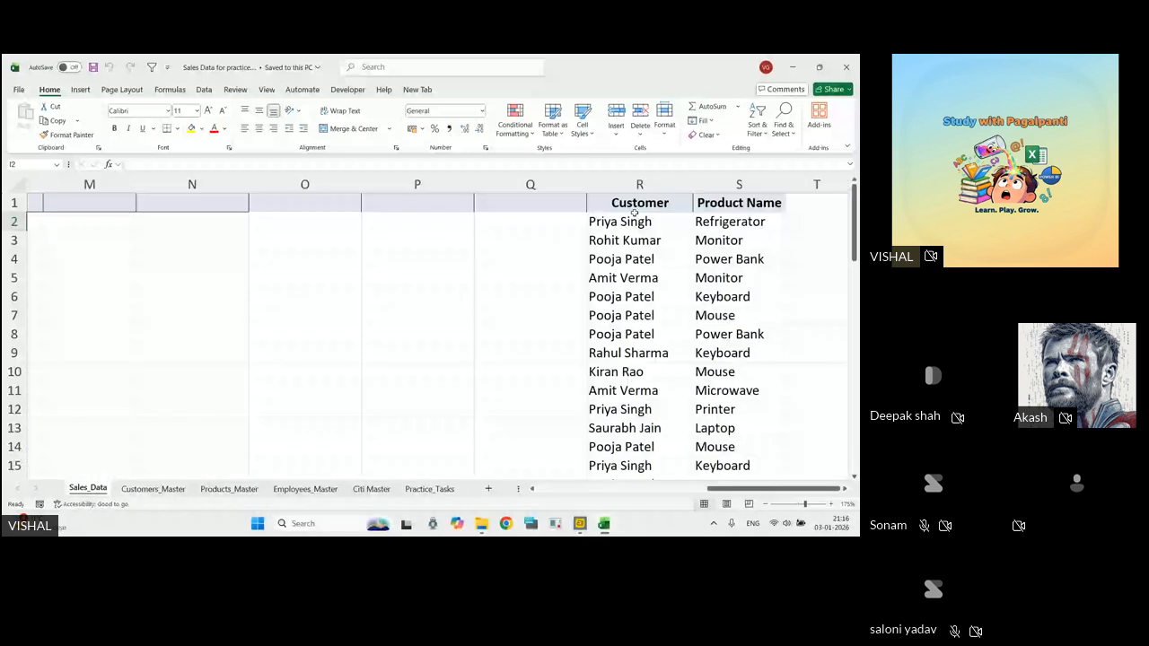
pyautogui.moveTo(529, 184); pyautogui.dragTo(794, 185)
pyautogui.press('Delete')
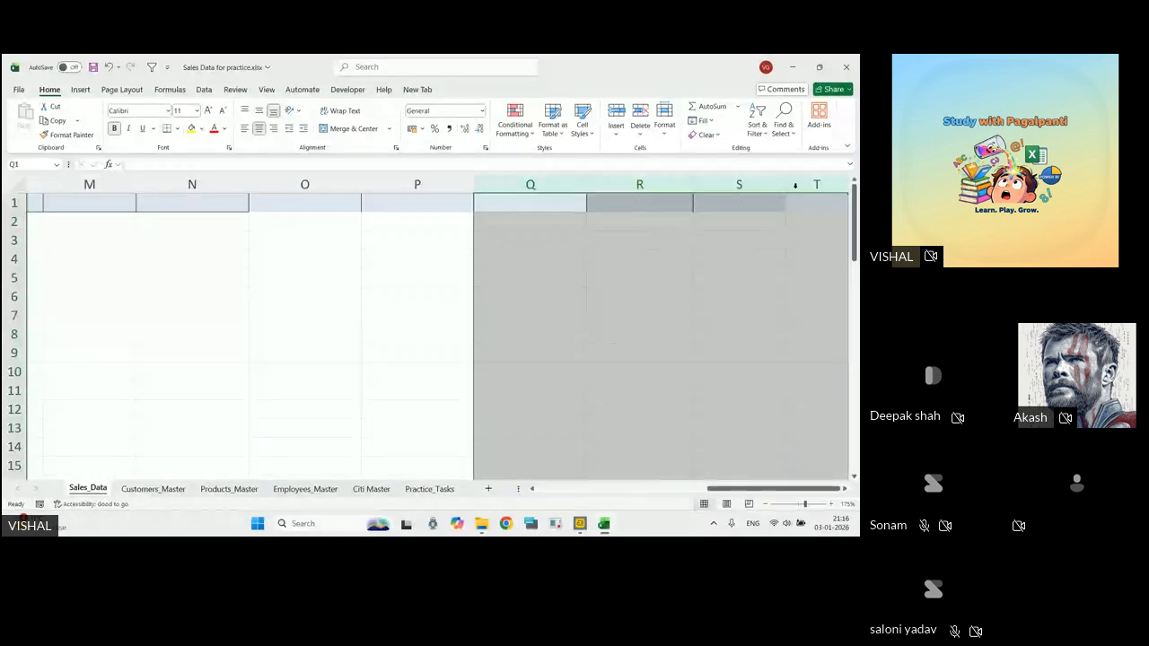
pyautogui.hotkey('ctrl', 'shift', 'Right')
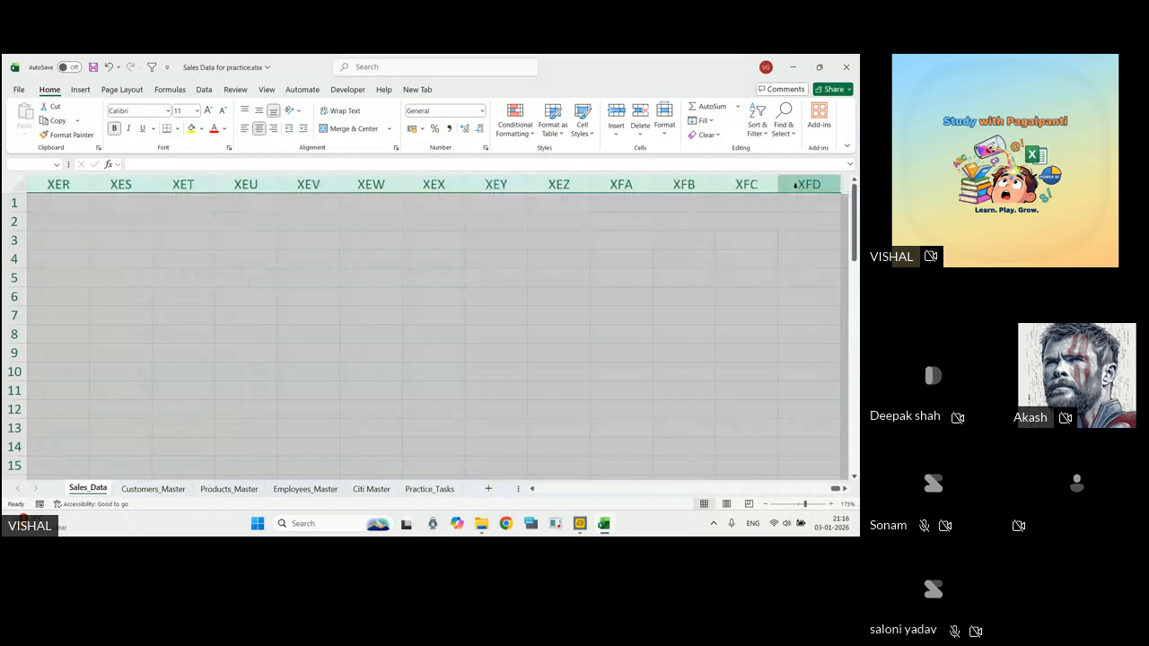
pyautogui.hotkey('ctrl', 'BackSpace')
pyautogui.hotkey('ctrl', 'Left')
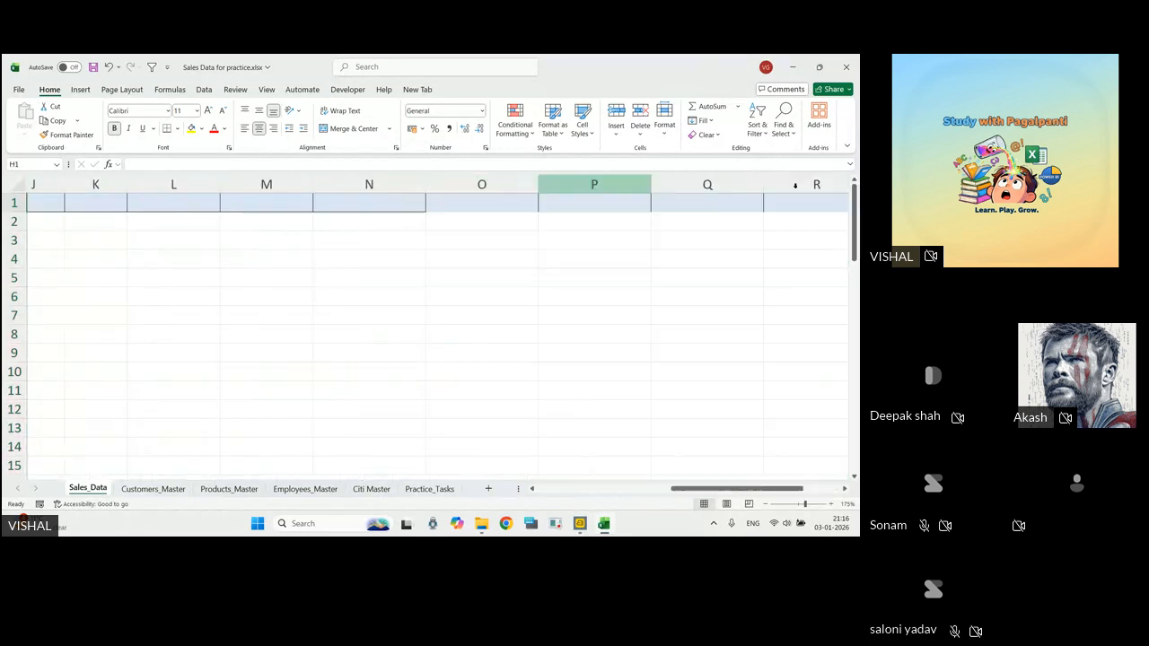
pyautogui.moveTo(664, 489); pyautogui.dragTo(557, 491)
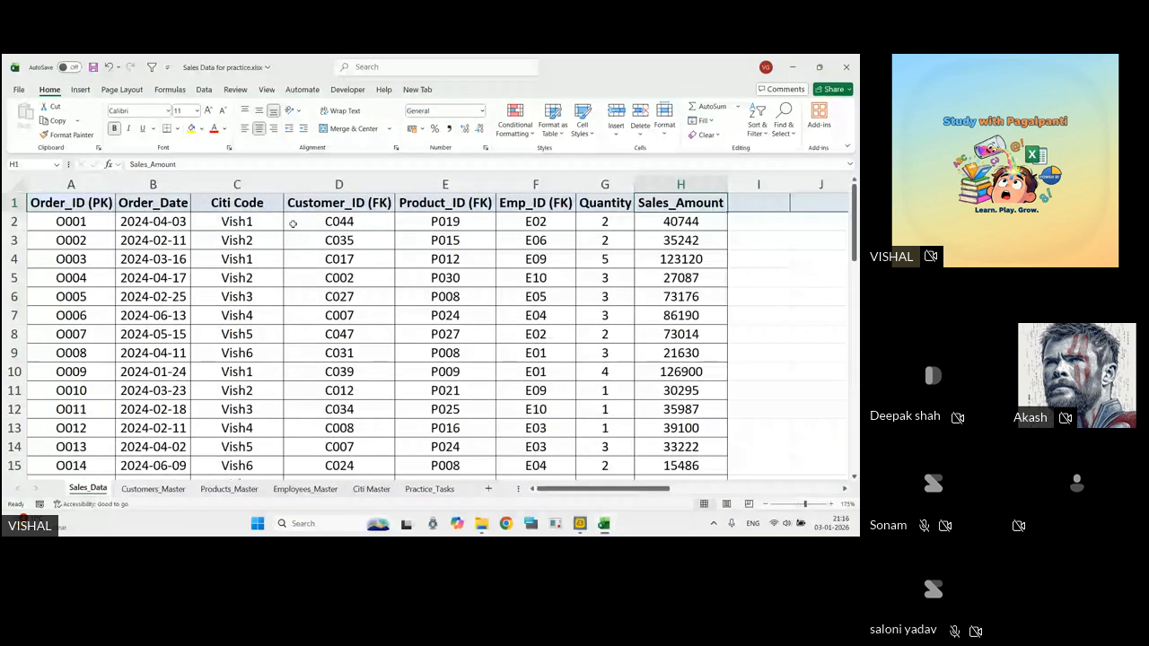
# Compare the column layout of the Citi Master and Products_Master sheets with the code columns of Sales_Data.
pyautogui.click(366, 492)
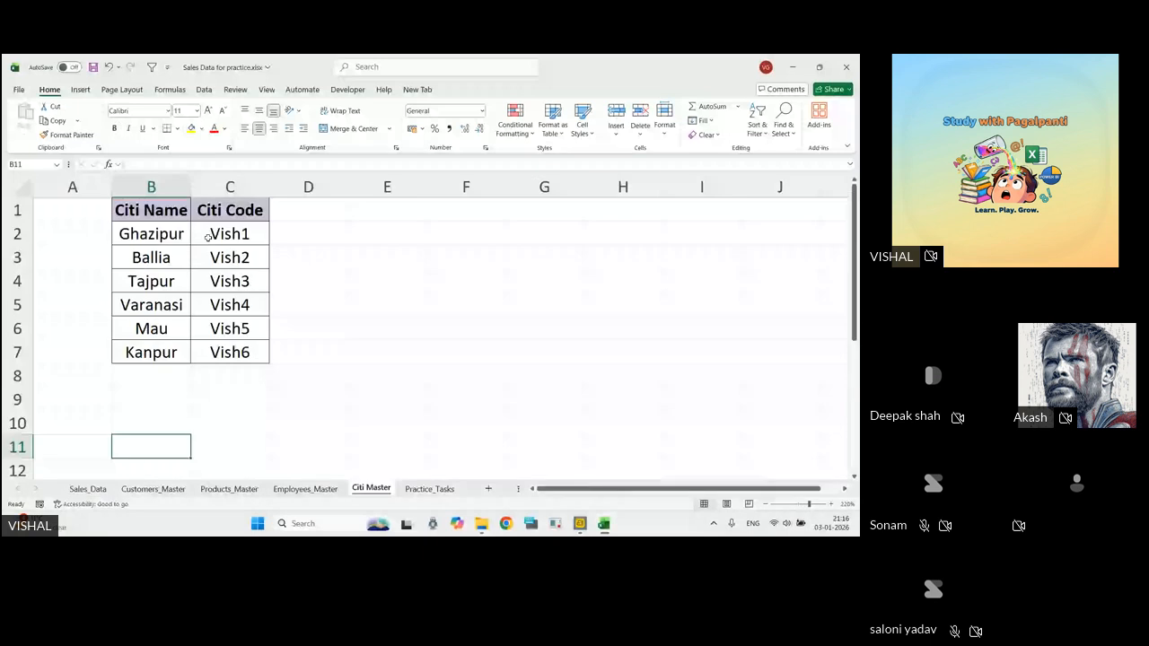
pyautogui.click(88, 489)
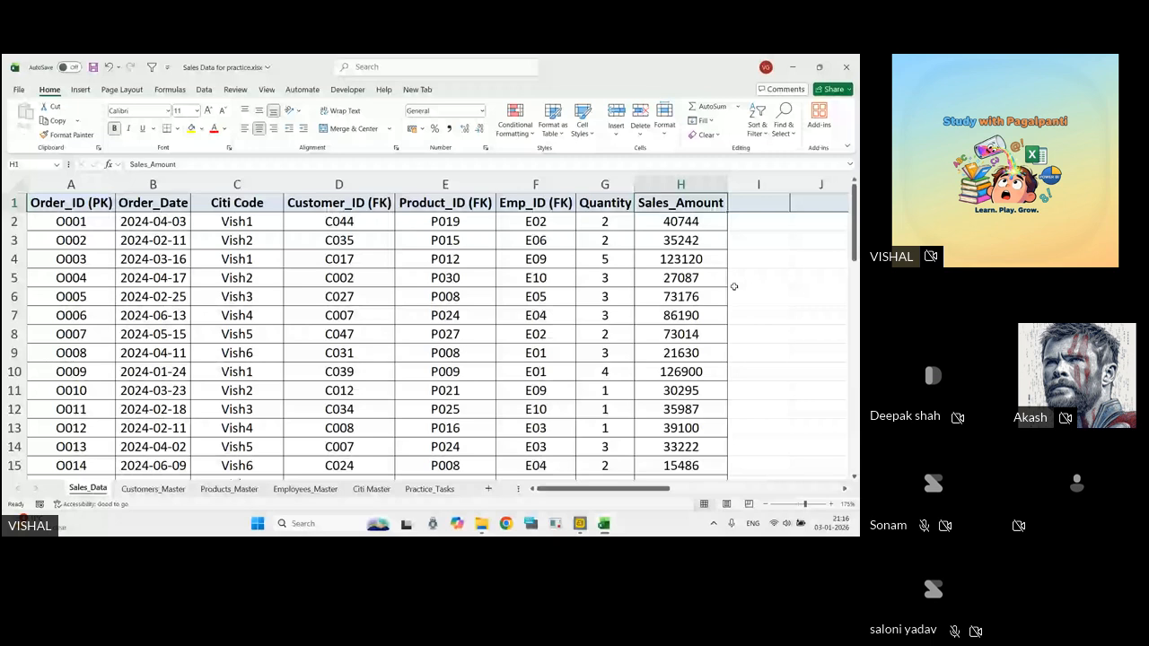
pyautogui.click(747, 260)
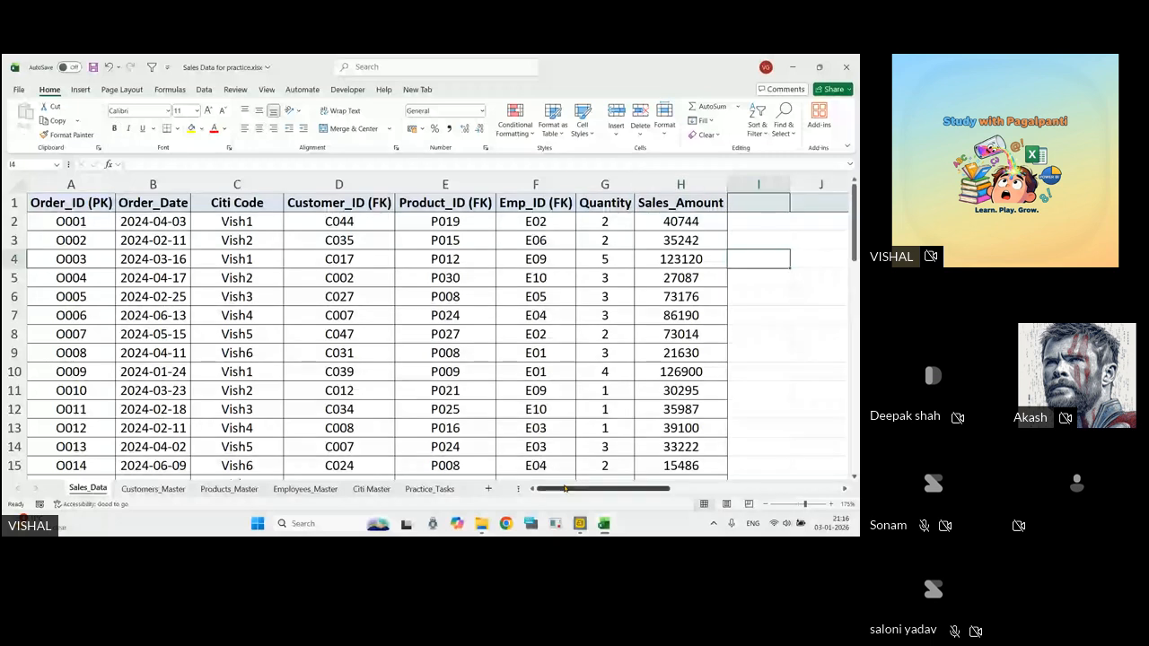
pyautogui.hscroll(2, 565, 488)
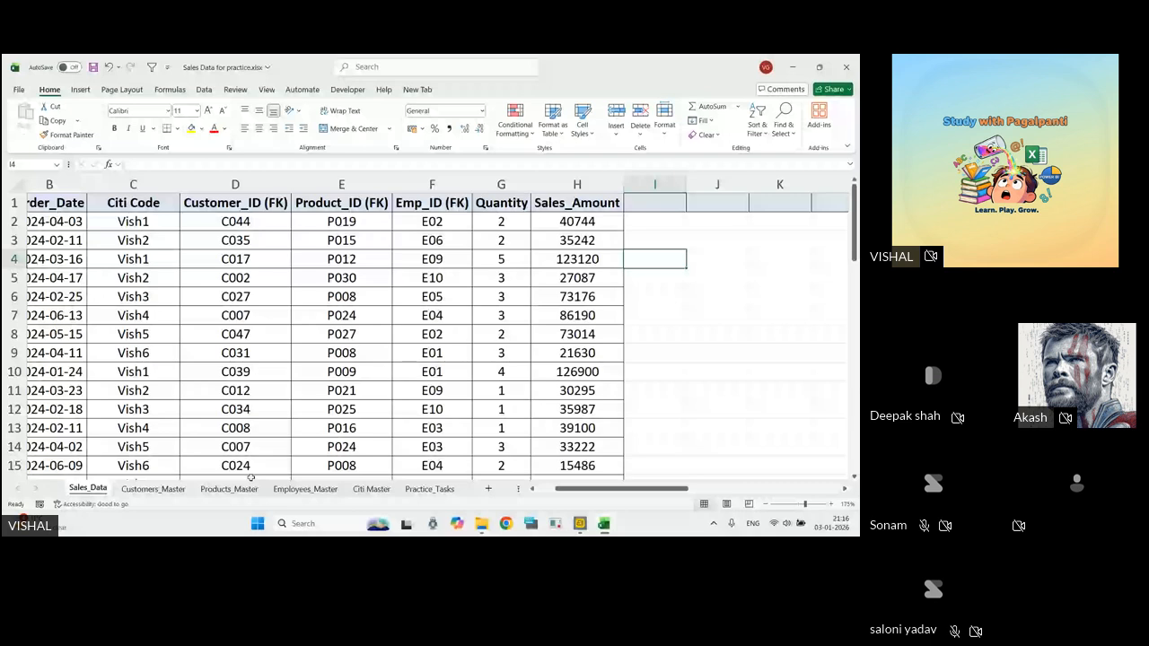
pyautogui.click(228, 488)
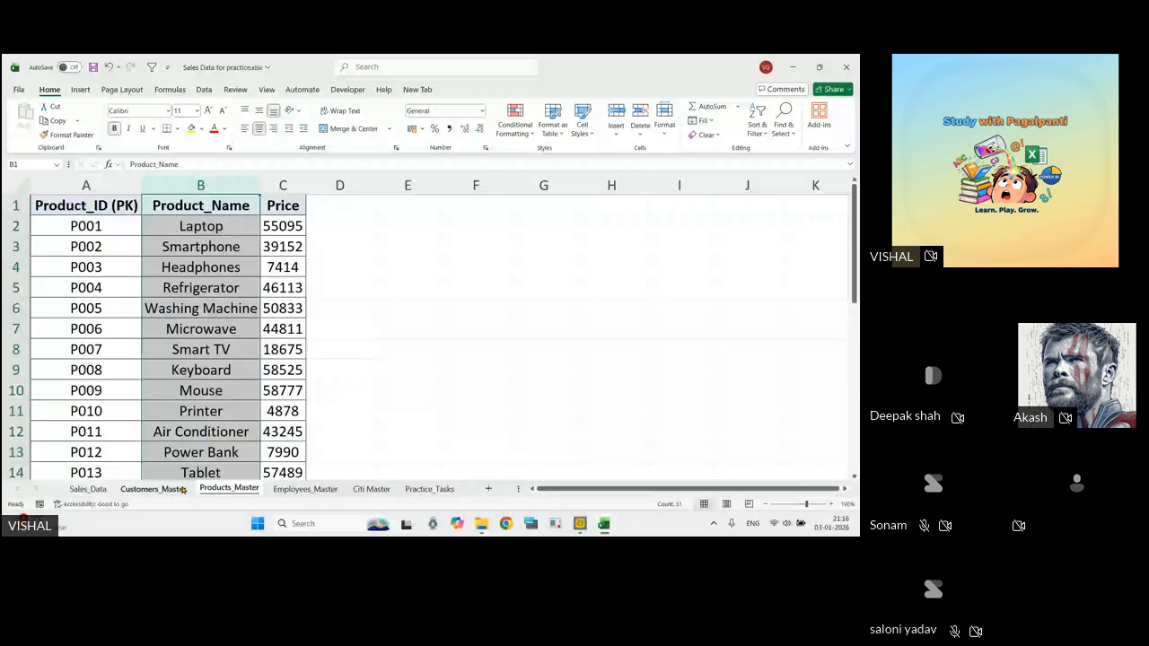
pyautogui.click(88, 489)
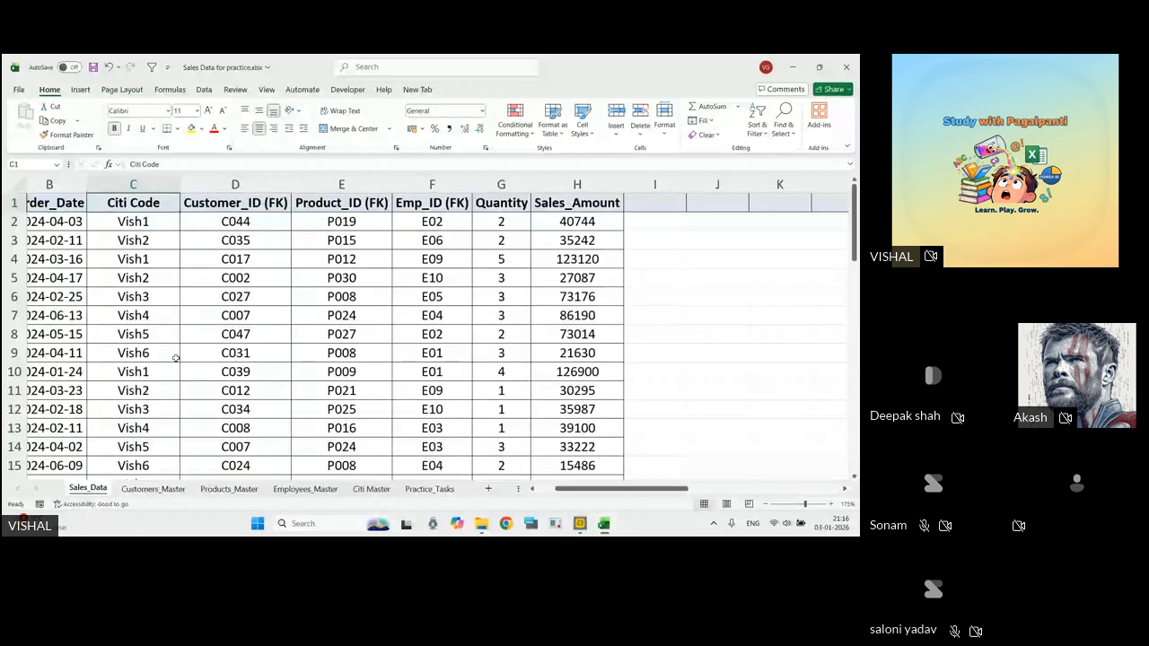
# Move the Citi Code column from C to A on the Citi Master sheet and save the workbook.
pyautogui.click(372, 489)
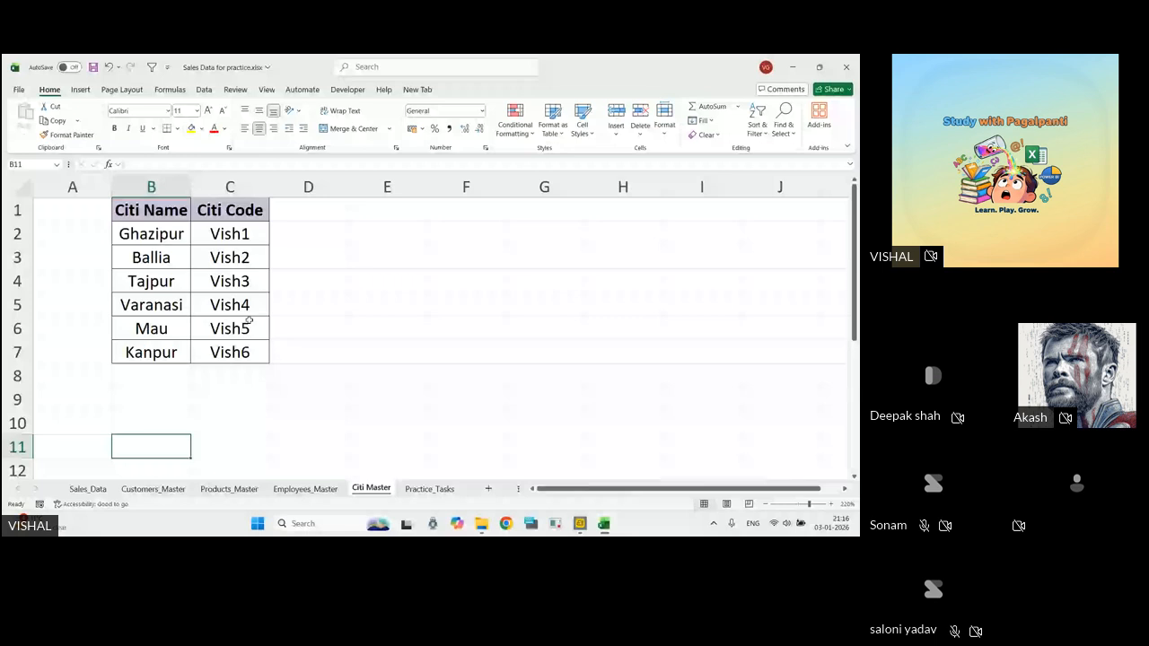
pyautogui.moveTo(230, 233); pyautogui.dragTo(235, 352)
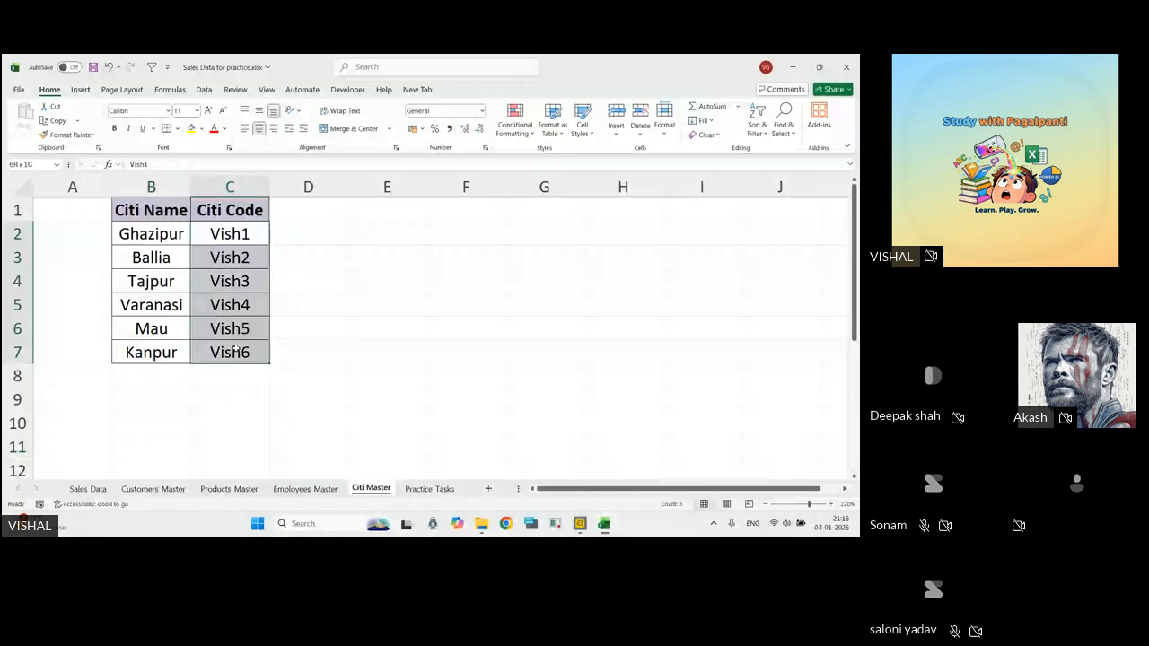
pyautogui.click(255, 189)
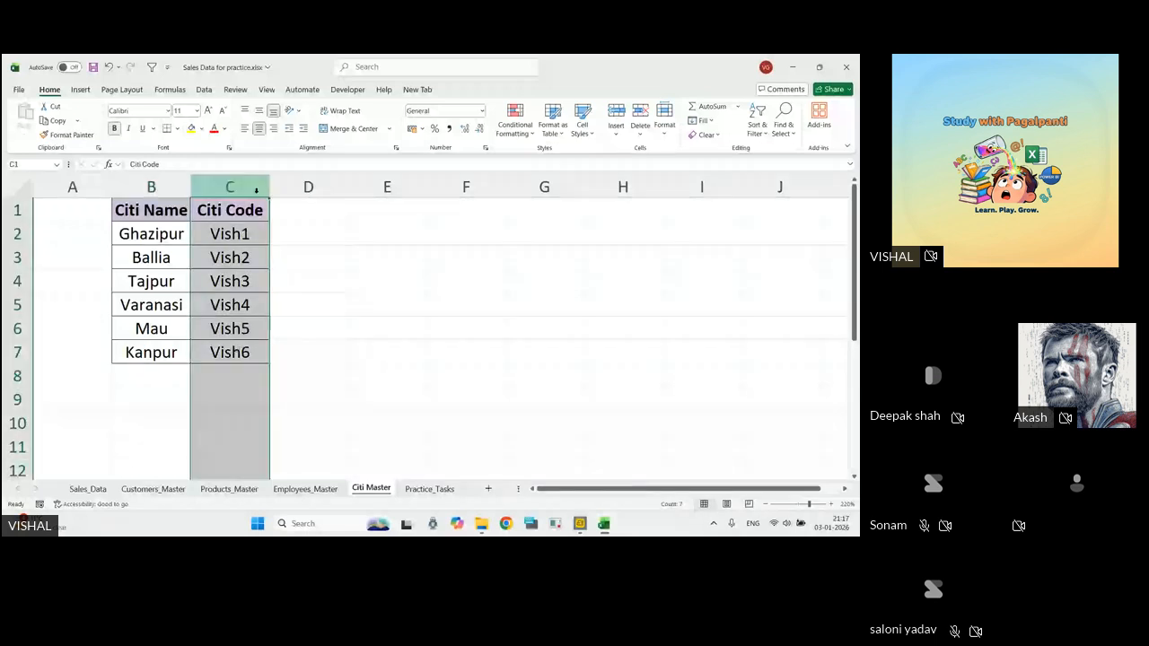
pyautogui.click(72, 187)
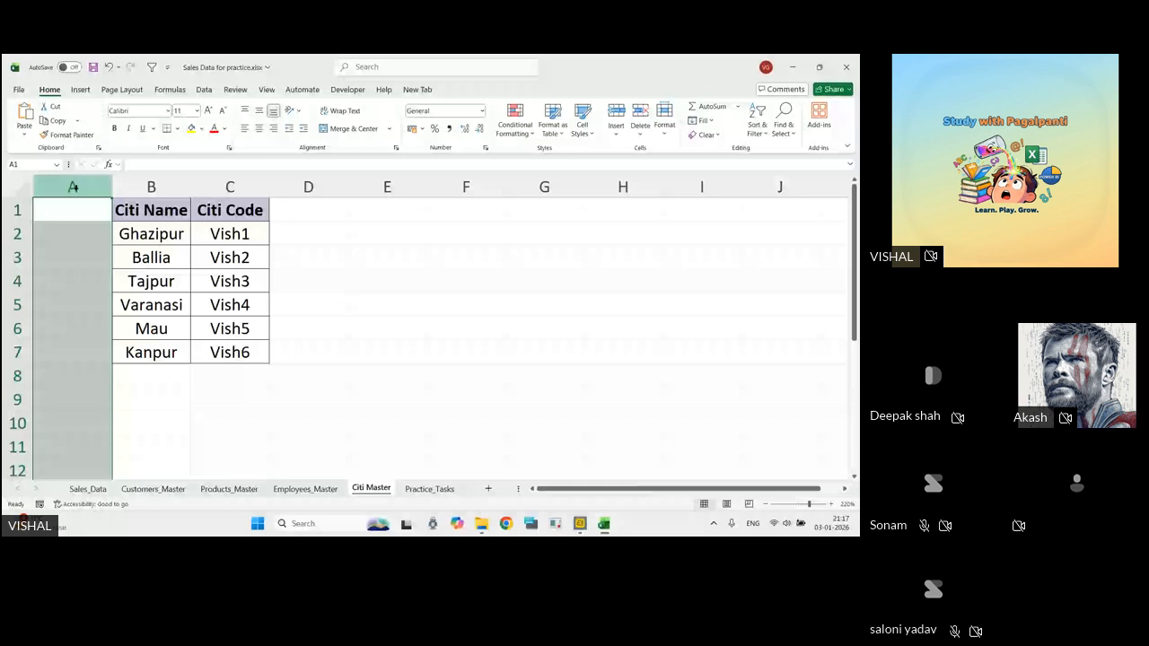
pyautogui.hotkey('ctrl', 'v')
pyautogui.click(224, 234)
pyautogui.click(181, 233)
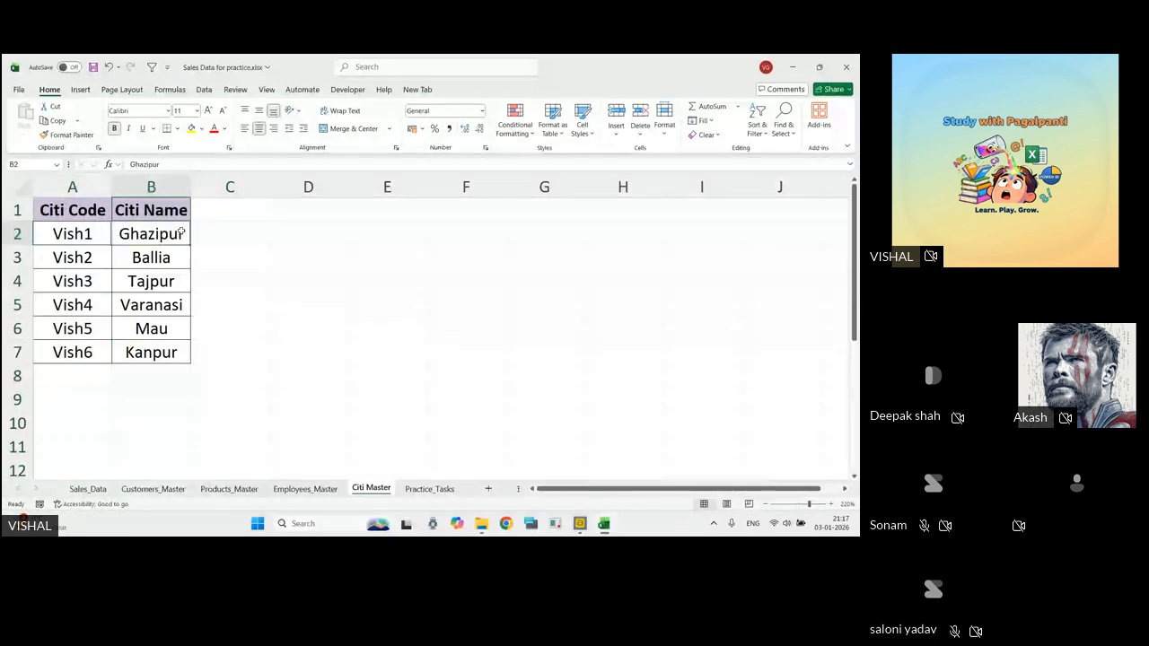
pyautogui.hotkey('ctrl', 's')
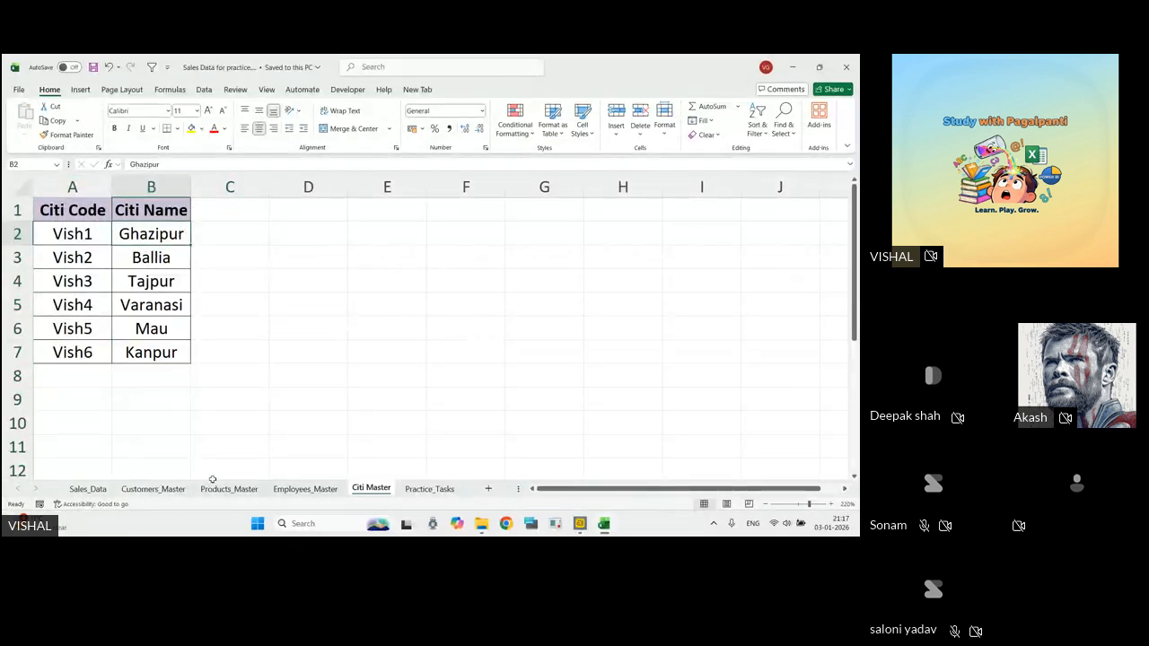
pyautogui.click(90, 490)
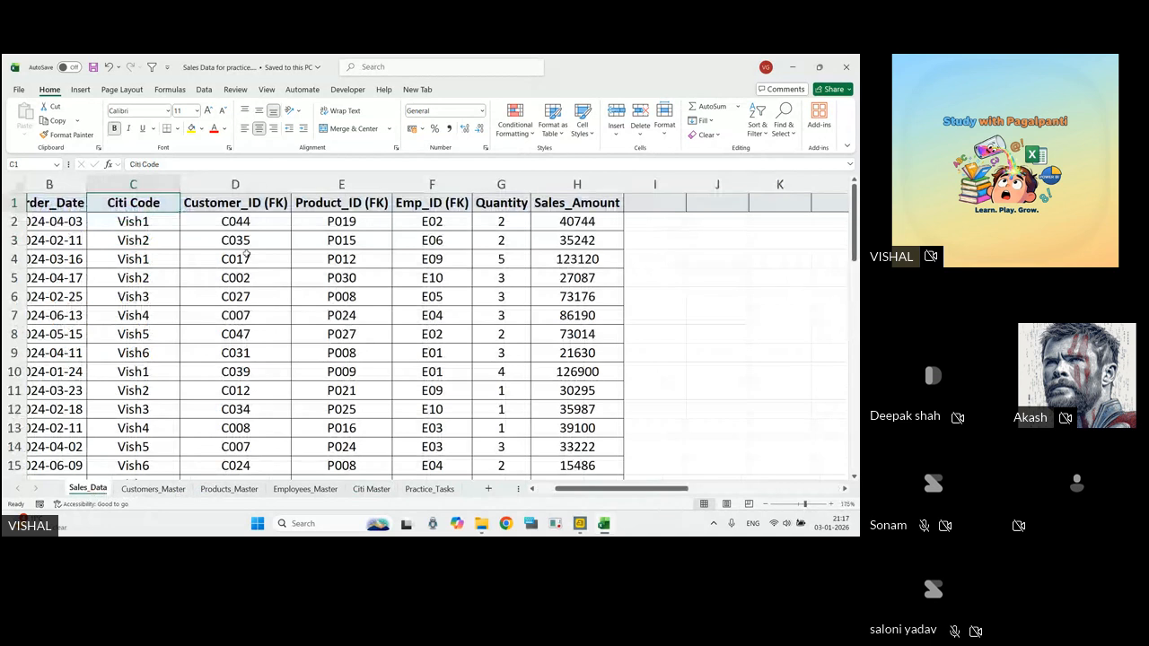
# Compare the Customer_ID (FK) column of Sales_Data with the Customers_Master sheet and close the workbook.
pyautogui.click(249, 204)
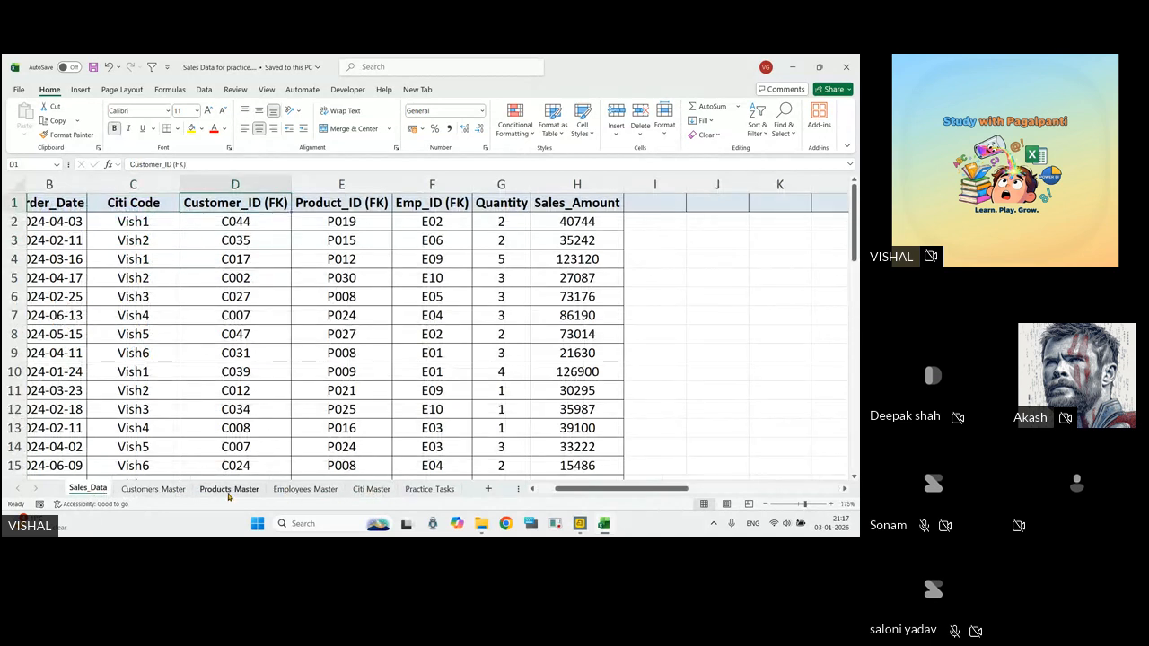
pyautogui.click(155, 489)
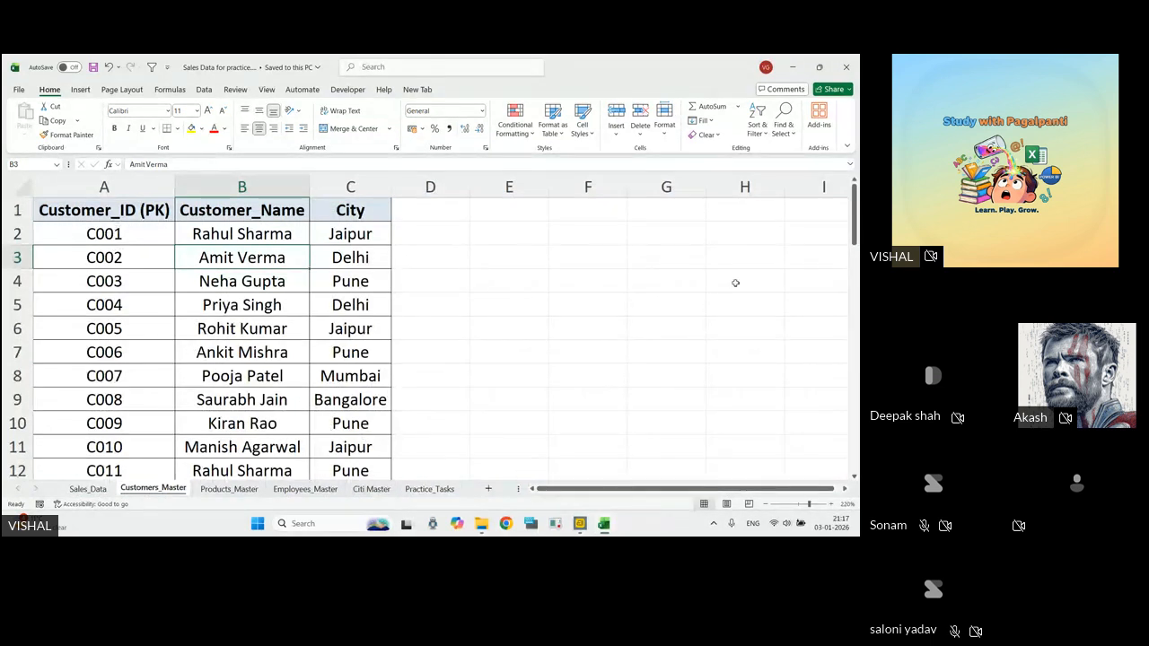
pyautogui.click(853, 76)
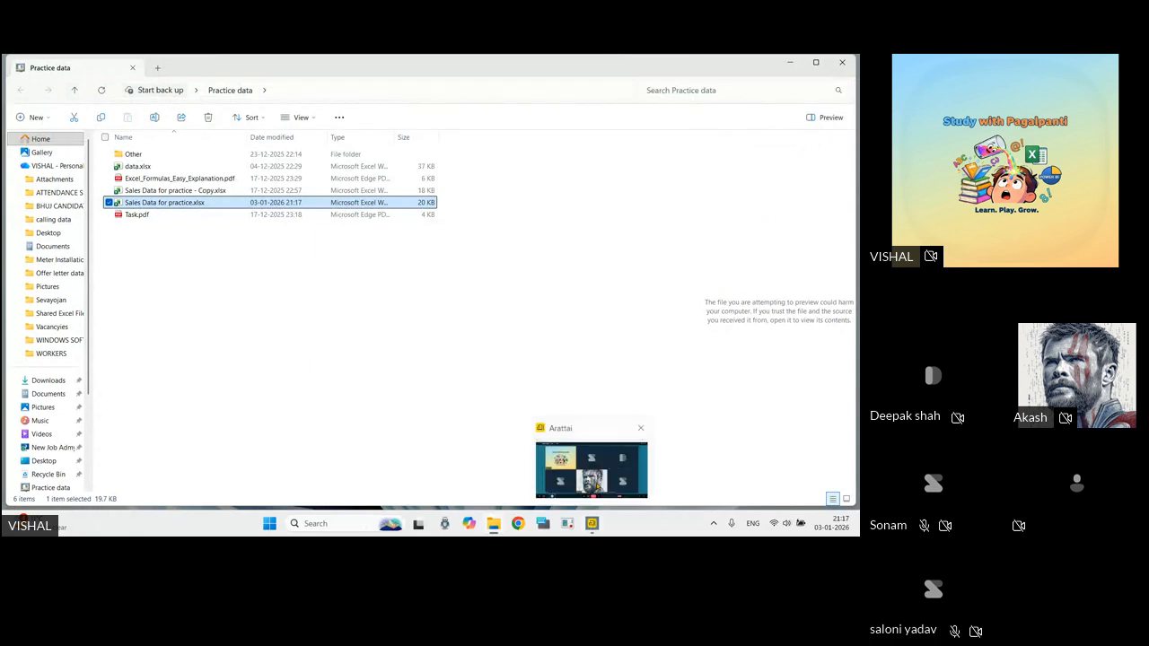
# Switch to the Arattai meeting to check the participants, minimise it and close the Practice data folder window.
pyautogui.click(591, 523)
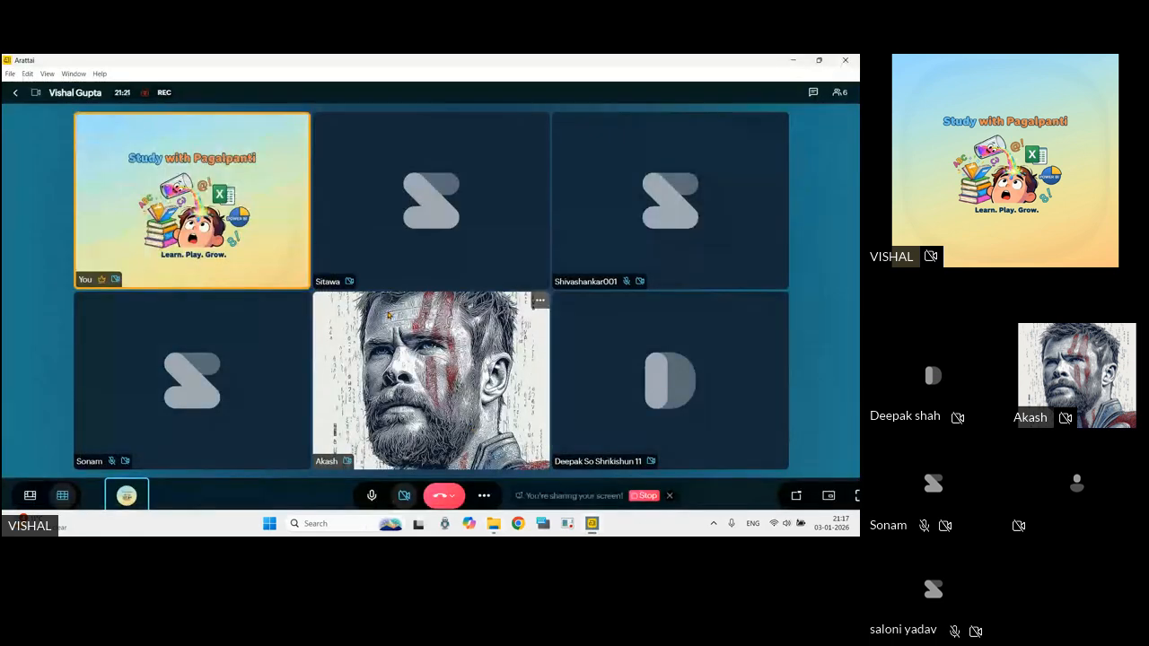
pyautogui.click(793, 61)
pyautogui.click(823, 65)
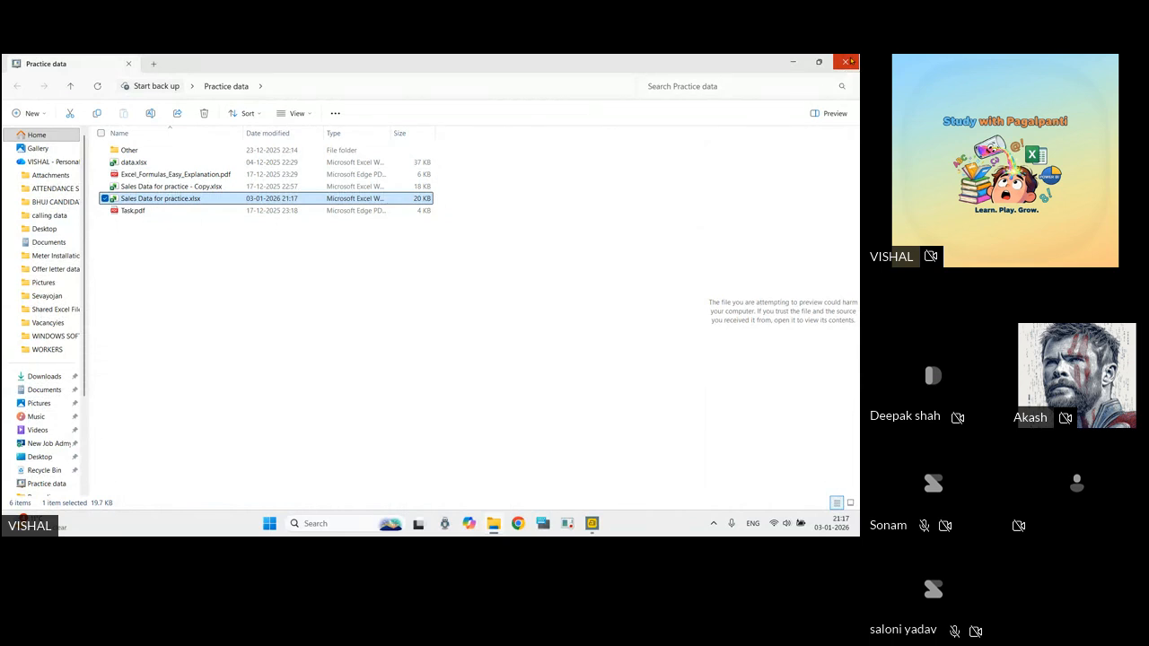
pyautogui.click(847, 61)
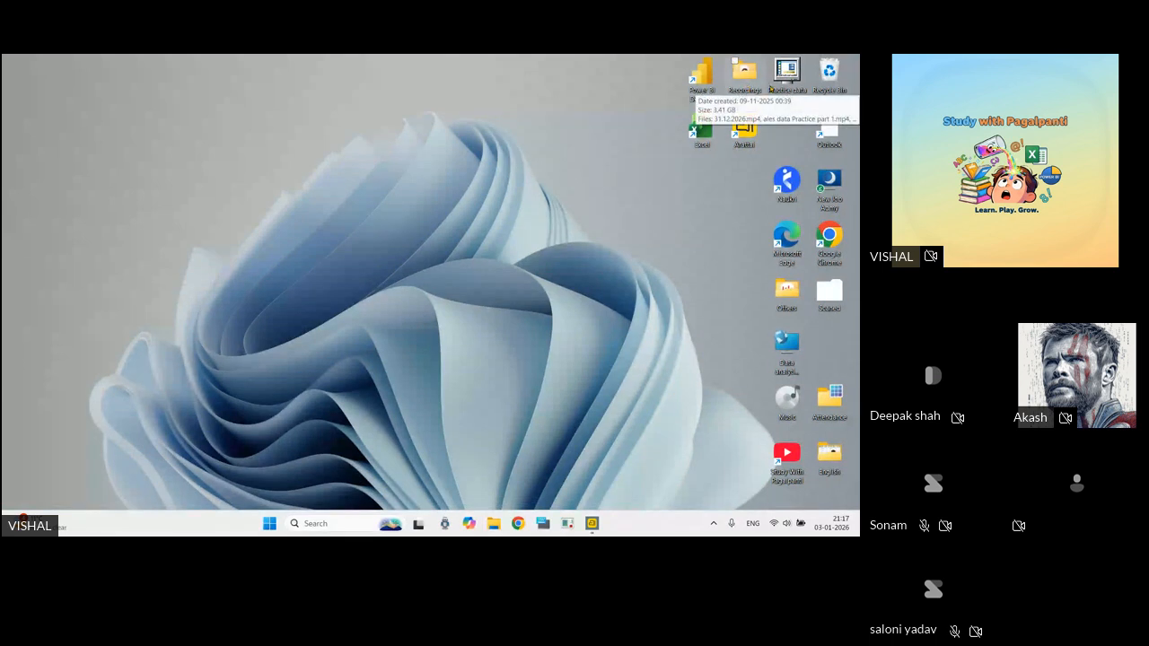
pyautogui.doubleClick(785, 76)
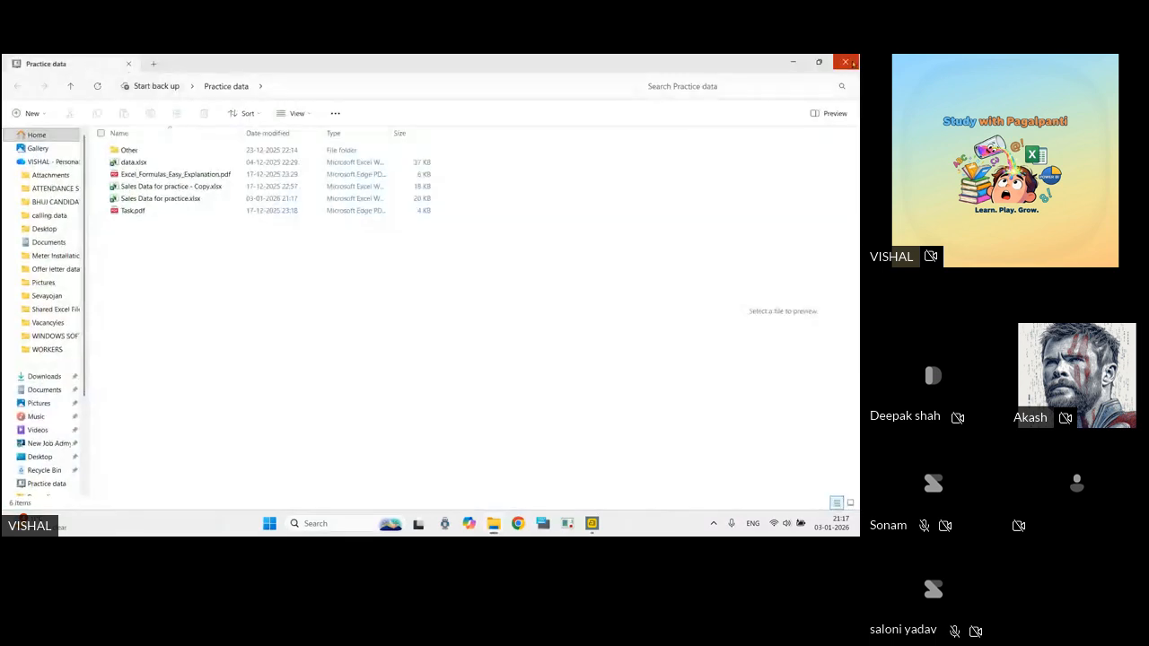
pyautogui.click(845, 61)
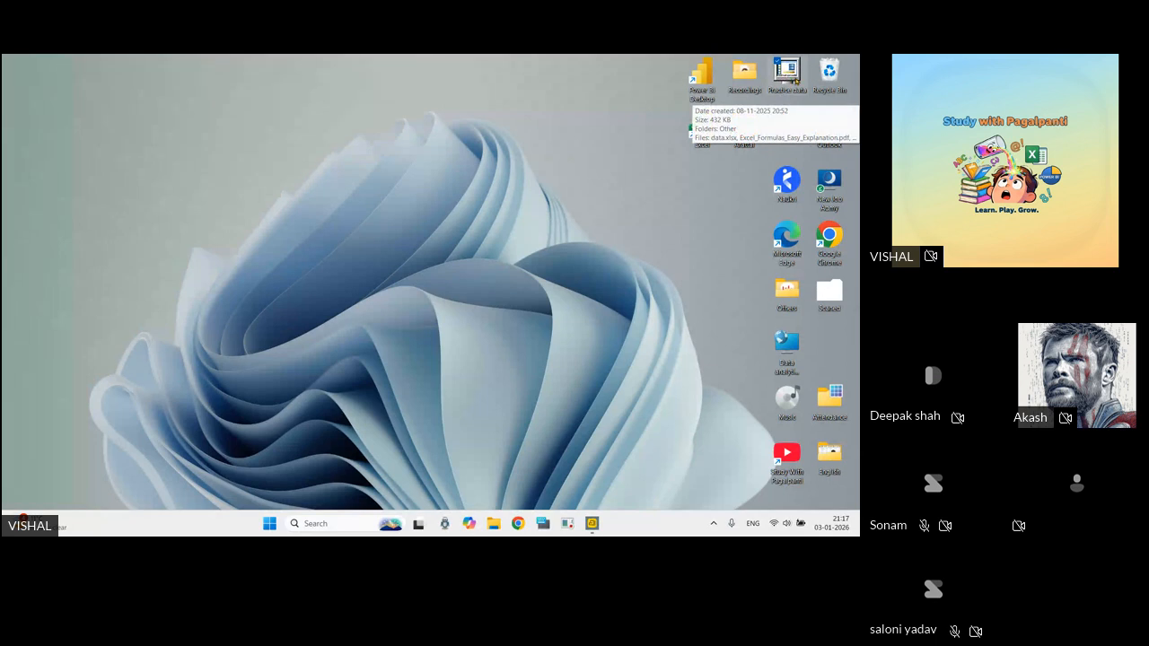
pyautogui.doubleClick(794, 79)
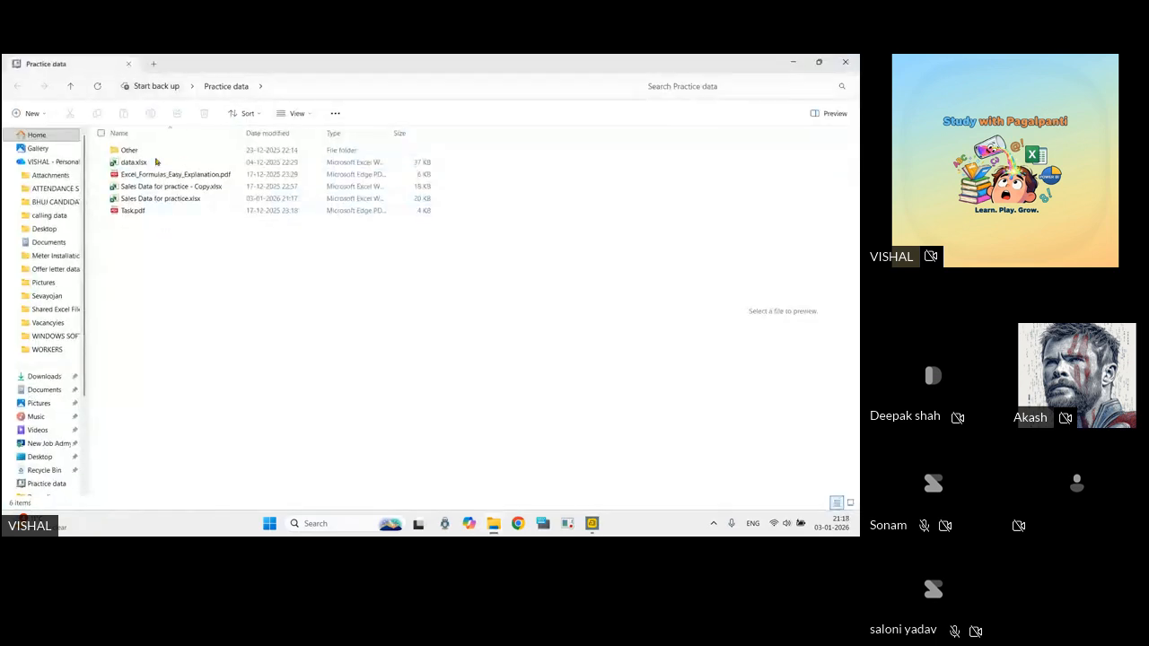
pyautogui.click(844, 62)
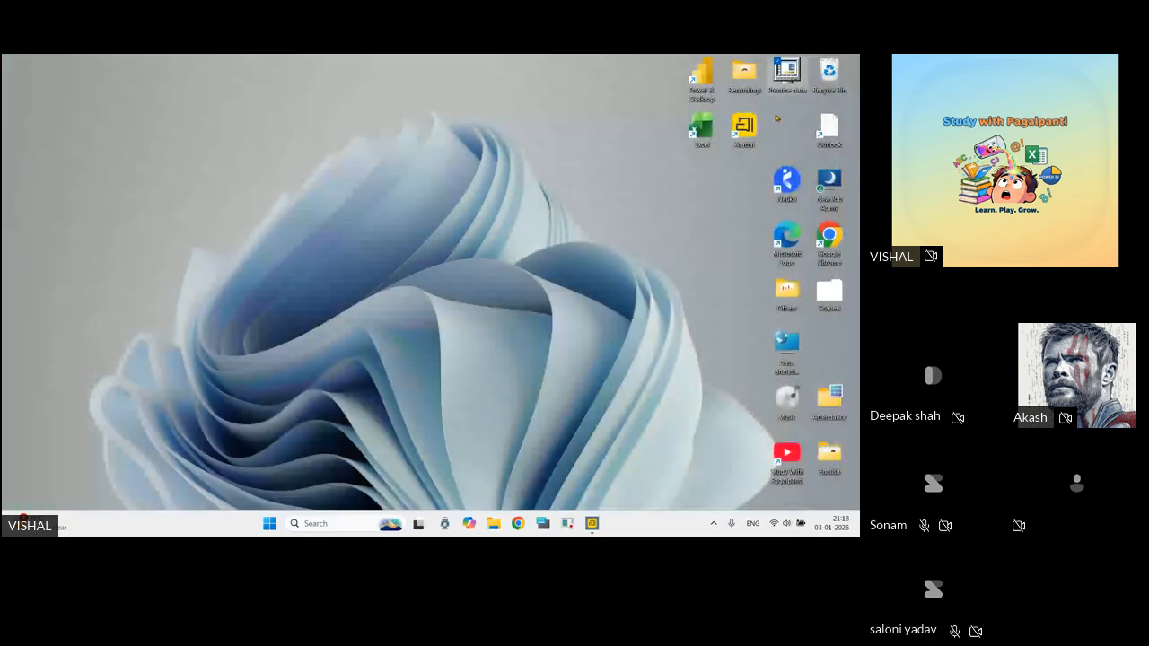
pyautogui.moveTo(804, 79)
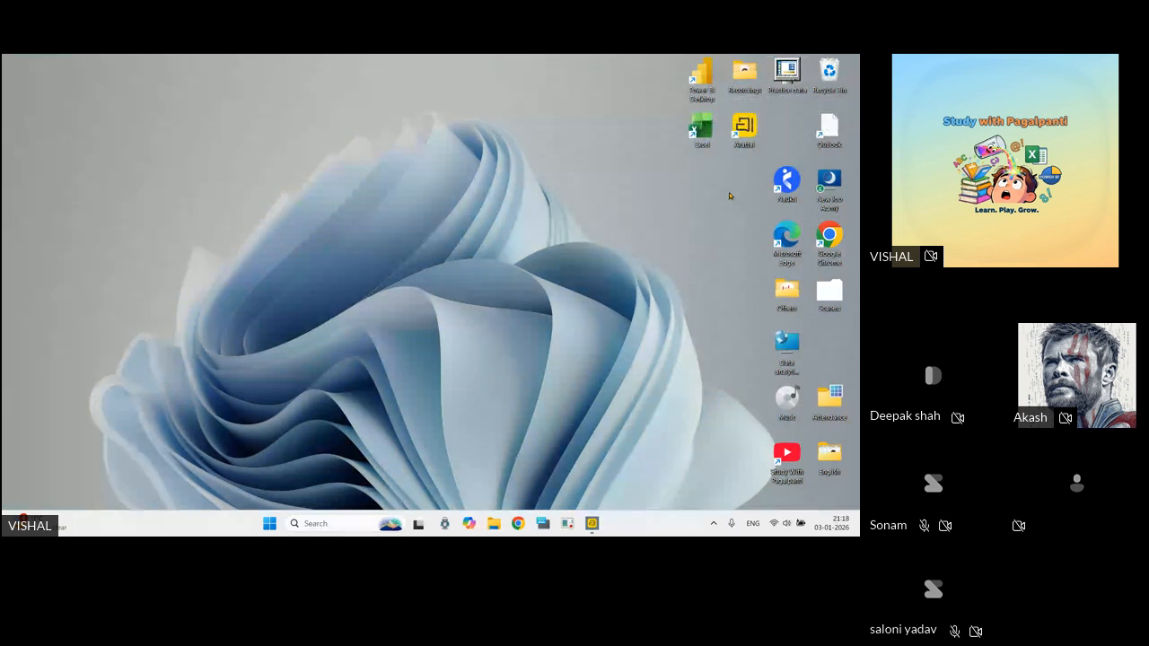
pyautogui.moveTo(834, 427)
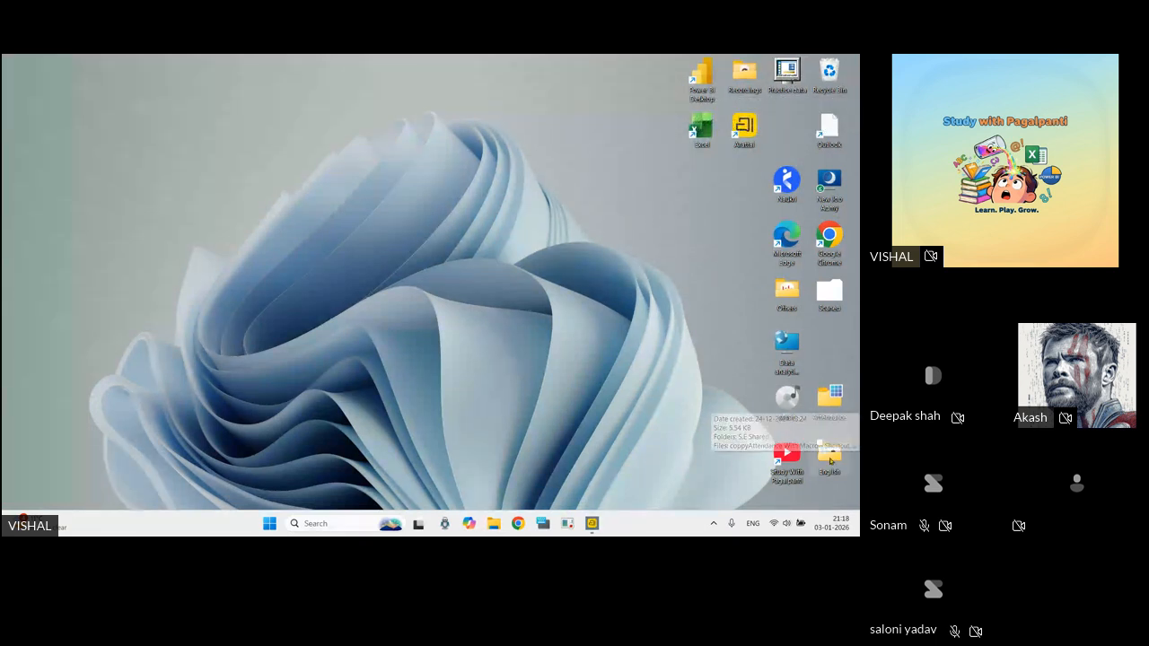
pyautogui.moveTo(829, 463)
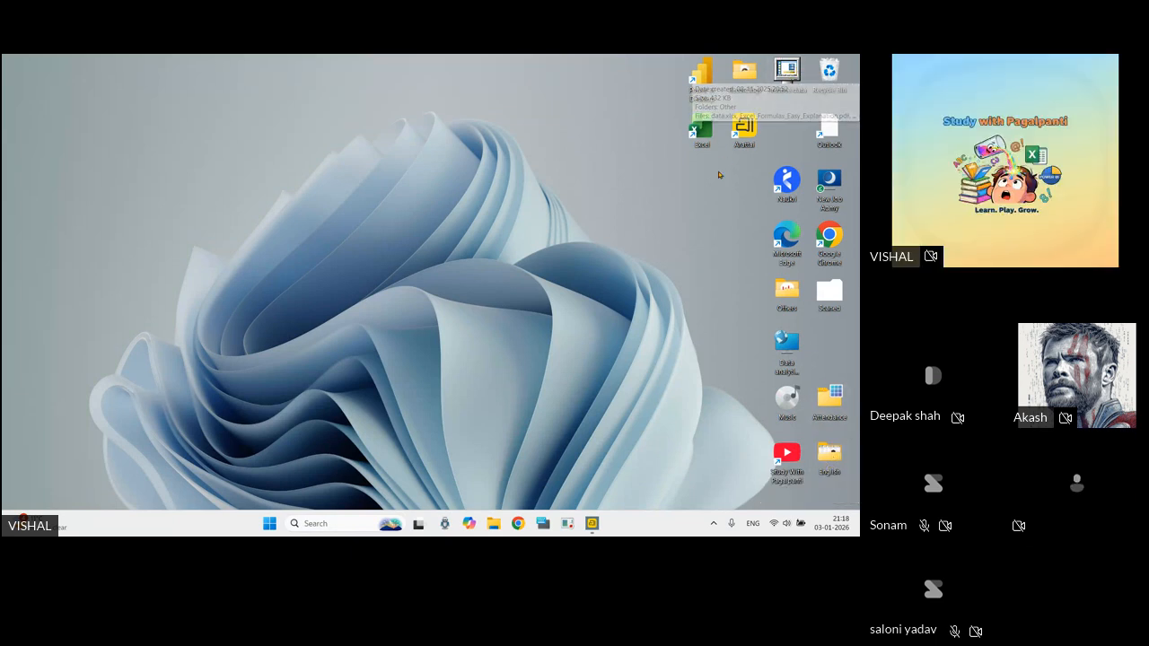
# Start Power BI Desktop from the desktop and create a blank report.
pyautogui.click(706, 76)
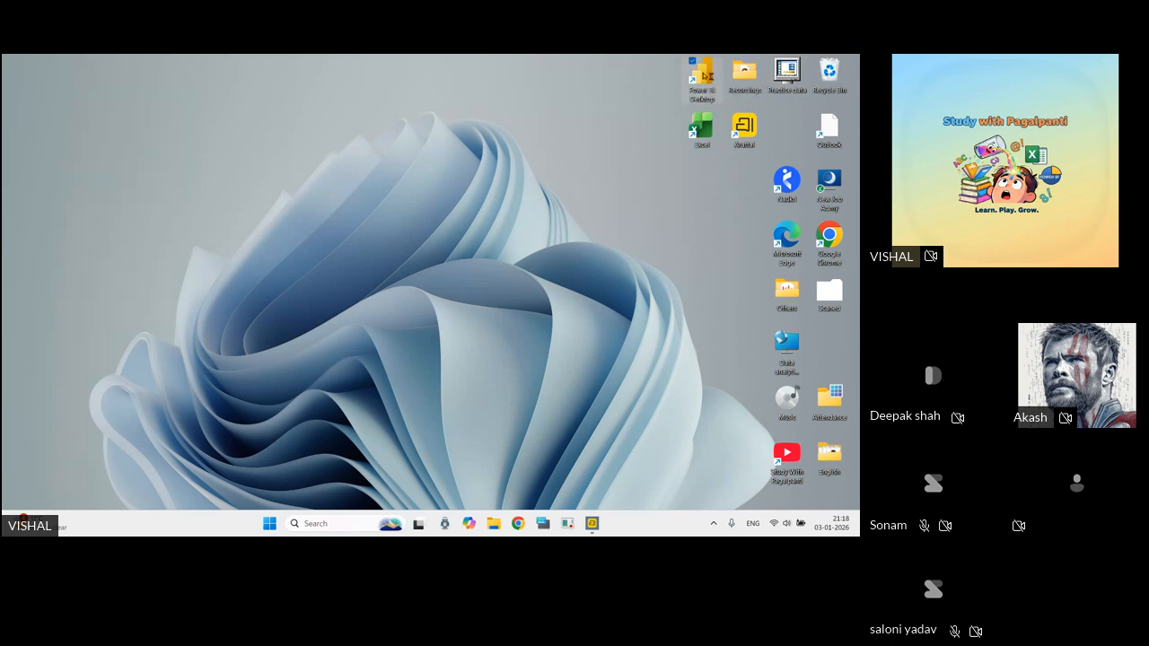
pyautogui.doubleClick(705, 75)
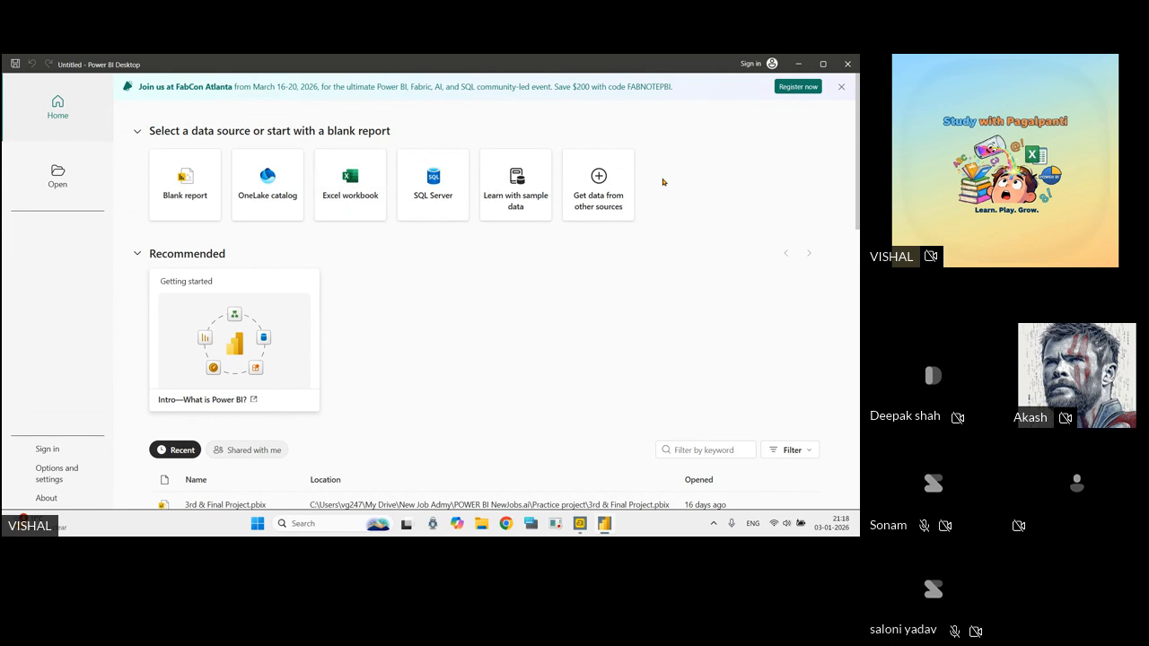
pyautogui.click(198, 192)
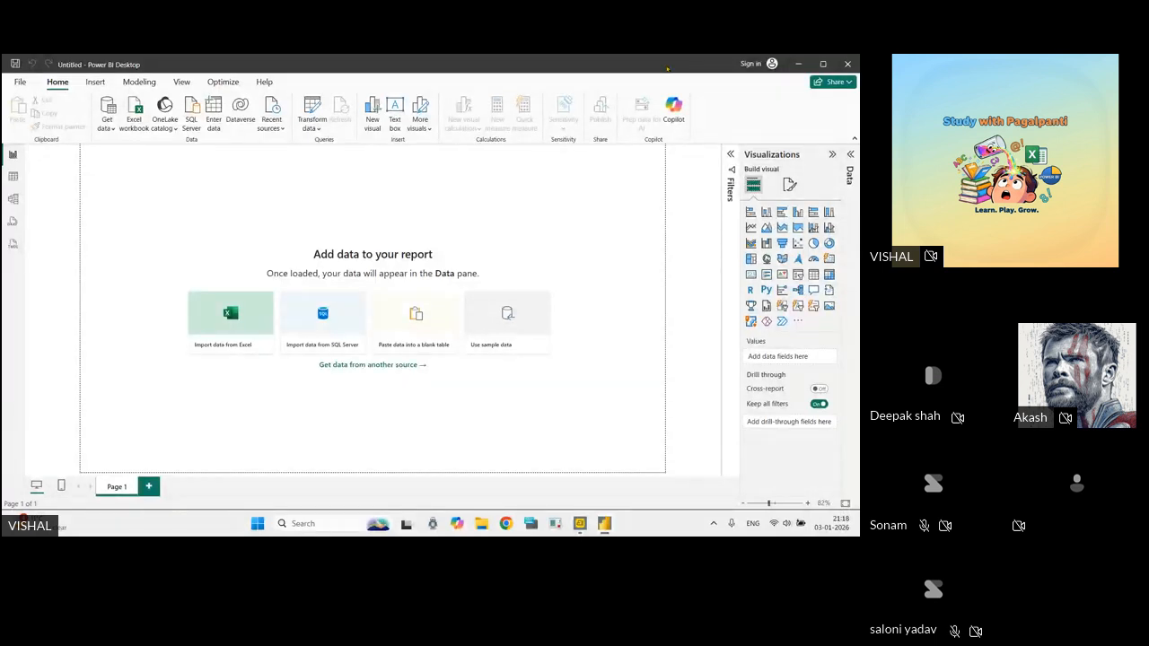
# Switch from Power BI to Excel, create a blank workbook and close it without entering anything.
pyautogui.click(798, 63)
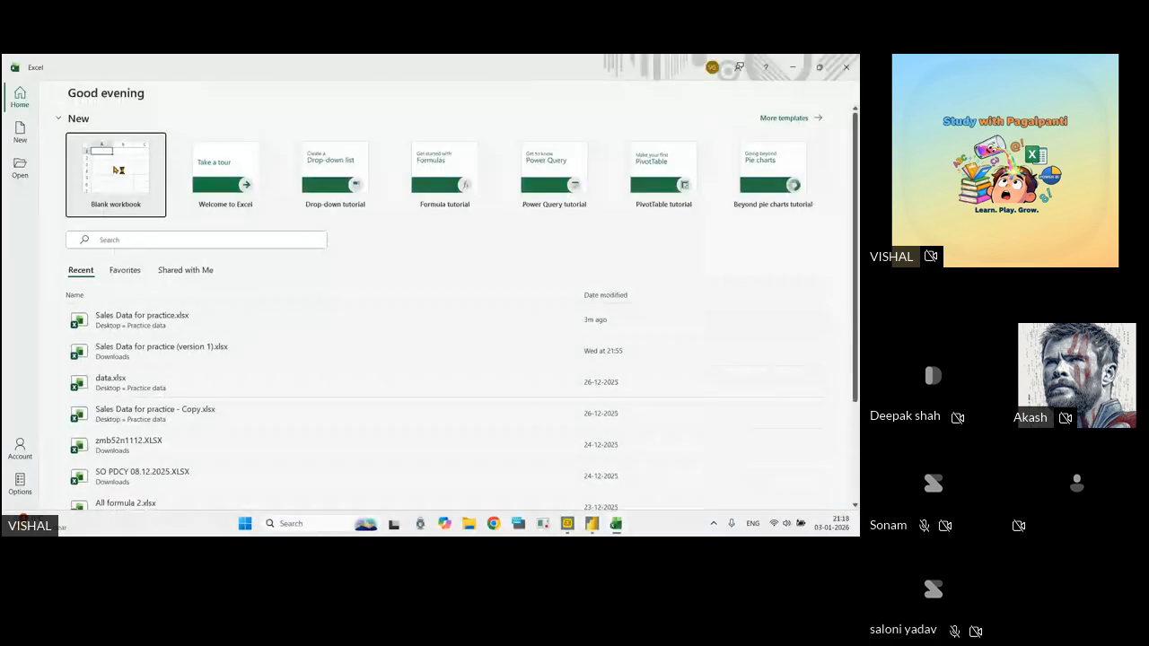
pyautogui.click(115, 161)
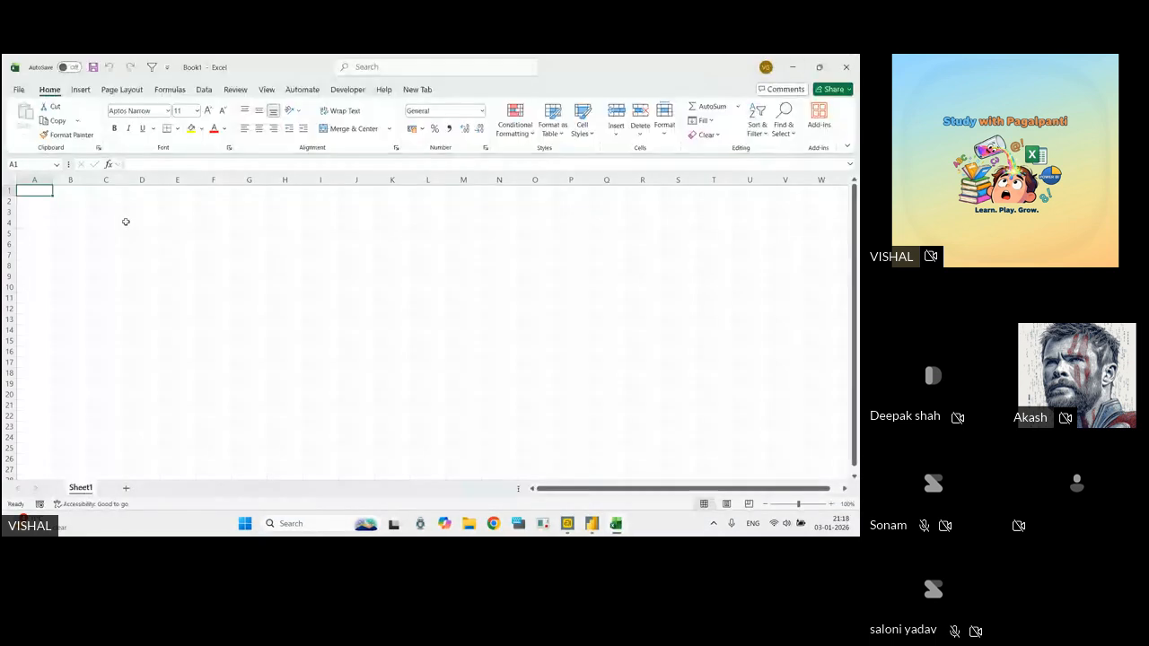
pyautogui.click(571, 308)
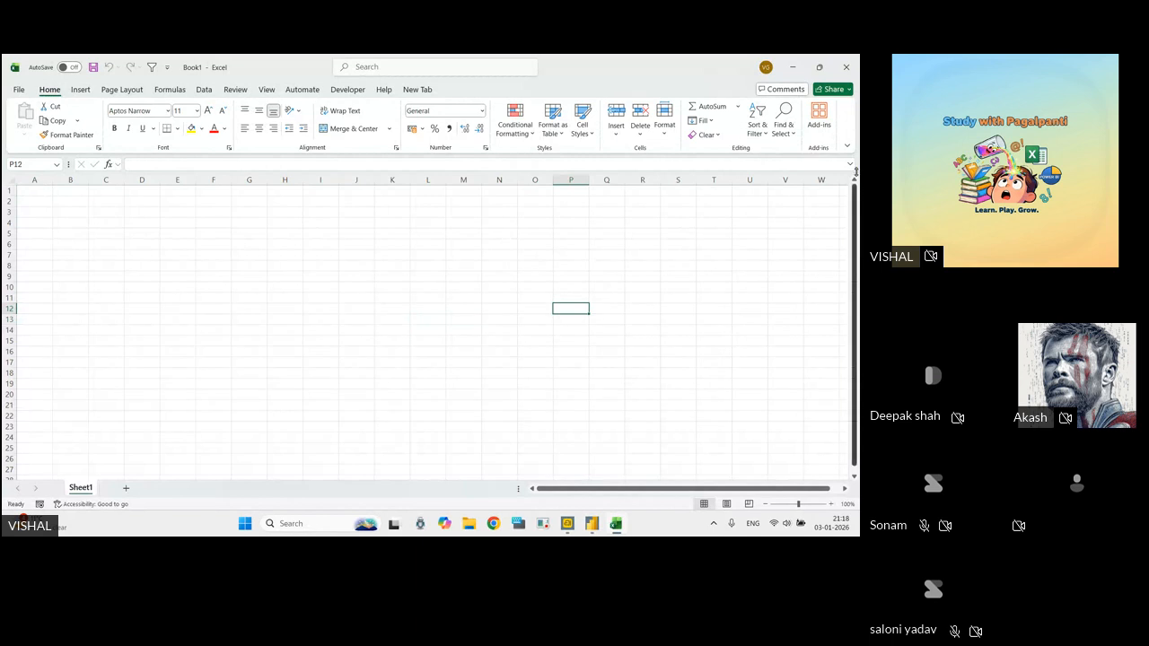
pyautogui.click(845, 66)
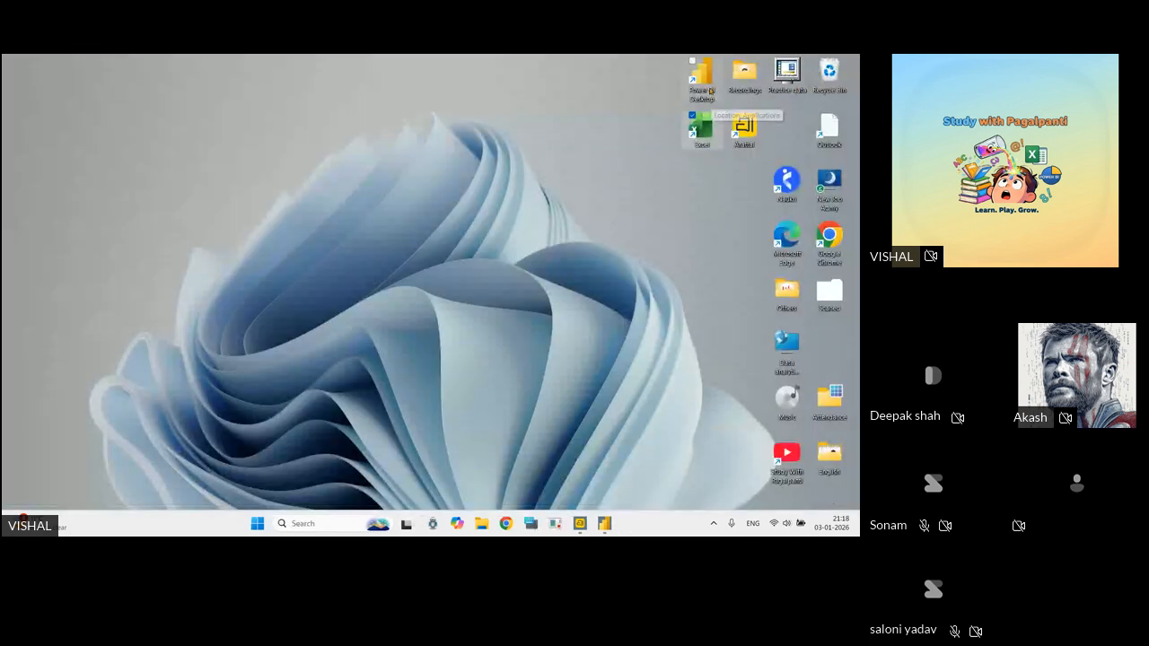
# Launch Power BI Desktop again, create a blank report and show its table view.
pyautogui.doubleClick(709, 90)
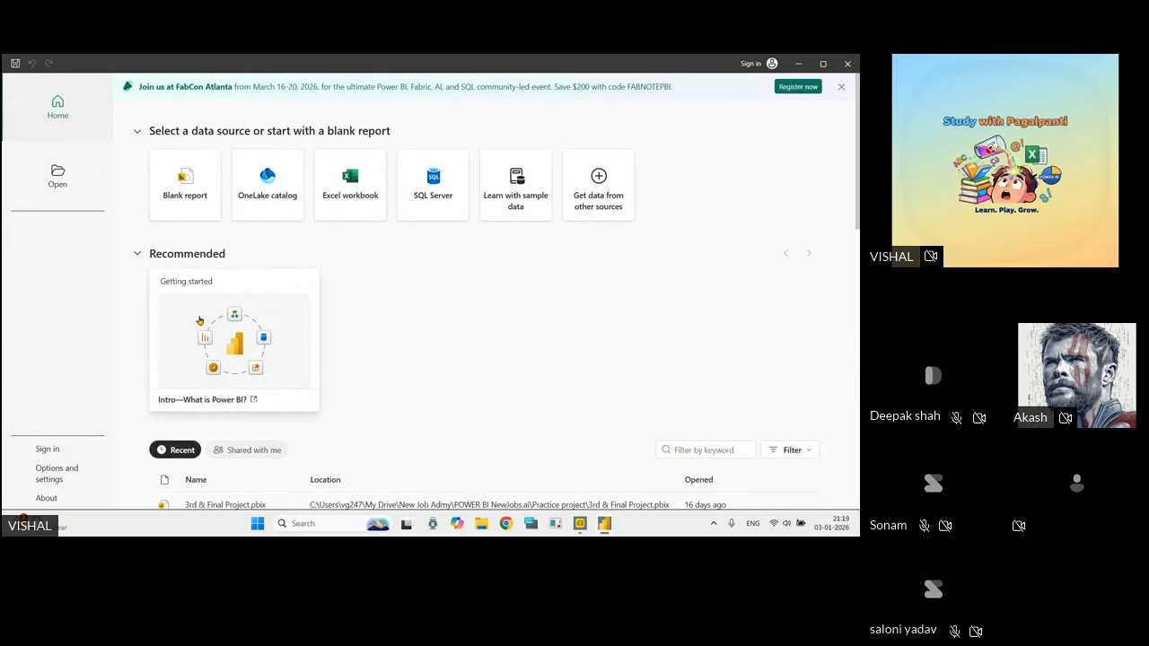
pyautogui.click(177, 189)
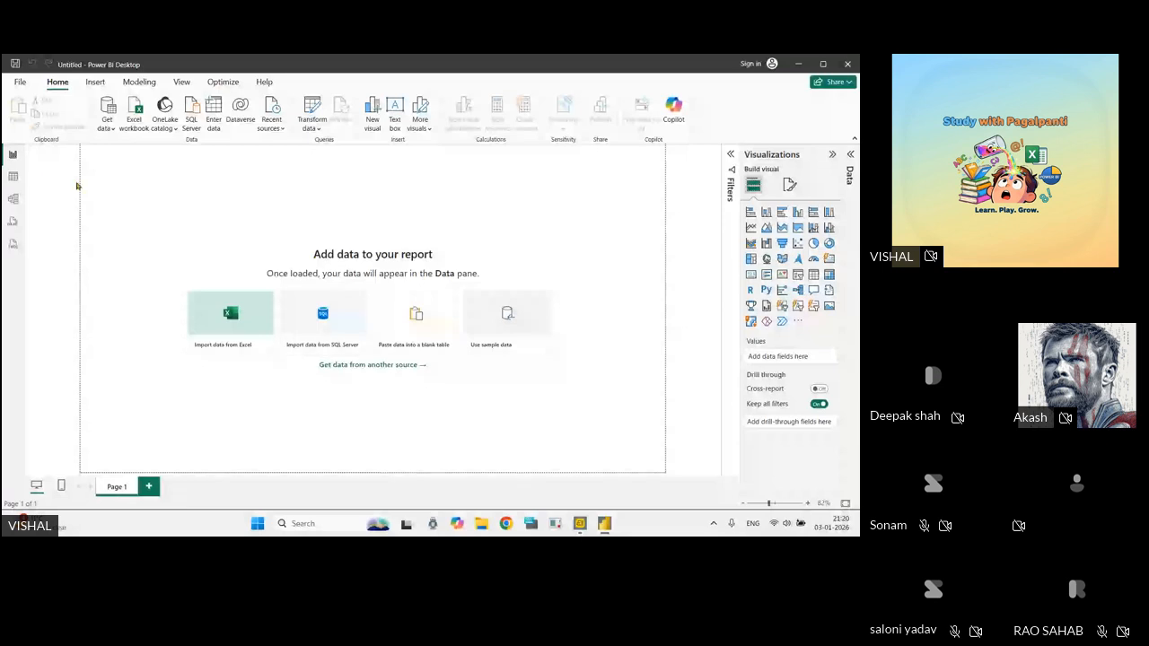
pyautogui.click(12, 177)
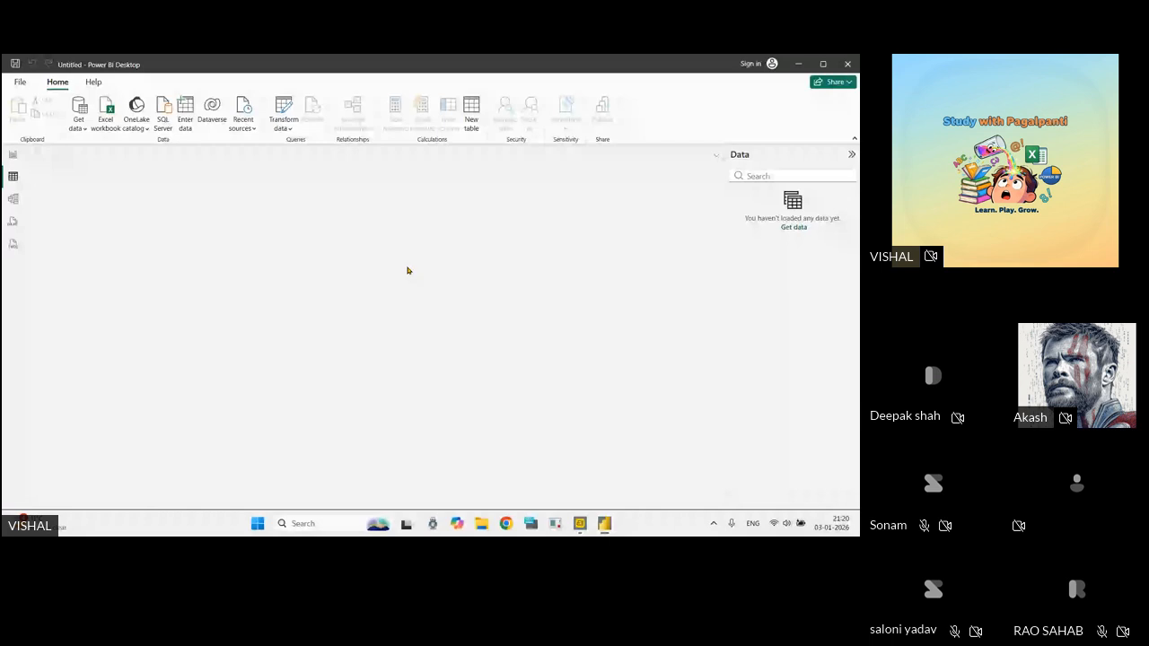
pyautogui.click(797, 63)
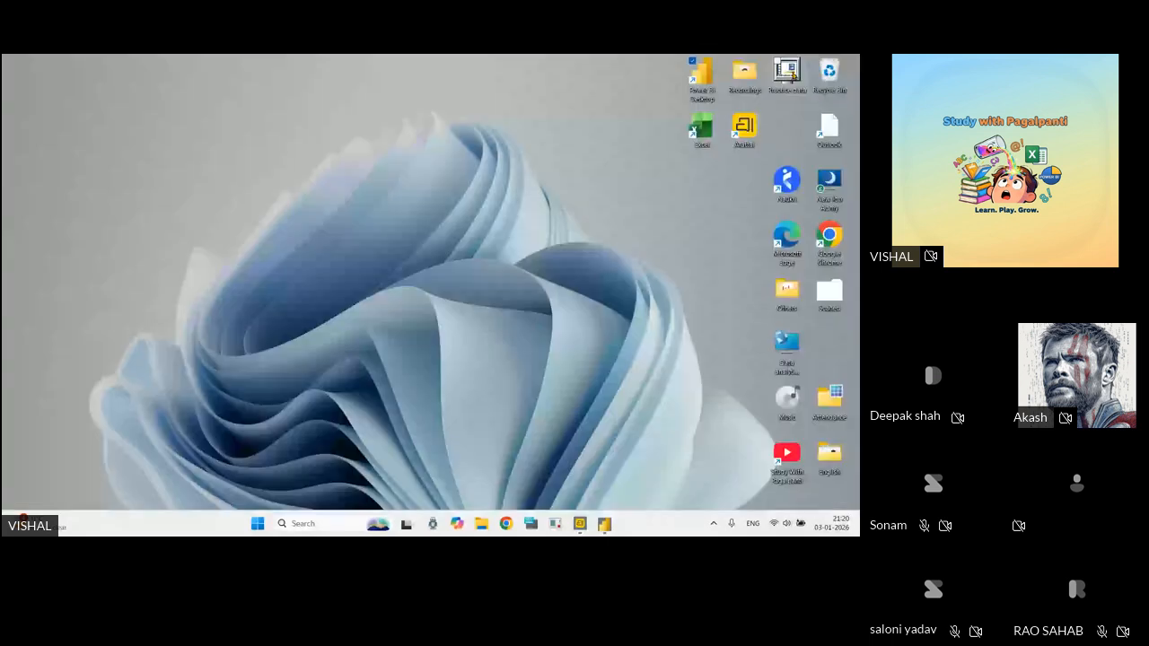
pyautogui.click(717, 129)
pyautogui.doubleClick(698, 128)
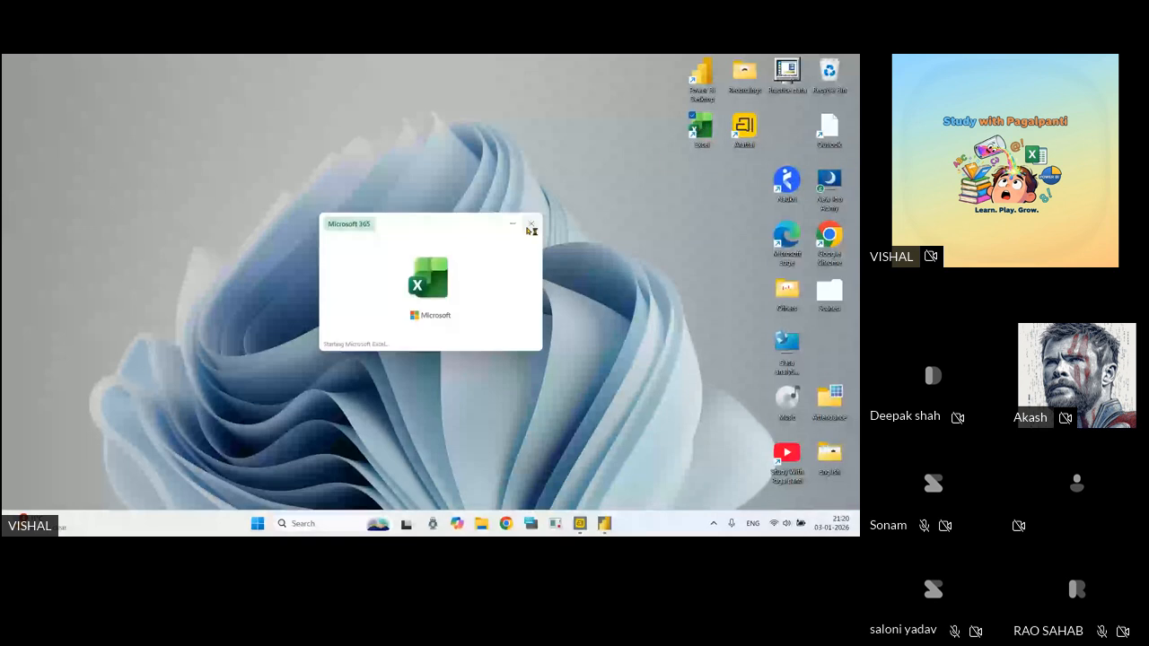
pyautogui.click(845, 66)
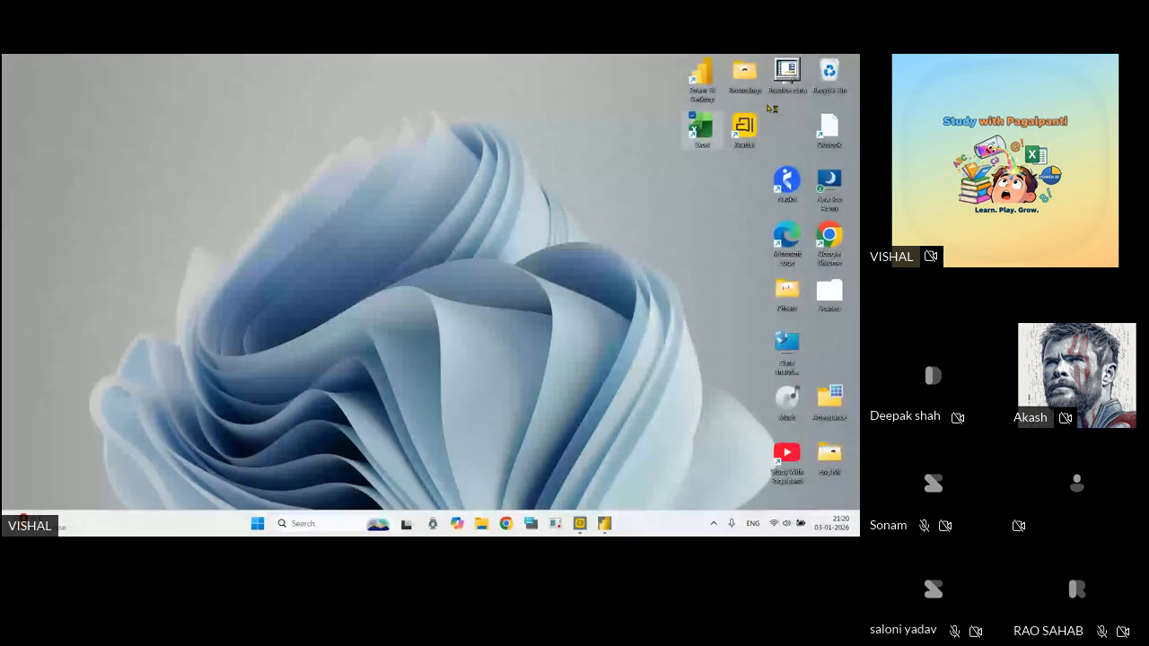
# Open the Sales Data for practice.xlsx workbook from the Practice data folder on the desktop.
pyautogui.click(747, 84)
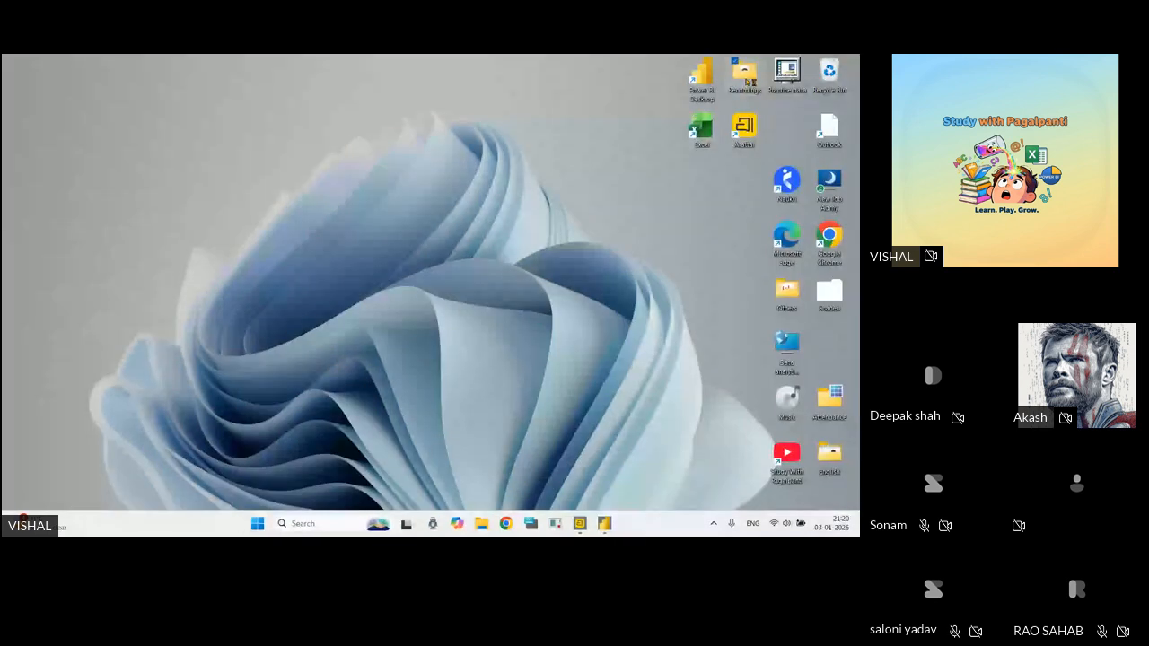
pyautogui.click(782, 71)
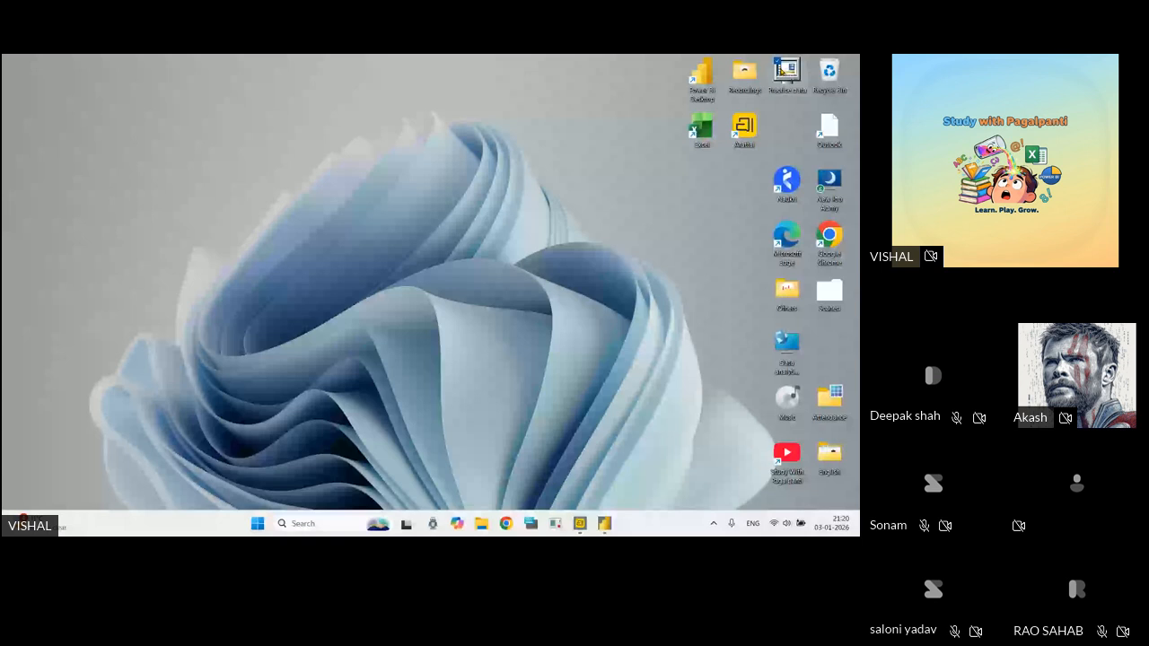
pyautogui.doubleClick(782, 72)
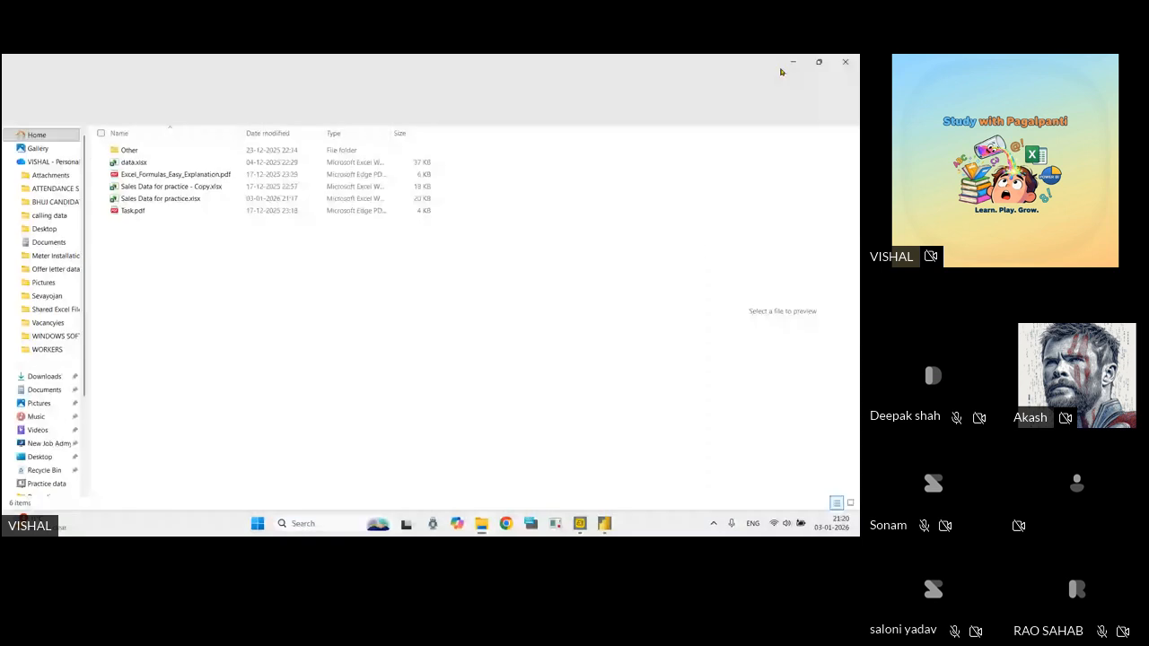
pyautogui.doubleClick(173, 204)
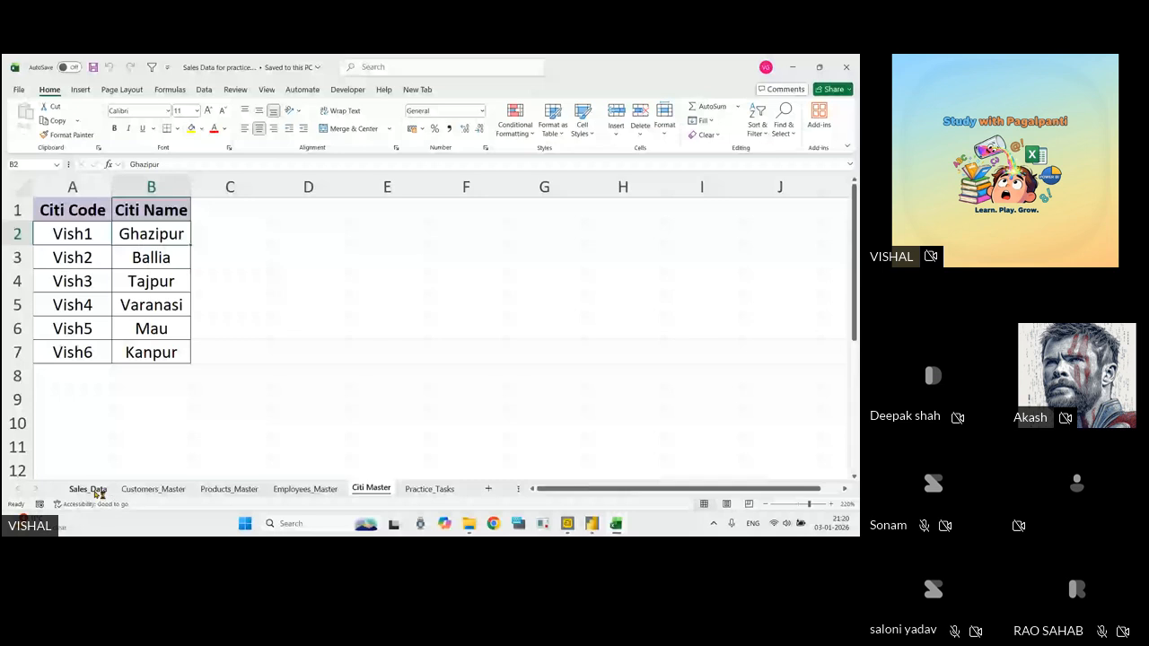
# Review the order records in columns B to H of the Sales_Data sheet and close the workbook.
pyautogui.click(87, 489)
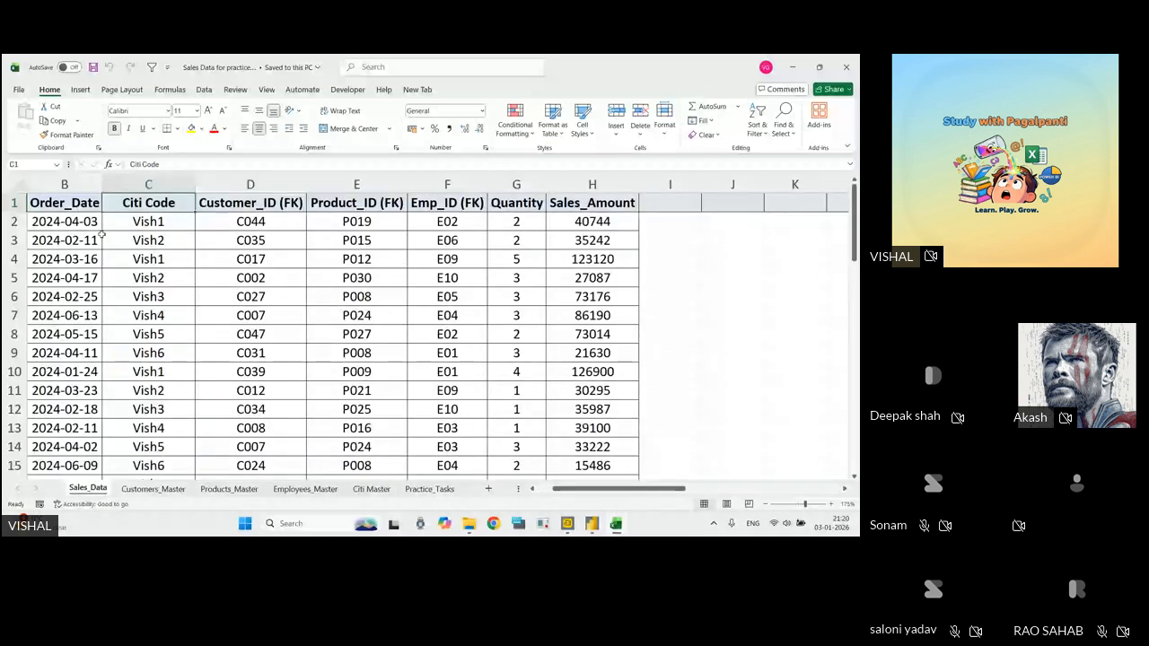
pyautogui.moveTo(71, 204); pyautogui.dragTo(564, 476)
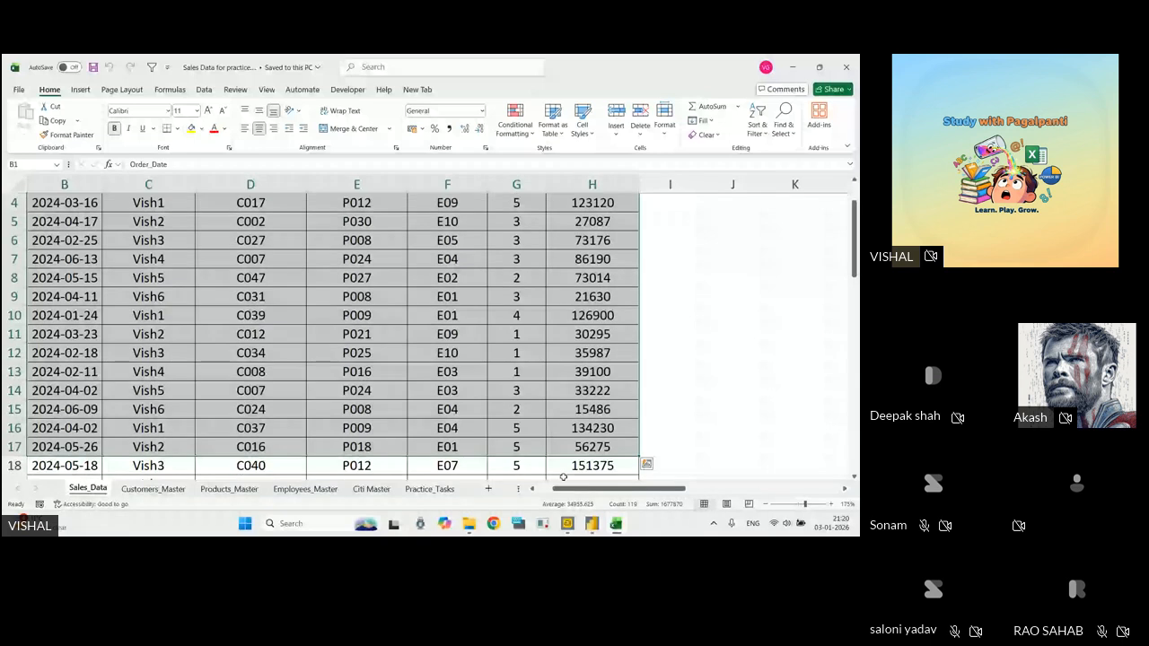
pyautogui.click(693, 333)
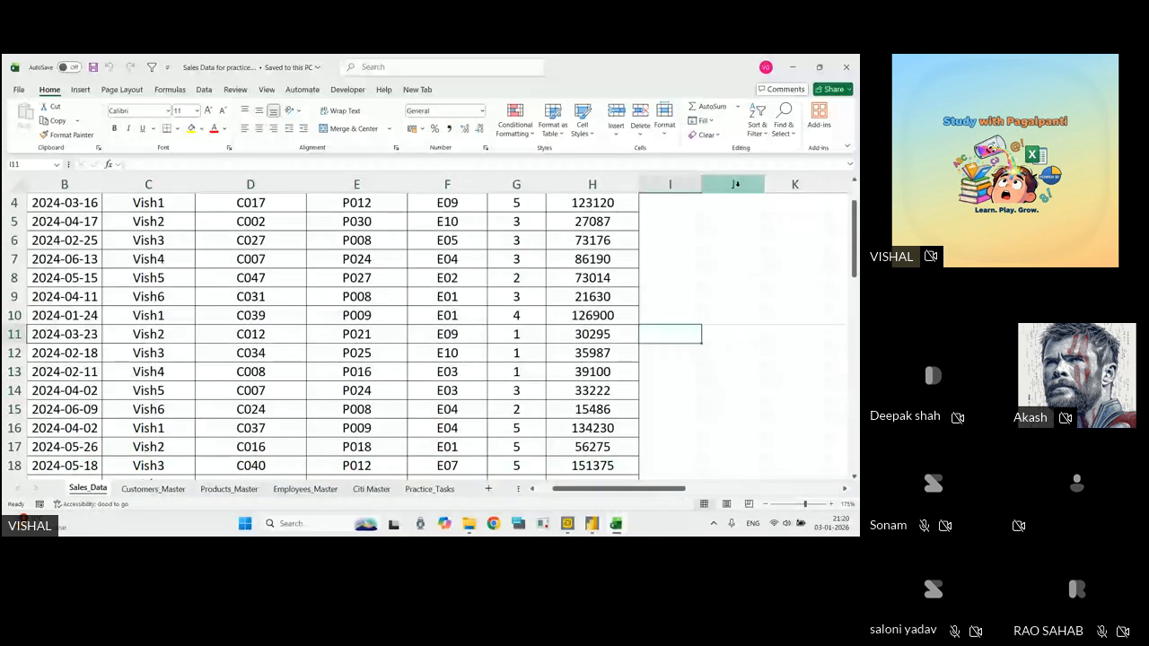
pyautogui.click(846, 67)
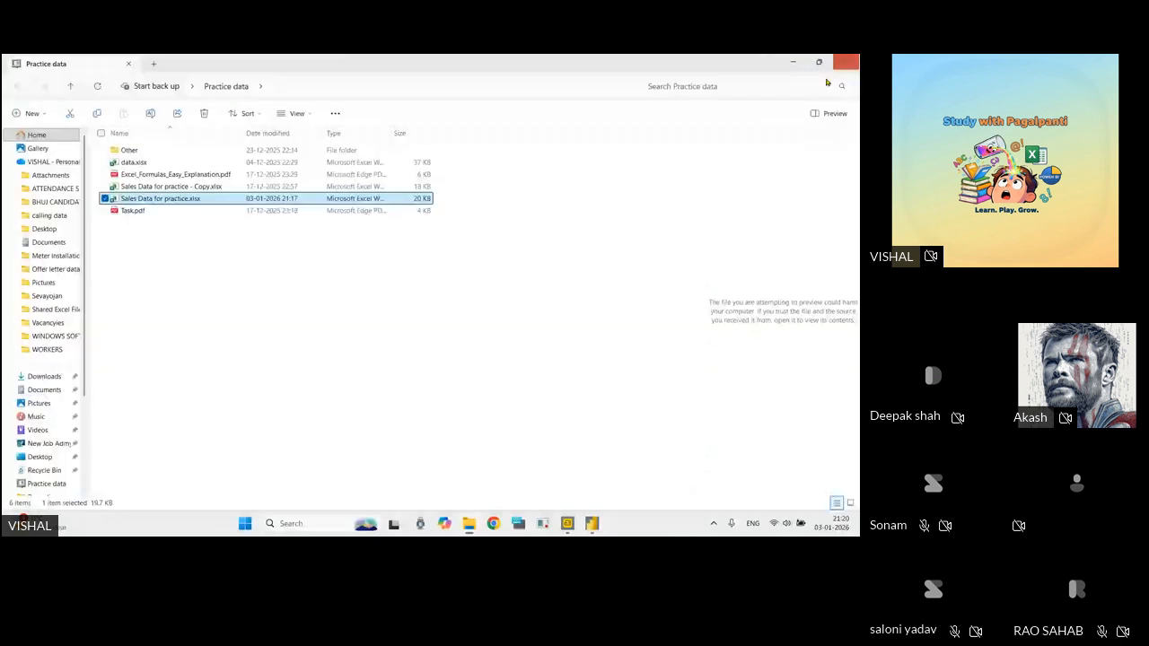
# Remove the Sales Data for practice - Copy.xlsx file from the Practice data folder.
pyautogui.click(212, 249)
pyautogui.moveTo(204, 190); pyautogui.dragTo(163, 158)
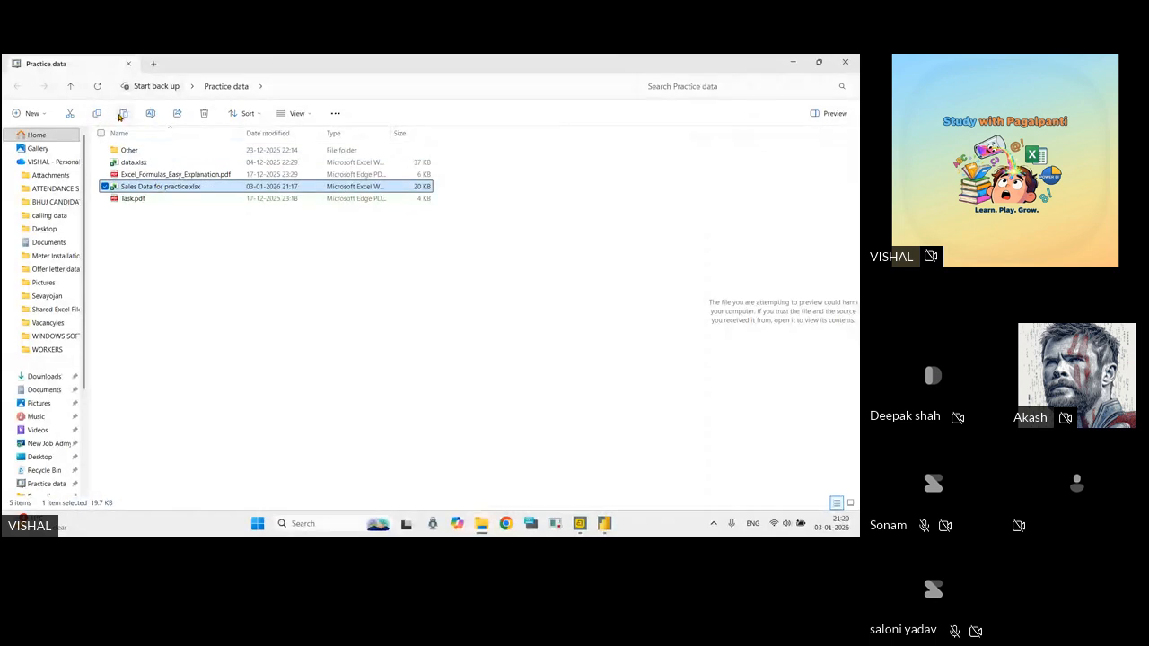
# Paste a copy of Sales Data for practice.xlsx into the same folder and open the original workbook at its Sales_Data sheet.
pyautogui.click(122, 114)
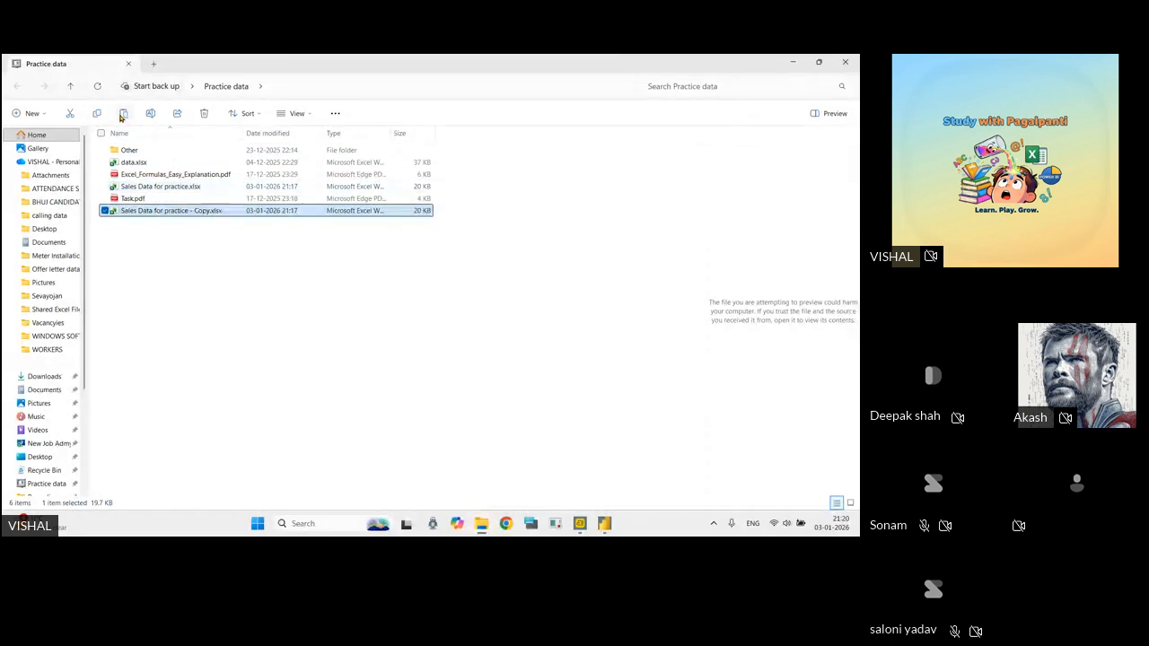
pyautogui.doubleClick(182, 186)
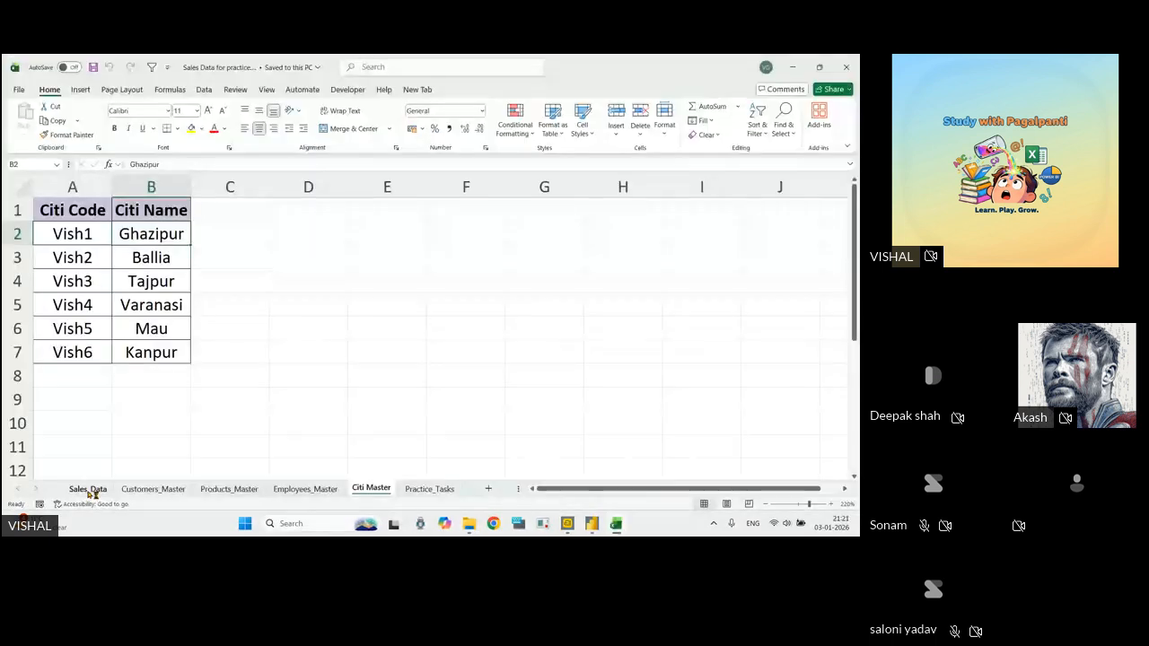
pyautogui.click(88, 488)
pyautogui.click(162, 279)
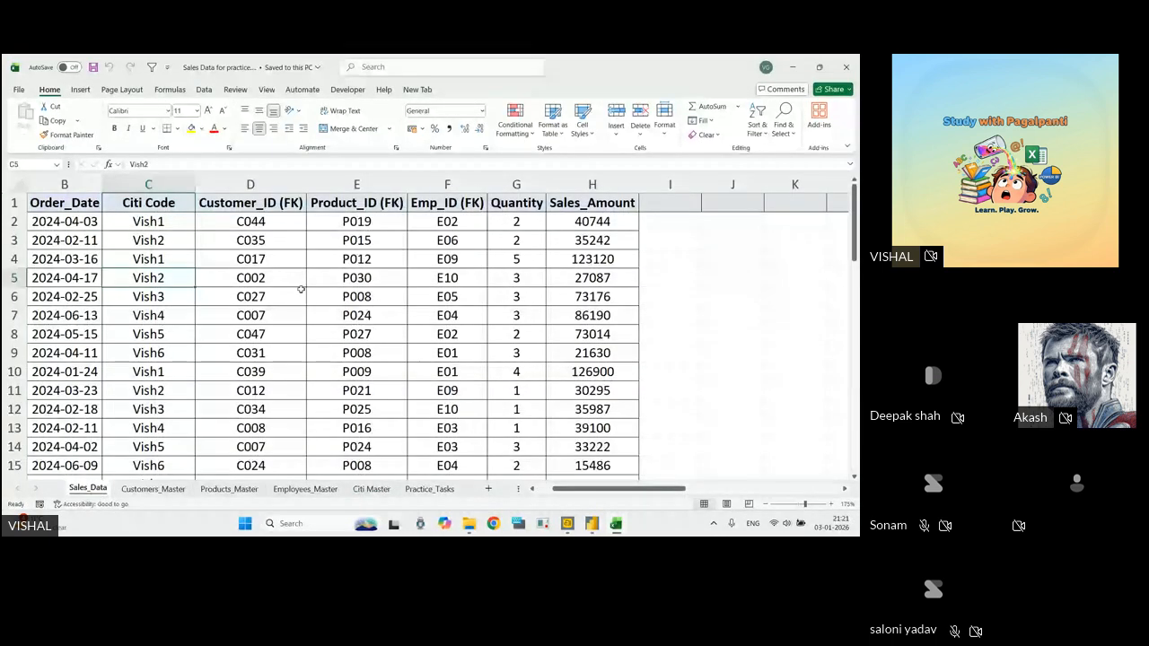
# Insert a PivotTable on a new worksheet from the whole Sales_Data table.
pyautogui.click(237, 298)
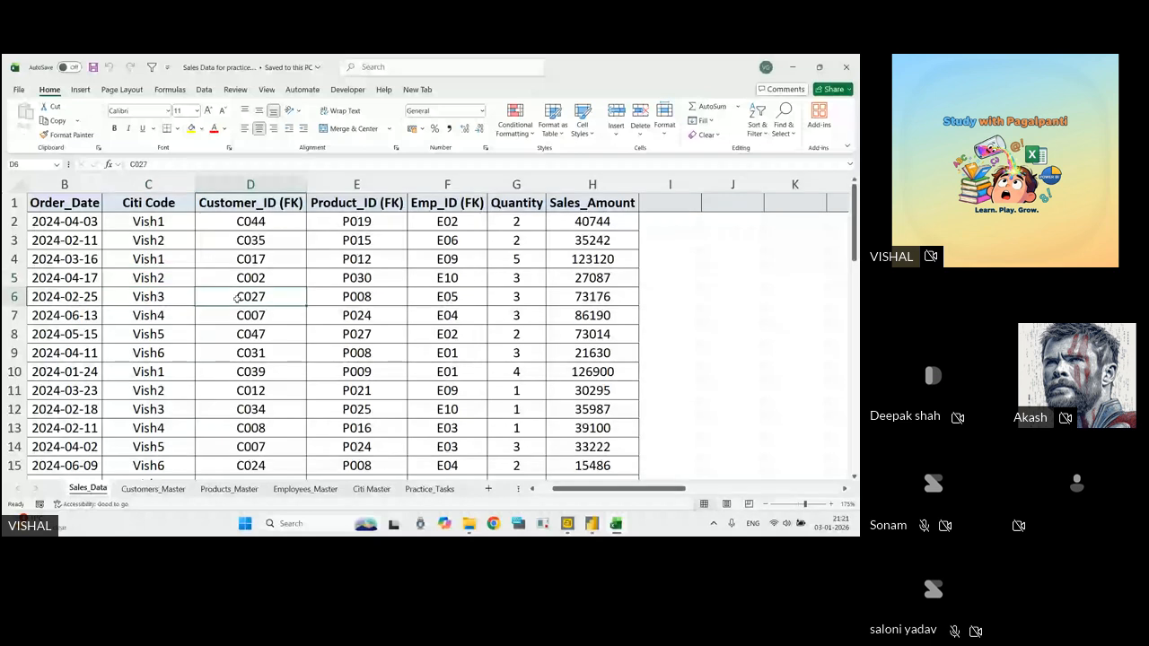
pyautogui.hotkey('ctrl', 'a')
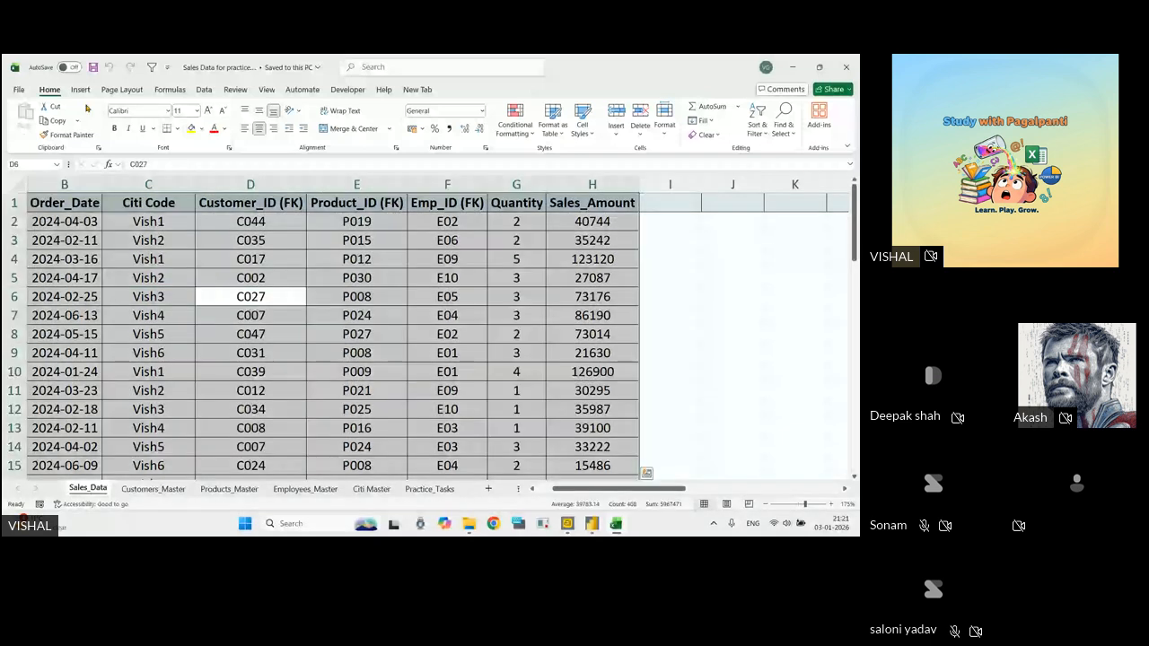
pyautogui.click(79, 89)
pyautogui.click(29, 115)
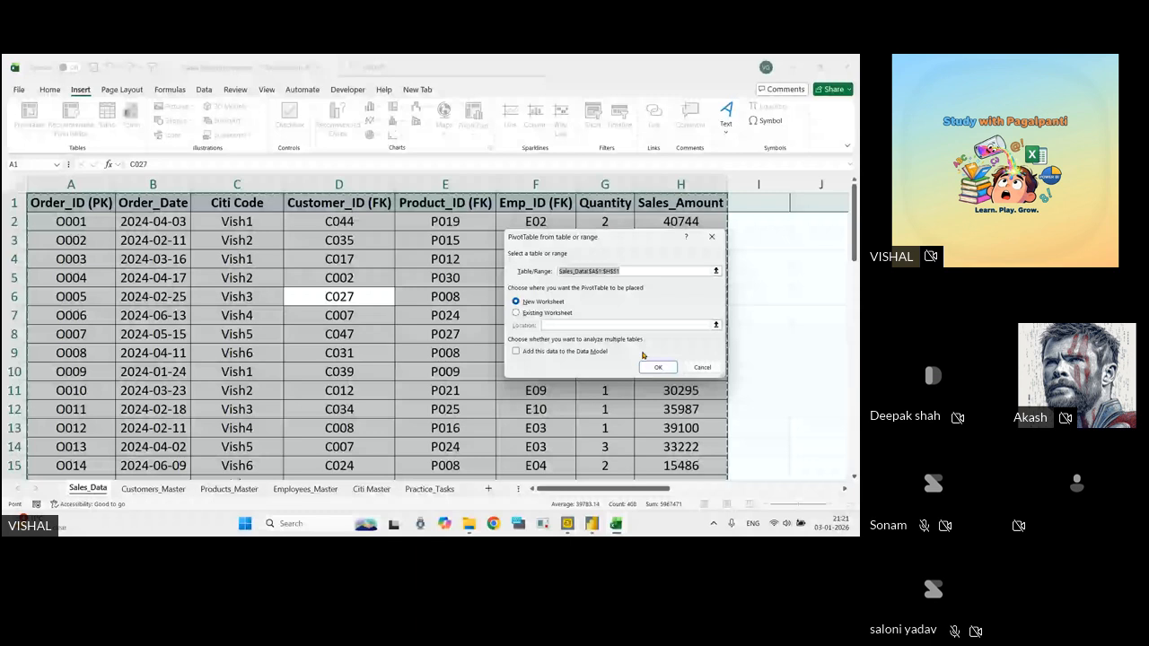
pyautogui.click(648, 370)
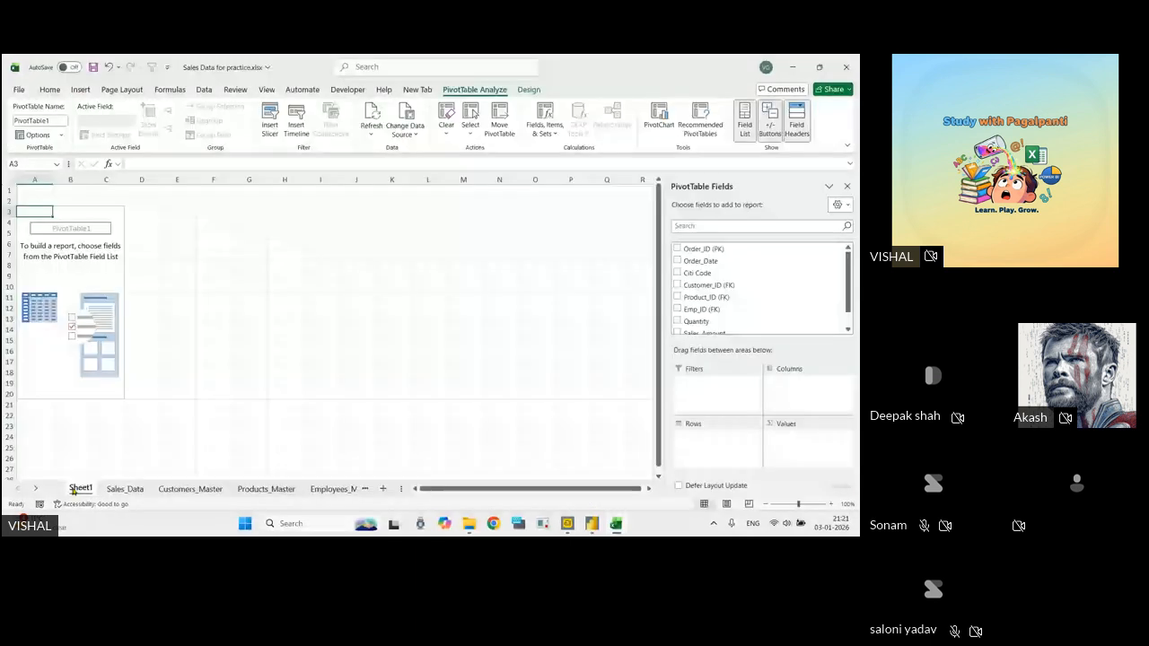
# Summarize Sales_Amount as the PivotTable's values, with one row per Emp_ID (FK).
pyautogui.click(125, 488)
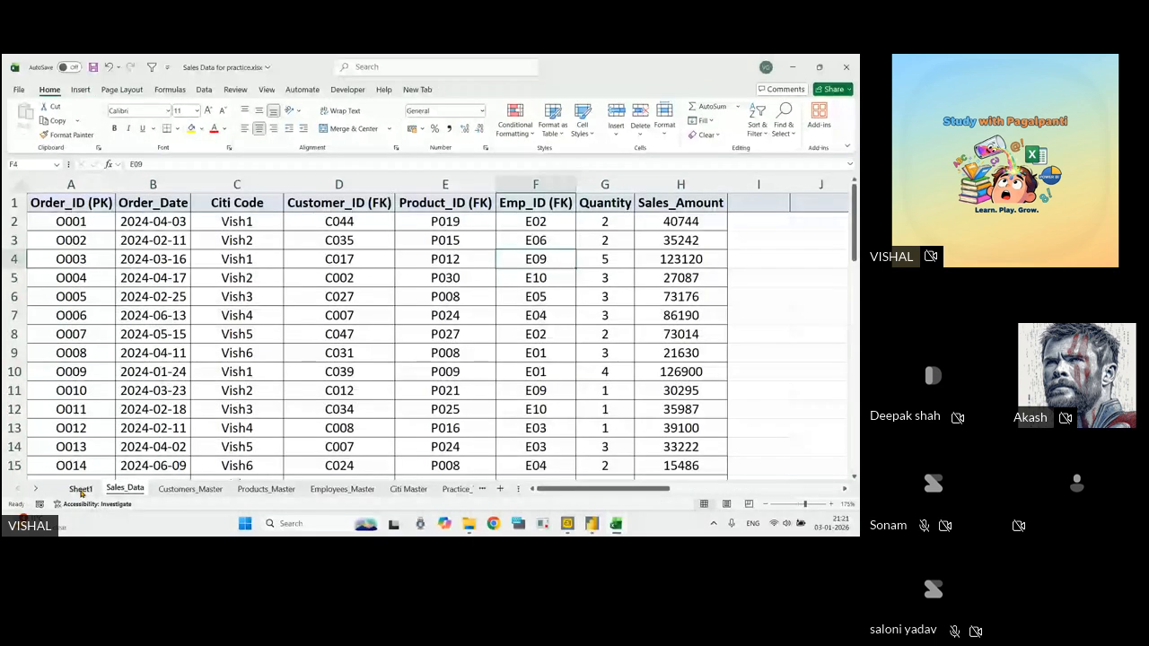
pyautogui.click(80, 489)
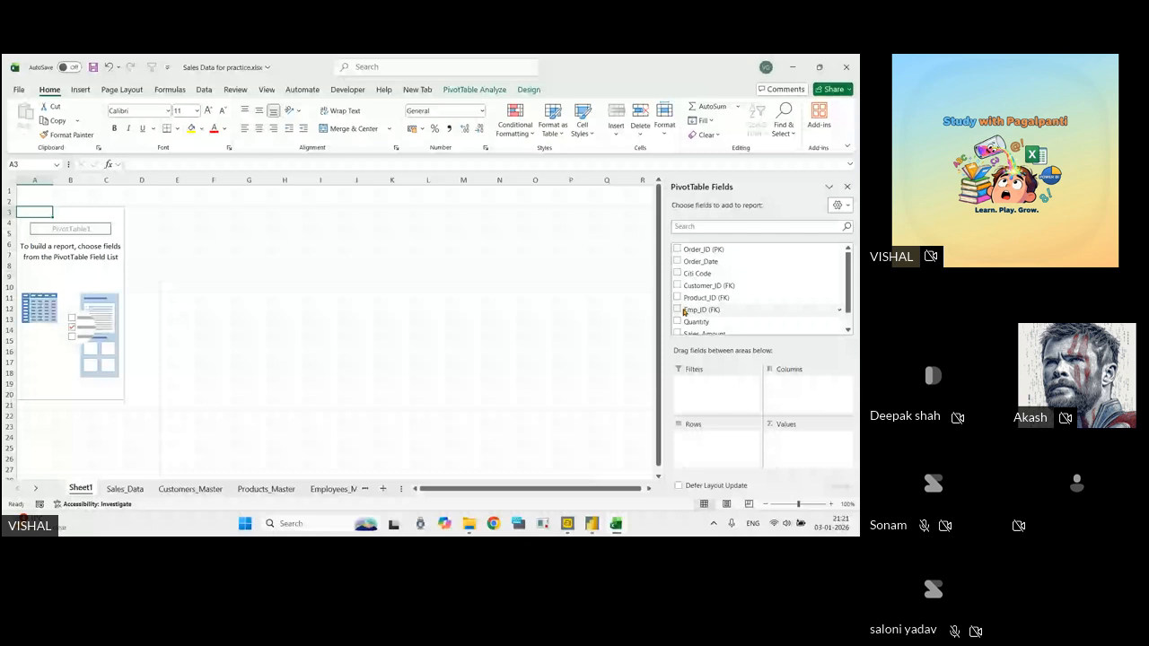
pyautogui.moveTo(702, 332); pyautogui.dragTo(817, 458)
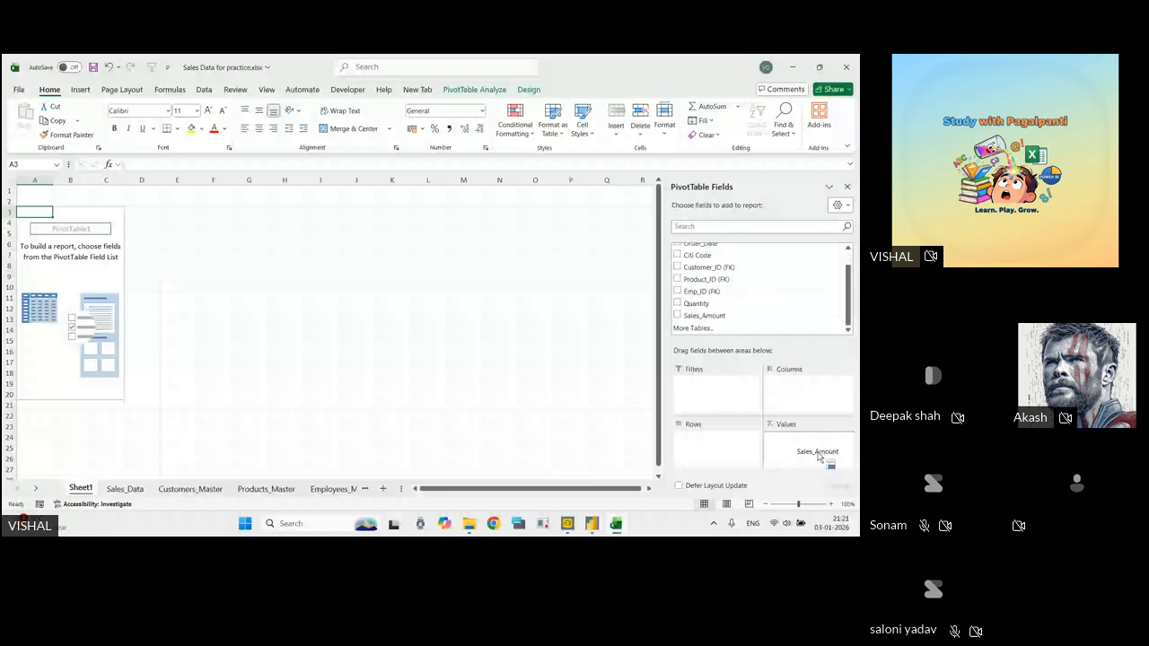
pyautogui.moveTo(702, 291); pyautogui.dragTo(718, 458)
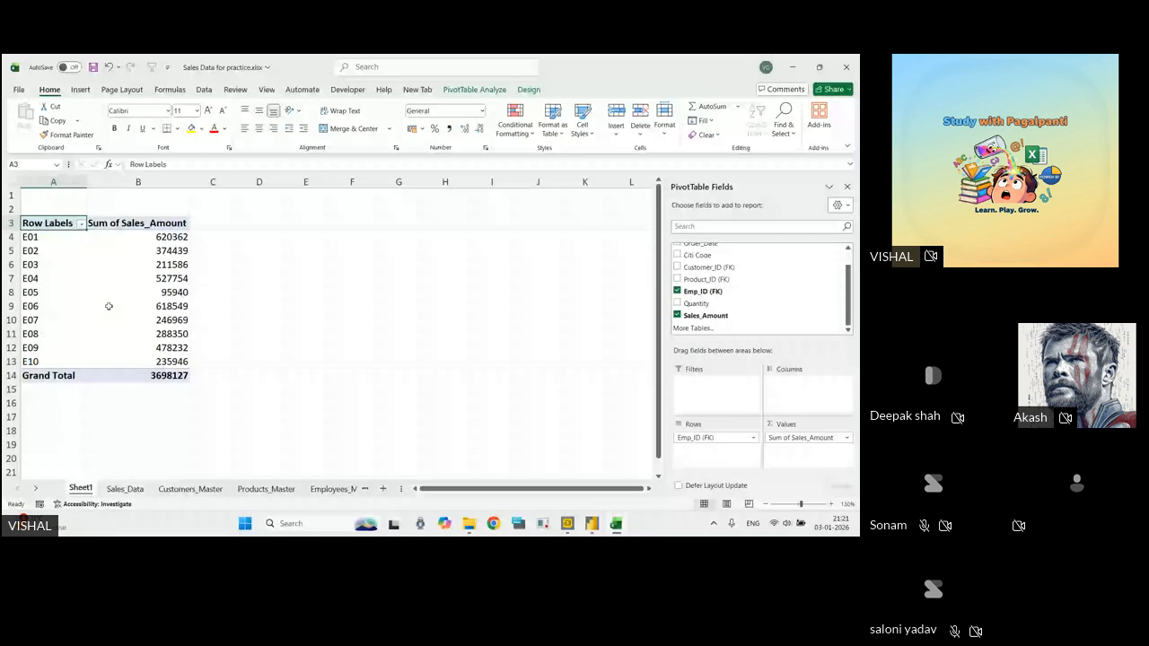
pyautogui.scroll(3, 284, 373)
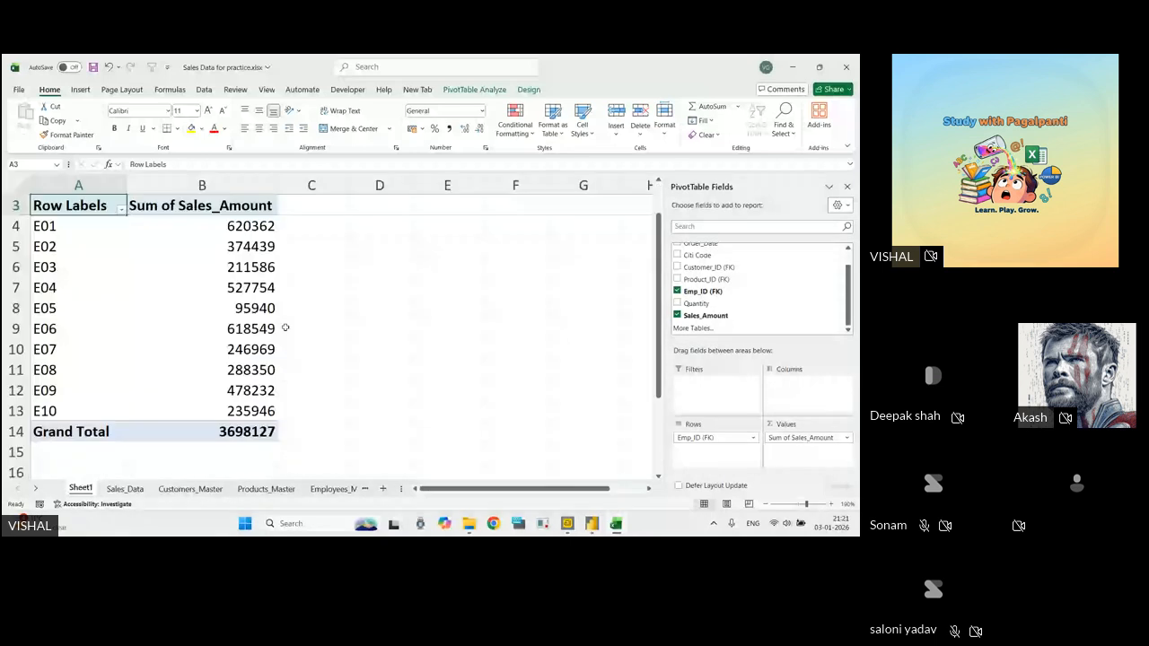
pyautogui.click(163, 283)
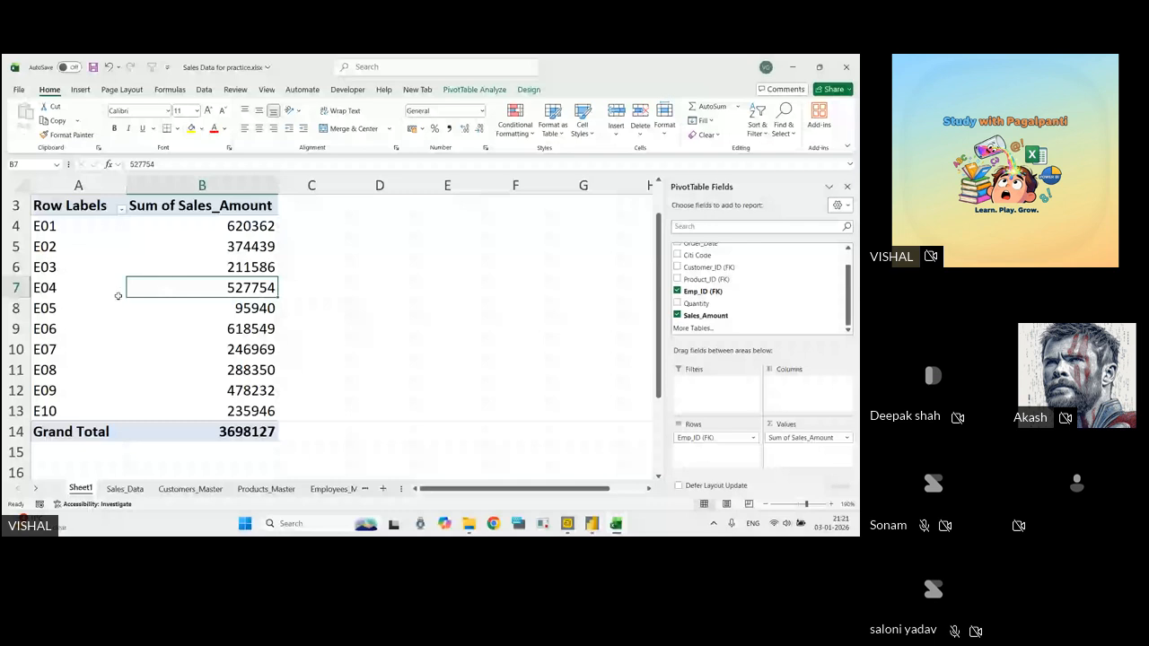
# Switch to Power BI Desktop and close the second untitled report window, keeping the one in report view.
pyautogui.hotkey('alt', 'Tab')
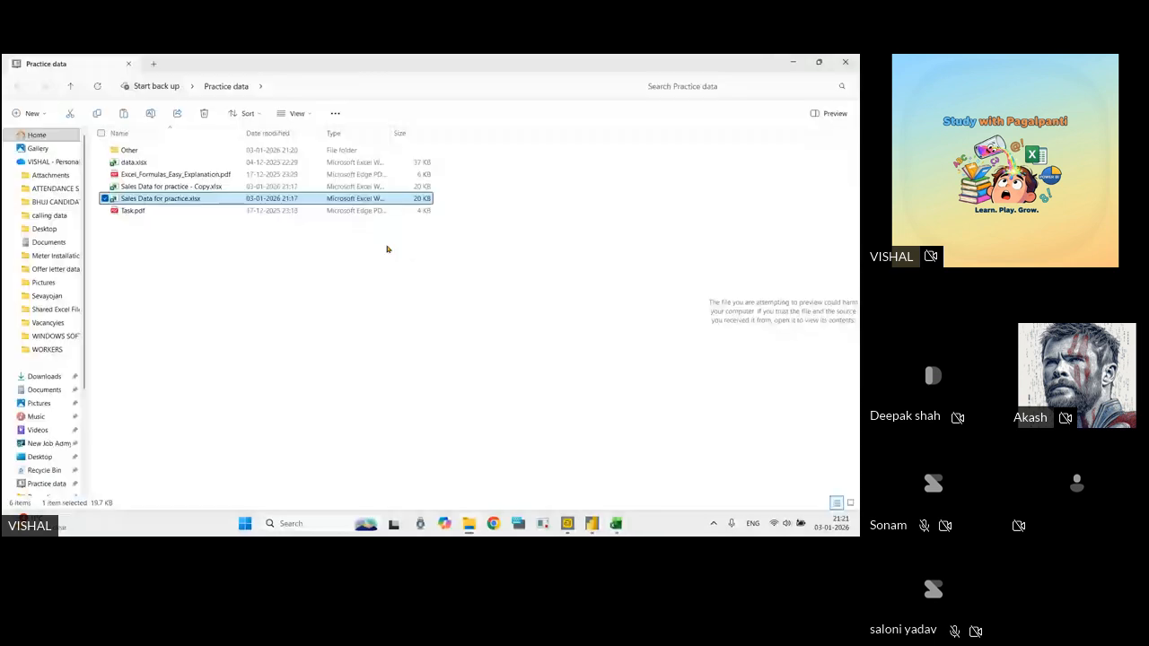
pyautogui.press('super+d')
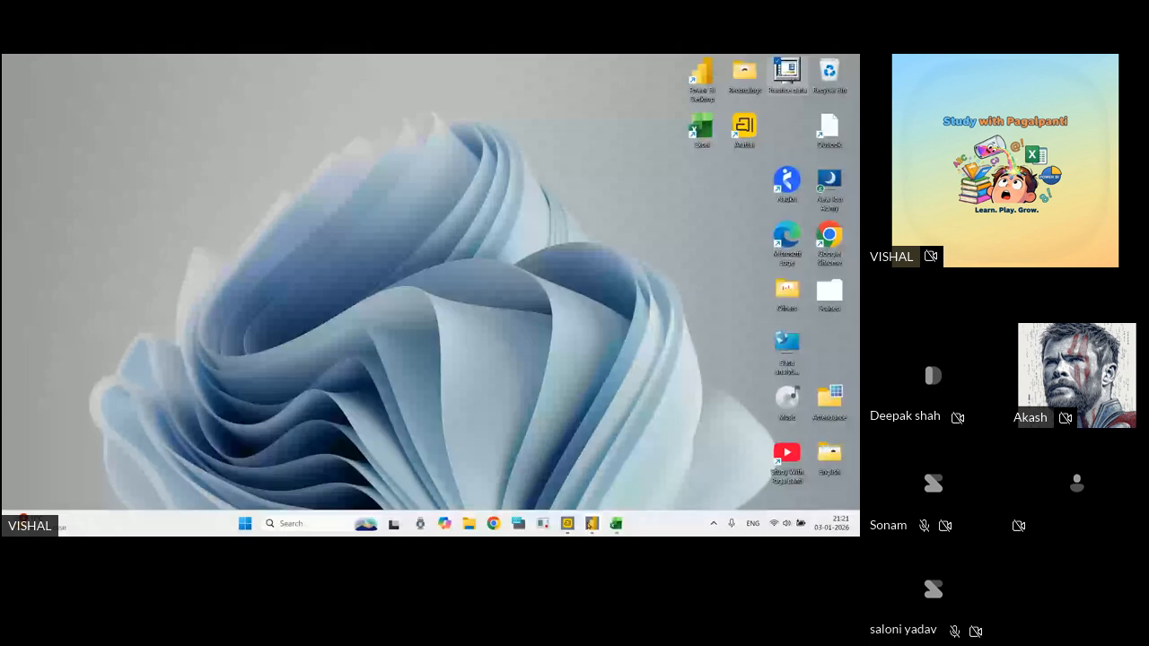
pyautogui.click(592, 525)
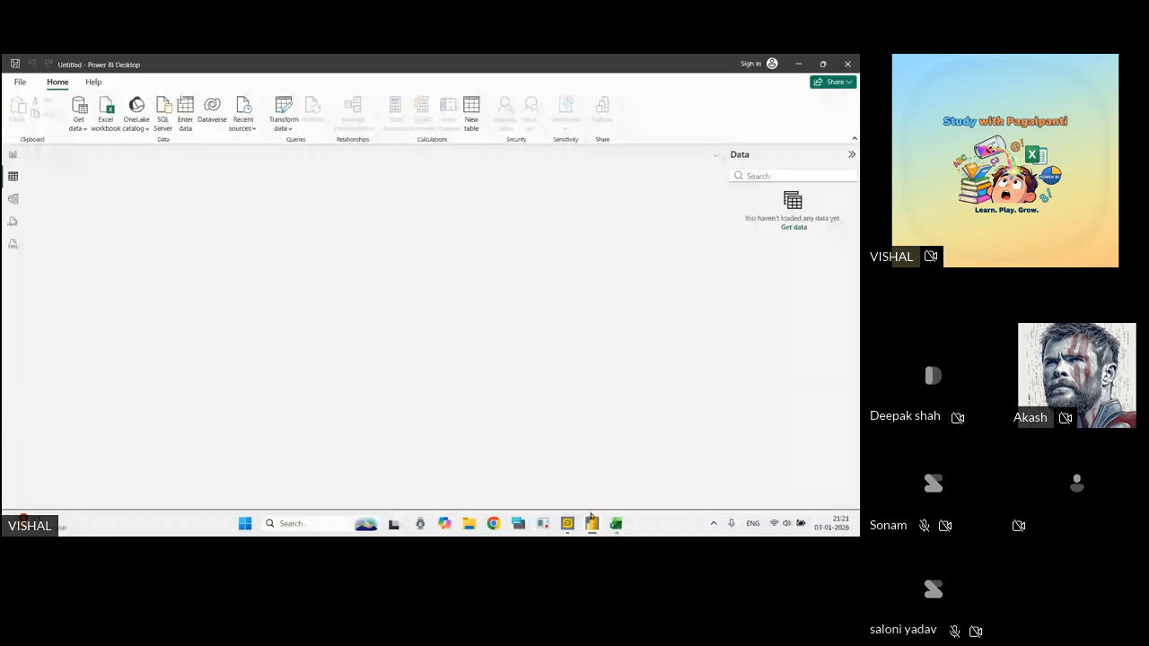
pyautogui.moveTo(593, 524)
pyautogui.click(524, 456)
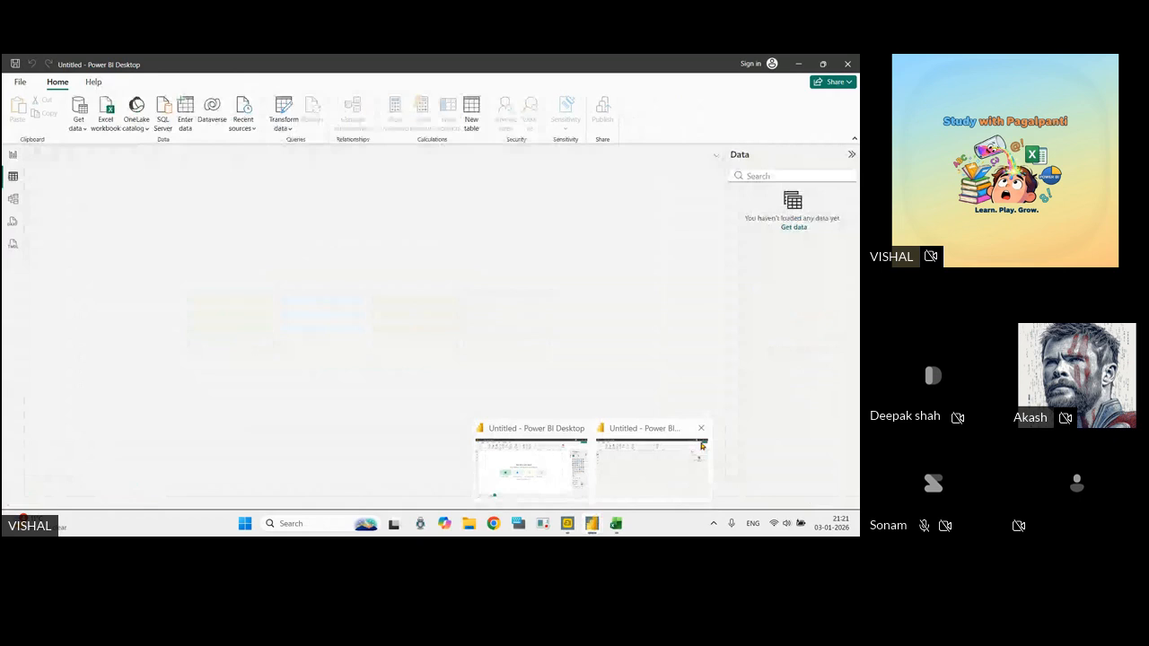
pyautogui.click(701, 430)
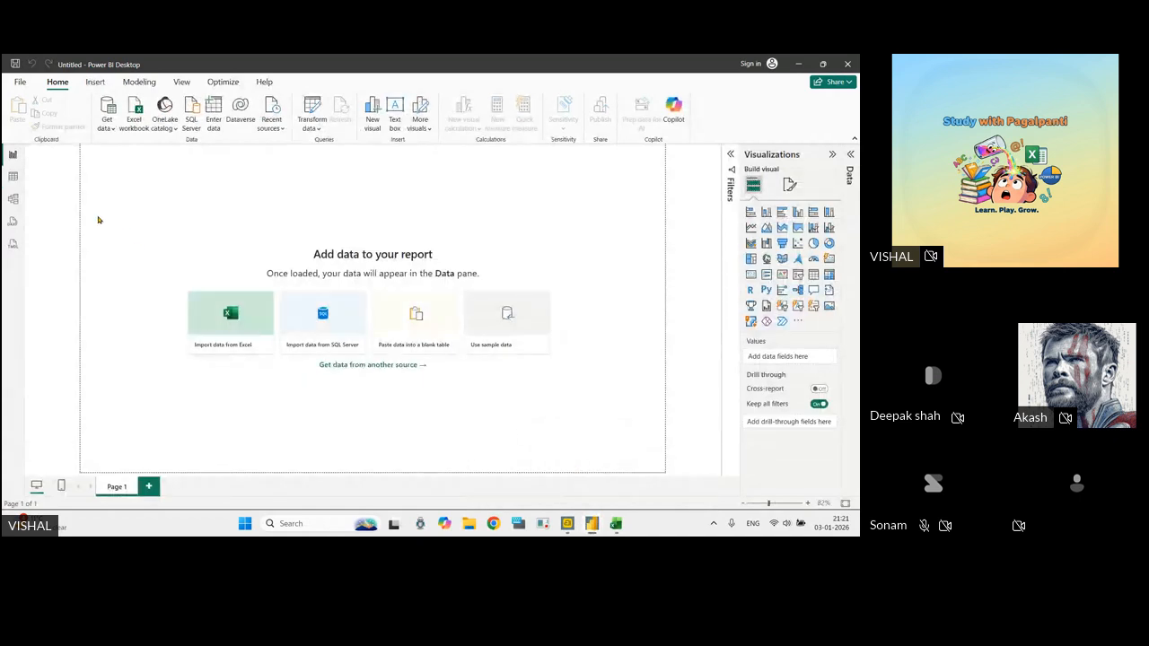
# Look through the blank report's table, model and report views, the file options and the common data sources.
pyautogui.click(13, 176)
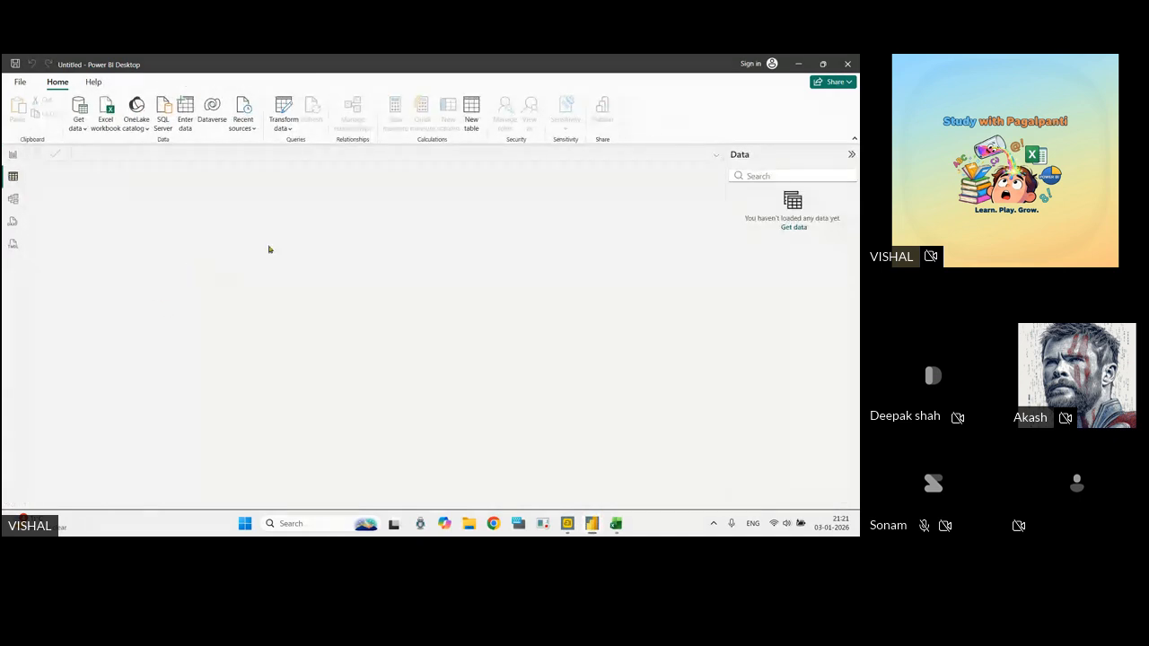
pyautogui.click(13, 154)
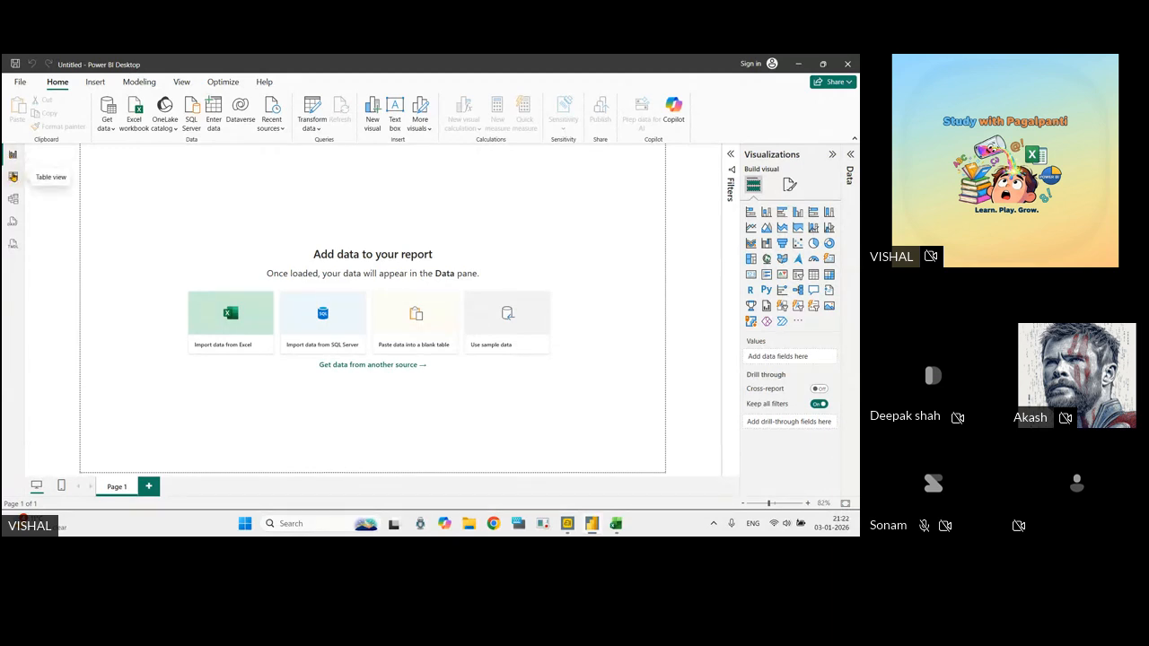
pyautogui.click(13, 177)
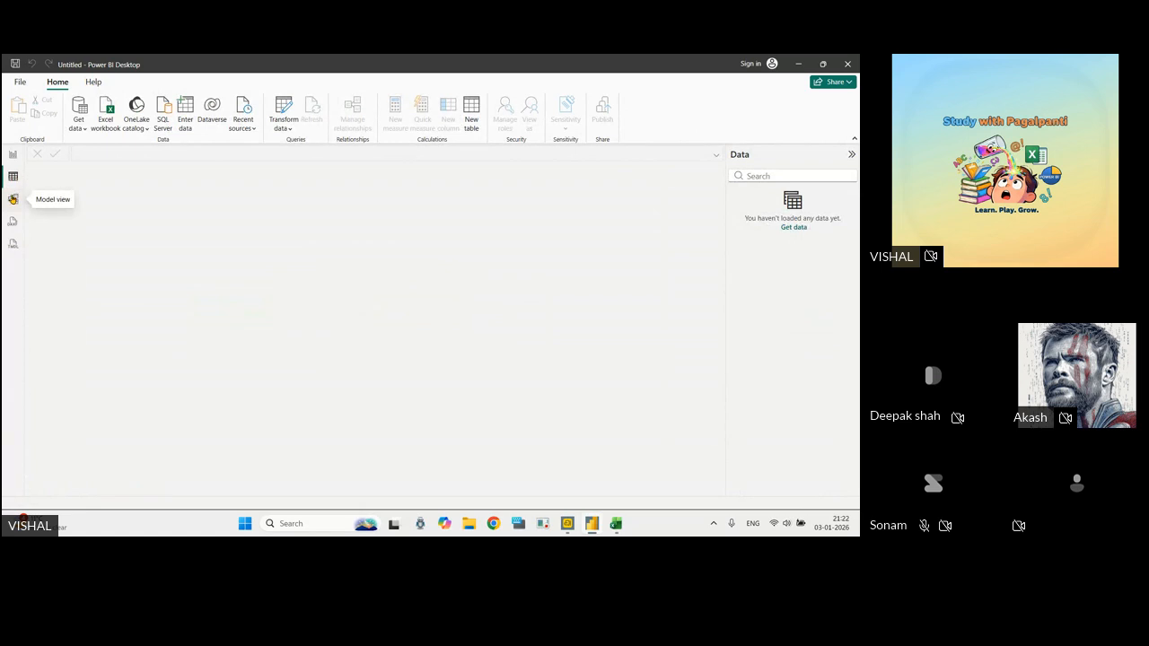
pyautogui.click(13, 155)
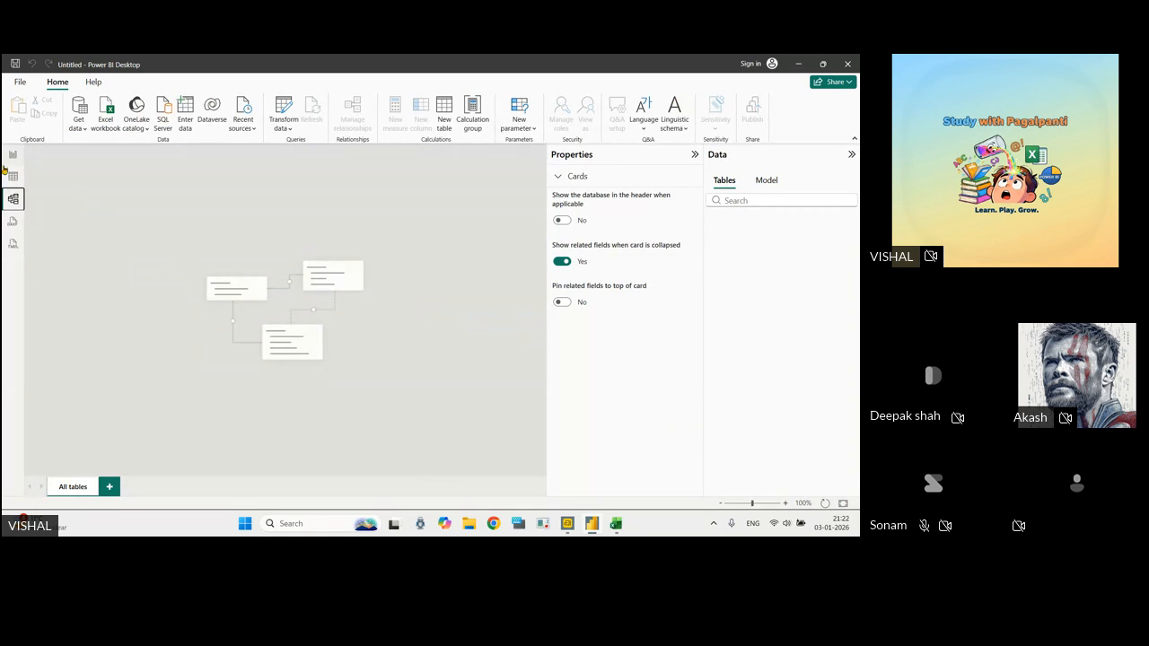
pyautogui.click(11, 176)
pyautogui.click(12, 155)
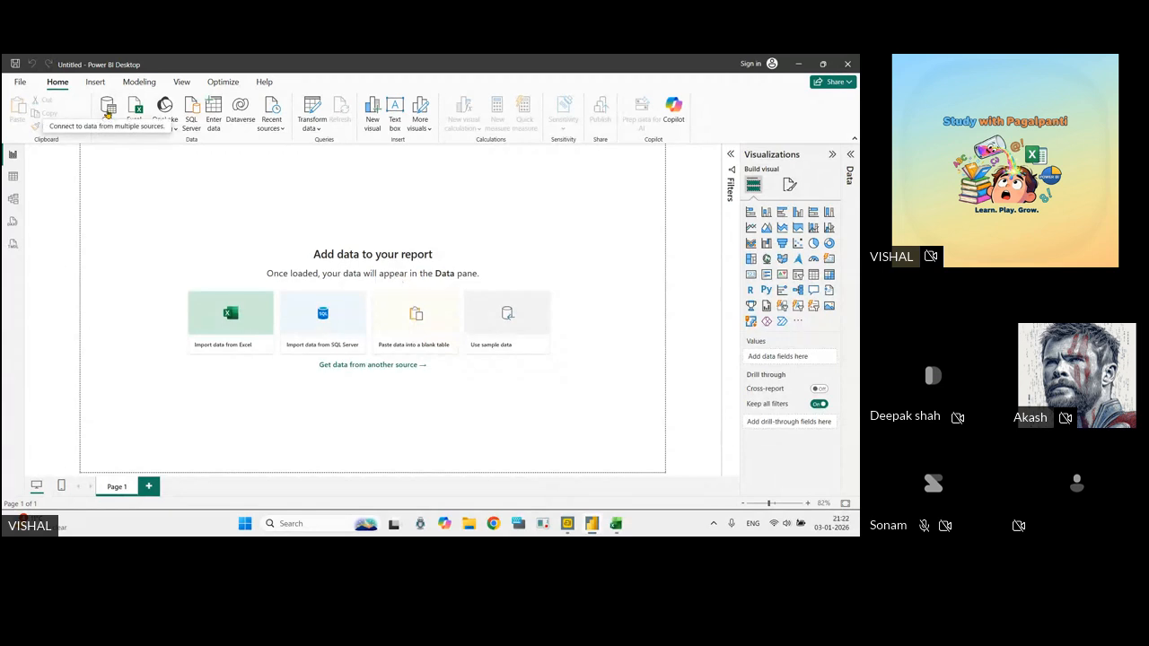
pyautogui.click(20, 82)
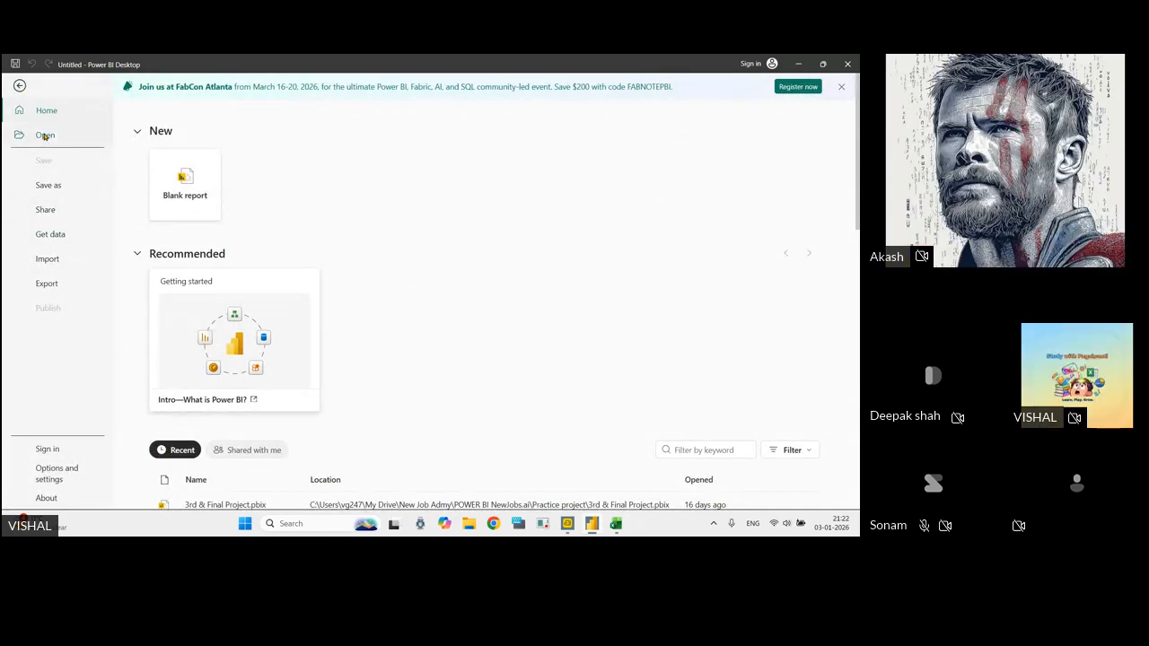
pyautogui.click(20, 86)
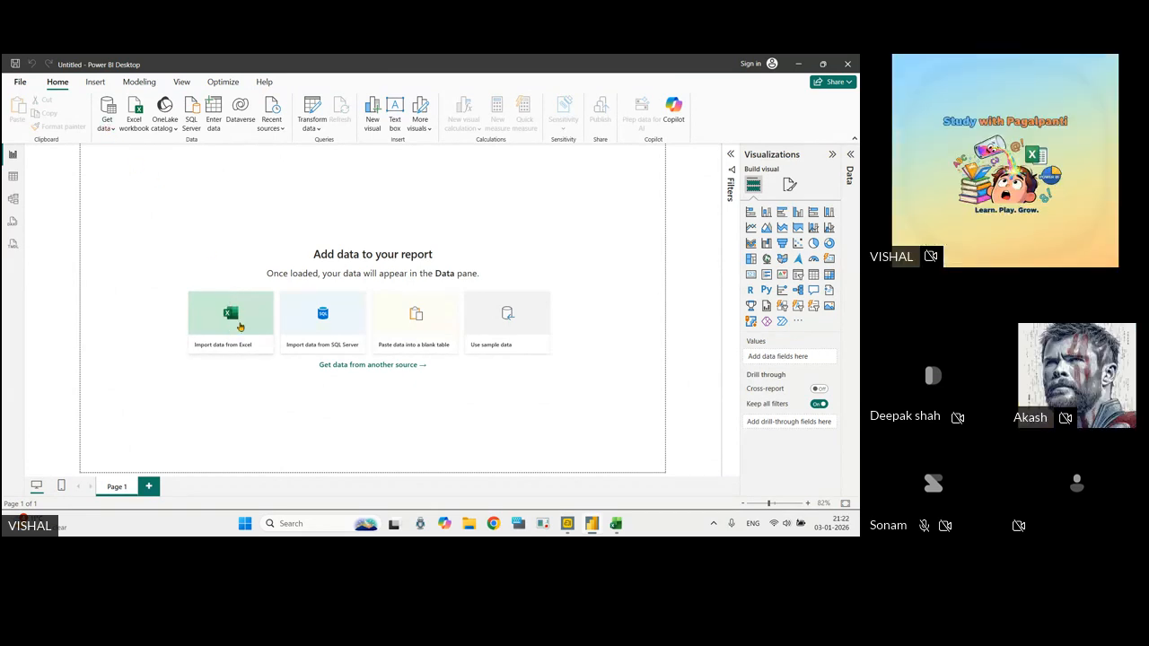
pyautogui.click(108, 128)
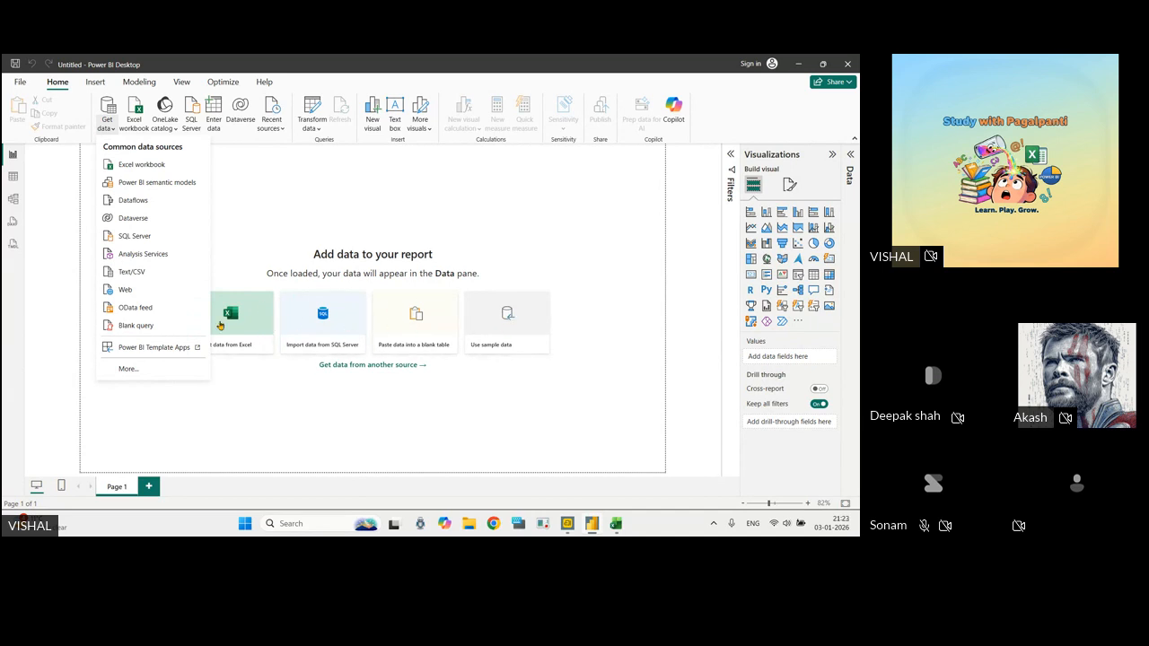
pyautogui.click(269, 223)
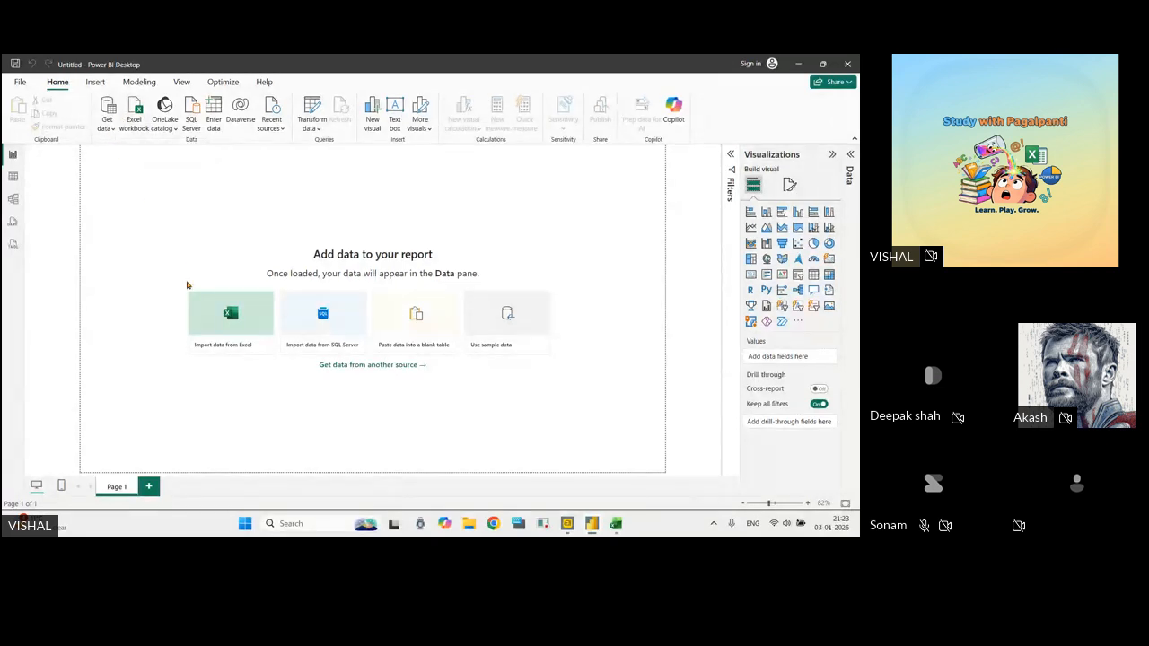
# Connect to the Excel workbook Sales Data for practice.xlsx from the Practice data folder on the desktop as the report's data source.
pyautogui.click(112, 129)
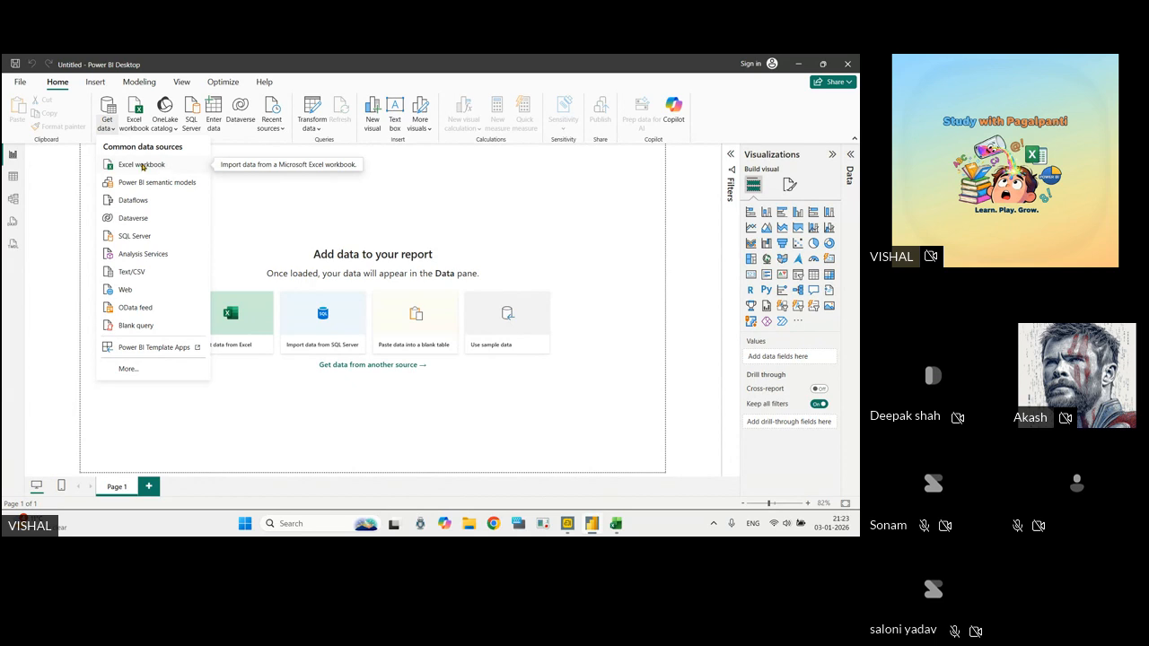
pyautogui.click(115, 126)
pyautogui.click(115, 126)
pyautogui.click(128, 165)
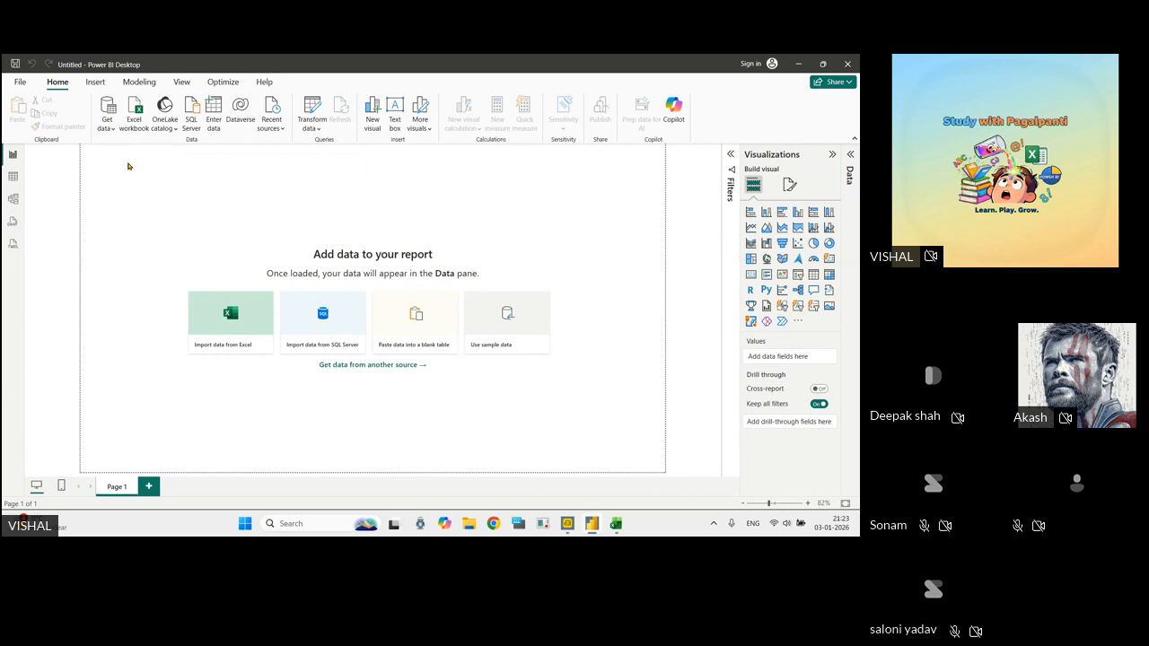
pyautogui.scroll(-1, 366, 208)
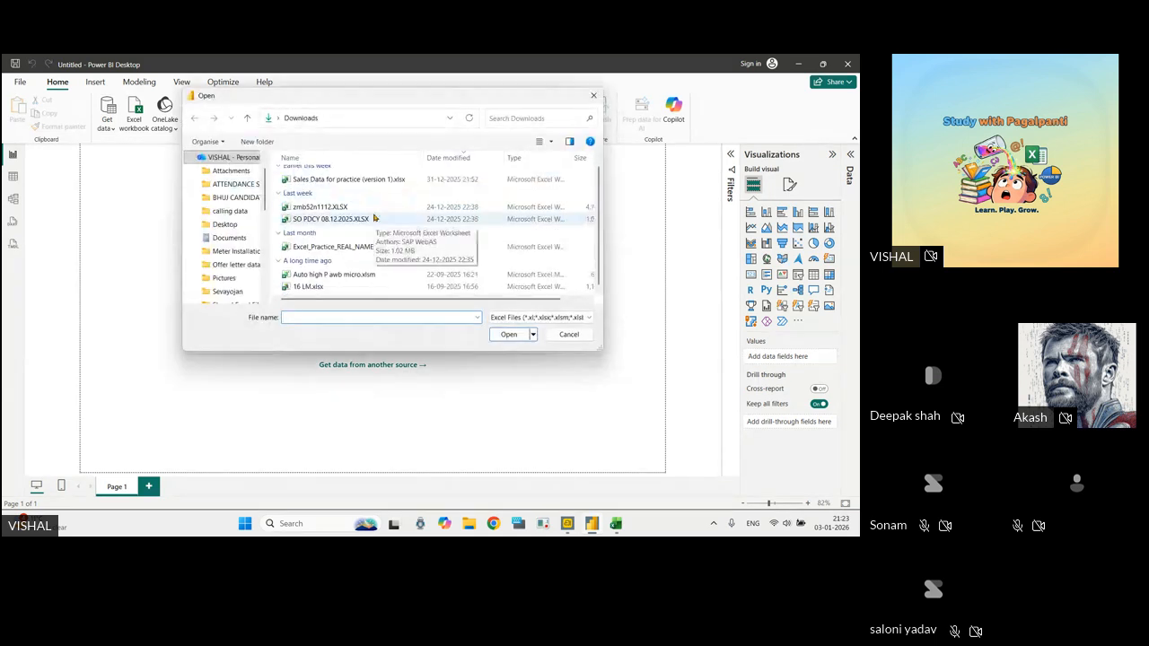
pyautogui.scroll(1, 235, 204)
pyautogui.scroll(-5, 231, 217)
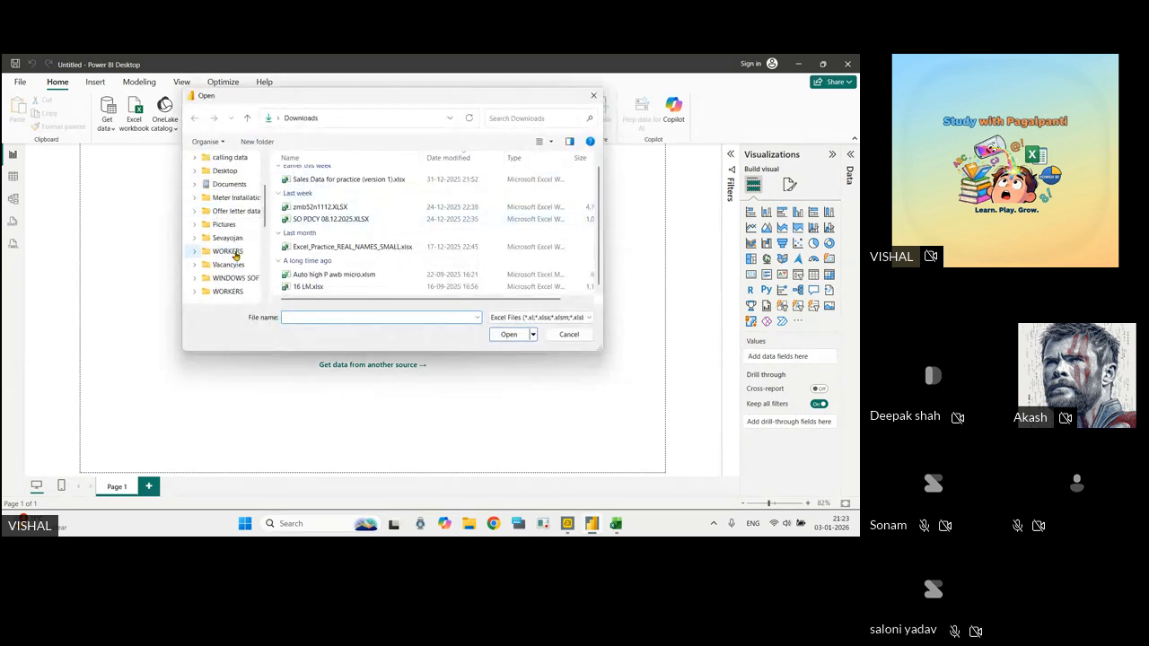
pyautogui.scroll(-4, 228, 269)
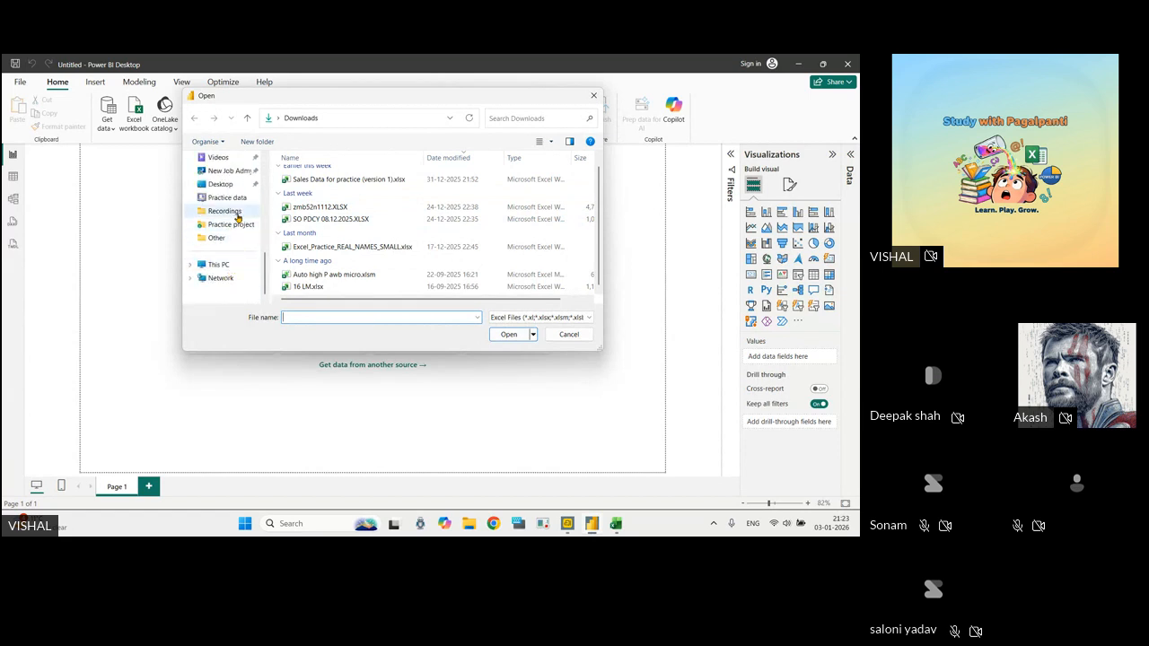
pyautogui.click(232, 185)
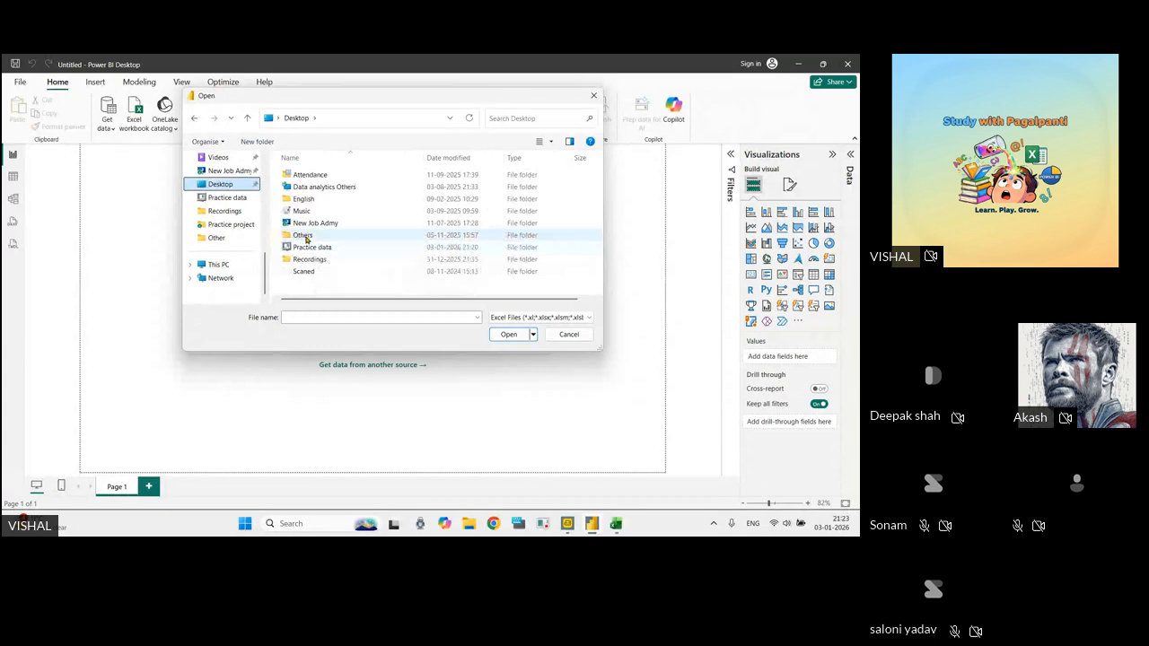
pyautogui.doubleClick(296, 249)
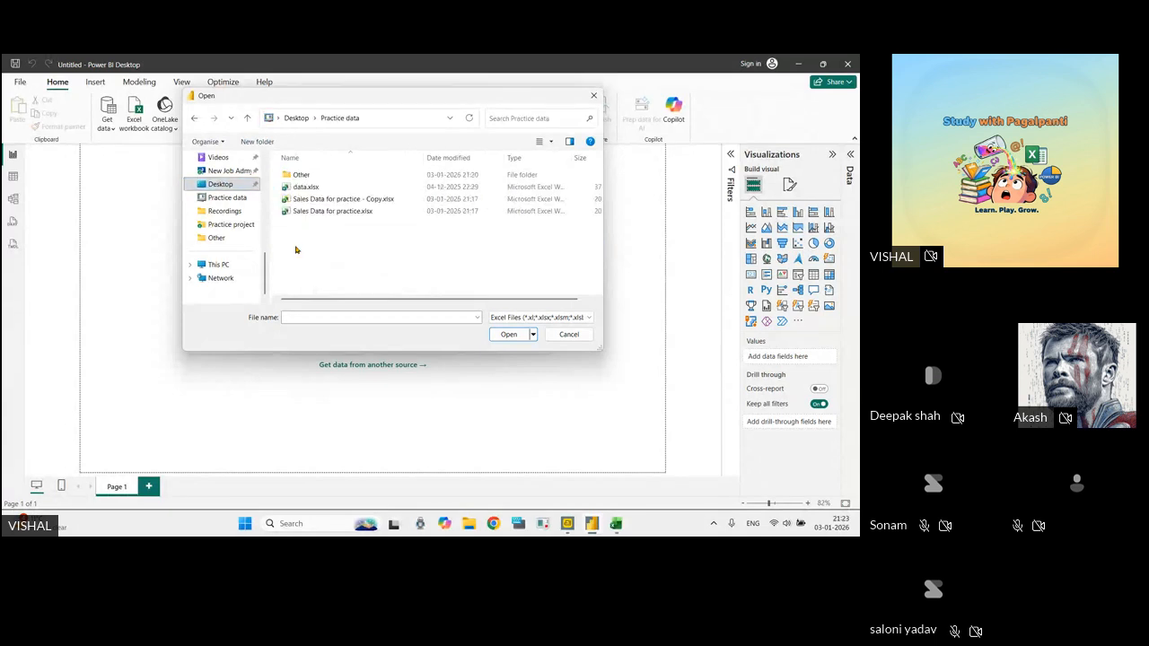
pyautogui.doubleClick(331, 212)
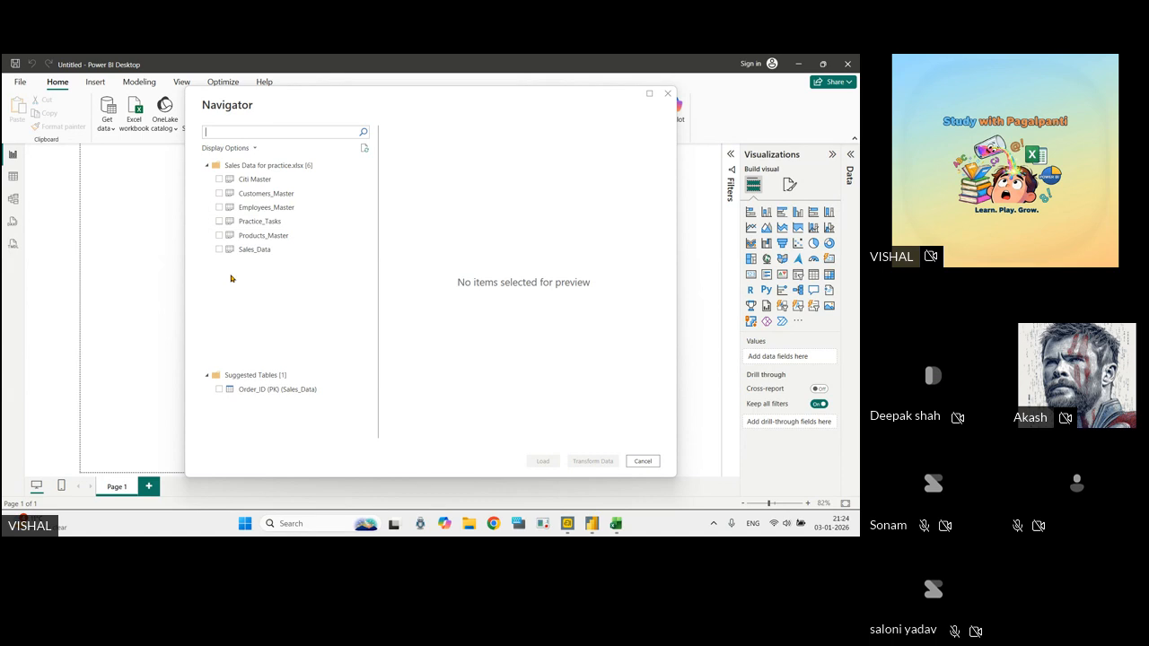
pyautogui.click(219, 179)
pyautogui.click(218, 193)
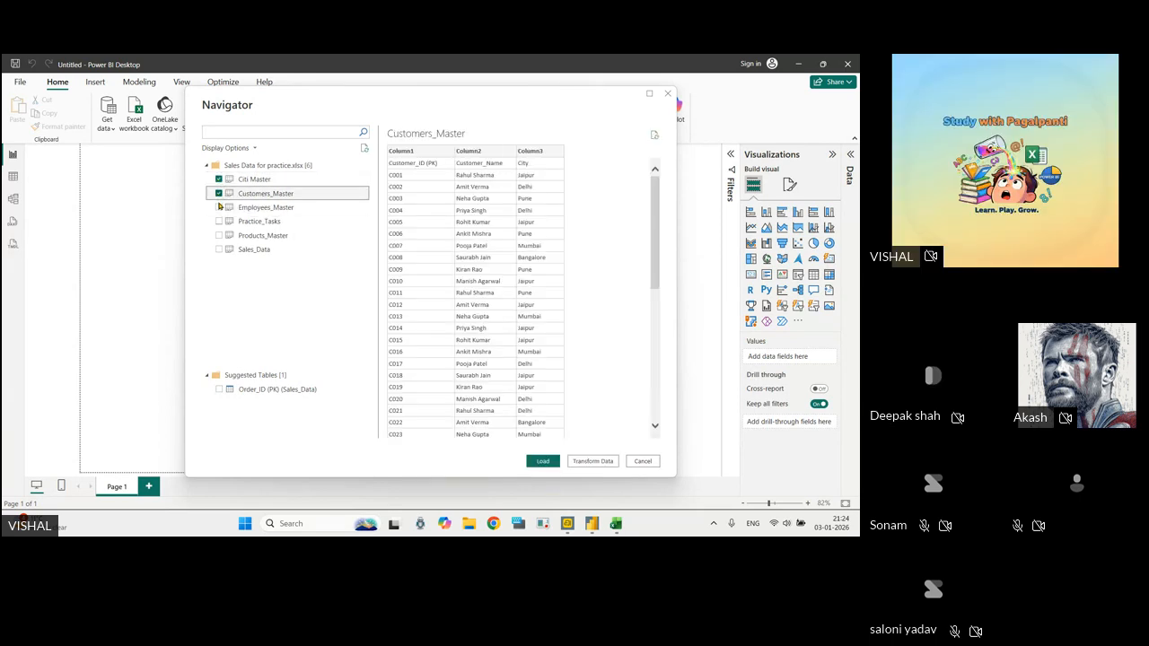
pyautogui.click(219, 207)
pyautogui.click(218, 222)
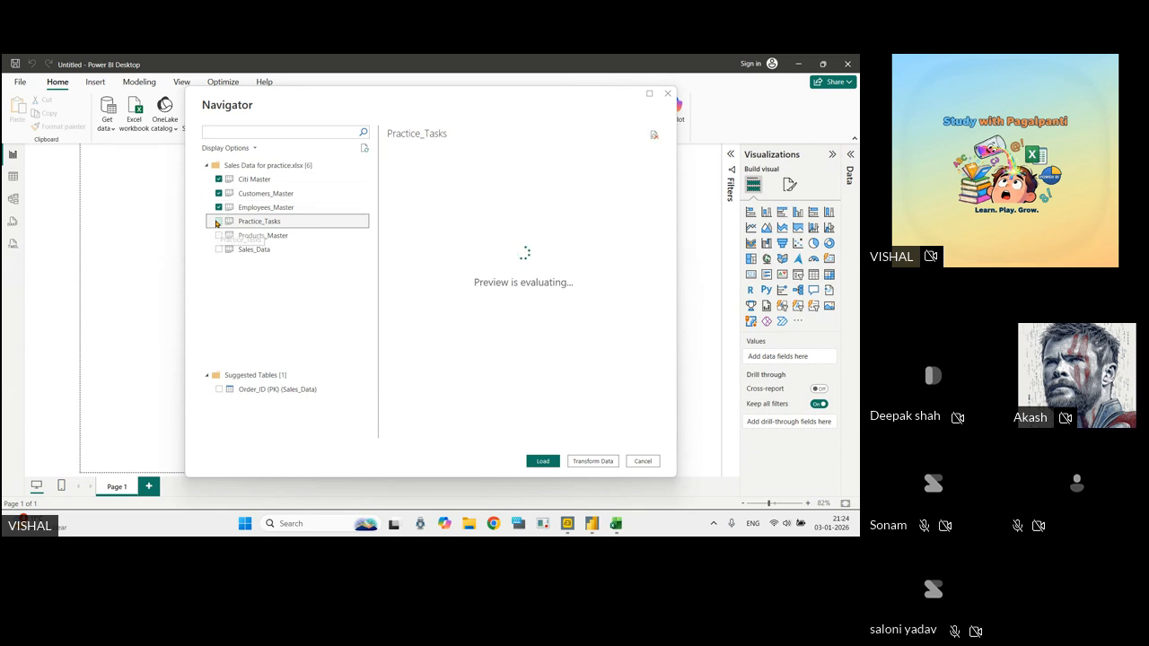
pyautogui.click(219, 235)
pyautogui.click(218, 249)
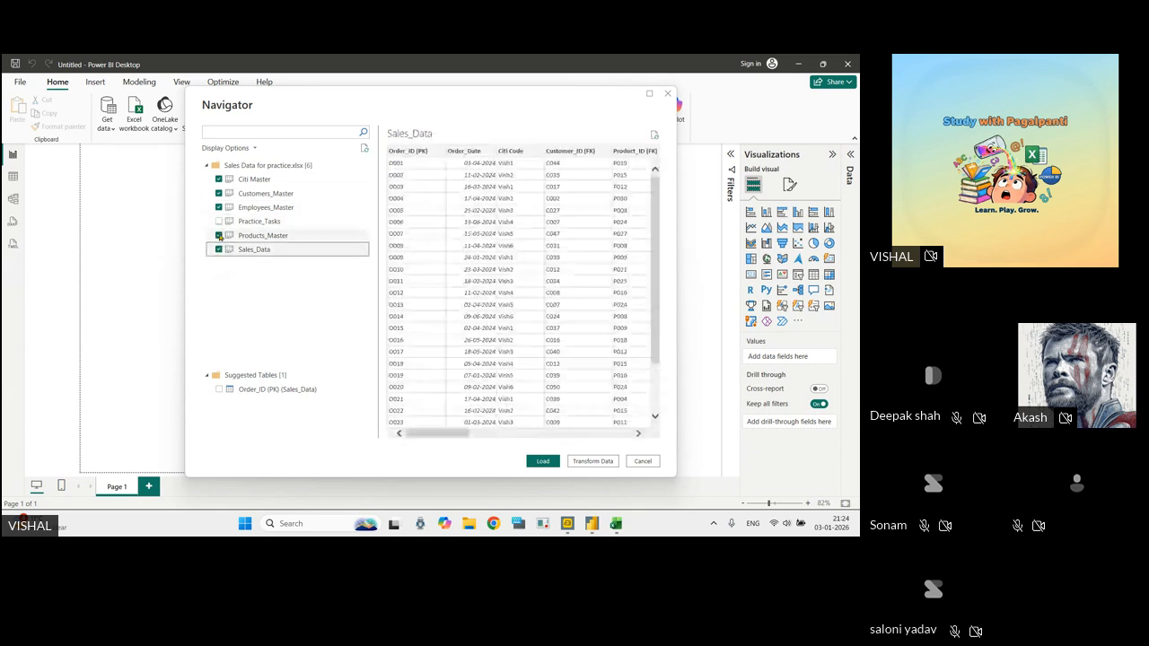
pyautogui.click(259, 221)
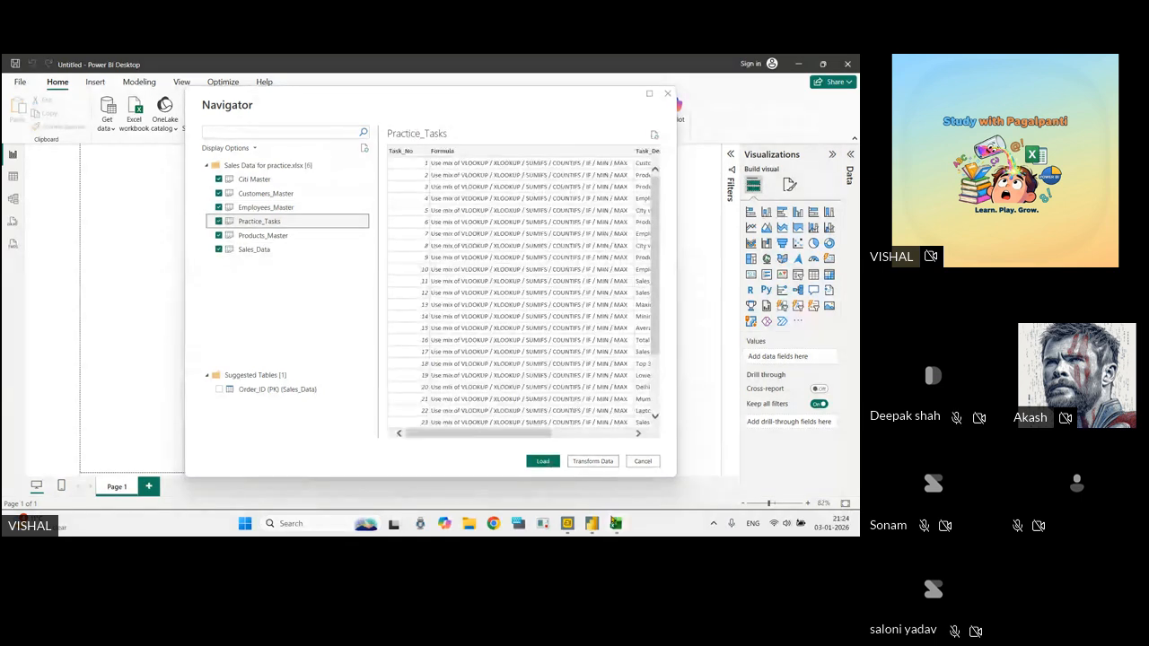
# Switch to the sales practice workbook in Excel and permanently delete the PivotTable sheet Sheet1.
pyautogui.moveTo(616, 523)
pyautogui.click(568, 457)
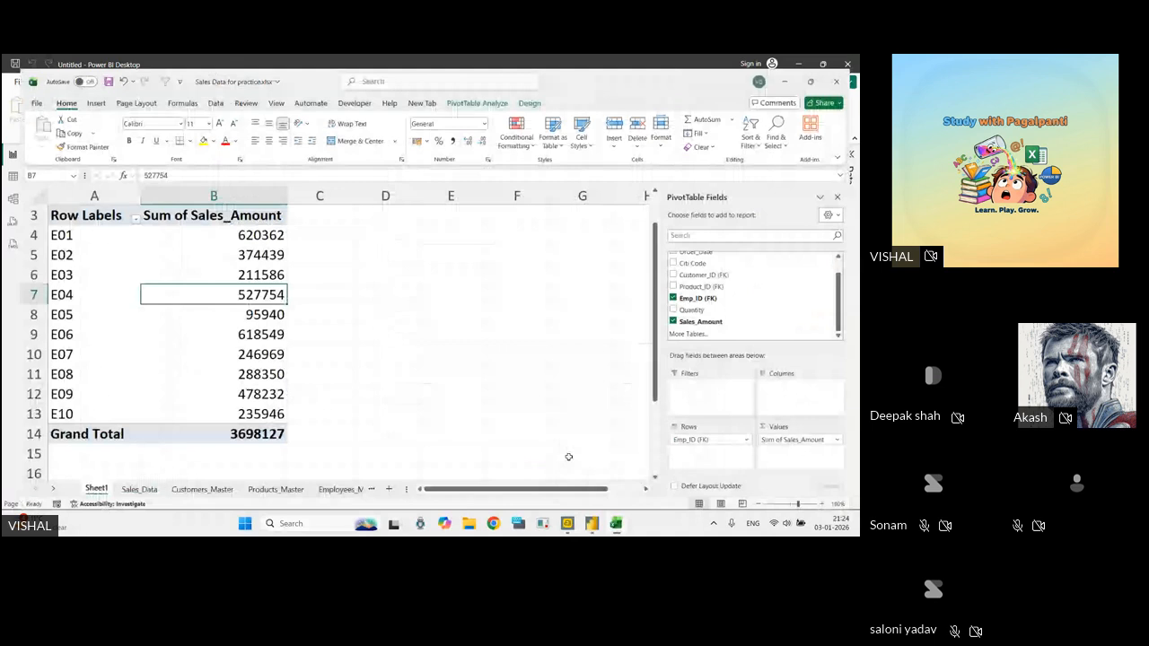
pyautogui.click(173, 491)
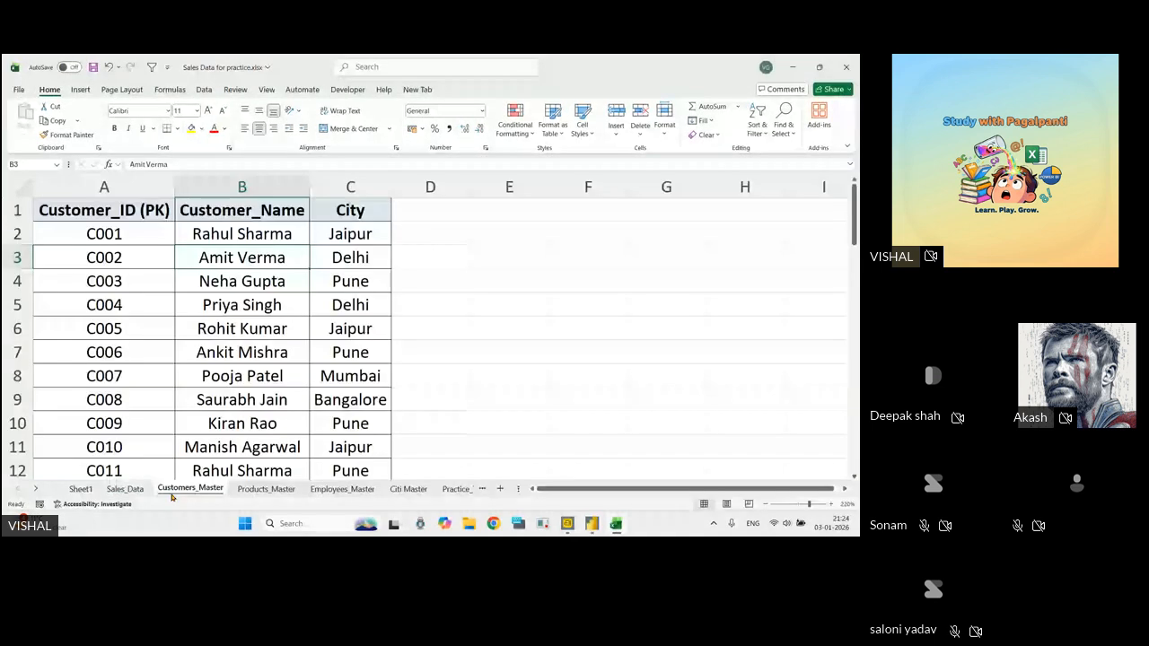
pyautogui.click(406, 489)
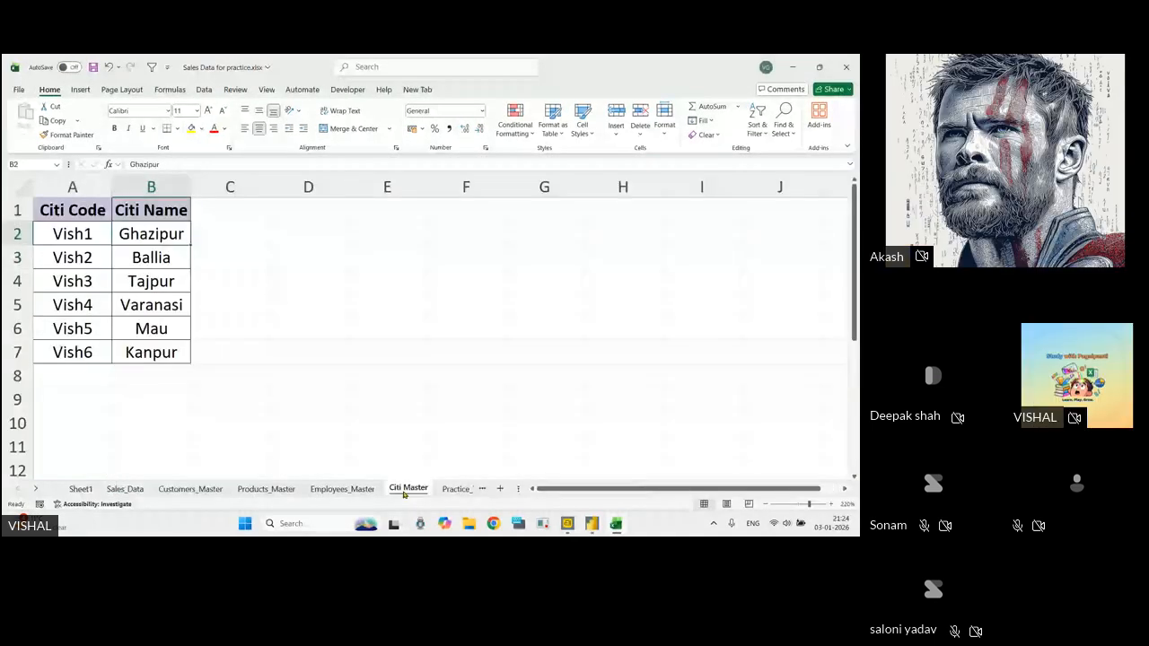
pyautogui.rightClick(80, 489)
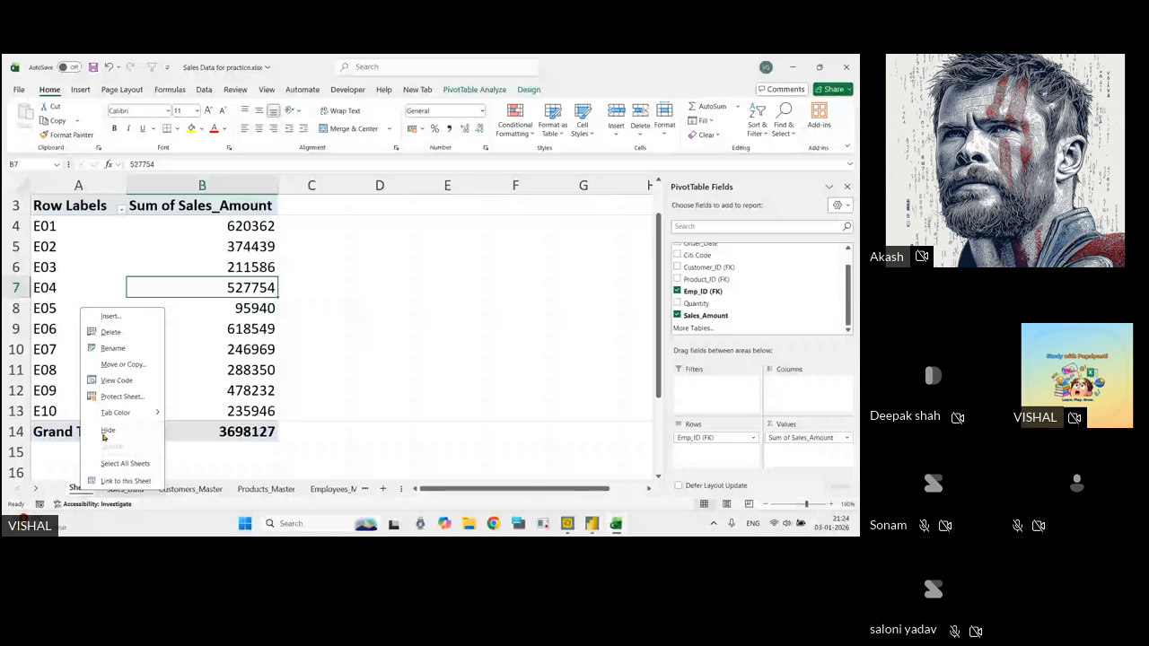
pyautogui.click(110, 332)
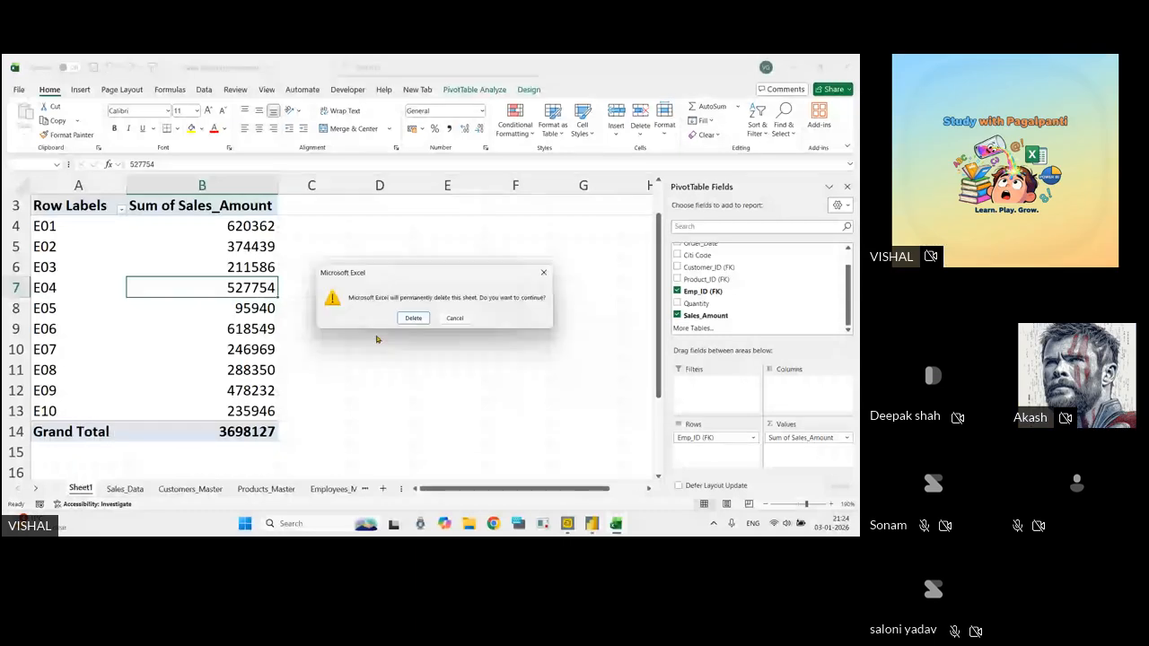
pyautogui.click(413, 317)
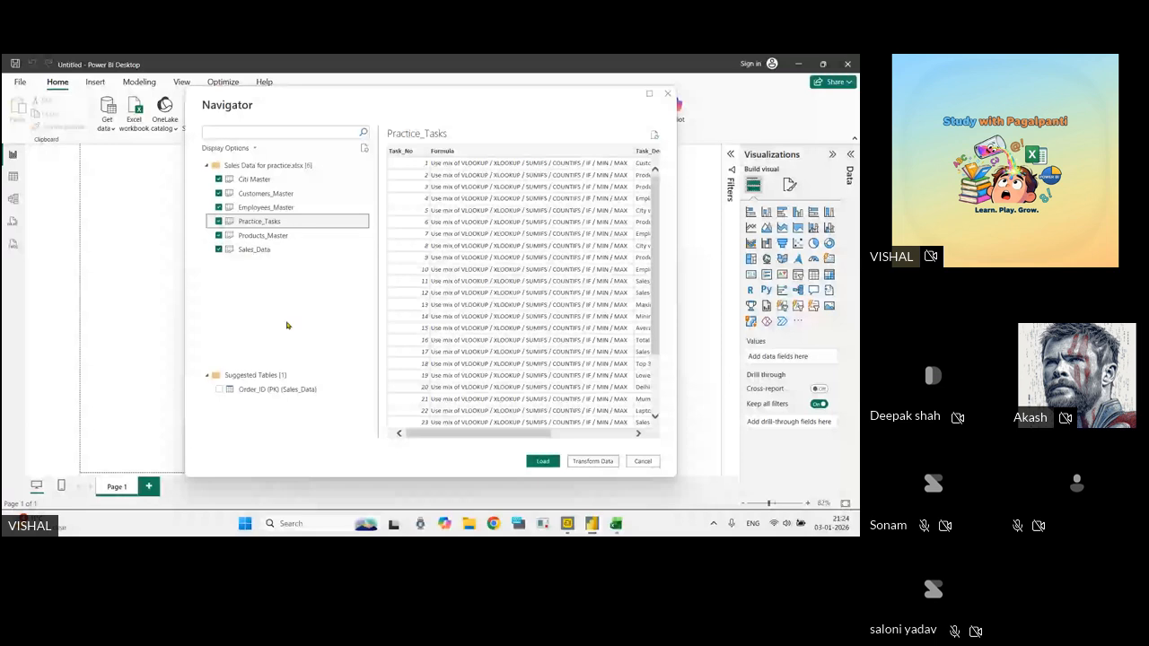
# Cancel the pending import in Power BI Desktop, and save and close the sales practice workbook in Excel.
pyautogui.click(653, 462)
pyautogui.click(799, 66)
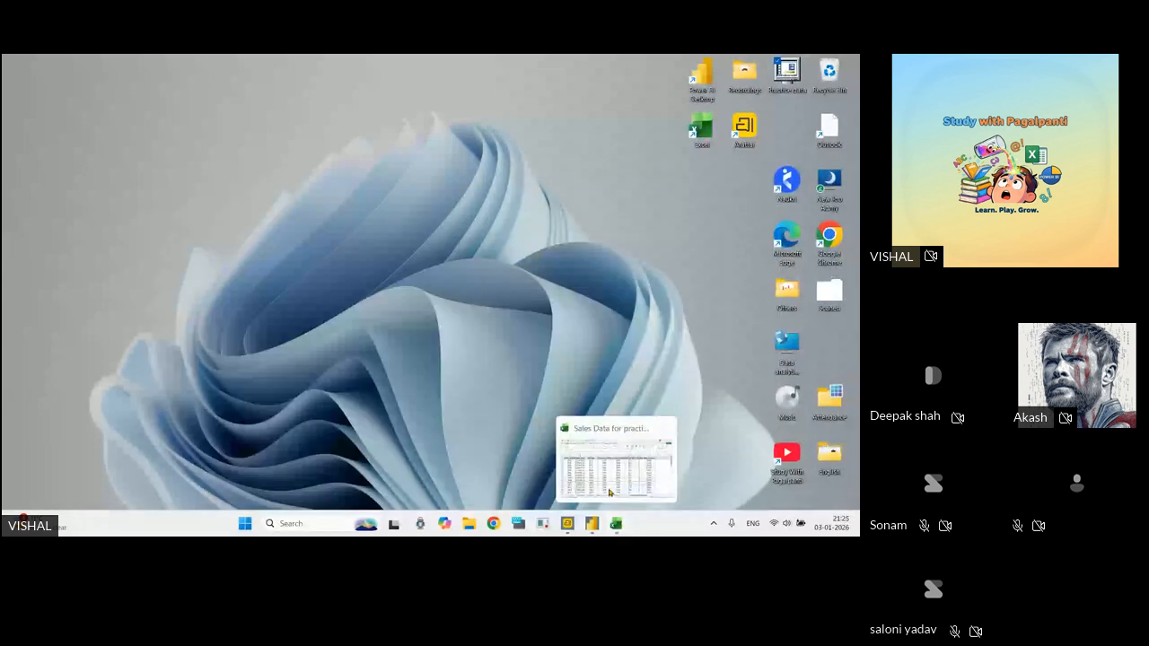
pyautogui.click(615, 523)
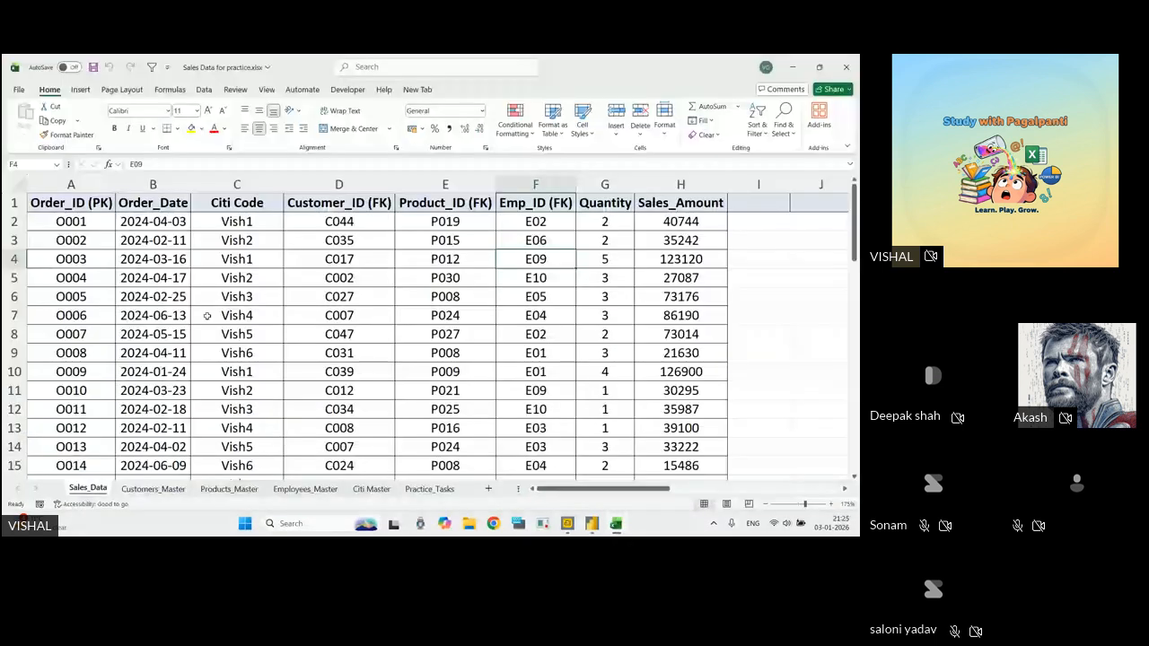
pyautogui.click(207, 315)
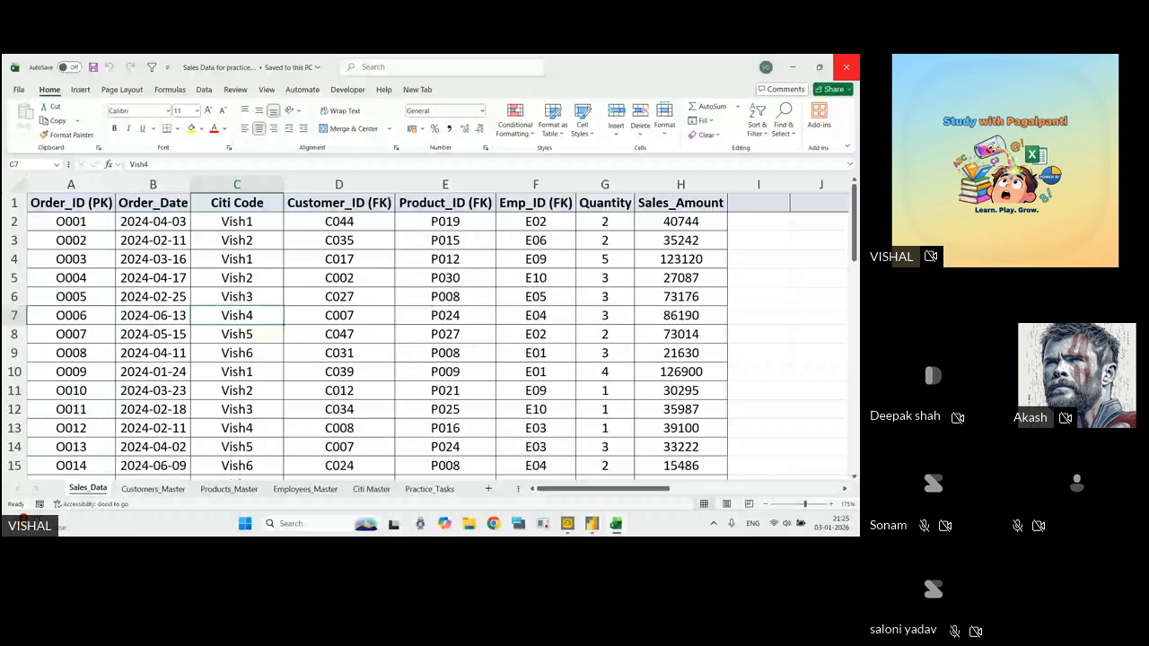
pyautogui.click(847, 66)
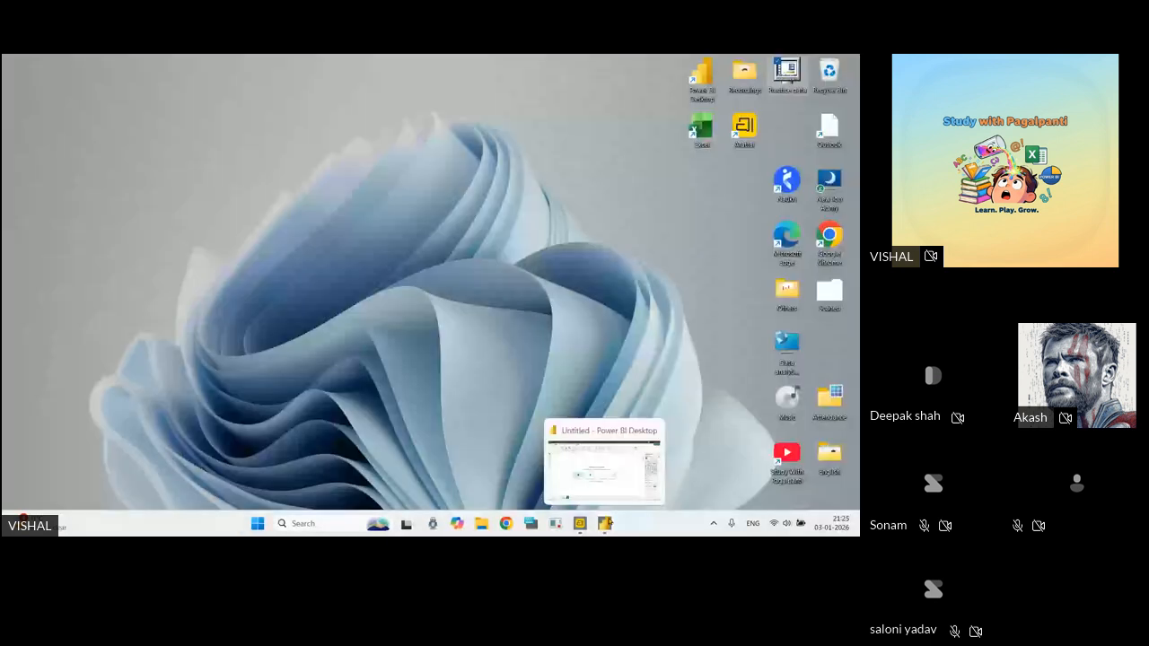
pyautogui.click(603, 523)
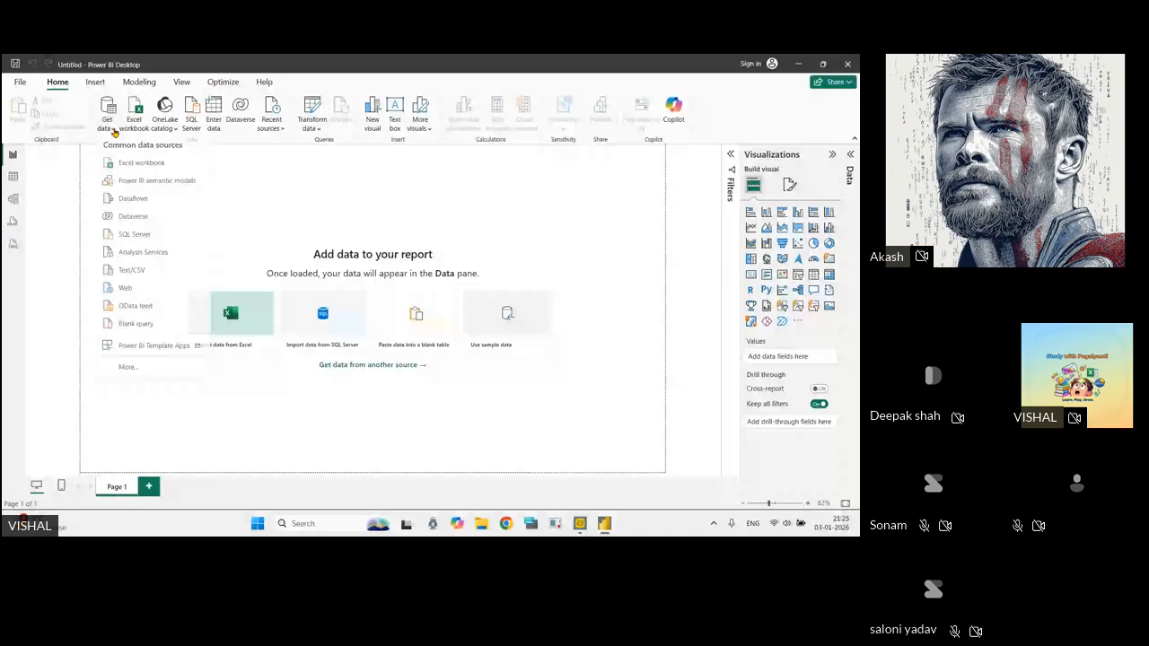
pyautogui.click(218, 178)
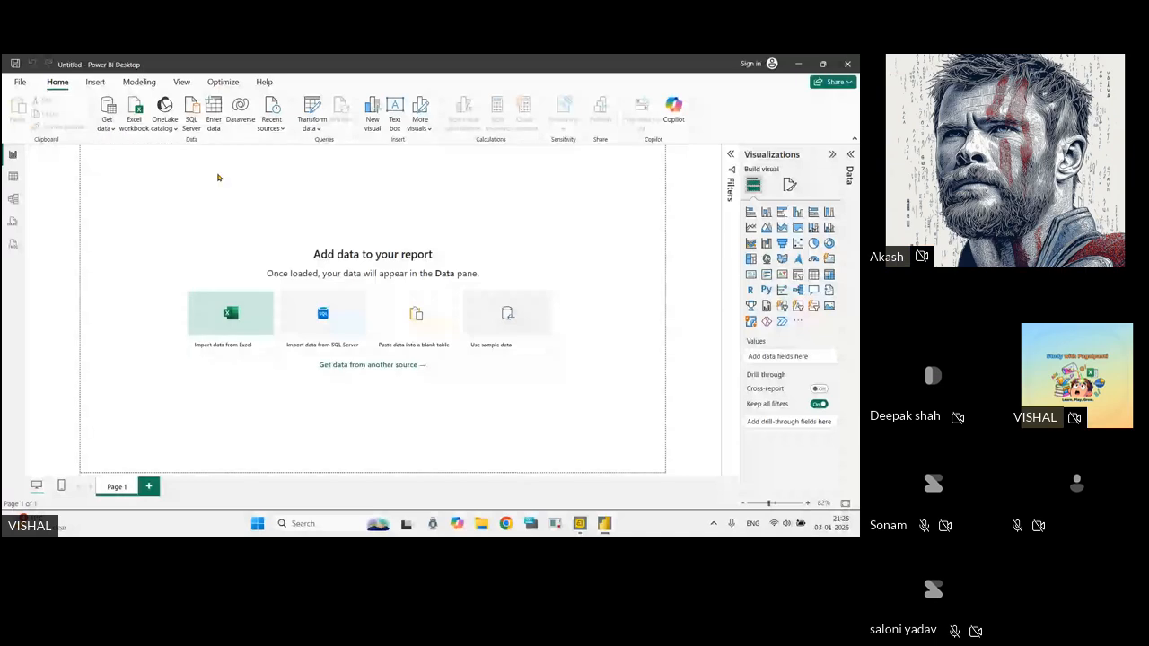
pyautogui.click(798, 64)
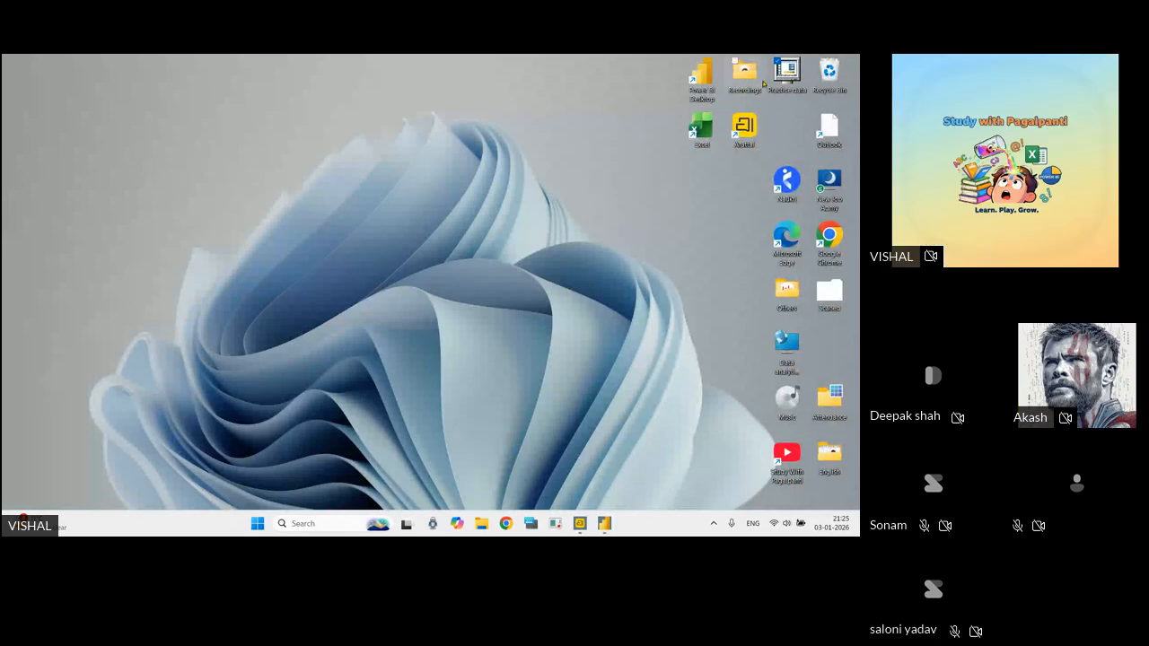
# Reopen Sales Data for practice.xlsx from the Practice data folder on the desktop and delete its Practice_Tasks sheet.
pyautogui.doubleClick(787, 71)
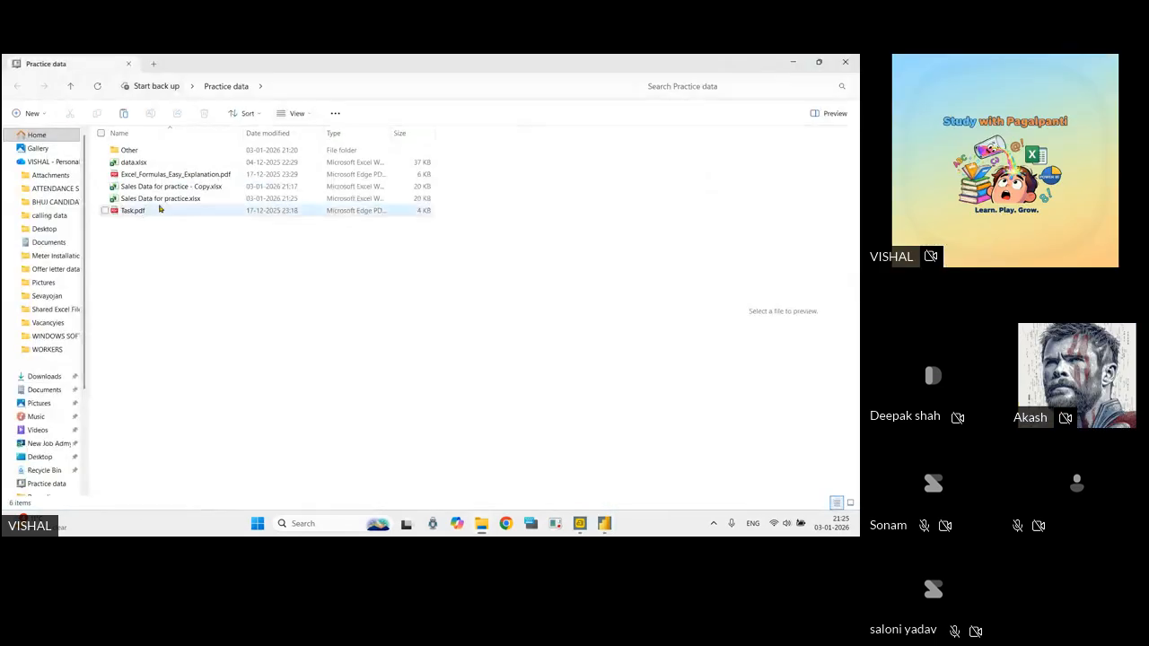
pyautogui.click(176, 199)
pyautogui.doubleClick(177, 199)
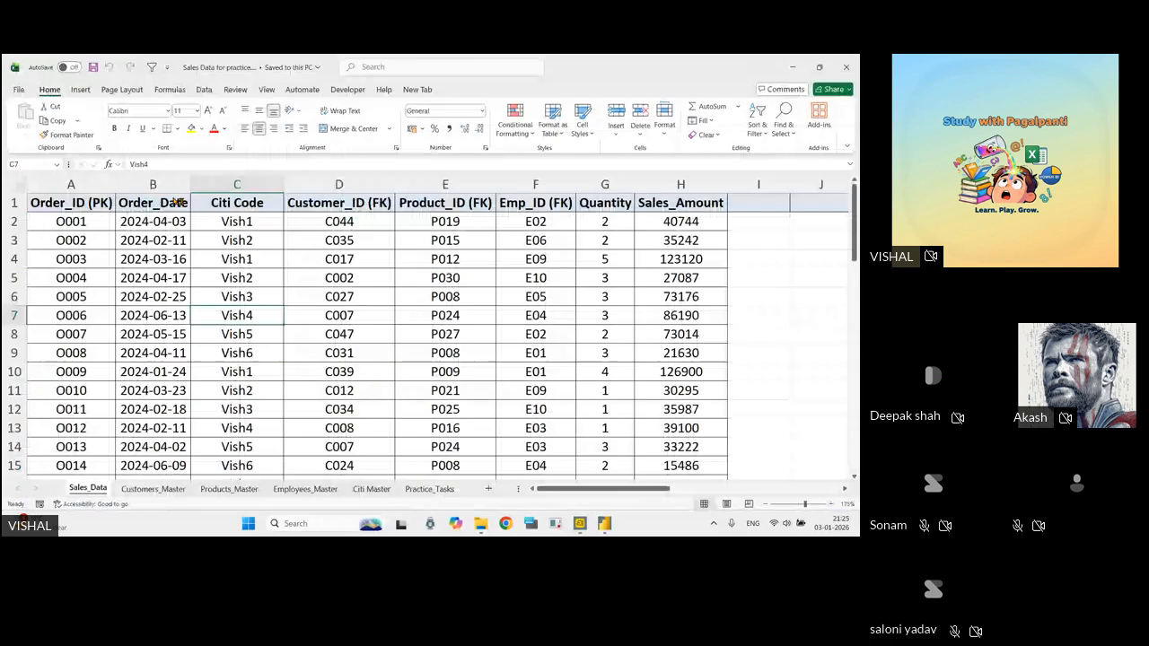
pyautogui.click(428, 488)
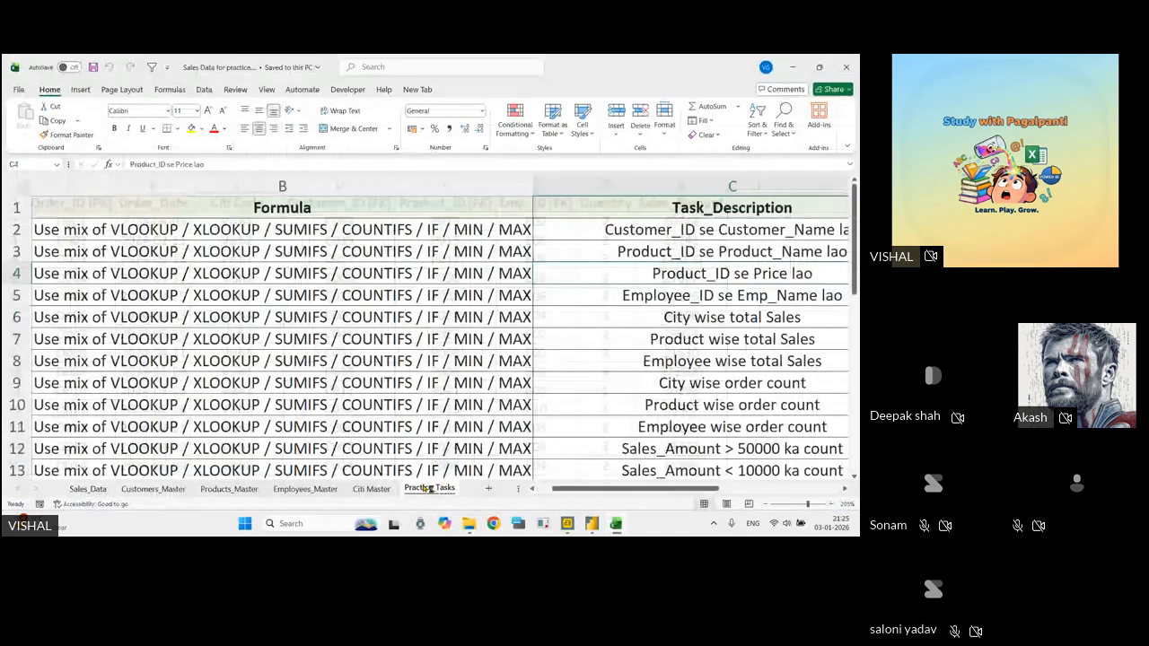
pyautogui.rightClick(427, 488)
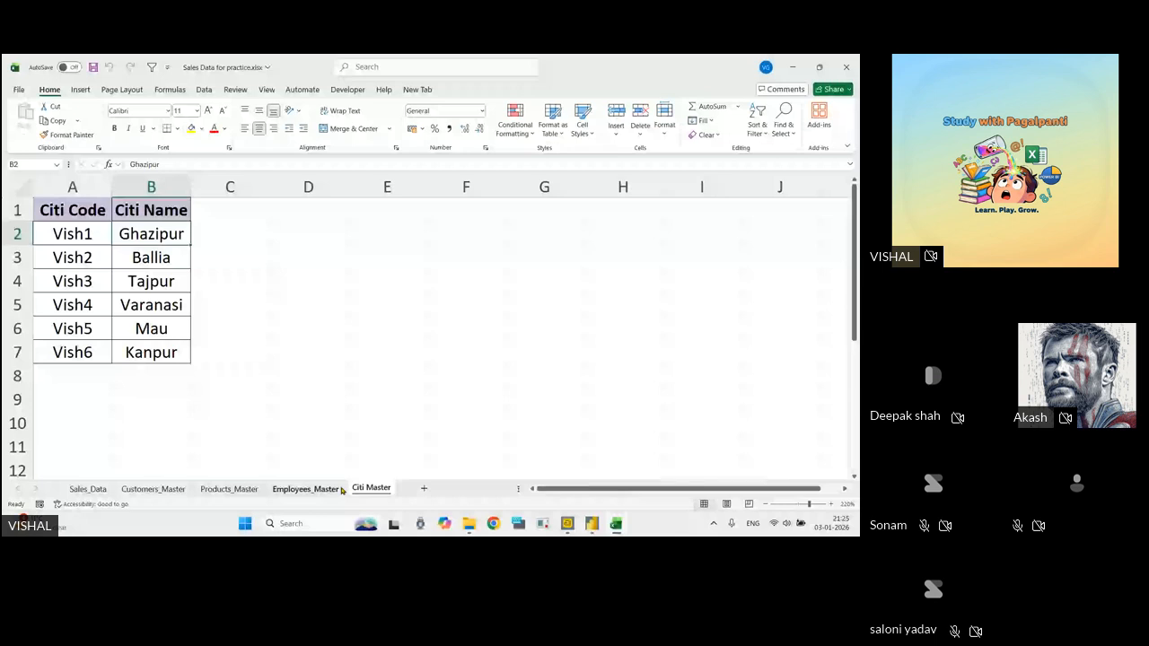
# Check the workbook's remaining sheets, save it, and close both the workbook and the Practice data folder.
pyautogui.click(154, 488)
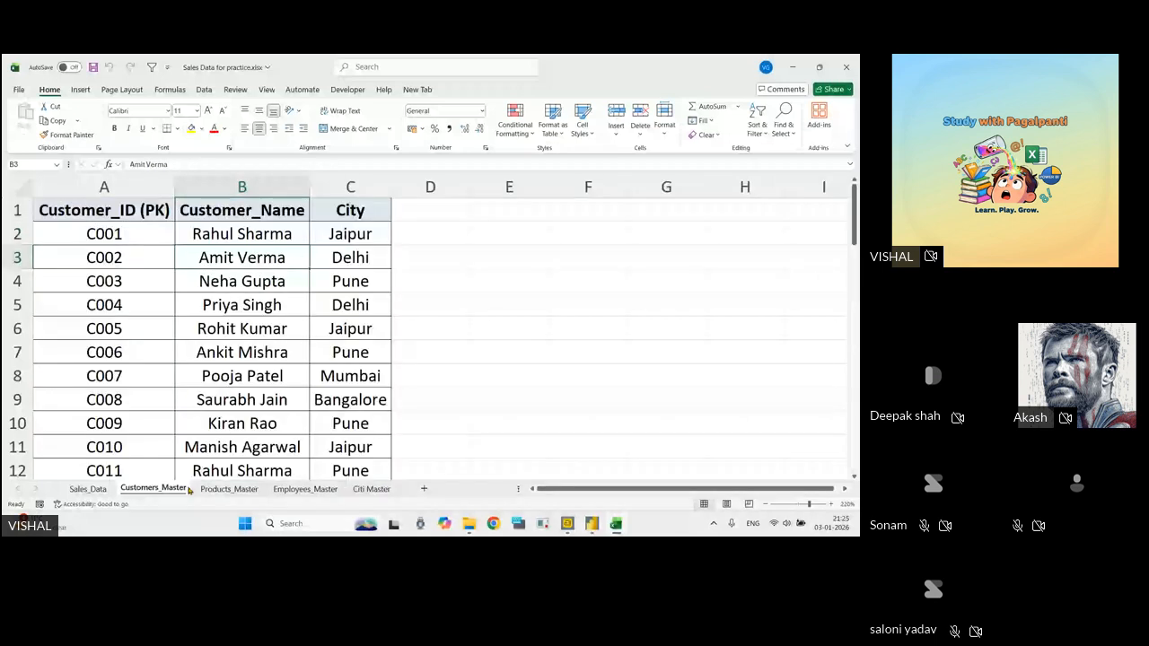
pyautogui.click(371, 488)
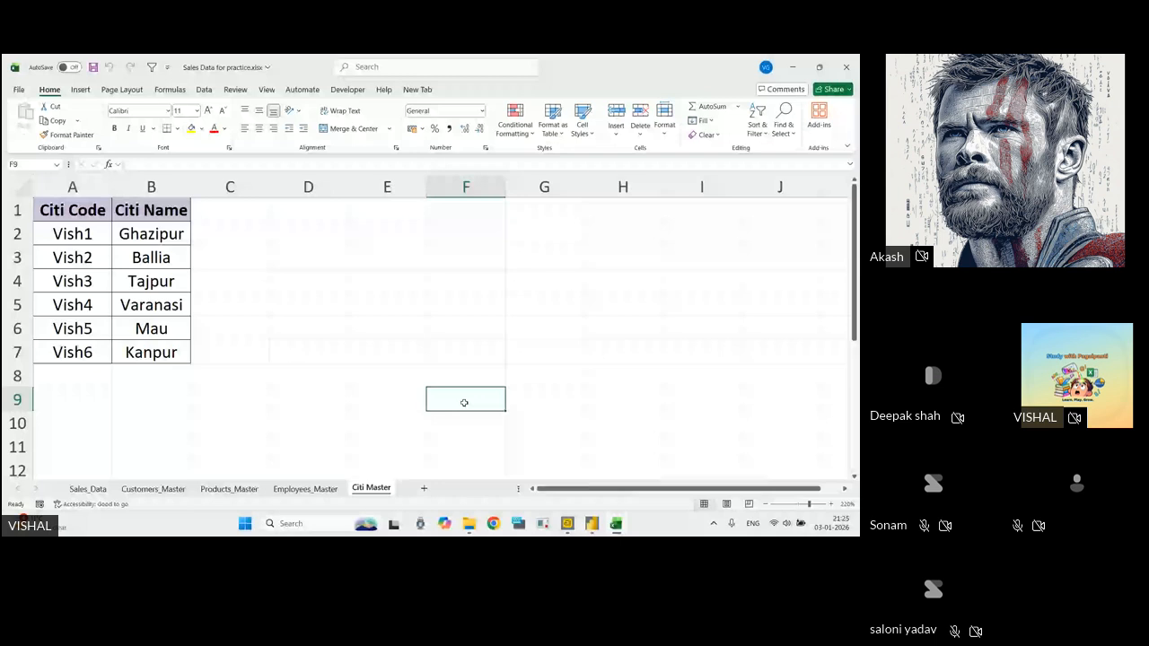
pyautogui.click(153, 488)
pyautogui.click(88, 489)
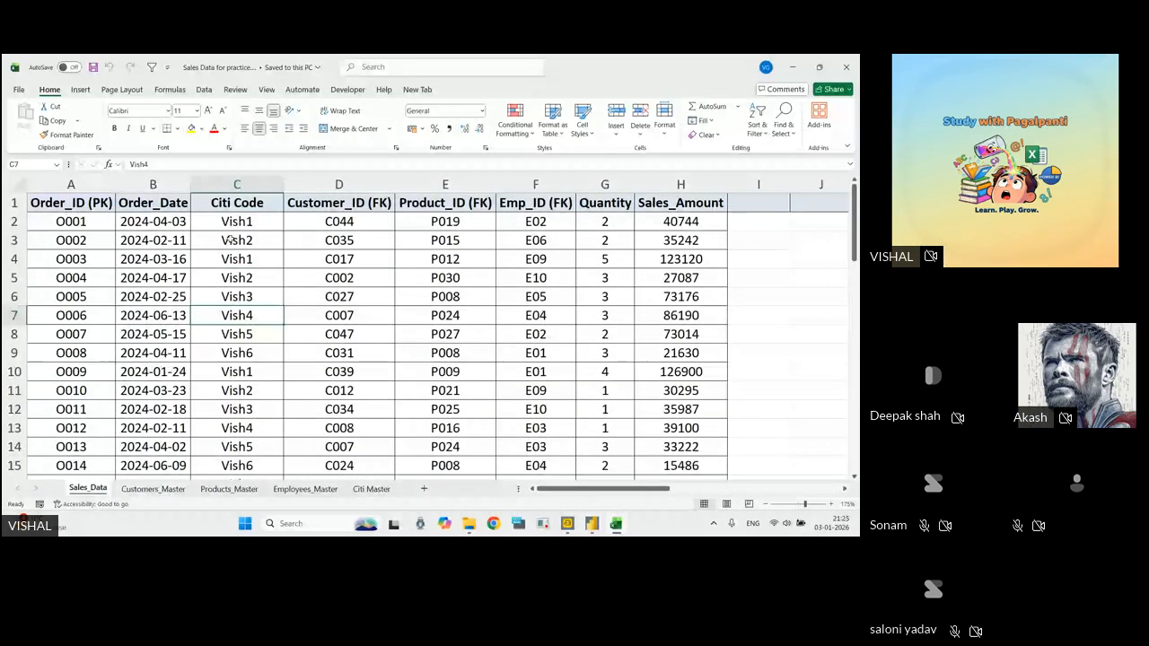
pyautogui.click(845, 66)
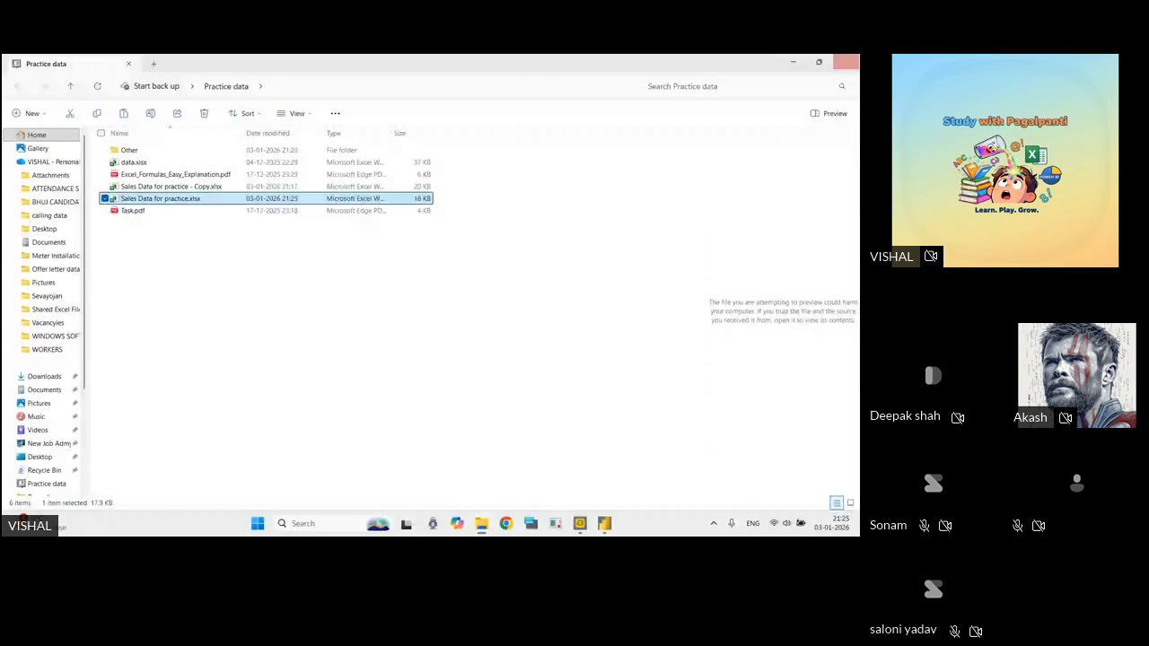
pyautogui.click(845, 63)
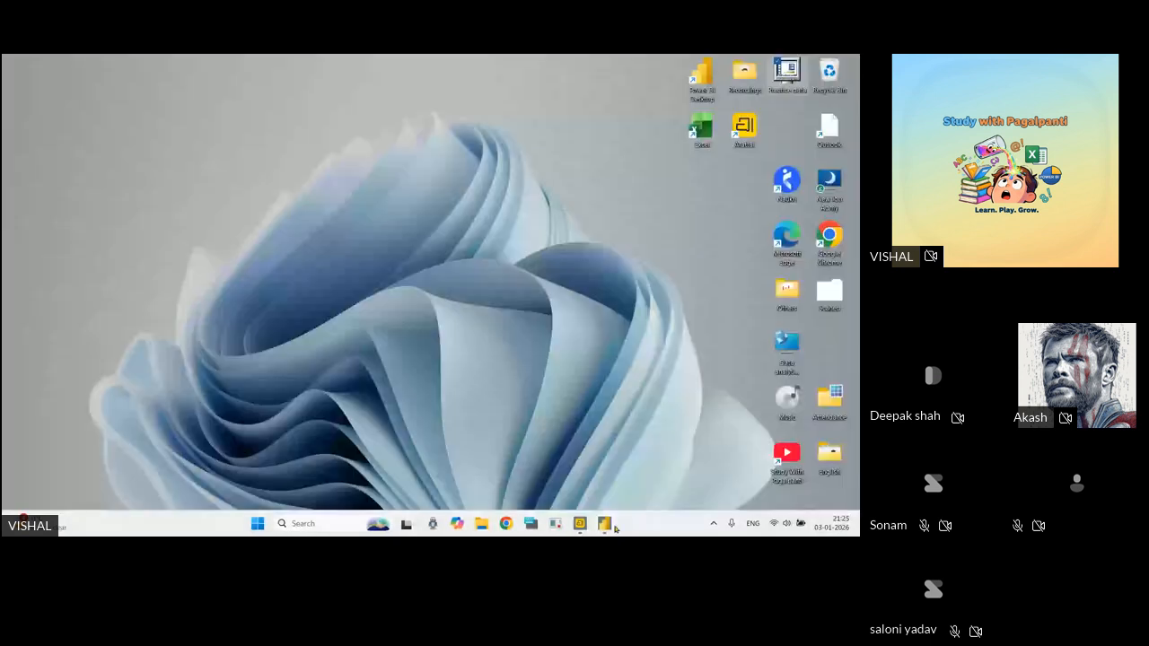
# Return to Power BI Desktop and connect the blank report to the Excel workbook Sales Data for practice.xlsx.
pyautogui.click(605, 524)
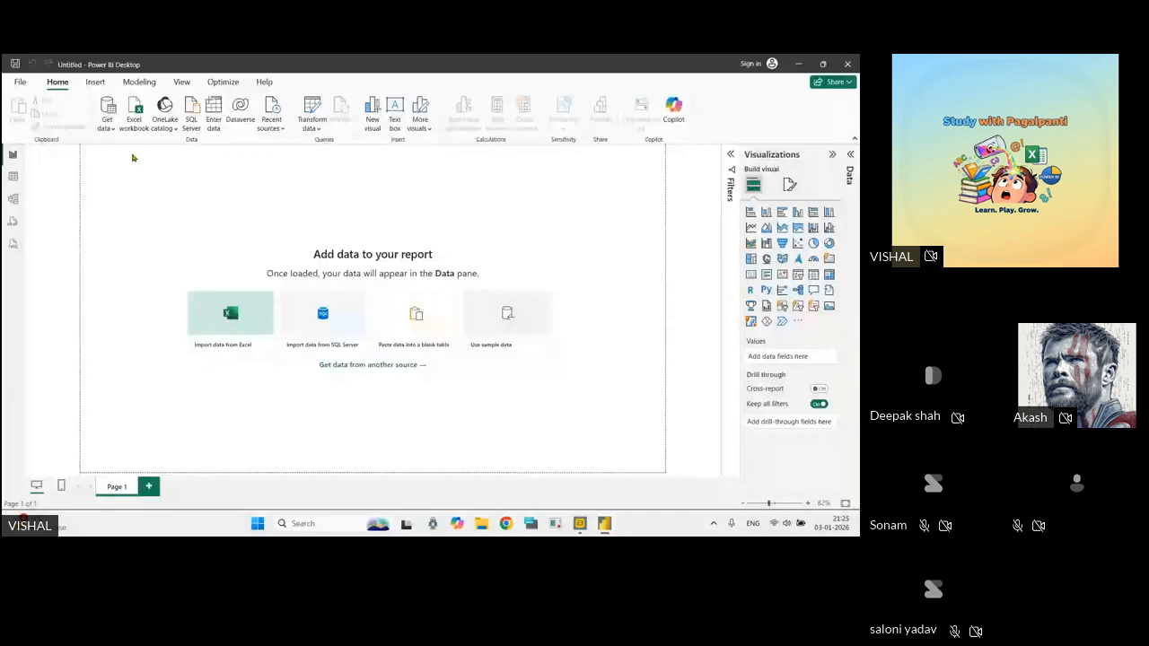
pyautogui.click(108, 127)
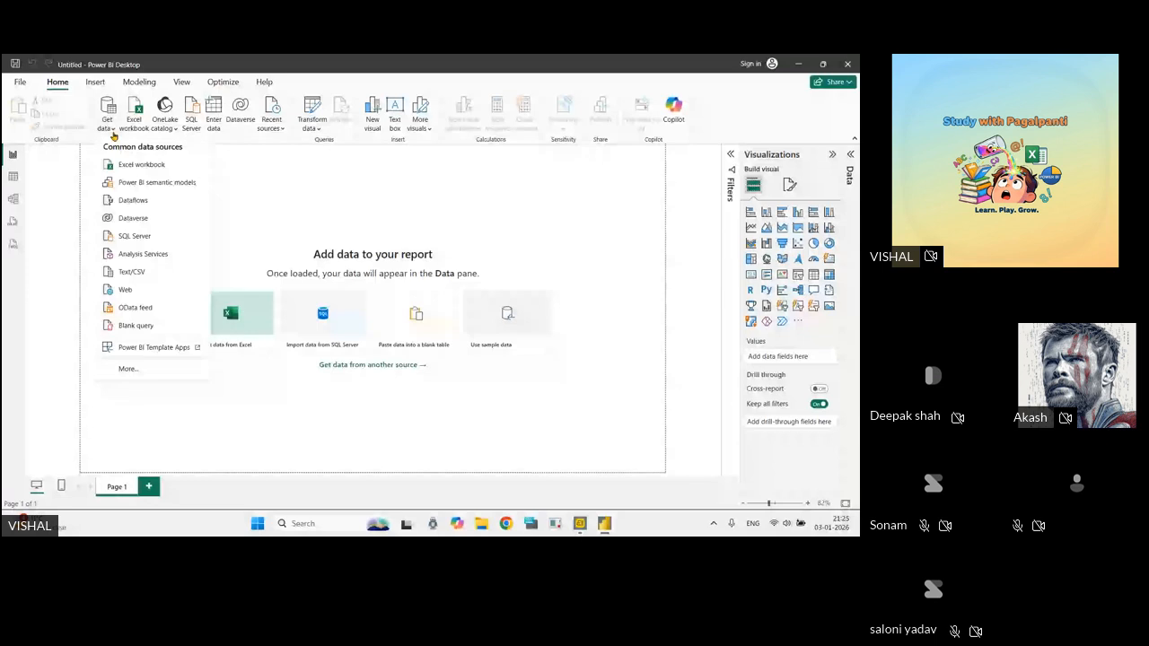
pyautogui.click(122, 164)
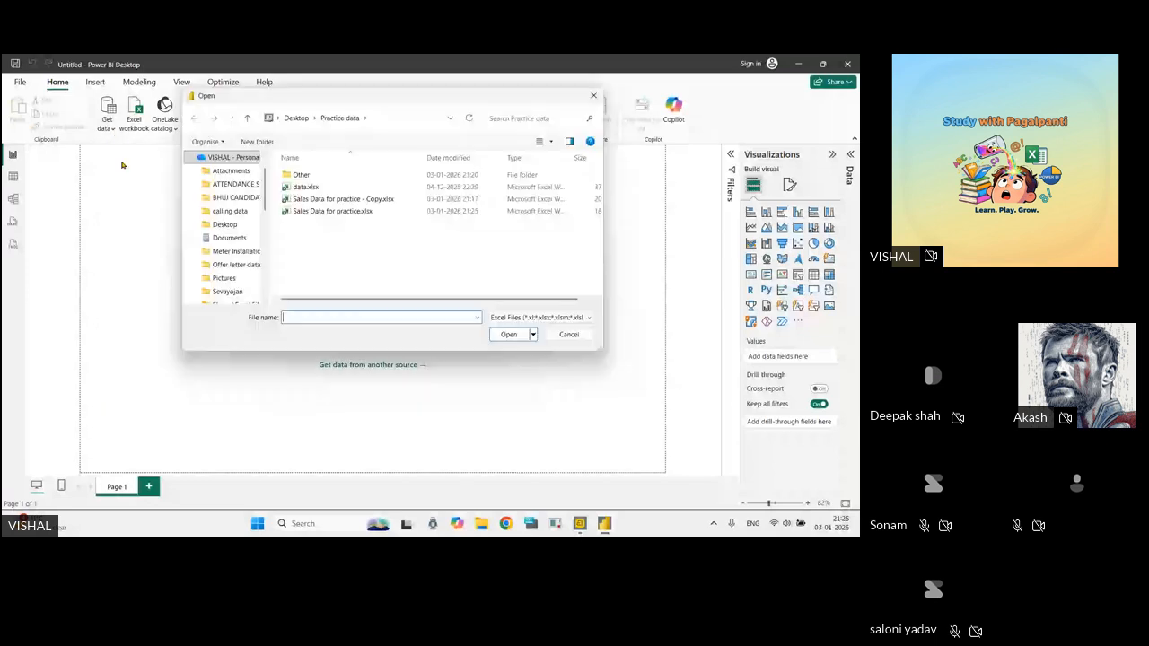
pyautogui.doubleClick(357, 211)
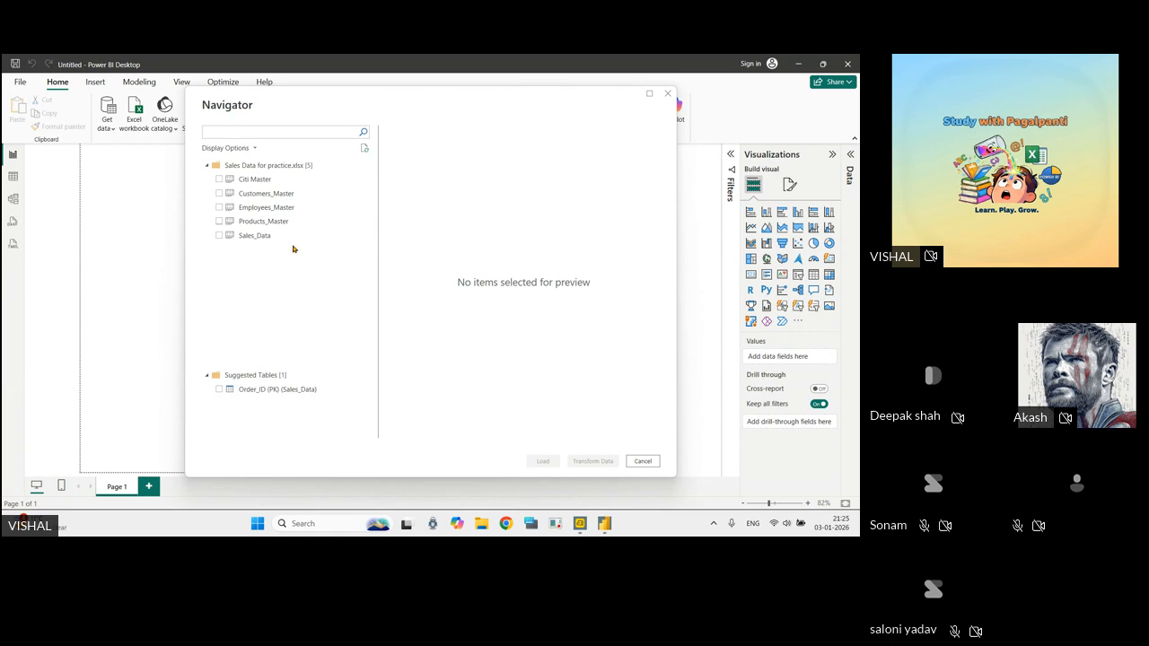
# Load the Citi Master, Customers_Master, Employees_Master, Products_Master and Sales_Data sheets into the report and show the tables in table view.
pyautogui.click(219, 180)
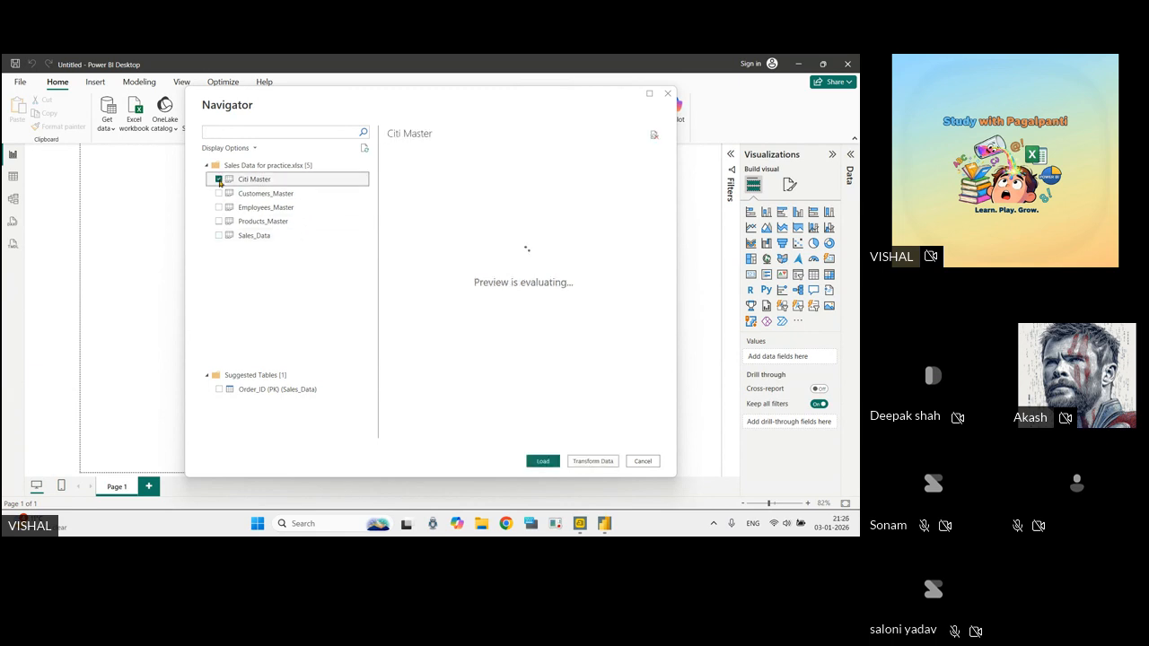
pyautogui.click(219, 193)
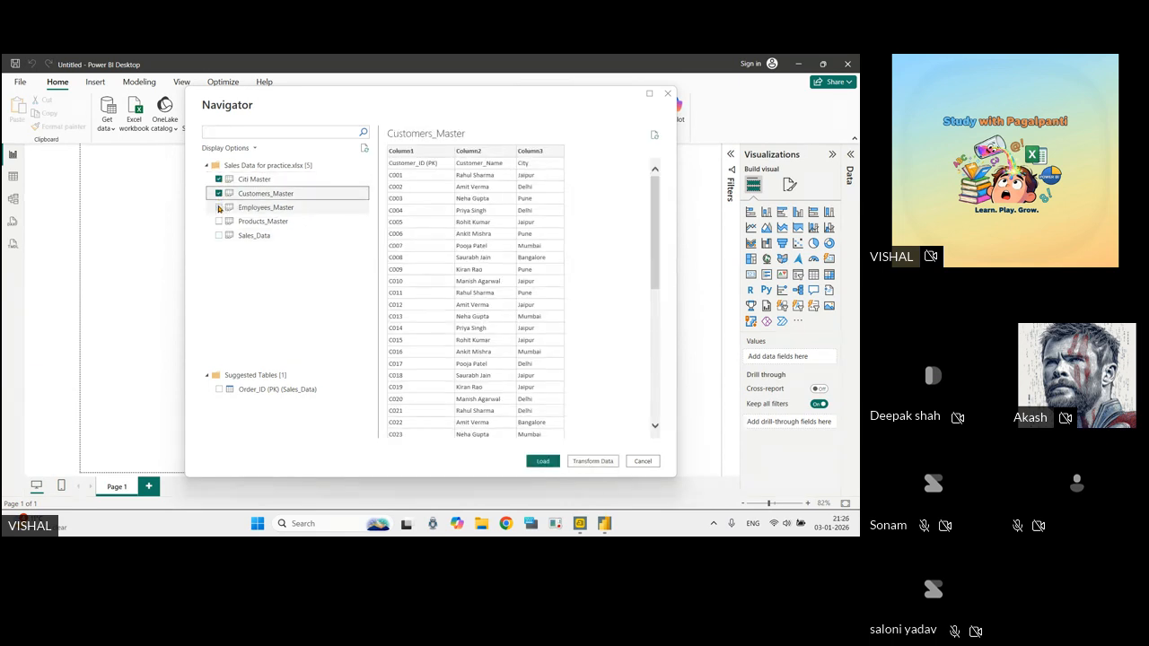
pyautogui.click(219, 207)
pyautogui.click(219, 221)
pyautogui.click(219, 236)
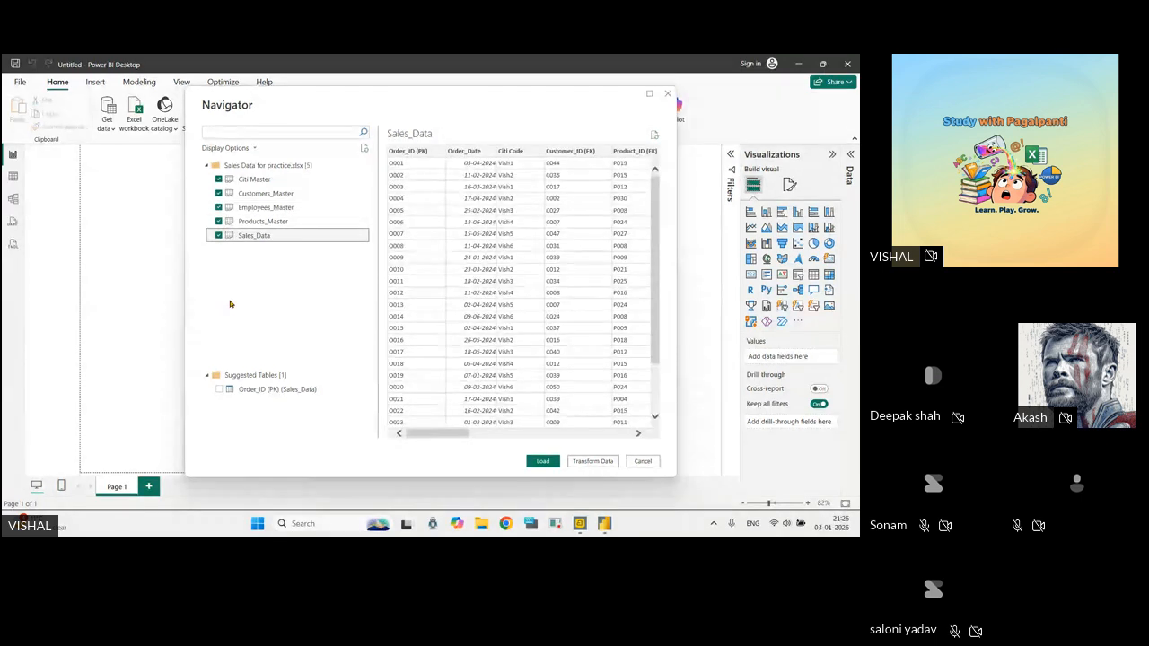
pyautogui.click(554, 463)
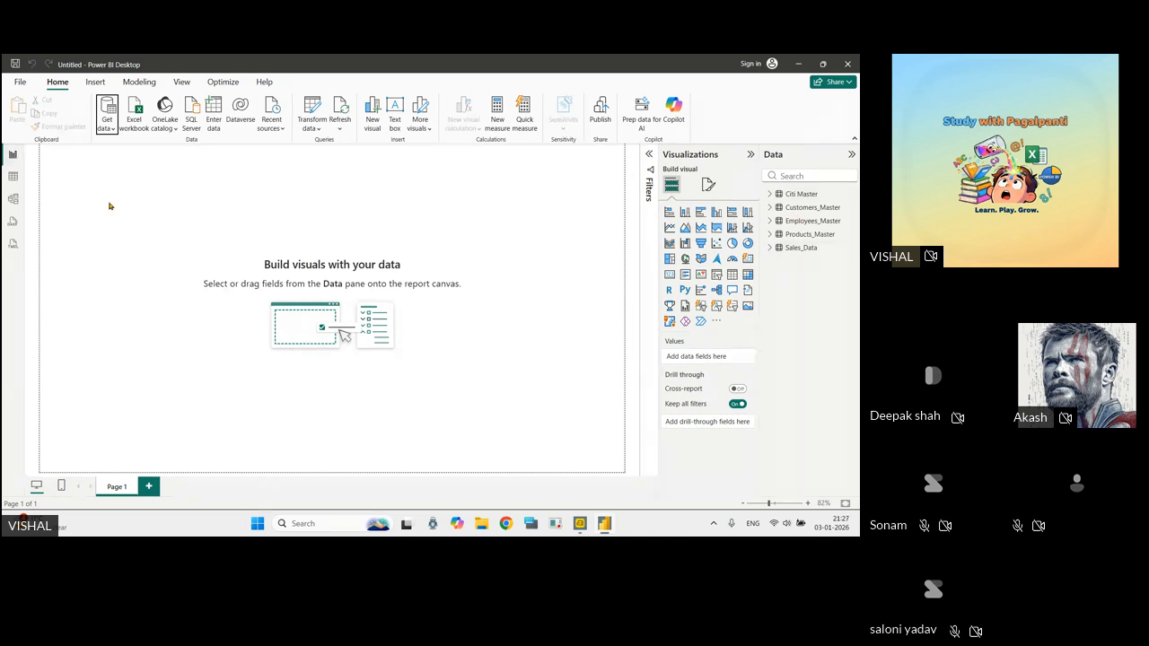
pyautogui.click(14, 177)
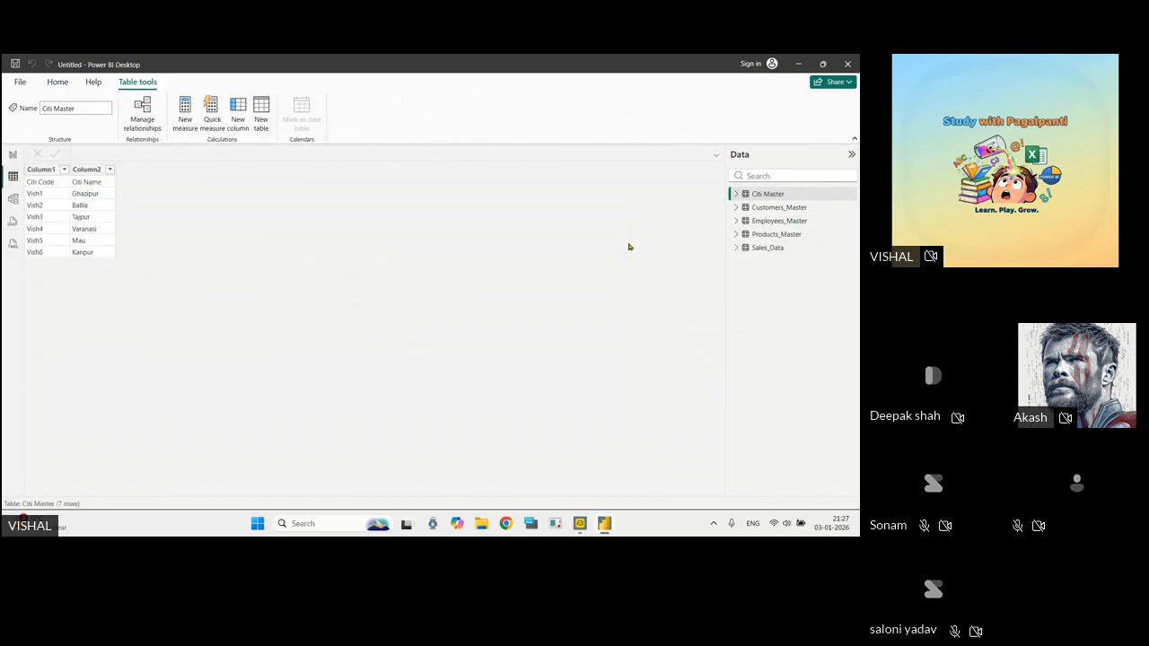
# Review the contents of the Citi Master, Customers_Master, Employees_Master, Products_Master and Sales_Data tables, finishing on Citi Master.
pyautogui.click(767, 195)
pyautogui.click(767, 207)
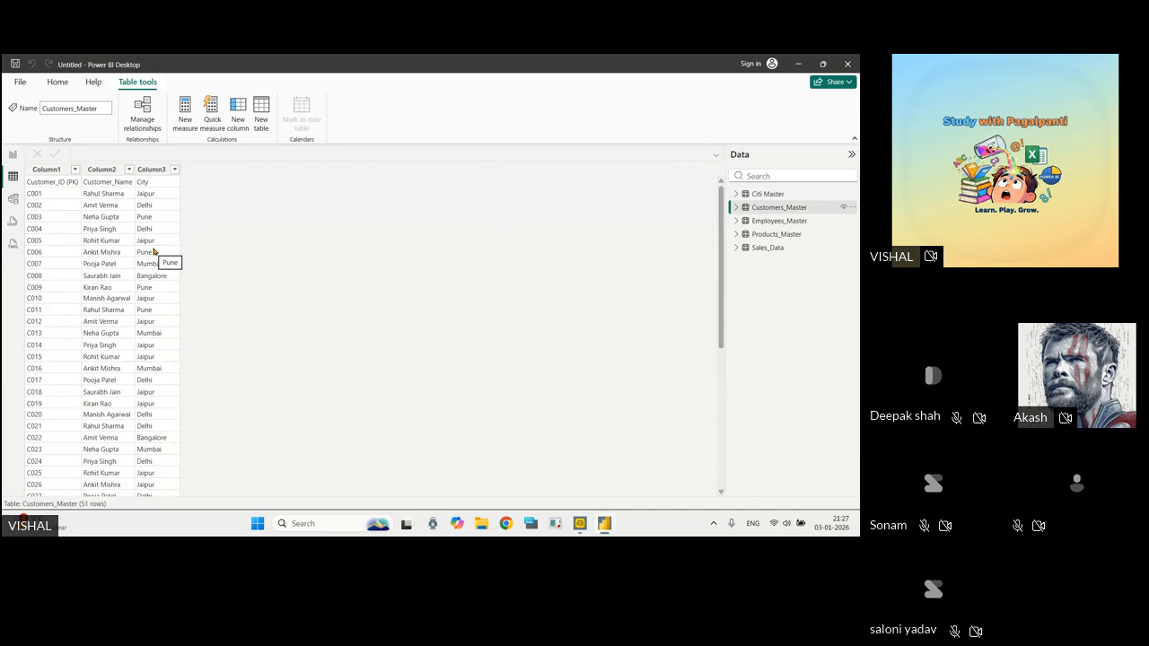
pyautogui.click(762, 221)
pyautogui.click(763, 234)
pyautogui.click(764, 247)
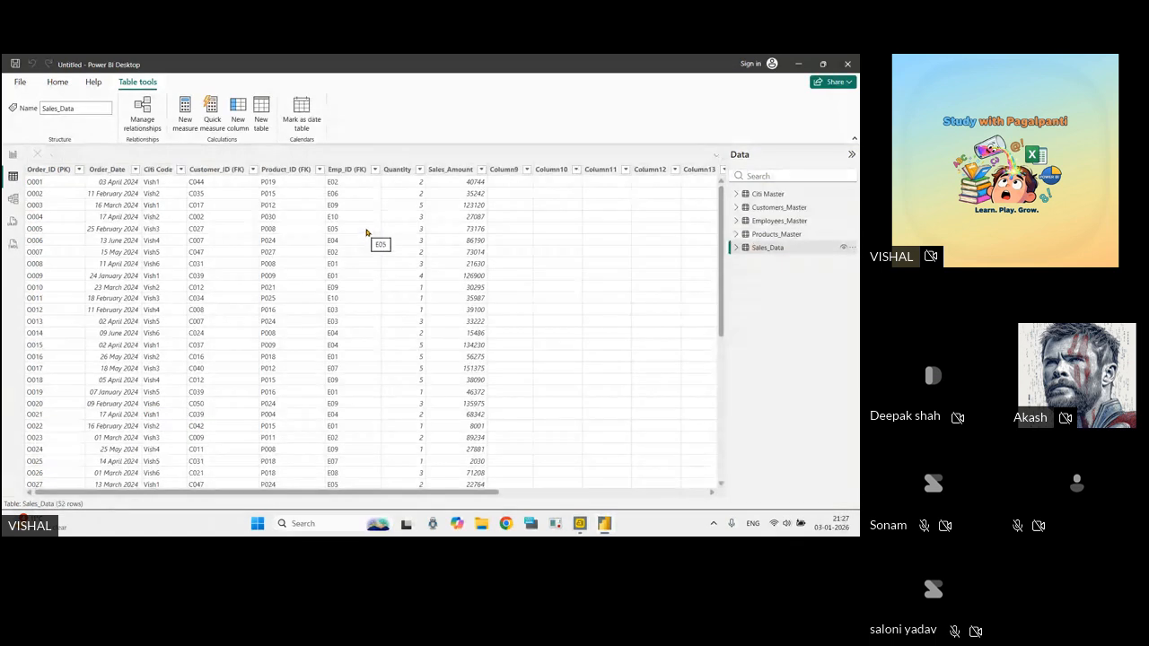
pyautogui.click(772, 195)
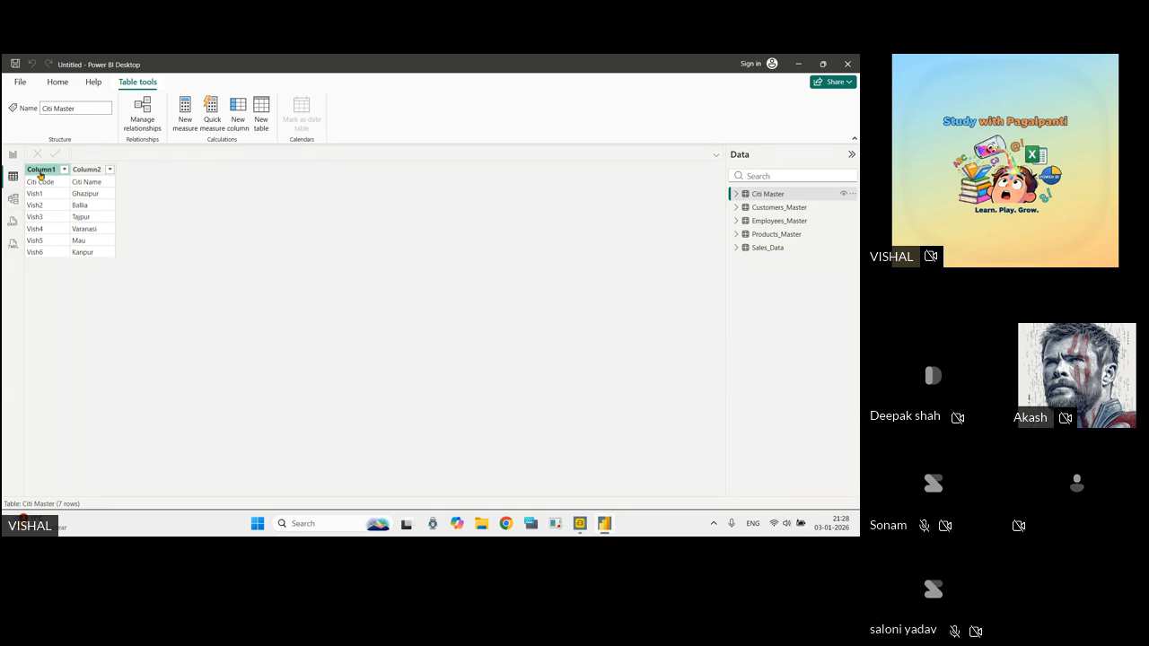
# Compare the generic Column1 and Column2 headers of the Citi Master table with the labels in its first row.
pyautogui.click(81, 169)
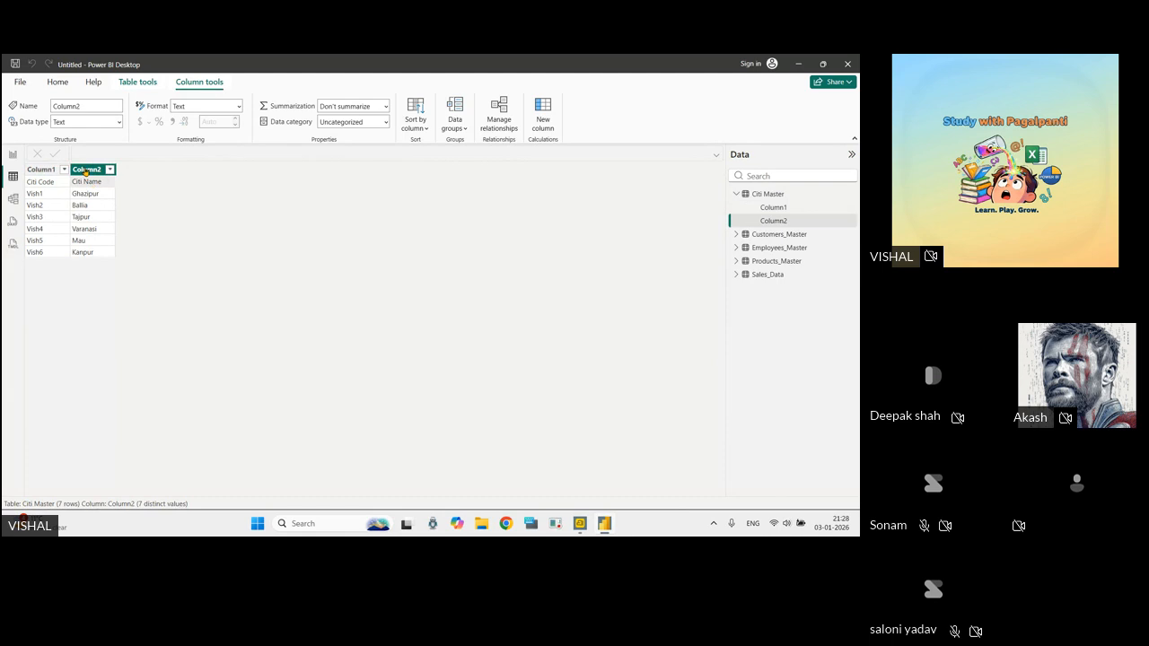
pyautogui.click(56, 184)
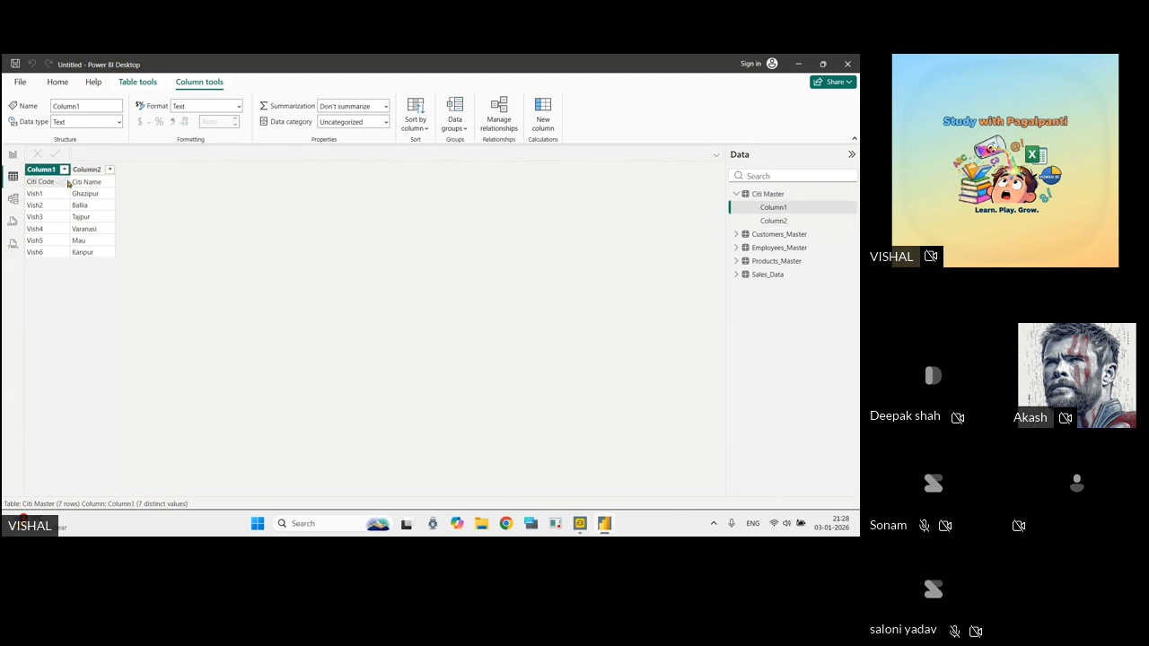
pyautogui.click(87, 183)
pyautogui.click(51, 188)
pyautogui.click(85, 172)
pyautogui.click(44, 182)
pyautogui.click(83, 186)
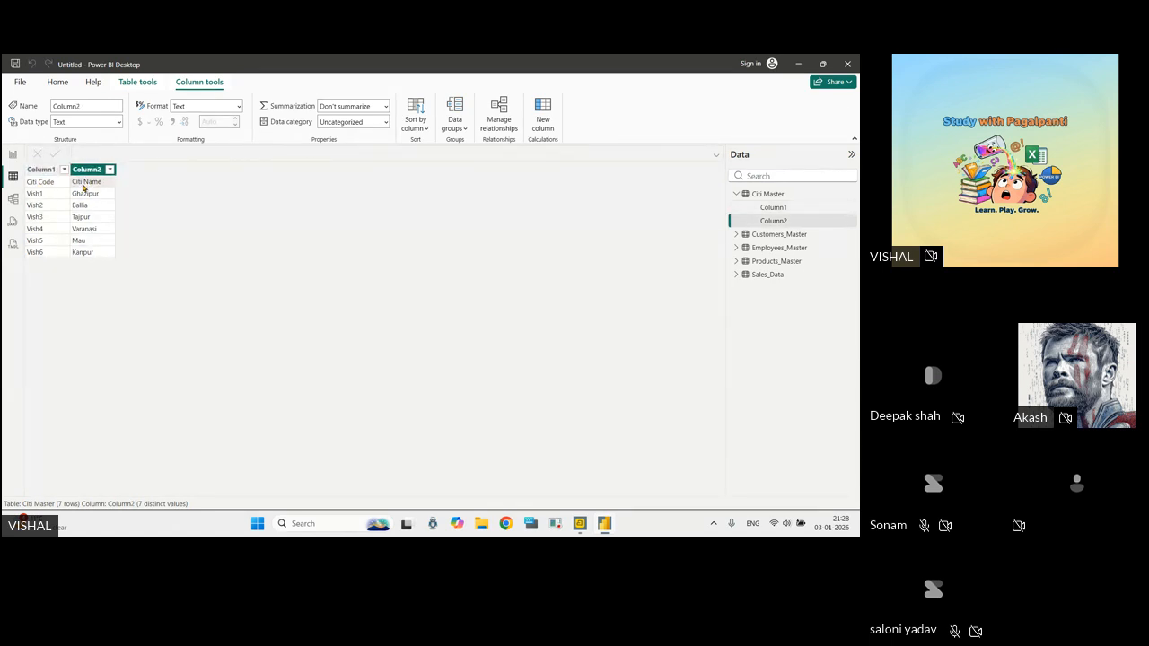
pyautogui.click(58, 183)
pyautogui.click(87, 186)
pyautogui.click(48, 184)
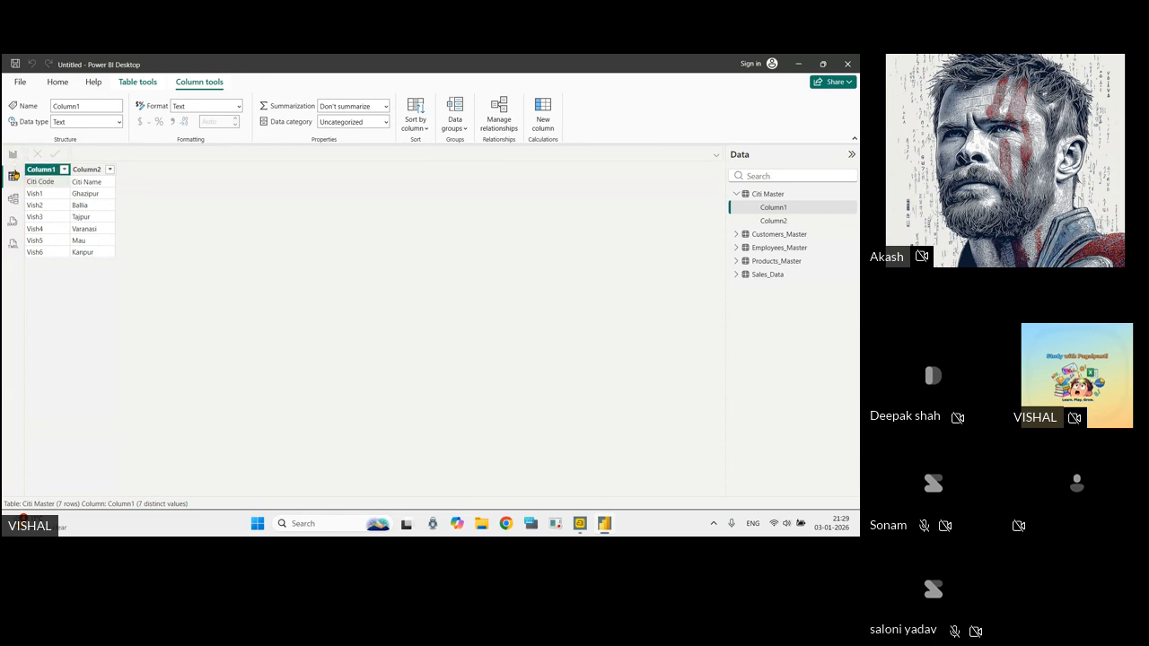
pyautogui.click(55, 82)
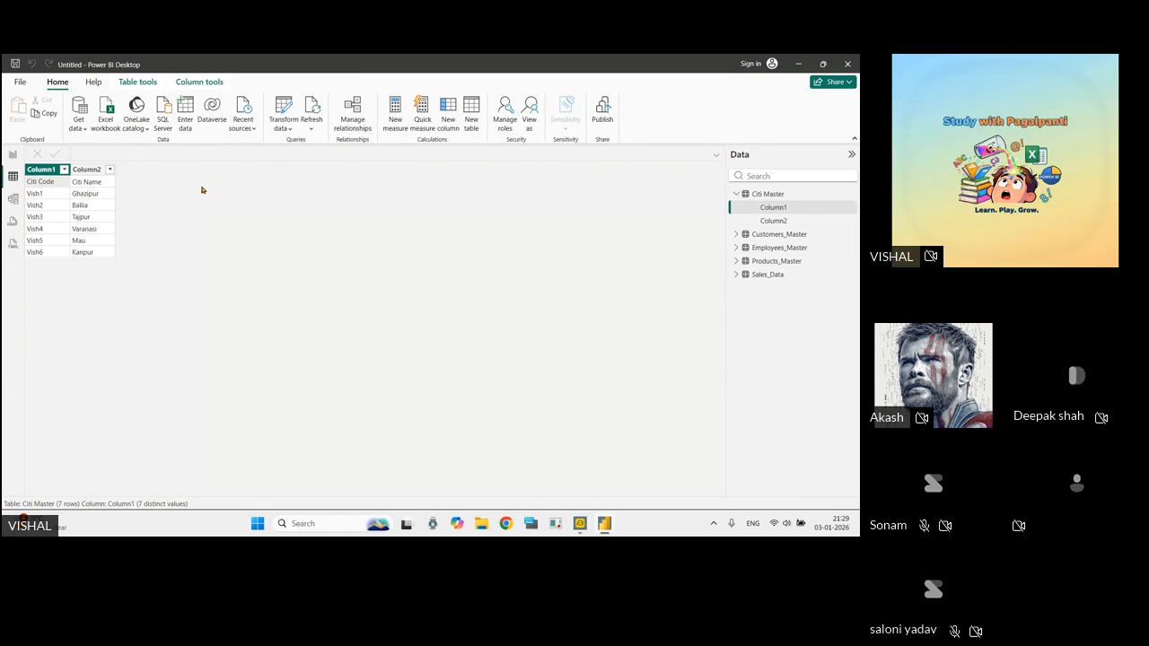
pyautogui.click(88, 183)
pyautogui.click(49, 184)
pyautogui.click(81, 183)
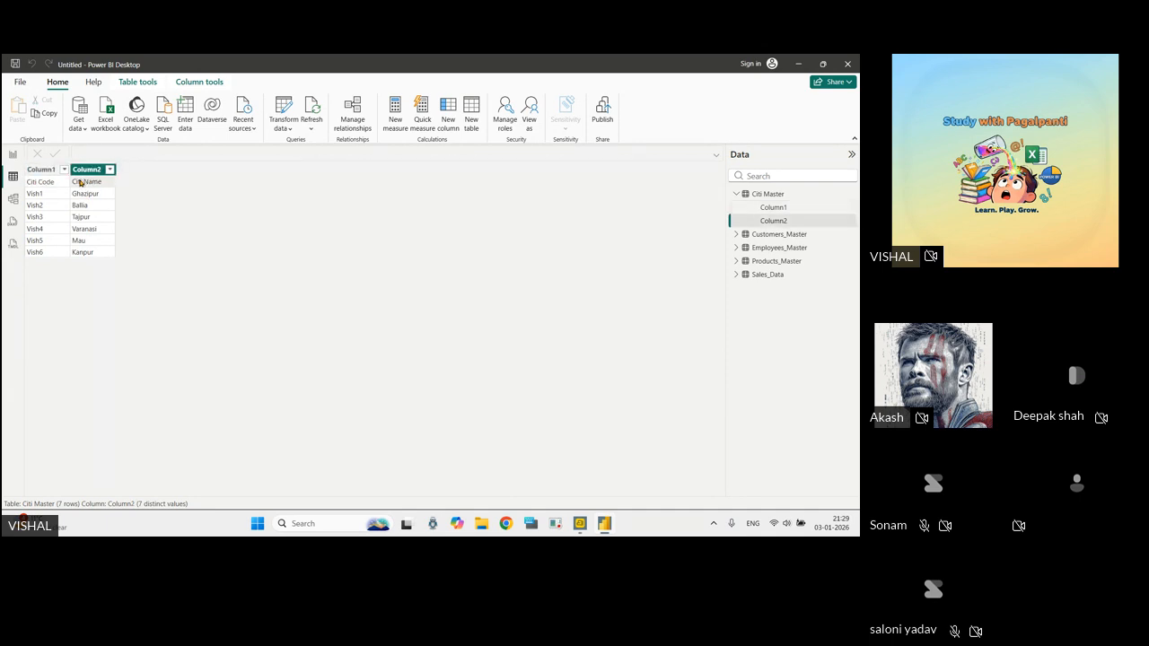
pyautogui.click(50, 185)
pyautogui.click(84, 187)
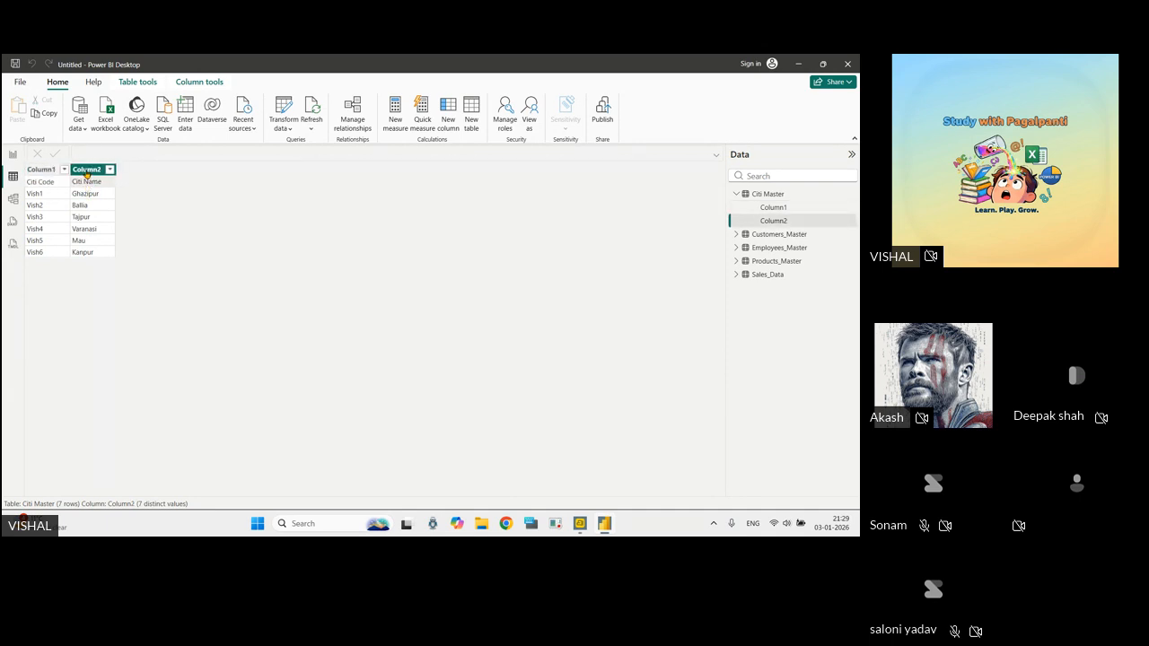
pyautogui.click(40, 169)
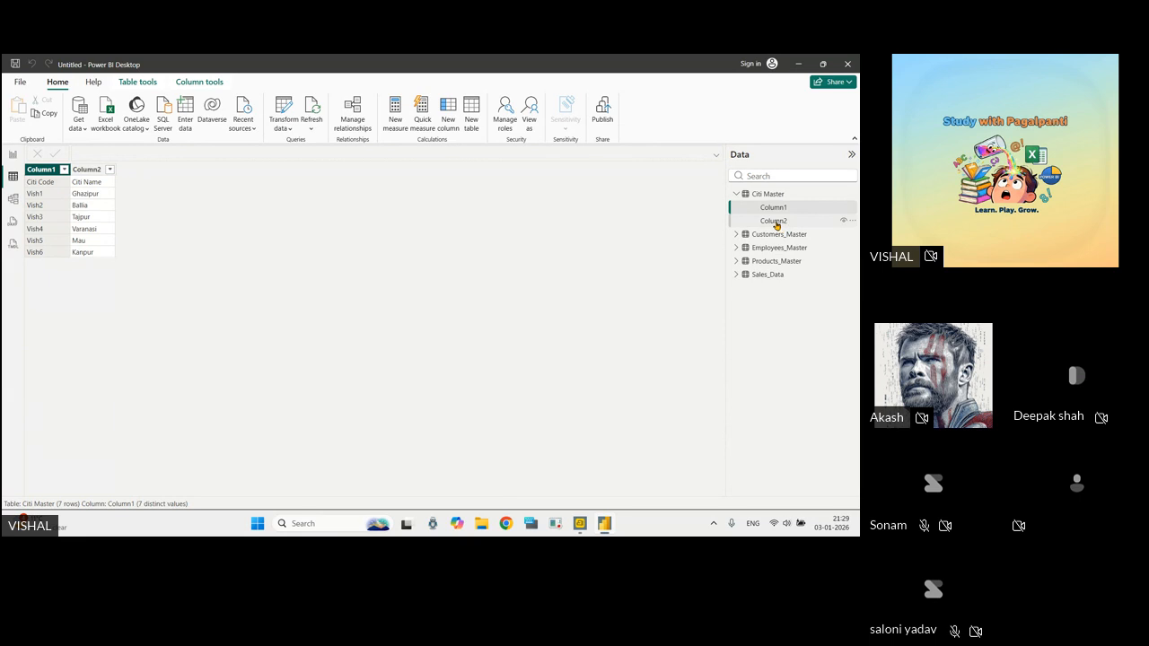
# Open the Citi Master table in Power Query Editor to transform its data.
pyautogui.click(767, 194)
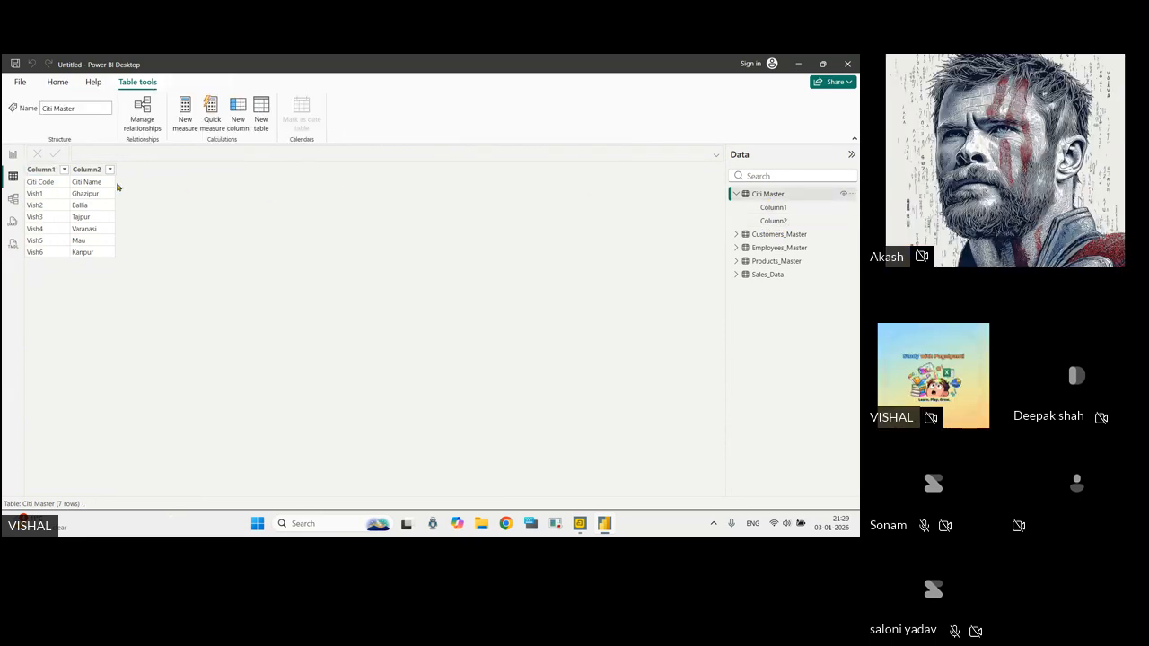
pyautogui.click(58, 82)
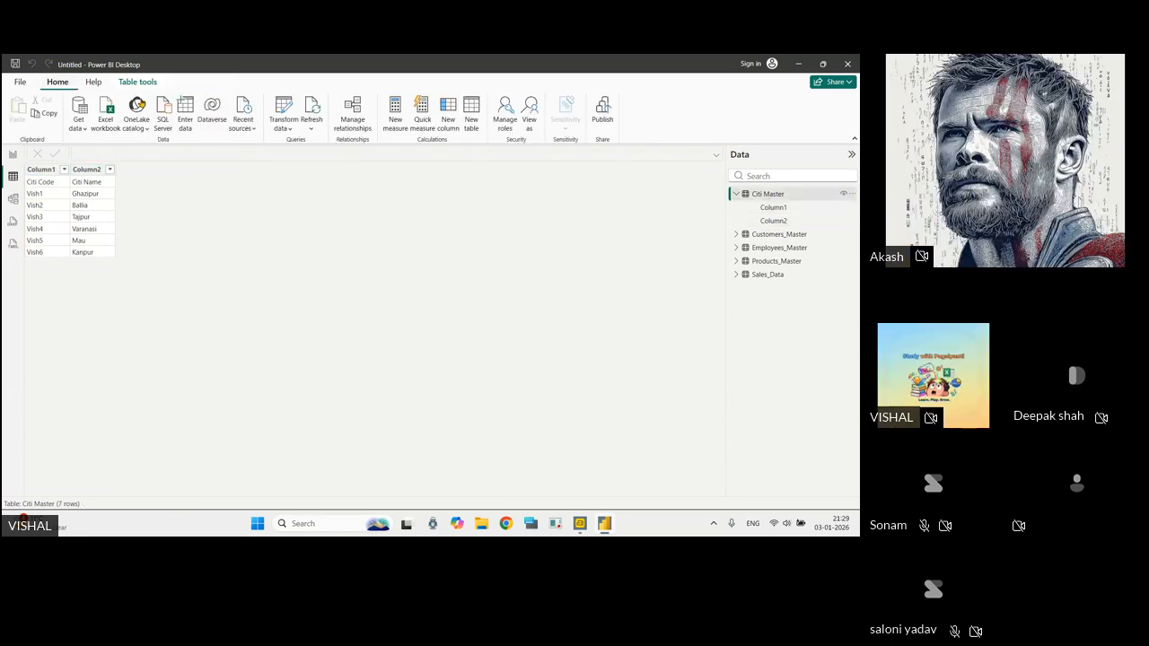
pyautogui.click(279, 109)
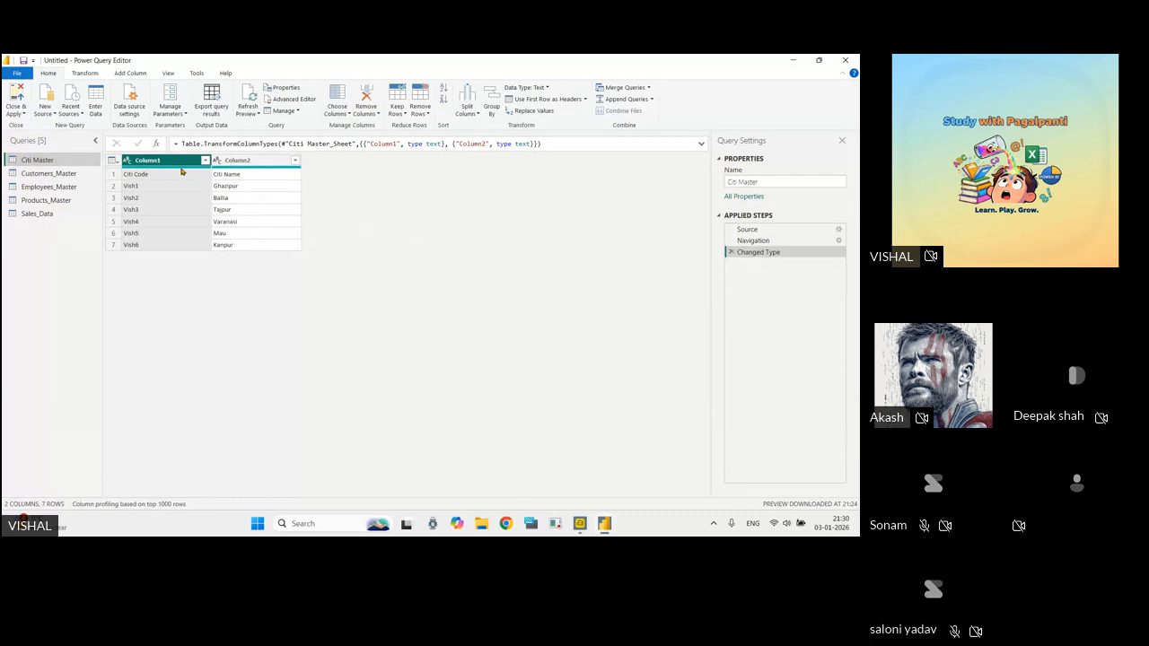
# Promote the first row of Citi Master to column headers, with both of its columns selected, and check the header names.
pyautogui.click(249, 162)
pyautogui.click(152, 166)
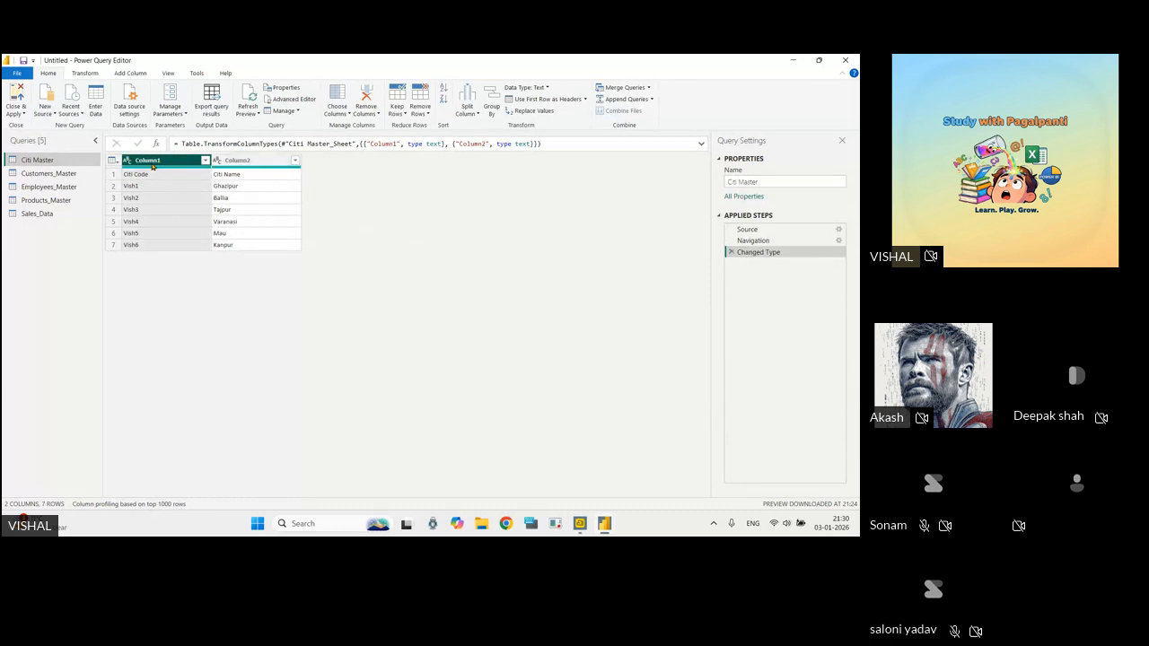
pyautogui.keyDown('ctrl'); pyautogui.click(239, 161); pyautogui.keyUp('ctrl')
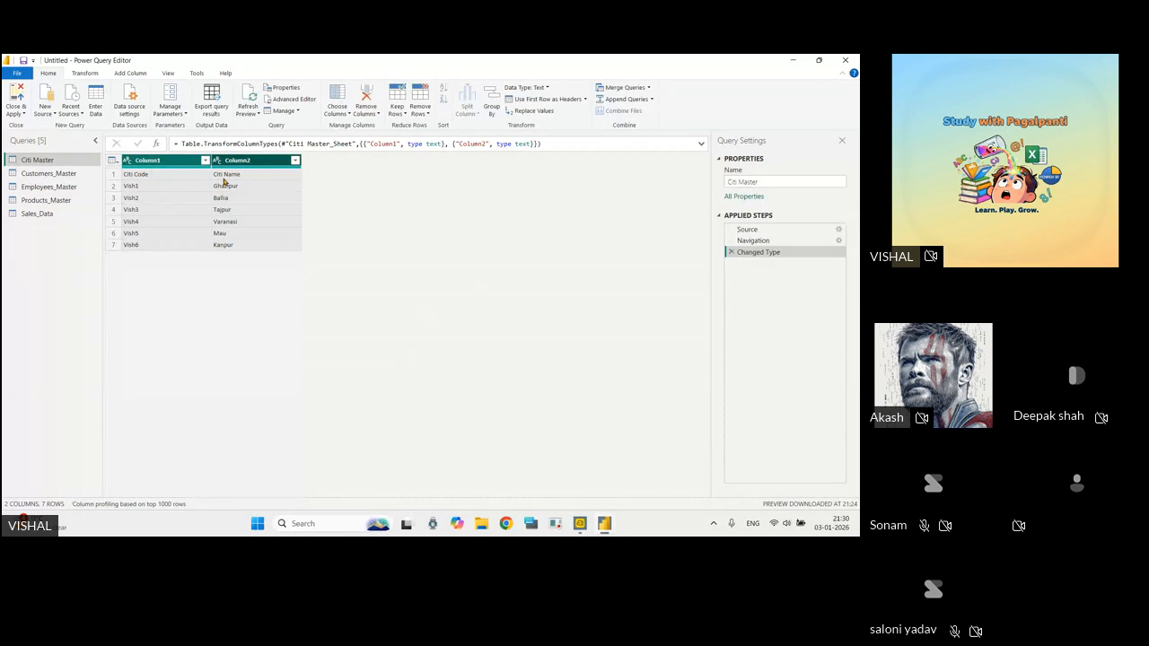
pyautogui.click(544, 101)
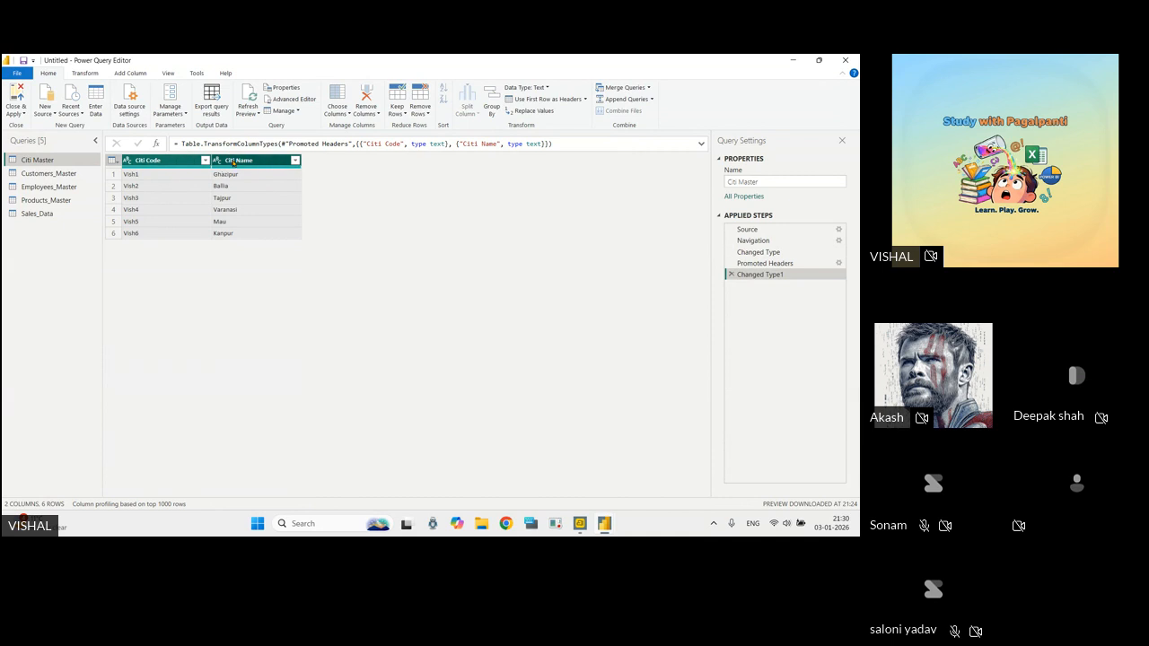
pyautogui.click(235, 162)
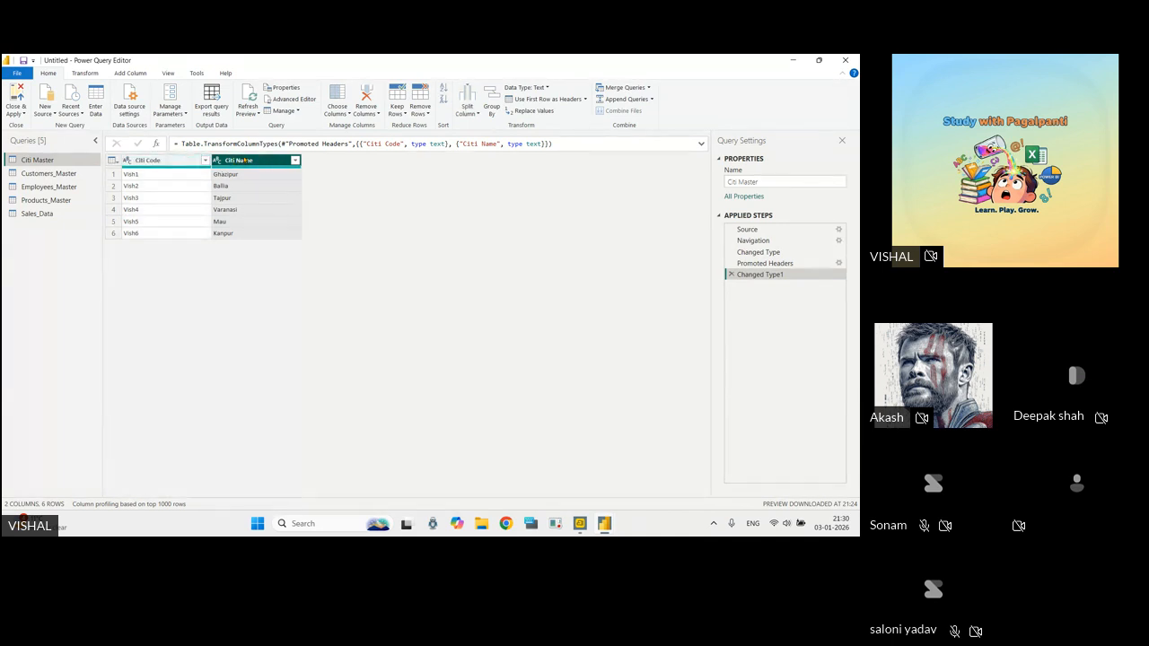
# Show the Customers_Master query and examine its first-row labels Customer_ID (PK), Customer_Name and City against the column headers.
pyautogui.click(42, 174)
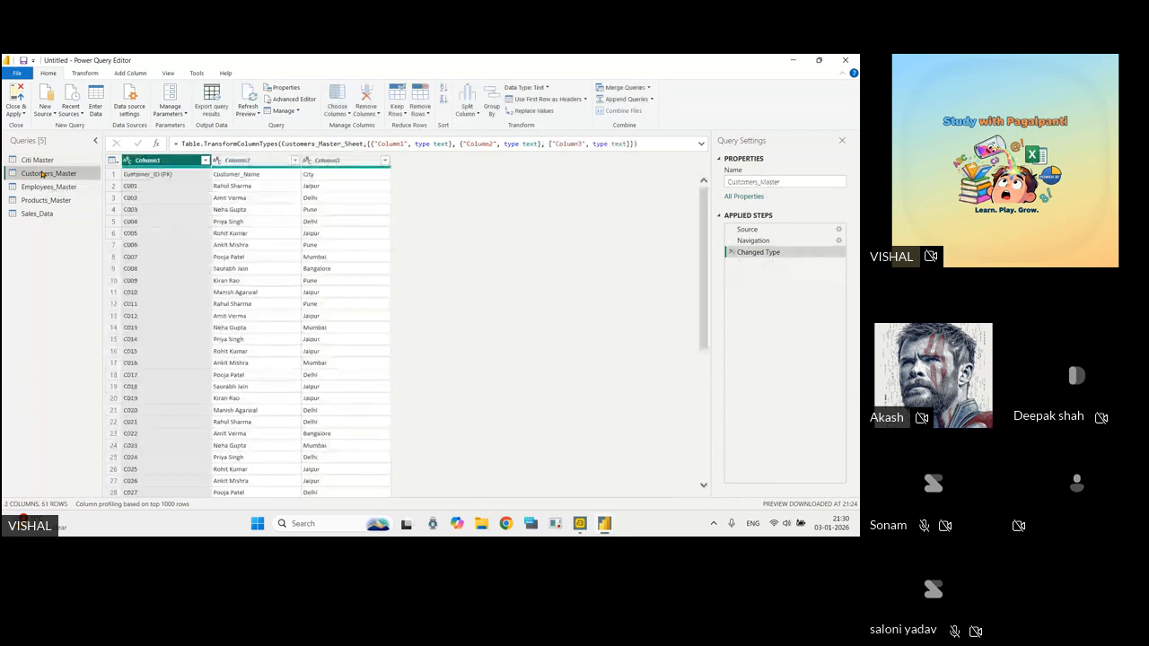
pyautogui.click(164, 177)
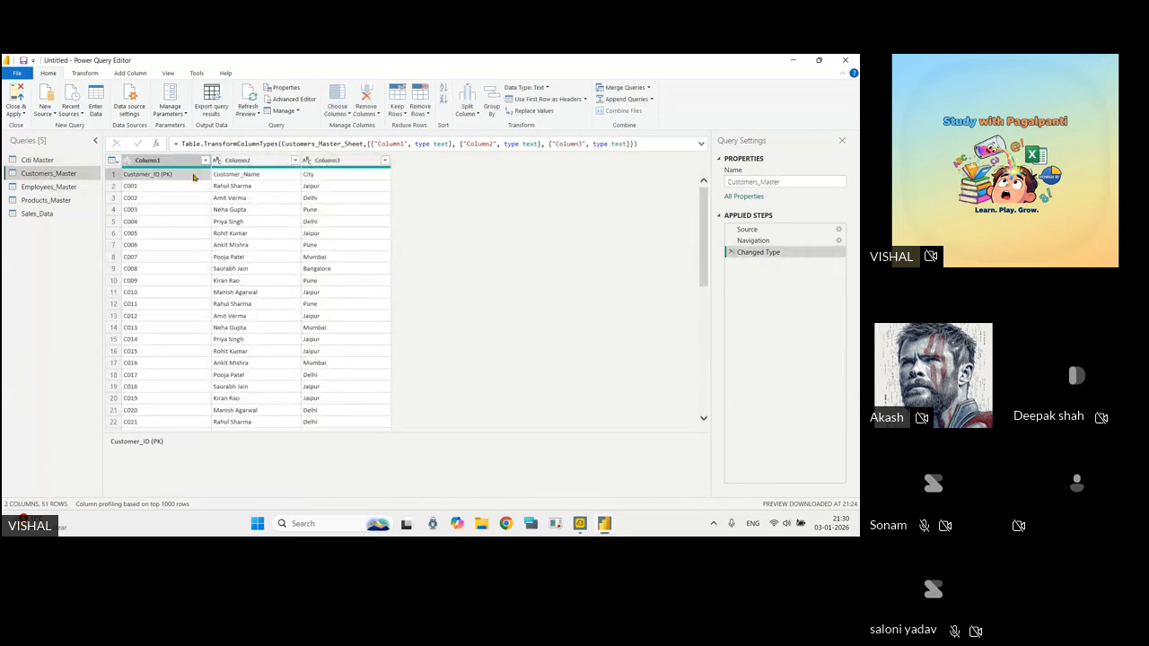
pyautogui.click(237, 175)
pyautogui.click(326, 176)
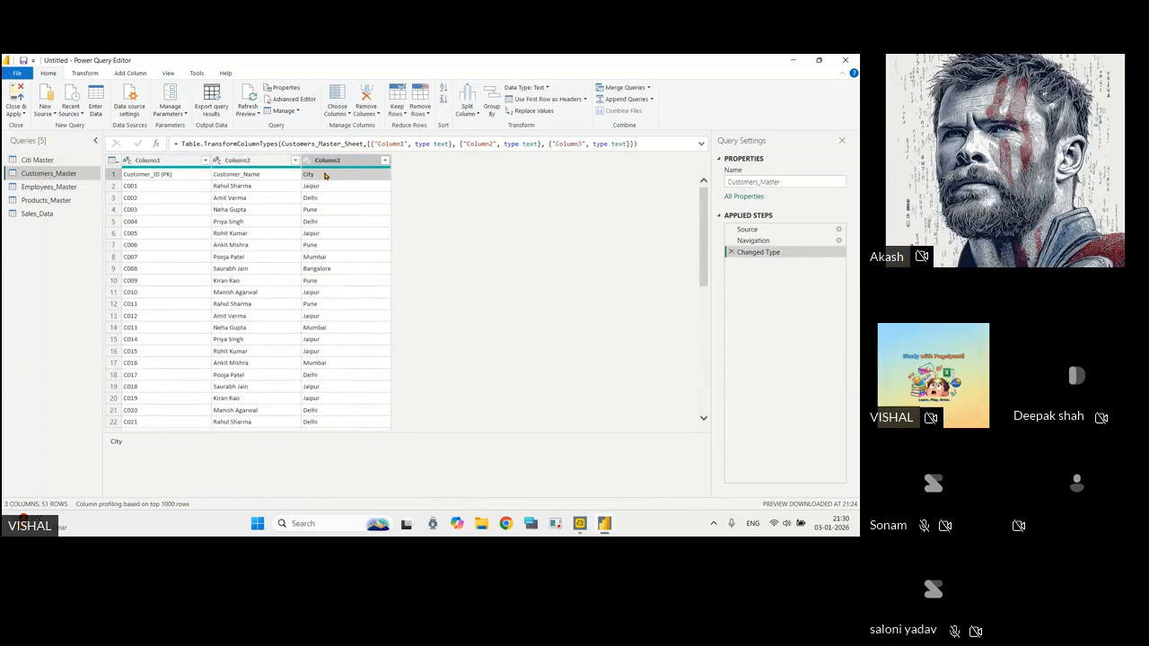
pyautogui.click(185, 175)
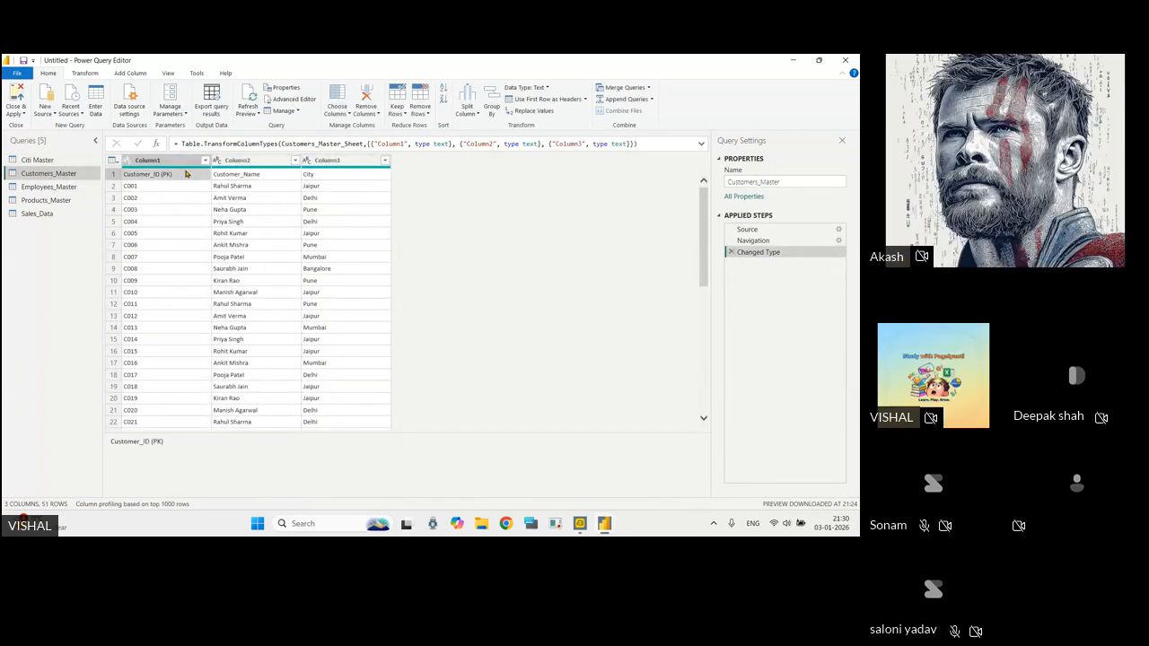
pyautogui.click(243, 177)
pyautogui.click(321, 177)
pyautogui.click(269, 174)
pyautogui.click(178, 175)
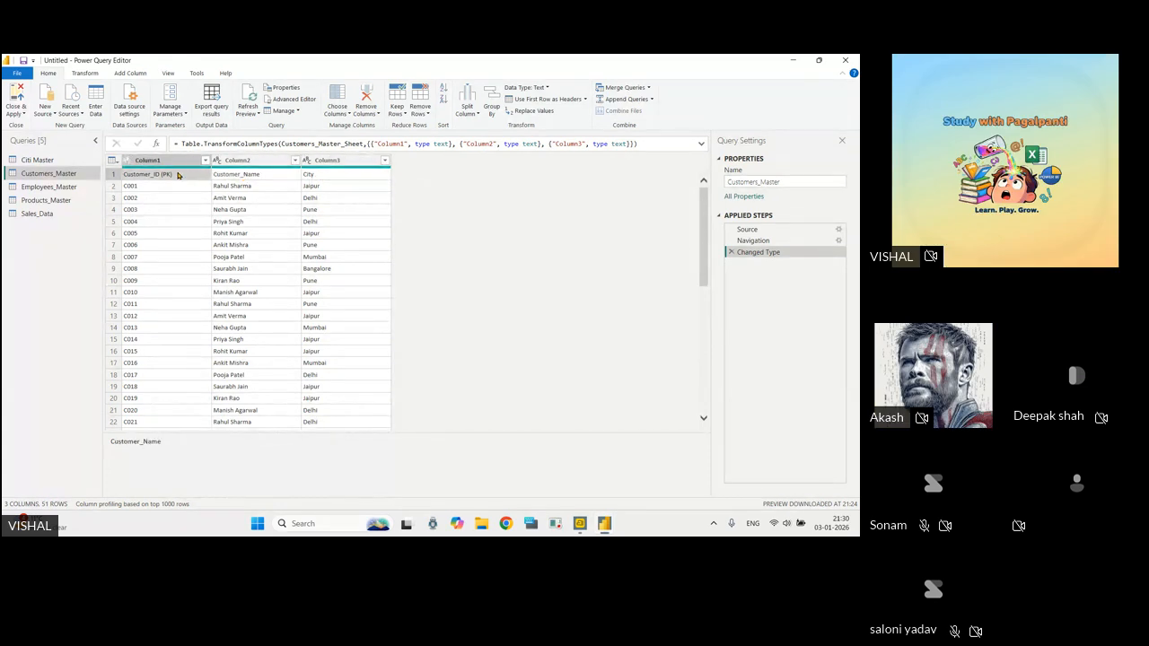
pyautogui.click(239, 177)
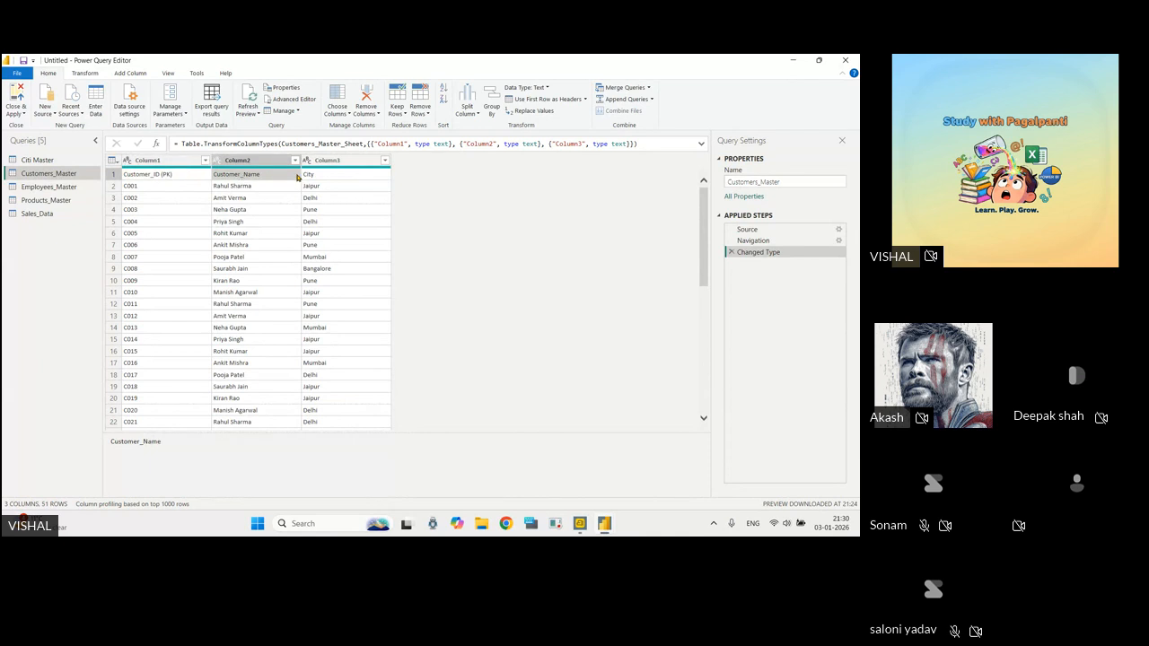
pyautogui.click(320, 178)
pyautogui.click(291, 179)
pyautogui.click(190, 178)
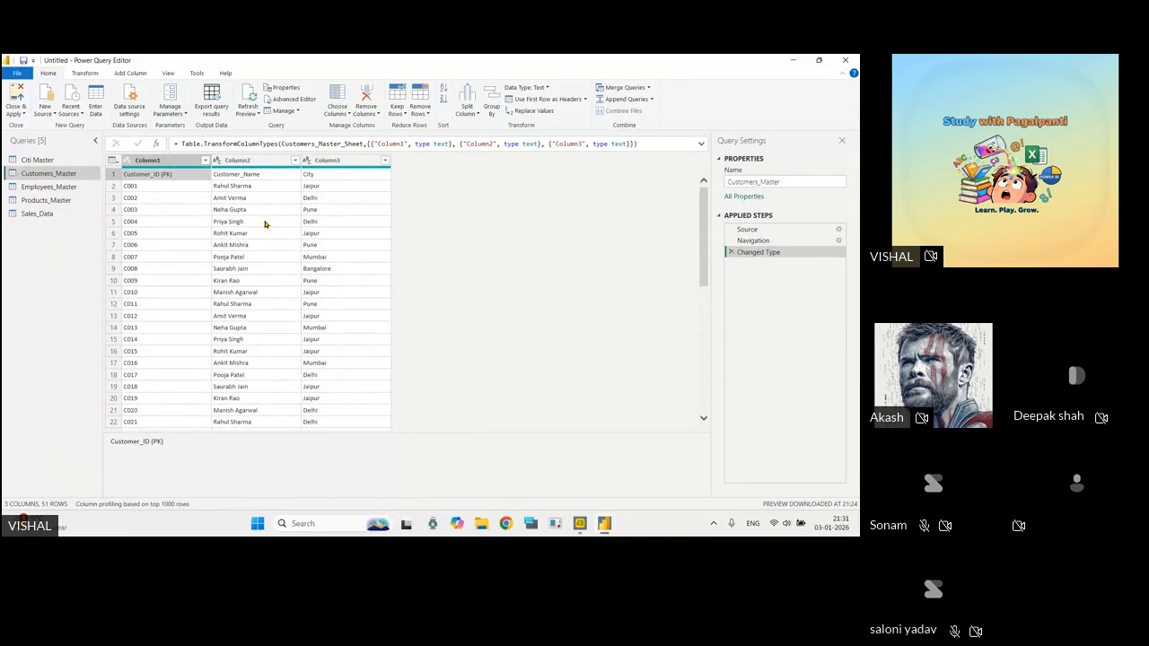
pyautogui.click(290, 175)
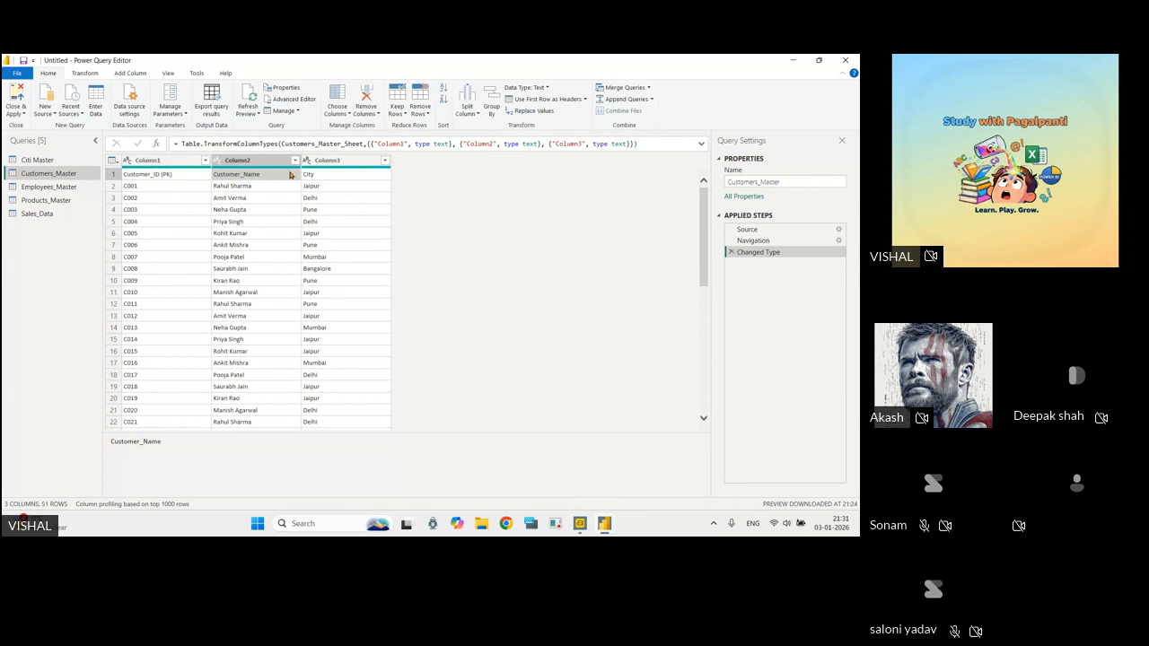
pyautogui.click(338, 176)
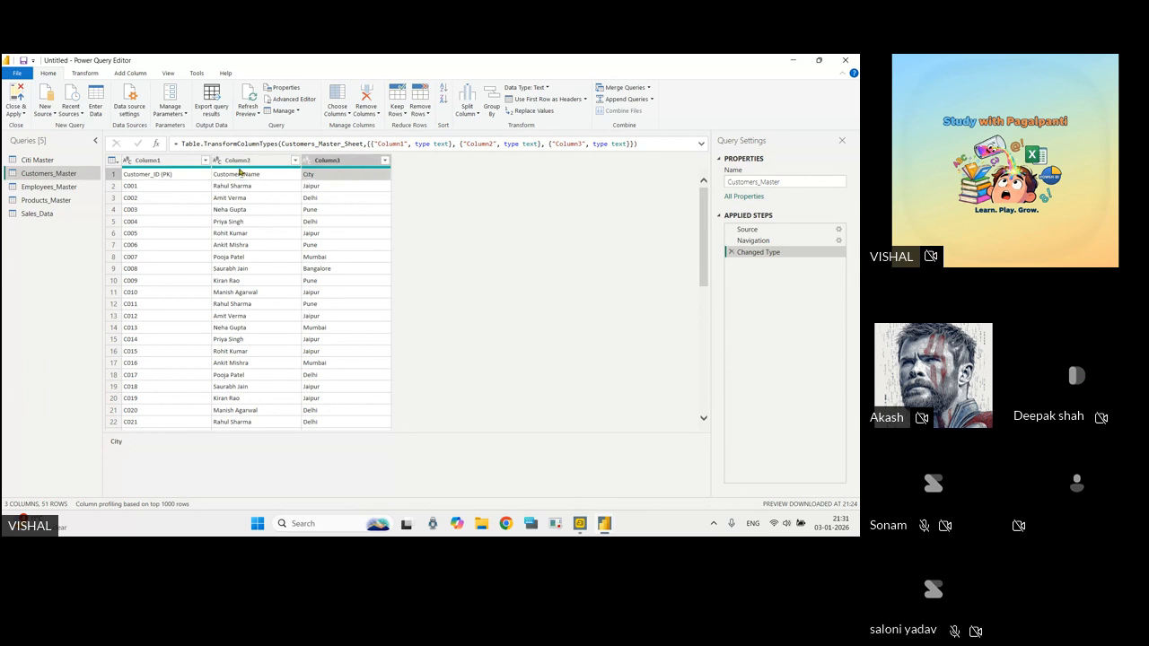
pyautogui.click(160, 176)
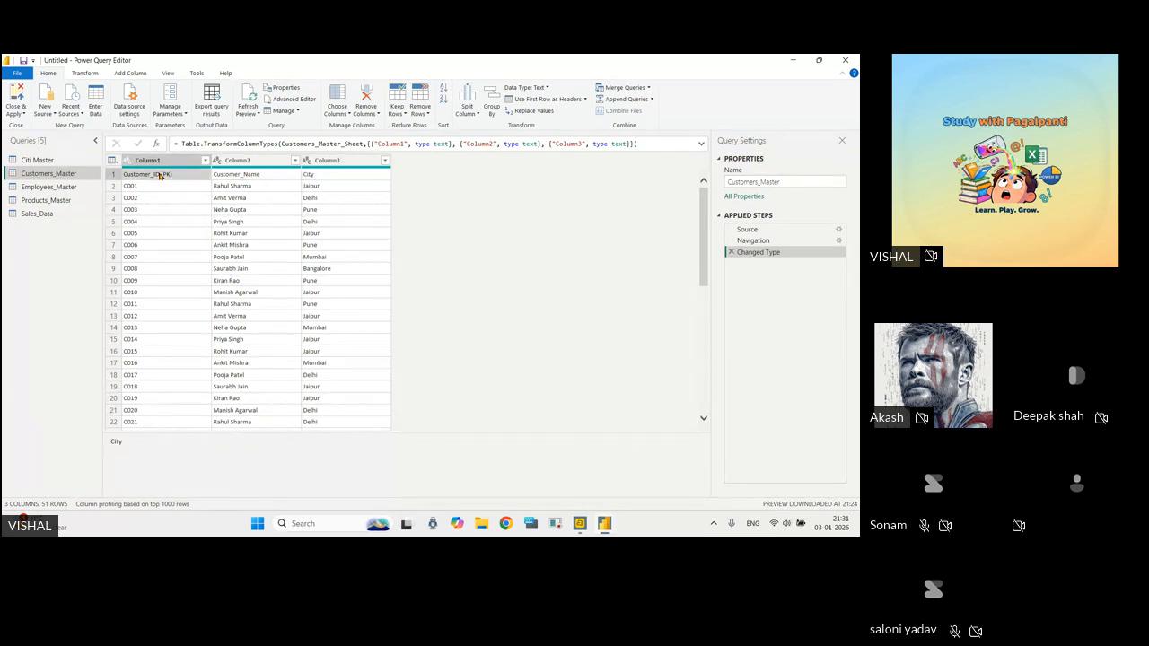
pyautogui.click(251, 175)
pyautogui.click(330, 174)
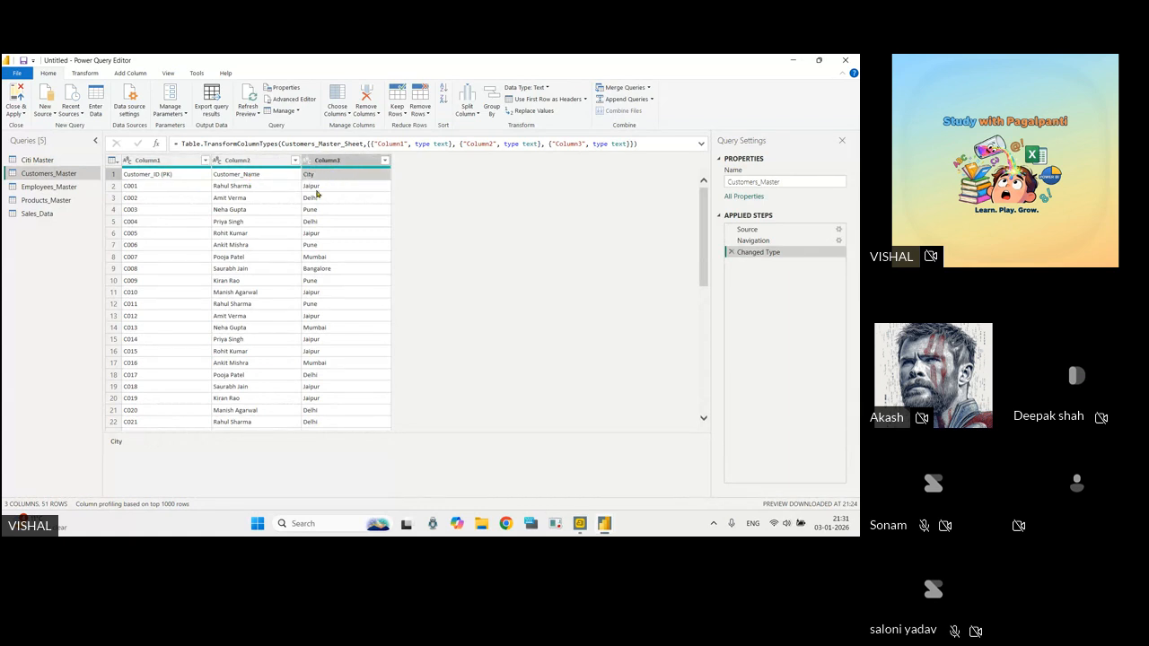
# Highlight the three Customers_Master columns together and one at a time to examine their generic headers.
pyautogui.click(160, 160)
pyautogui.keyDown('ctrl'); pyautogui.click(237, 160); pyautogui.keyUp('ctrl')
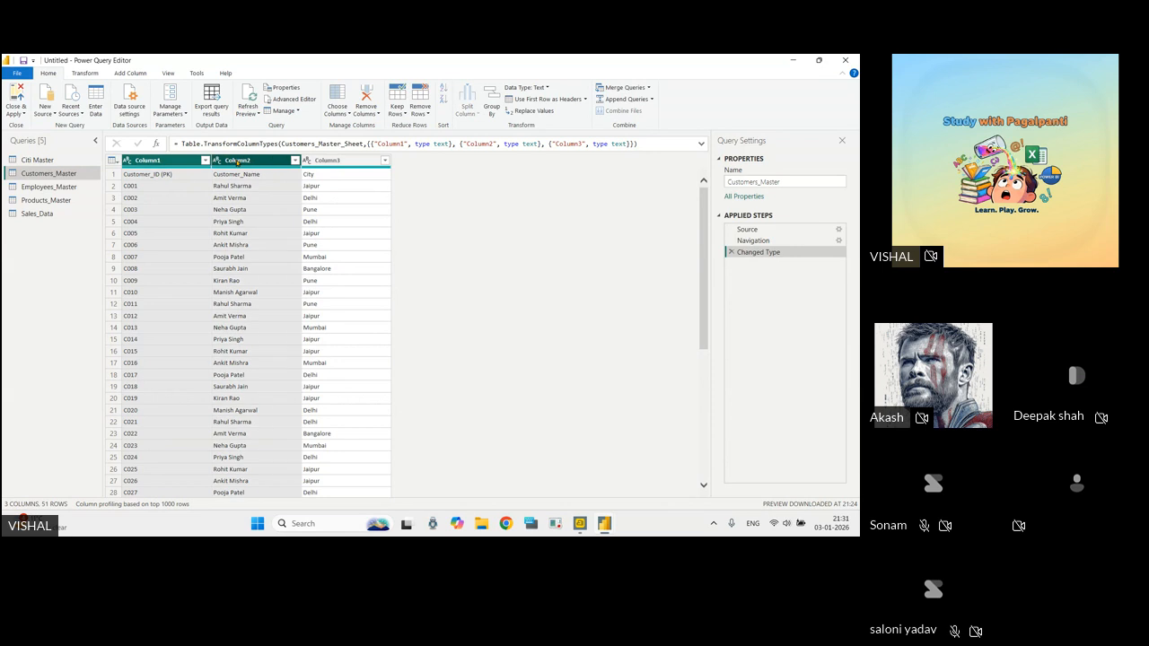
pyautogui.keyDown('ctrl'); pyautogui.click(328, 161); pyautogui.keyUp('ctrl')
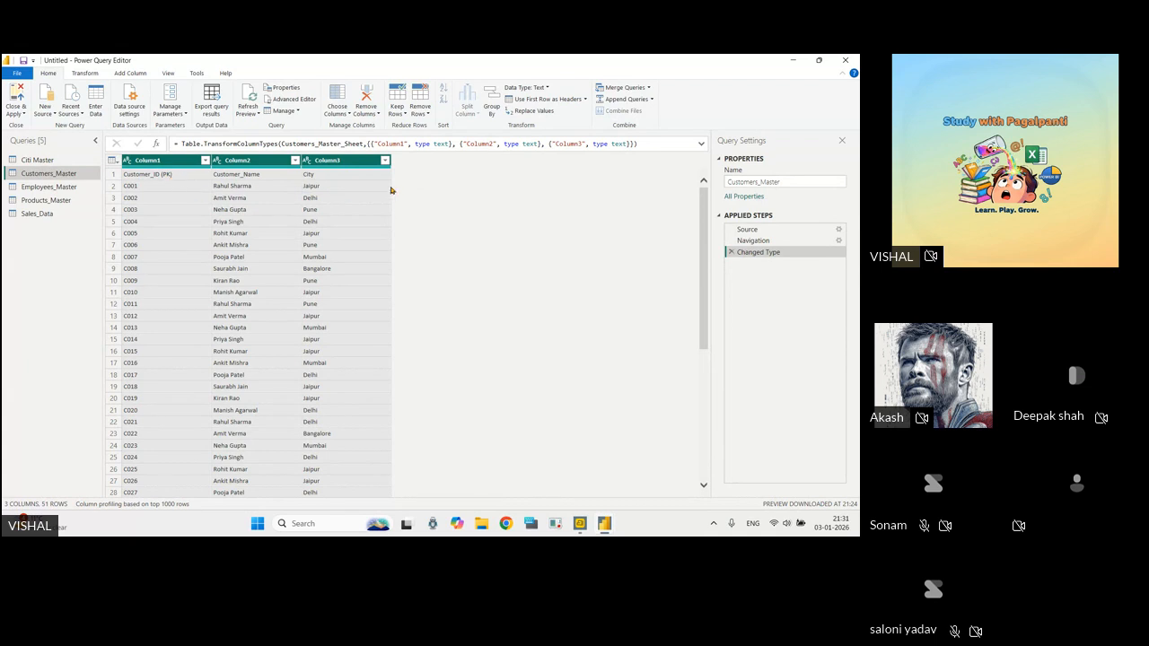
pyautogui.click(339, 163)
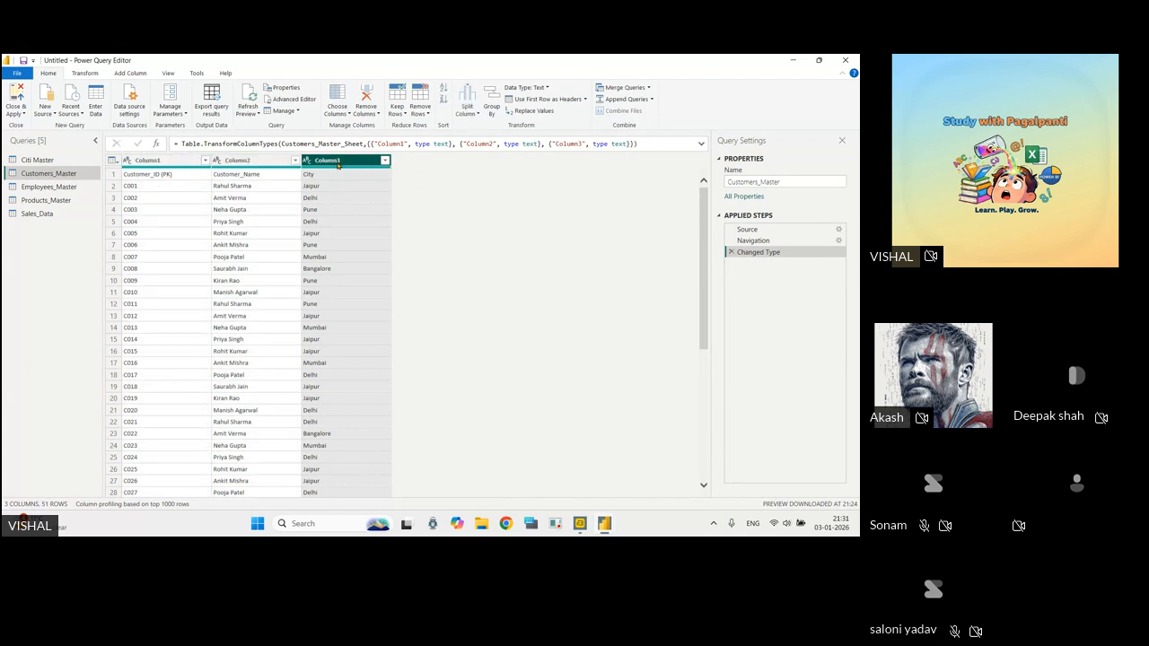
pyautogui.click(160, 163)
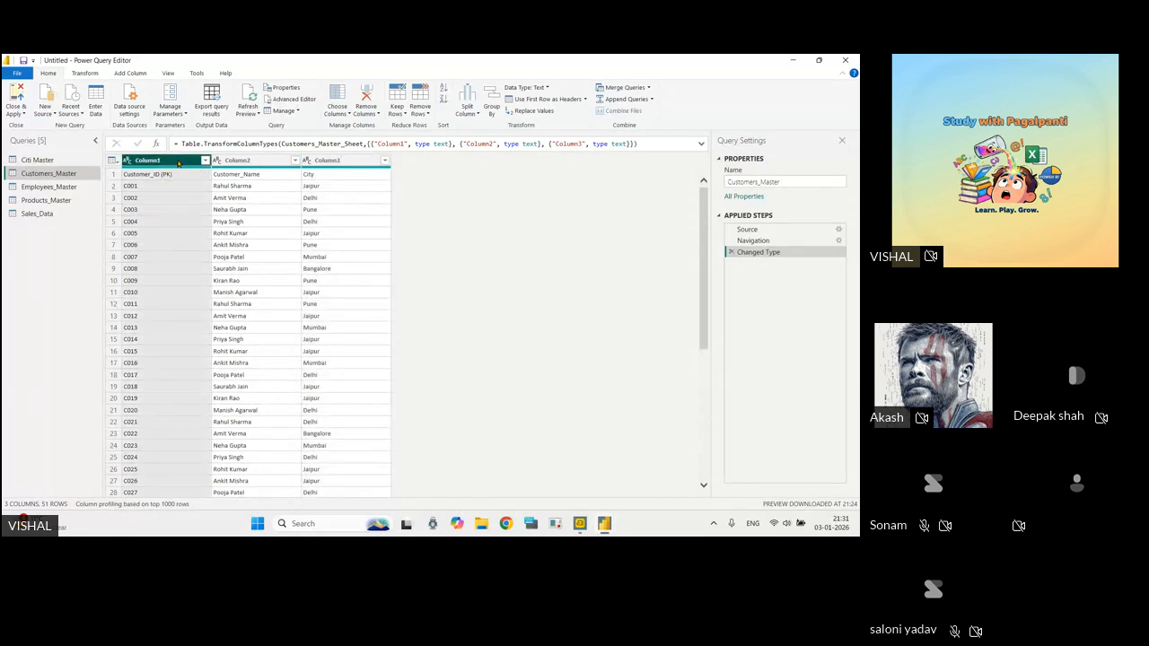
pyautogui.click(238, 163)
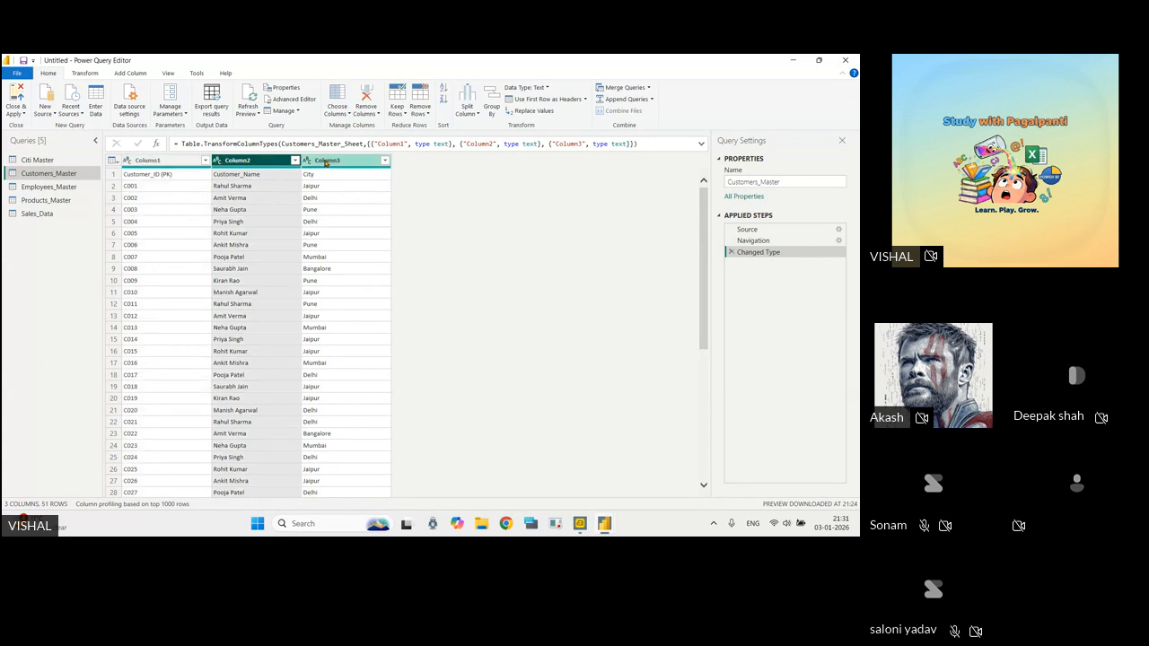
pyautogui.click(330, 161)
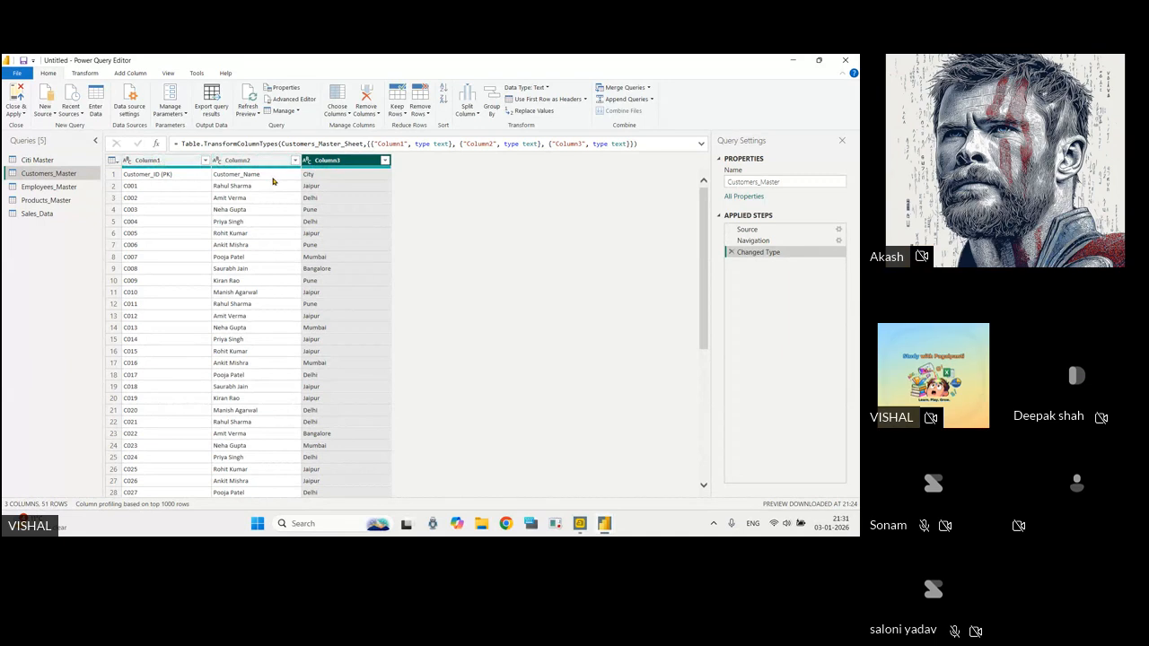
# Demonstrate selecting Column1 through Column3 of Customers_Master together, first as a contiguous range, then column by column, and clear the selection.
pyautogui.moveTo(175, 161)
pyautogui.mouseDown()
pyautogui.moveTo(286, 163)
pyautogui.moveTo(184, 168)
pyautogui.mouseUp()
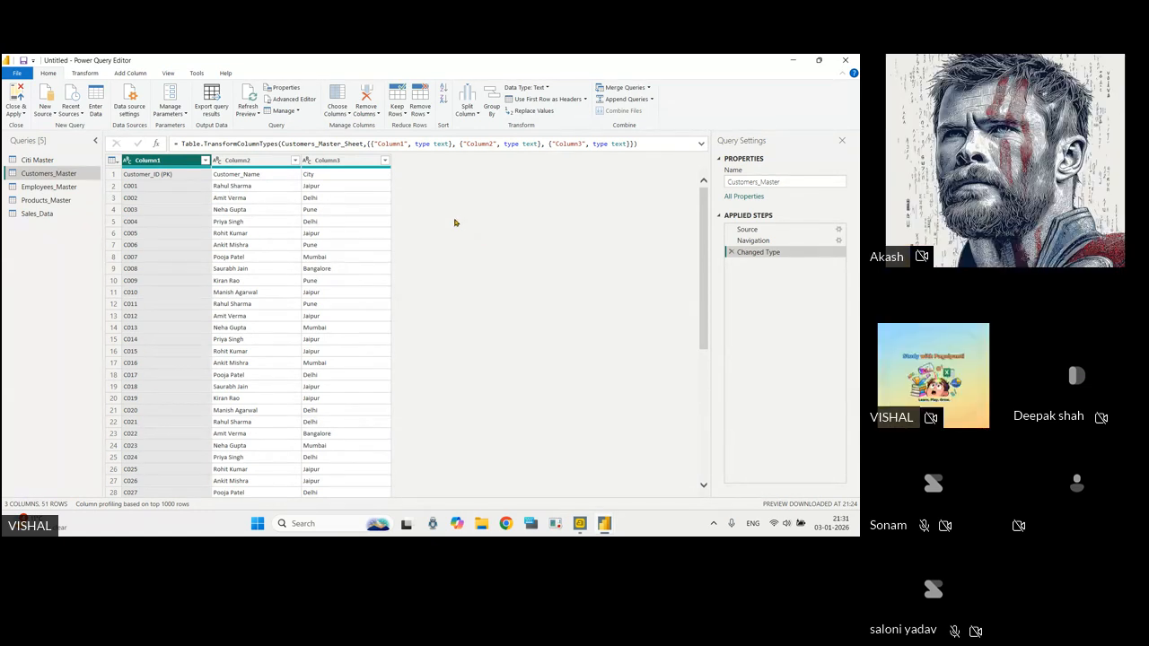
pyautogui.hotkey('shift', 'Right')
pyautogui.hotkey('shift', 'Right')
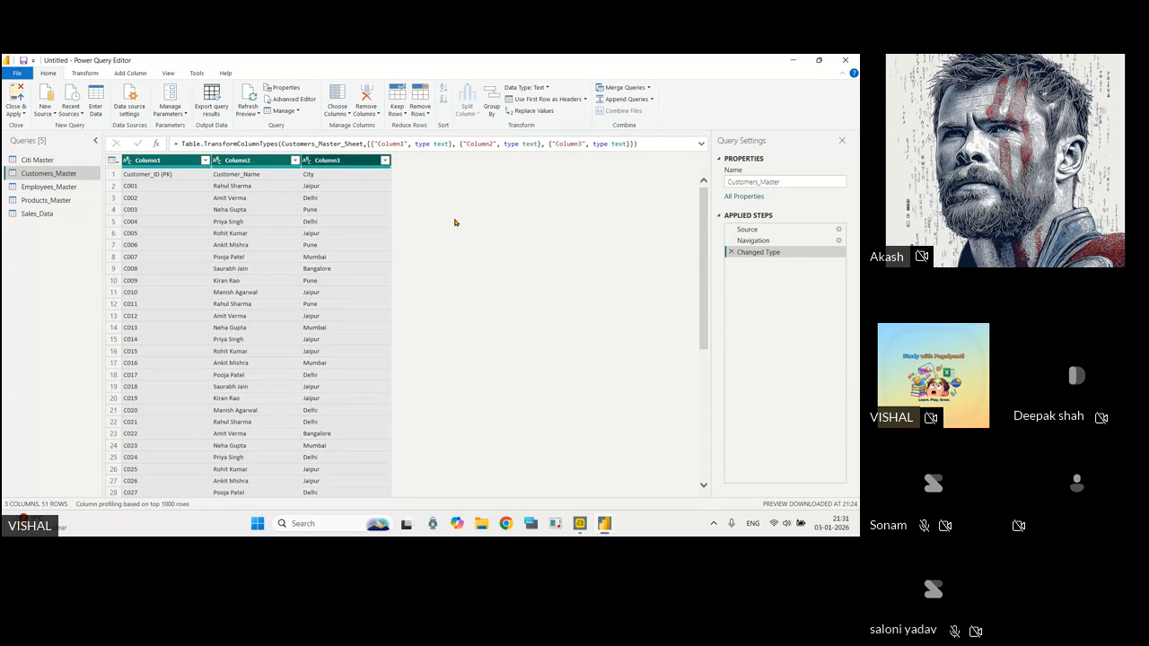
pyautogui.hotkey('shift', 'Left')
pyautogui.hotkey('shift', 'Left')
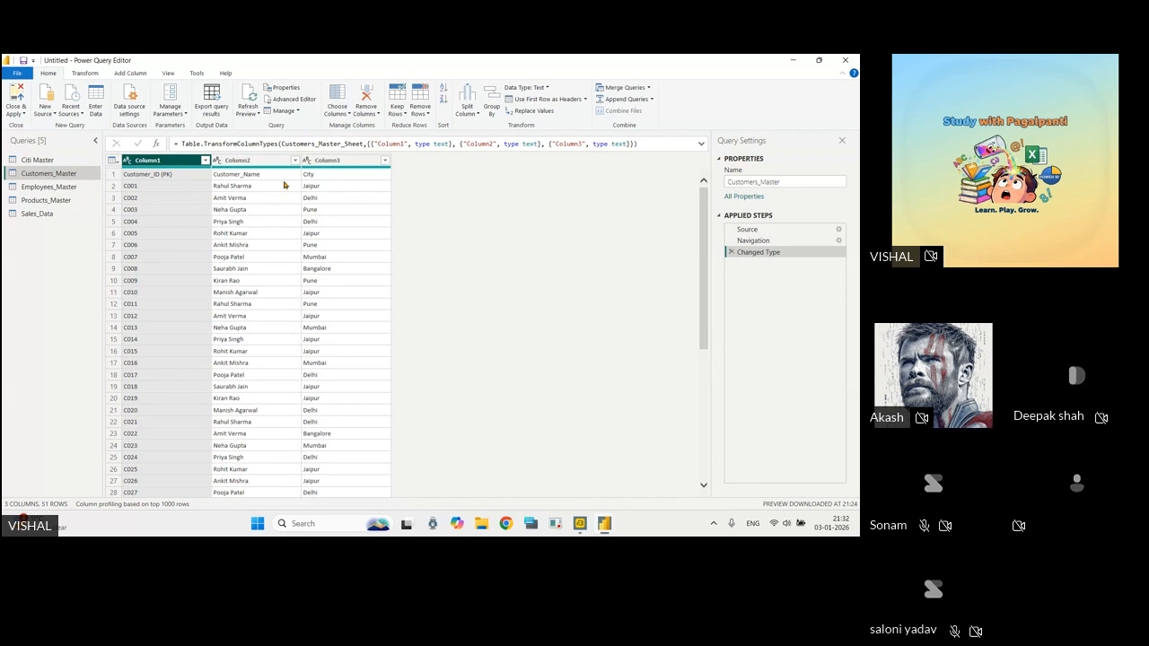
pyautogui.keyDown('ctrl'); pyautogui.click(263, 164); pyautogui.keyUp('ctrl')
pyautogui.keyDown('ctrl'); pyautogui.click(330, 163); pyautogui.keyUp('ctrl')
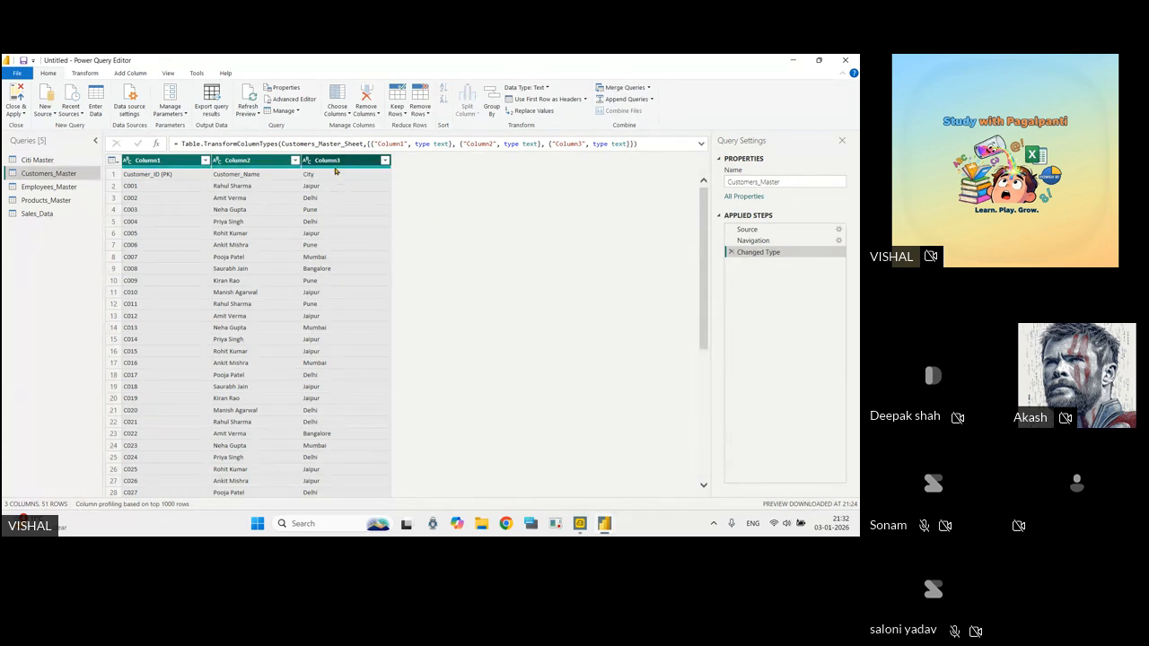
pyautogui.click(322, 196)
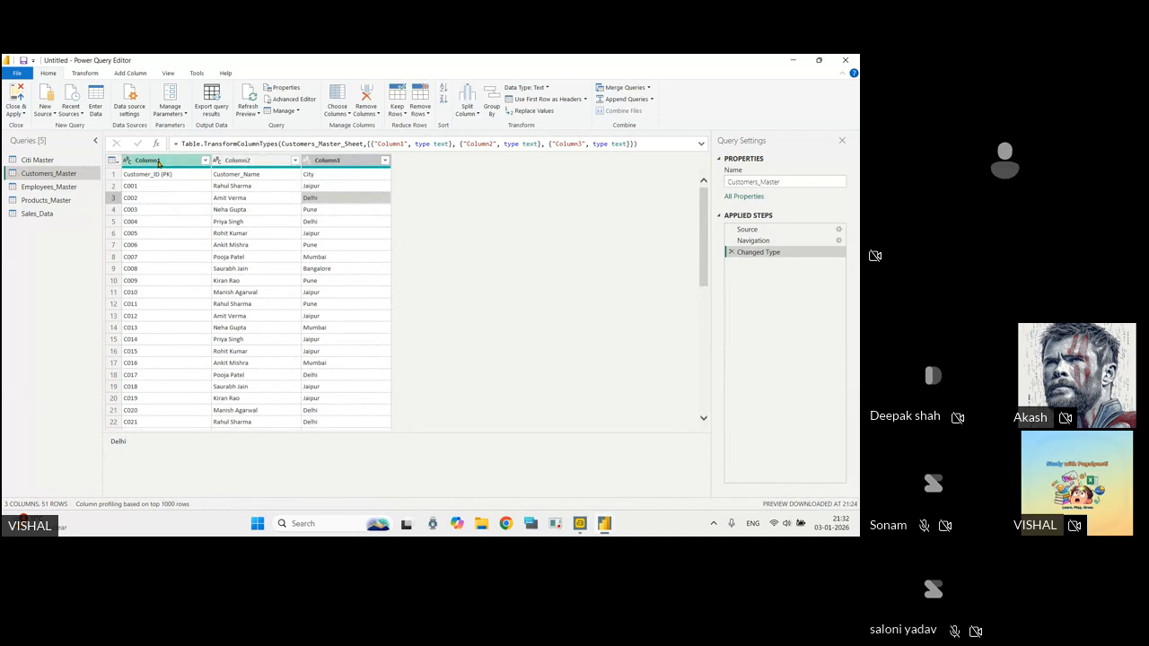
# Select all three Customers_Master columns and promote the table's first row to column headers.
pyautogui.click(158, 161)
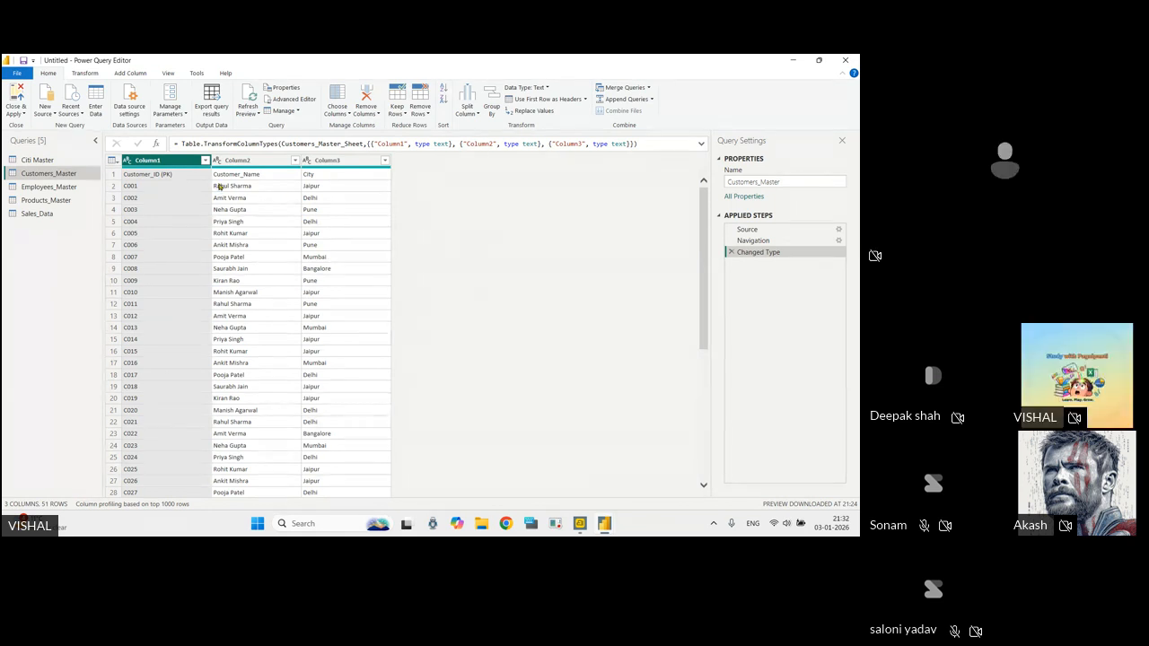
pyautogui.click(345, 162)
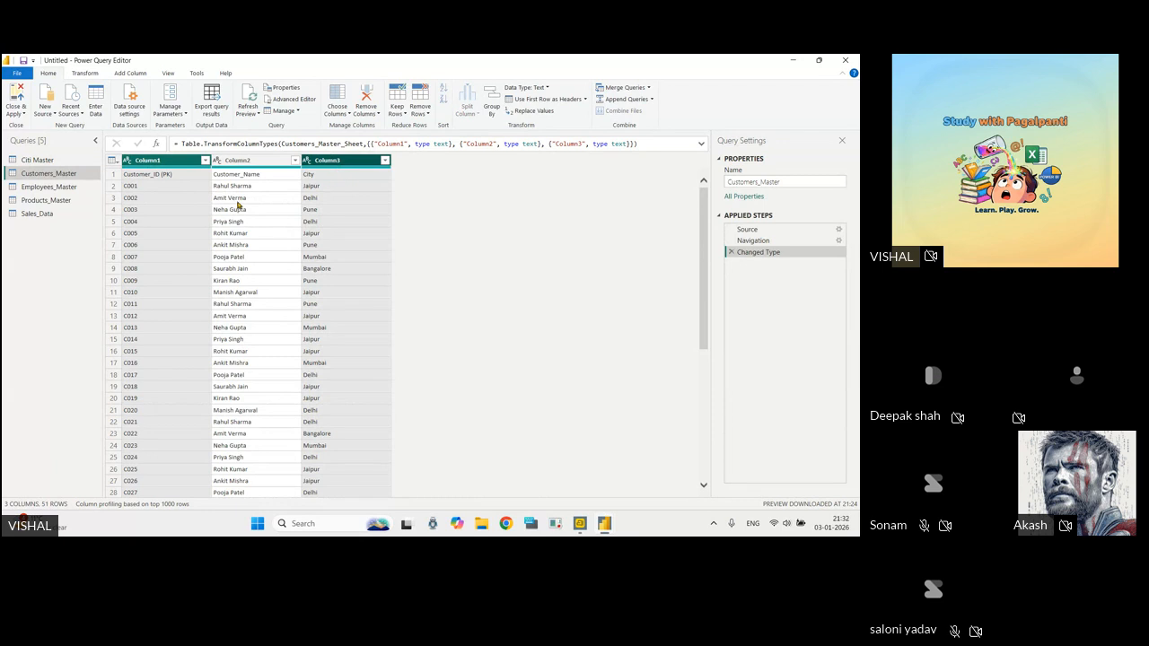
pyautogui.keyDown('ctrl'); pyautogui.click(259, 163); pyautogui.keyUp('ctrl')
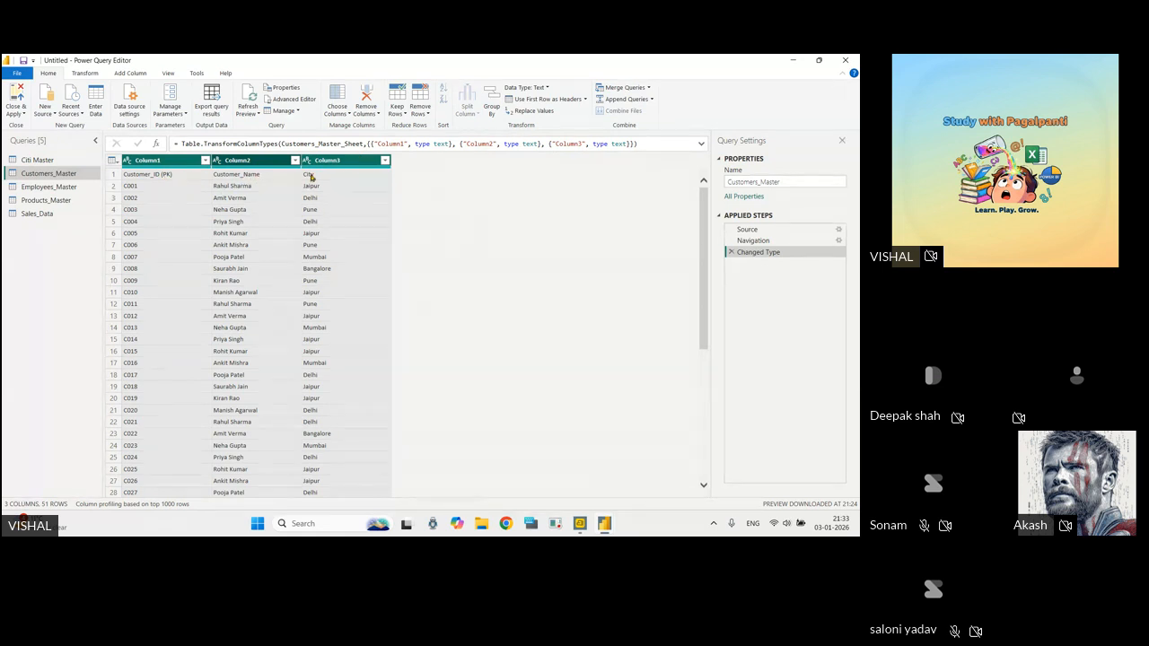
pyautogui.click(540, 101)
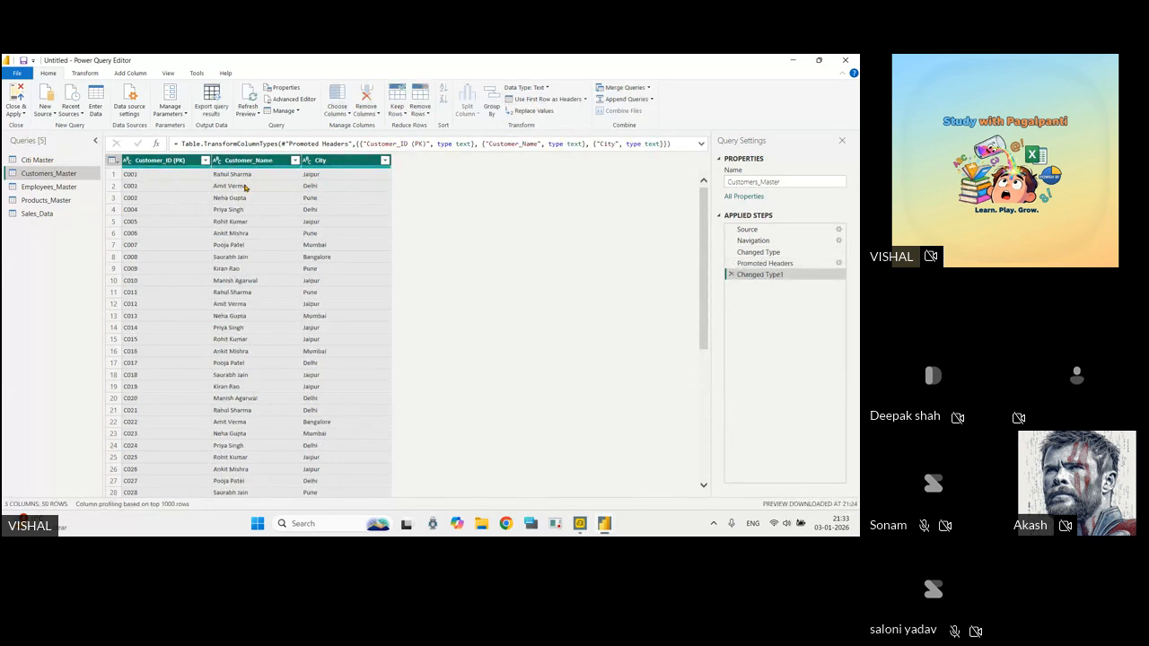
# Show the Employees_Master query and compare its first-row labels Emp_ID (PK), Emp_Name and Department with the column headers.
pyautogui.click(62, 186)
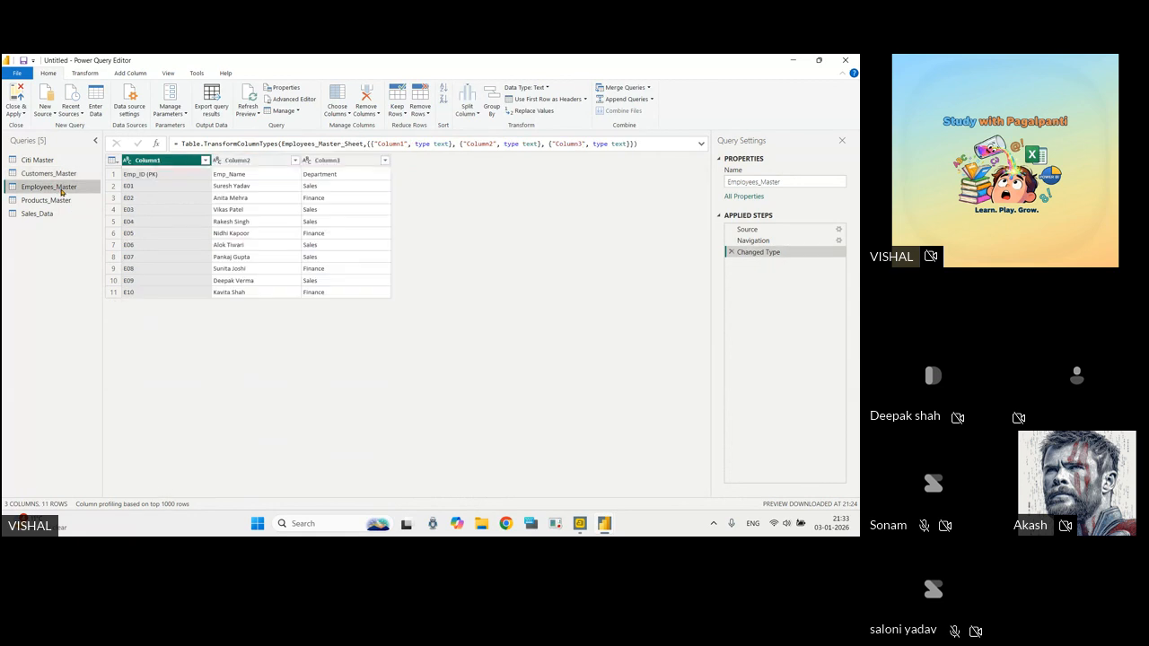
pyautogui.click(185, 174)
pyautogui.click(241, 175)
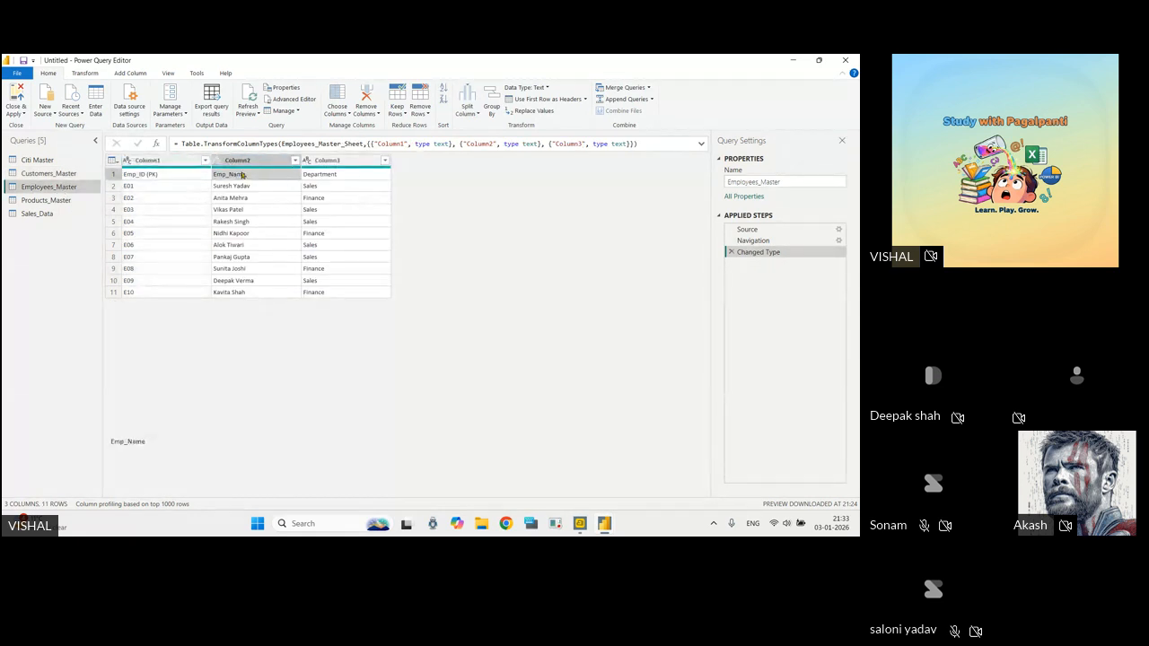
pyautogui.click(310, 174)
pyautogui.click(182, 162)
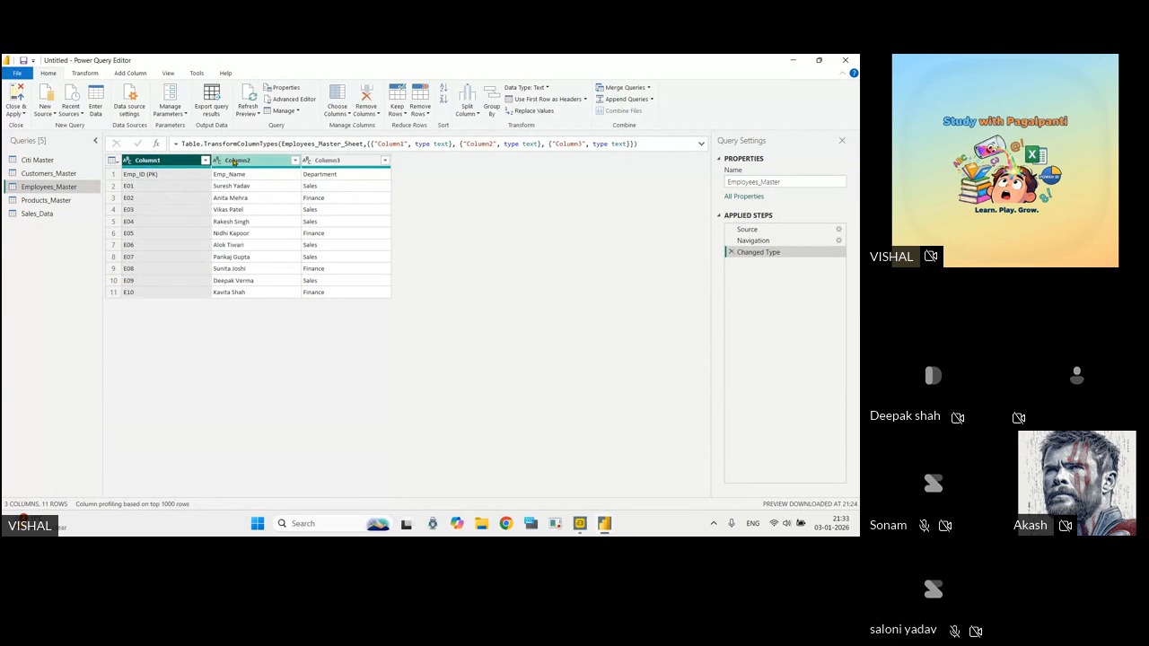
pyautogui.click(244, 164)
pyautogui.click(325, 164)
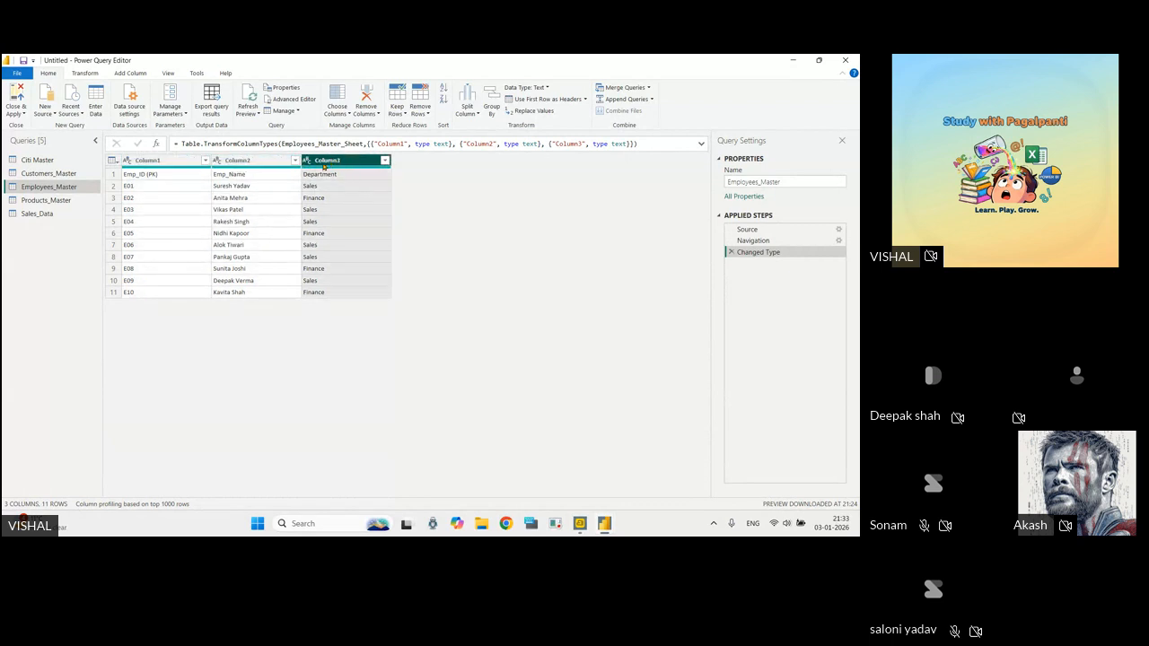
# Select all three Employees_Master columns and promote the table's first row to column headers.
pyautogui.click(190, 176)
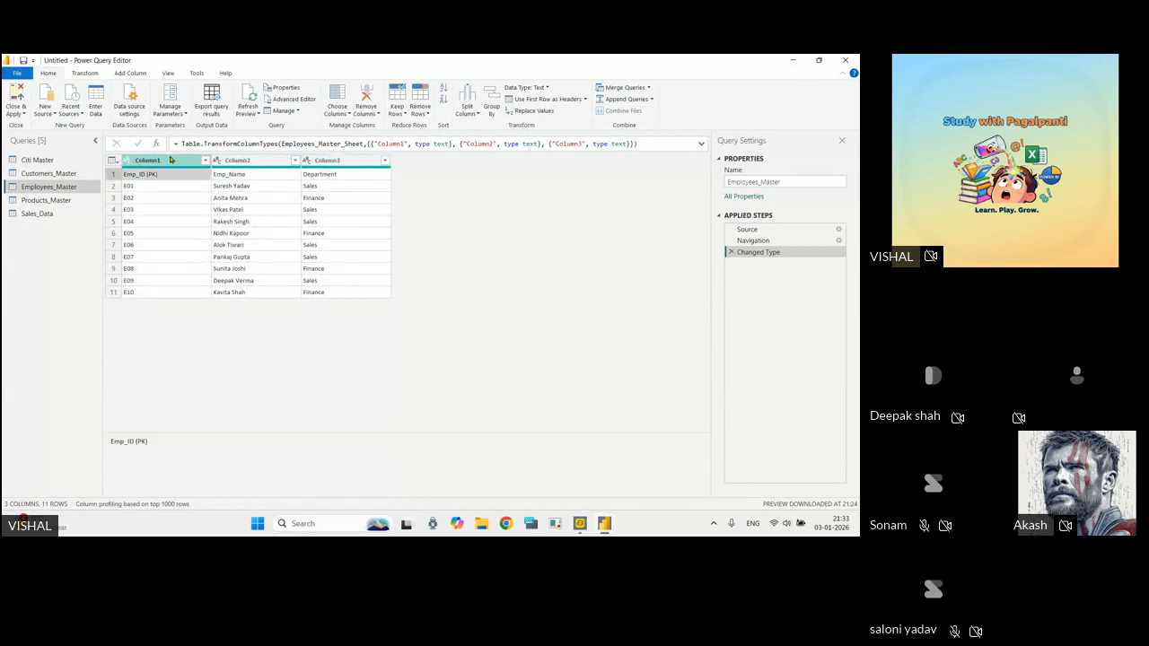
pyautogui.click(171, 158)
pyautogui.keyDown('ctrl'); pyautogui.click(247, 164); pyautogui.keyUp('ctrl')
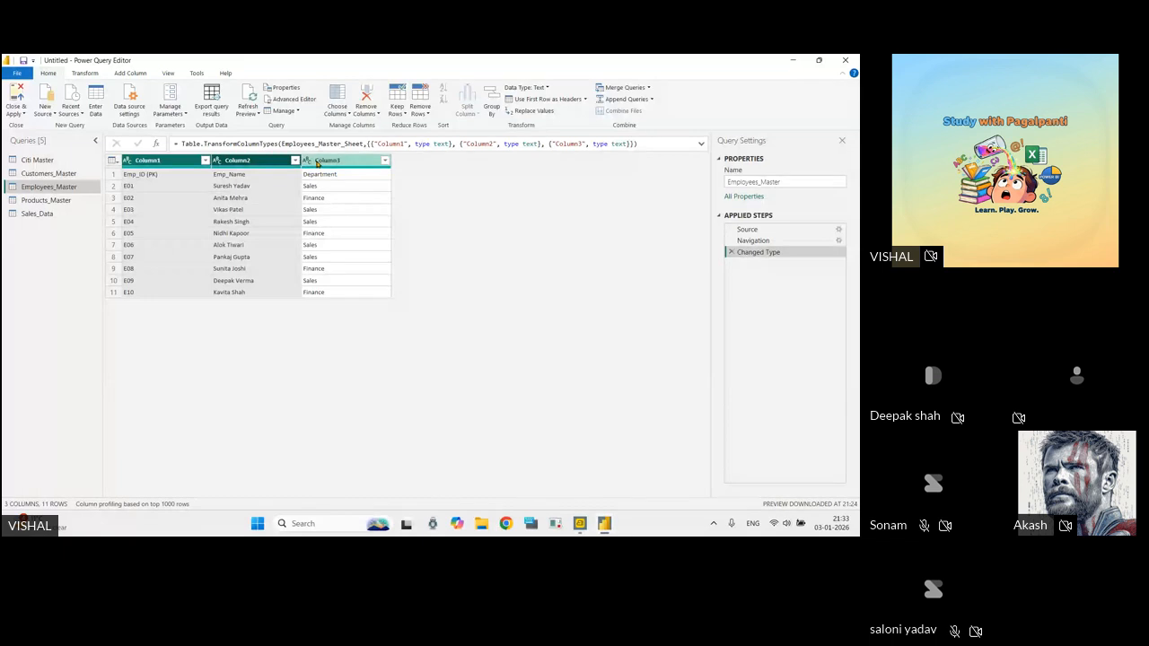
pyautogui.keyDown('ctrl'); pyautogui.click(319, 164); pyautogui.keyUp('ctrl')
pyautogui.click(549, 100)
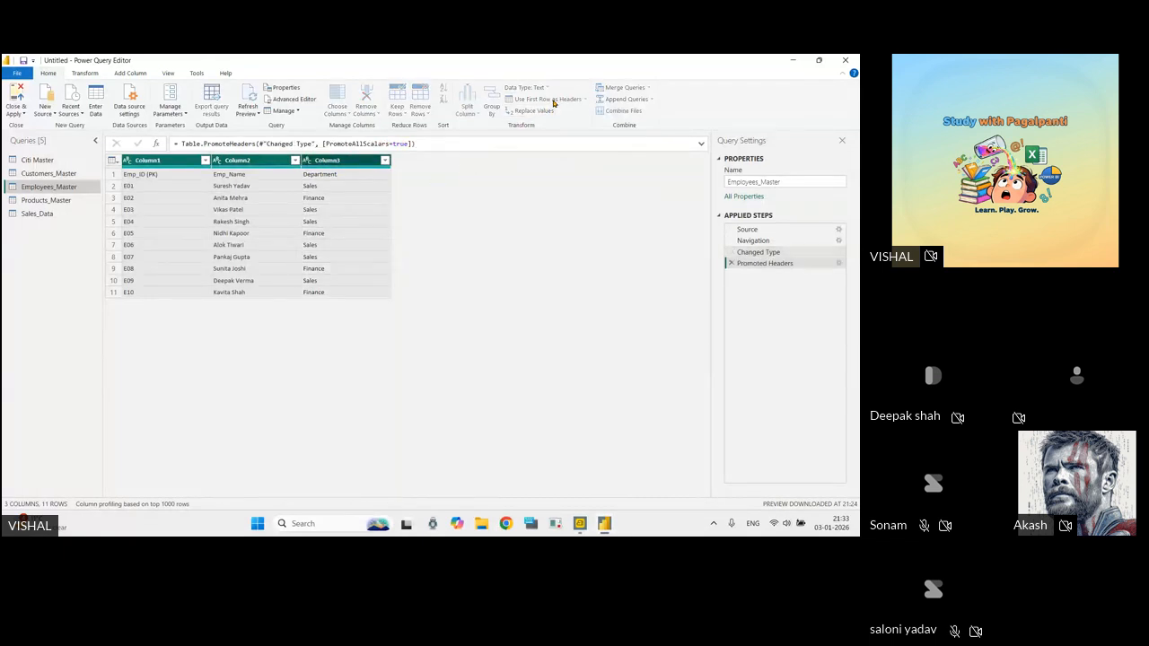
# Check the column headers of the Products_Master and Sales_Data queries.
pyautogui.click(67, 199)
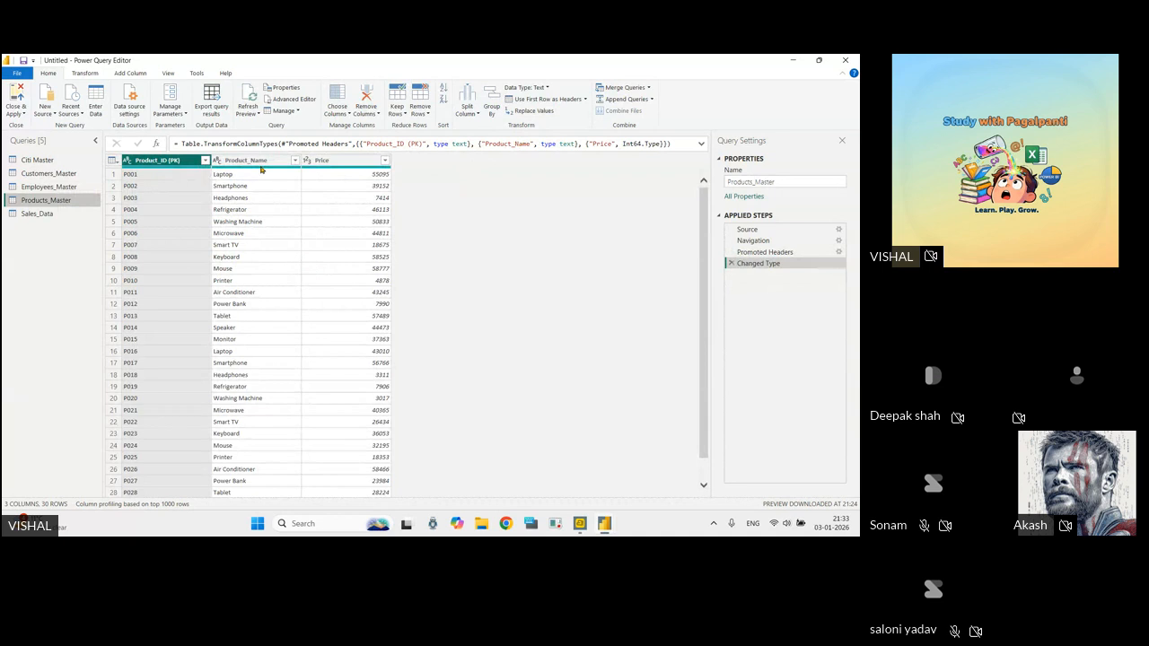
pyautogui.keyDown('ctrl'); pyautogui.click(334, 161); pyautogui.keyUp('ctrl')
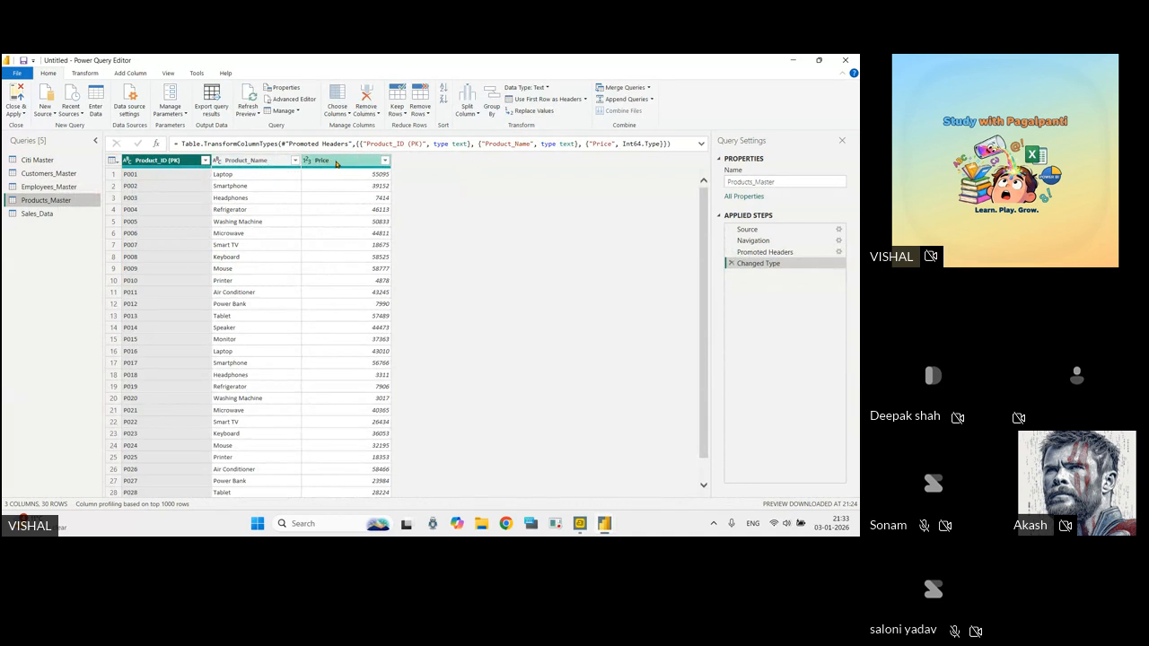
pyautogui.click(37, 214)
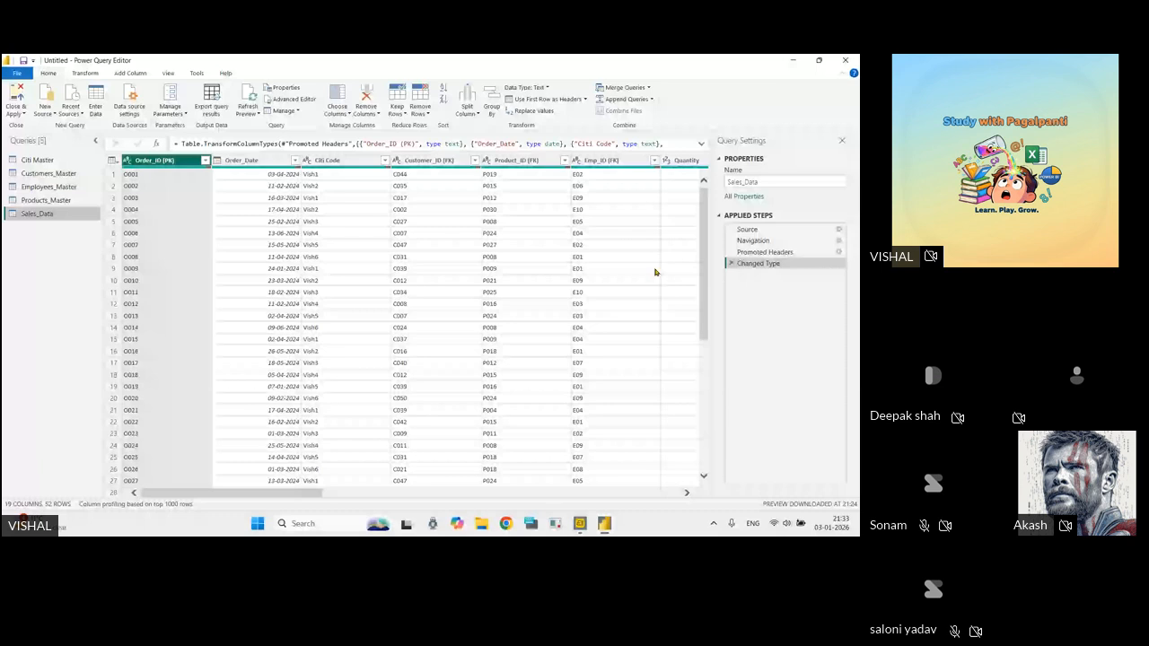
pyautogui.moveTo(298, 494); pyautogui.dragTo(250, 526)
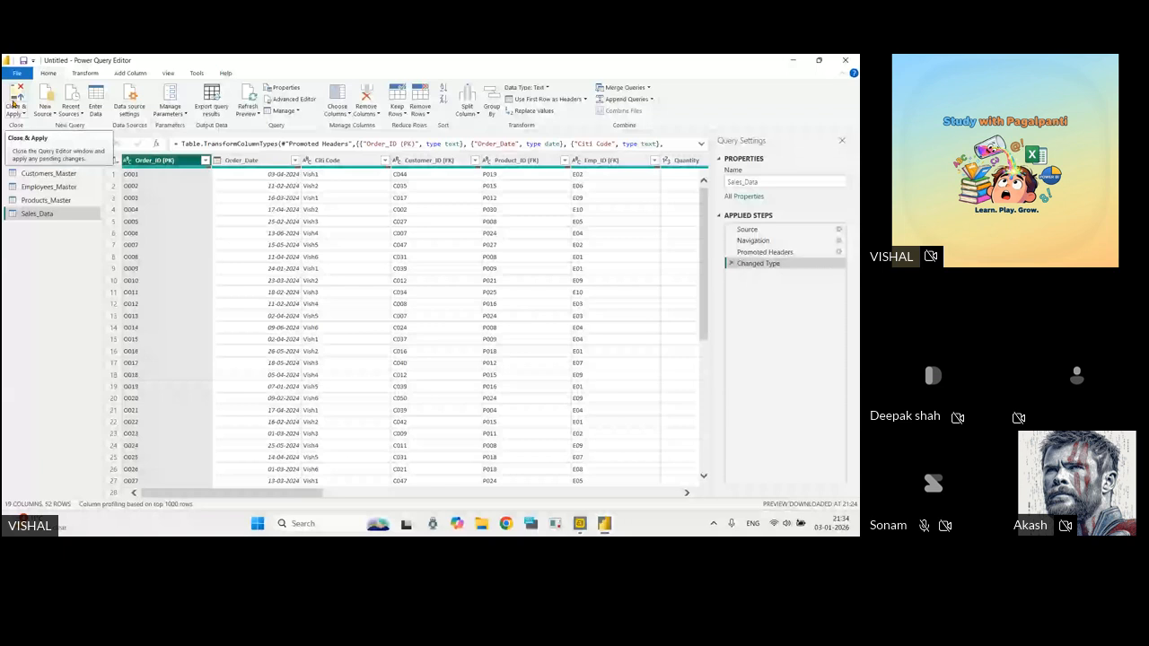
# Close Power Query Editor with its changes applied and review the headers of the loaded tables in Table view.
pyautogui.click(14, 104)
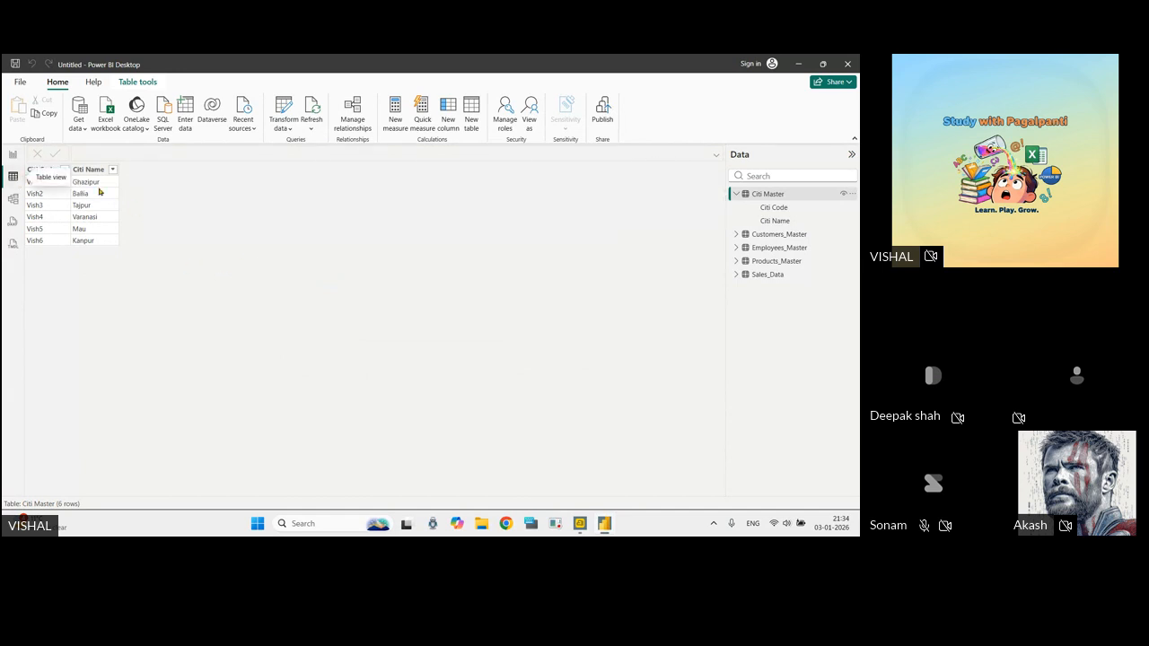
pyautogui.click(768, 235)
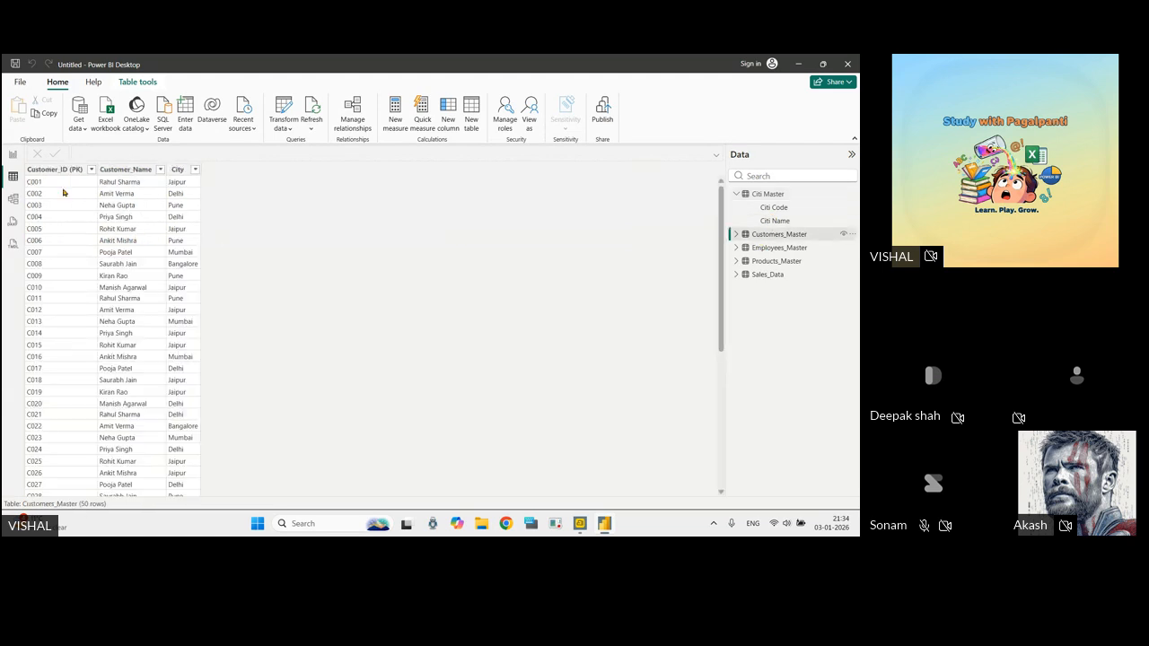
pyautogui.click(749, 247)
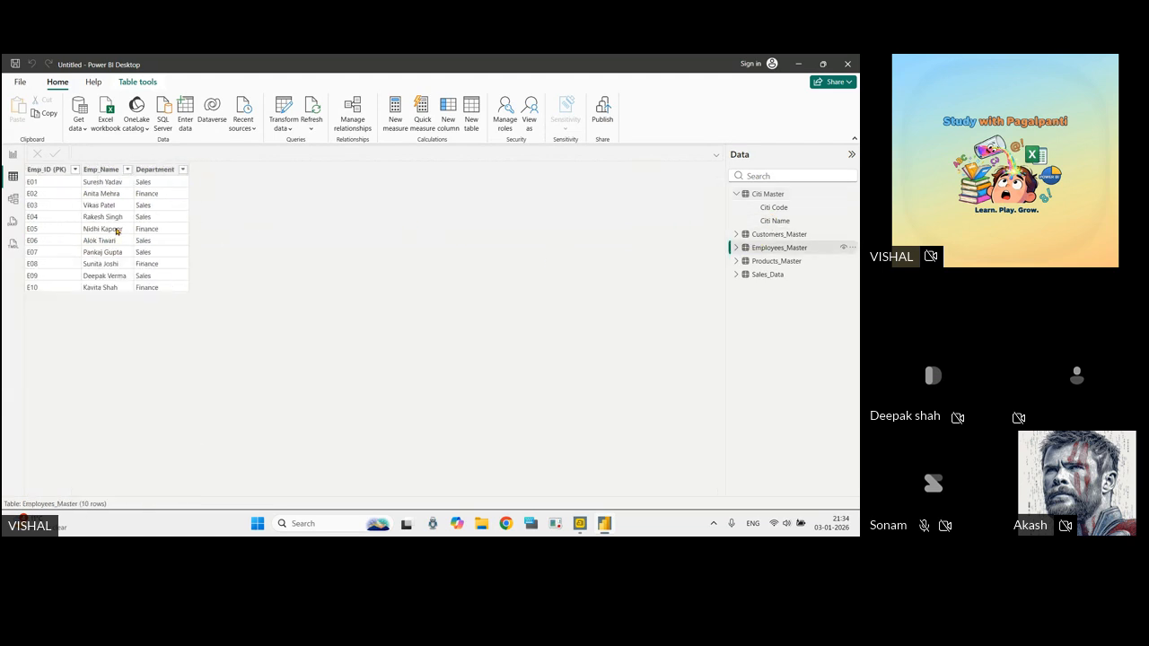
pyautogui.click(789, 261)
pyautogui.click(768, 275)
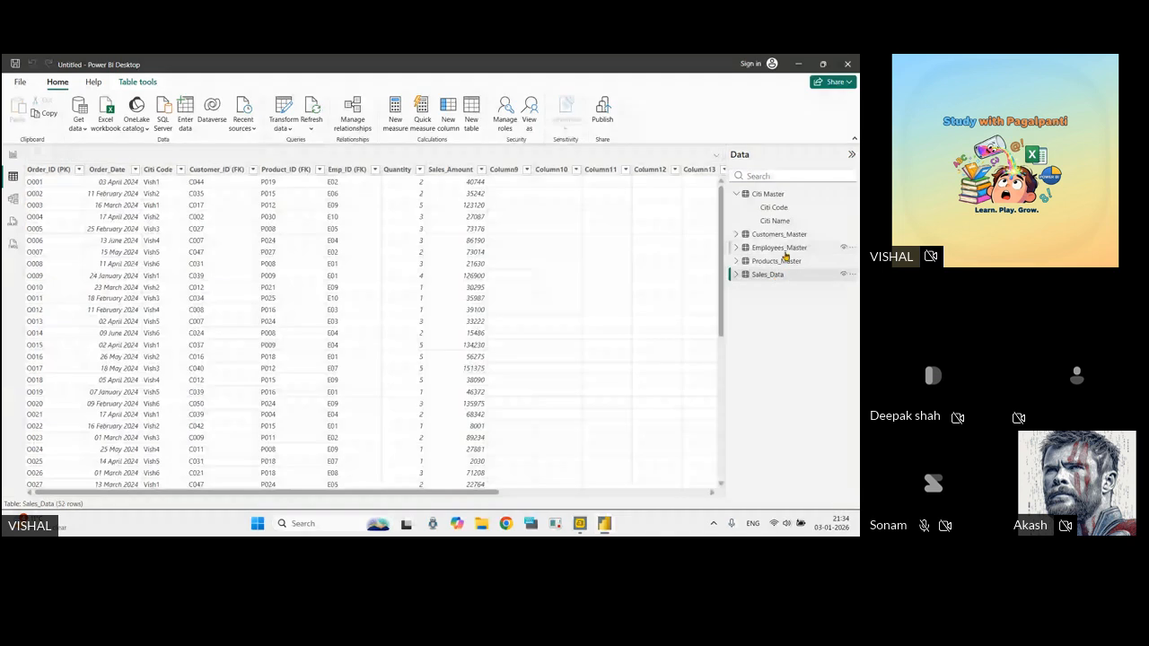
pyautogui.click(782, 250)
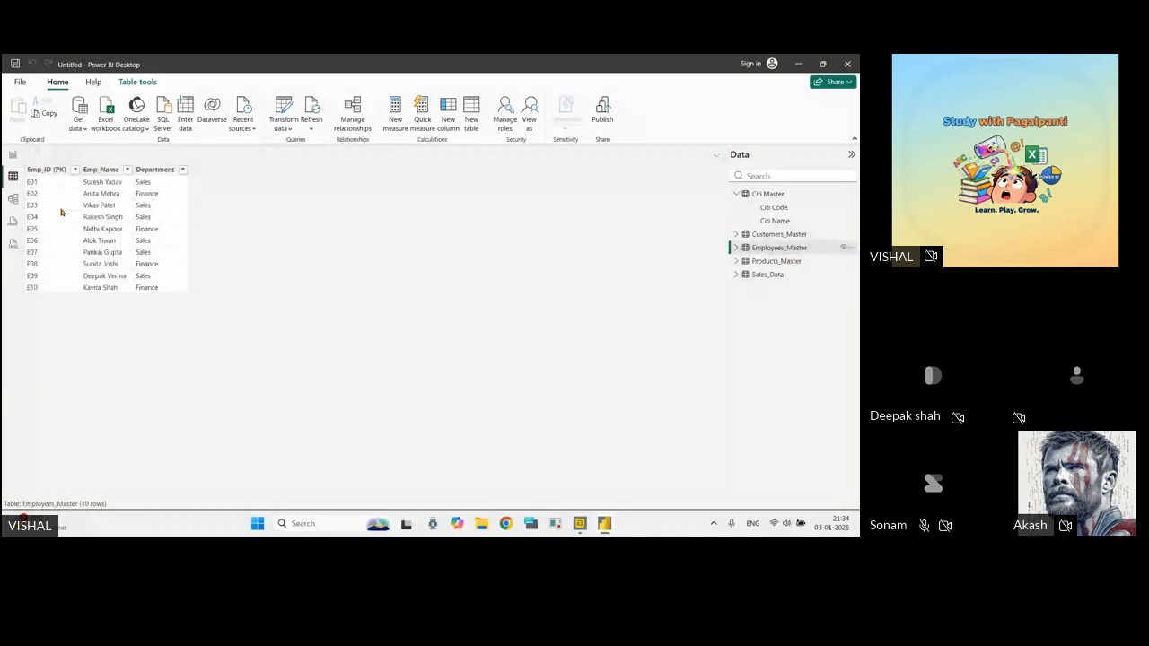
# Compare the empty Report view with the Table view of Employees_Master, ending in Table view.
pyautogui.click(12, 155)
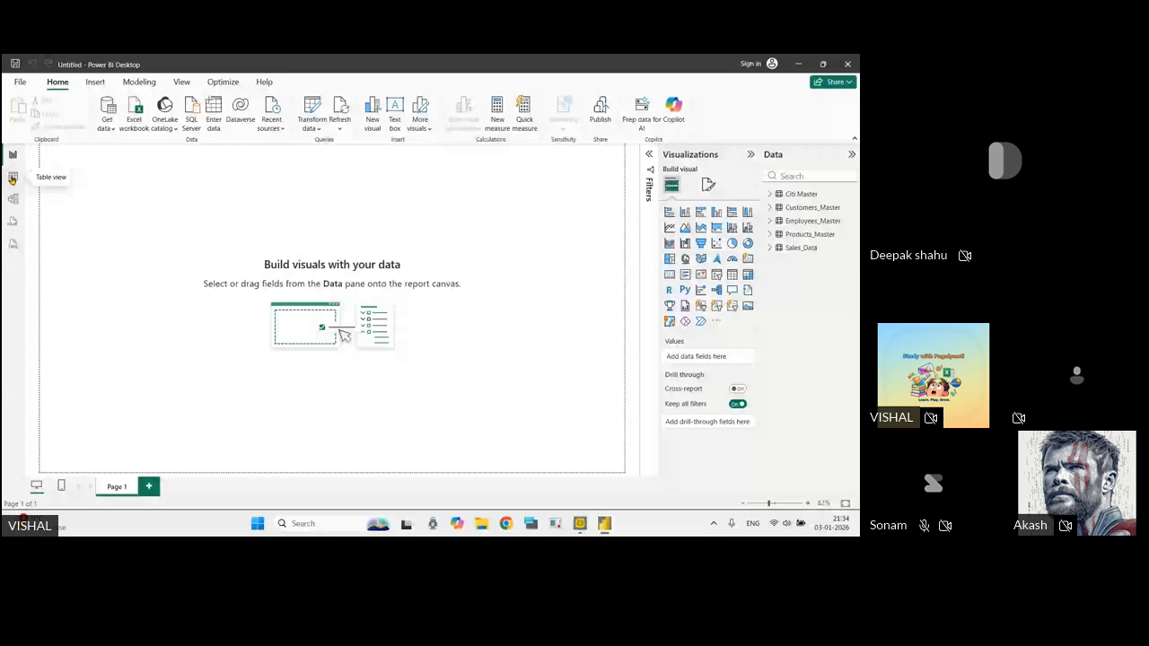
pyautogui.click(13, 177)
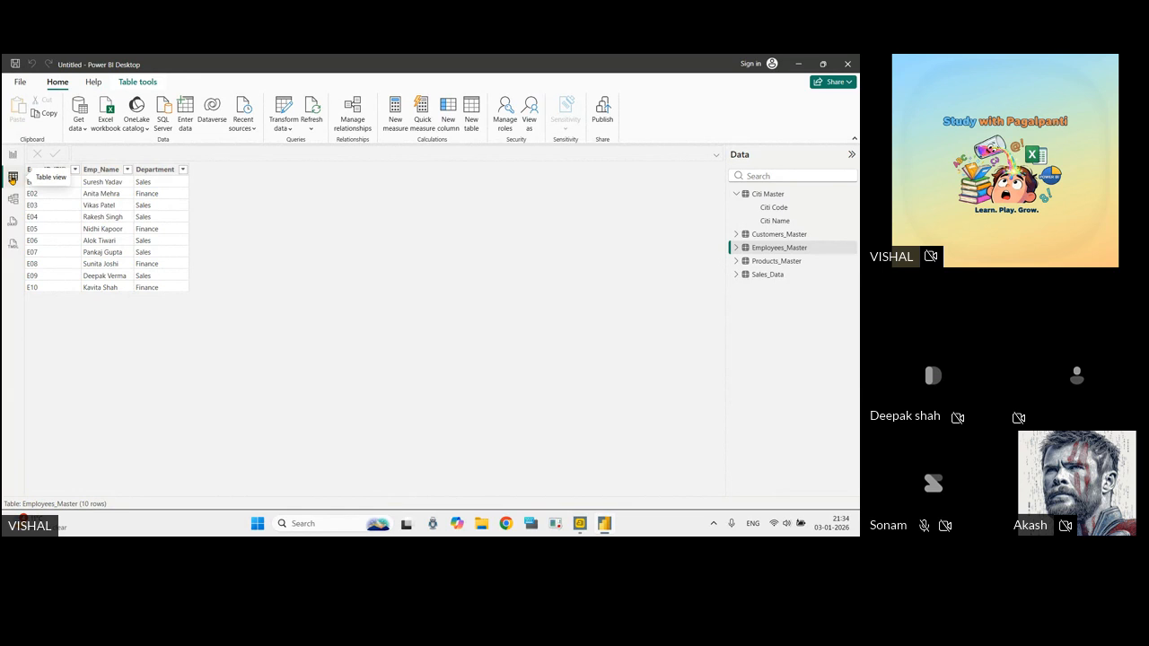
pyautogui.click(12, 154)
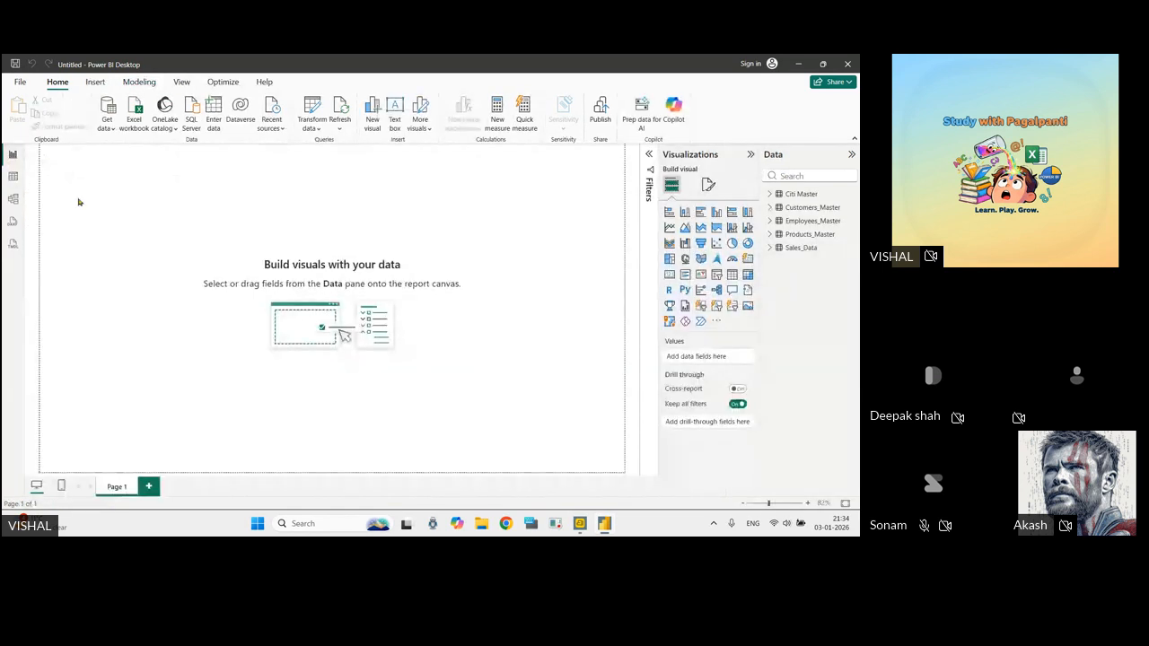
pyautogui.click(12, 176)
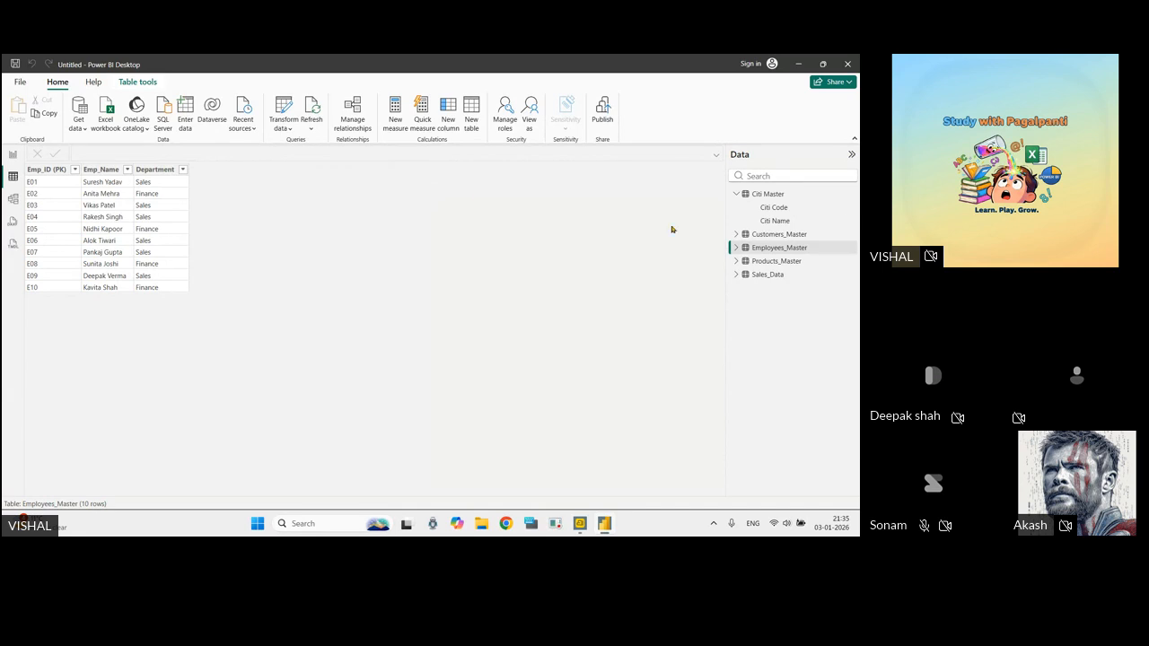
# Show the Citi Master table and examine its Citi Code column.
pyautogui.click(772, 197)
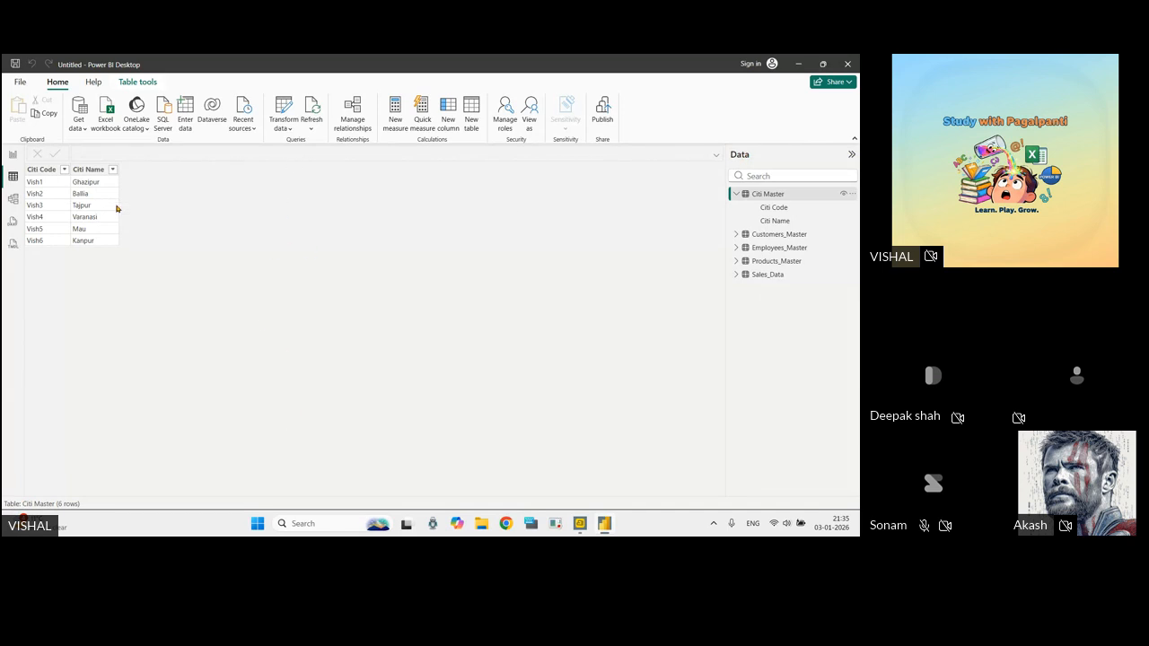
pyautogui.click(42, 169)
pyautogui.click(41, 171)
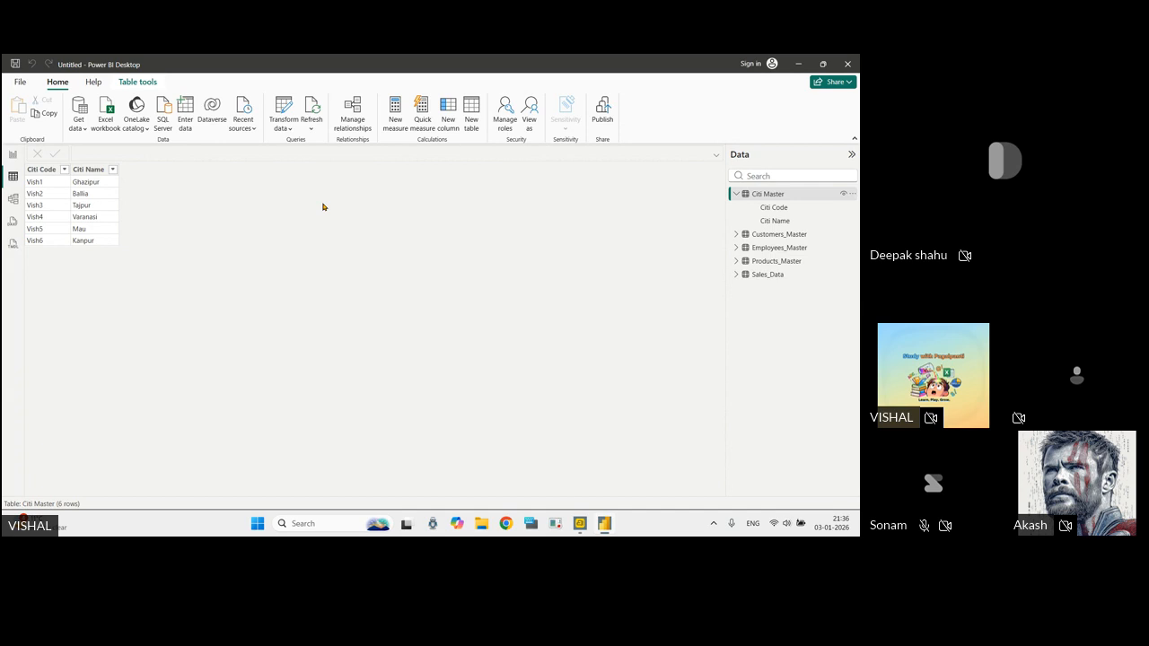
# Open the Model view and move the Products_Master and Citi Master tables lower to separate their relationship lines.
pyautogui.click(13, 198)
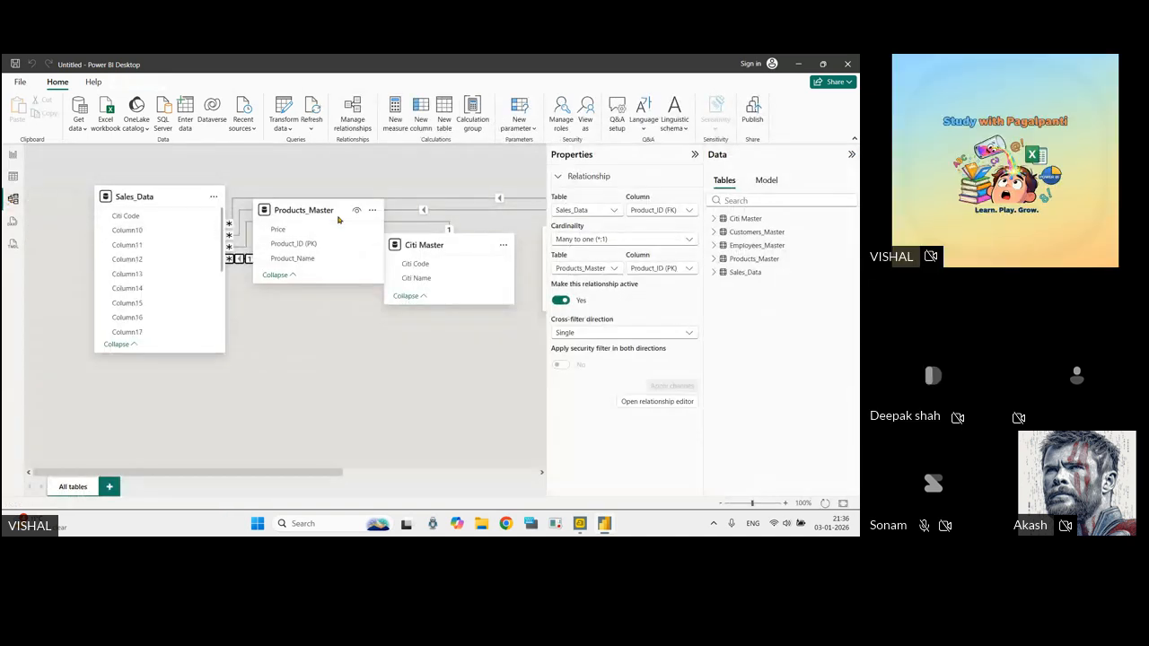
pyautogui.moveTo(336, 214); pyautogui.dragTo(350, 380)
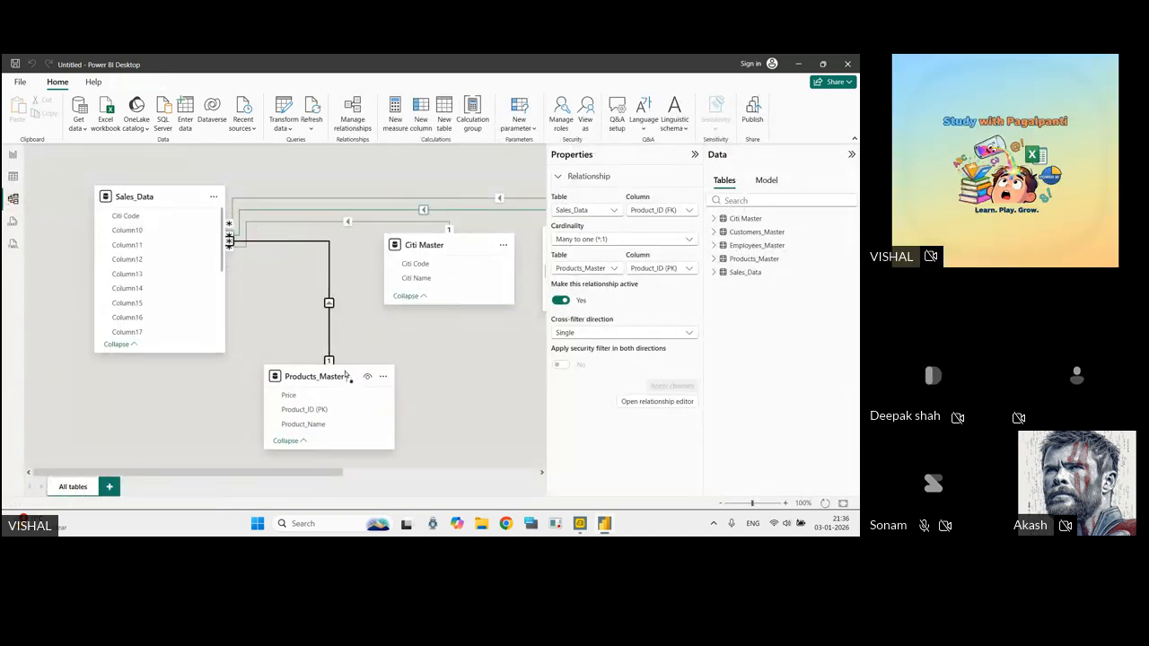
pyautogui.moveTo(448, 253); pyautogui.dragTo(461, 336)
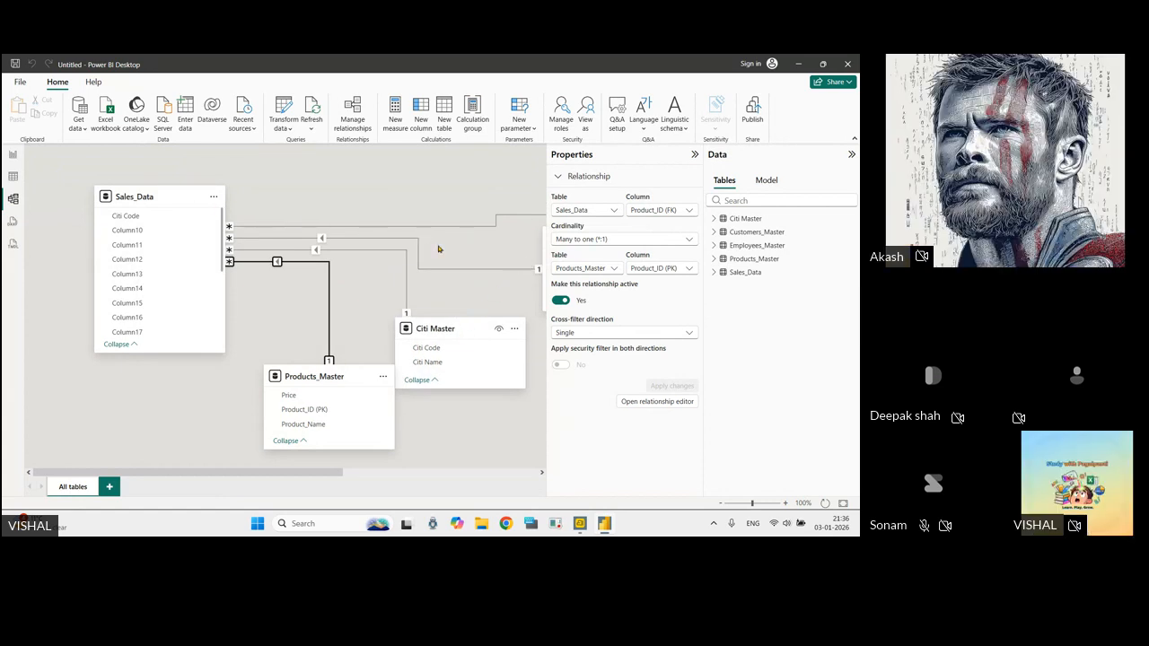
pyautogui.click(496, 434)
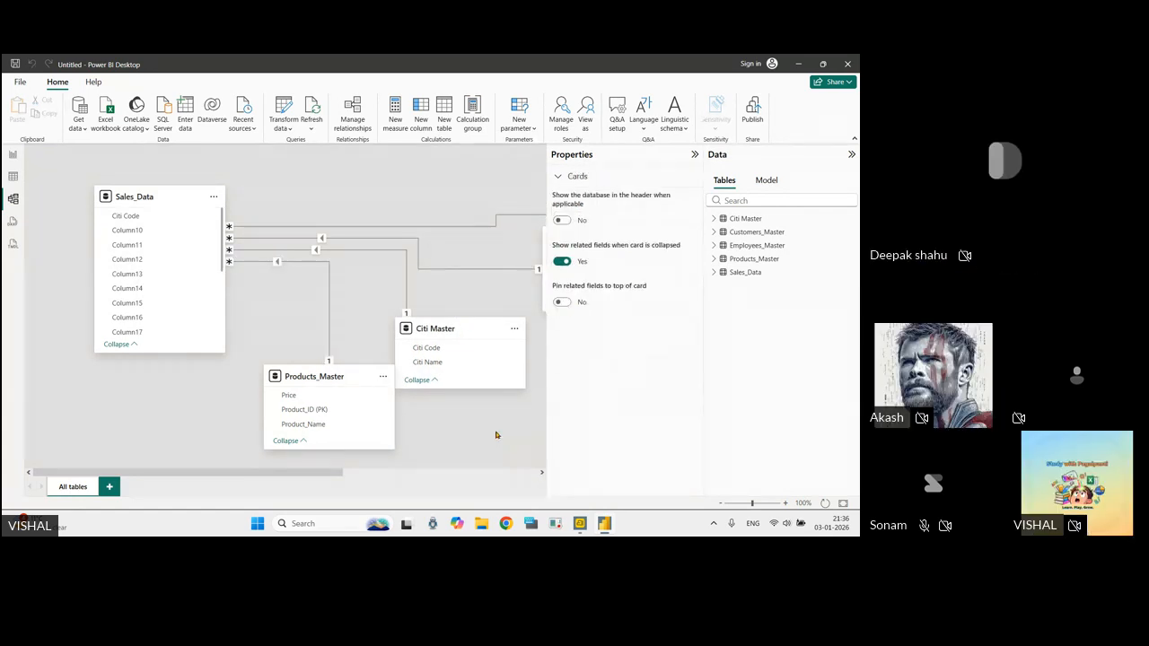
# Collapse the Properties and Data panes and arrange the four master tables around a central Sales_Data table in the model diagram.
pyautogui.click(694, 155)
pyautogui.click(848, 157)
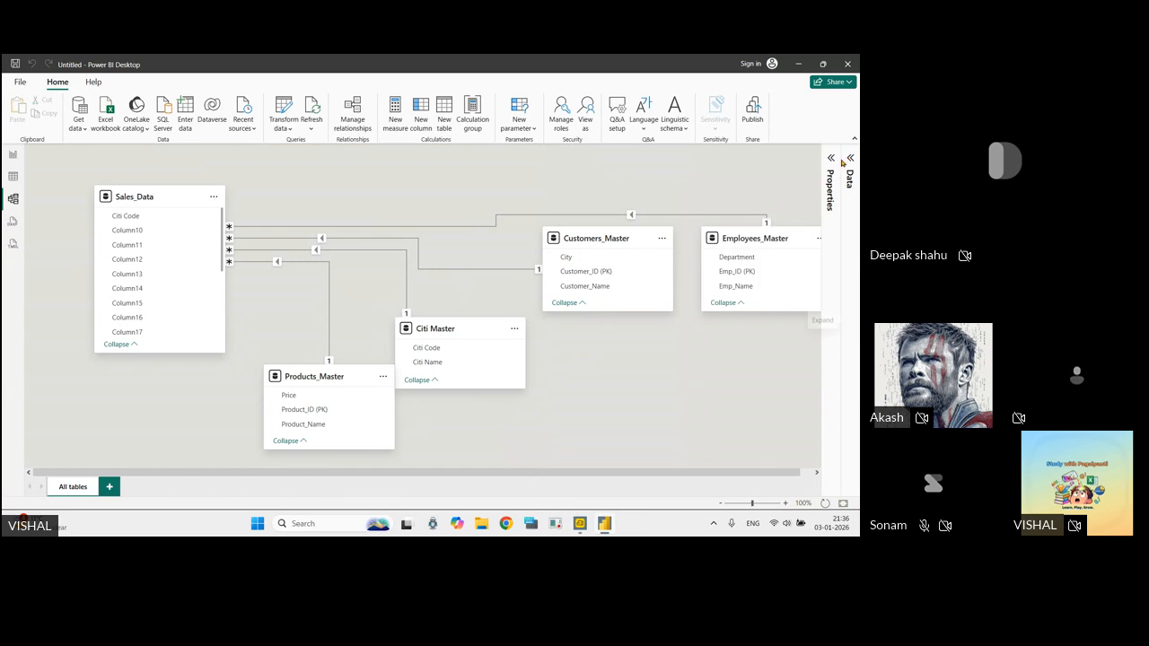
pyautogui.moveTo(616, 235); pyautogui.dragTo(313, 193)
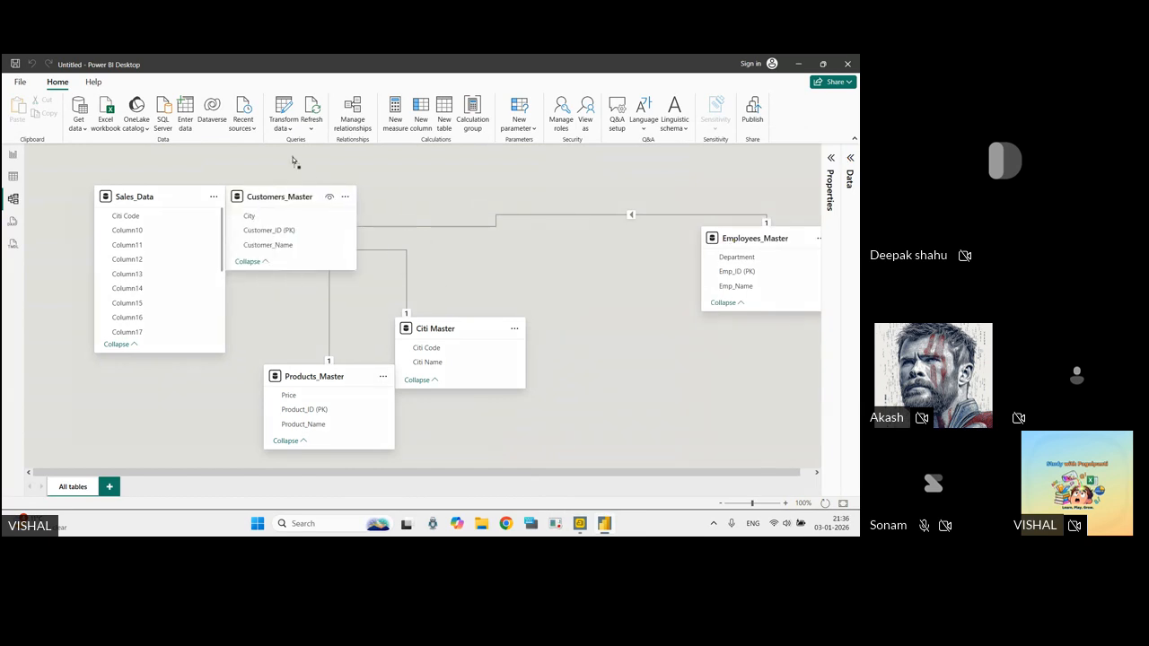
pyautogui.moveTo(168, 200); pyautogui.dragTo(495, 231)
pyautogui.moveTo(287, 199); pyautogui.dragTo(130, 199)
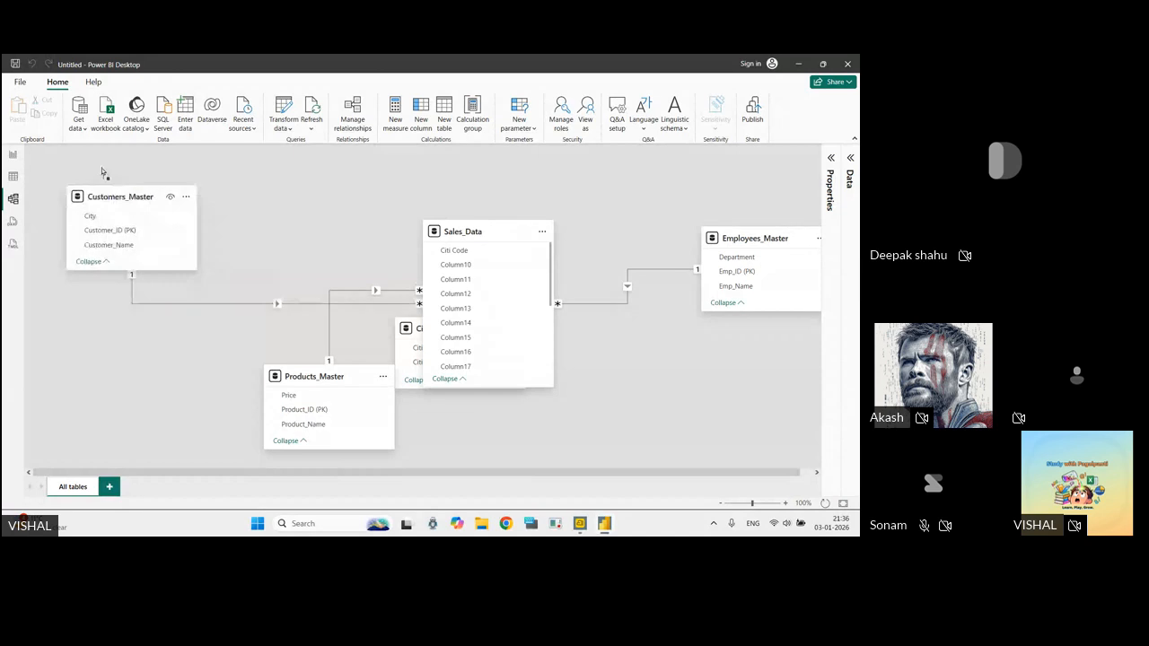
pyautogui.moveTo(328, 374); pyautogui.dragTo(161, 376)
pyautogui.moveTo(492, 235); pyautogui.dragTo(399, 186)
pyautogui.moveTo(494, 336); pyautogui.dragTo(577, 393)
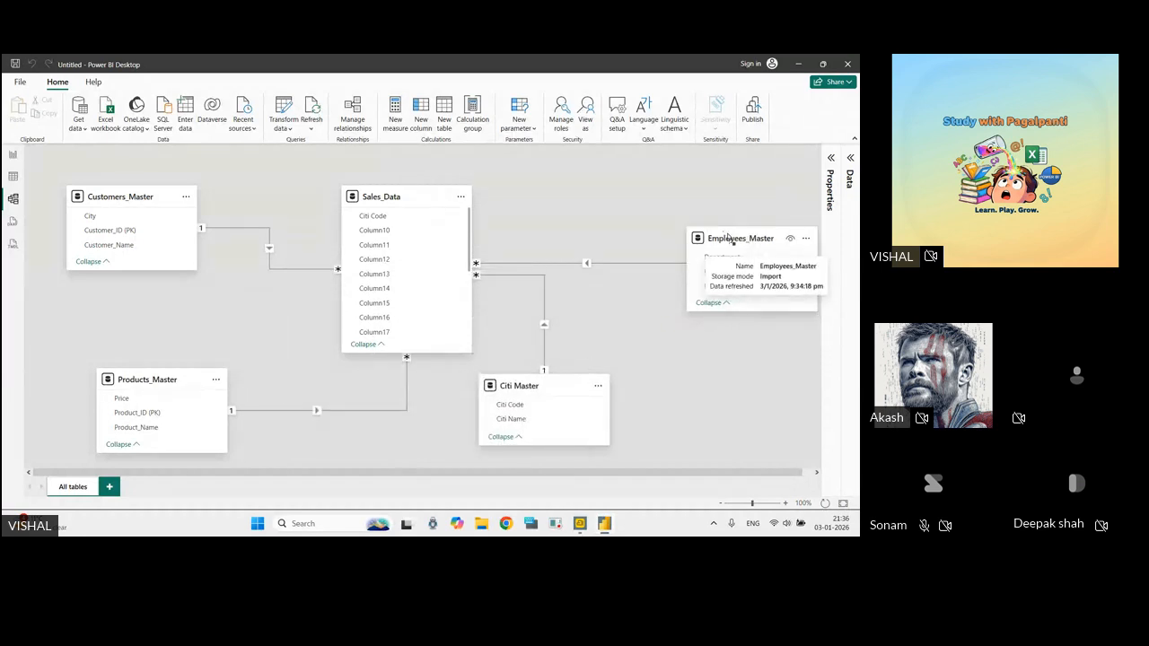
pyautogui.moveTo(728, 236); pyautogui.dragTo(625, 195)
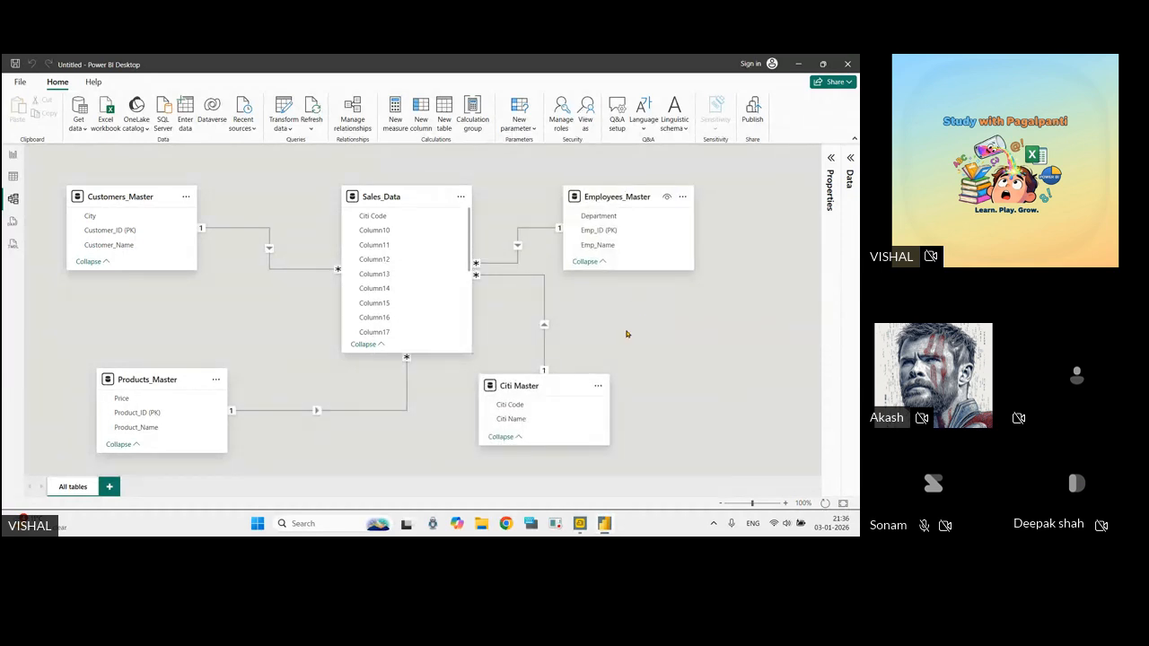
# Delete the relationship between Sales_Data and Citi Master, and shift the Citi Master table slightly.
pyautogui.rightClick(351, 412)
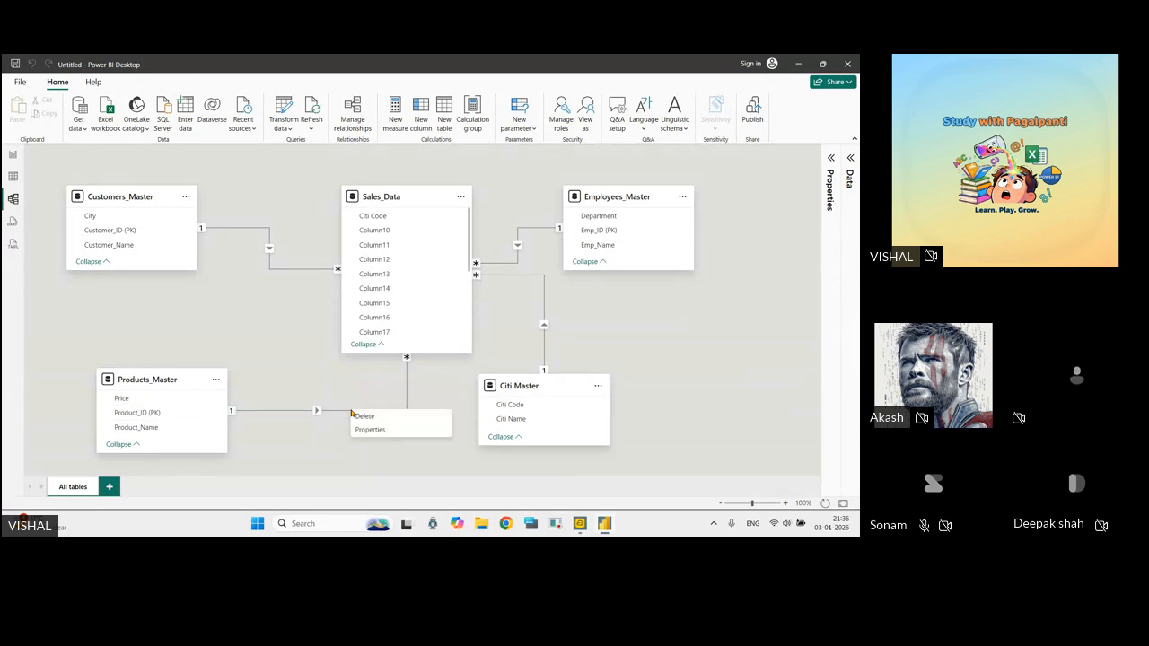
pyautogui.click(262, 232)
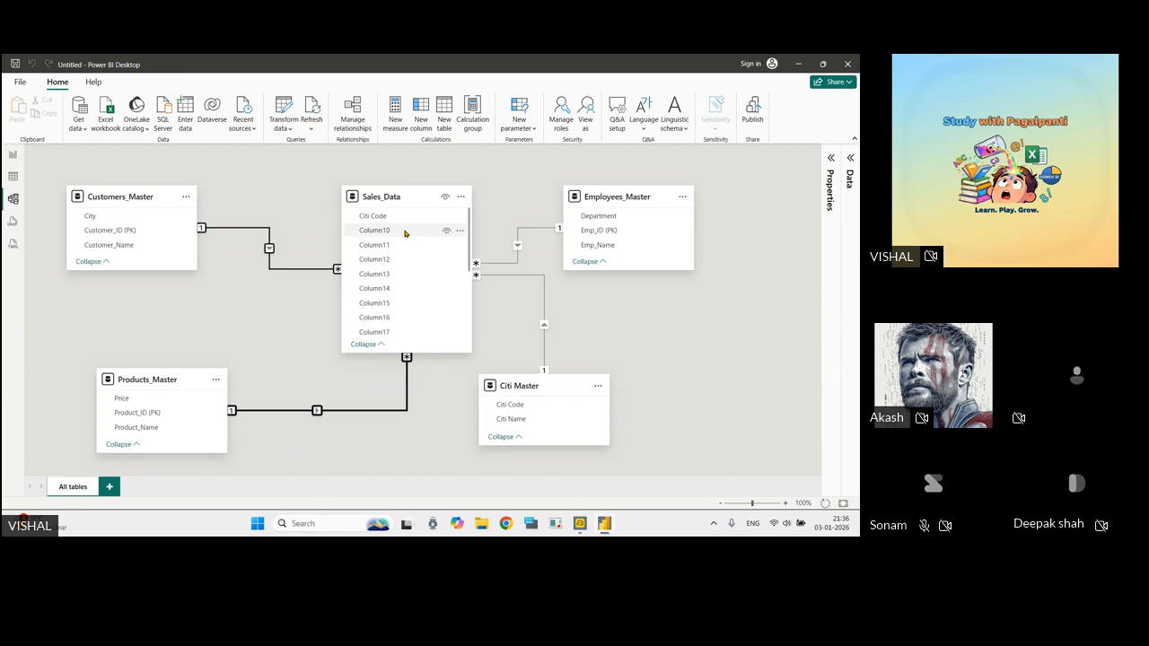
pyautogui.rightClick(544, 282)
pyautogui.click(556, 286)
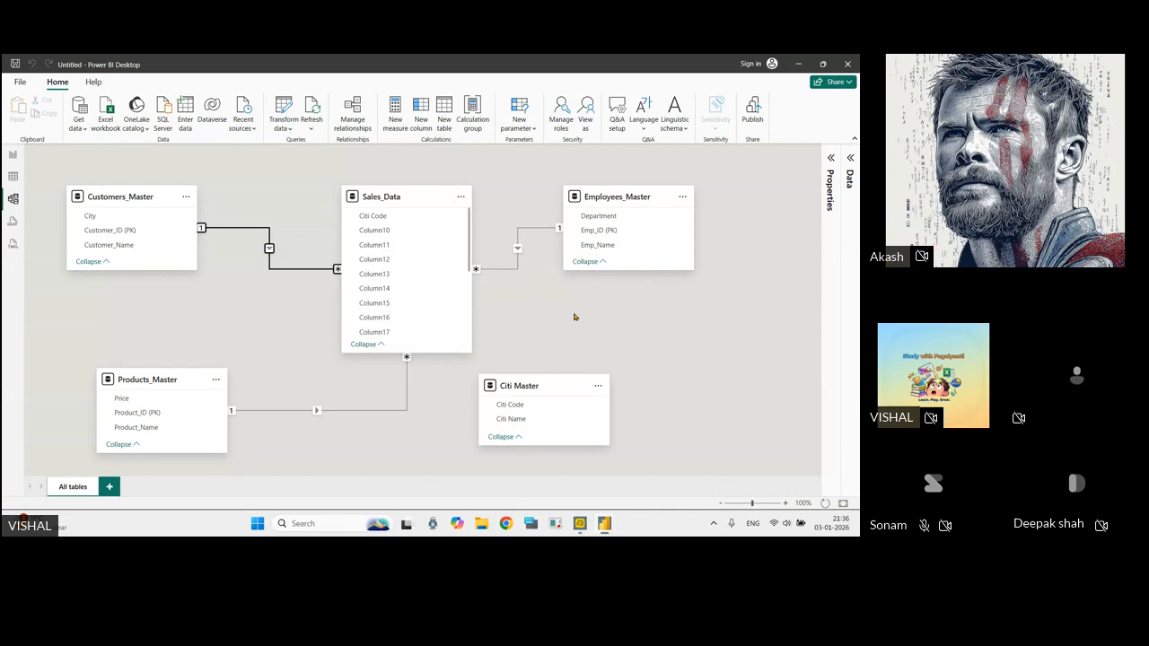
pyautogui.moveTo(551, 376); pyautogui.dragTo(567, 361)
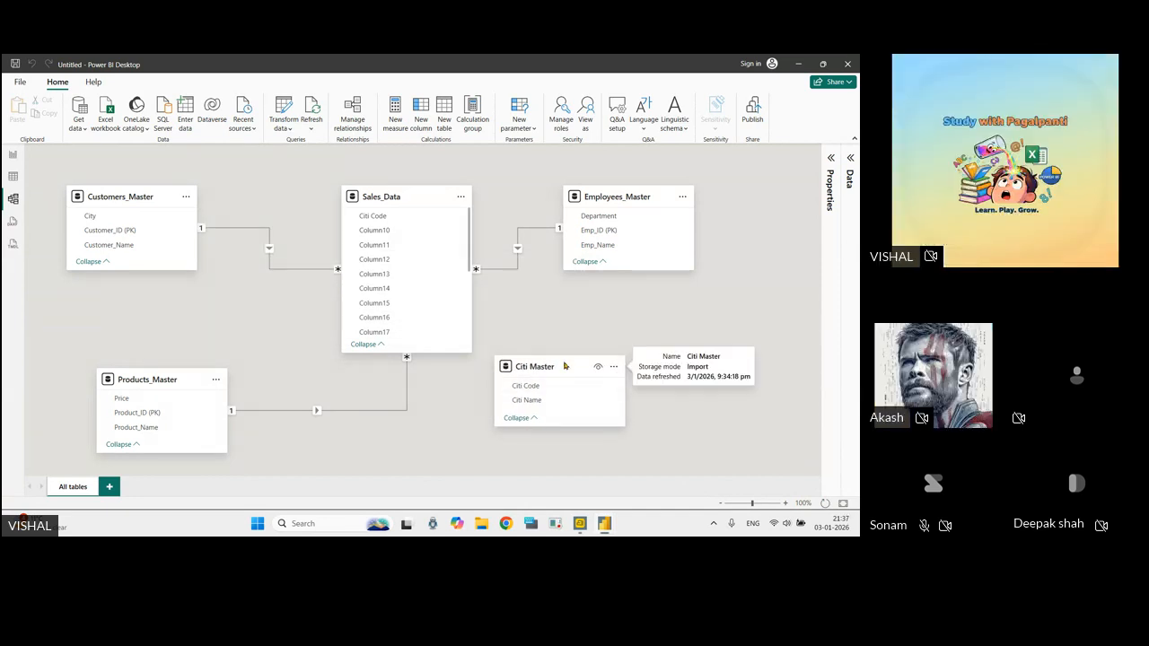
# Minimize Power BI Desktop and open "Sales Data for practice - Copy.xlsx" from the desktop's Practice data folder in Excel.
pyautogui.click(798, 63)
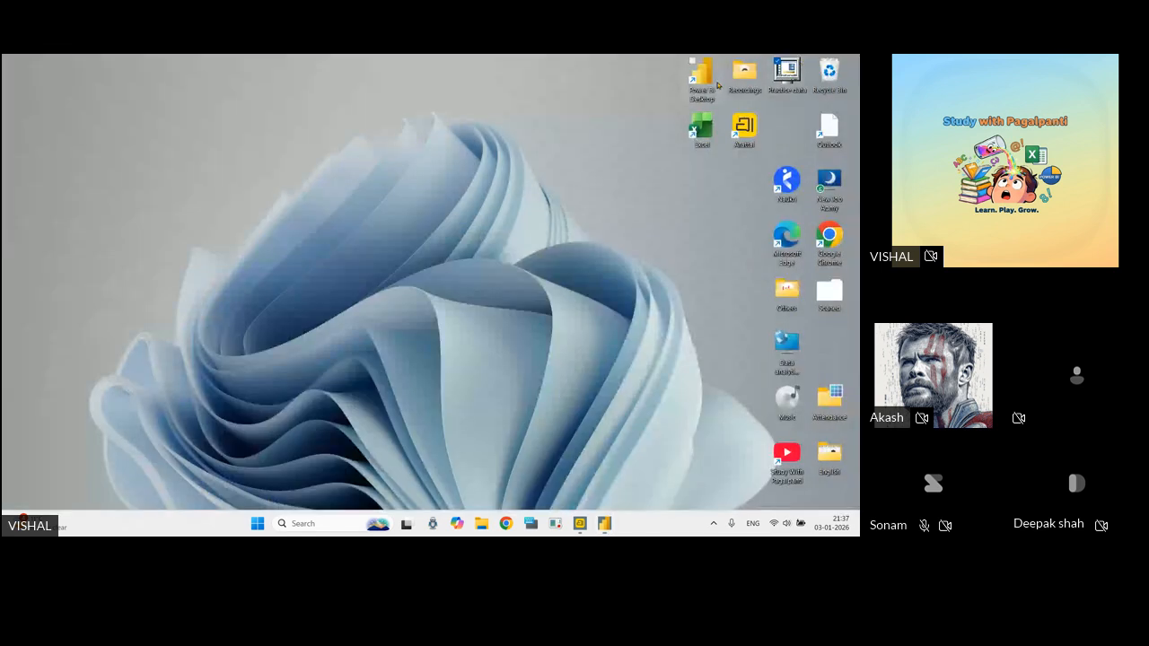
pyautogui.doubleClick(786, 74)
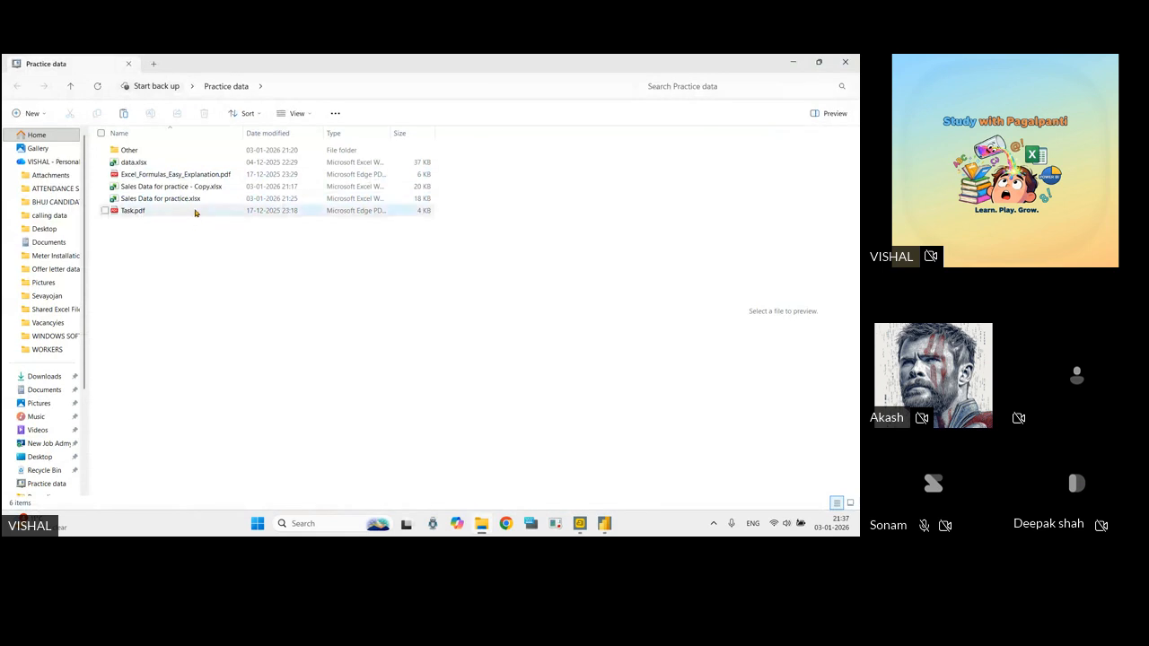
pyautogui.click(189, 188)
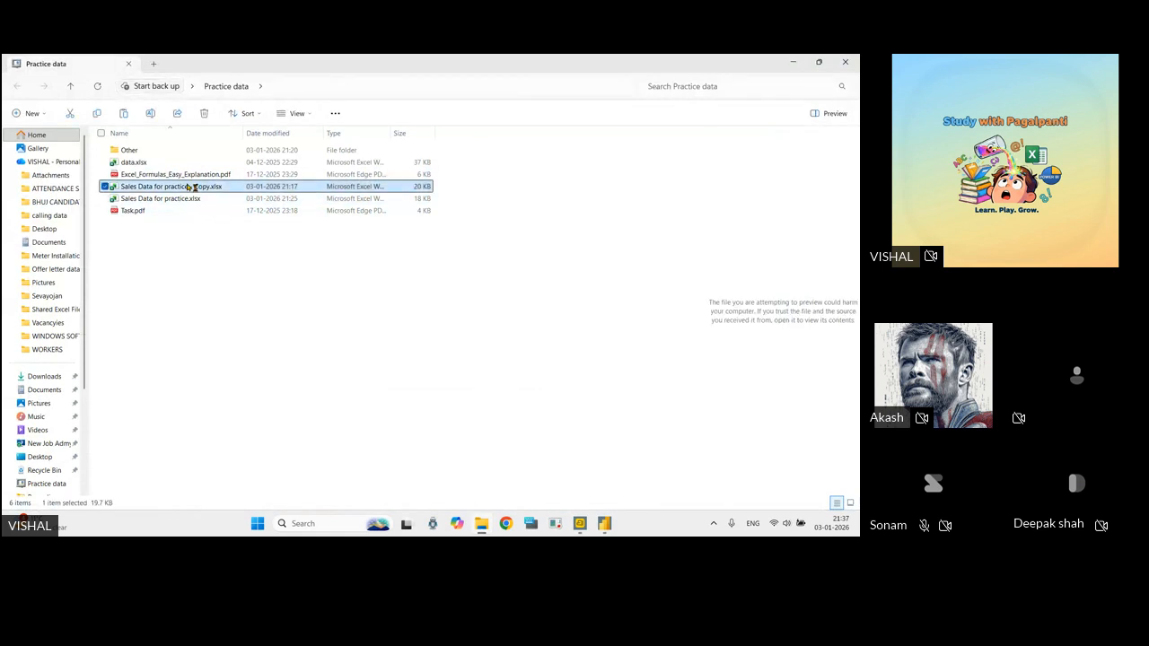
pyautogui.doubleClick(189, 187)
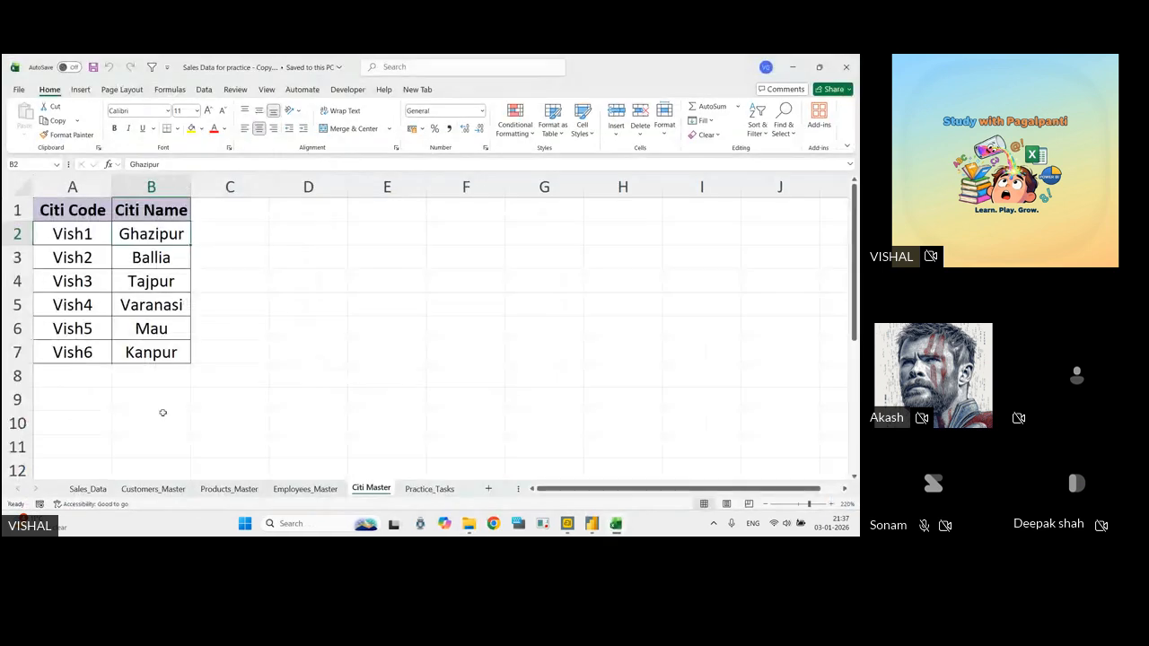
# Examine the Citi Code column and its repeated codes in the Sales_Data sheet.
pyautogui.click(88, 488)
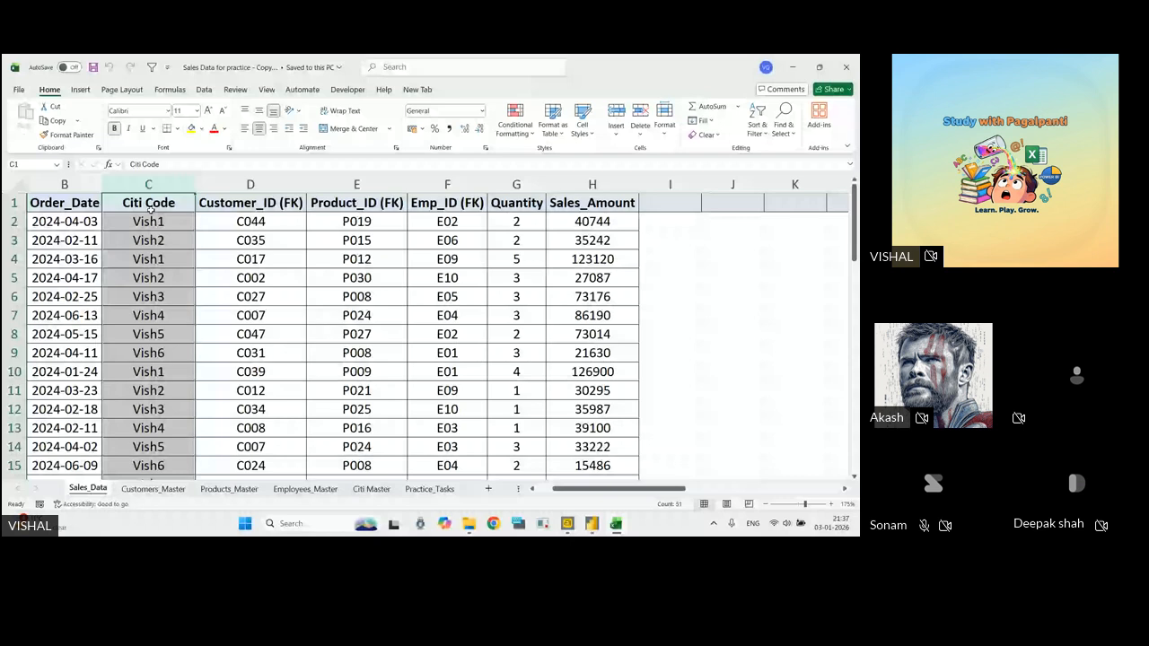
pyautogui.click(662, 222)
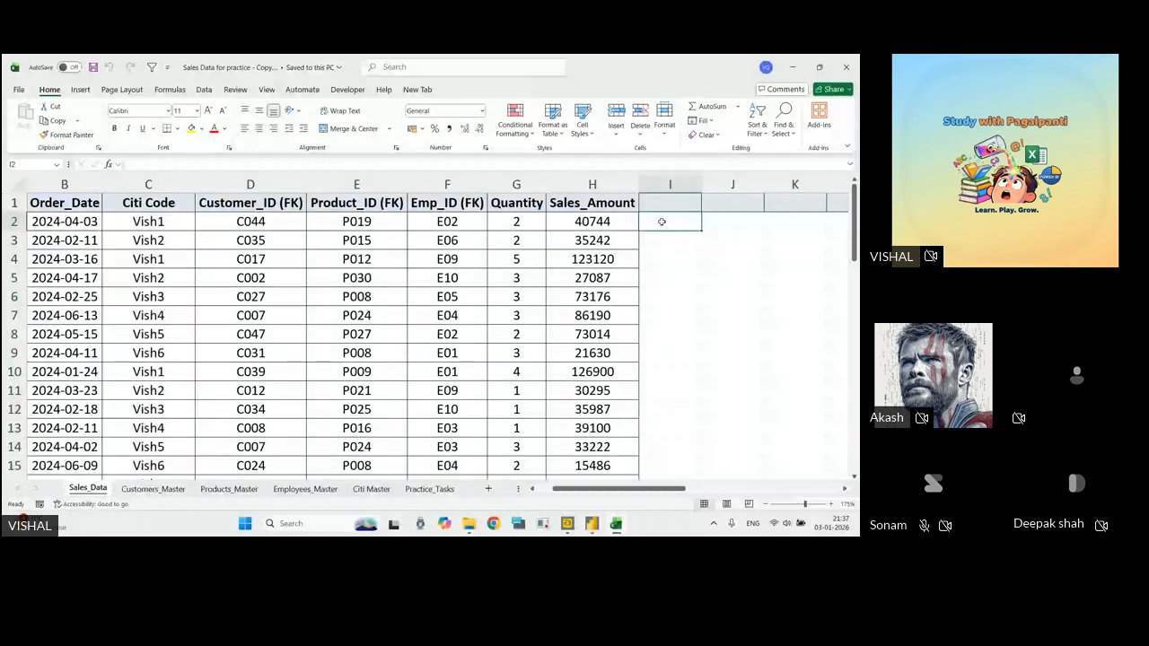
pyautogui.click(156, 258)
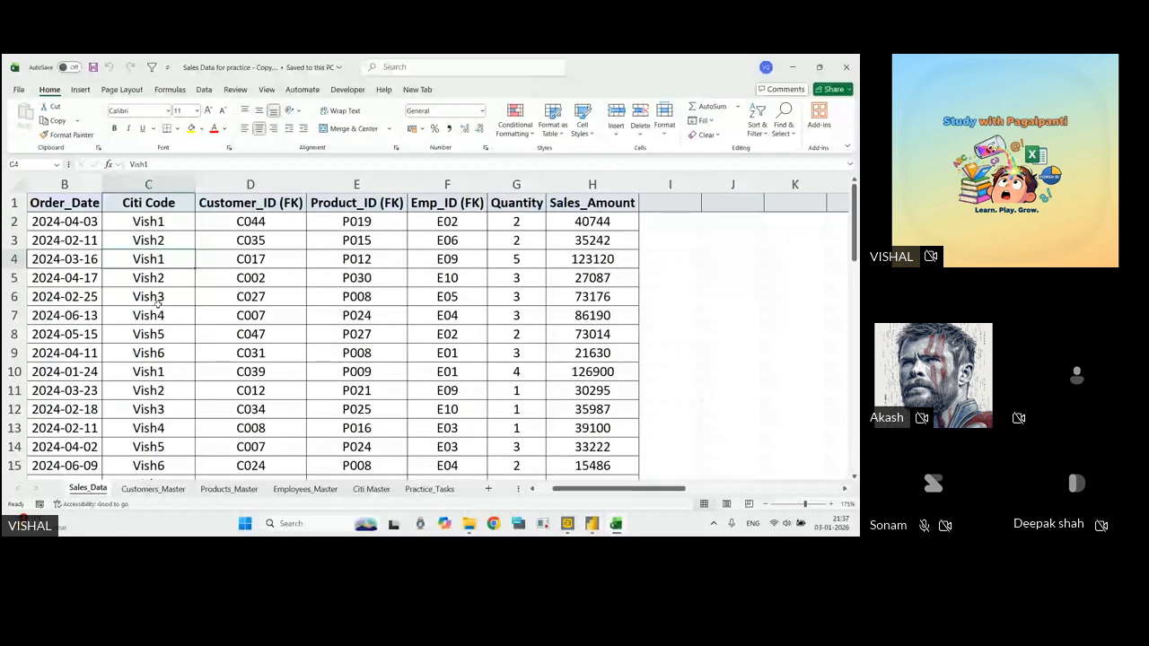
pyautogui.click(656, 221)
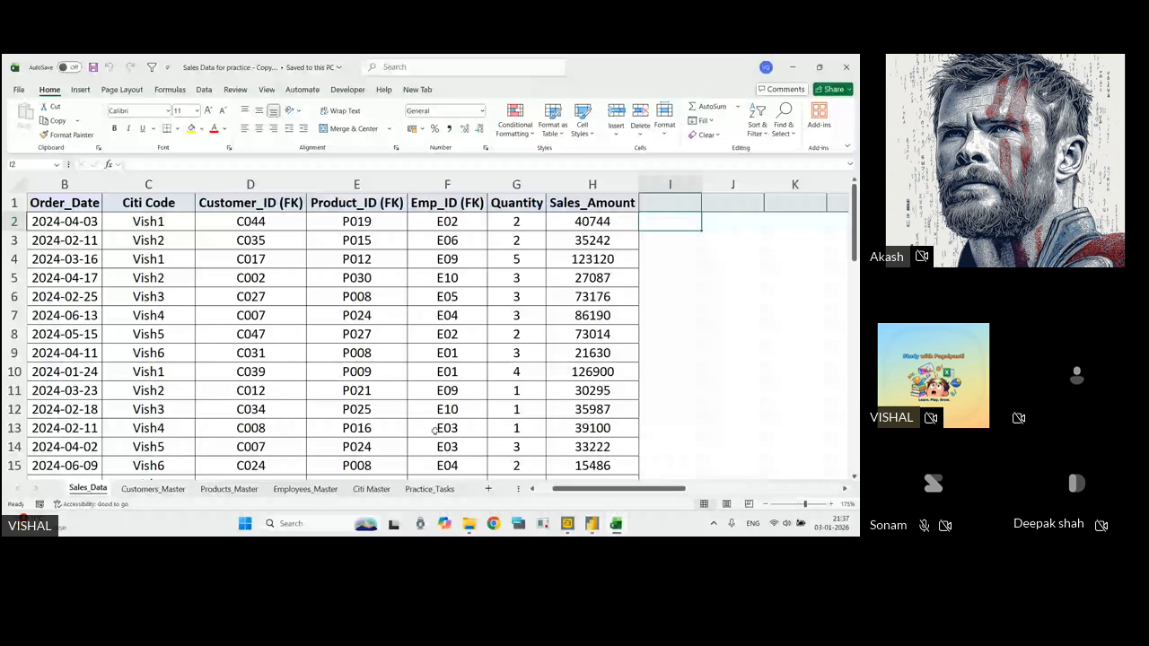
# Compare the Citi Code columns of the Citi Master and Sales_Data sheets, including the city name belonging to each code.
pyautogui.click(371, 489)
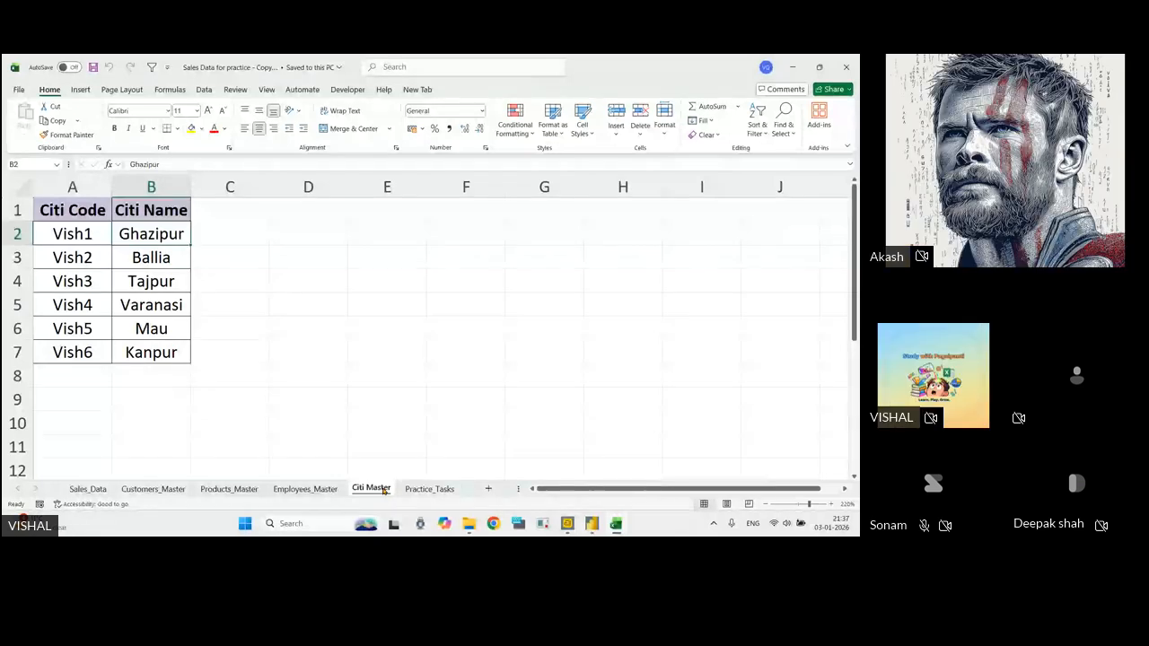
pyautogui.click(71, 187)
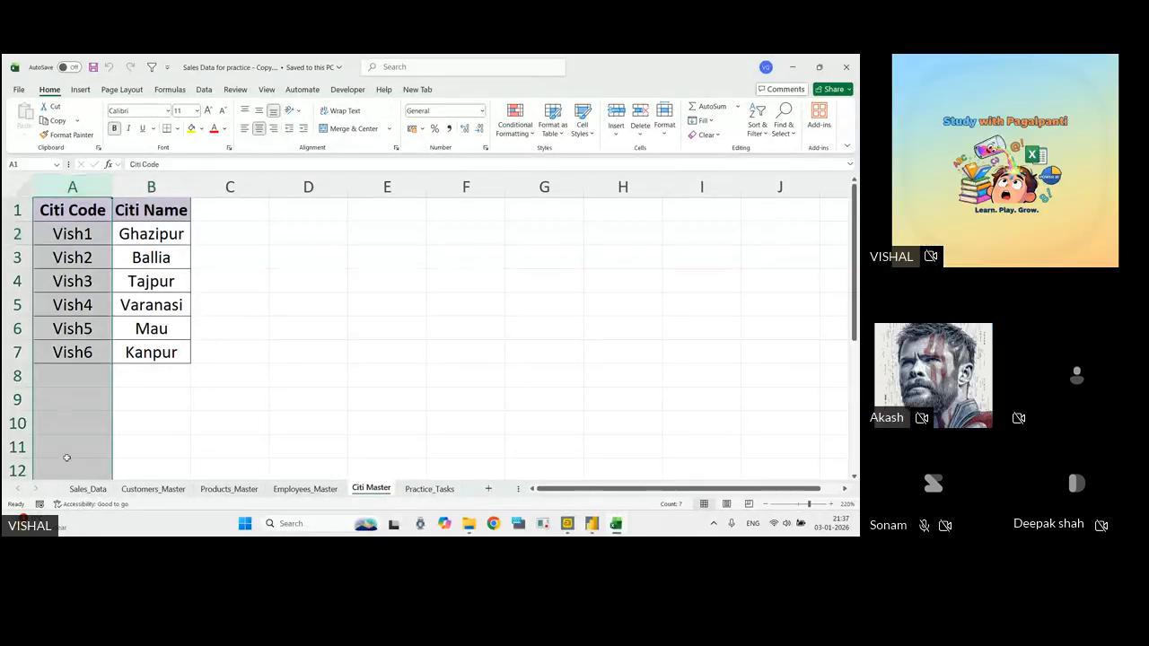
pyautogui.click(86, 489)
pyautogui.click(155, 184)
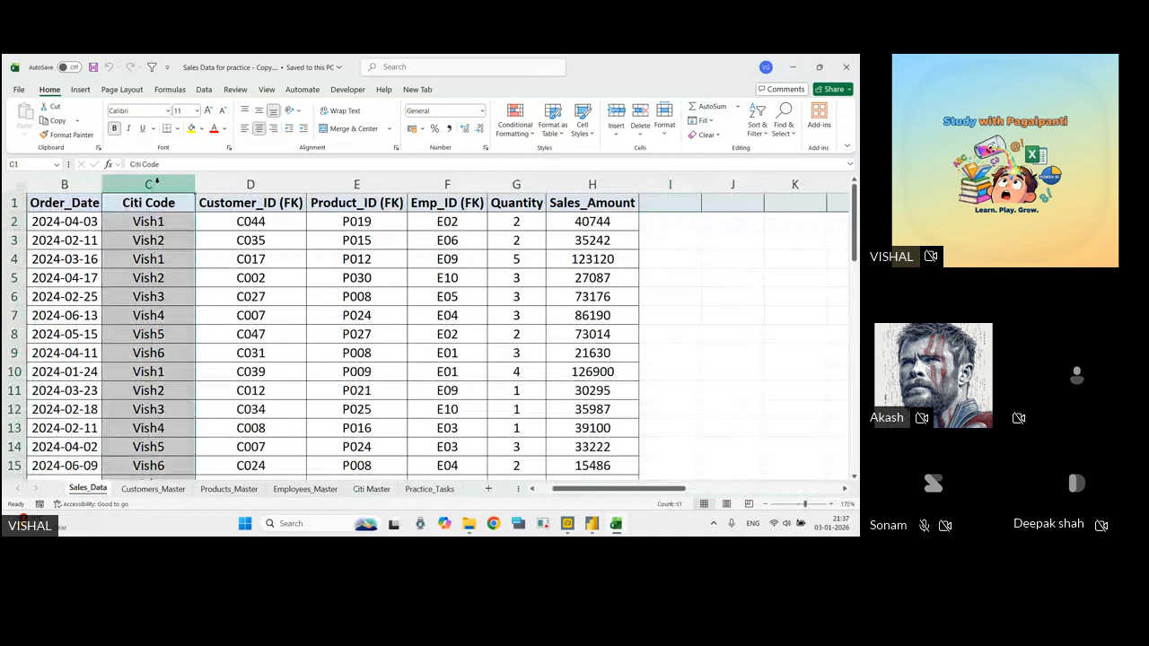
pyautogui.click(149, 221)
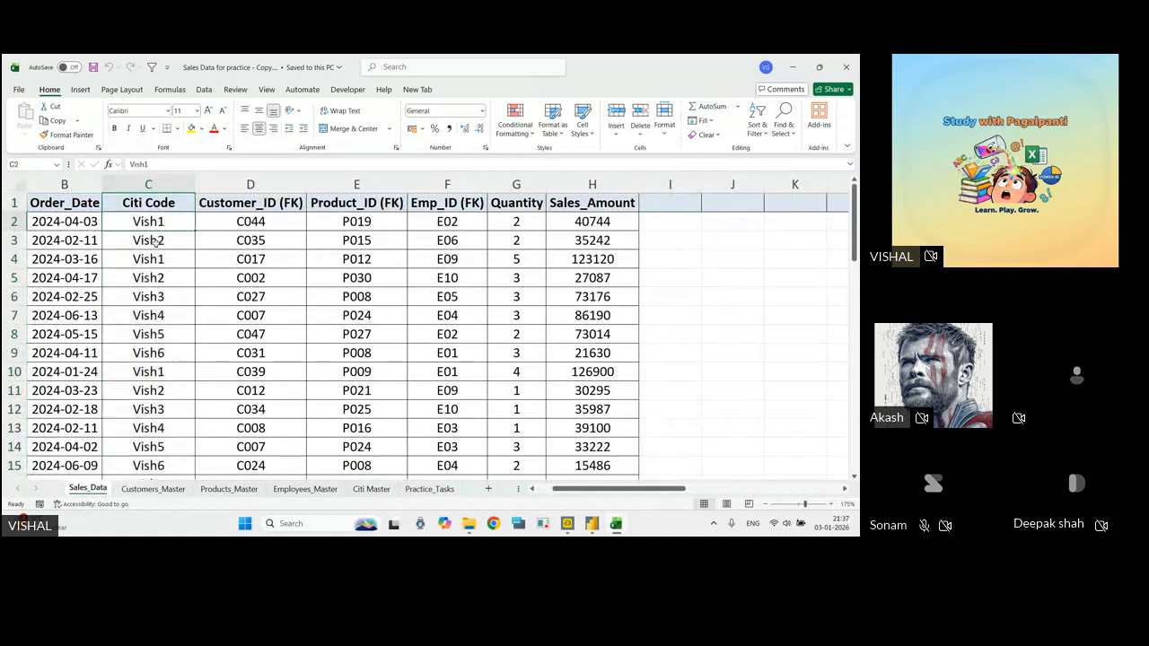
pyautogui.moveTo(169, 243); pyautogui.dragTo(146, 354)
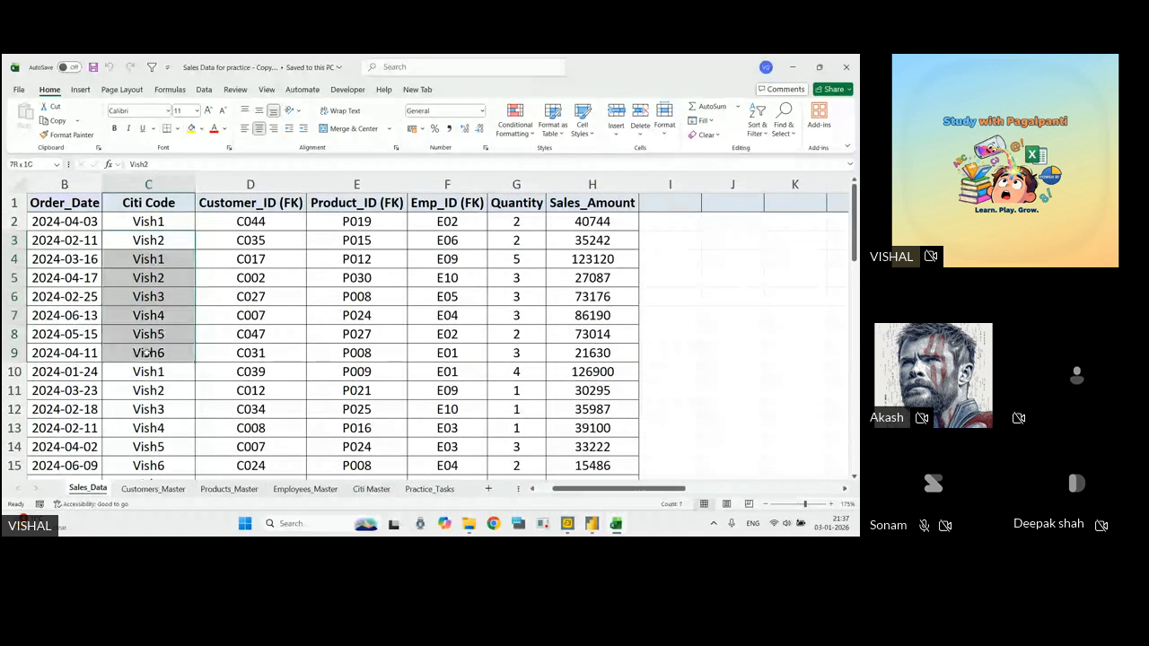
pyautogui.click(371, 489)
pyautogui.moveTo(71, 236); pyautogui.dragTo(70, 308)
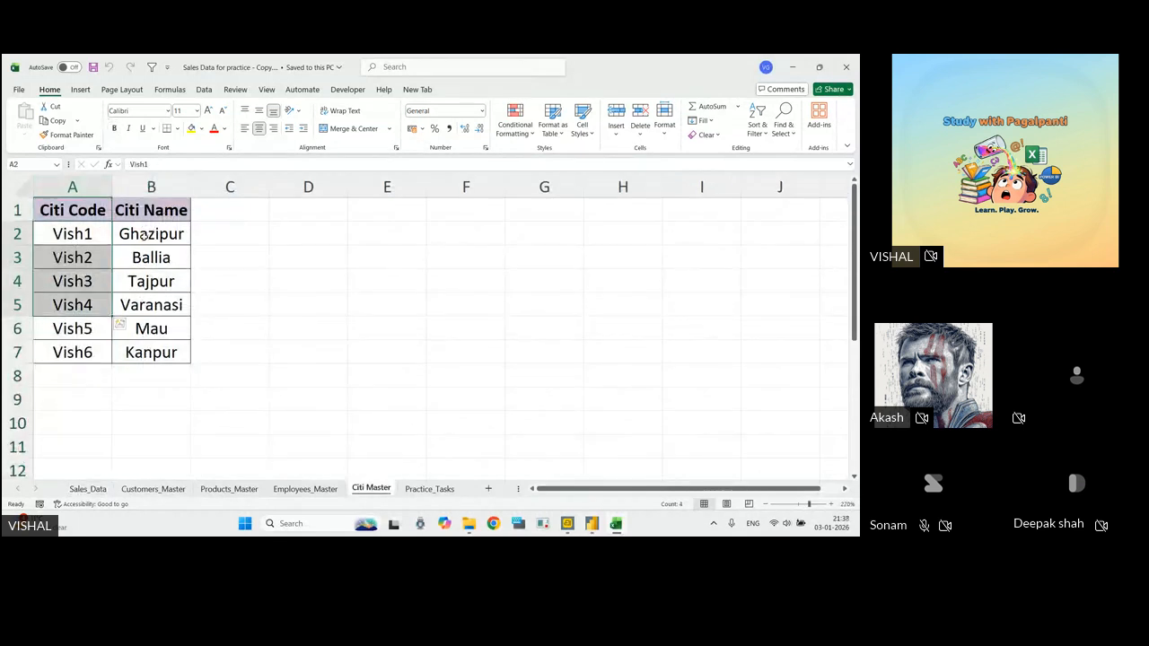
pyautogui.moveTo(150, 237); pyautogui.dragTo(320, 236)
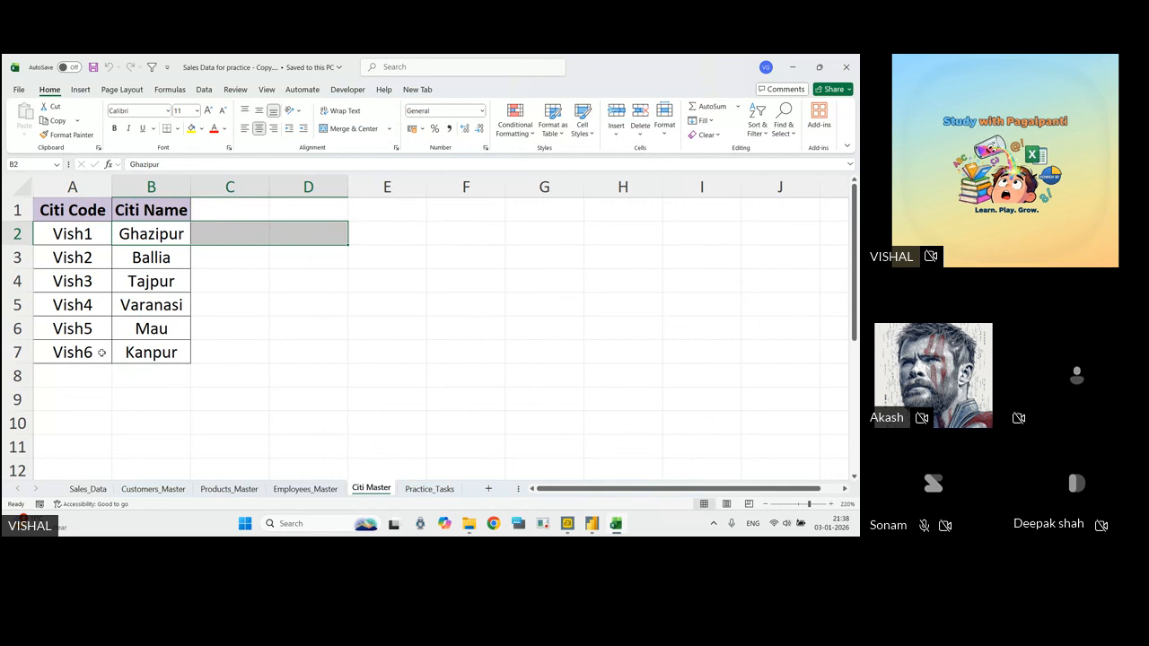
pyautogui.moveTo(77, 232); pyautogui.dragTo(74, 305)
pyautogui.click(69, 235)
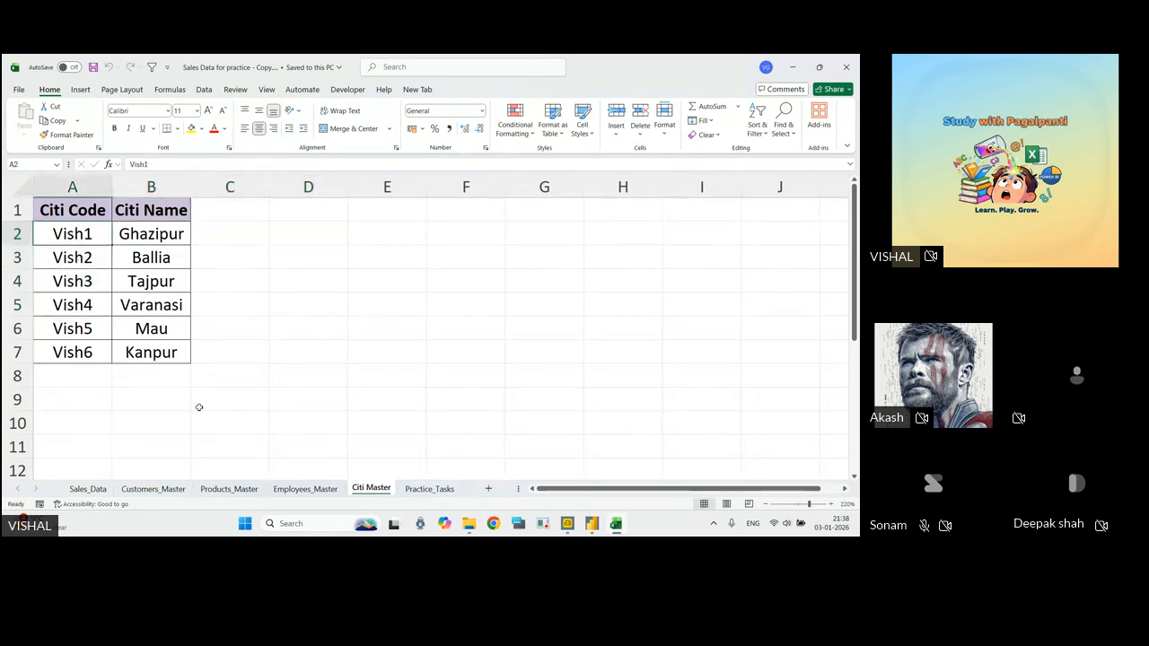
# Compare the Customer_ID (FK) column in Sales_Data with the Customer_ID (PK) column in Customers_Master.
pyautogui.click(94, 490)
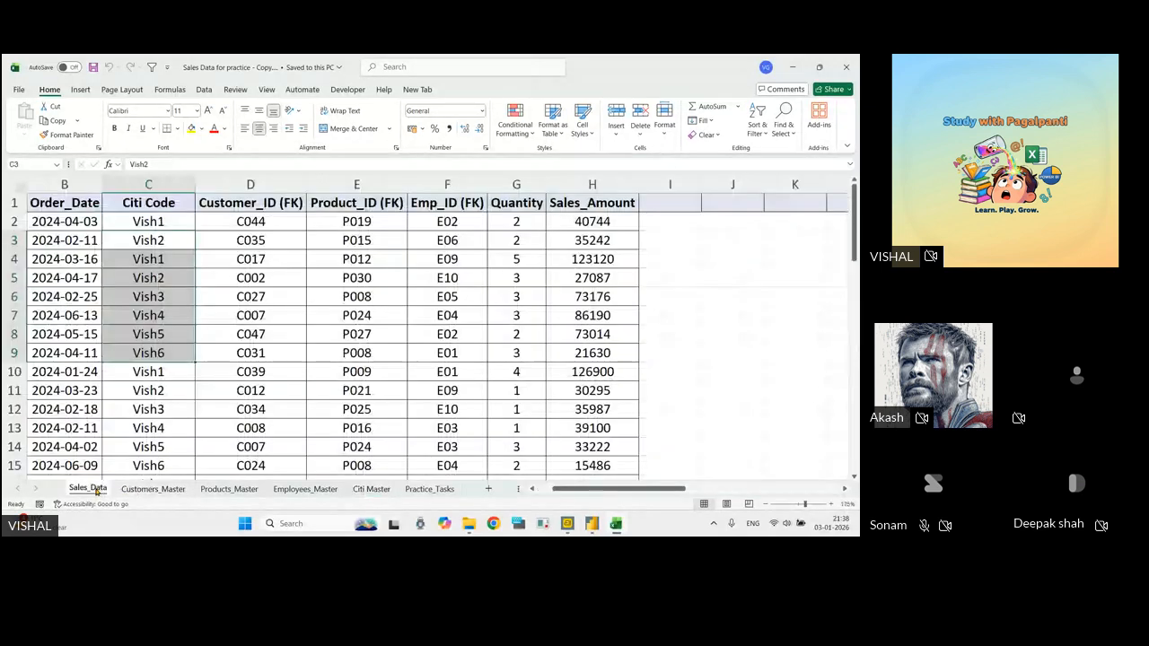
pyautogui.click(250, 224)
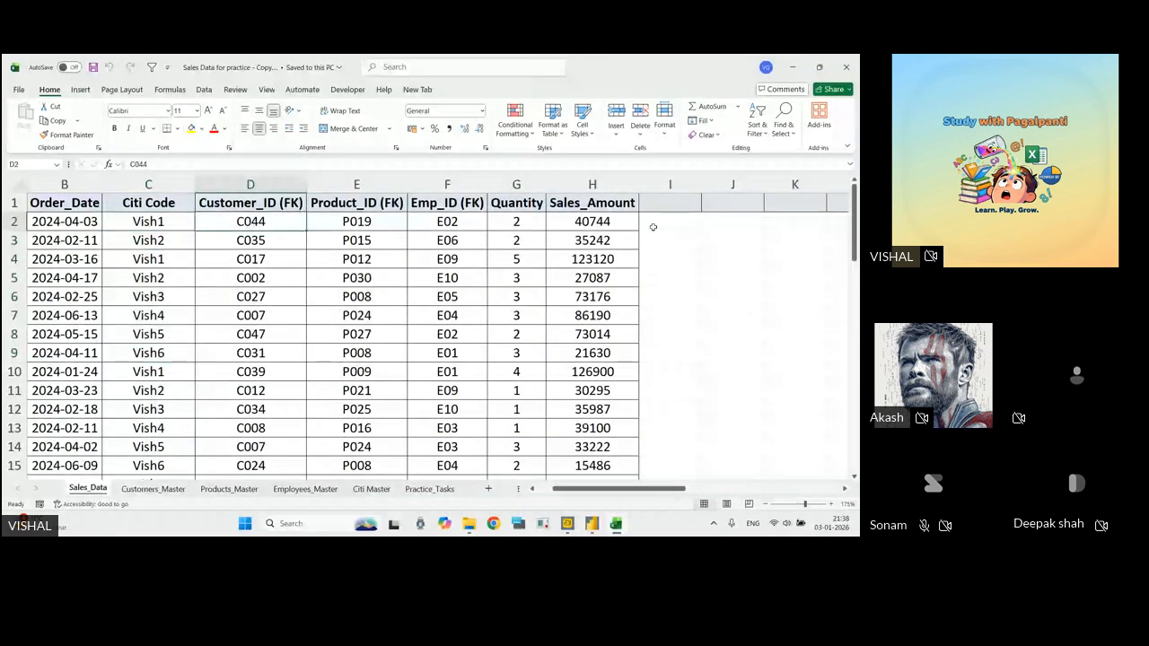
pyautogui.click(657, 223)
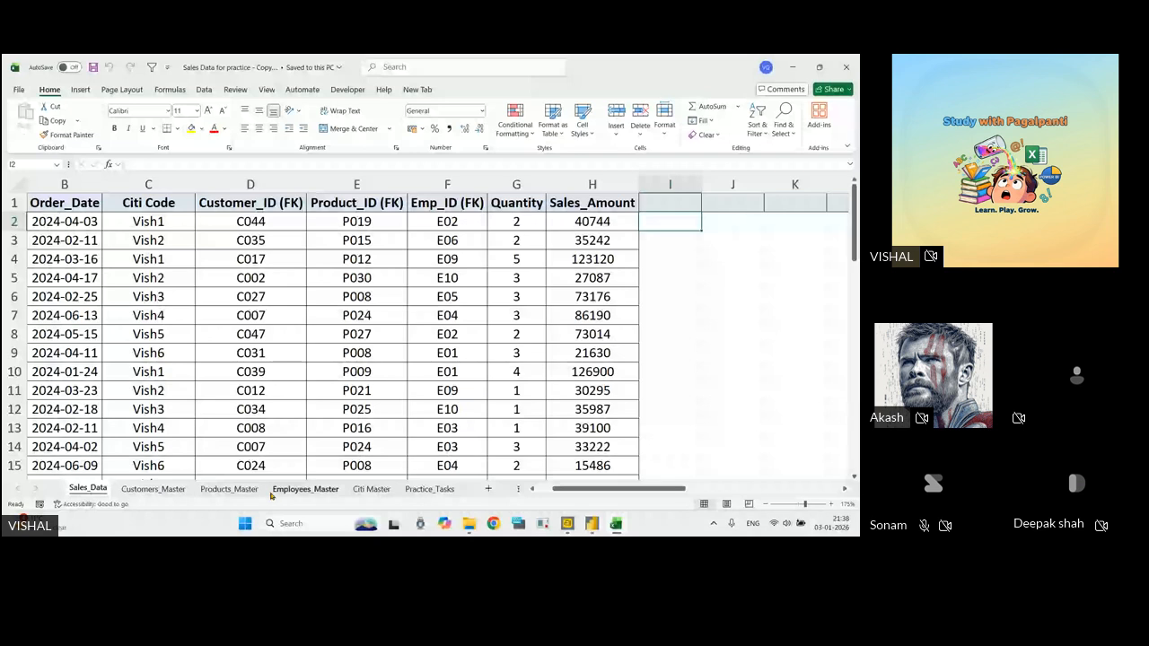
pyautogui.click(154, 489)
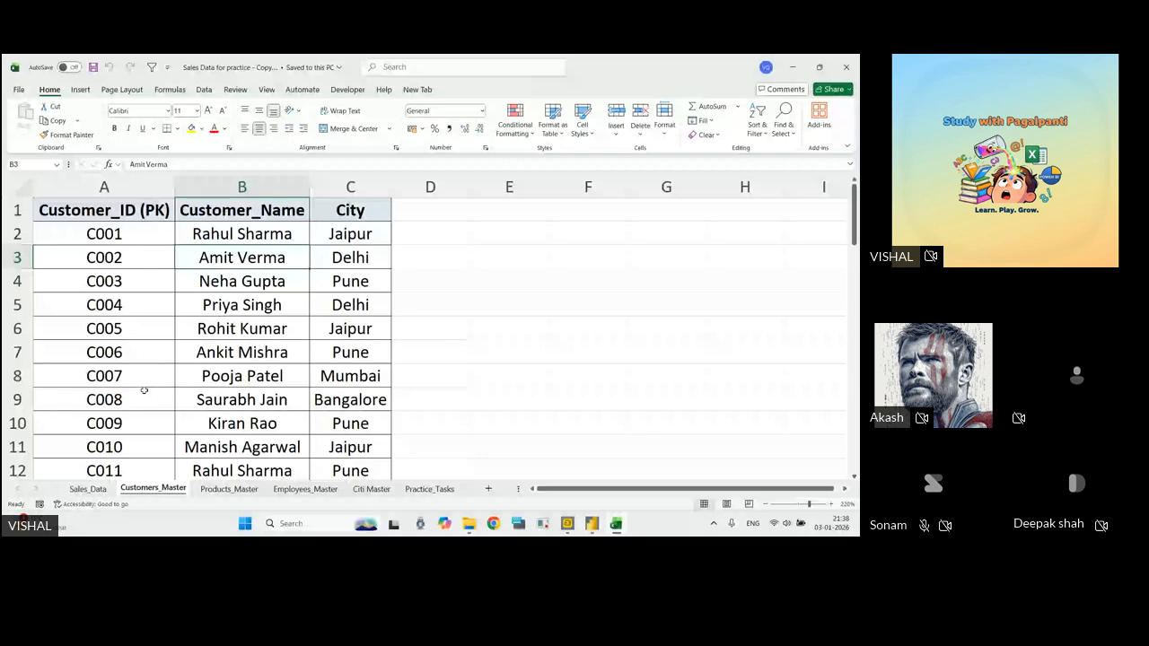
pyautogui.hotkey('ctrl', 'pageup')
pyautogui.moveTo(251, 221); pyautogui.dragTo(240, 374)
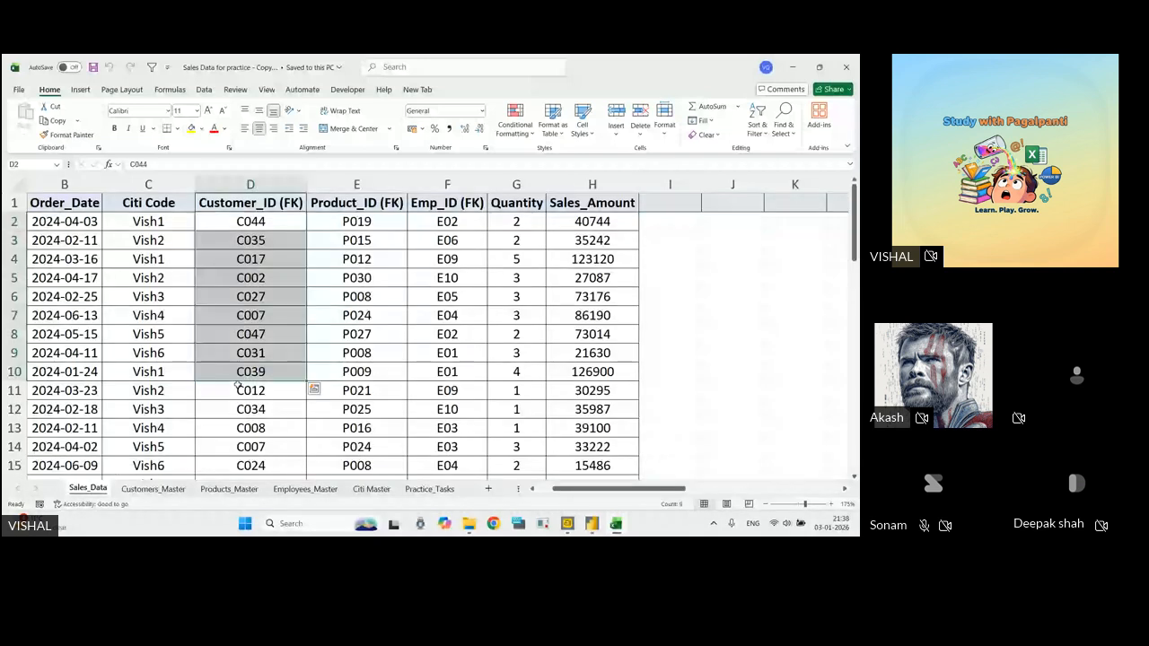
pyautogui.hotkey('ctrl', 'pagedown')
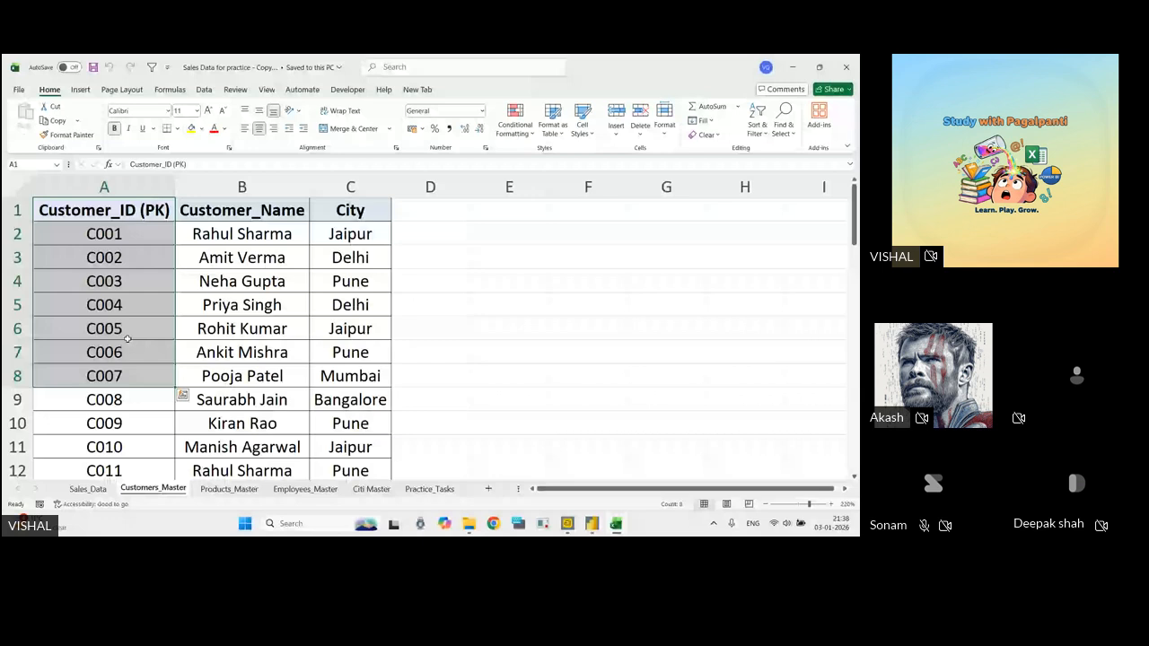
pyautogui.click(119, 376)
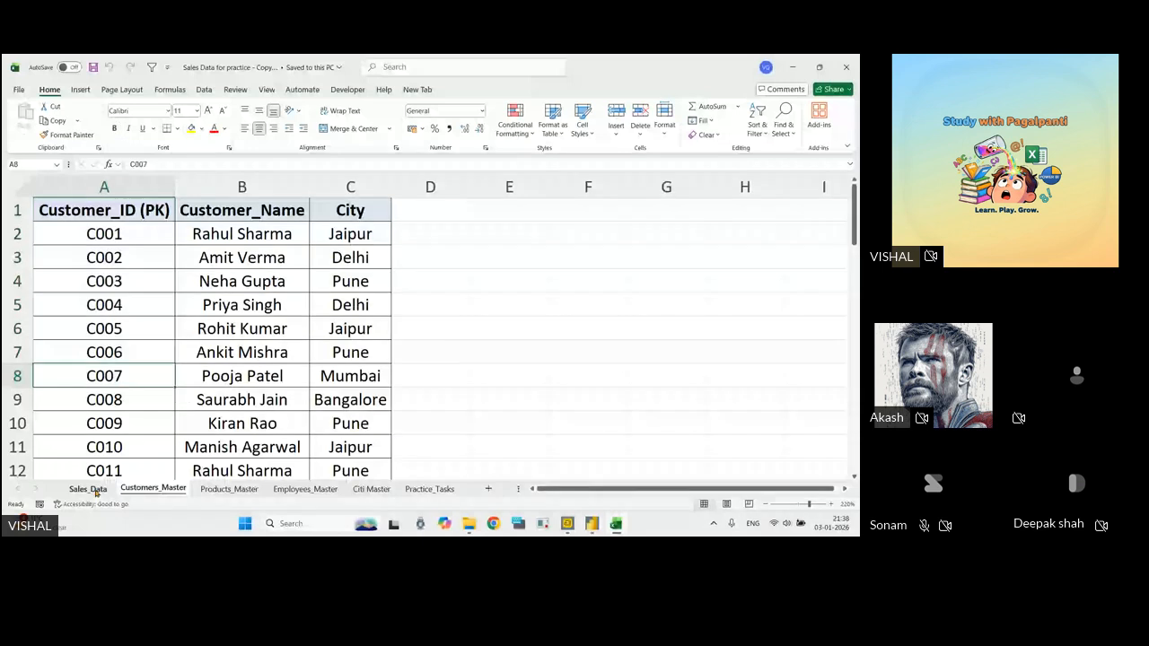
# Compare the Product_ID (PK) column in Products_Master with the Product_ID (FK) column in Sales_Data.
pyautogui.hotkey('ctrl', 'pagedown')
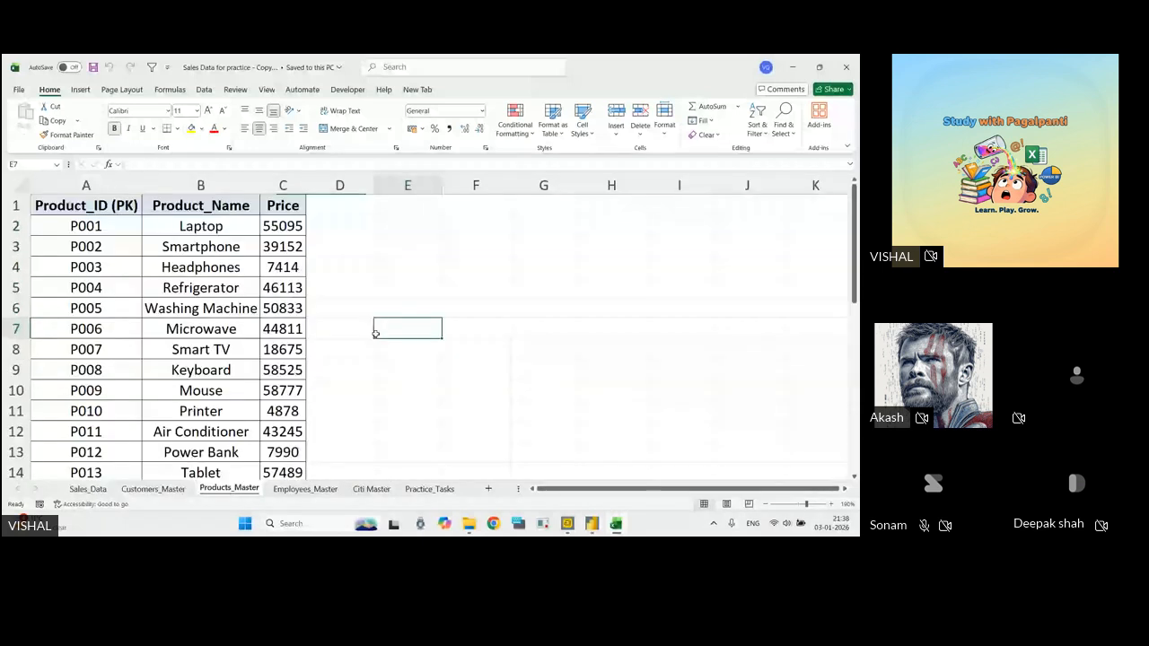
pyautogui.moveTo(86, 226); pyautogui.dragTo(86, 391)
pyautogui.click(93, 489)
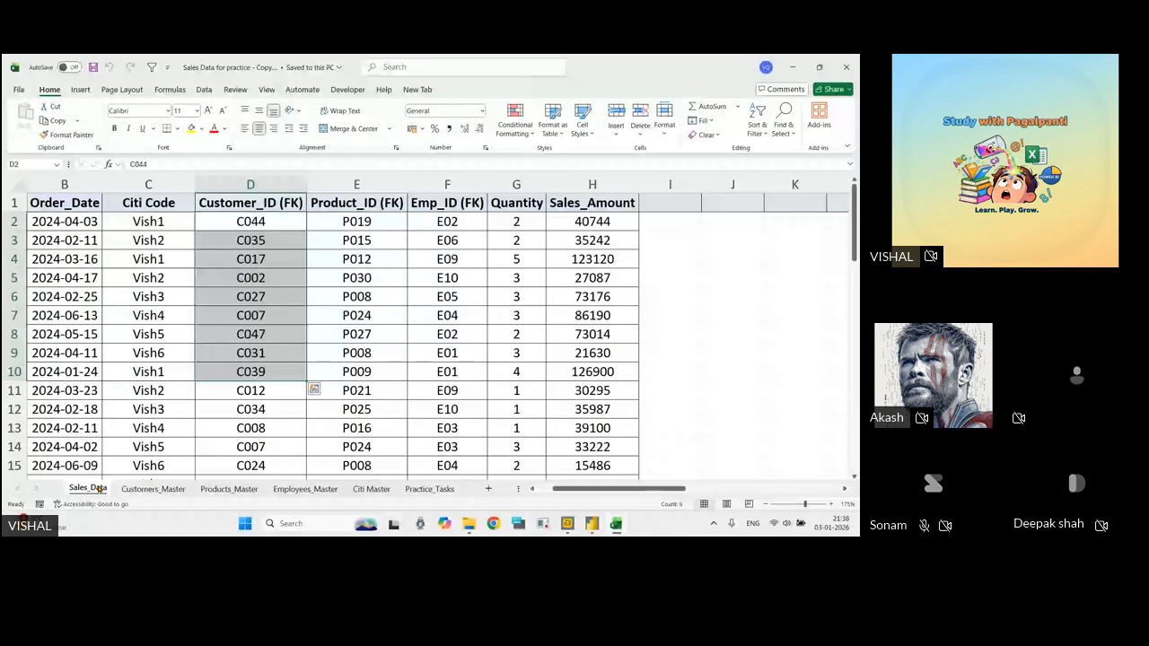
pyautogui.moveTo(356, 222); pyautogui.dragTo(377, 337)
pyautogui.click(229, 488)
pyautogui.moveTo(86, 226); pyautogui.dragTo(96, 411)
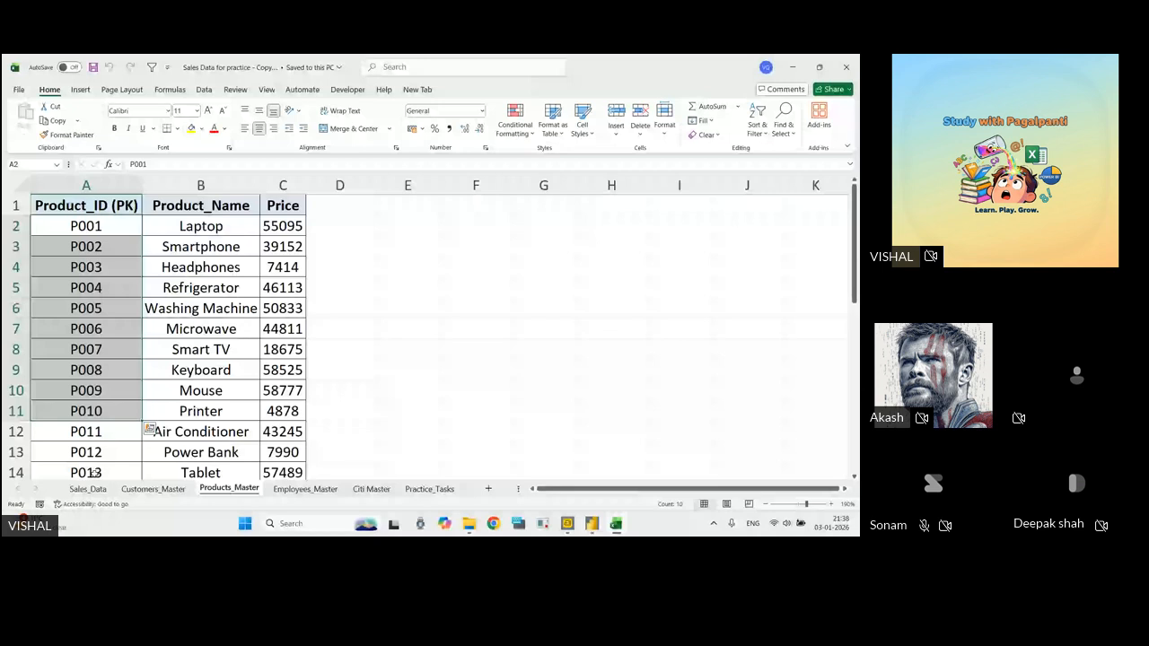
# Check the Citi Code values in the Sales_Data sheet against the codes listed in the Citi Master sheet.
pyautogui.click(88, 488)
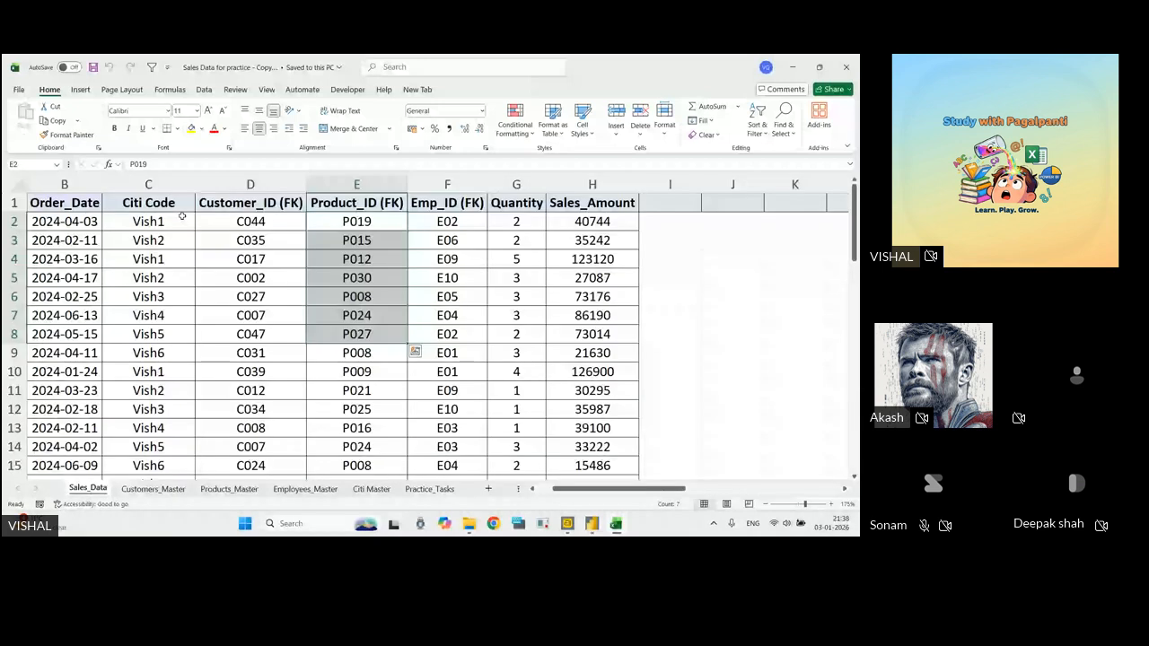
pyautogui.moveTo(181, 216); pyautogui.dragTo(180, 353)
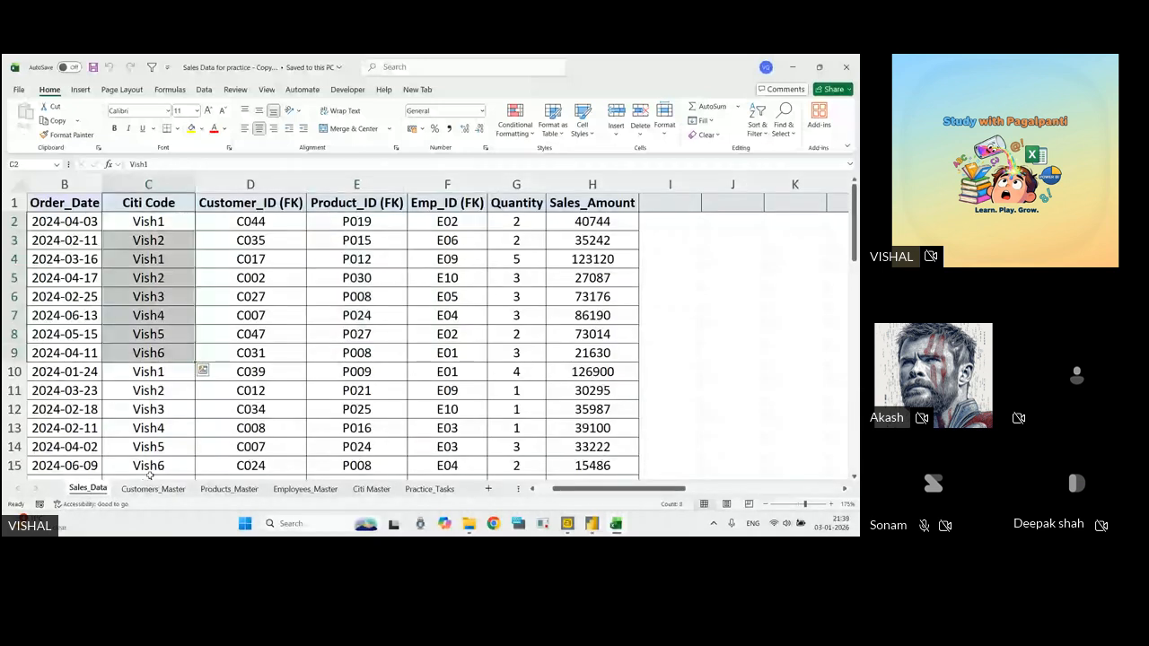
pyautogui.click(371, 489)
pyautogui.moveTo(73, 234); pyautogui.dragTo(72, 328)
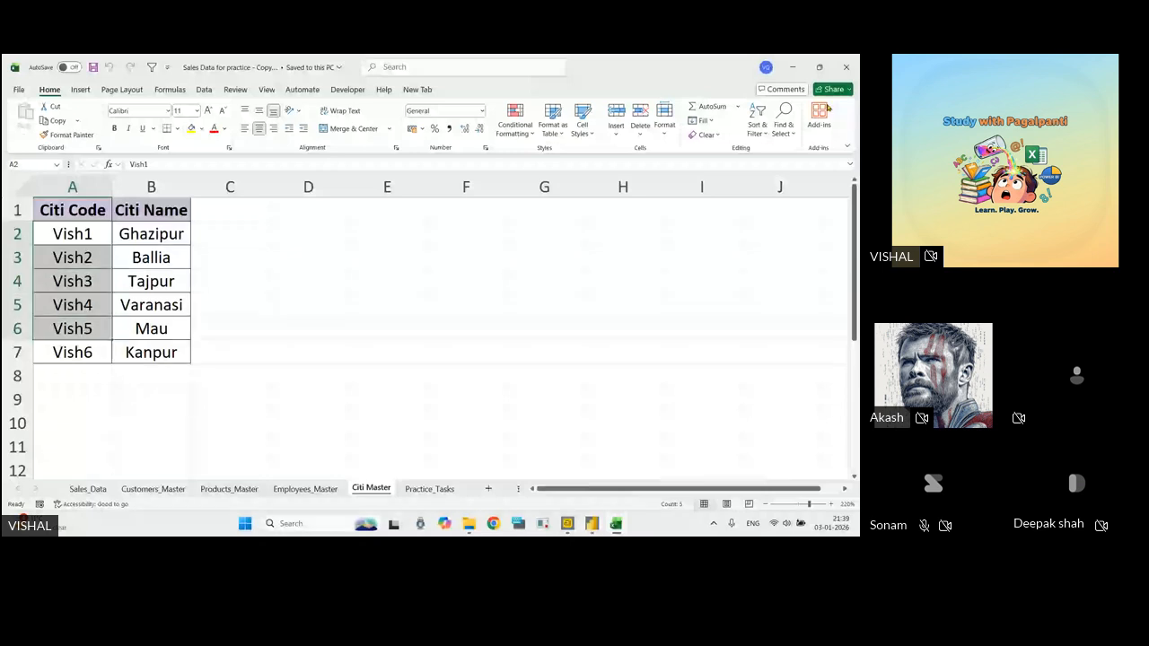
# Switch to Power BI Desktop, move the Citi Master table slightly up in the model diagram, and highlight its Citi Code and Citi Name fields.
pyautogui.click(792, 68)
pyautogui.click(792, 63)
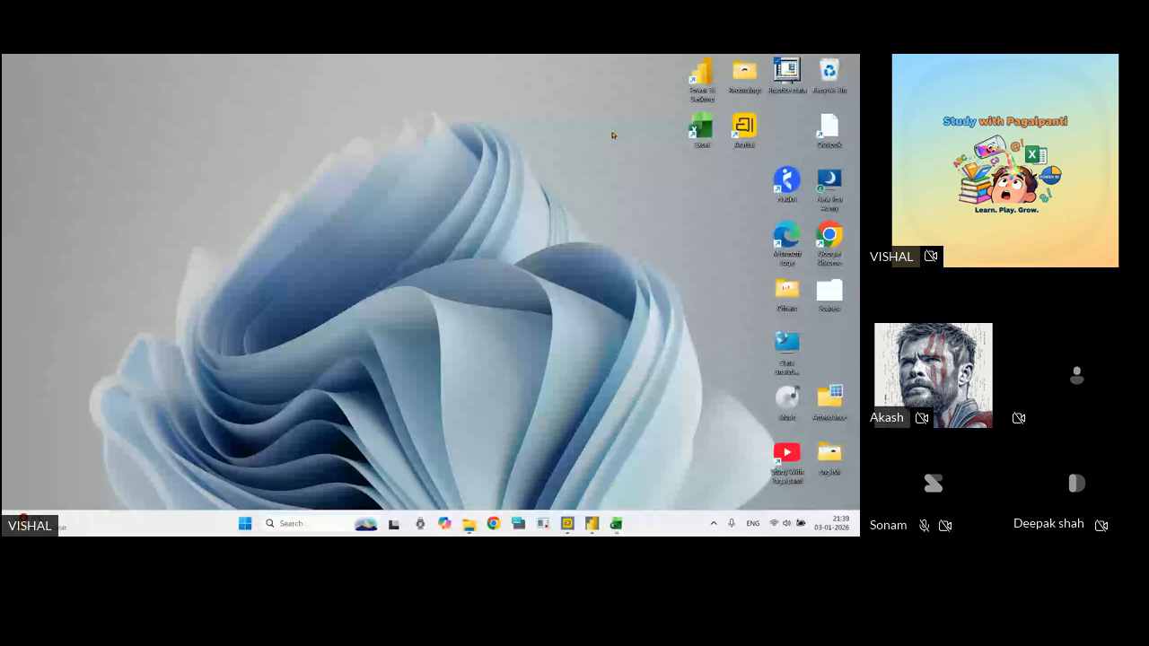
pyautogui.click(591, 523)
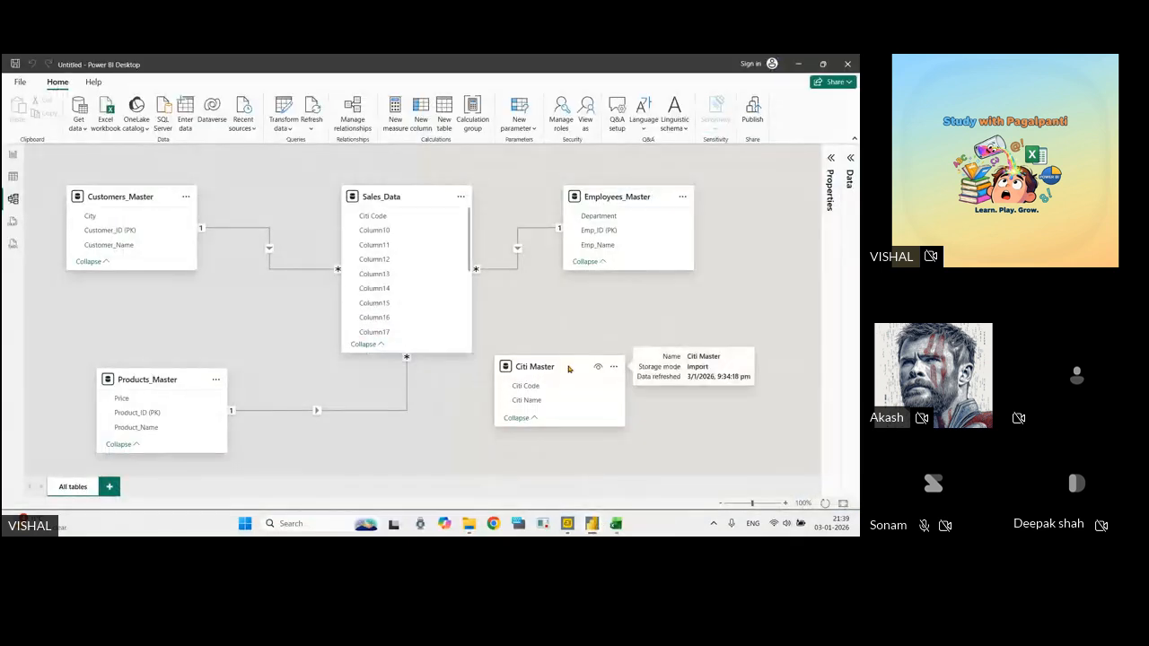
pyautogui.moveTo(568, 368); pyautogui.dragTo(579, 354)
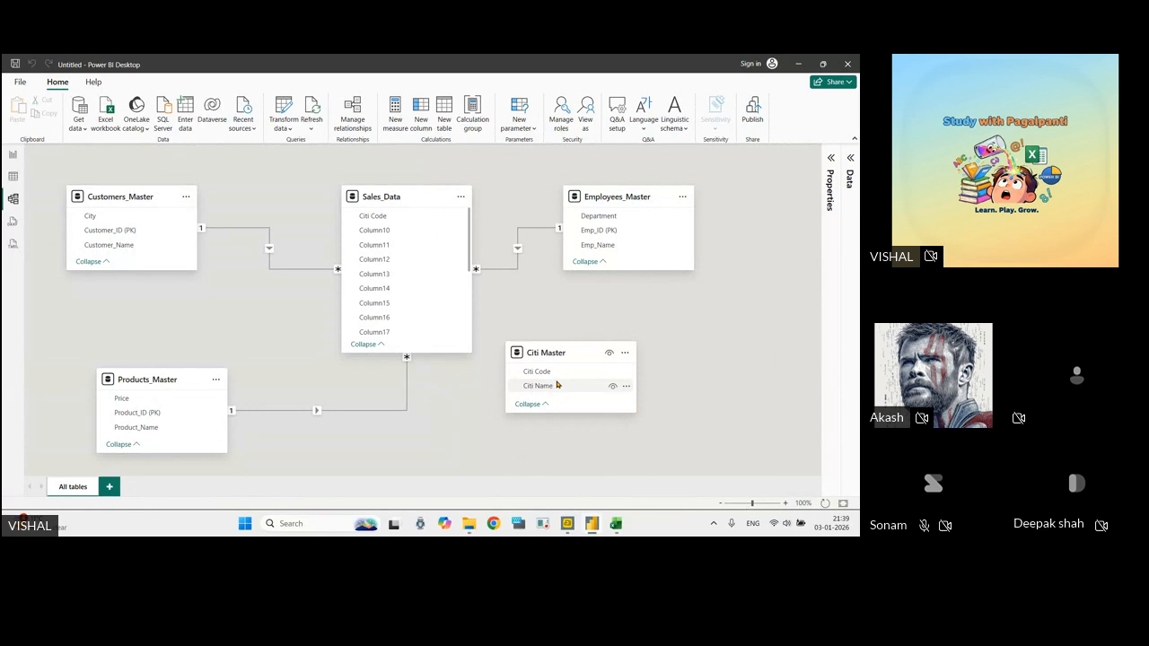
pyautogui.click(554, 373)
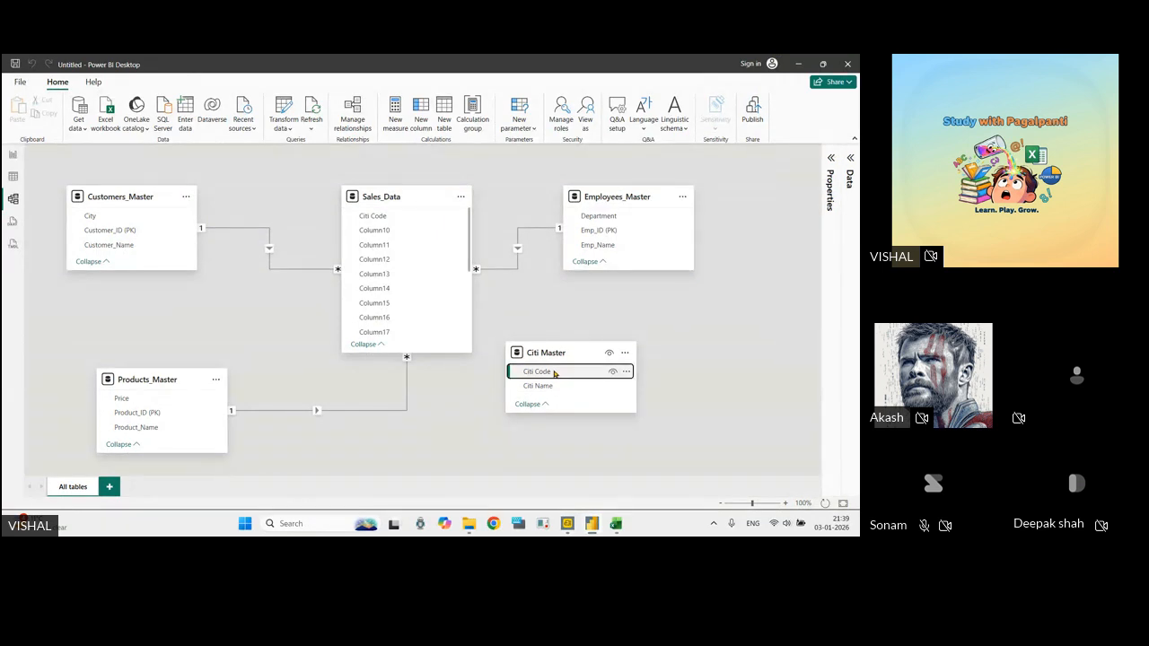
pyautogui.click(555, 386)
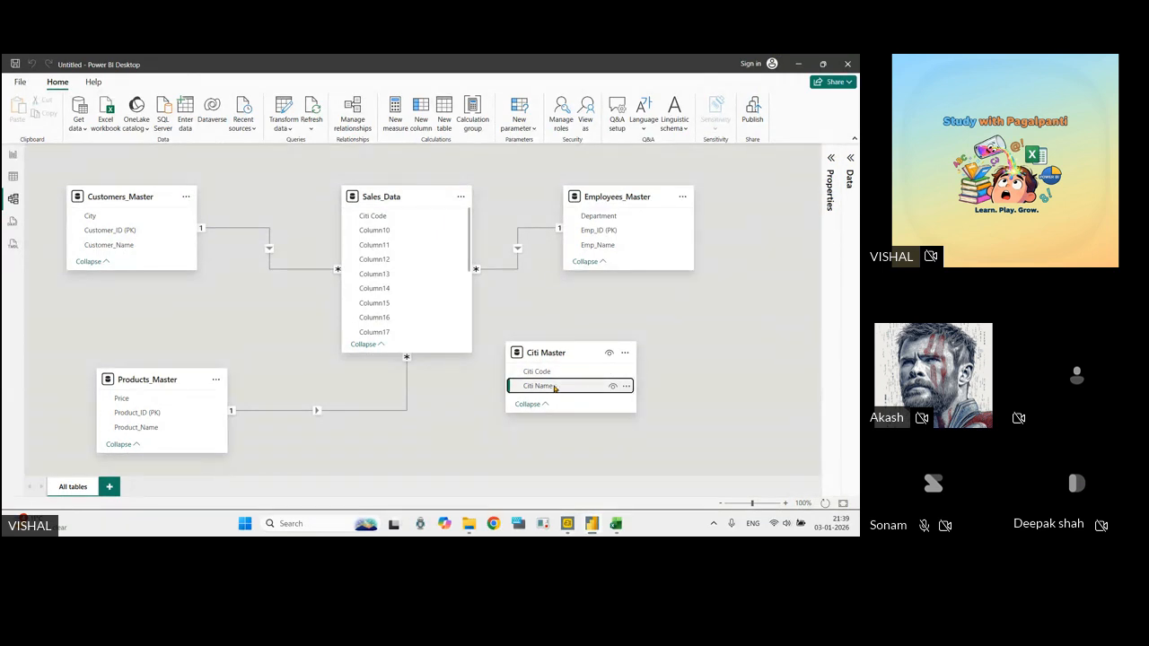
# Review the Citi Code and Citi Name headers in the Excel Citi Master sheet, then return to the Power BI model diagram.
pyautogui.moveTo(616, 521)
pyautogui.click(620, 474)
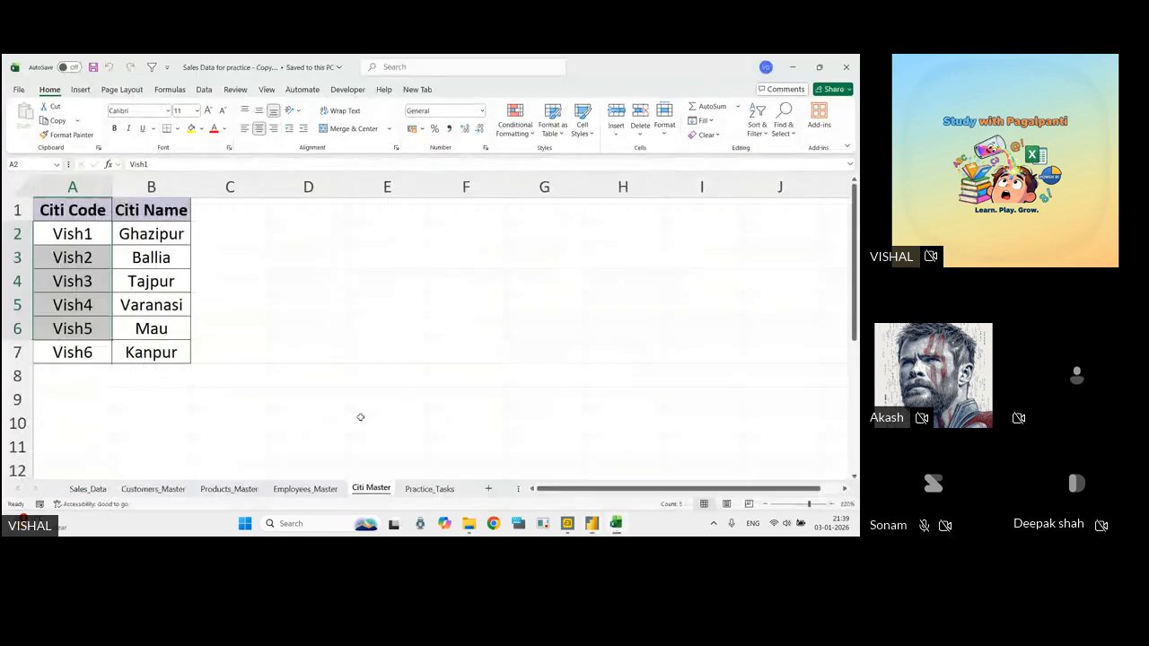
pyautogui.click(74, 215)
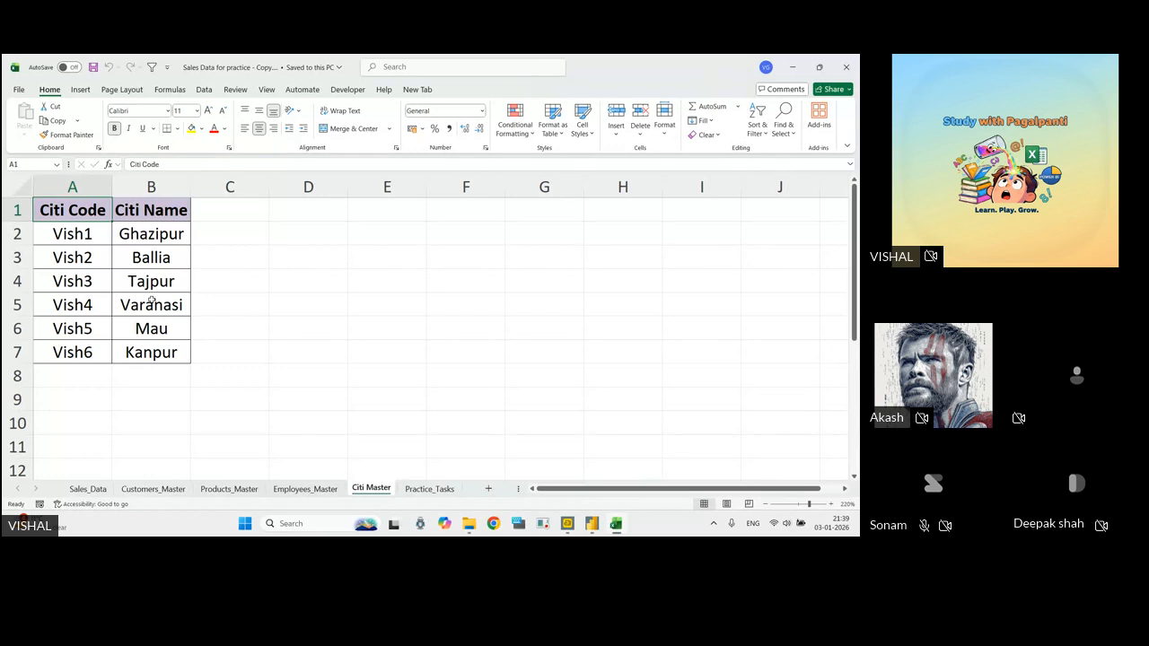
pyautogui.click(143, 209)
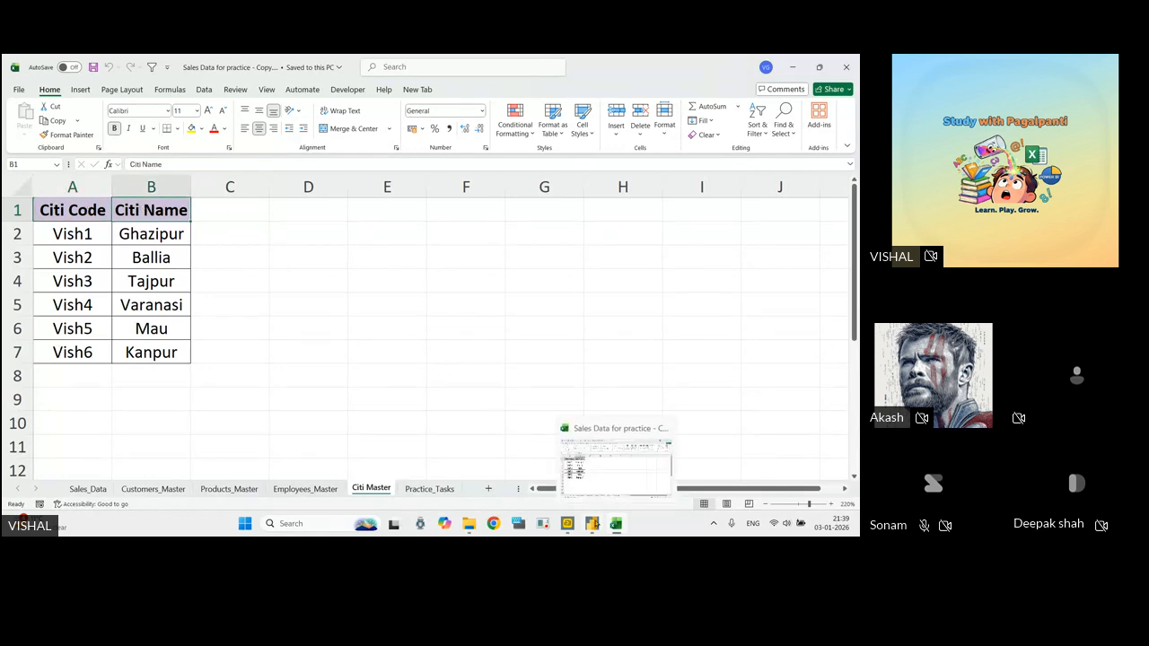
pyautogui.click(587, 438)
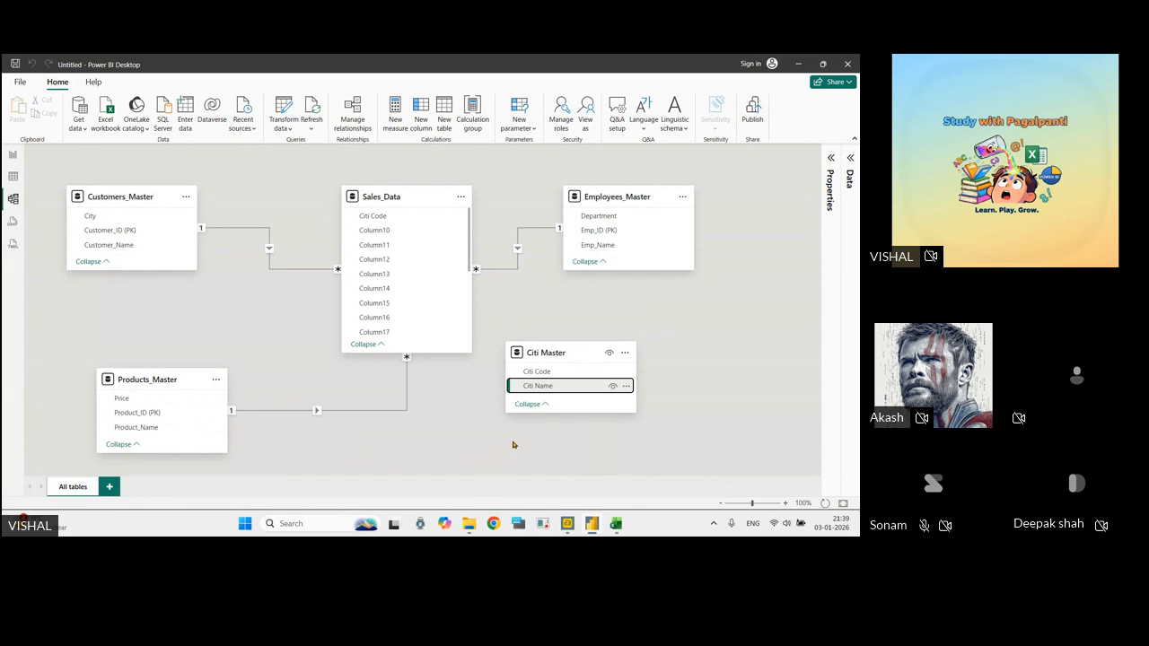
# Examine the Citi Code field in Citi Master and look through the field list of the Sales_Data table.
pyautogui.click(547, 374)
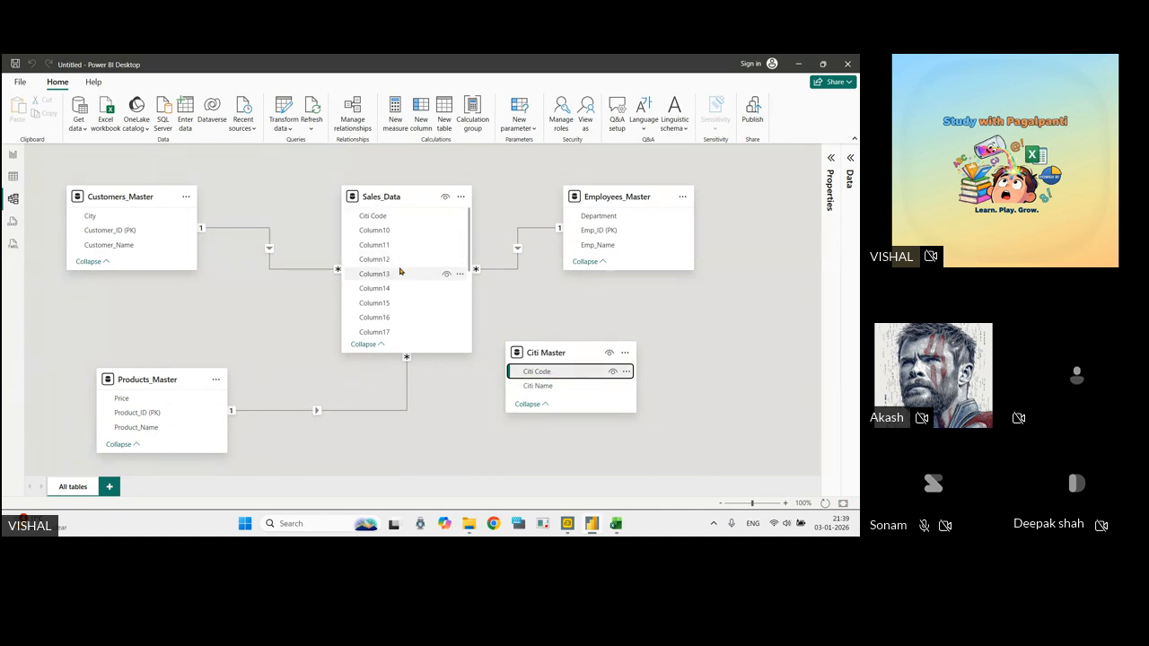
pyautogui.scroll(-5, 405, 273)
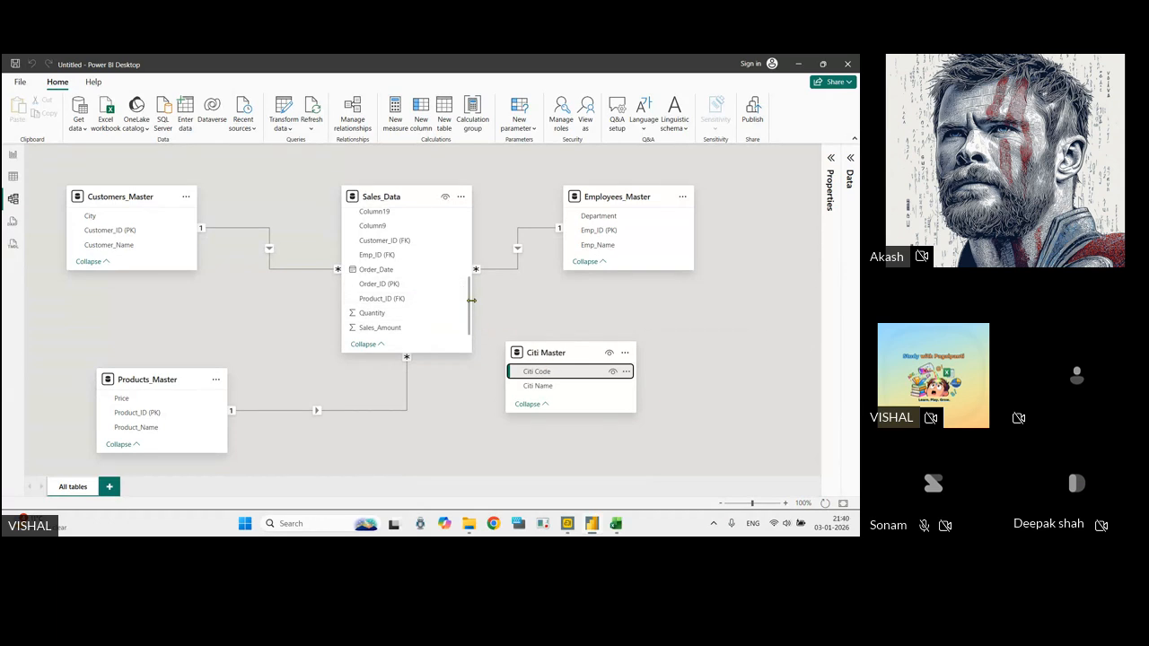
pyautogui.moveTo(469, 311); pyautogui.dragTo(469, 232)
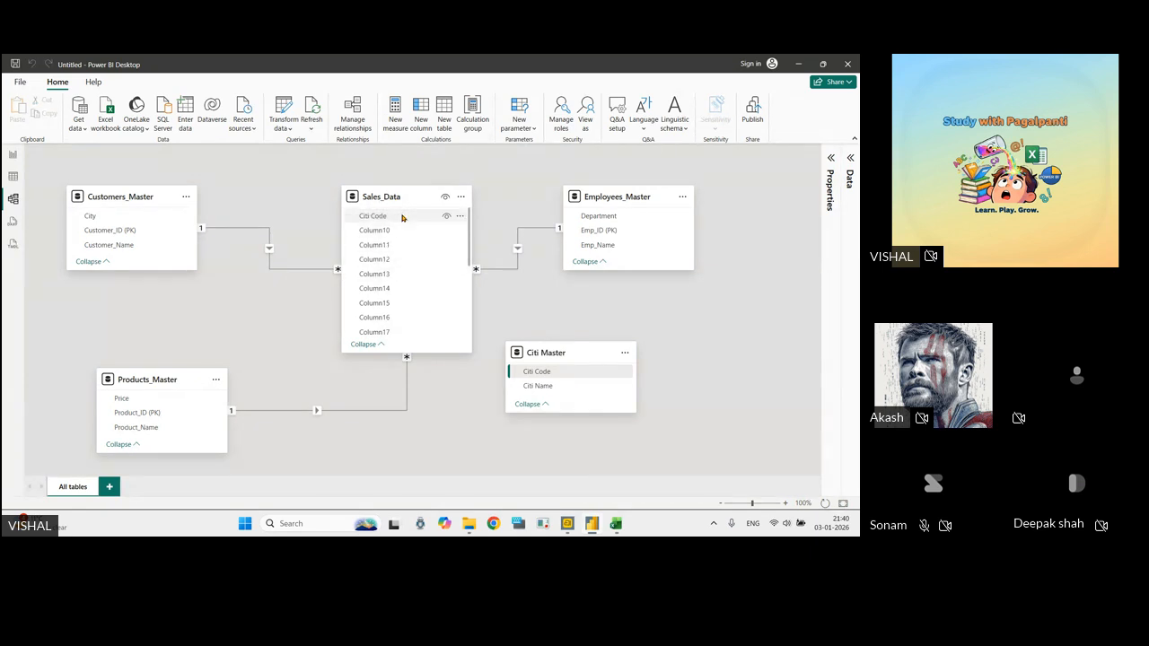
# Switch to the Excel workbook and review the Customers_Master, Products_Master and Citi Master sheets, returning to the Power BI model.
pyautogui.click(619, 450)
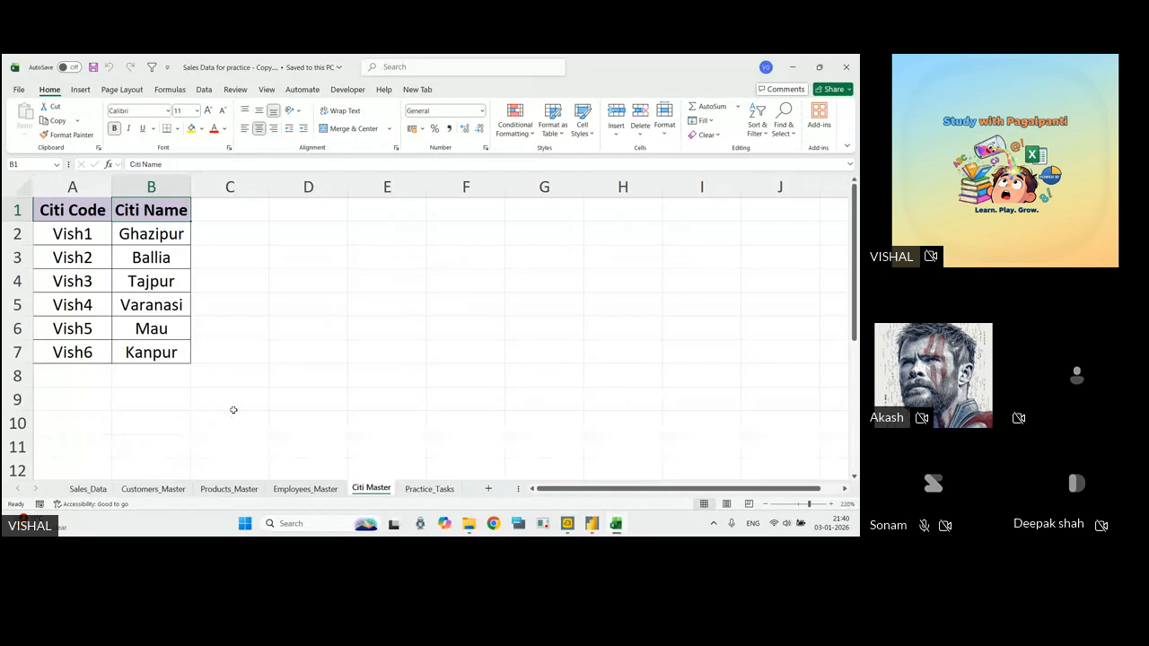
pyautogui.click(352, 370)
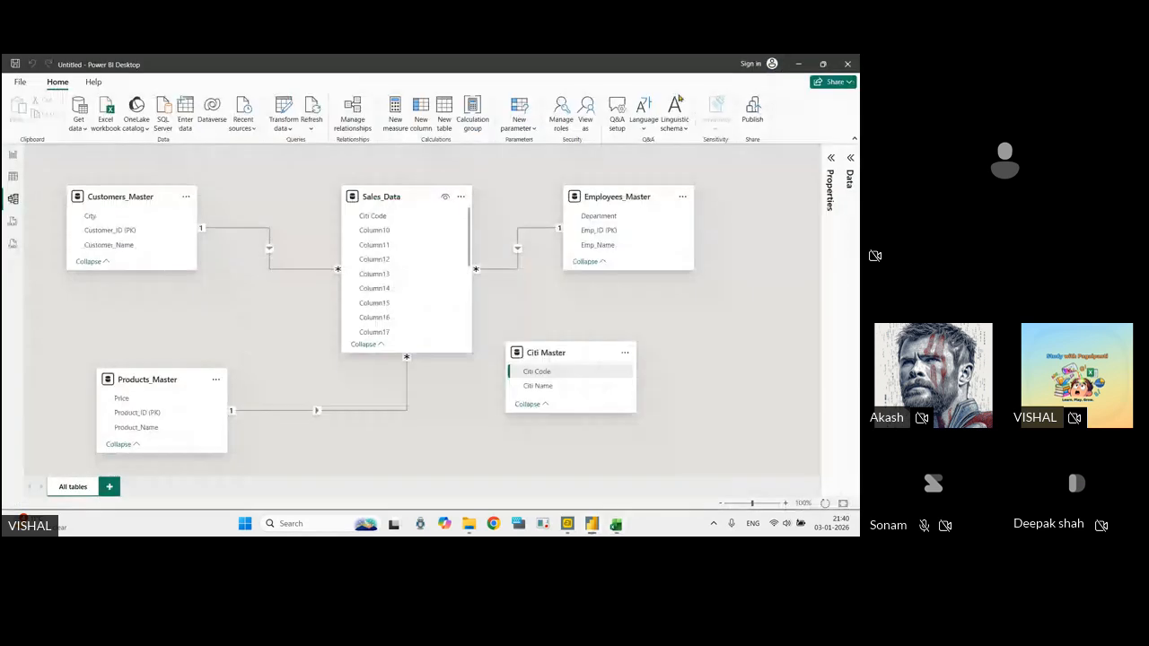
pyautogui.click(791, 66)
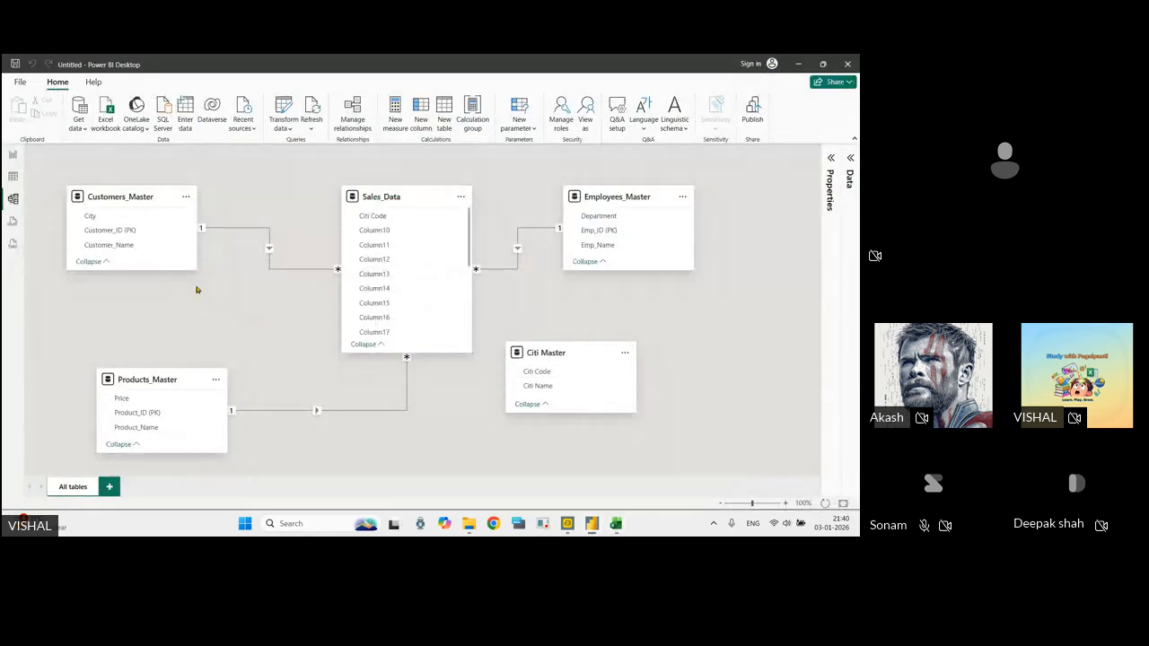
pyautogui.click(616, 524)
pyautogui.click(153, 488)
pyautogui.click(229, 489)
pyautogui.click(370, 488)
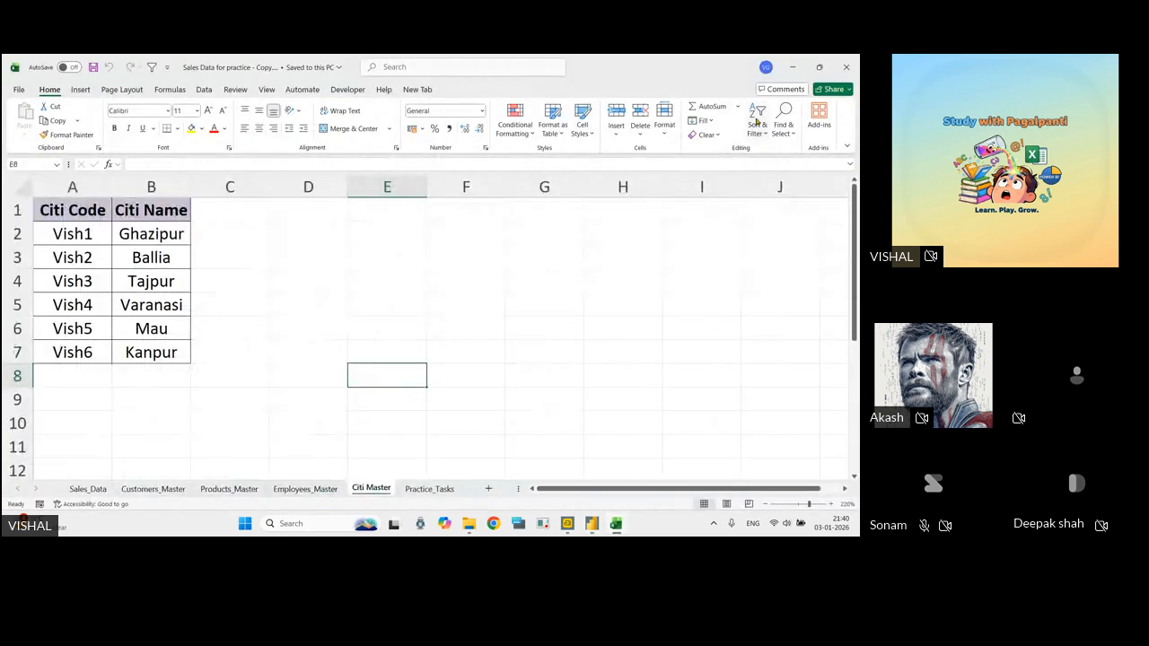
pyautogui.click(792, 66)
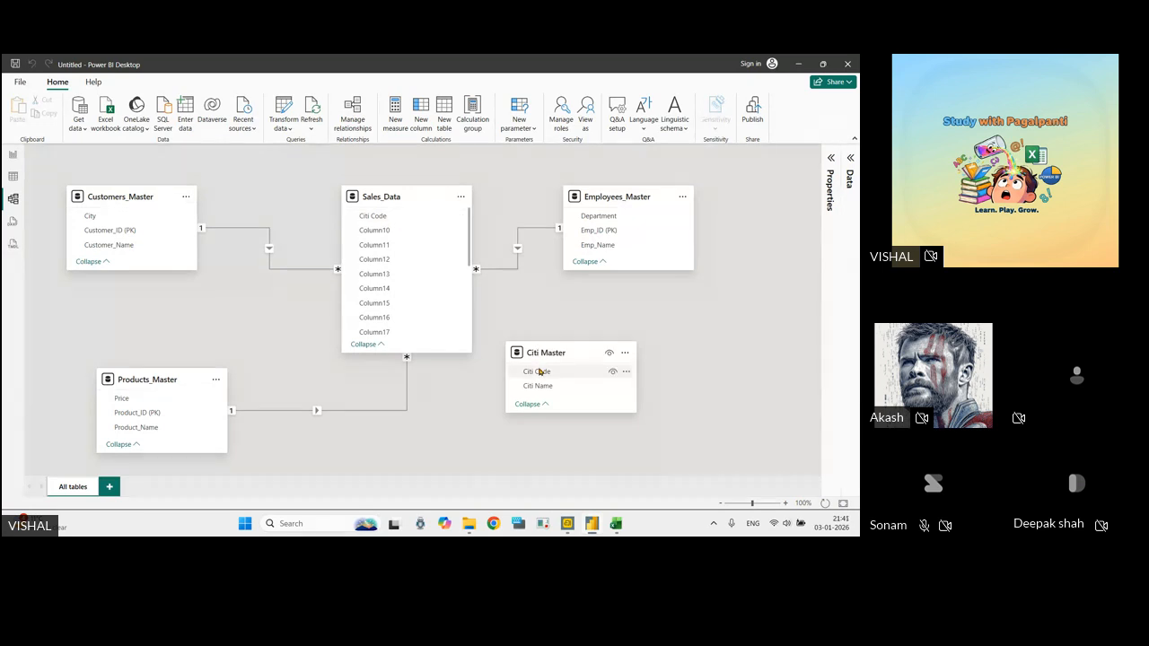
# Create an active one-to-many relationship from Citi Master's Citi Code to Sales_Data's Citi Code with single cross-filter direction.
pyautogui.moveTo(531, 371); pyautogui.dragTo(390, 220)
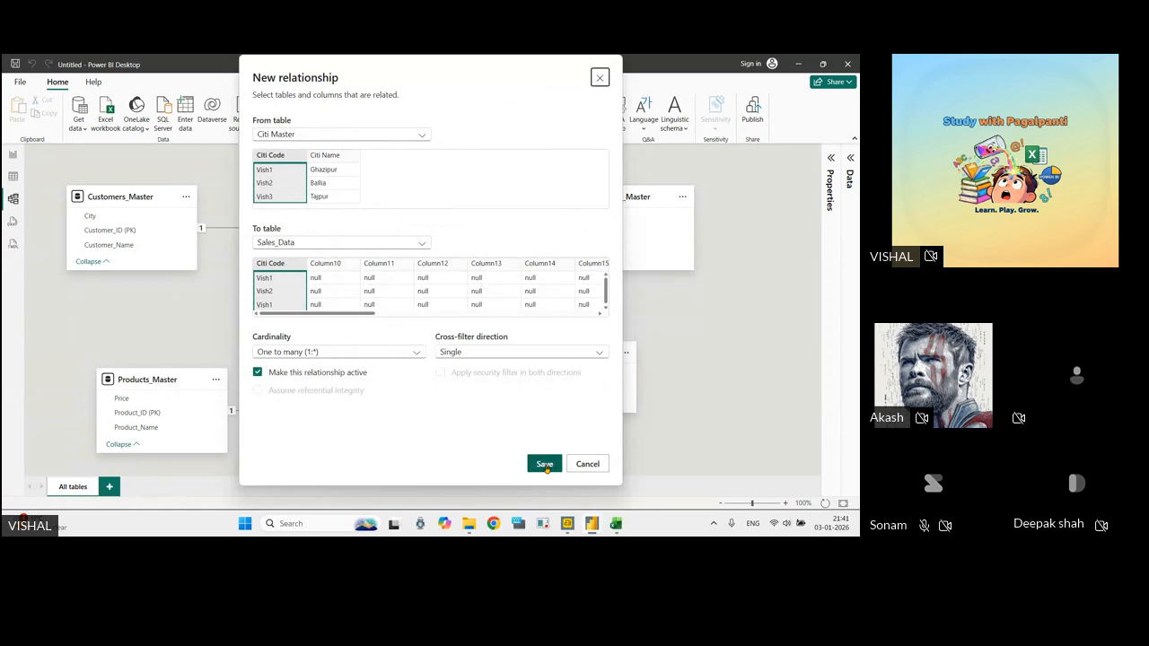
pyautogui.click(545, 465)
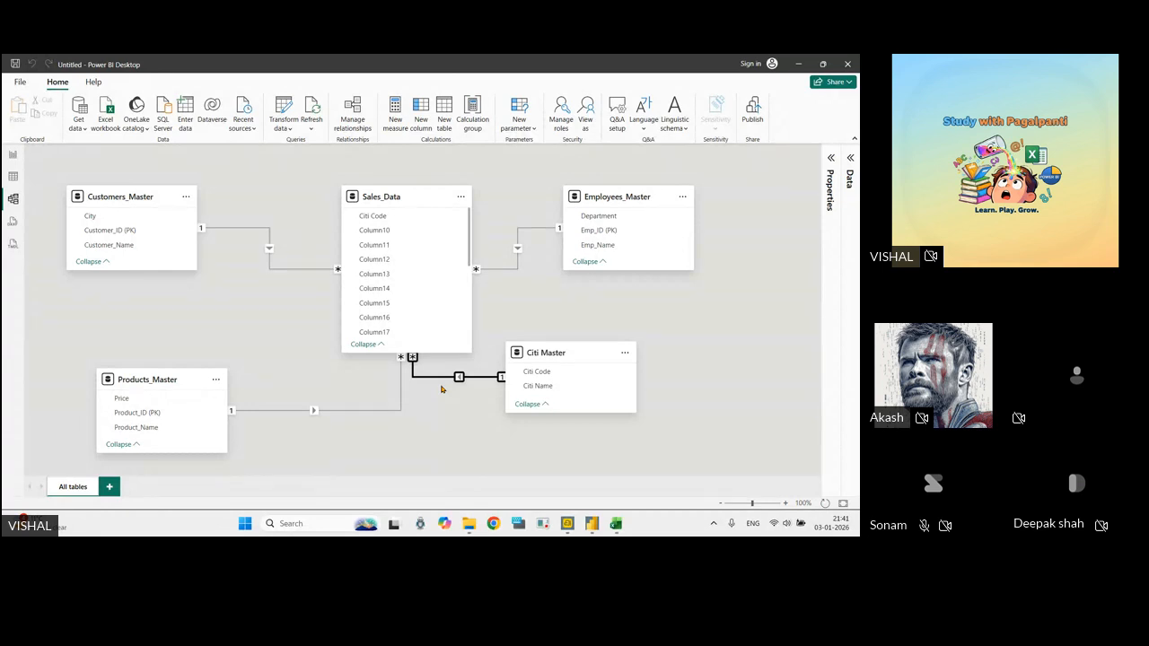
# Look over the report page and the Citi Master table data, and check the Sales_Data fields in the model.
pyautogui.click(12, 157)
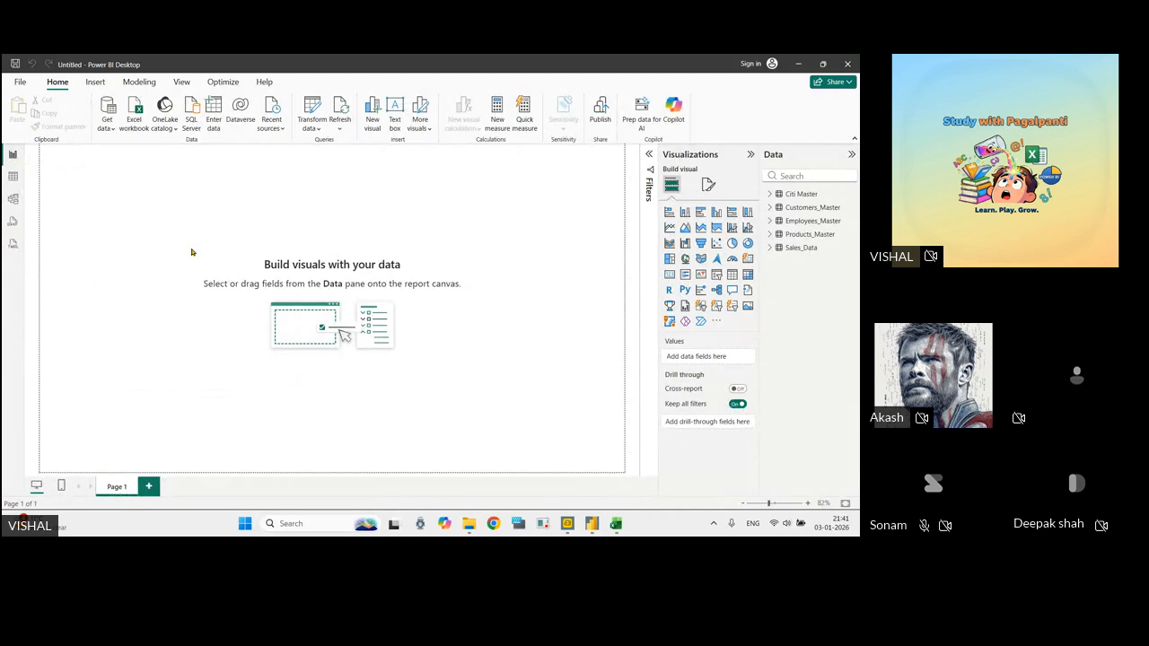
pyautogui.click(9, 178)
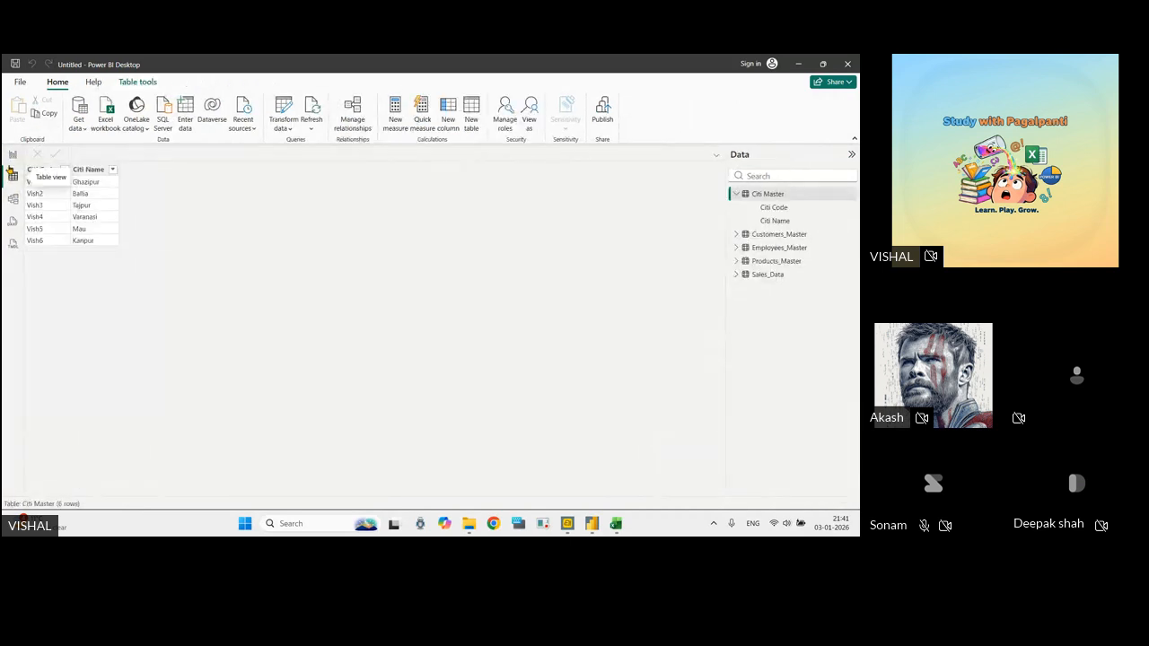
pyautogui.click(12, 156)
pyautogui.click(12, 178)
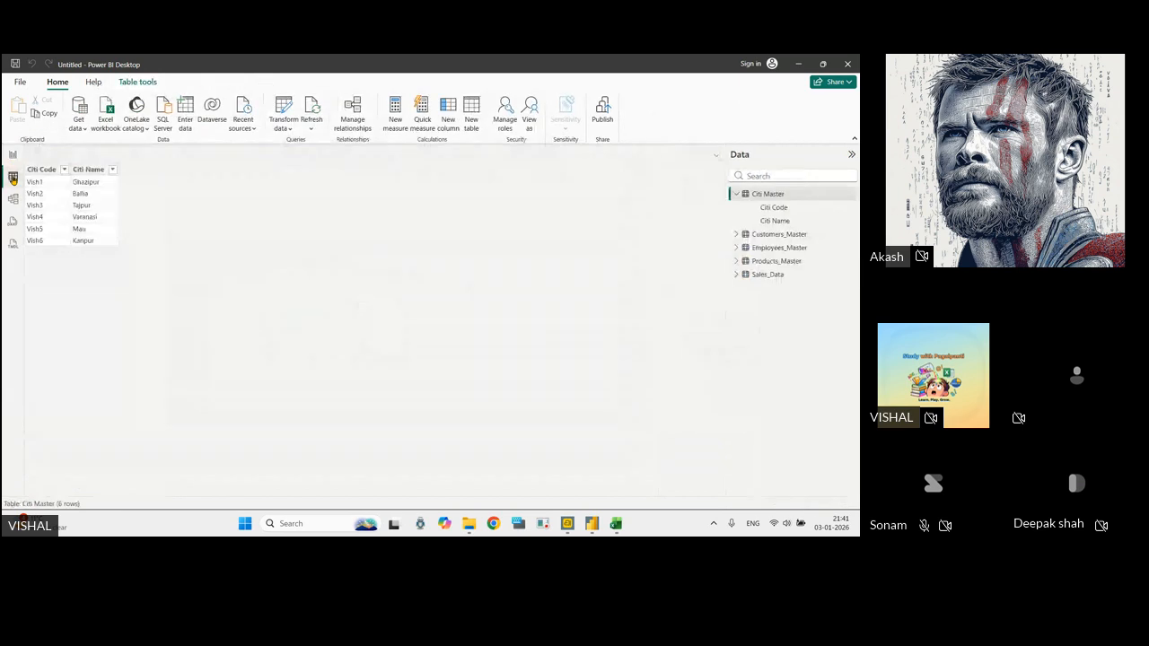
pyautogui.click(13, 156)
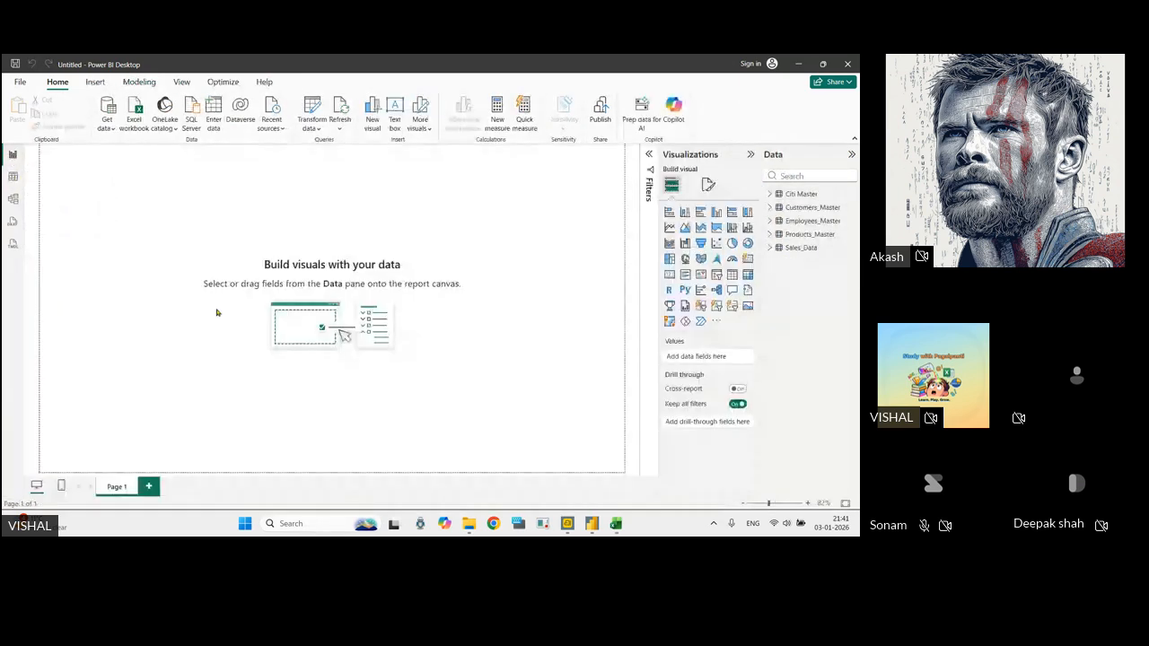
pyautogui.click(13, 200)
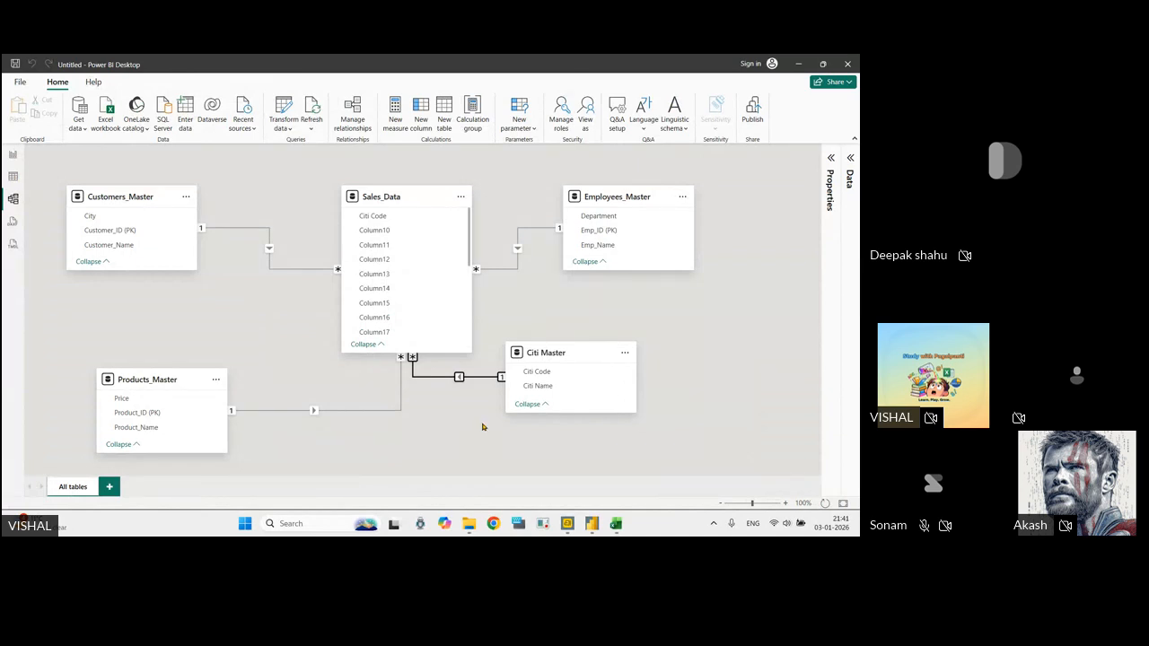
pyautogui.scroll(-3, 445, 287)
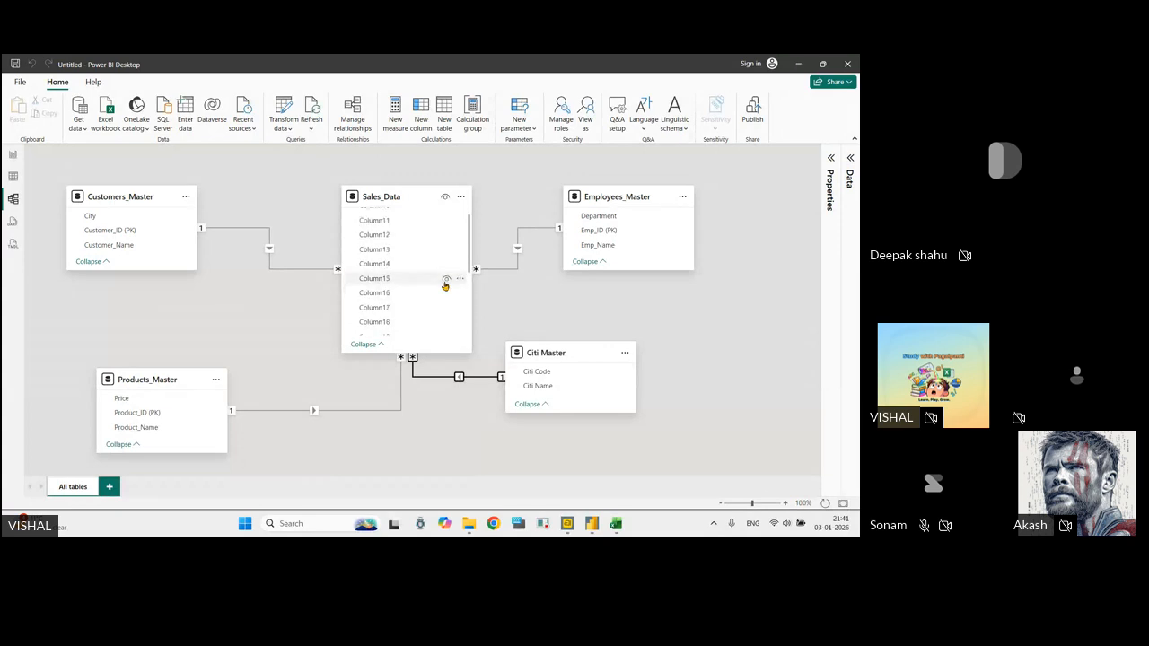
pyautogui.scroll(3, 445, 288)
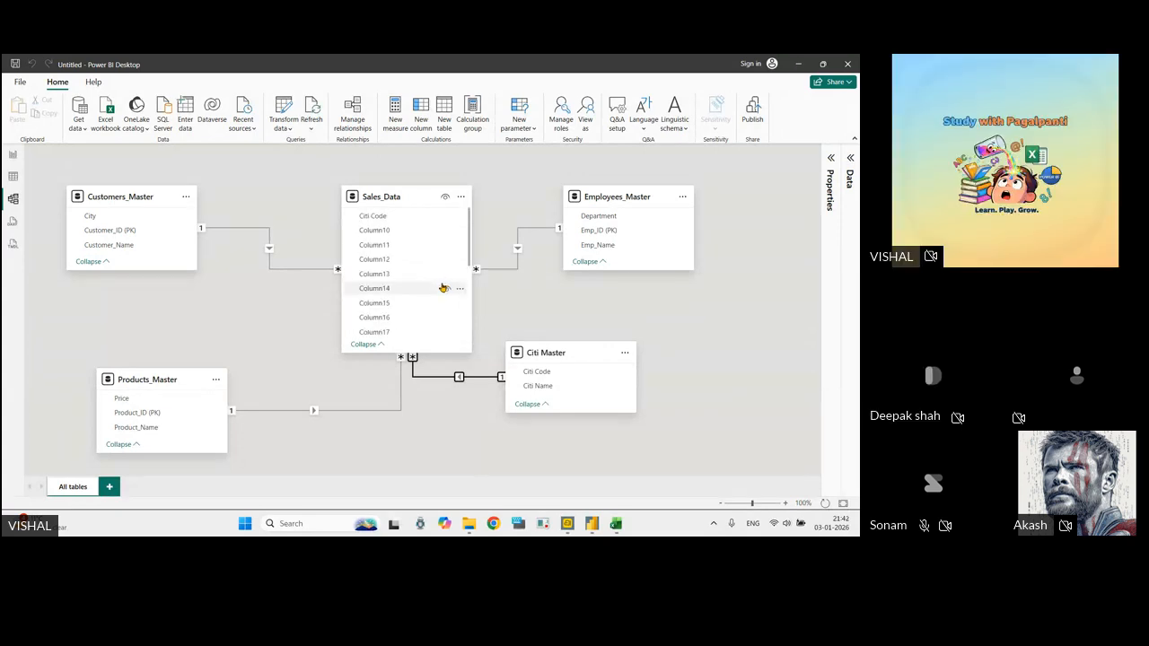
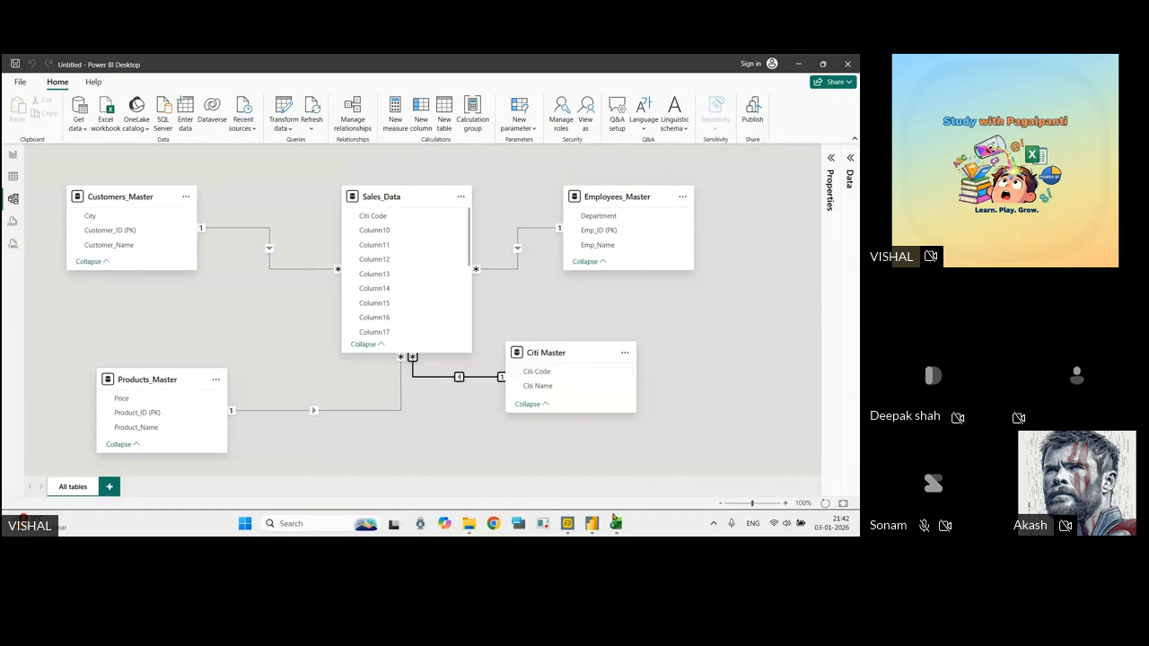
# Switch to the Excel workbook and compare the Citi Code column in Sales_Data with the Citi Master and Customers_Master sheets.
pyautogui.click(616, 523)
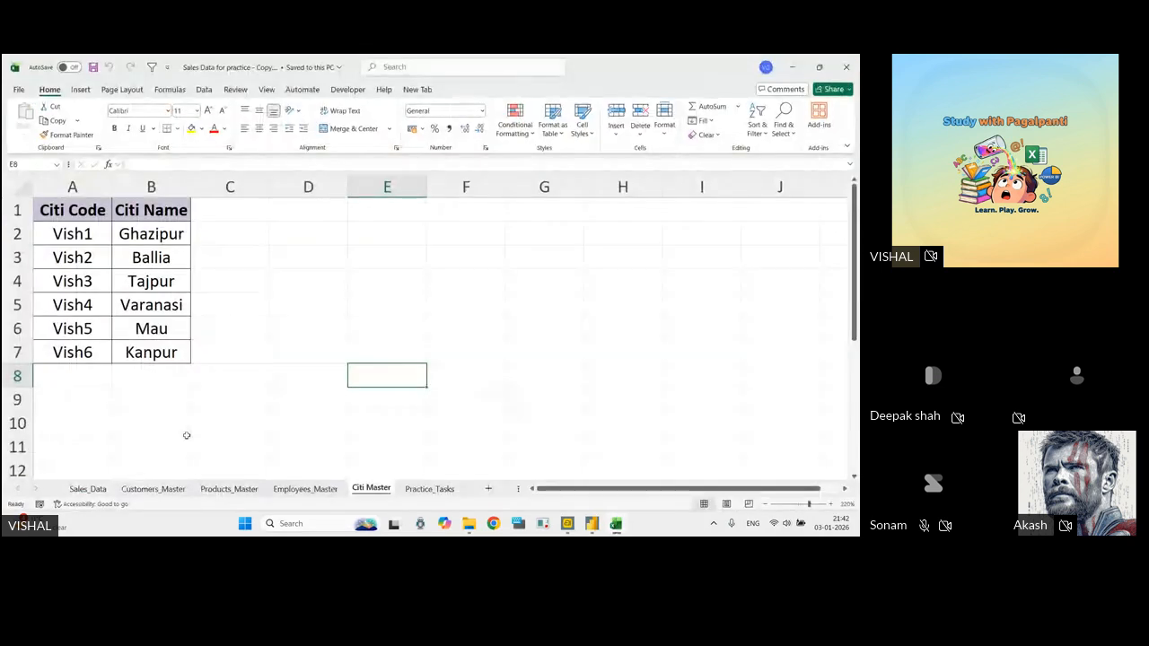
pyautogui.click(88, 490)
pyautogui.click(222, 235)
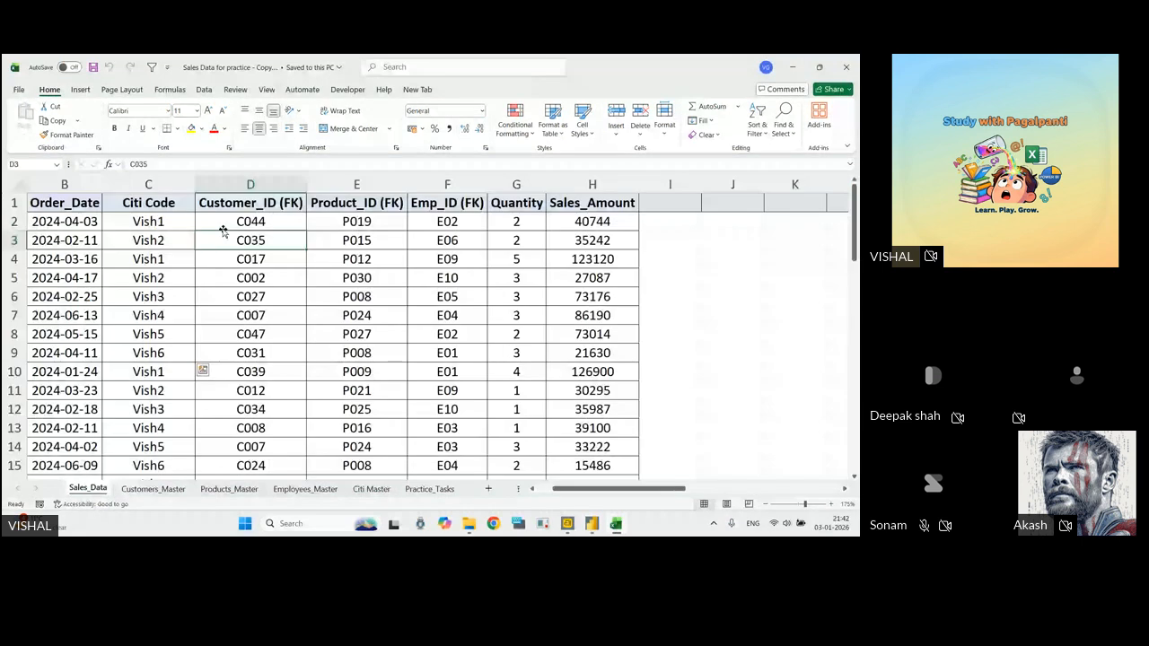
pyautogui.click(148, 184)
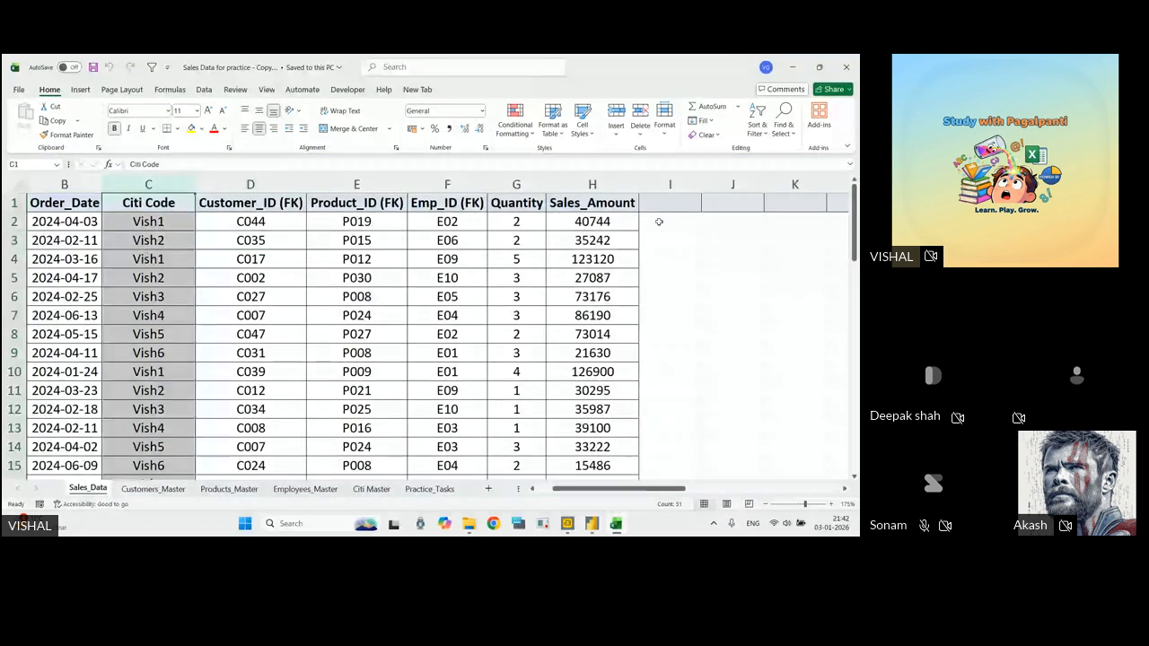
pyautogui.moveTo(148, 221); pyautogui.dragTo(151, 388)
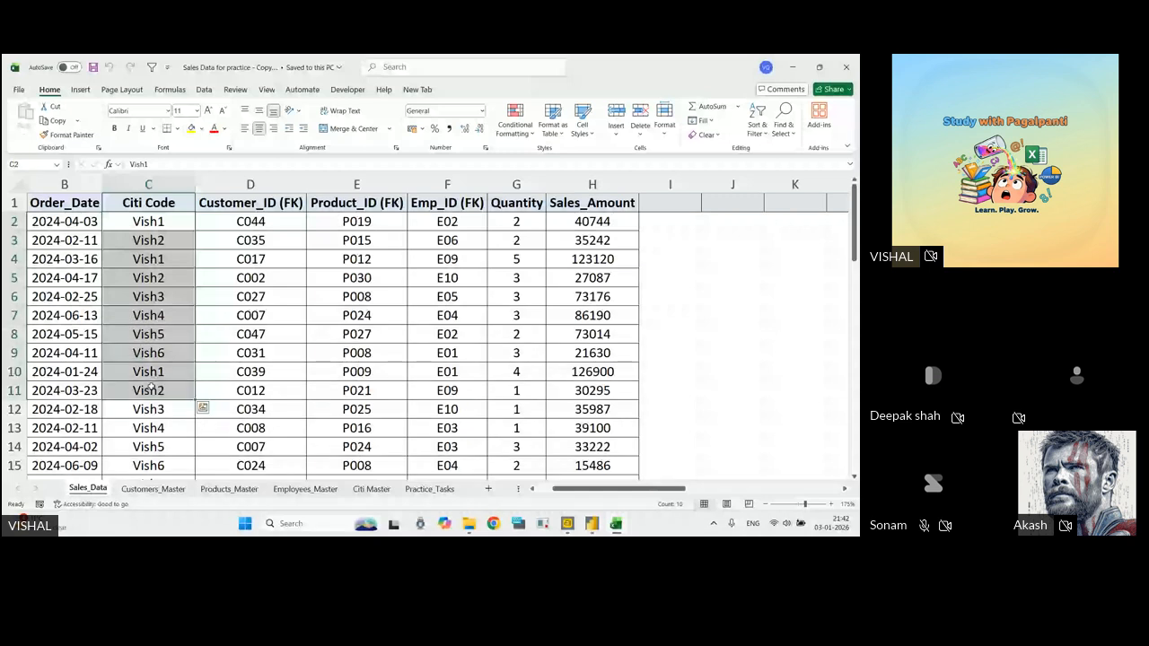
pyautogui.click(364, 490)
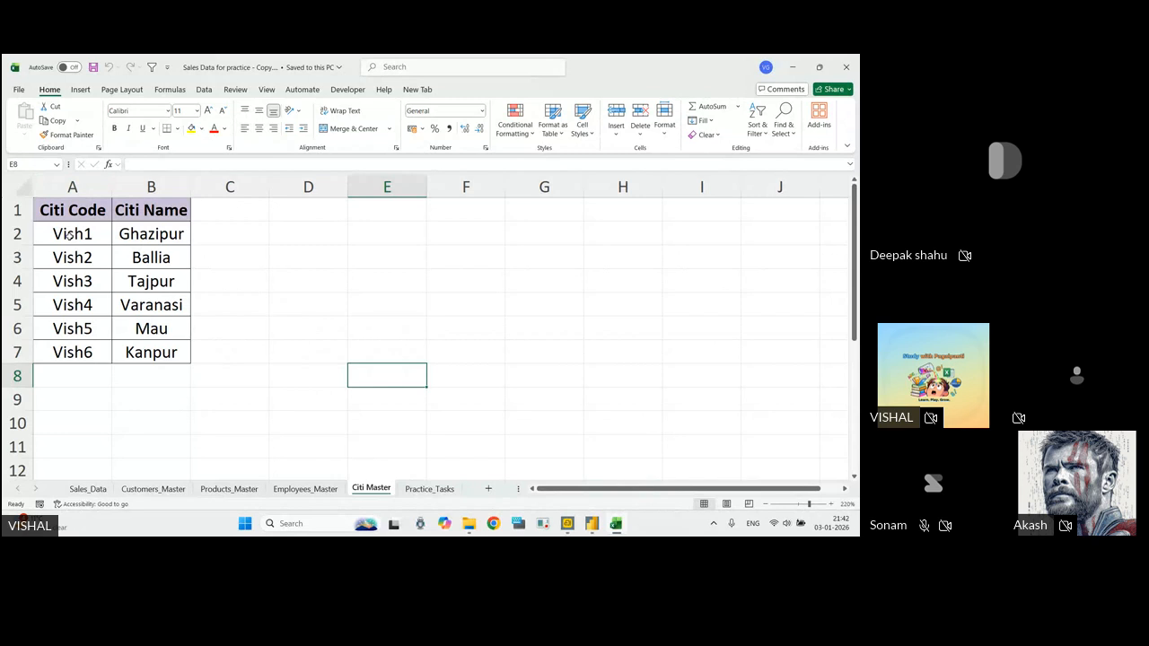
pyautogui.click(118, 489)
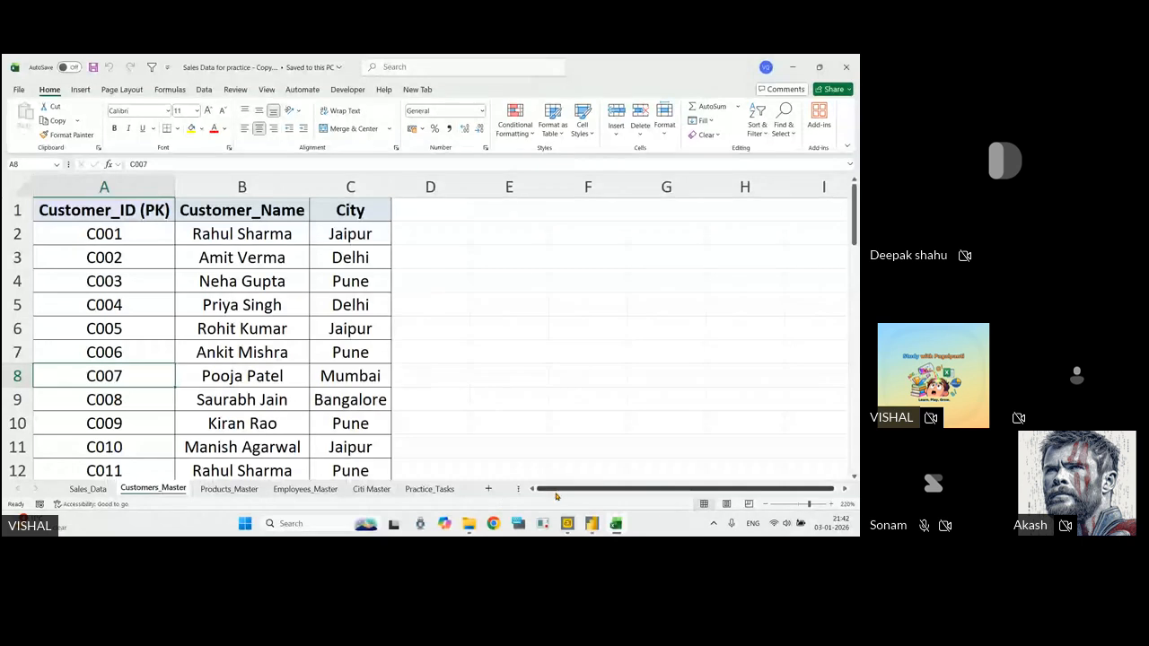
# Examine the Citi Code entries in rows 2 to 11 of the Sales_Data sheet.
pyautogui.click(100, 489)
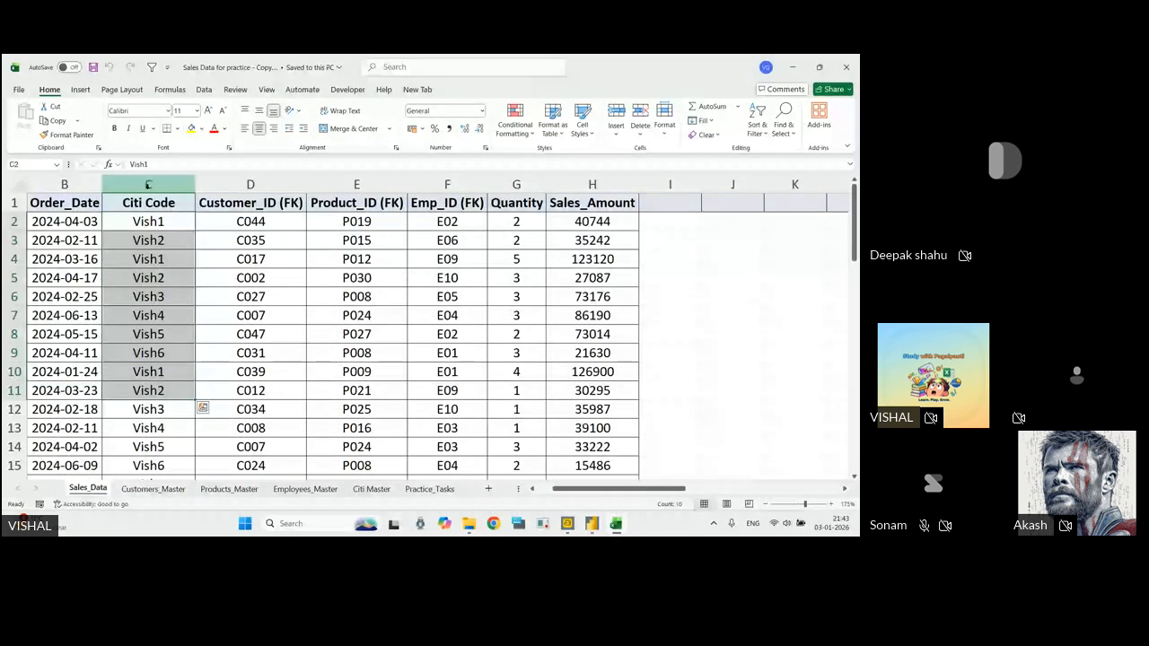
pyautogui.hotkey('shift', 'Down')
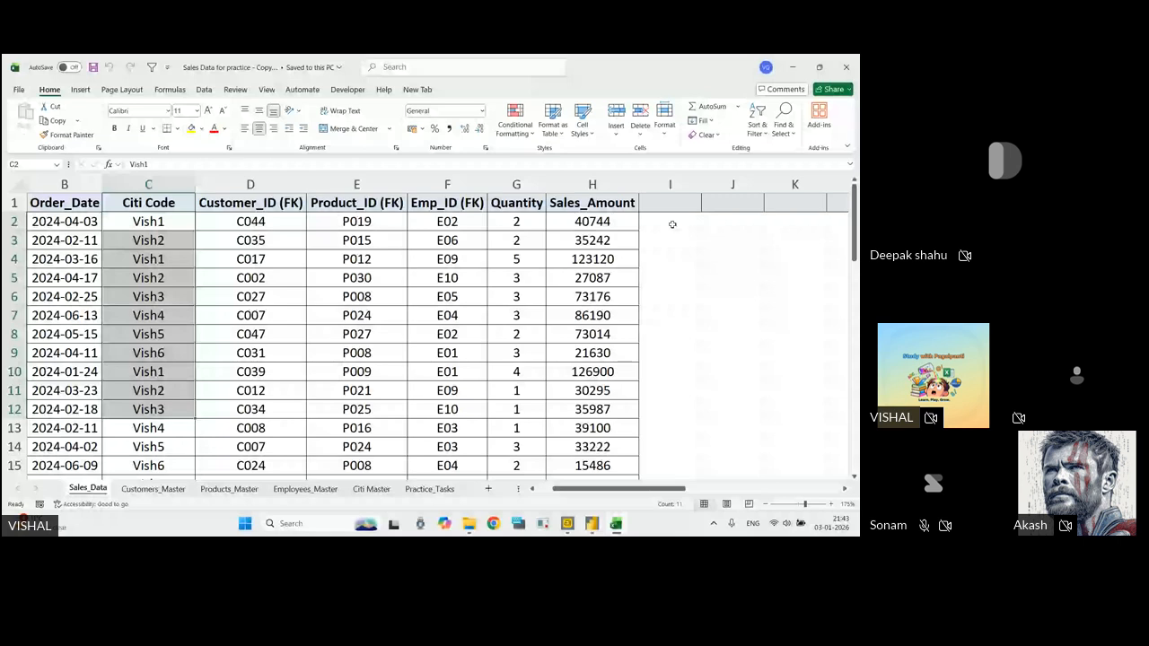
pyautogui.click(671, 223)
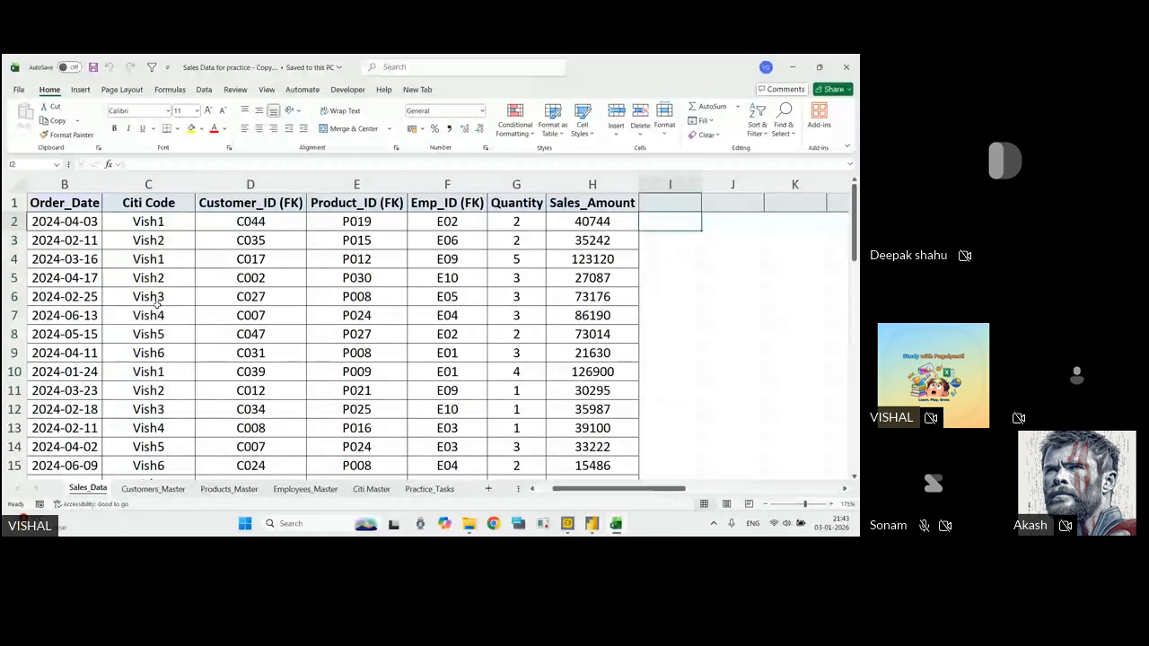
pyautogui.moveTo(148, 222); pyautogui.dragTo(141, 389)
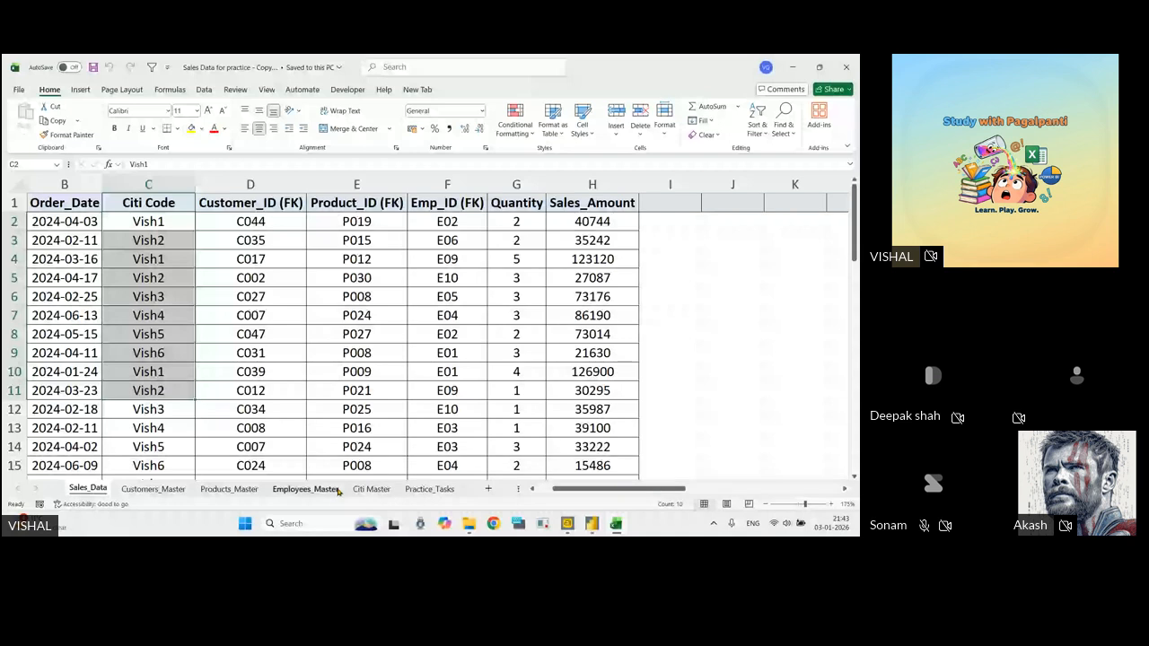
pyautogui.click(158, 224)
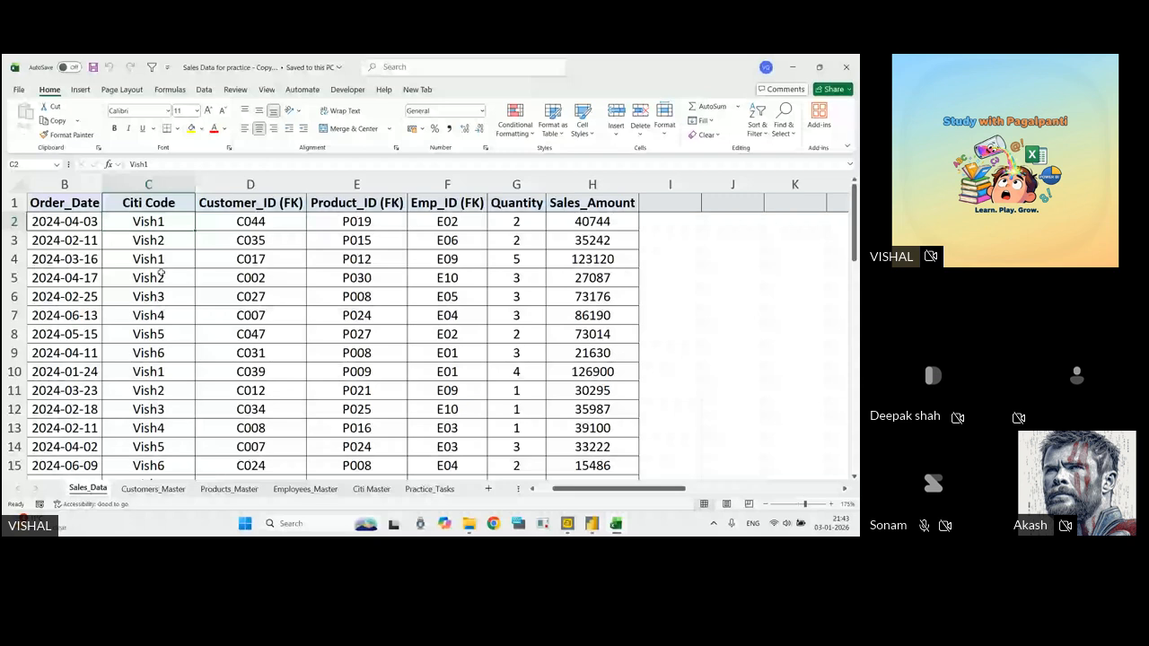
# Enter =XLOOKUP(C:C,'Citi Master'!A:A,'Citi Master'!B:B) in cell I2 of Sales_Data to look up the city name by Citi Code.
pyautogui.click(672, 226)
pyautogui.write('=xl')
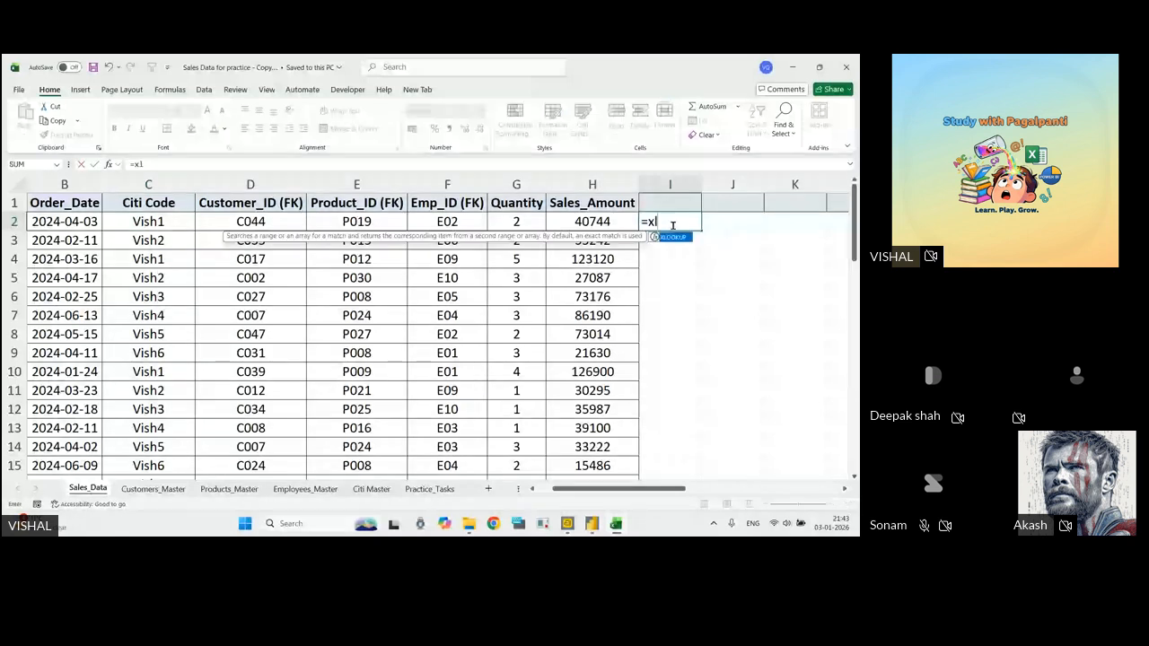
pyautogui.press('Tab')
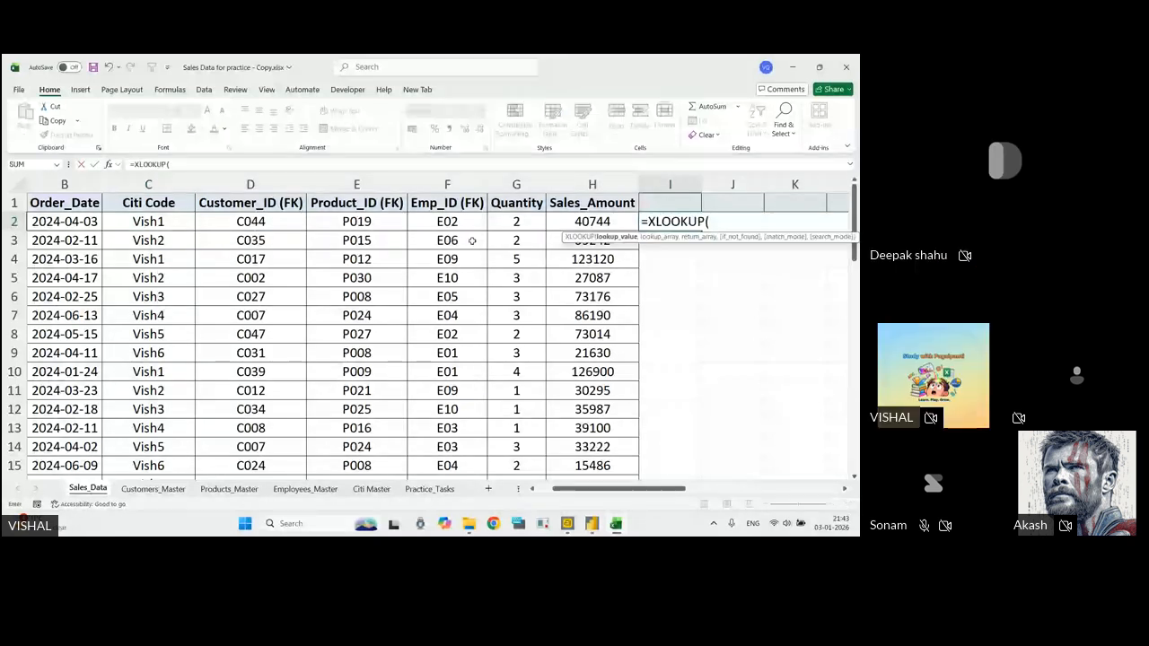
pyautogui.click(157, 185)
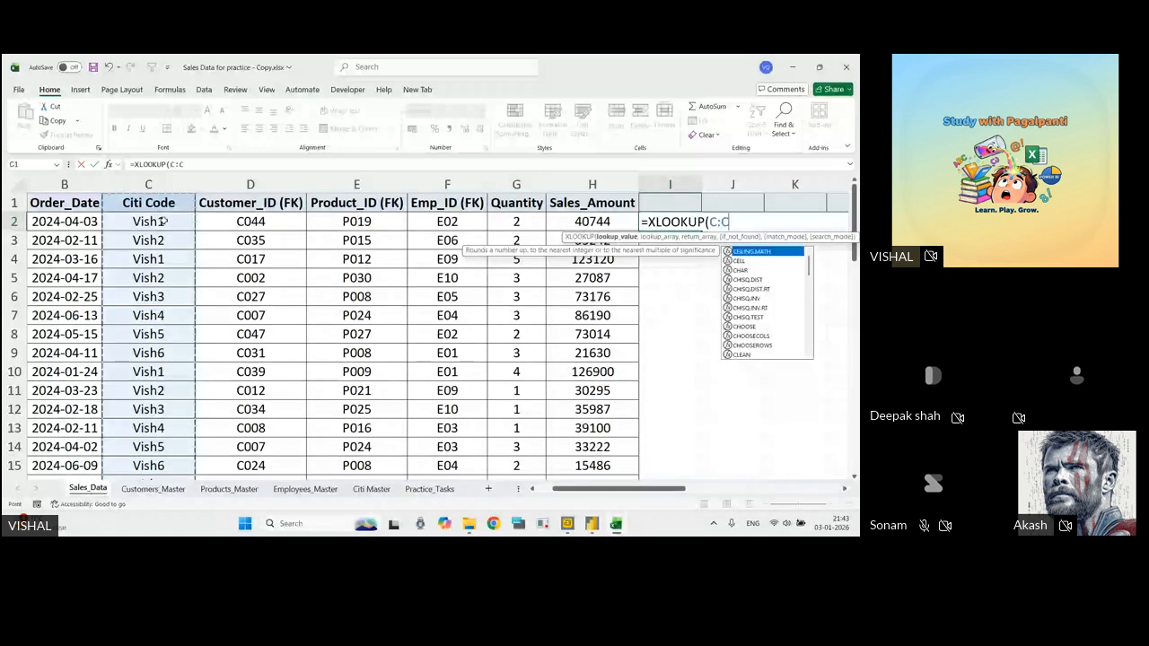
pyautogui.write(',')
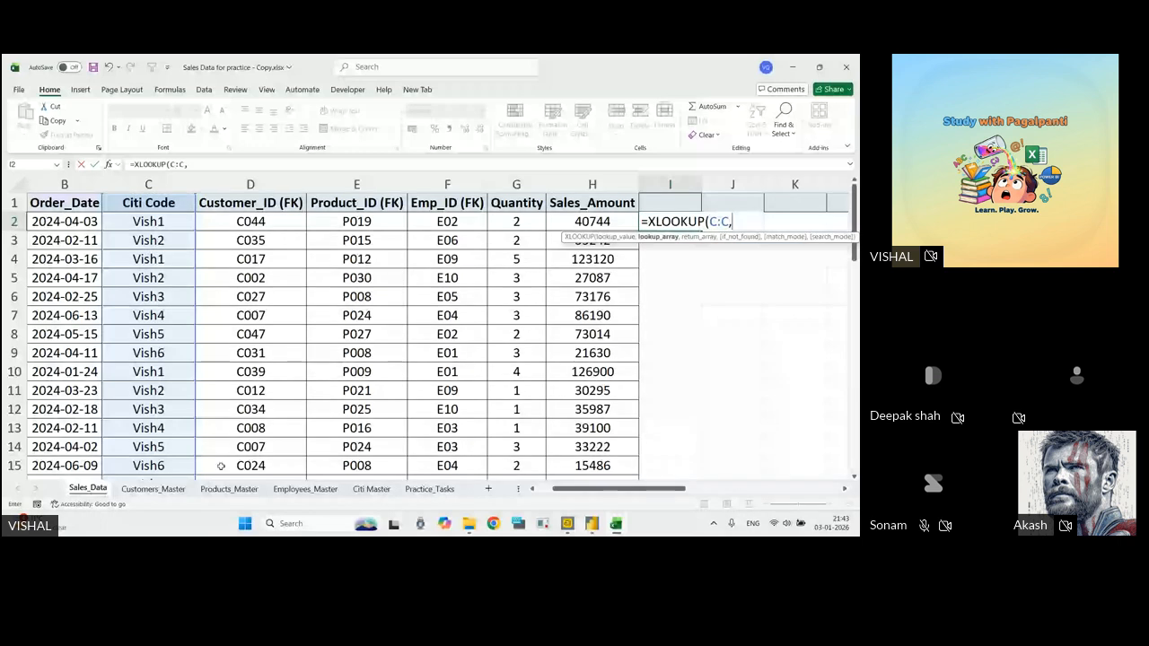
pyautogui.click(361, 494)
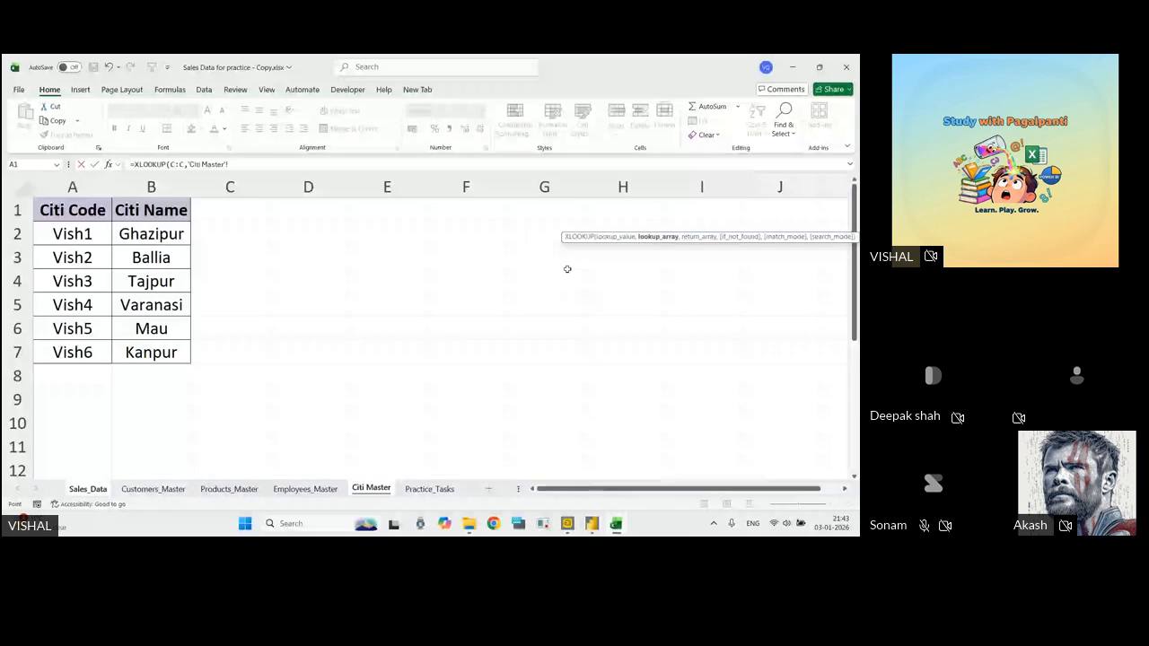
pyautogui.click(73, 186)
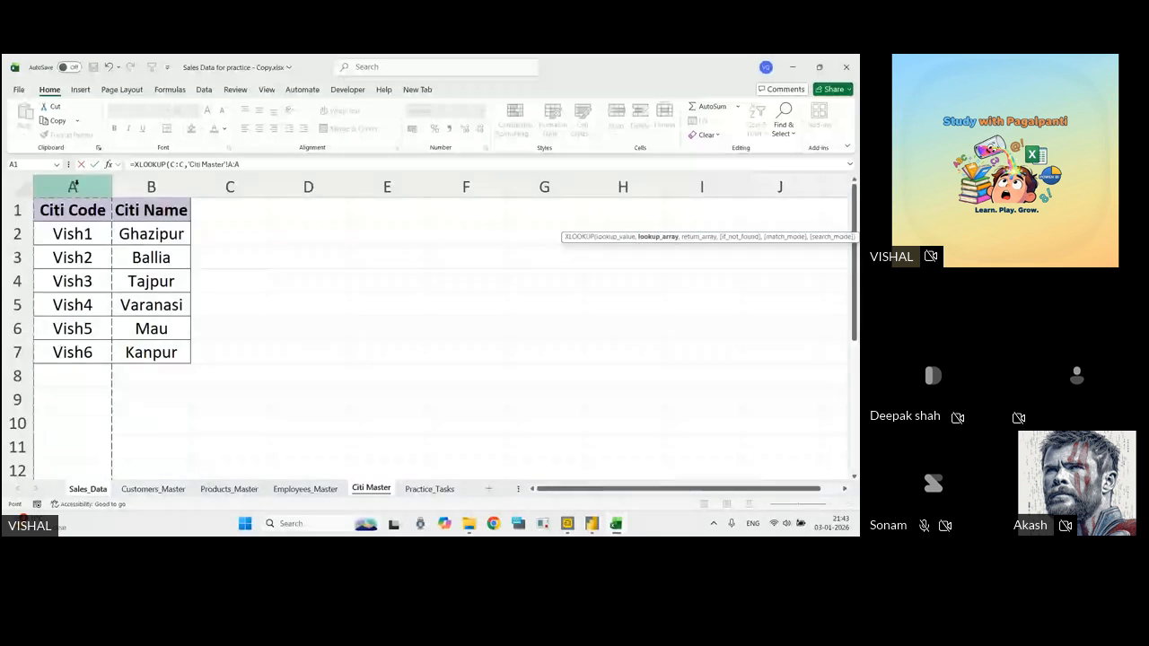
pyautogui.write(',')
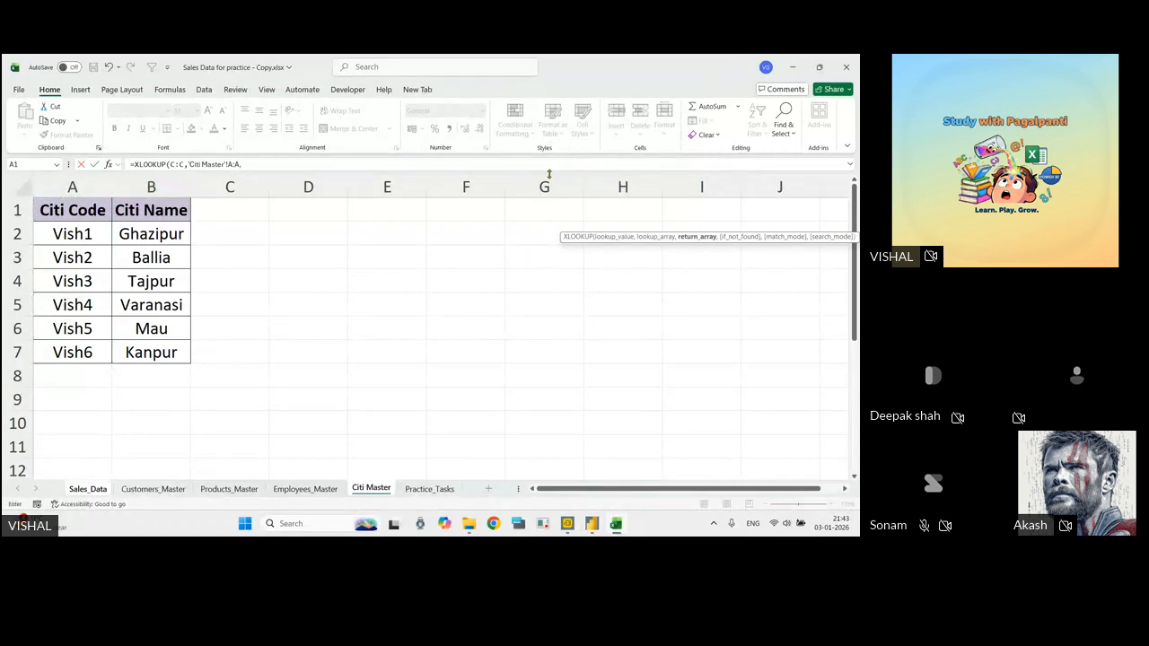
pyautogui.click(153, 186)
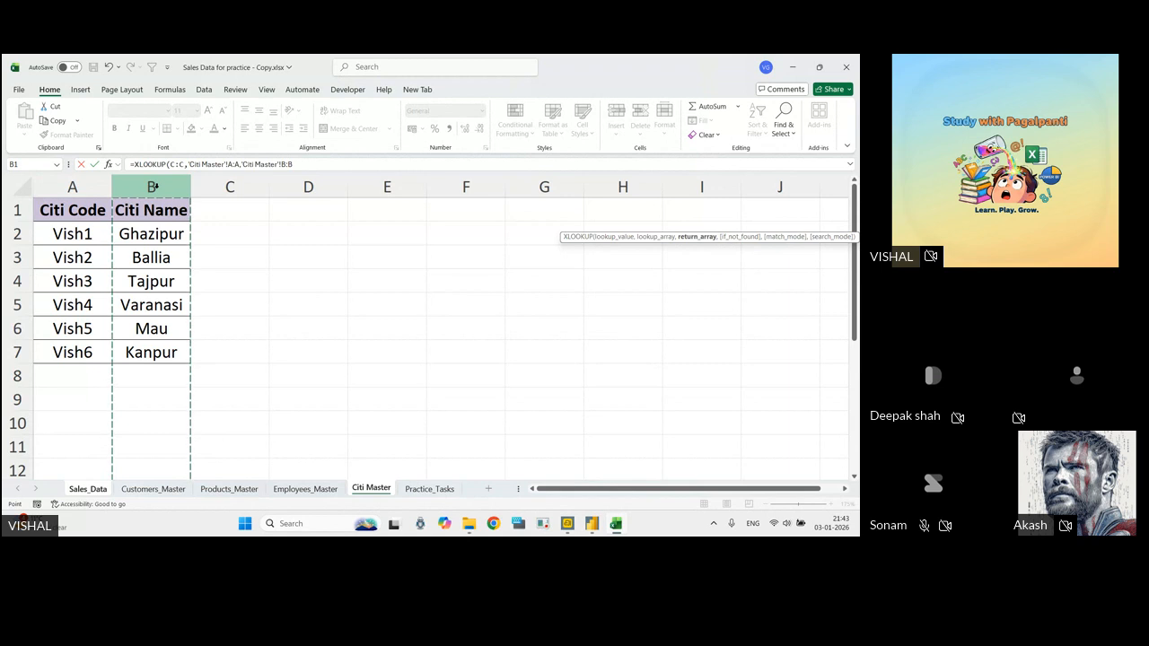
pyautogui.press('Return')
pyautogui.press('Return')
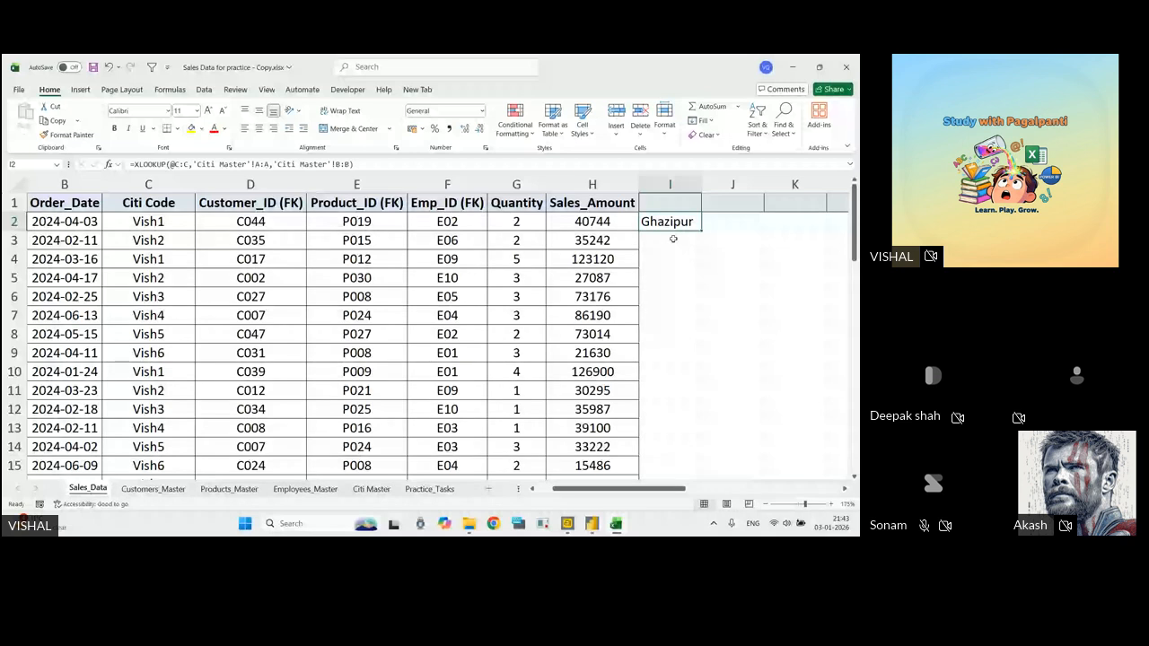
# Switch to Power BI and review the relationship diagram, the blank report page and the Citi Master table data.
pyautogui.hotkey('alt', 'Tab')
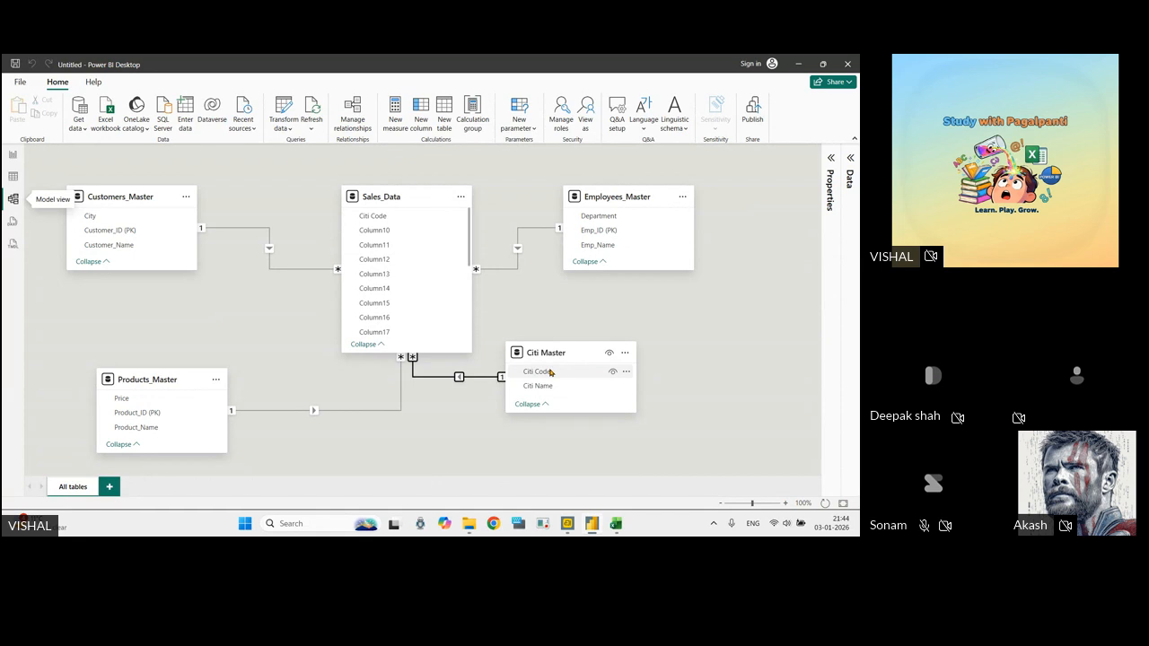
pyautogui.click(417, 195)
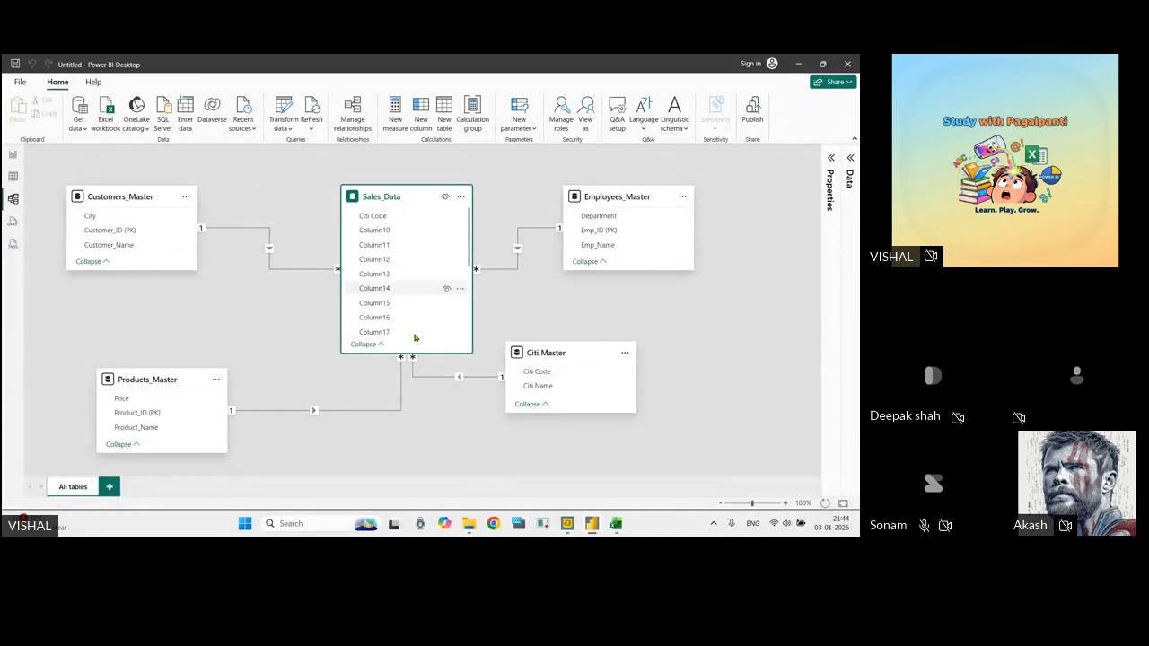
pyautogui.click(12, 154)
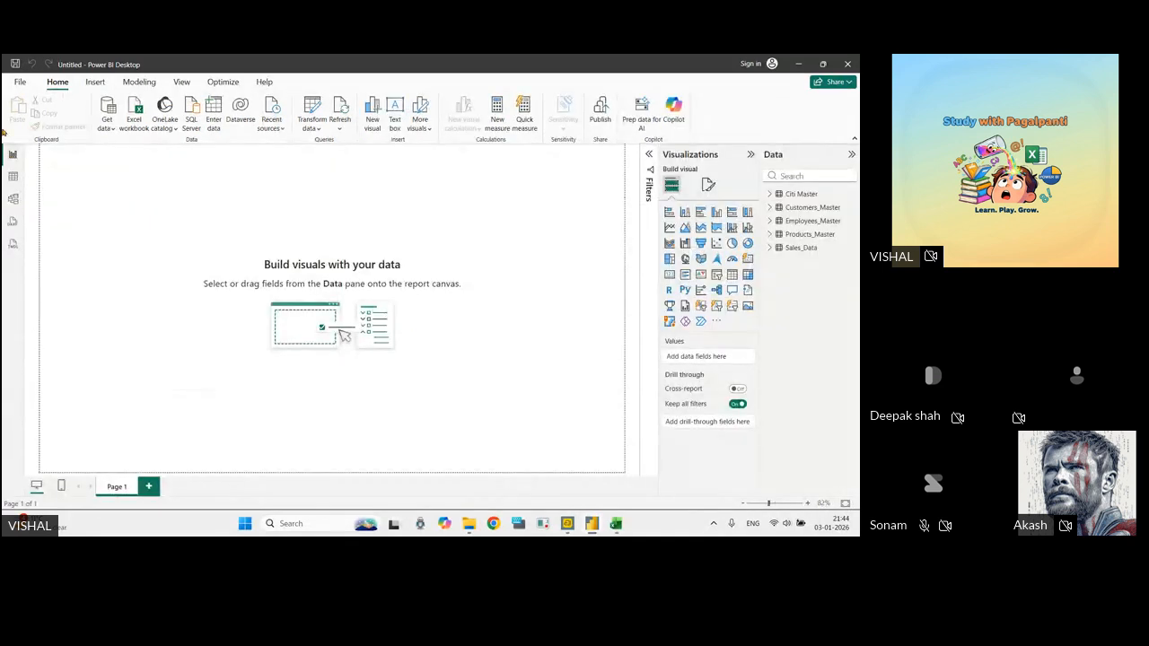
pyautogui.click(14, 198)
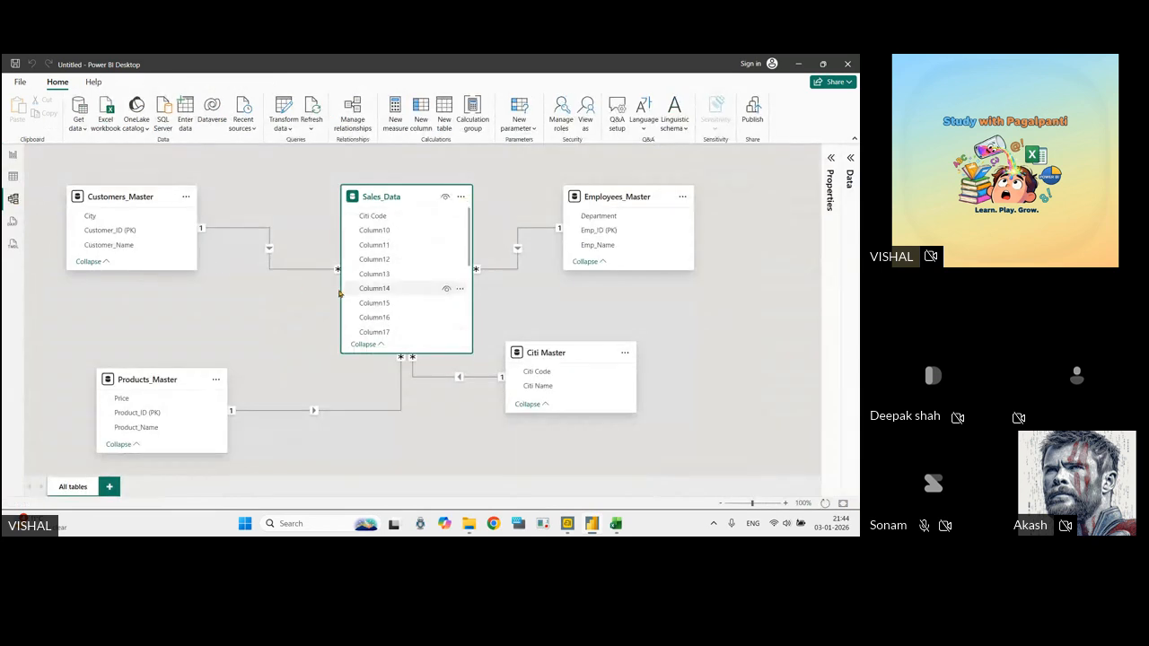
pyautogui.click(12, 176)
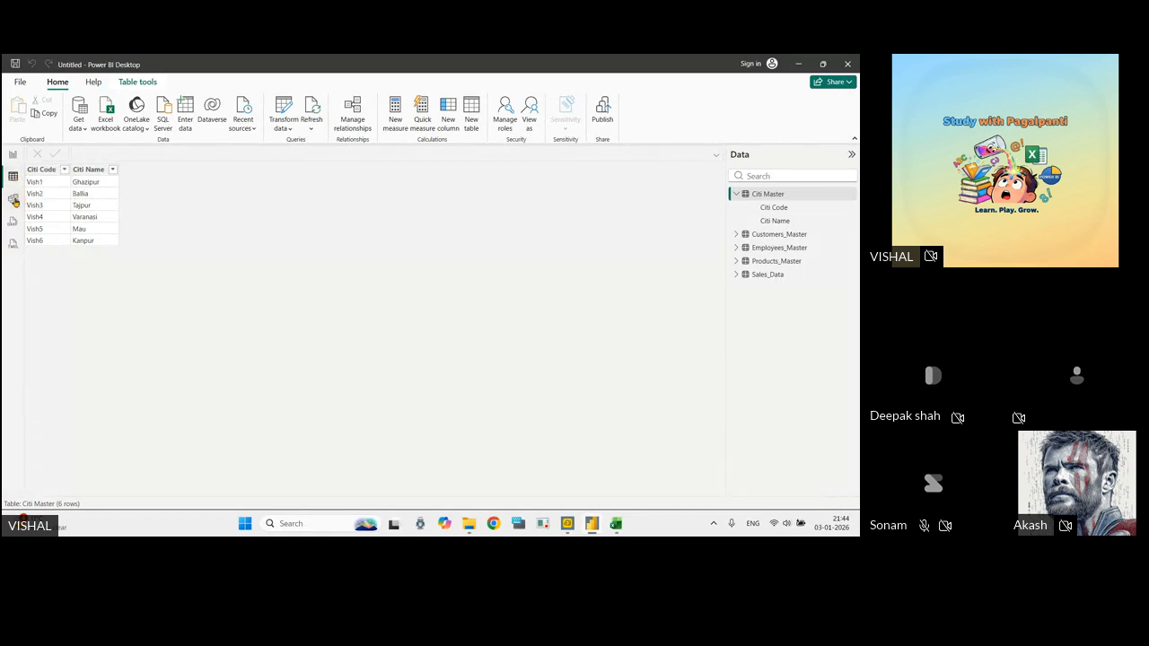
pyautogui.click(13, 199)
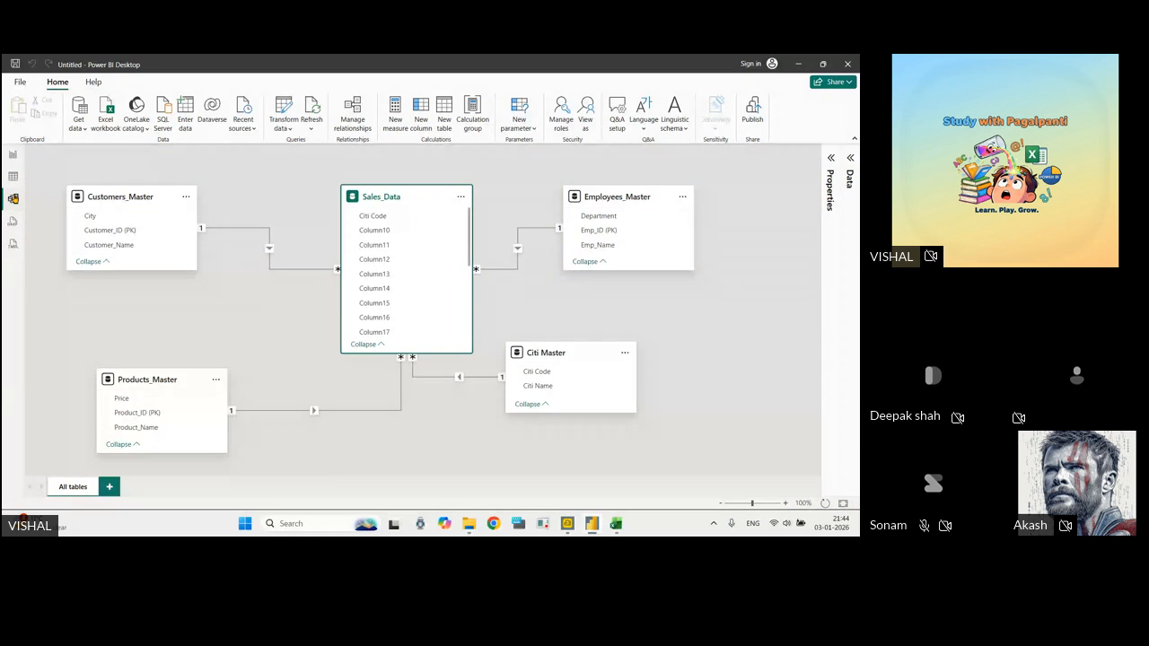
pyautogui.click(14, 177)
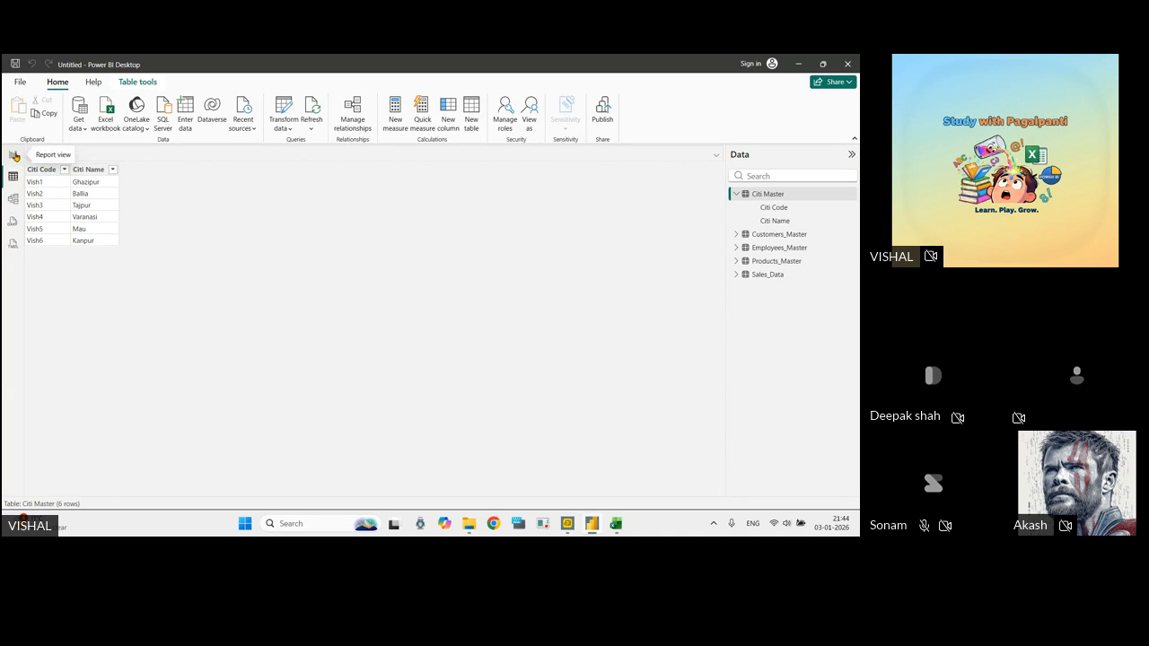
pyautogui.click(15, 156)
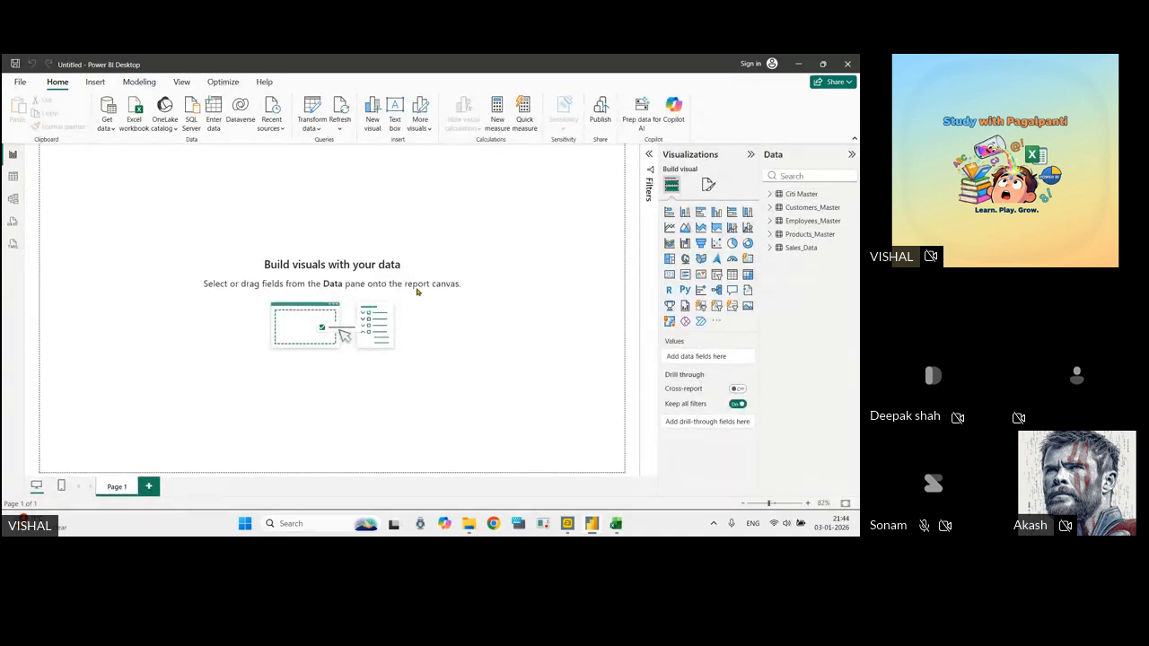
pyautogui.click(13, 201)
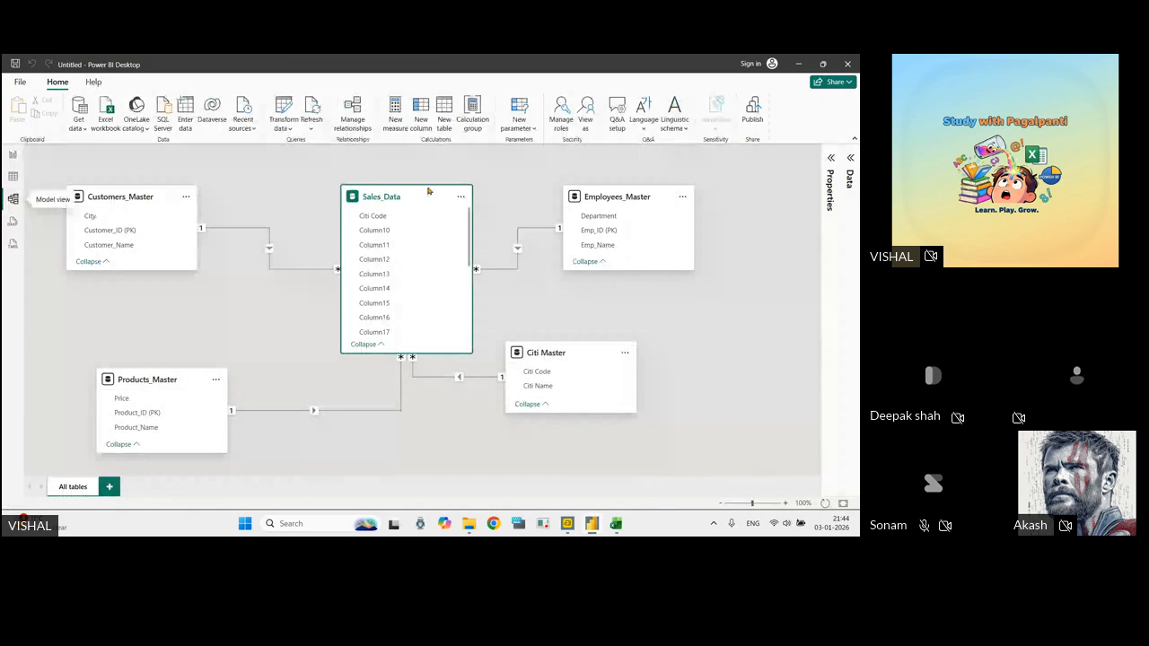
pyautogui.click(13, 153)
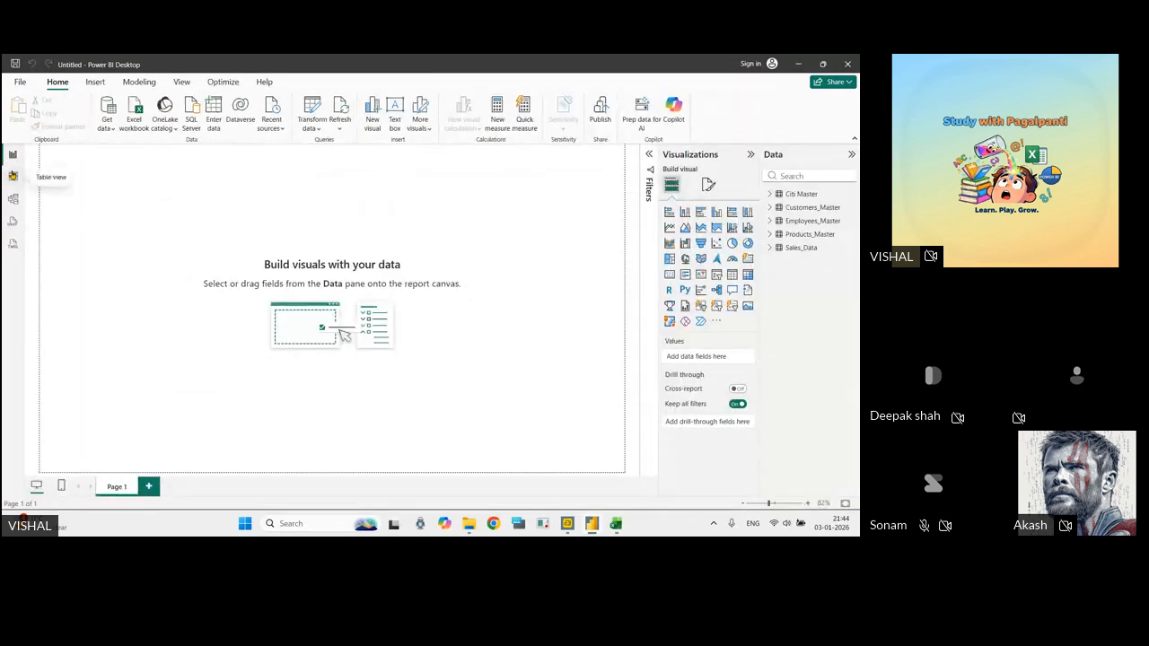
pyautogui.click(13, 176)
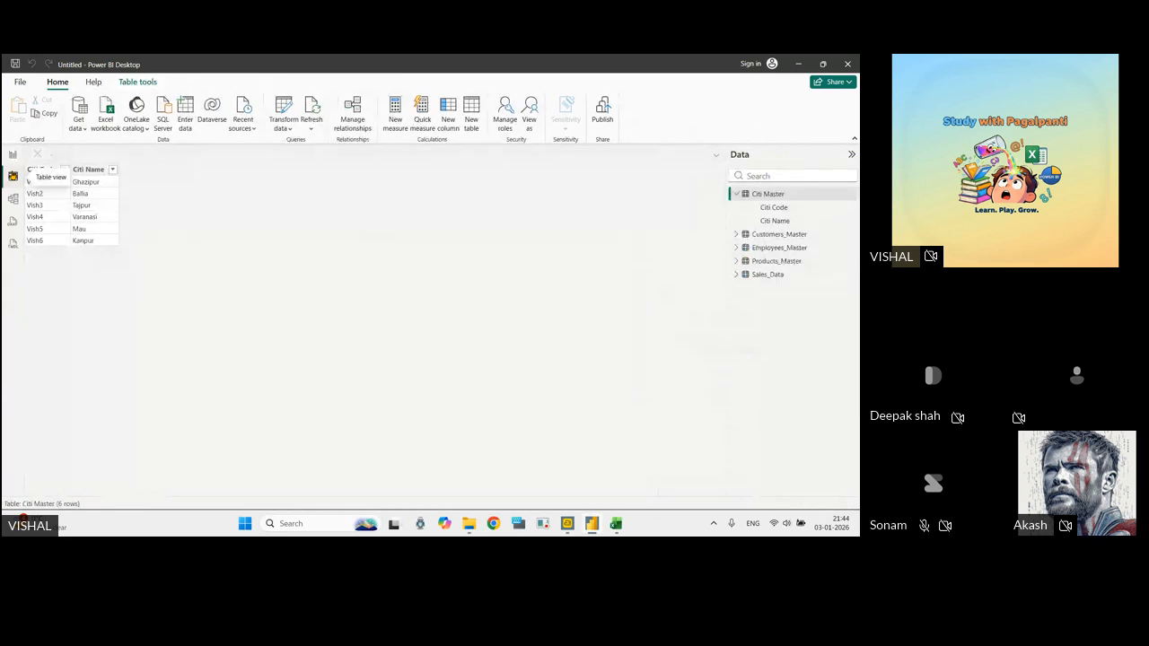
pyautogui.click(13, 155)
pyautogui.click(13, 199)
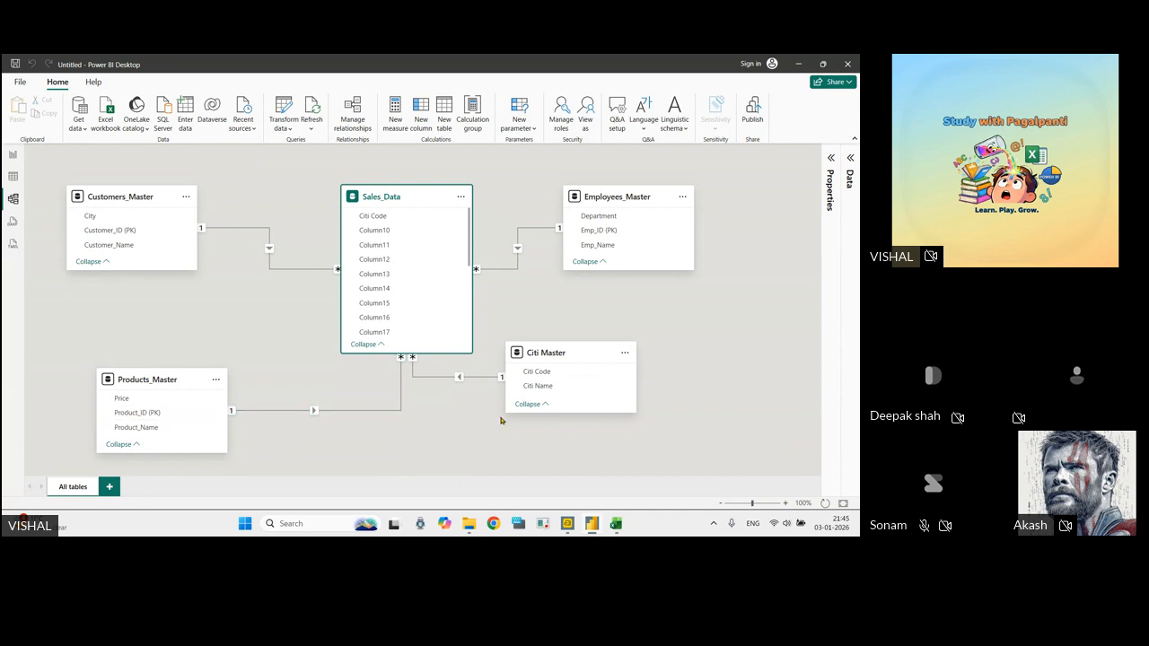
# Highlight the Citi Code field in the Sales_Data table and its counterpart in the Citi Master table of the model.
pyautogui.moveTo(617, 521)
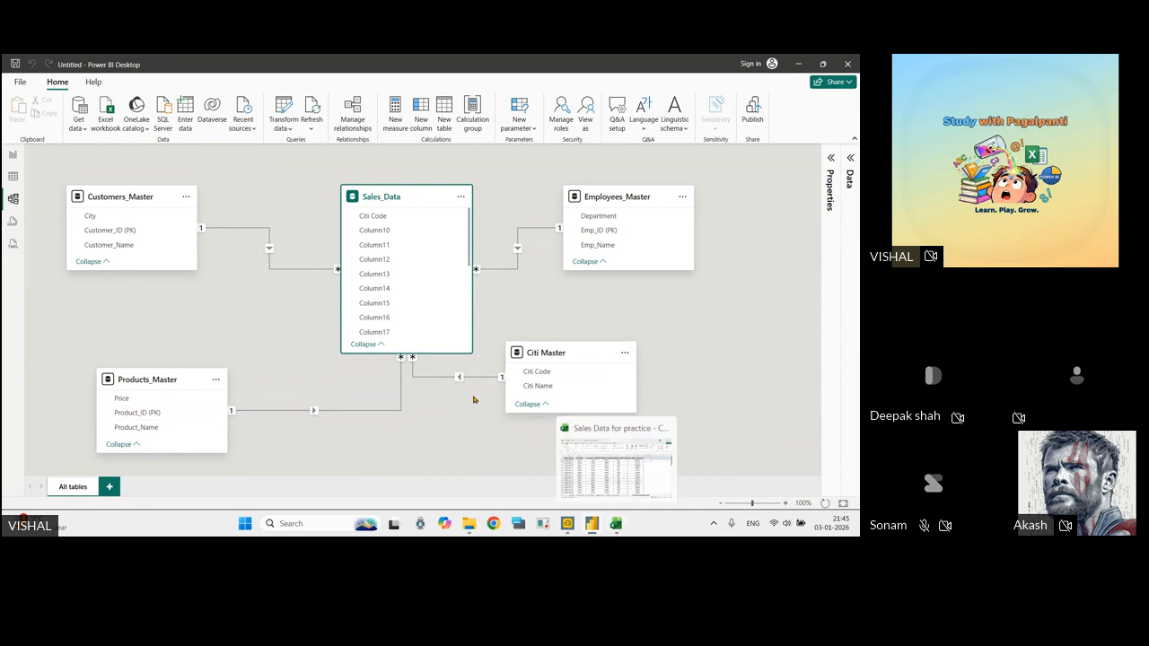
pyautogui.click(386, 222)
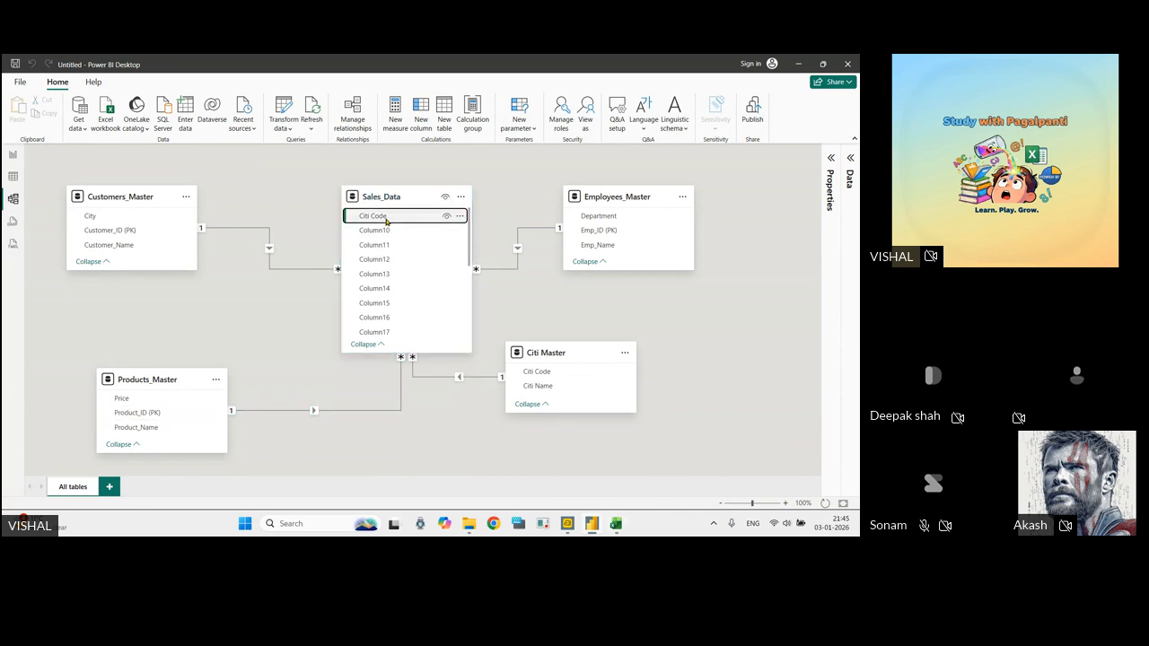
pyautogui.click(551, 376)
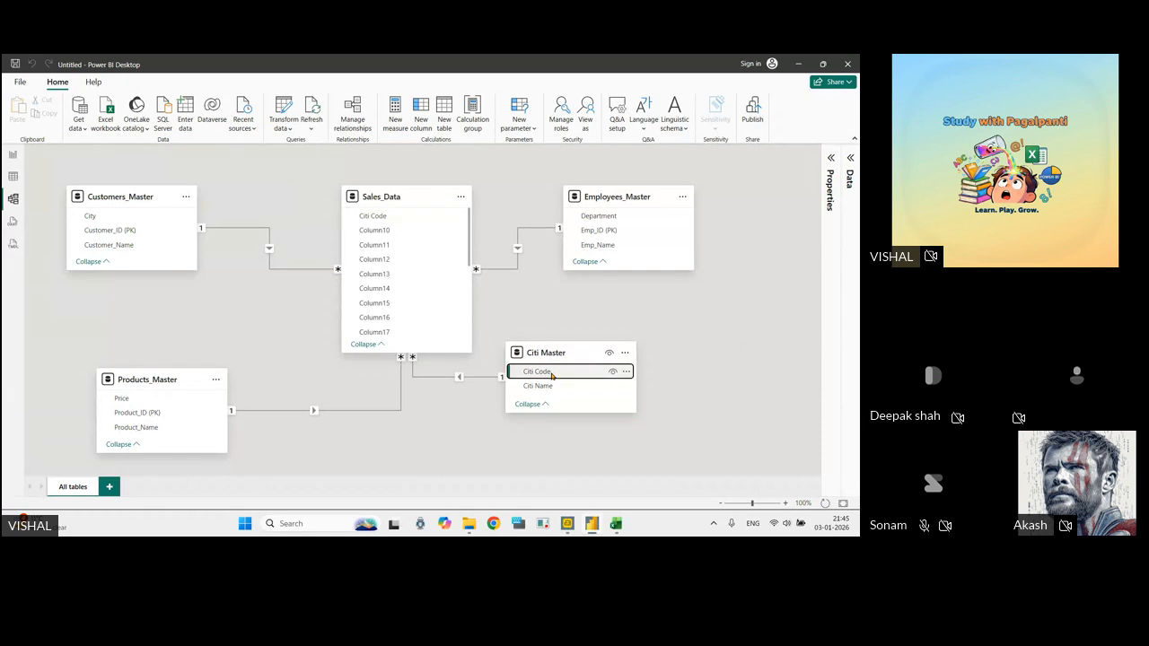
# Switch to the Excel workbook and compare the Citi Code entries in the Sales_Data sheet with those in Citi Master.
pyautogui.moveTo(615, 527)
pyautogui.click(632, 466)
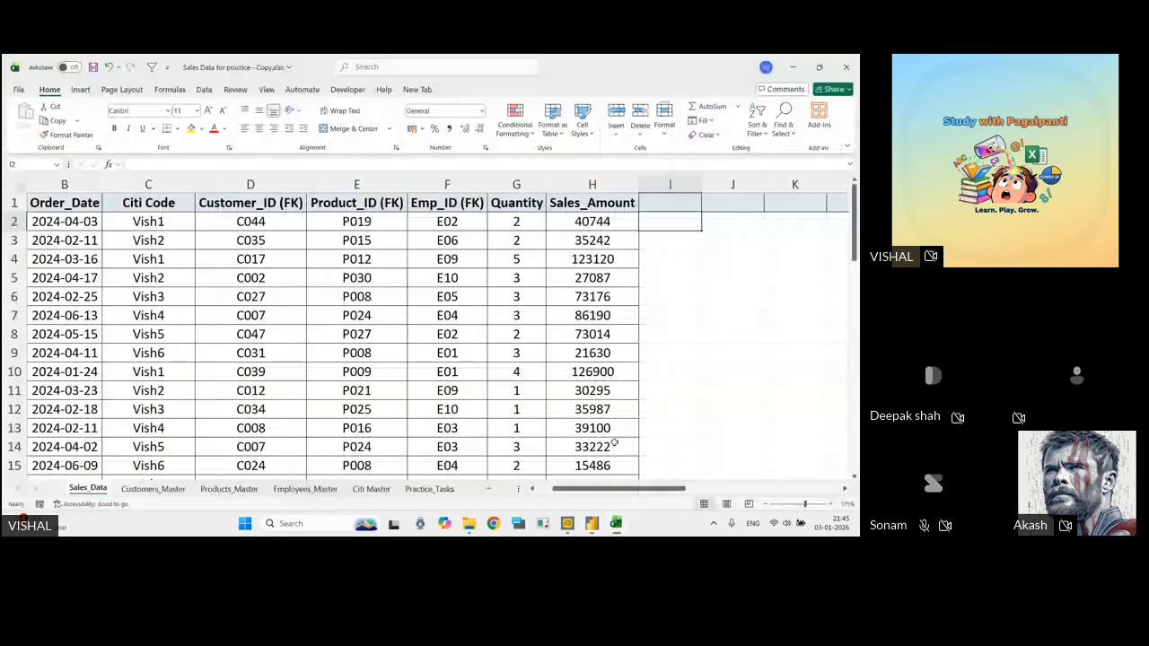
pyautogui.moveTo(176, 222); pyautogui.dragTo(184, 371)
pyautogui.click(370, 488)
pyautogui.moveTo(72, 210); pyautogui.dragTo(79, 359)
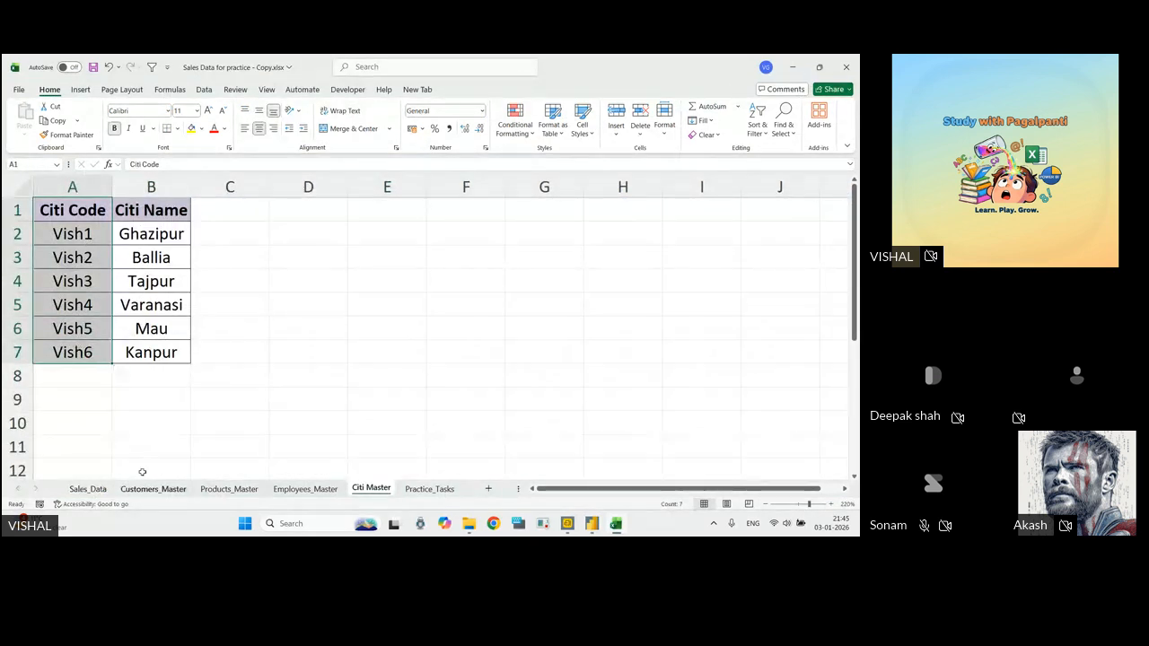
# Return to the Power BI model and delete the relationship between Customers_Master and Sales_Data.
pyautogui.click(791, 66)
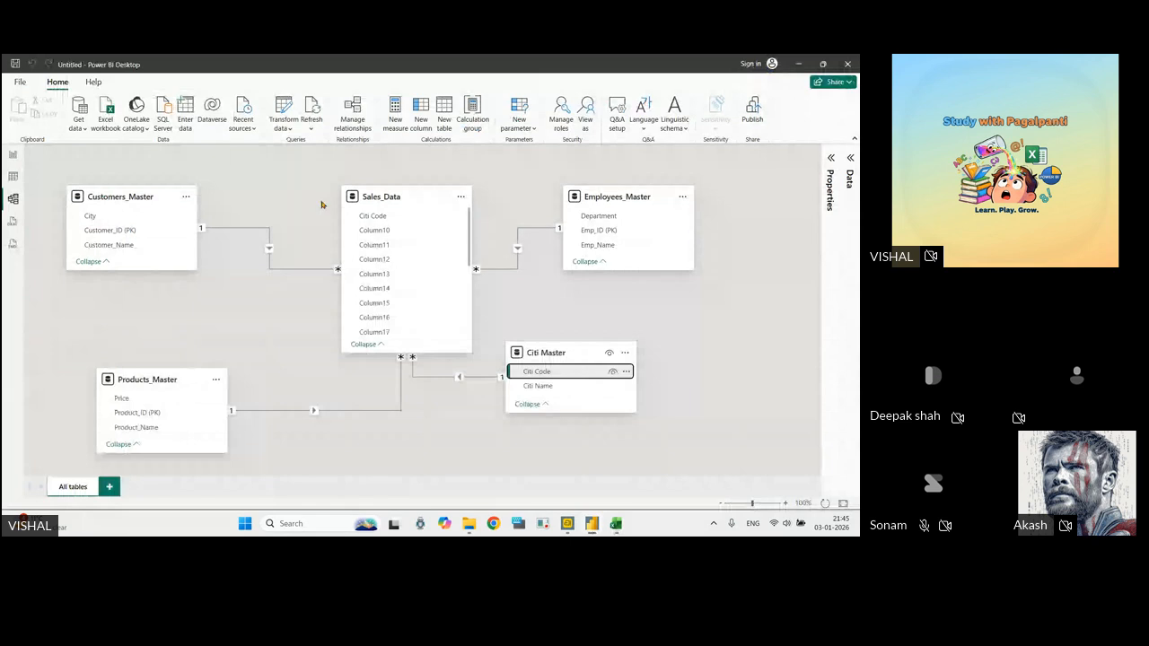
pyautogui.rightClick(266, 226)
pyautogui.click(289, 235)
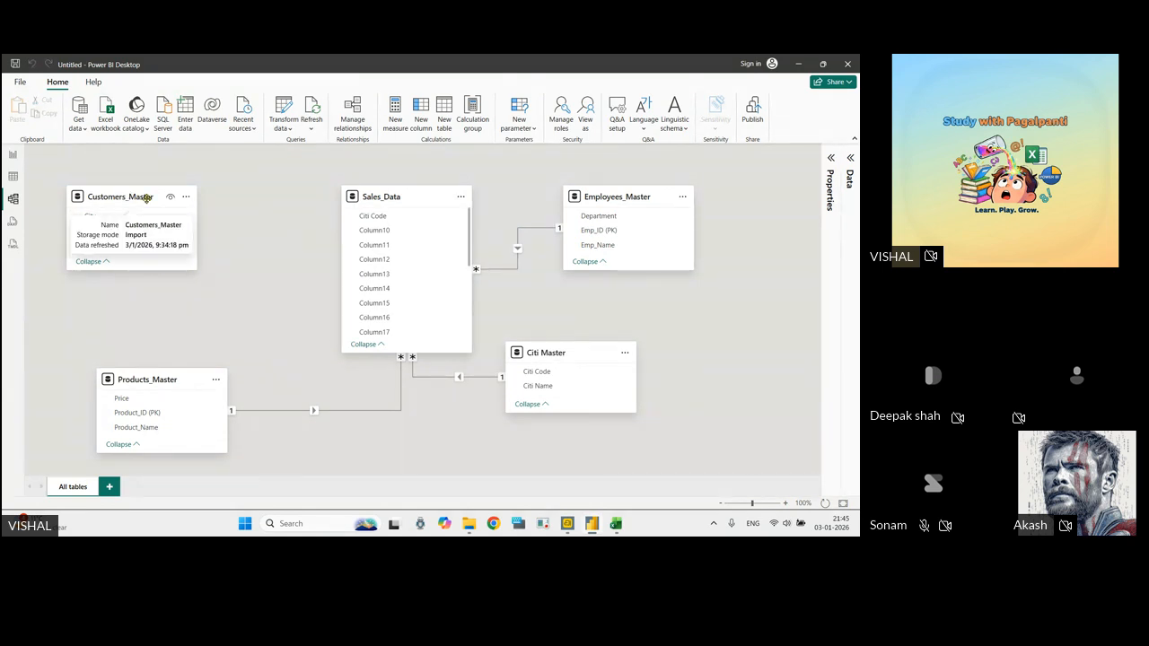
# Locate Customer_ID (FK) in the Sales_Data table and try to link Customer_ID (PK) from Customers_Master to it.
pyautogui.scroll(-3, 393, 260)
pyautogui.scroll(-2, 395, 269)
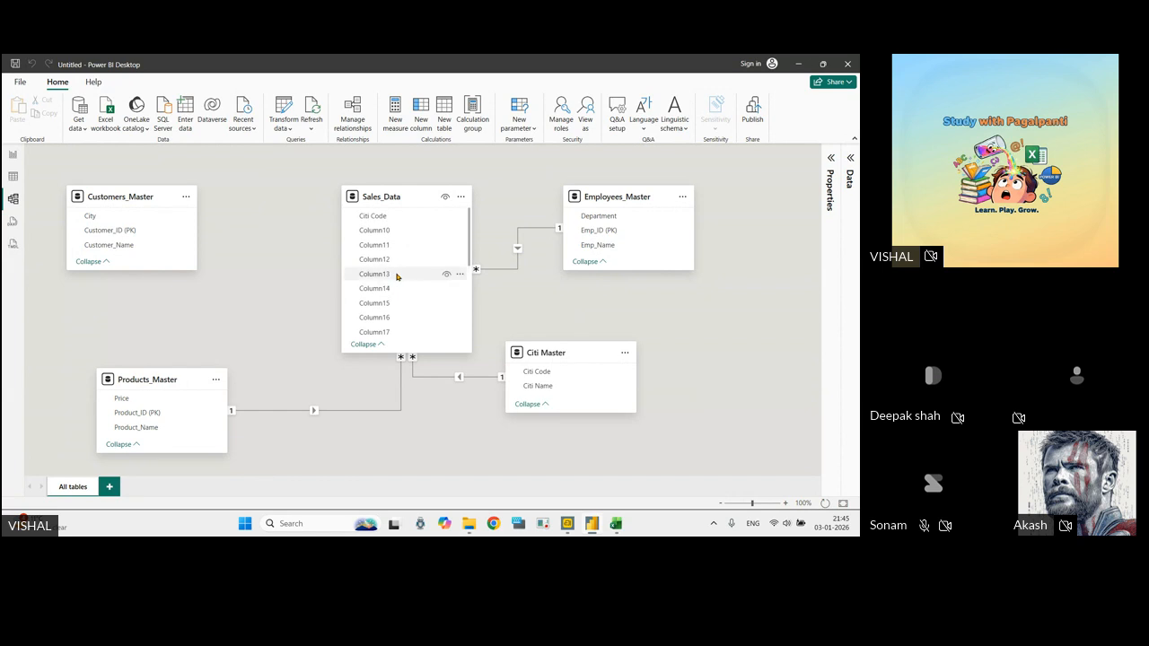
pyautogui.scroll(5, 402, 292)
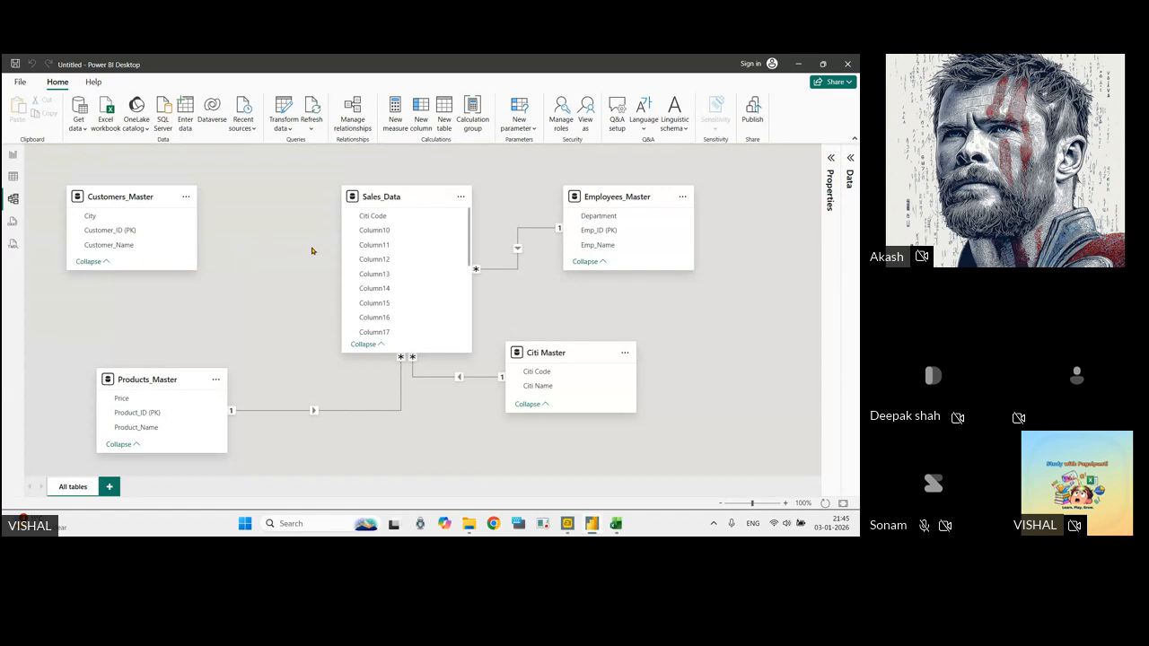
pyautogui.scroll(-5, 403, 260)
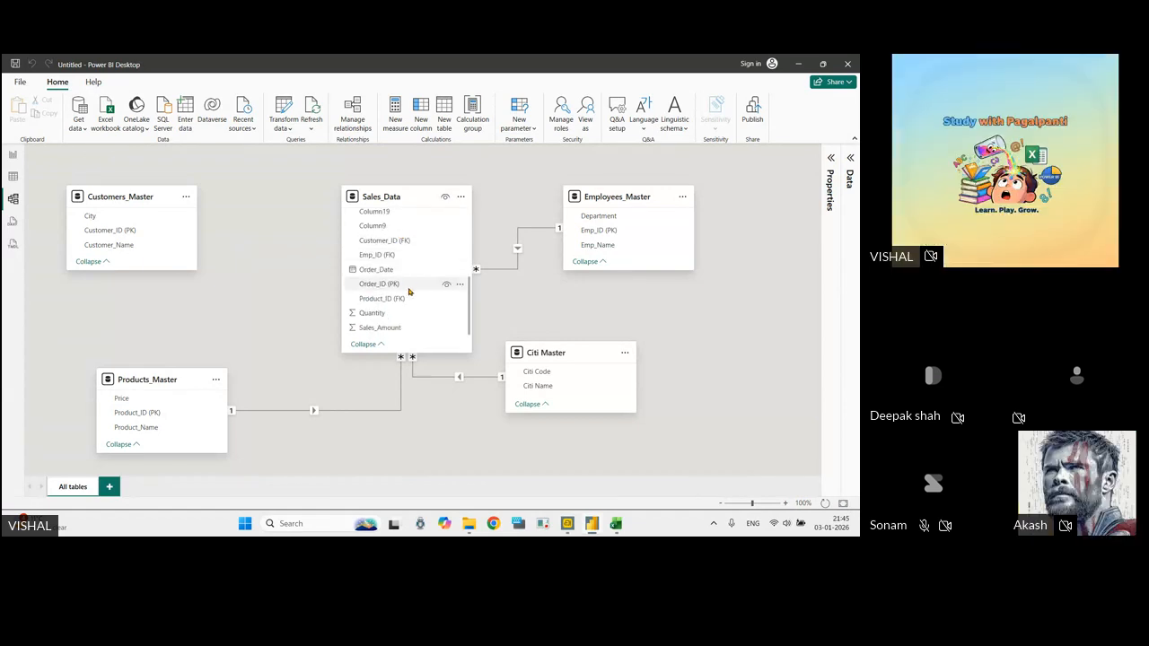
pyautogui.scroll(5, 408, 291)
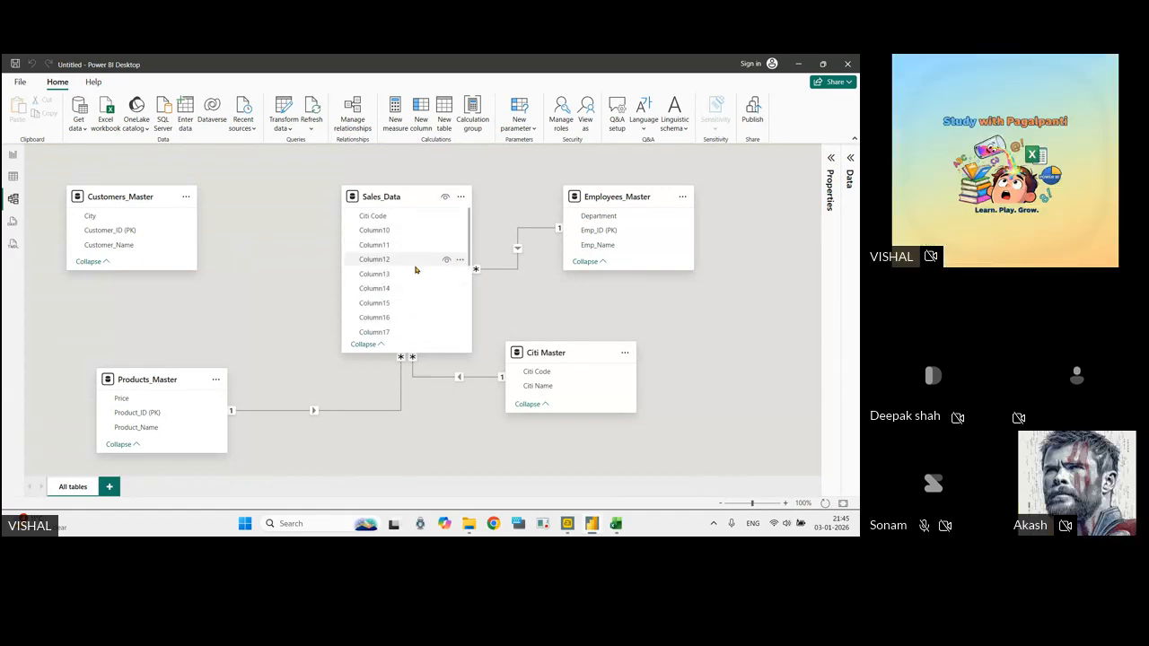
pyautogui.scroll(-4, 415, 274)
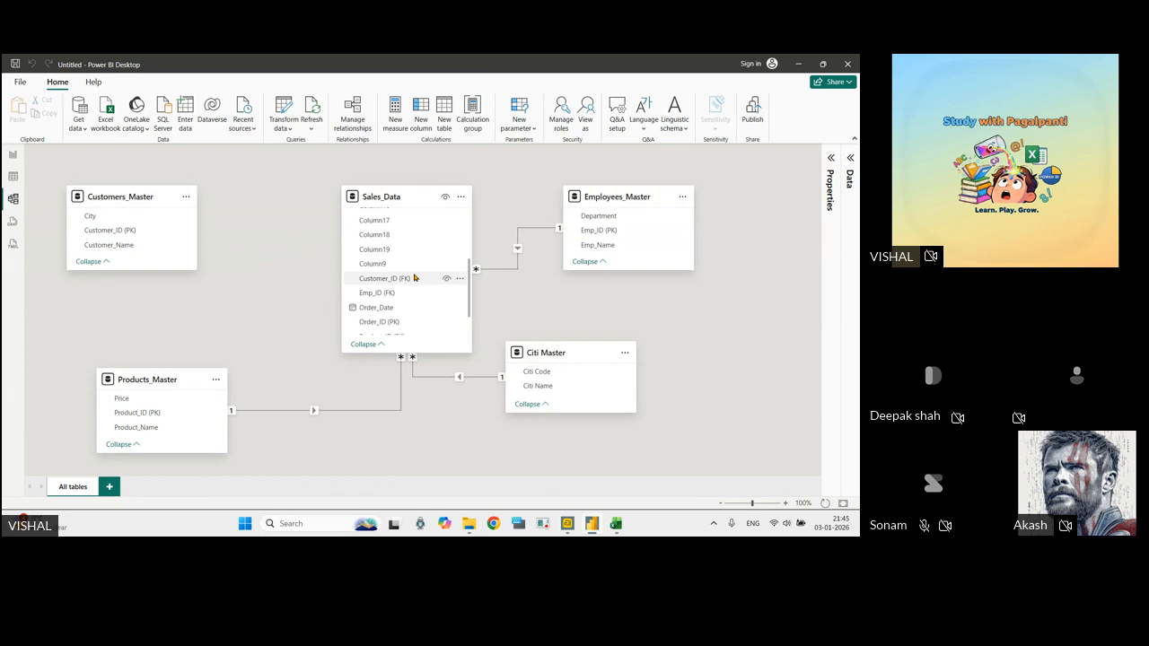
pyautogui.scroll(-2, 416, 272)
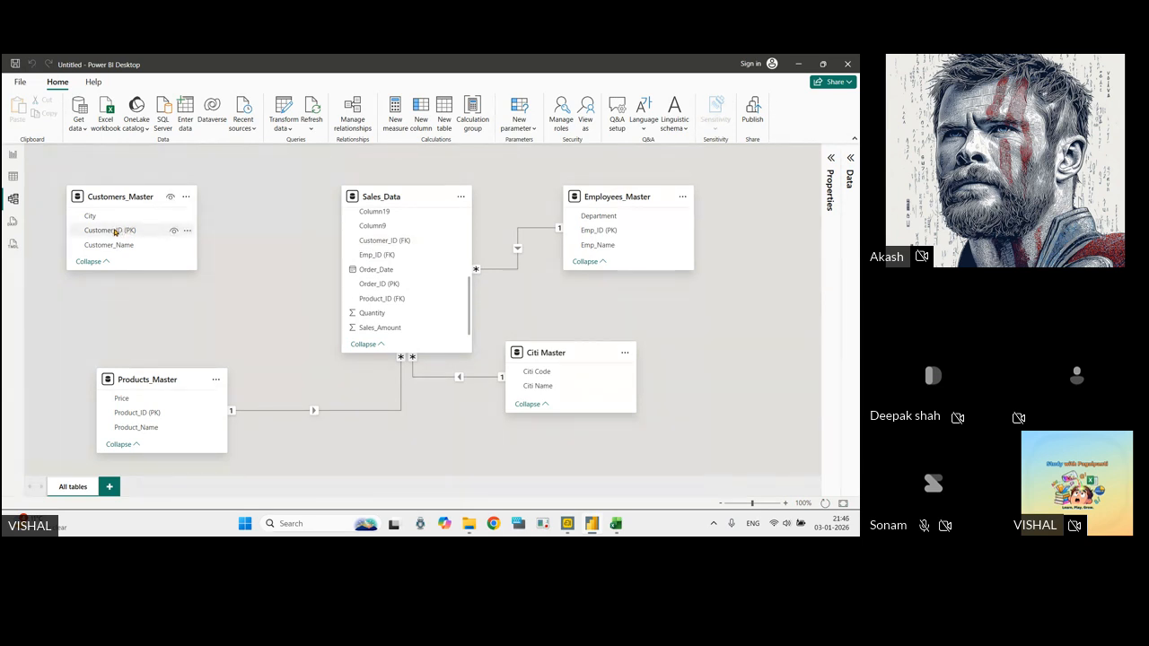
pyautogui.moveTo(114, 232); pyautogui.dragTo(390, 244)
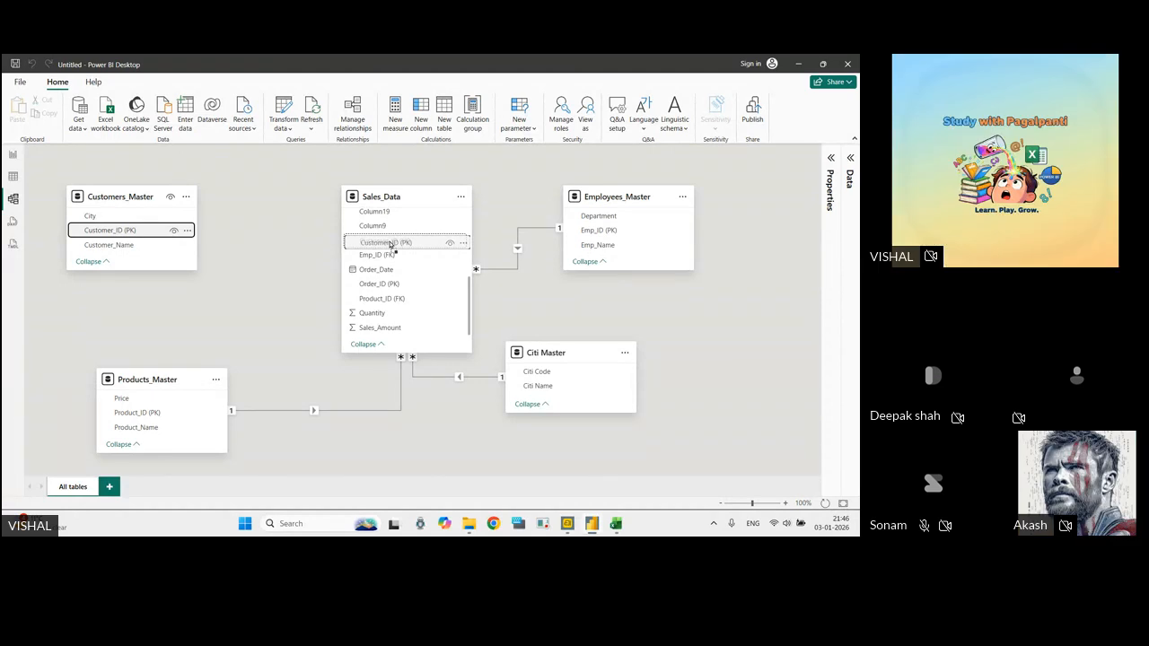
pyautogui.moveTo(390, 244); pyautogui.dragTo(115, 230)
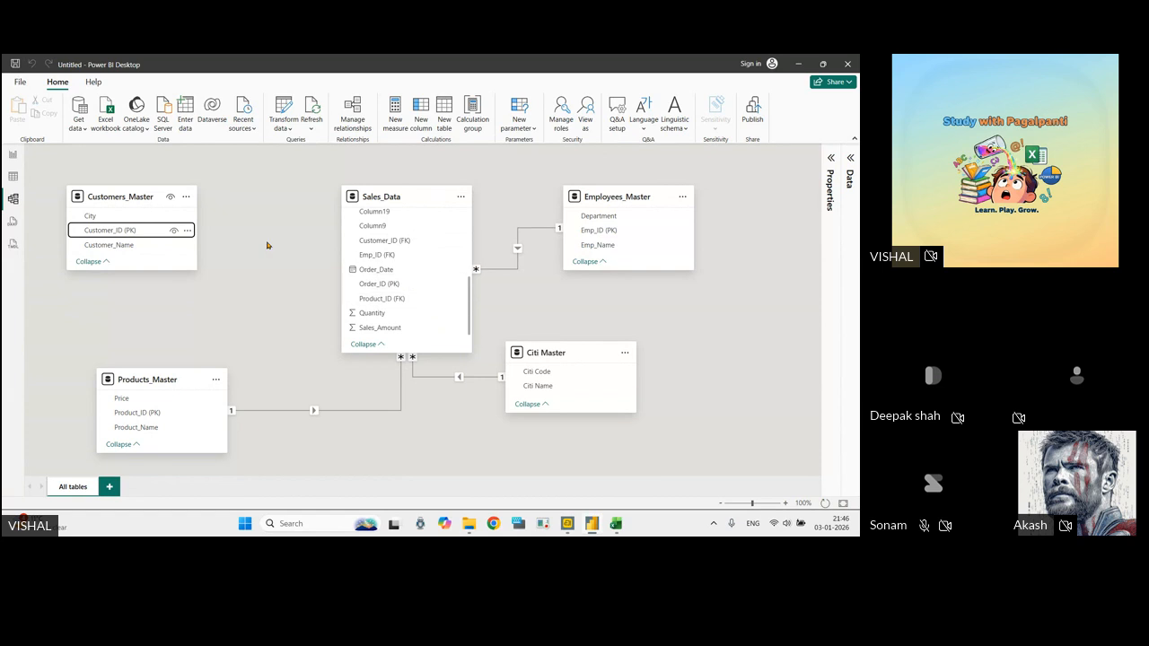
# Switch to the Excel workbook, highlight the Citi Code column in Sales_Data, and view the Practice_Tasks and Employees_Master sheets.
pyautogui.moveTo(616, 523)
pyautogui.click(616, 458)
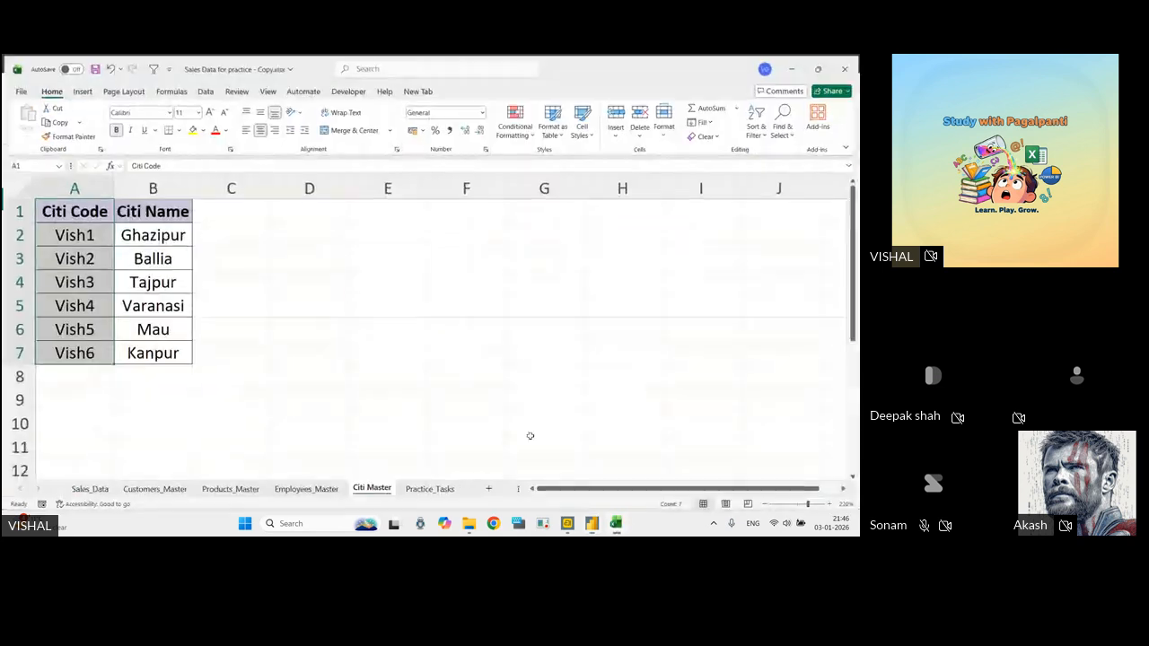
pyautogui.click(90, 489)
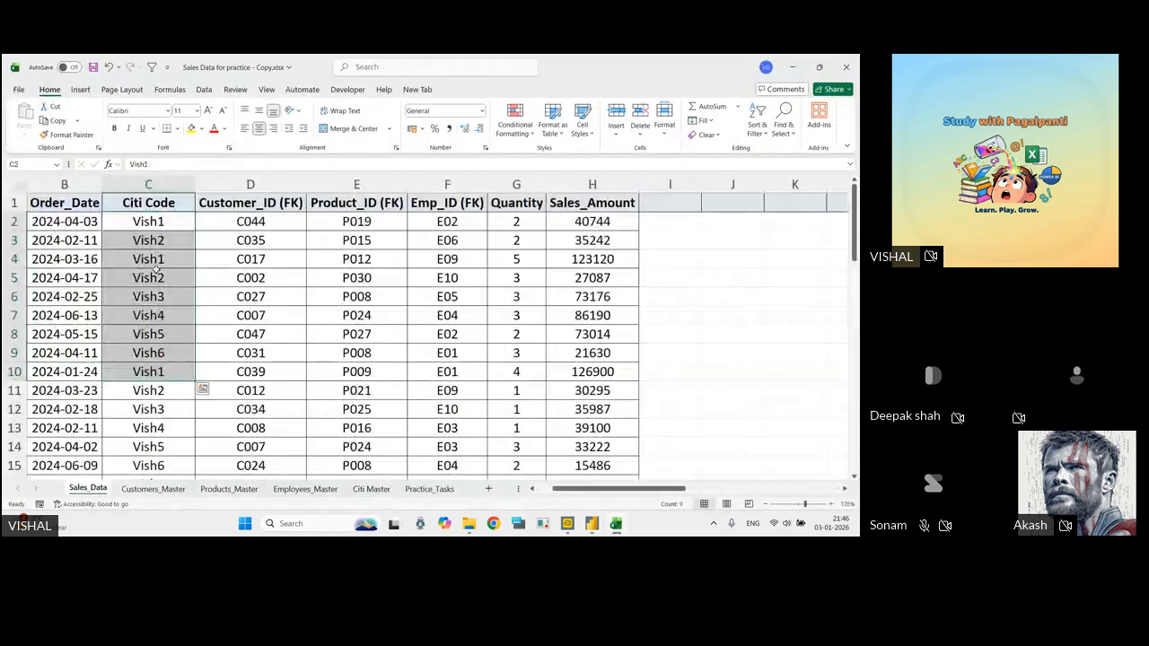
pyautogui.click(149, 185)
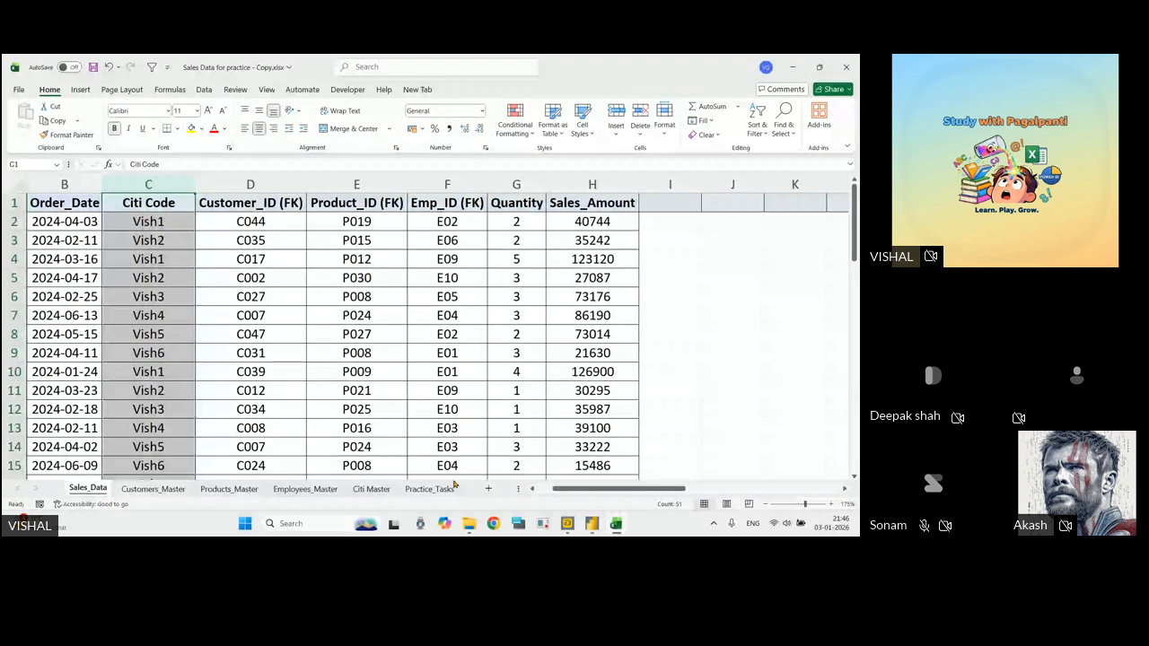
pyautogui.click(429, 489)
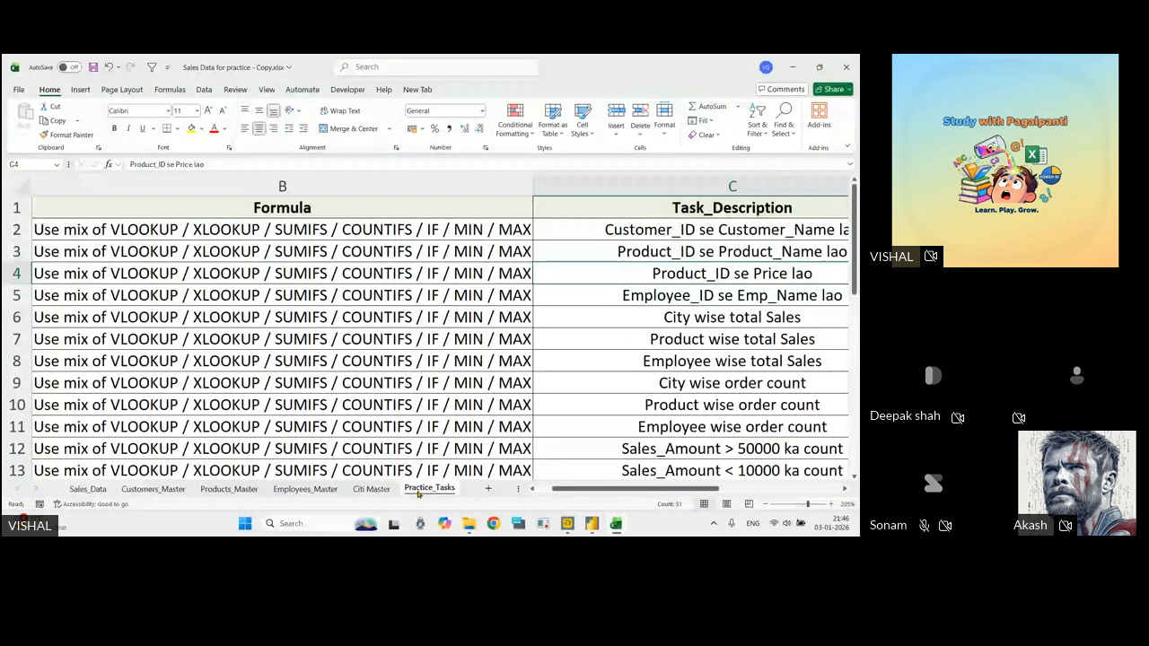
pyautogui.click(297, 488)
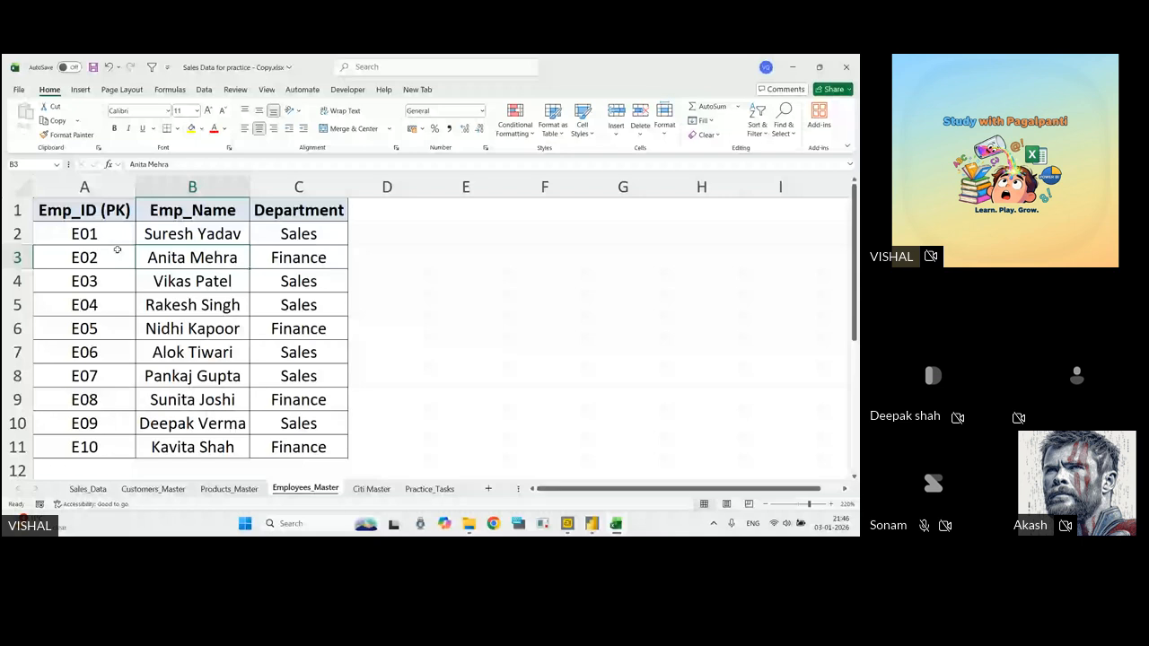
# Compare the Product_ID (FK) column in the Sales_Data sheet with the Product_ID (PK) column in Products_Master.
pyautogui.click(88, 489)
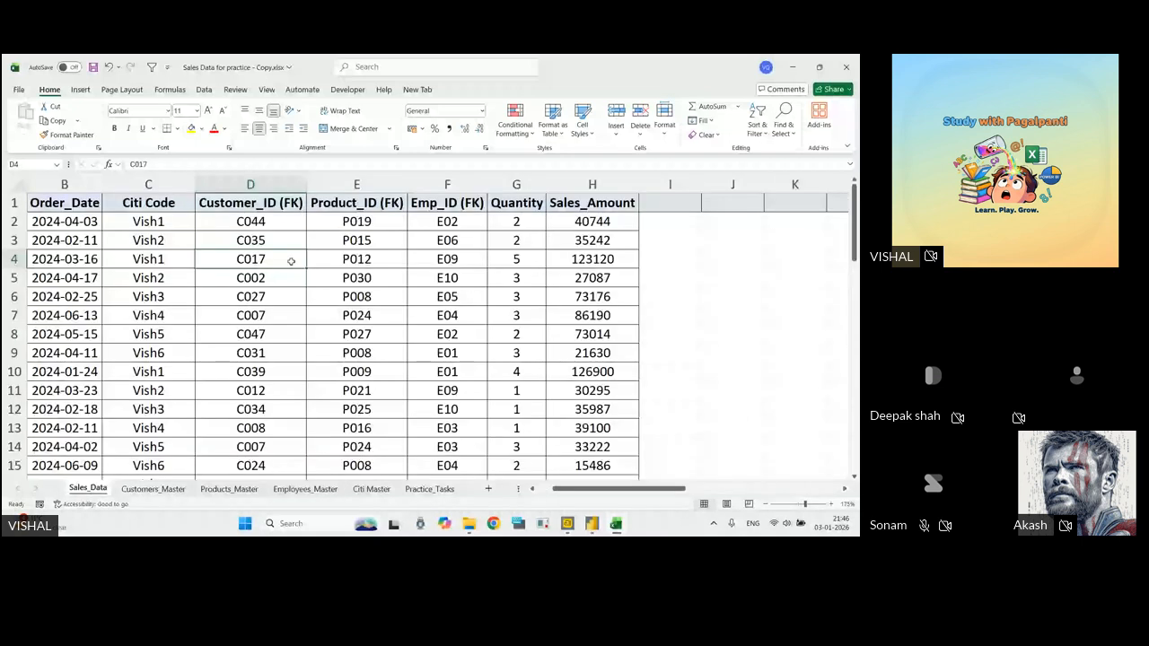
pyautogui.click(373, 182)
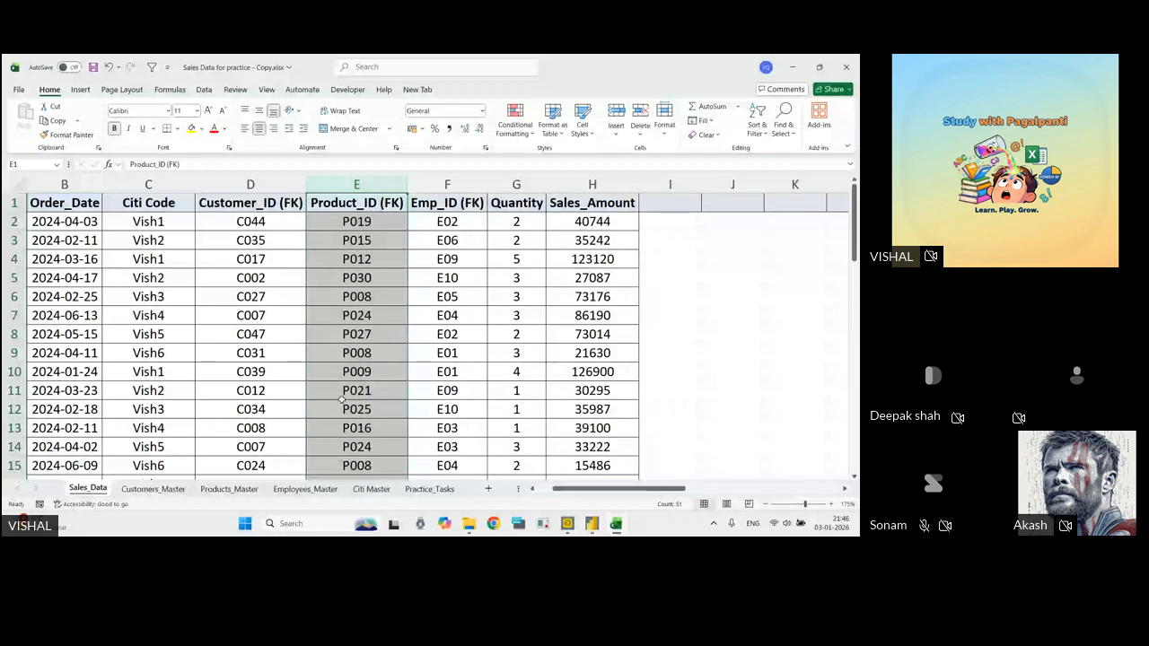
pyautogui.click(222, 487)
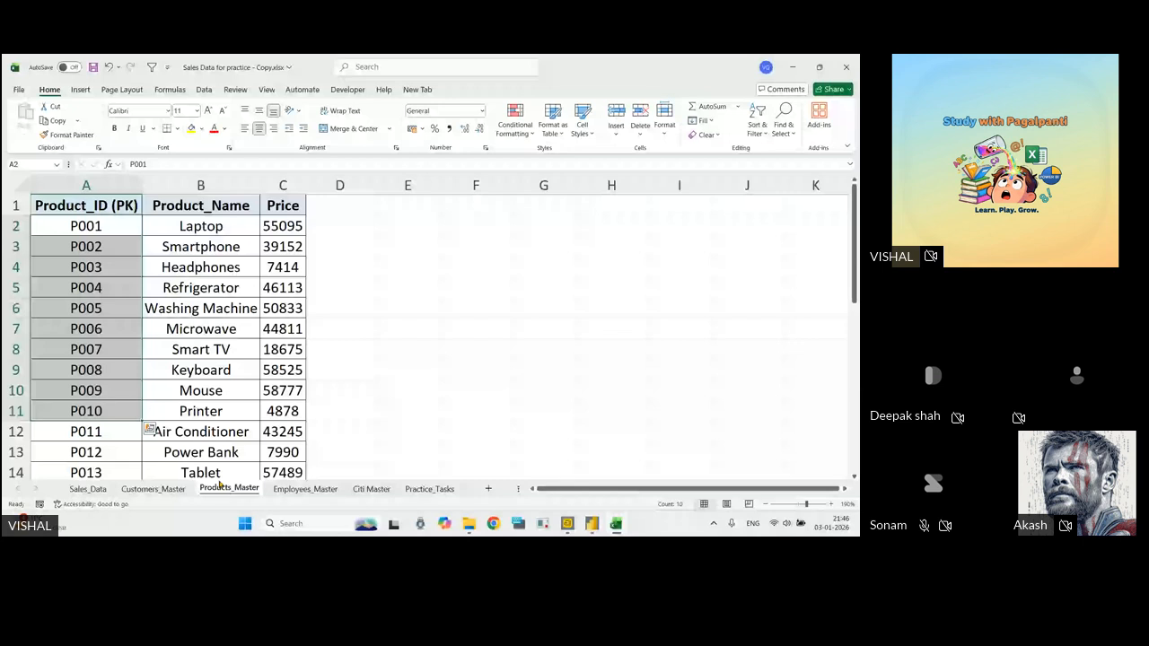
pyautogui.click(88, 186)
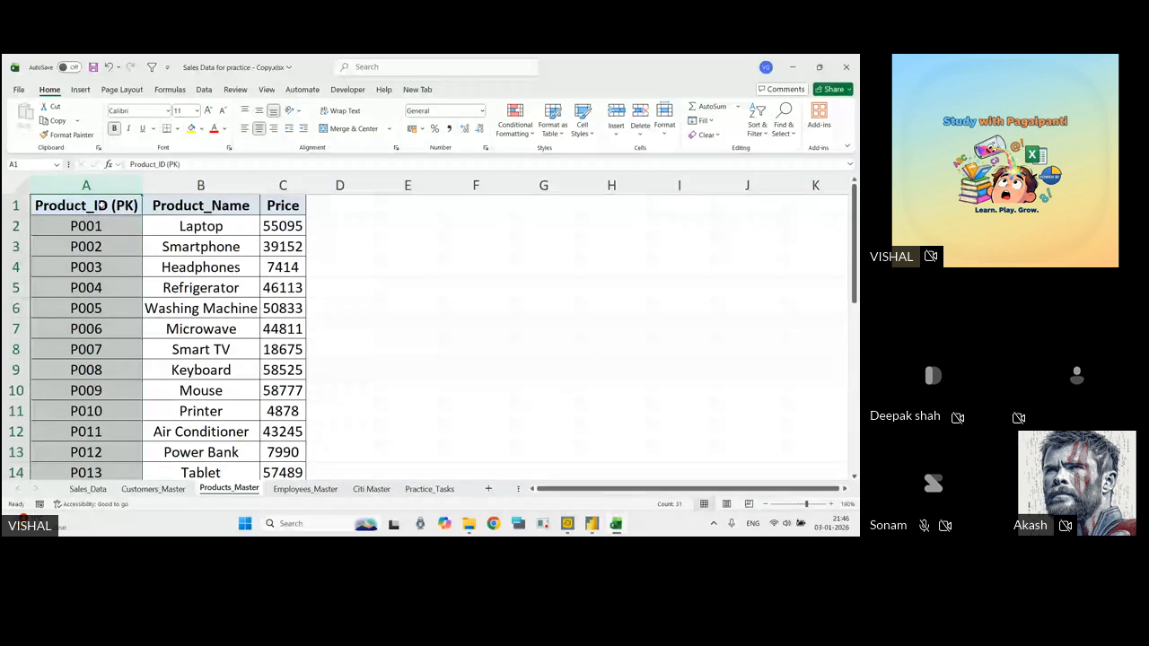
pyautogui.click(100, 488)
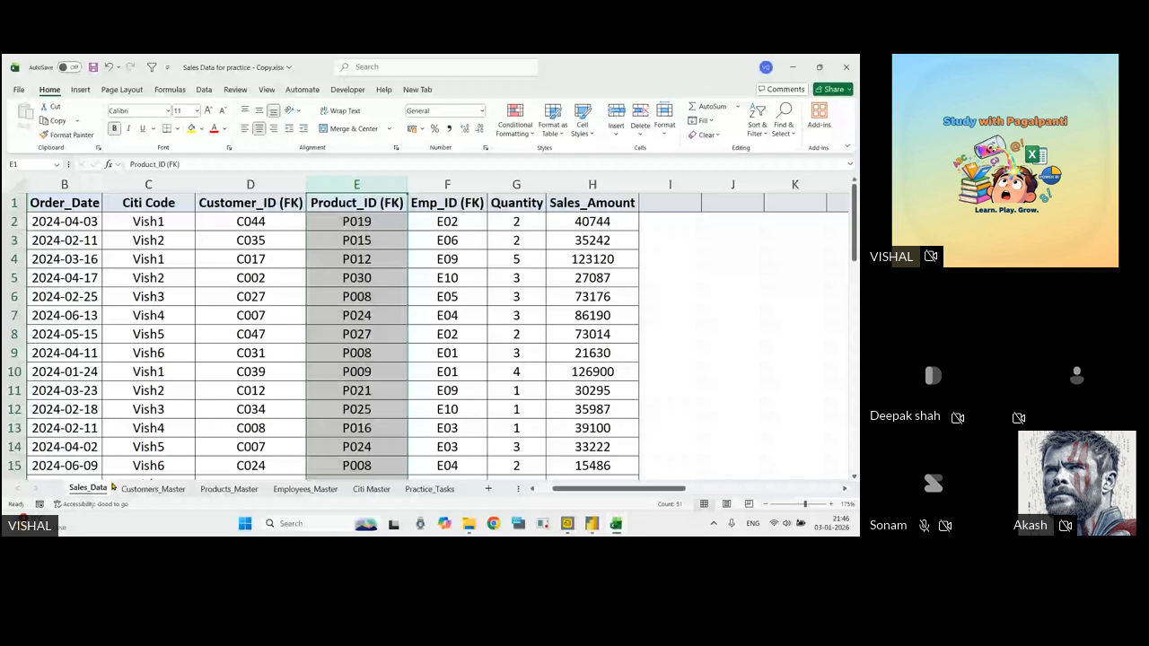
# Examine the Citi Code column in the Sales_Data sheet for repeated codes such as Vish2.
pyautogui.click(356, 222)
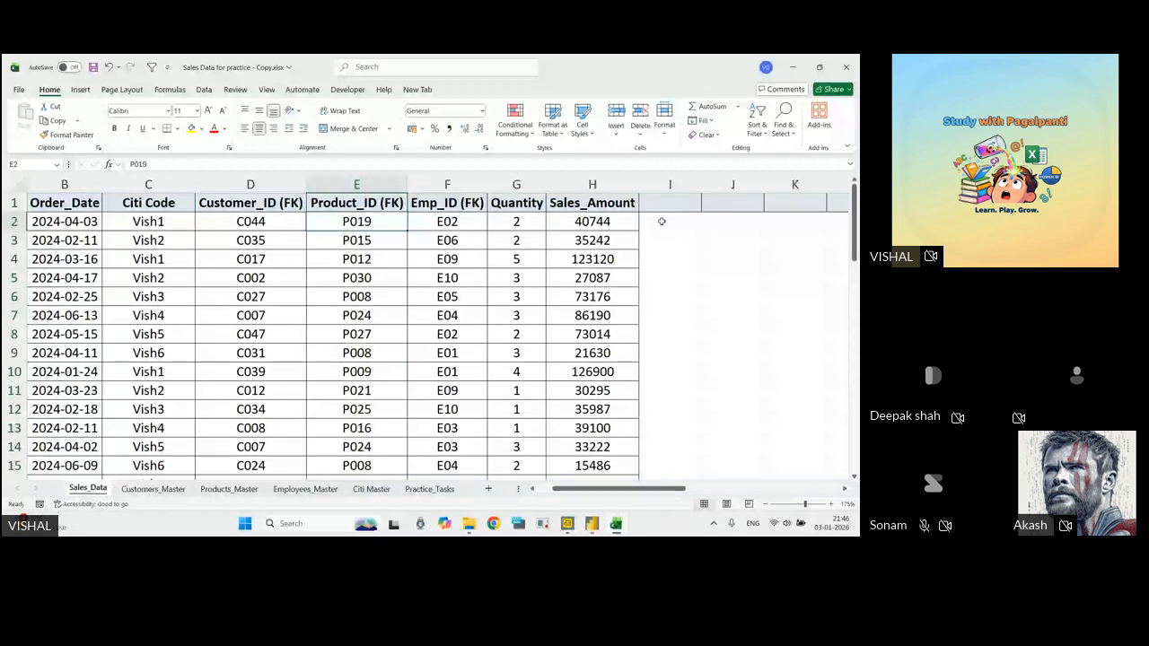
pyautogui.press('Left')
pyautogui.press('Left')
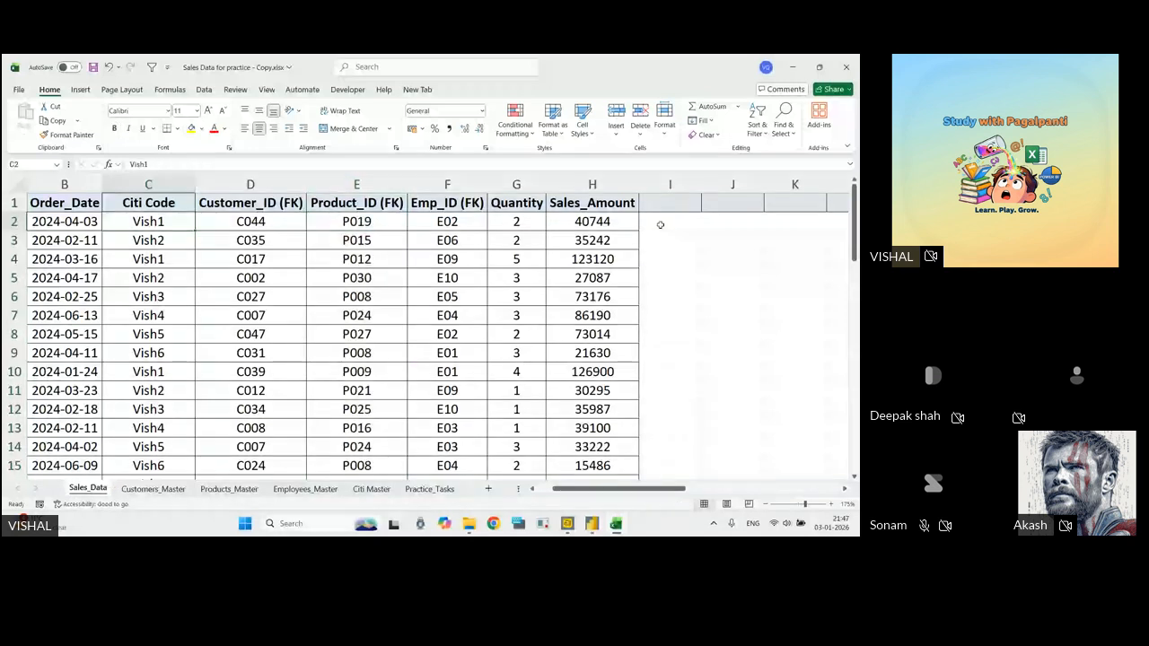
pyautogui.click(660, 223)
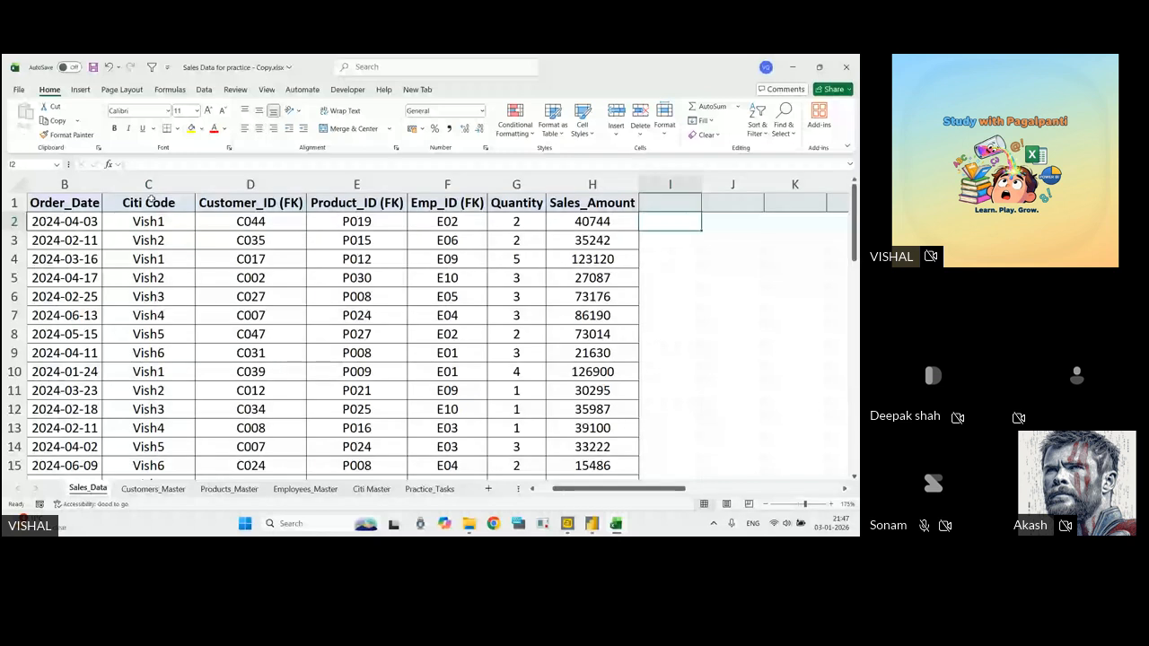
pyautogui.click(150, 201)
pyautogui.hotkey('ctrl', 'shift', 'Down')
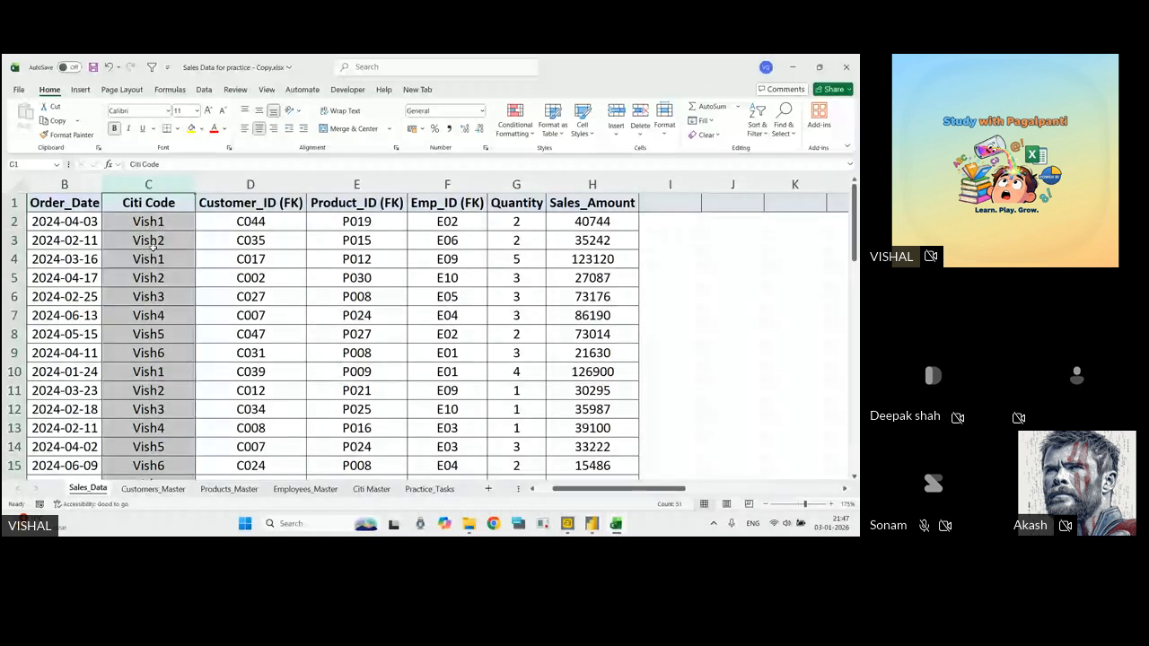
pyautogui.click(151, 239)
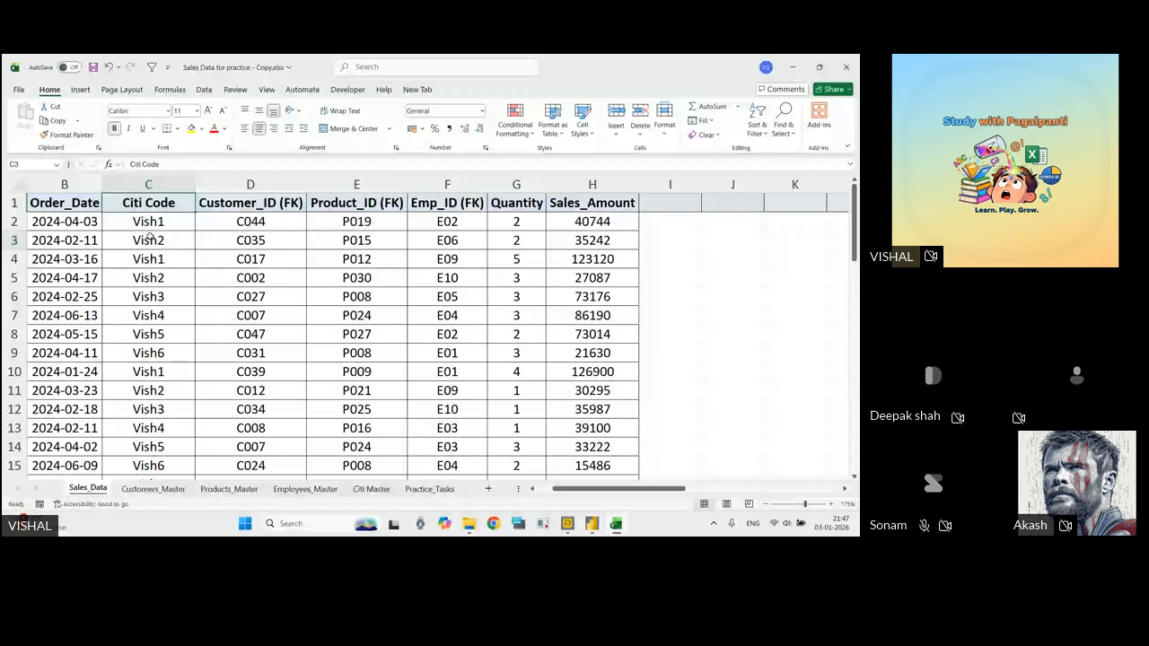
pyautogui.click(152, 277)
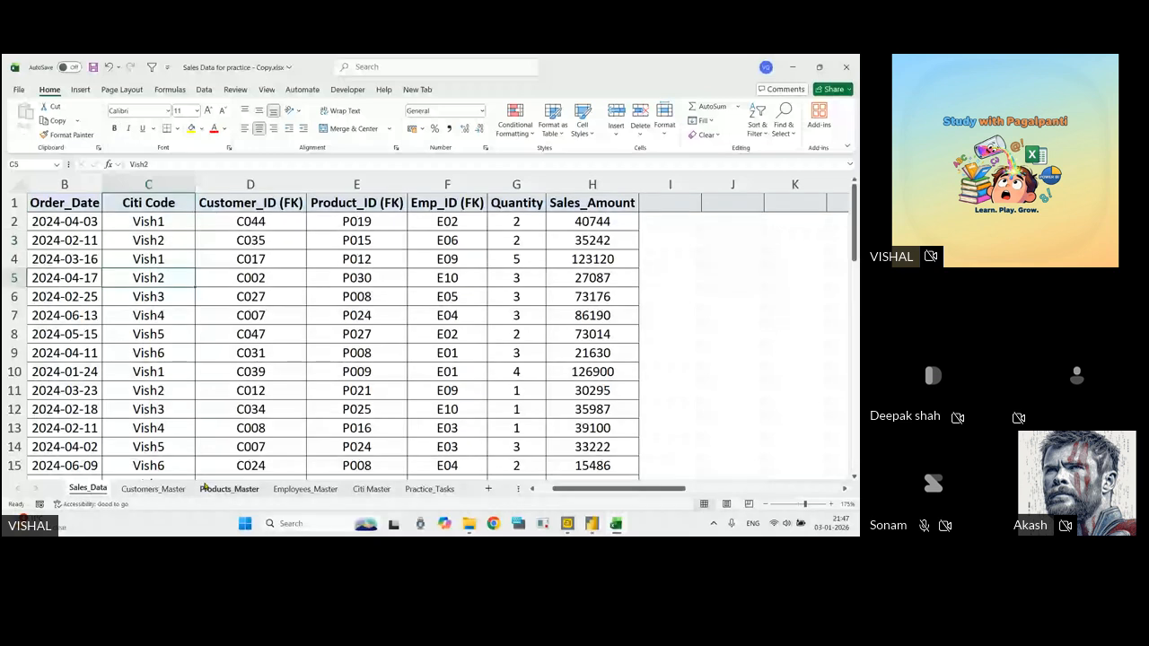
# Review the Citi Code column in the Citi Master sheet as the lookup list of codes.
pyautogui.click(371, 488)
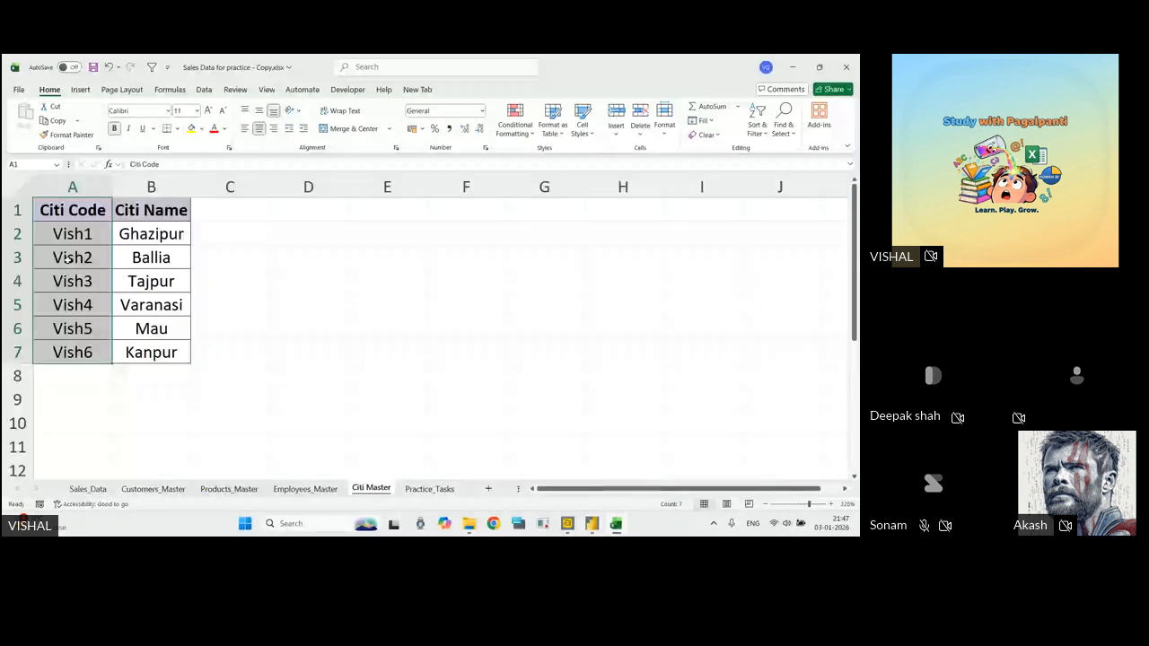
pyautogui.press('Down')
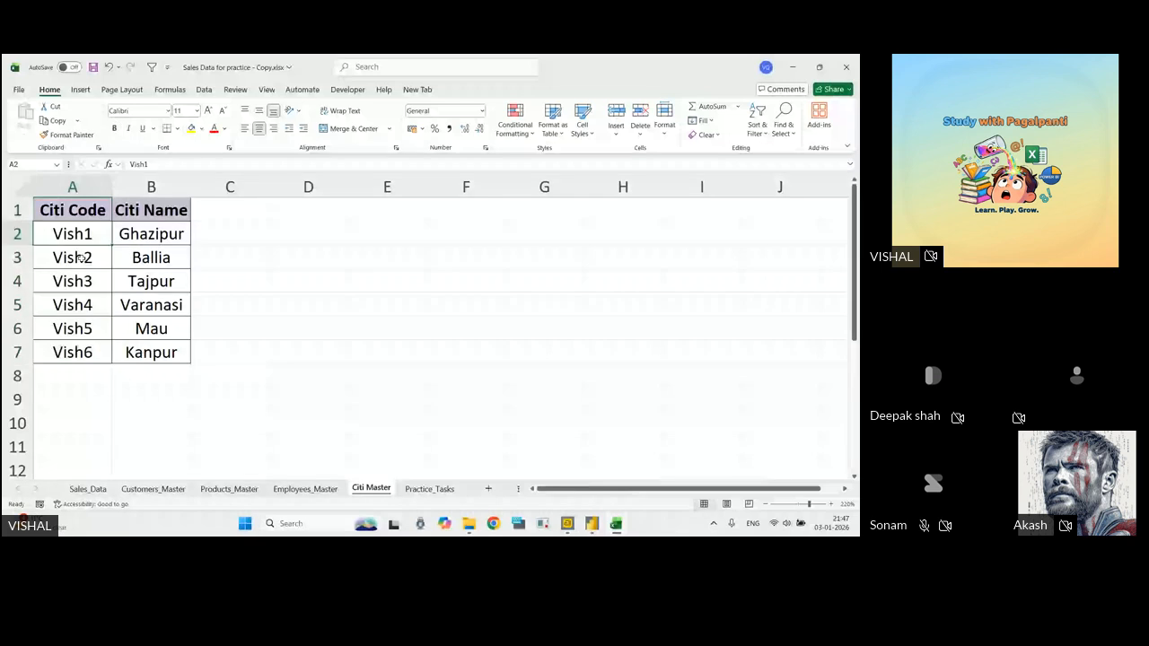
pyautogui.click(78, 188)
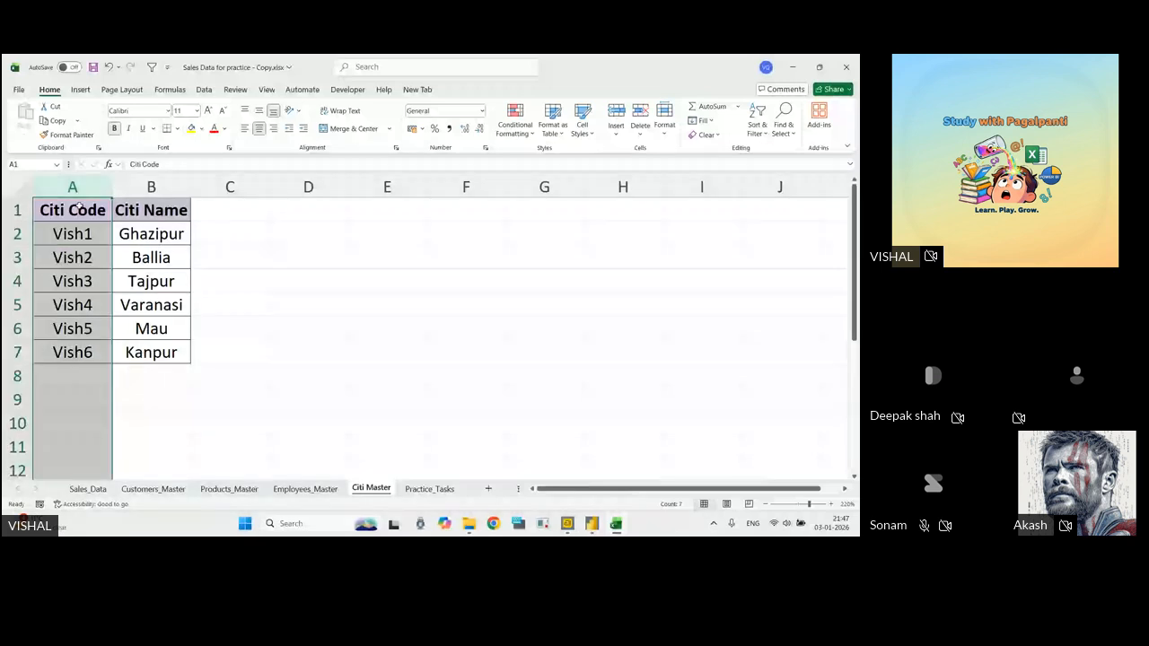
pyautogui.click(76, 257)
# Return to the Sales_Data sheet and check how the Citi Code entries recur down the rows.
pyautogui.click(89, 488)
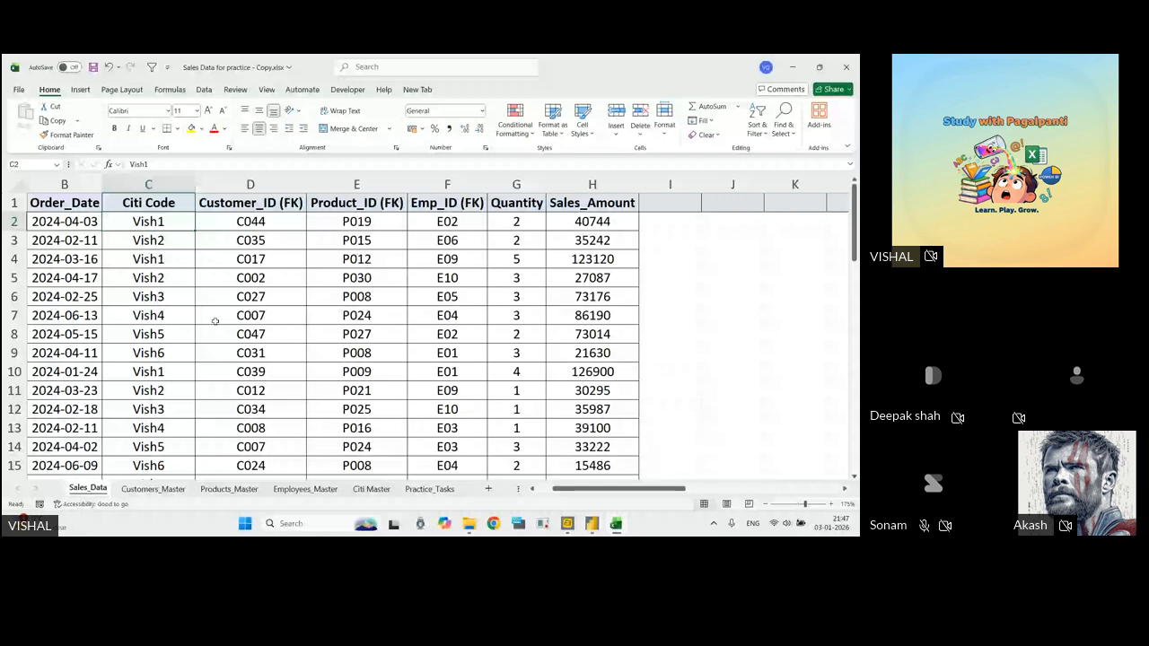
pyautogui.click(250, 298)
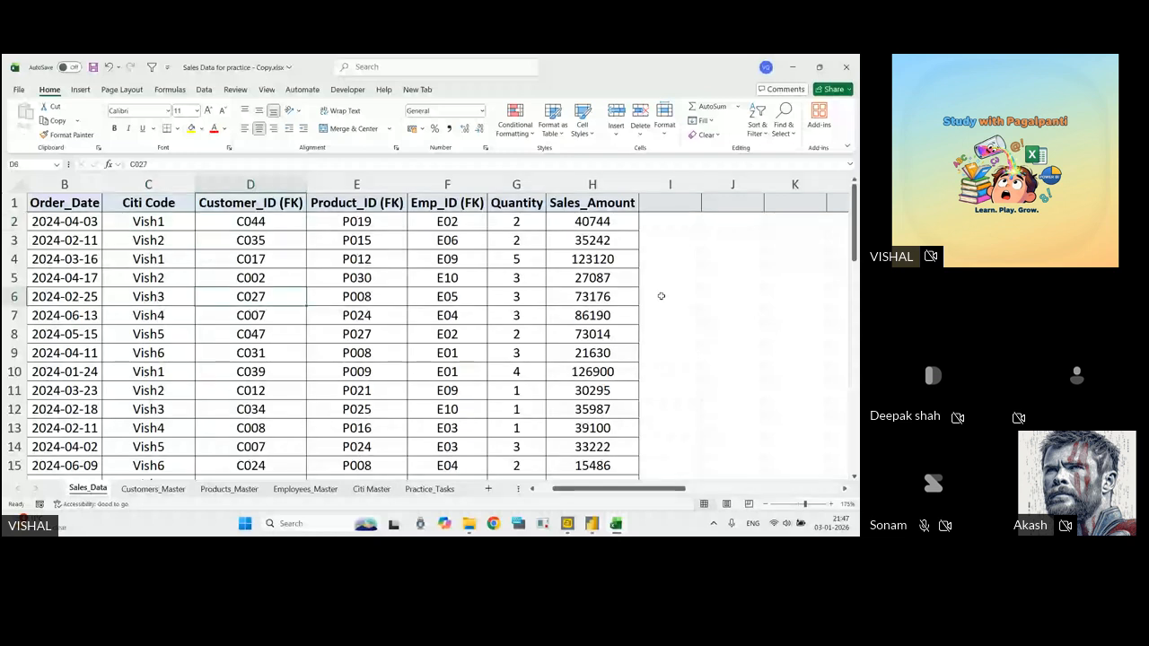
pyautogui.click(660, 296)
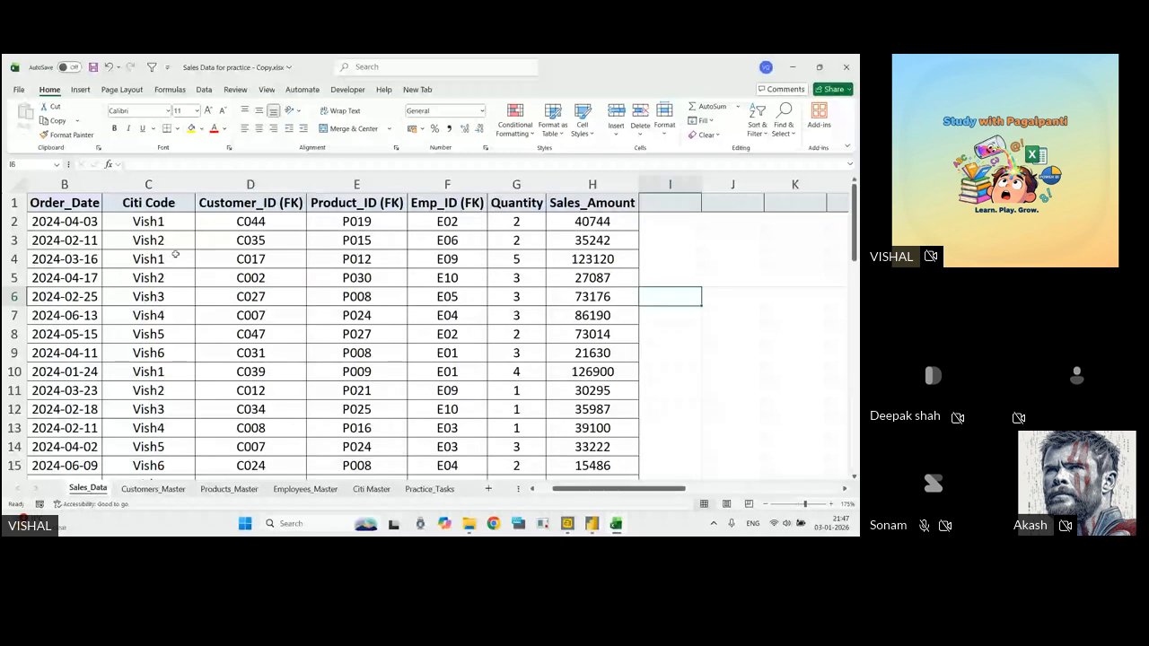
pyautogui.click(171, 409)
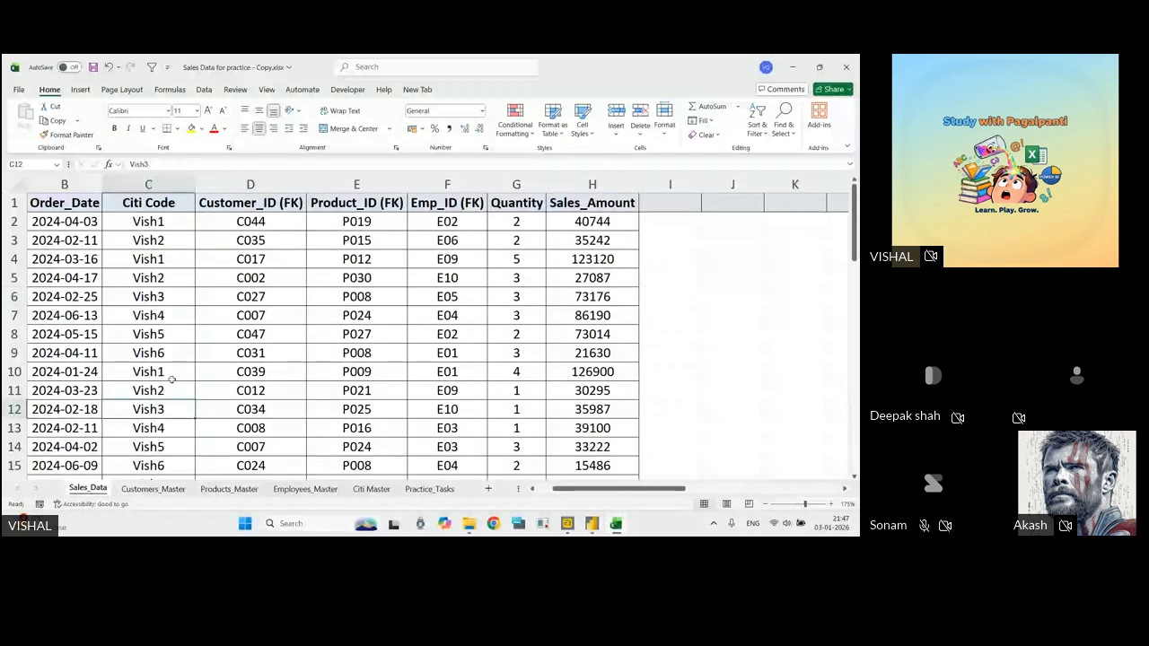
pyautogui.click(167, 220)
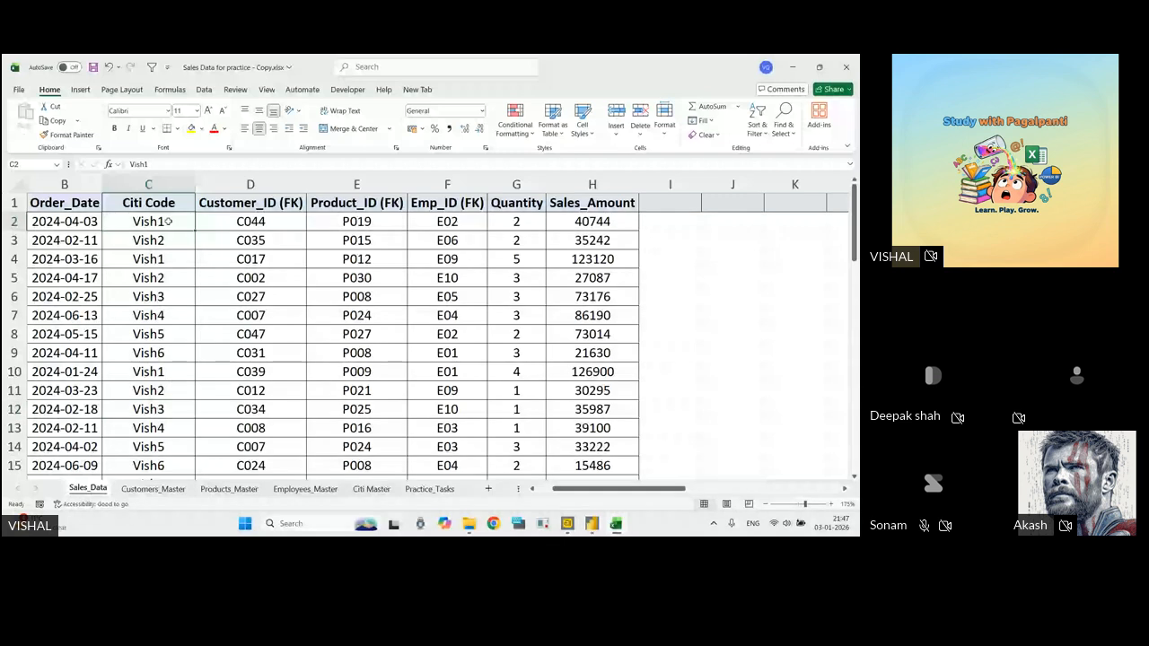
pyautogui.scroll(-2, 158, 346)
pyautogui.scroll(-3, 158, 345)
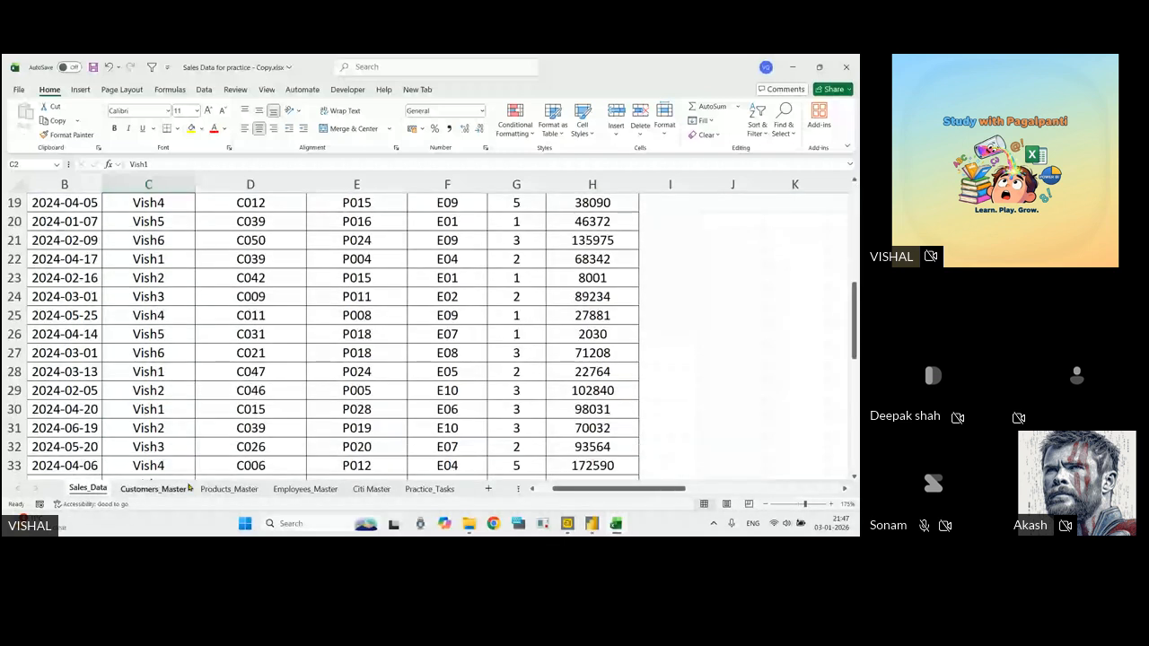
# Open the Customers_Master sheet and review the Customer_ID (PK) entries down to the last row.
pyautogui.click(154, 489)
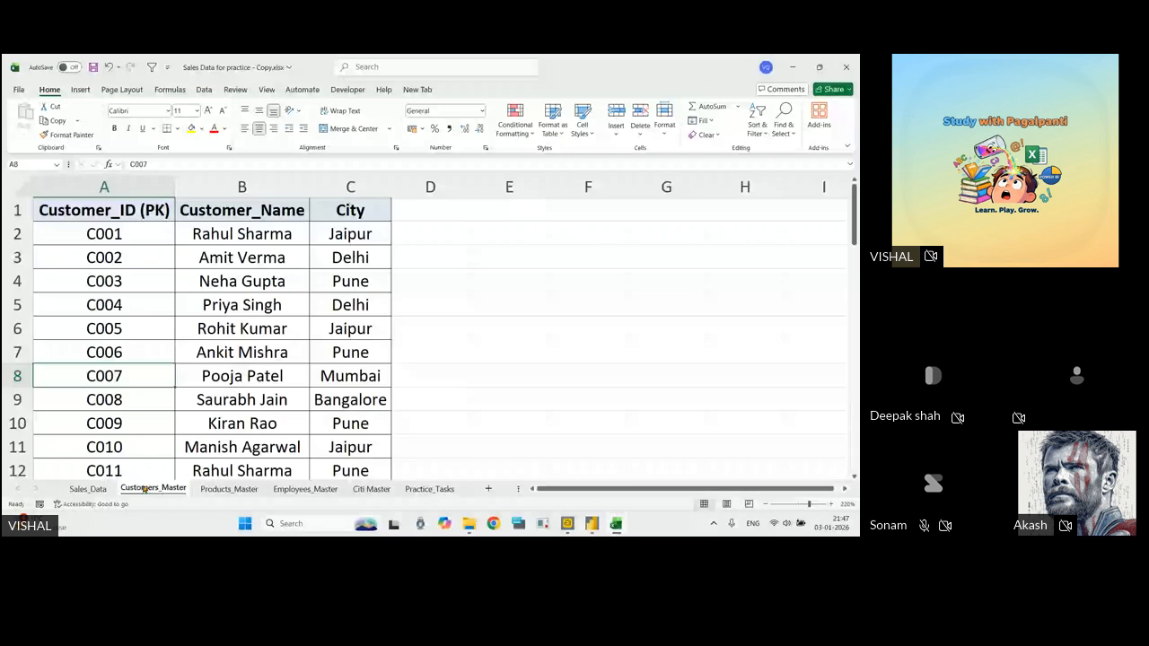
pyautogui.click(141, 249)
pyautogui.scroll(-8, 144, 360)
pyautogui.click(140, 330)
pyautogui.scroll(-6, 135, 392)
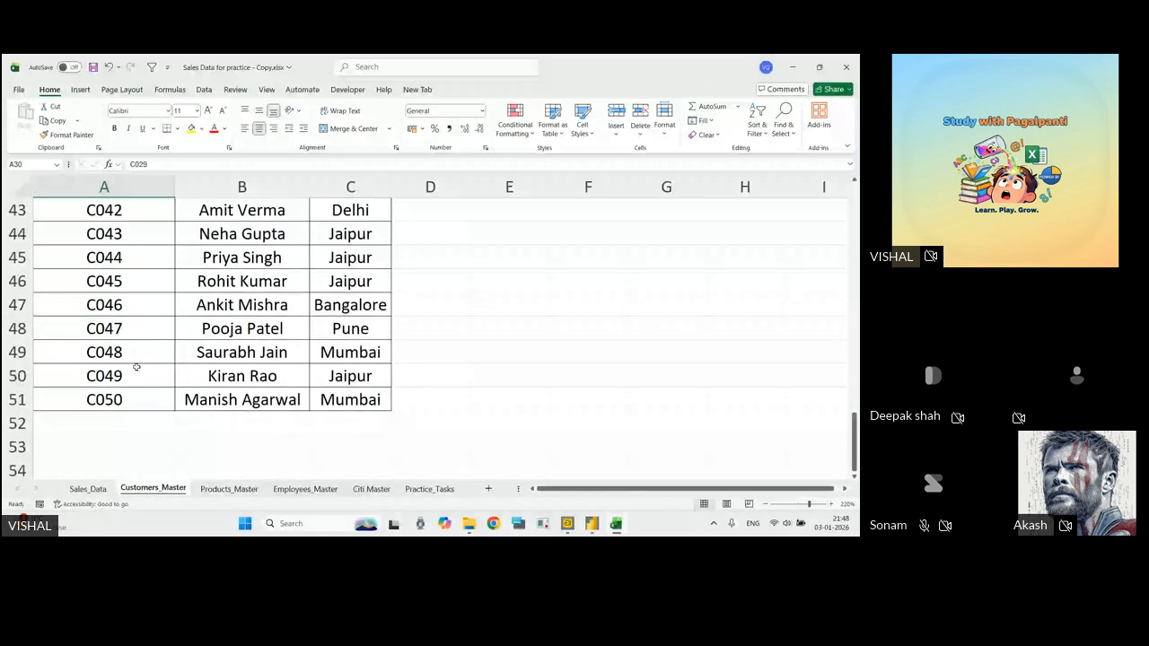
# Finish reviewing the Customer_ID (PK) entries in Customers_Master and examine the Product_ID (PK) column in the Products_Master sheet.
pyautogui.scroll(1, 136, 367)
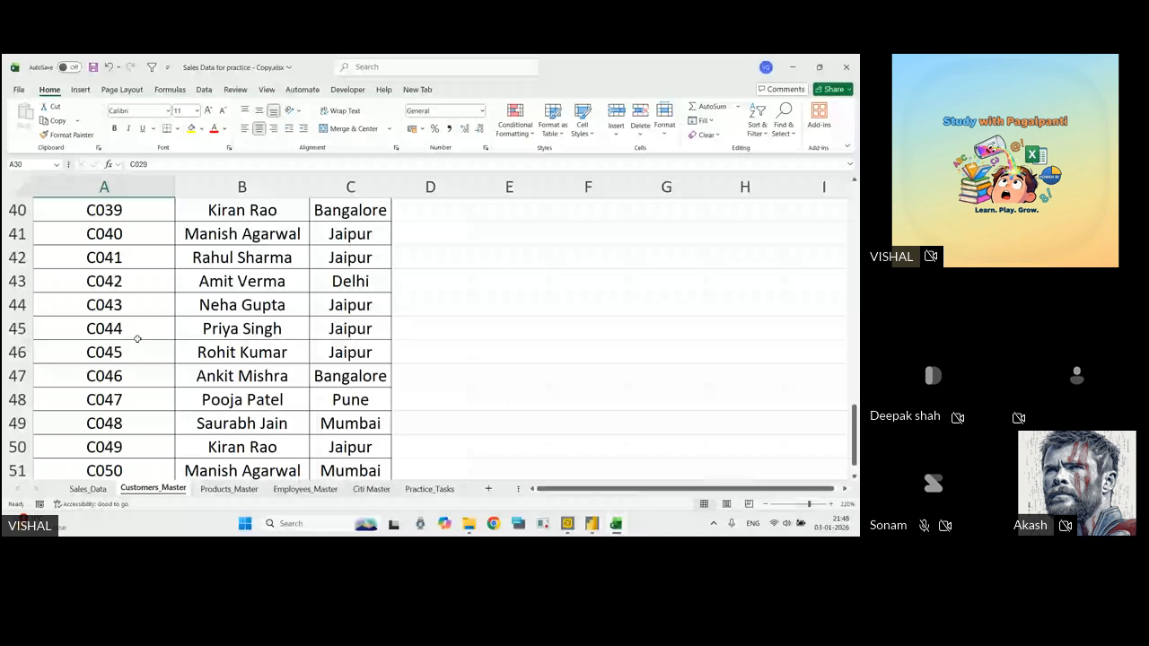
pyautogui.scroll(13, 165, 228)
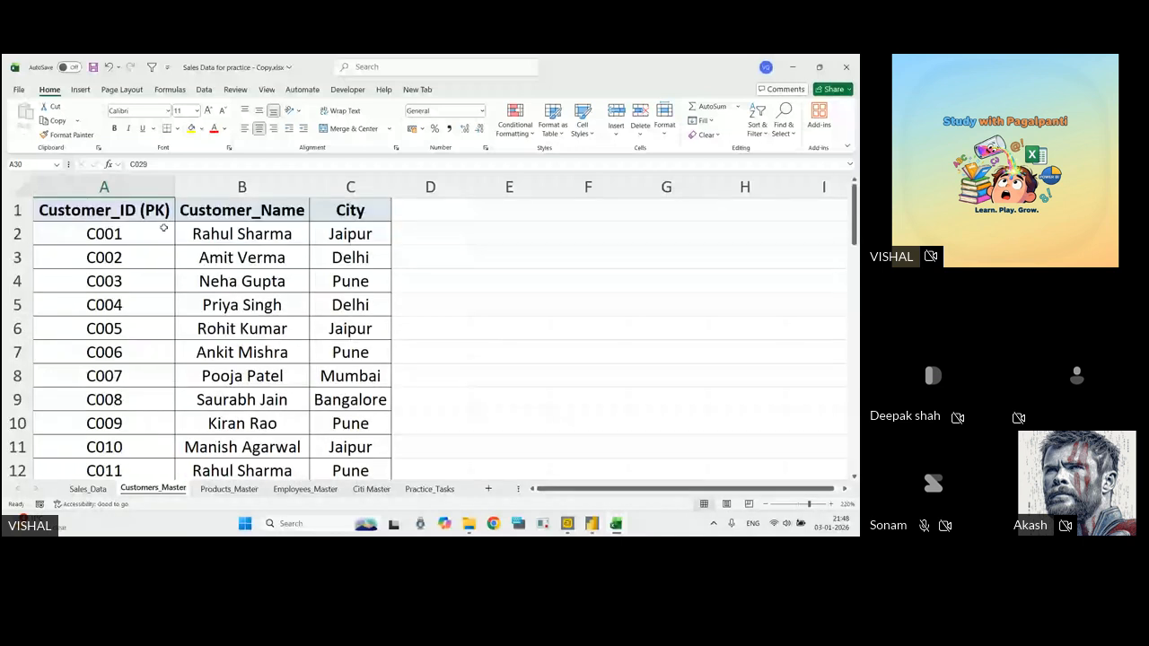
pyautogui.click(211, 490)
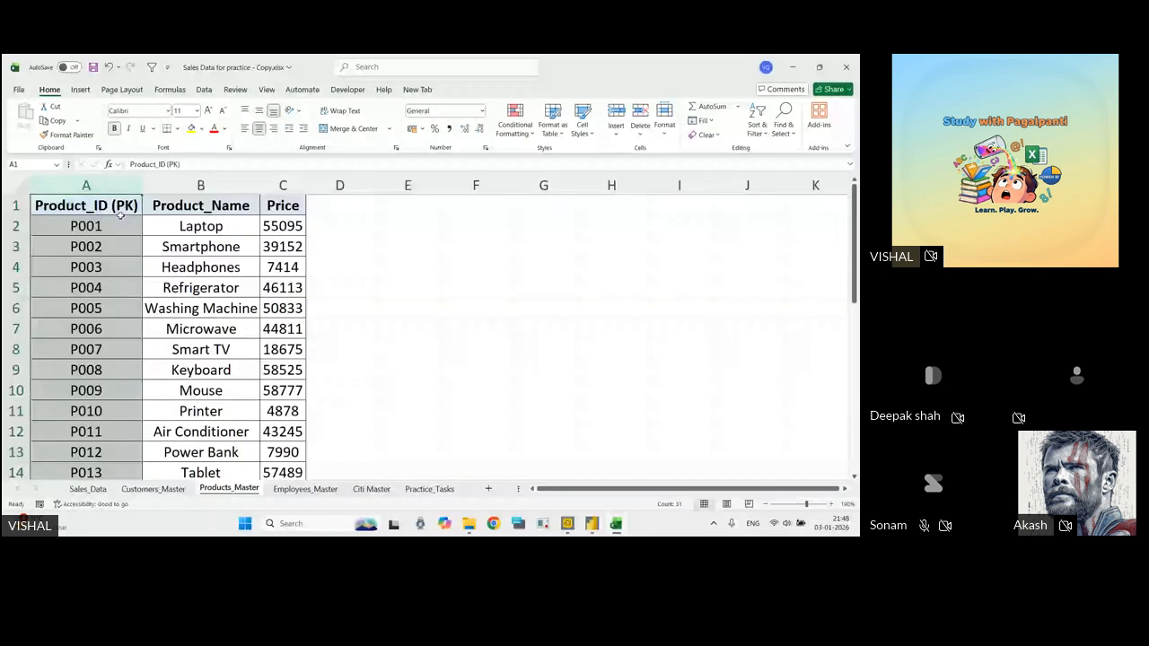
pyautogui.click(101, 355)
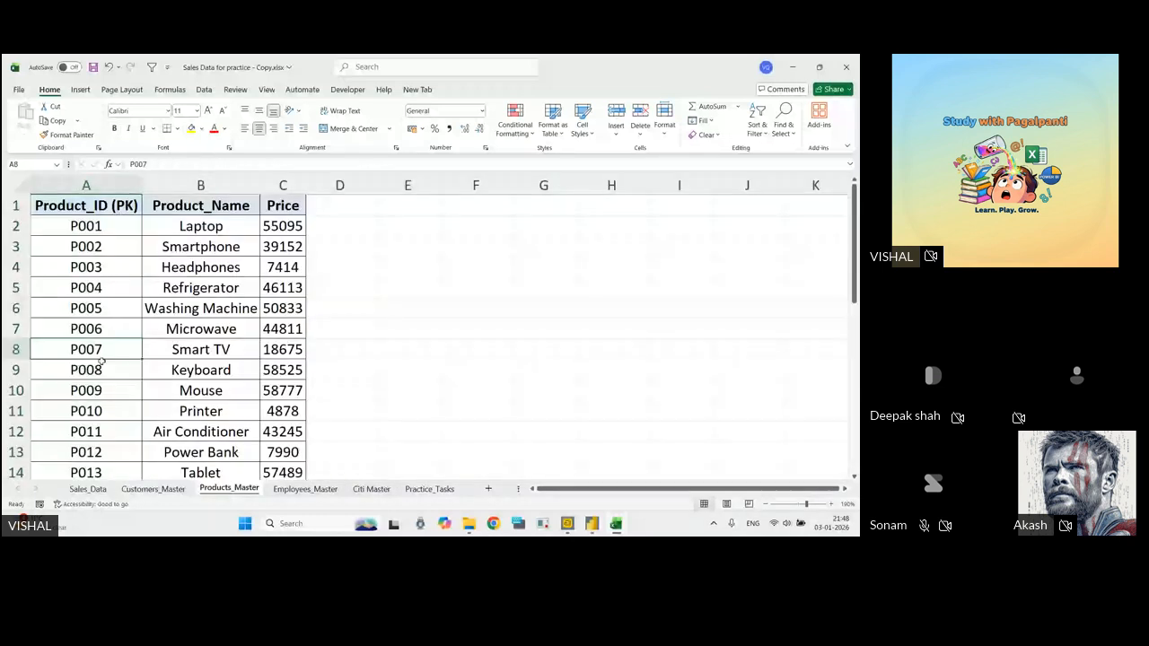
pyautogui.click(107, 267)
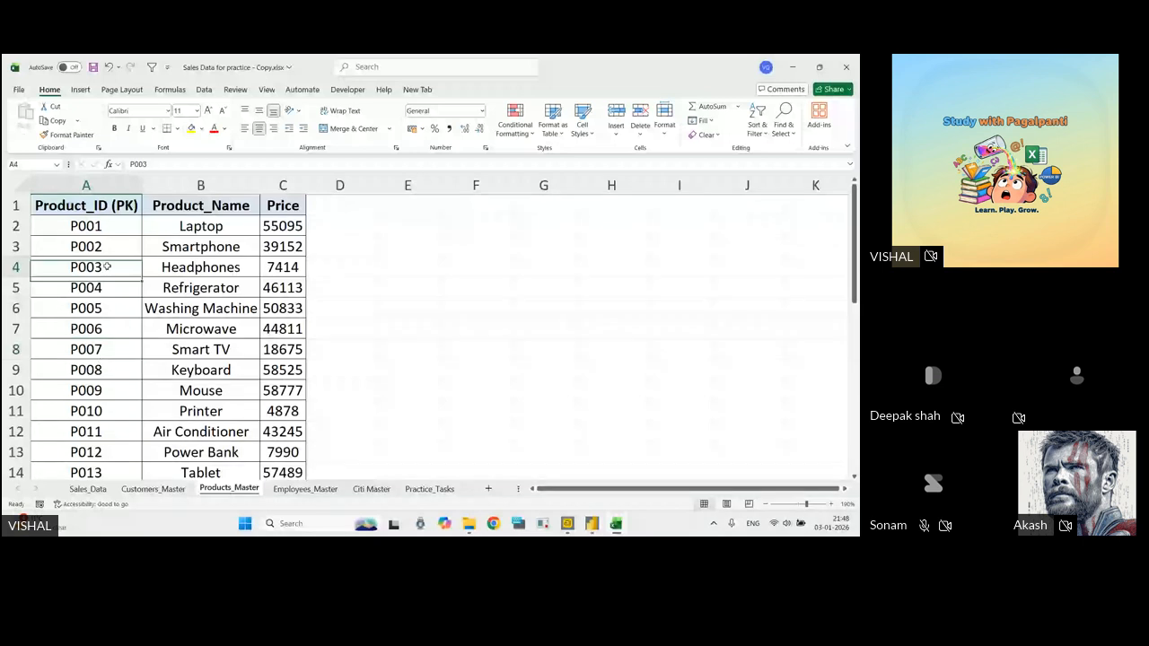
pyautogui.click(115, 246)
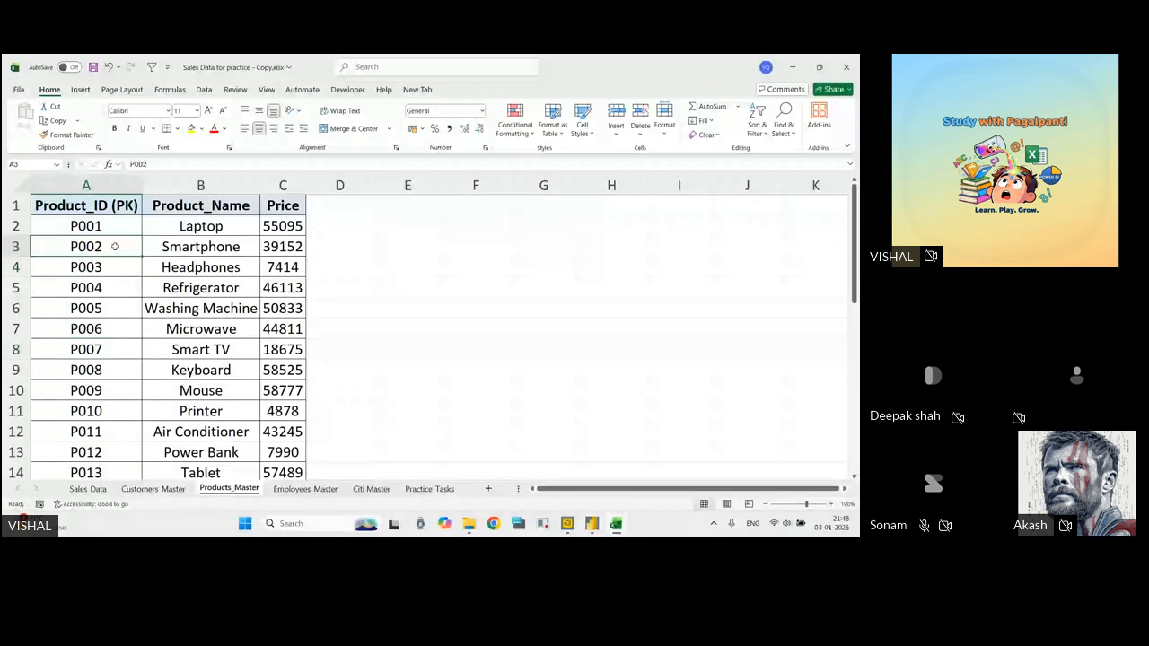
# Compare the primary-key columns of the Customers_Master and Products_Master sheets, ending on Products_Master.
pyautogui.rightClick(226, 487)
pyautogui.click(229, 489)
pyautogui.click(121, 489)
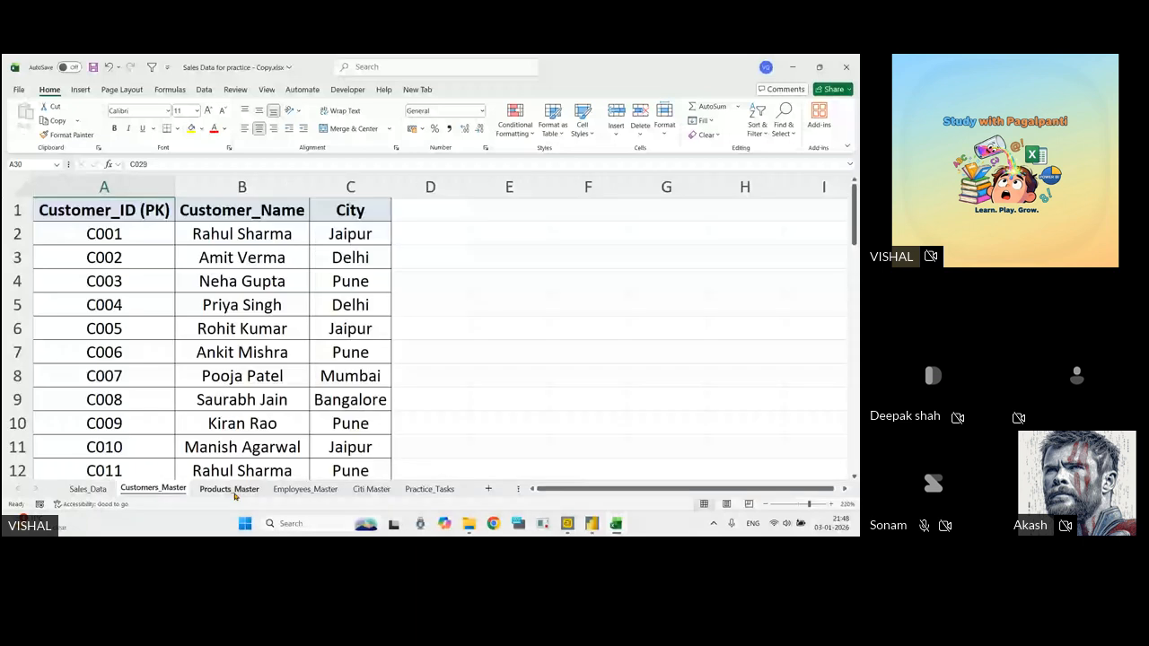
pyautogui.click(232, 490)
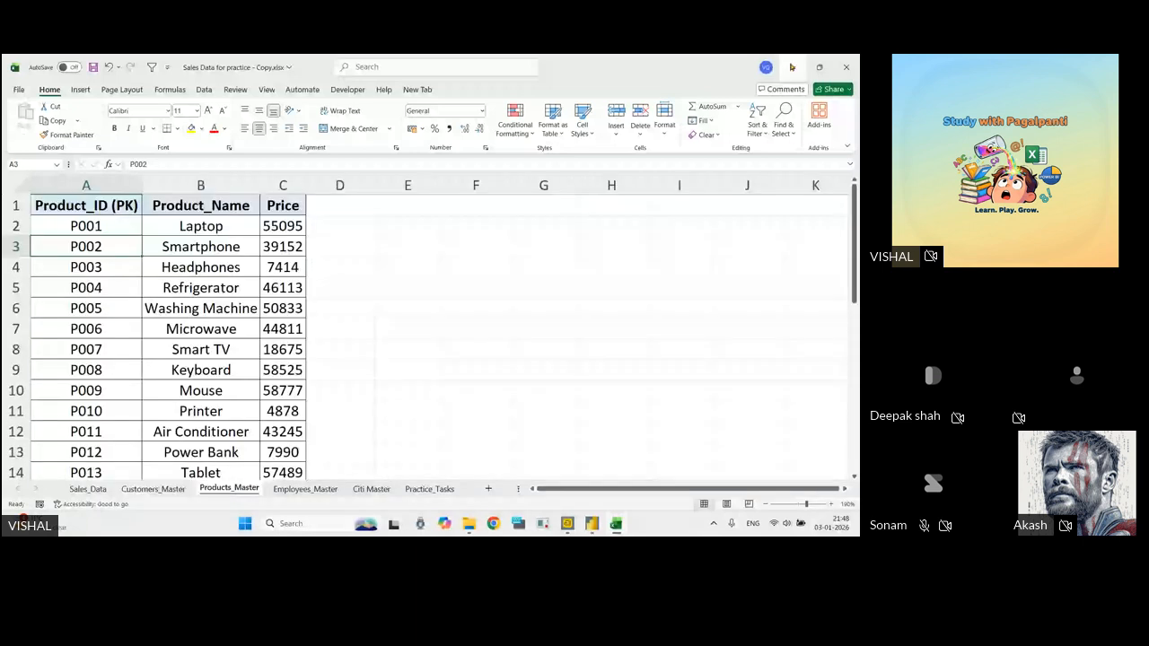
# Switch to Power BI Desktop and create an active one-to-many, single-direction relationship from Customers_Master Customer_ID (PK) to Sales_Data Customer_ID (FK).
pyautogui.click(792, 67)
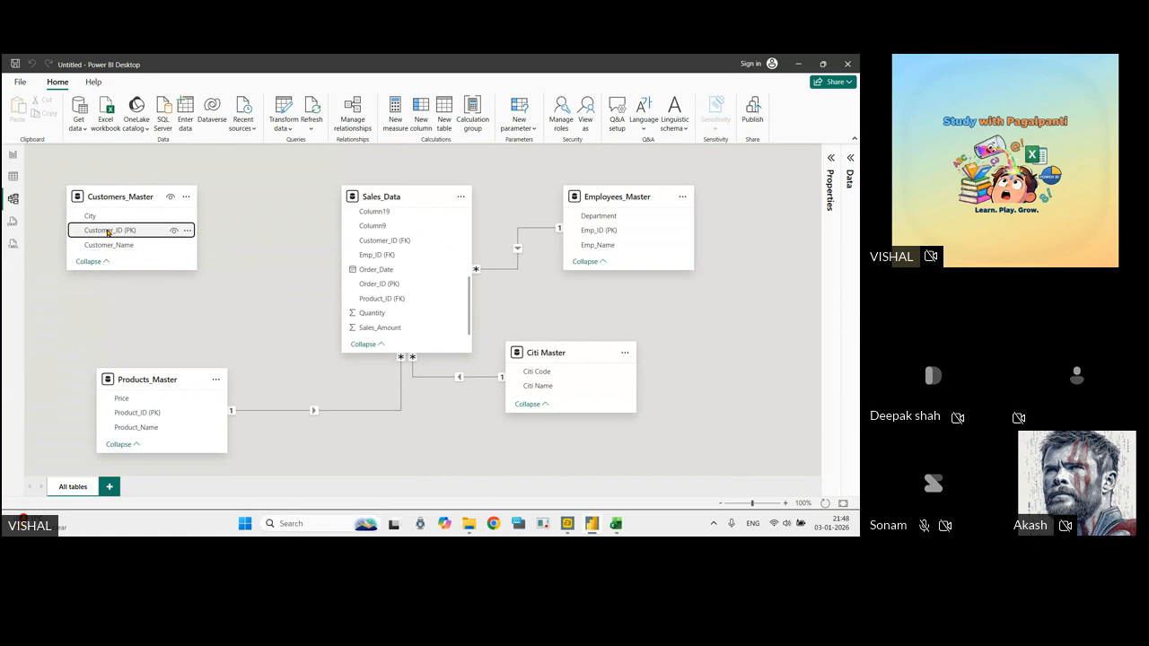
pyautogui.moveTo(106, 232); pyautogui.dragTo(141, 249)
pyautogui.moveTo(197, 269); pyautogui.dragTo(389, 244)
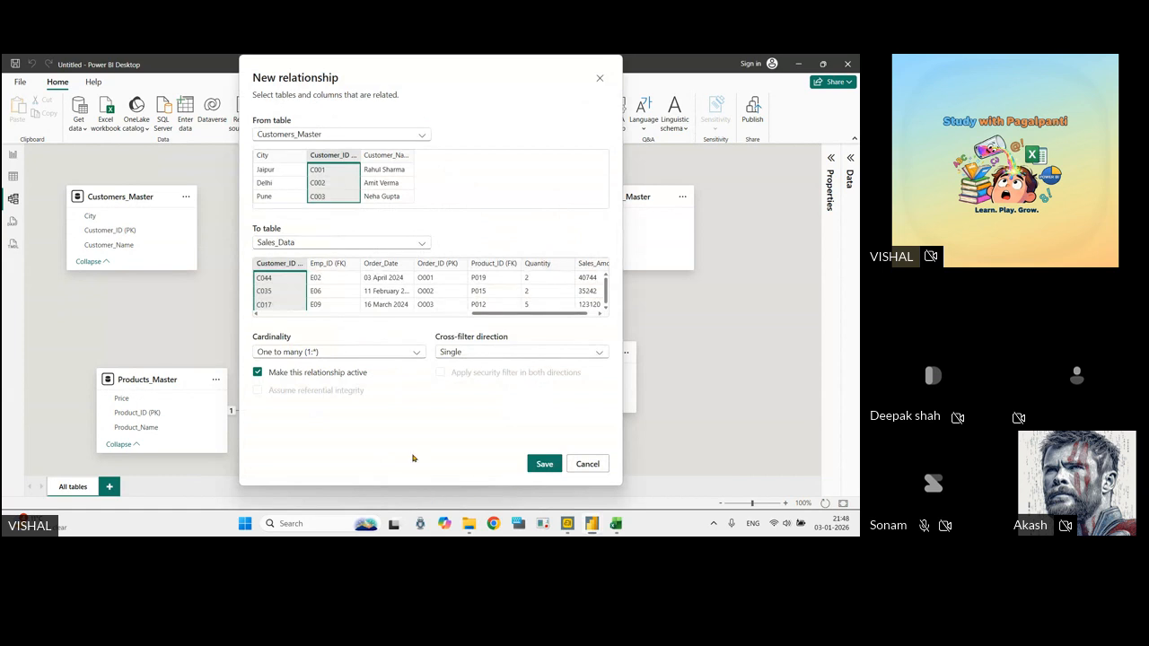
pyautogui.click(544, 463)
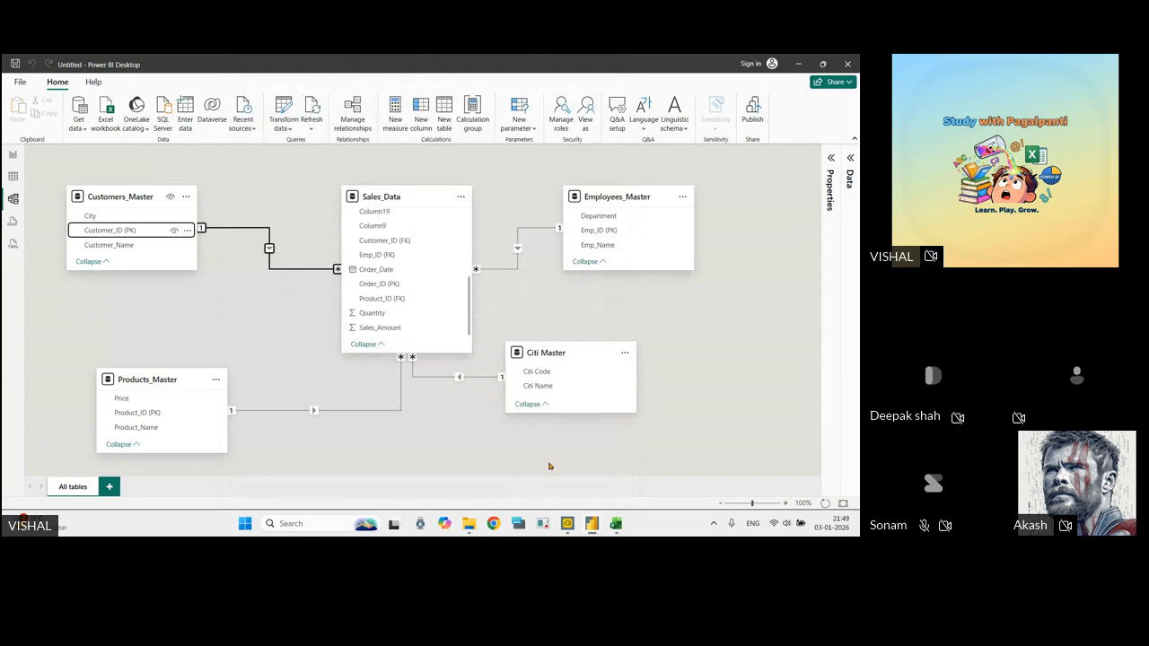
# Rebuild the Sales_Data to Employees_Master relationship from Emp_ID (FK) to Emp_ID (PK) as active many-to-one with single cross-filter direction.
pyautogui.click(341, 446)
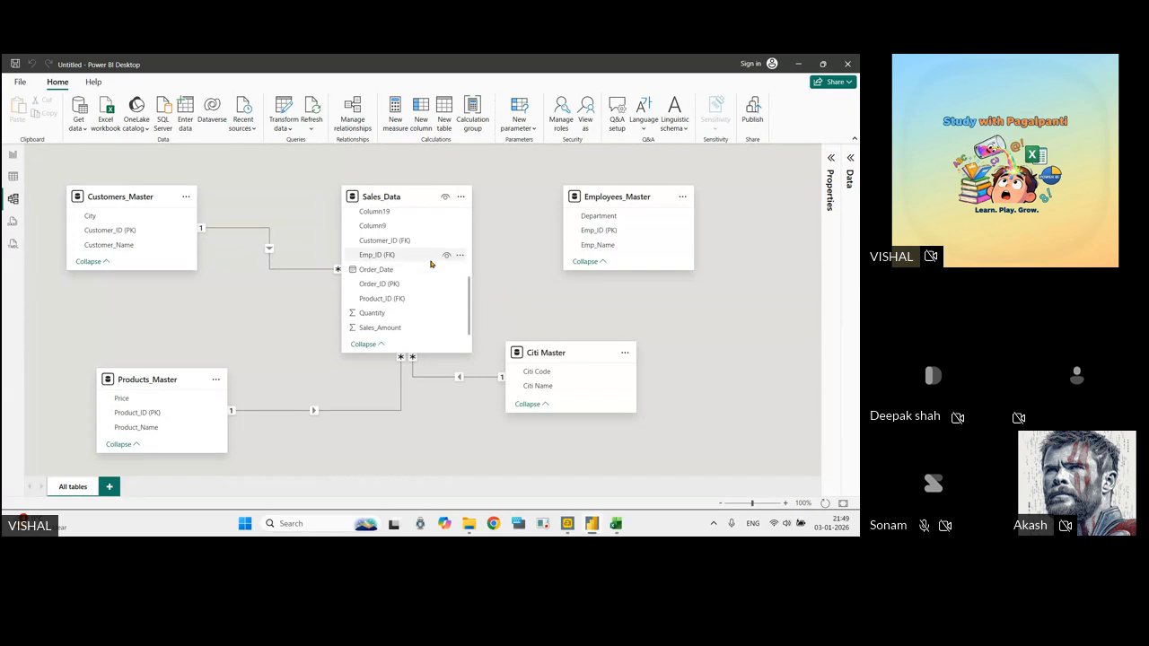
pyautogui.scroll(3, 421, 261)
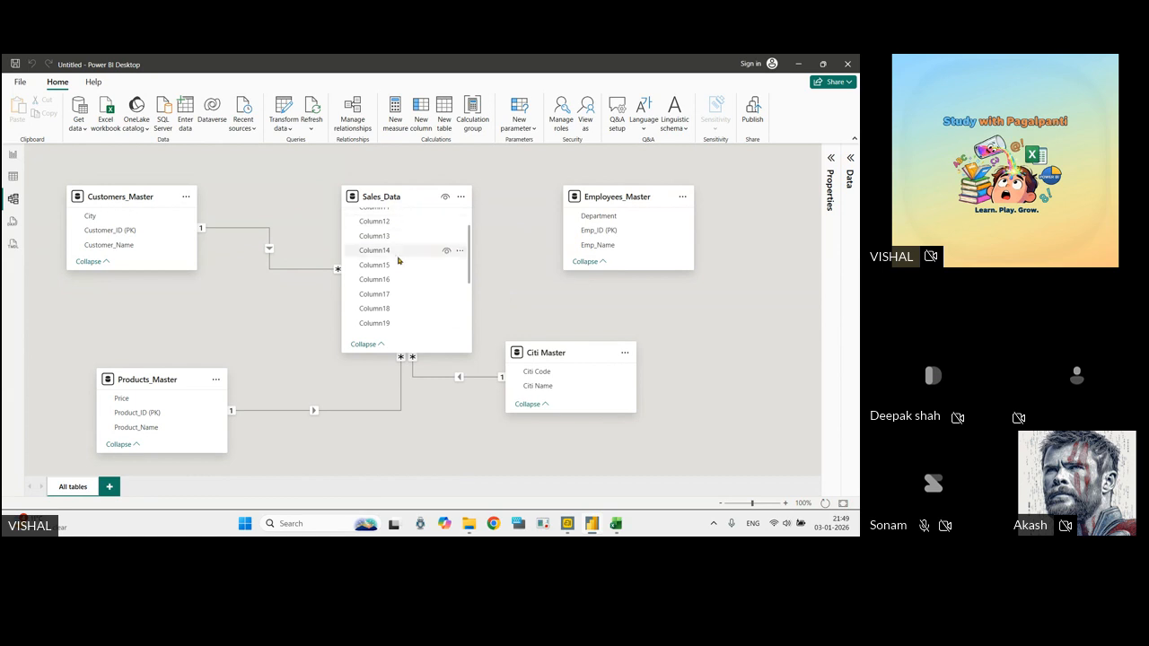
pyautogui.scroll(-5, 402, 260)
pyautogui.scroll(10, 410, 272)
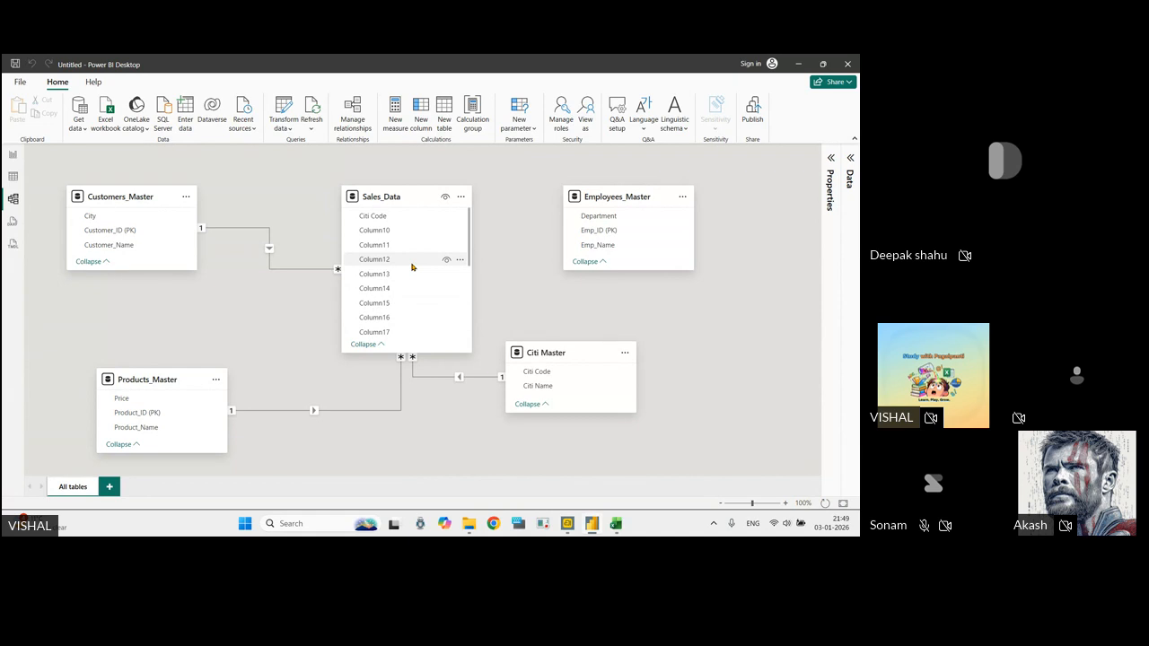
pyautogui.scroll(-4, 412, 266)
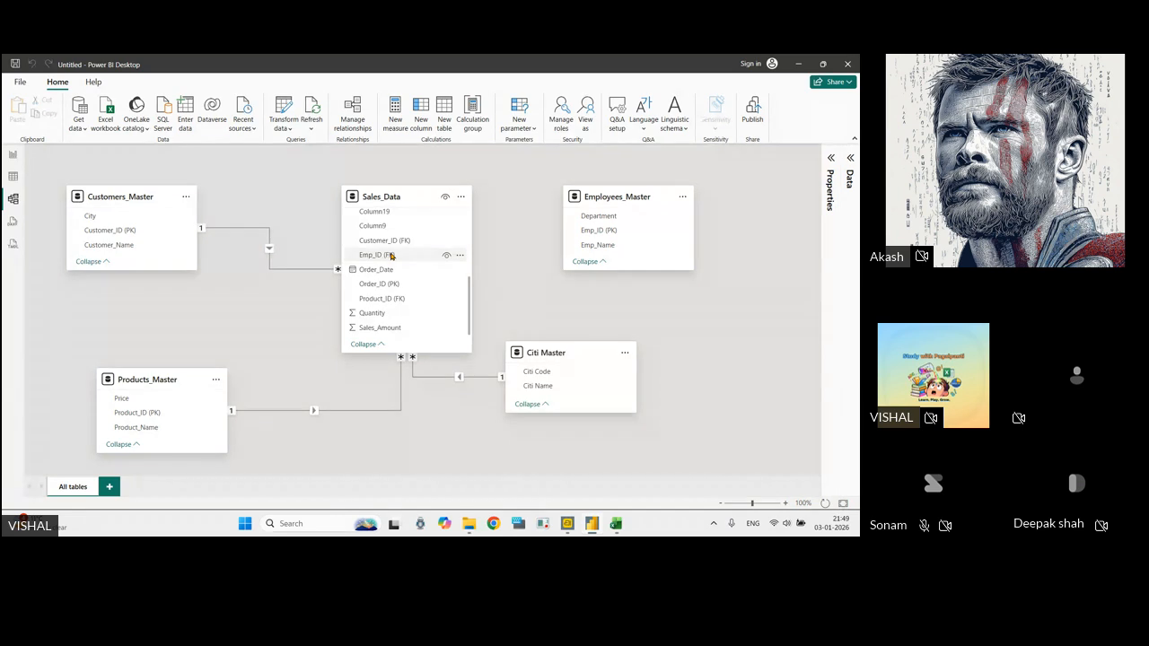
pyautogui.moveTo(384, 256); pyautogui.dragTo(649, 232)
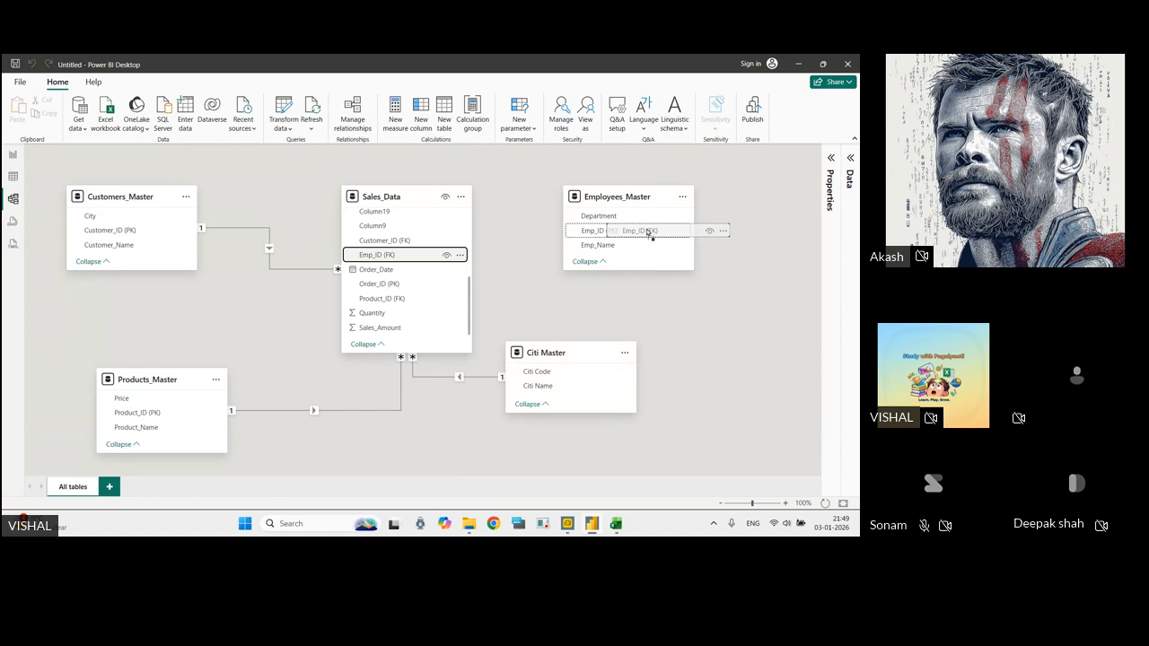
pyautogui.moveTo(648, 232); pyautogui.dragTo(620, 234)
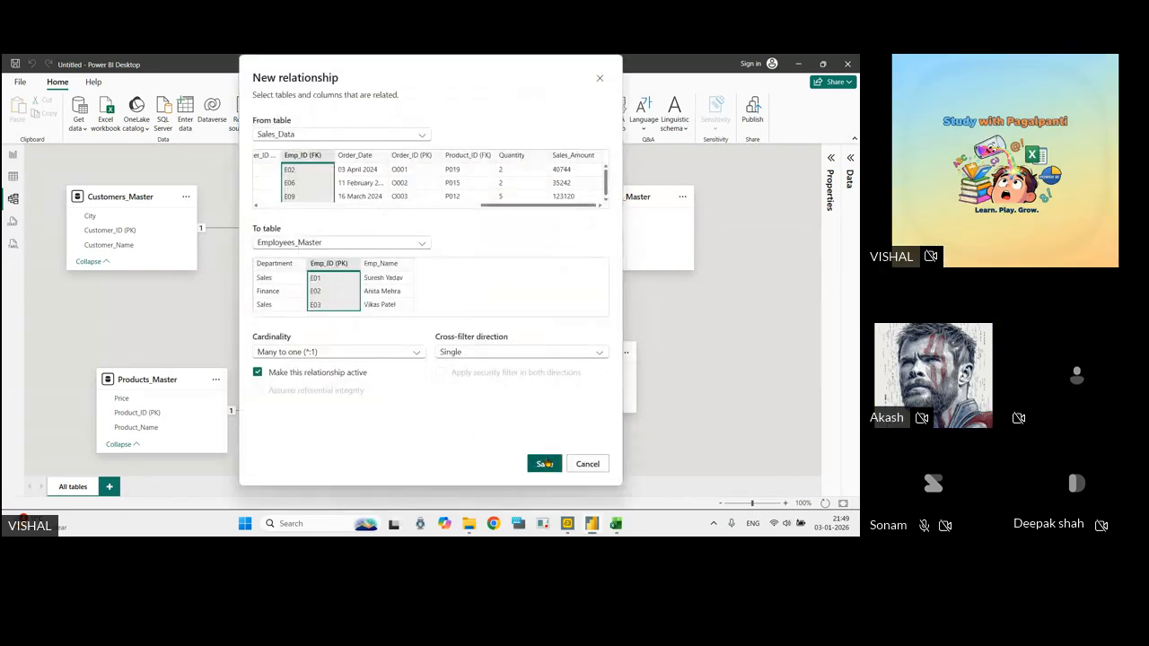
pyautogui.click(545, 464)
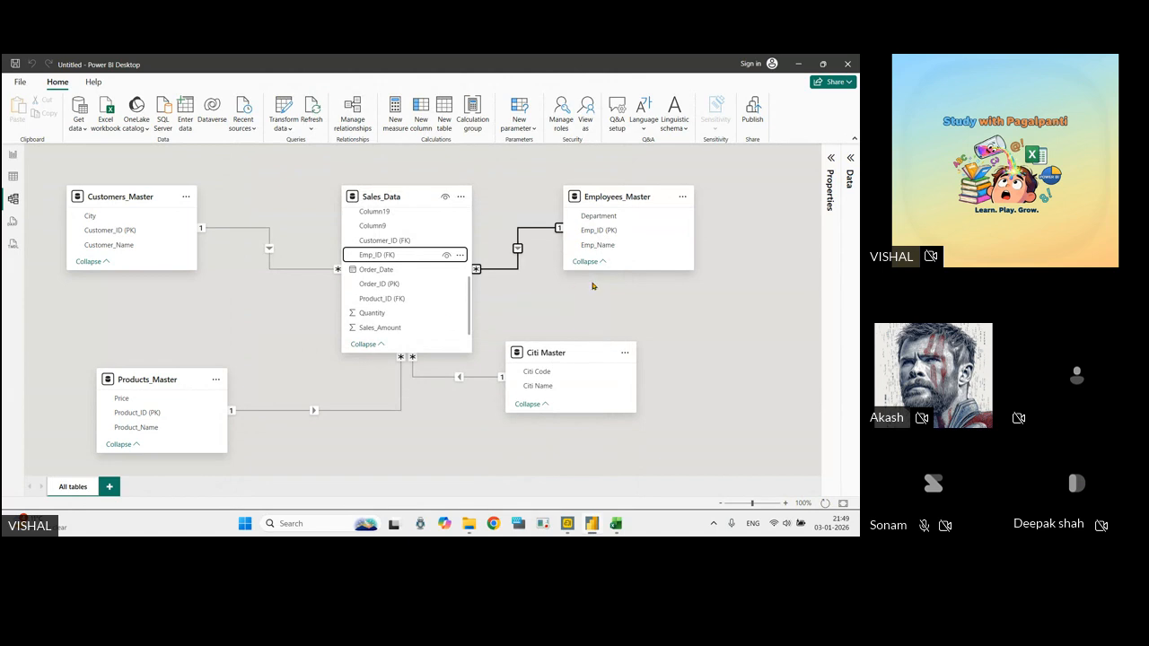
pyautogui.click(618, 197)
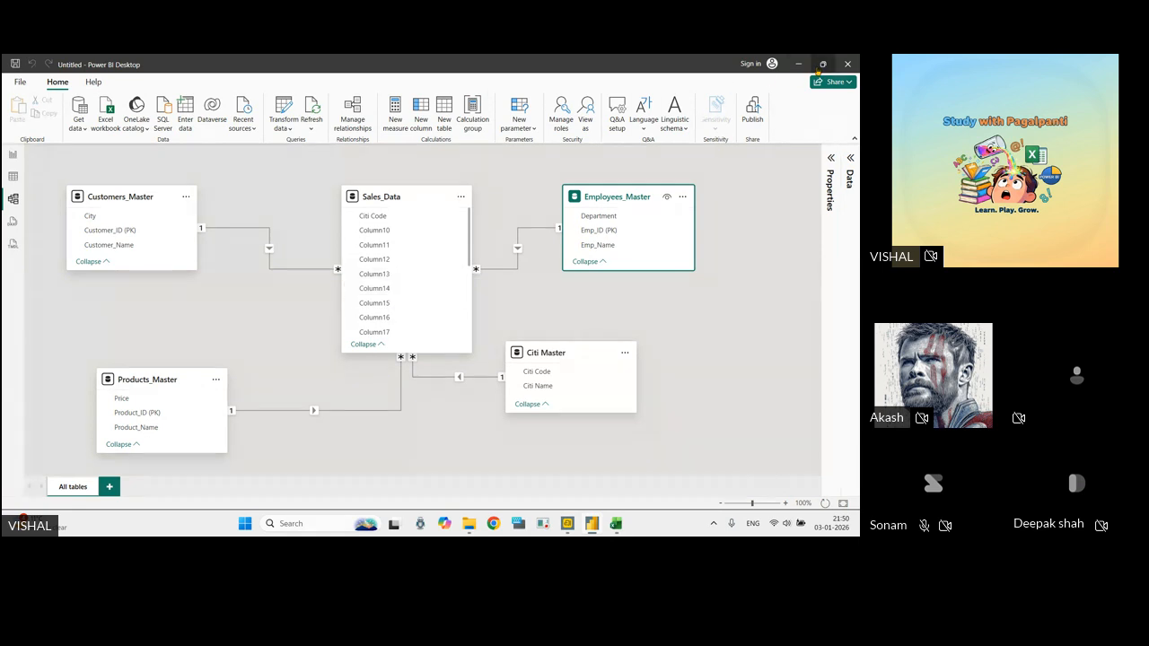
# Switch to the Excel workbook and examine the Citi Code column in Sales_Data for repeated codes such as Vish1.
pyautogui.click(797, 64)
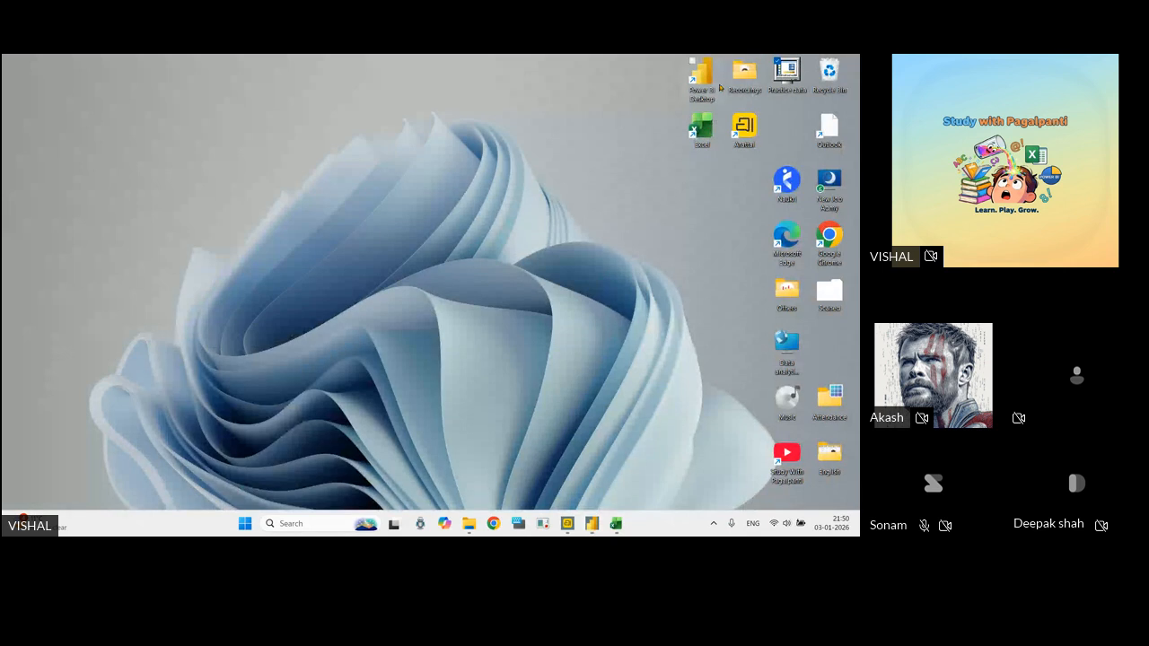
pyautogui.click(618, 508)
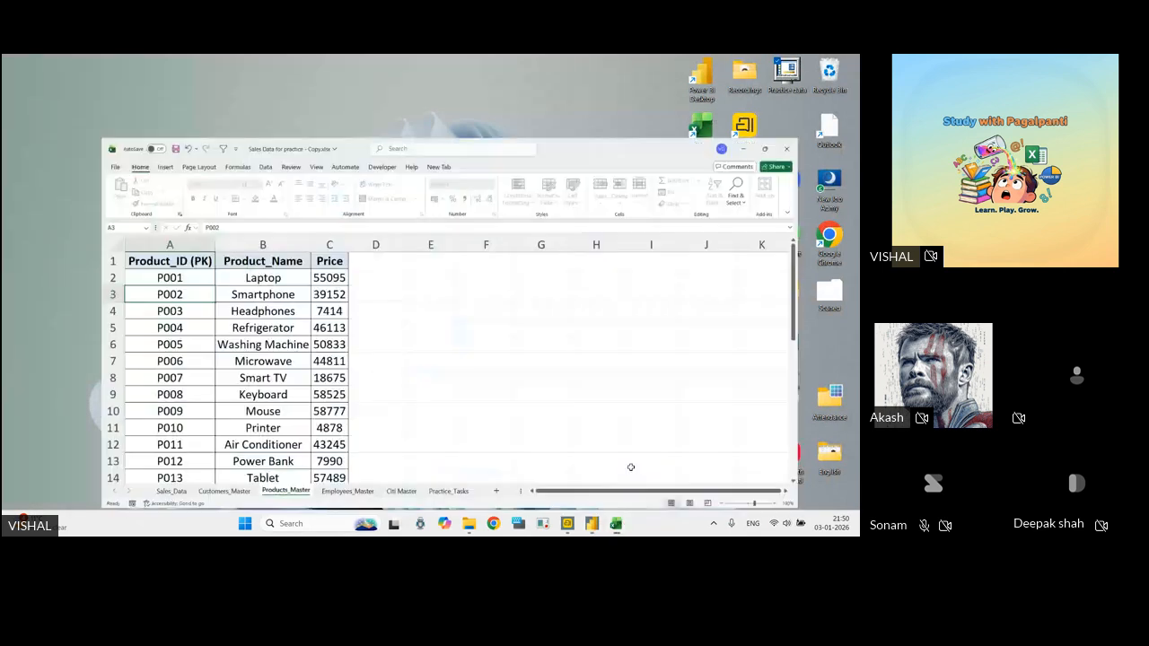
pyautogui.click(87, 489)
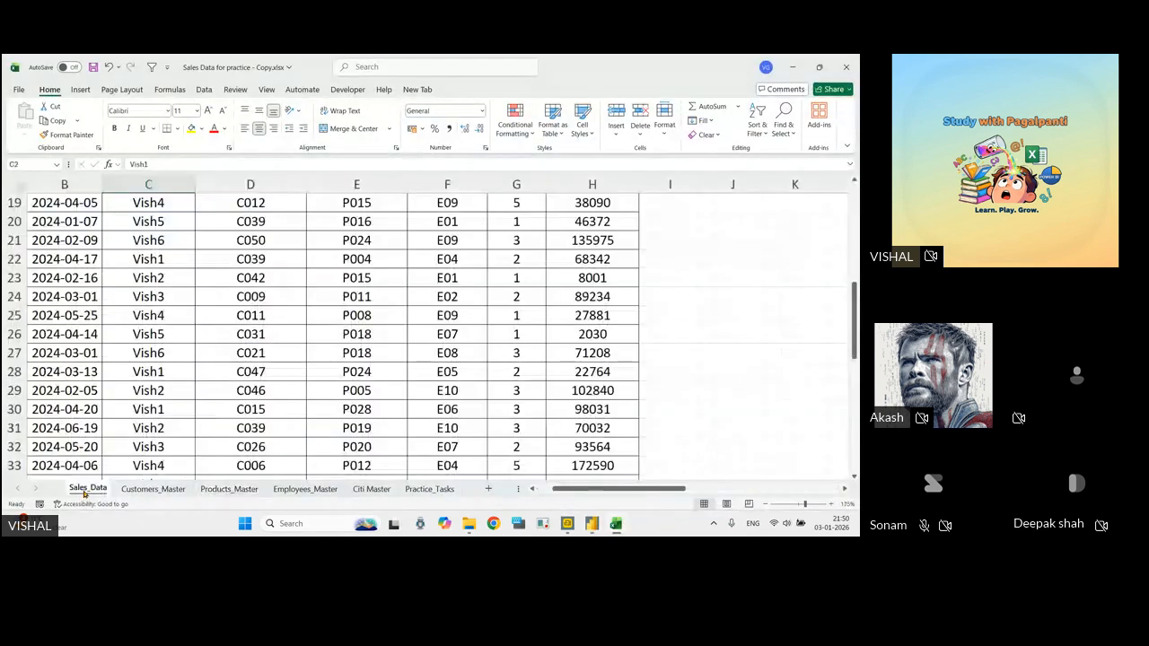
pyautogui.scroll(6, 167, 297)
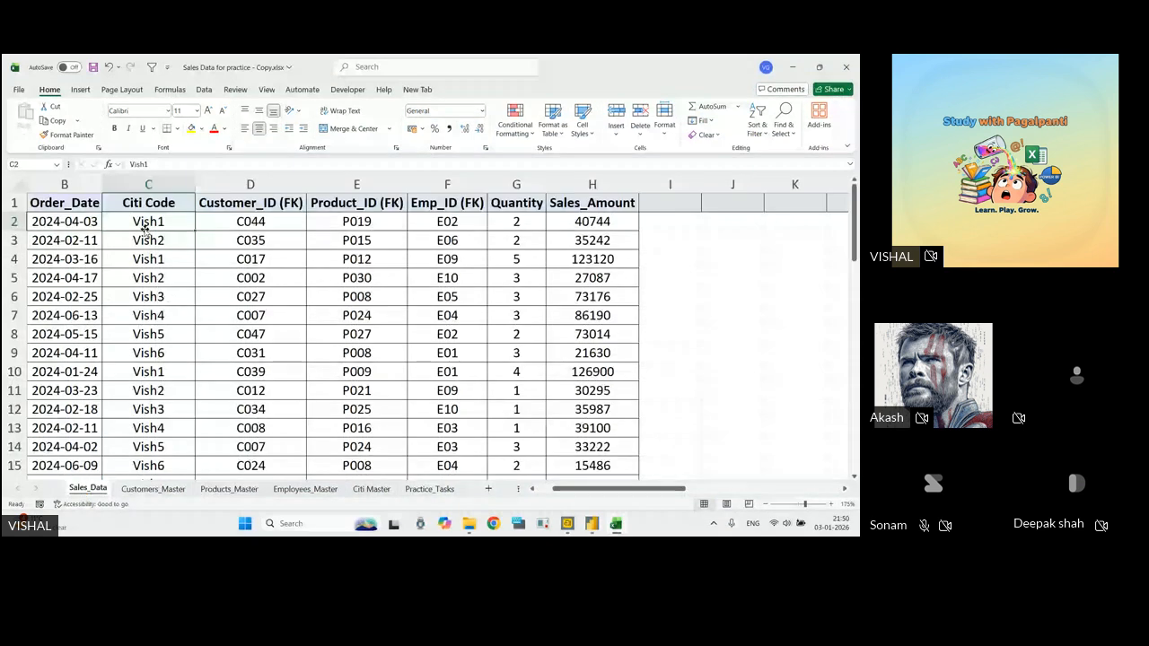
pyautogui.click(180, 262)
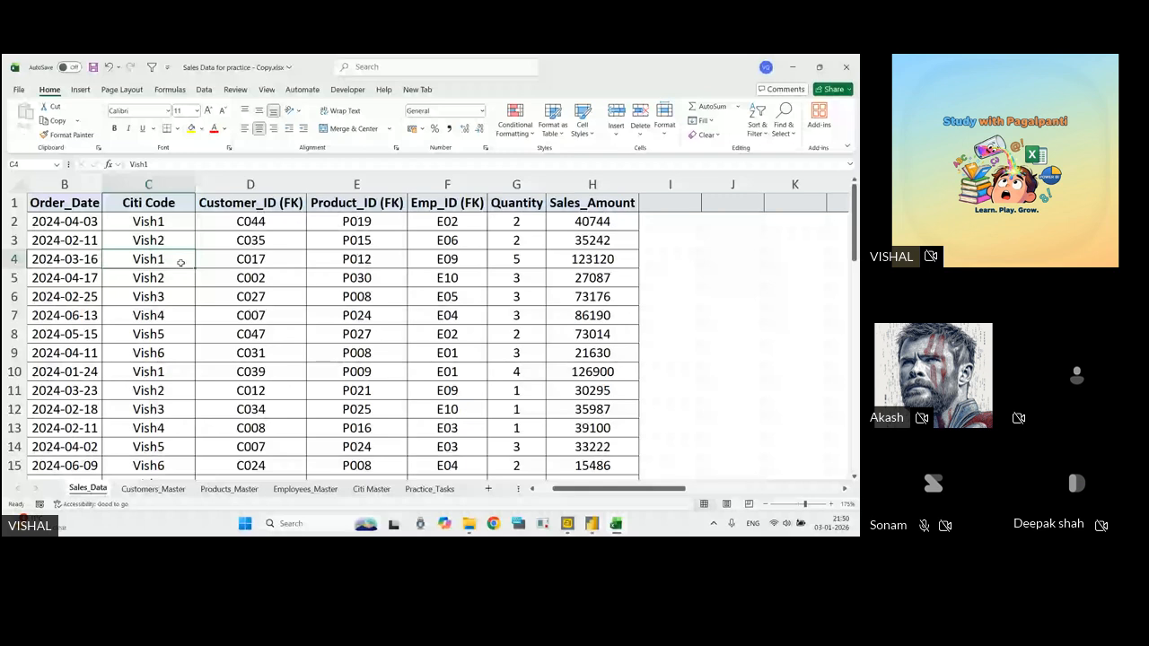
pyautogui.scroll(-2, 162, 377)
pyautogui.click(163, 373)
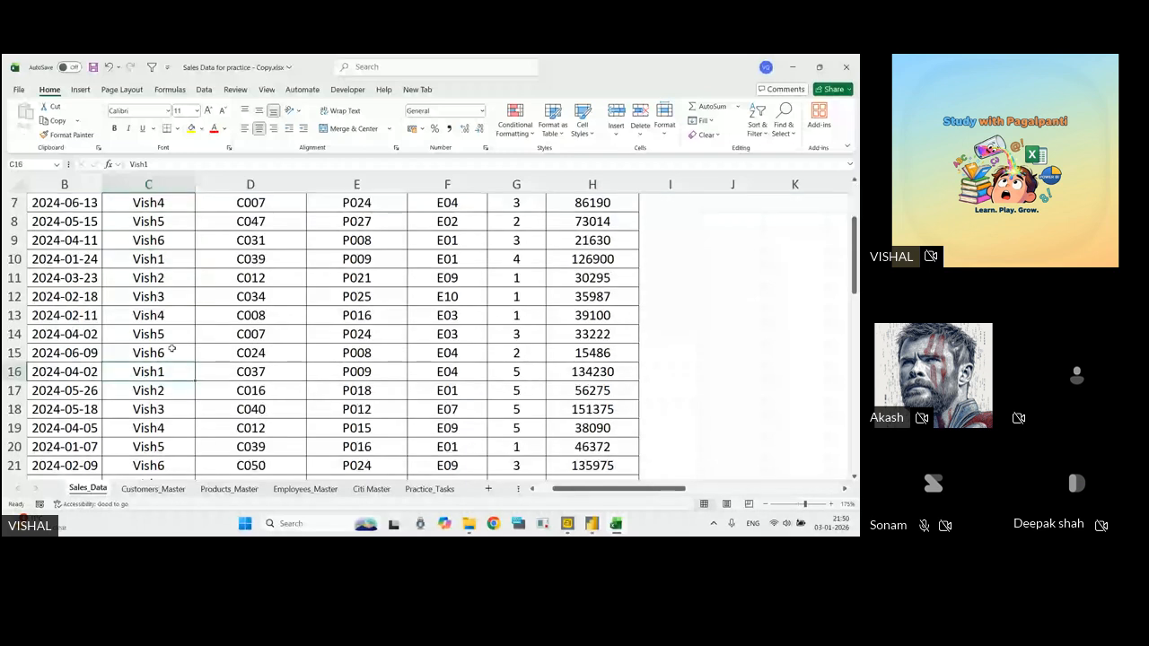
pyautogui.scroll(2, 172, 349)
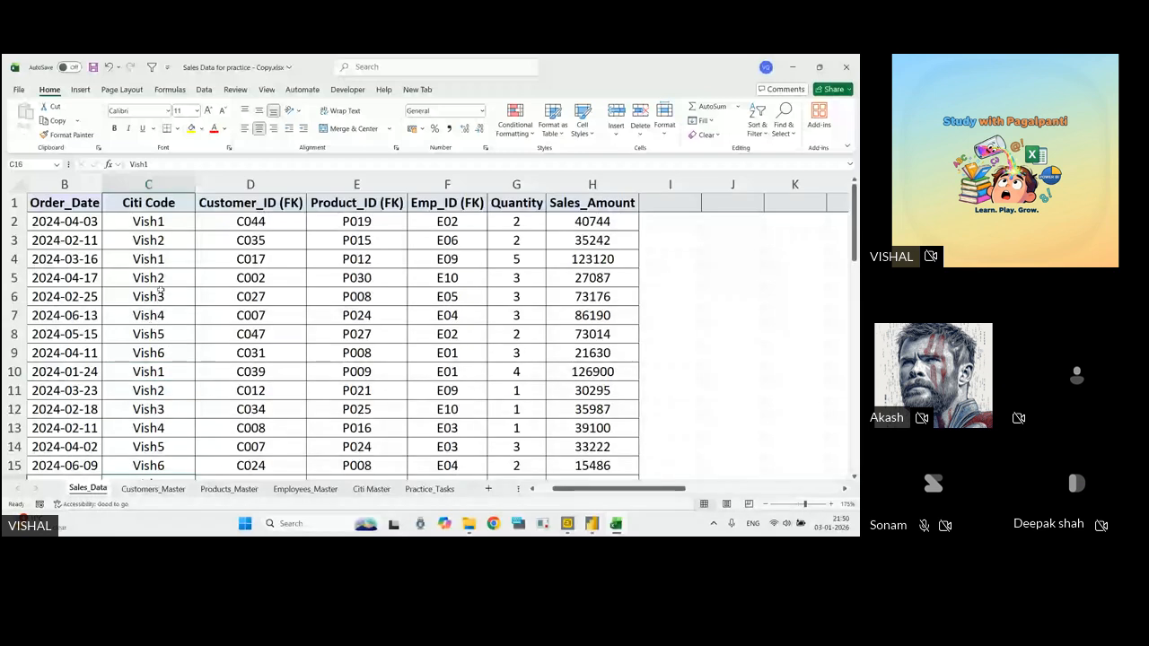
# Check in the Citi Master sheet whether each Citi Code from Vish1 to Vish6 is listed only once.
pyautogui.click(370, 489)
pyautogui.click(100, 260)
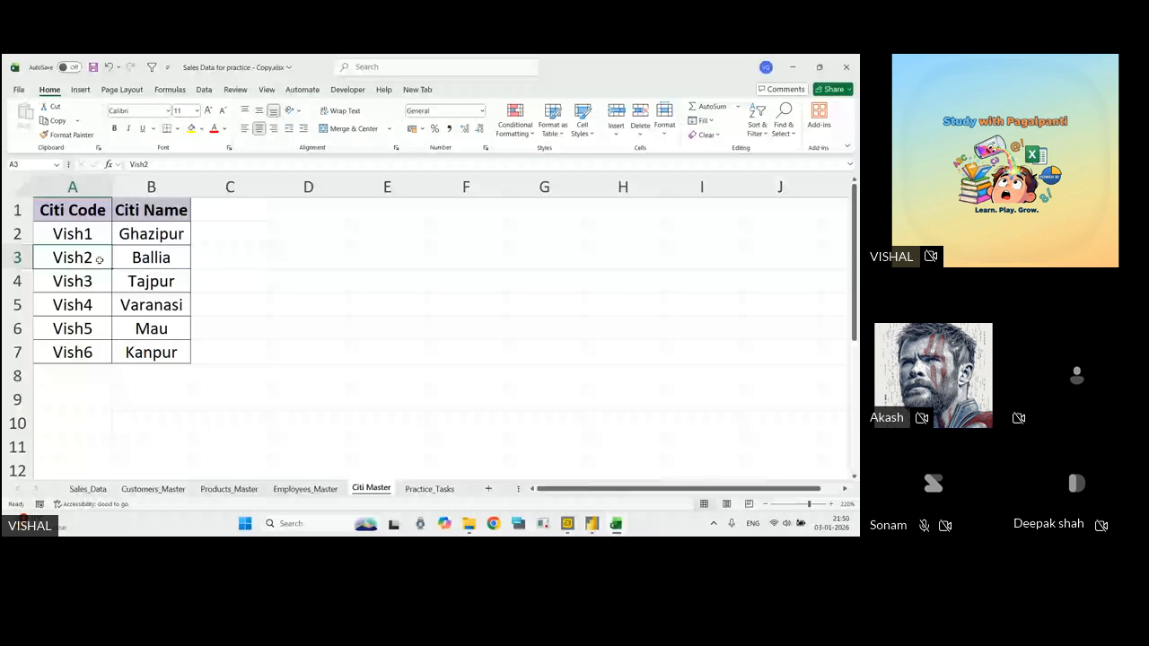
pyautogui.press('Up')
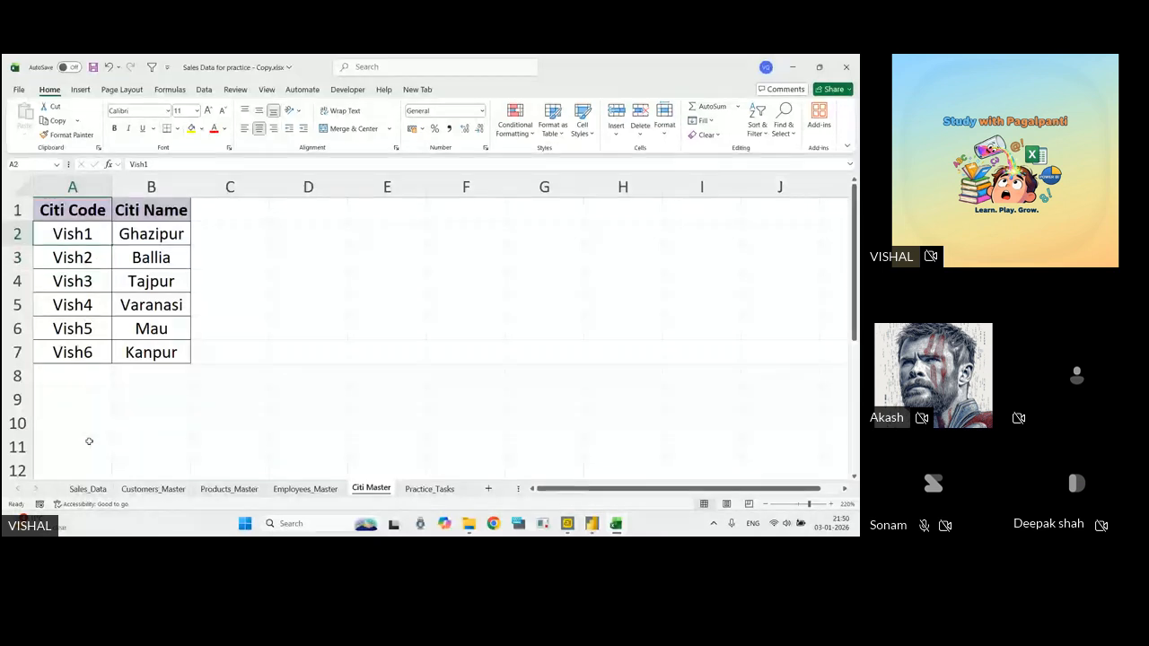
pyautogui.scroll(-2, 89, 444)
pyautogui.scroll(2, 89, 444)
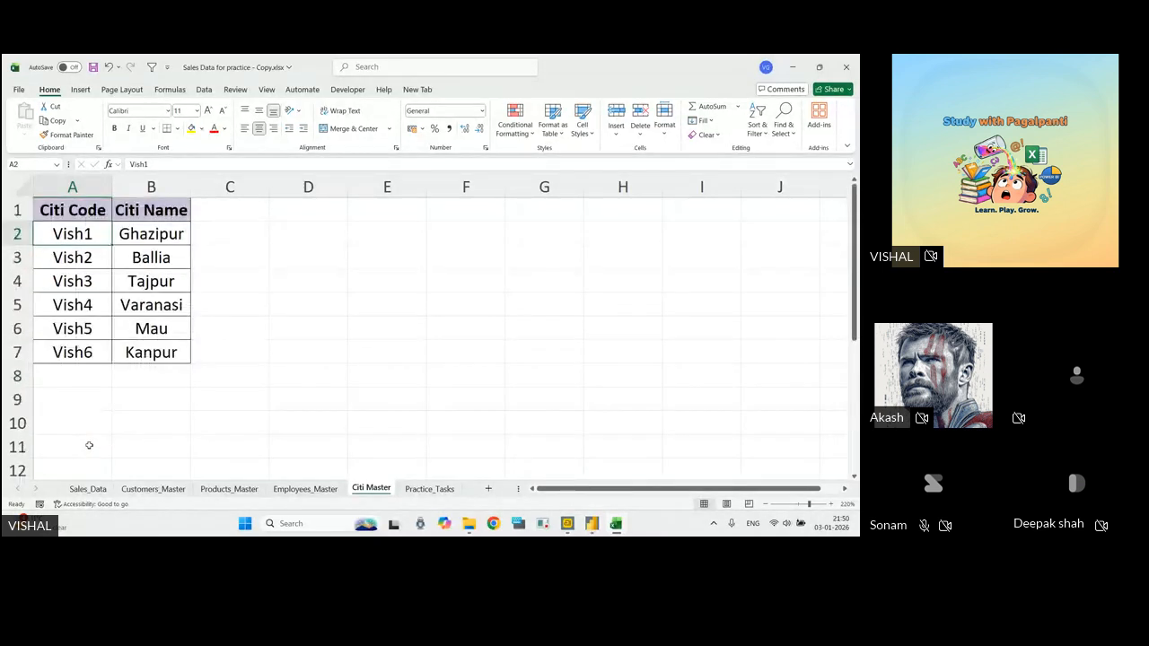
pyautogui.click(78, 388)
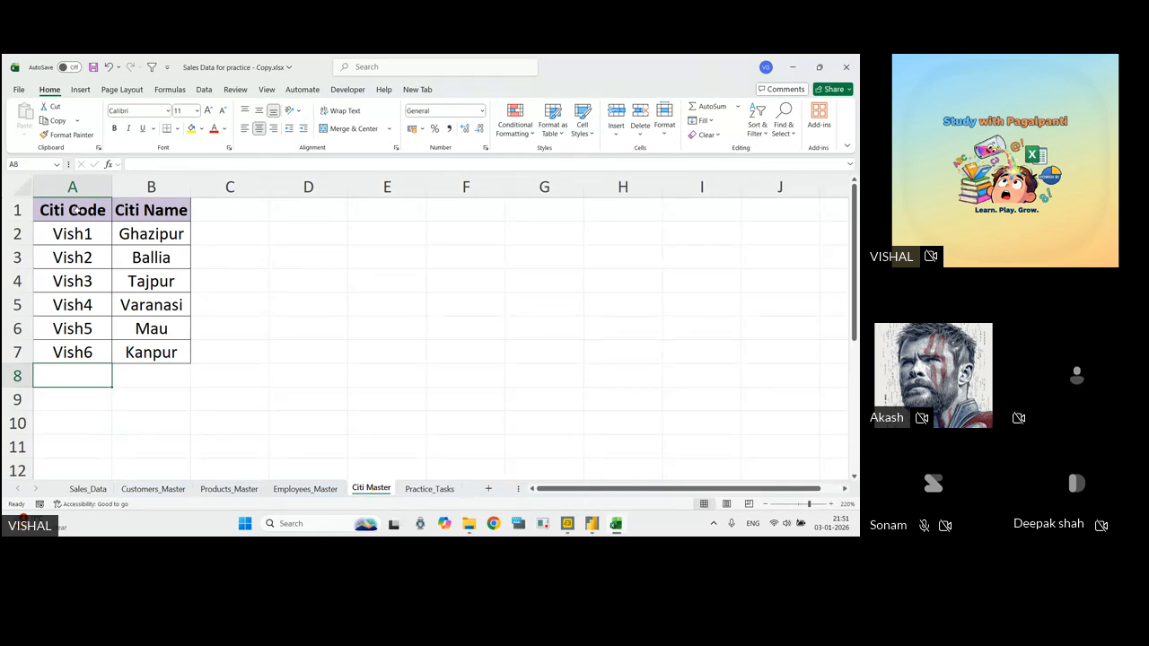
# Compare the Emp_ID (PK) column in Employees_Master with the foreign-key columns in Sales_Data, and minimize the workbook.
pyautogui.click(304, 491)
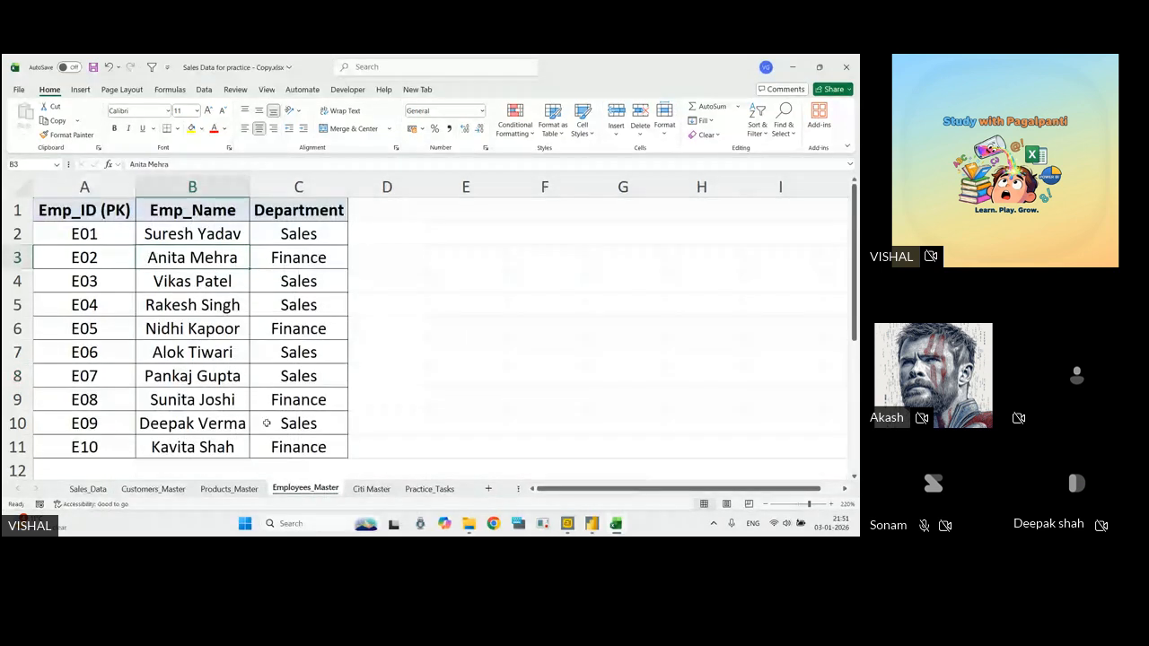
pyautogui.click(97, 238)
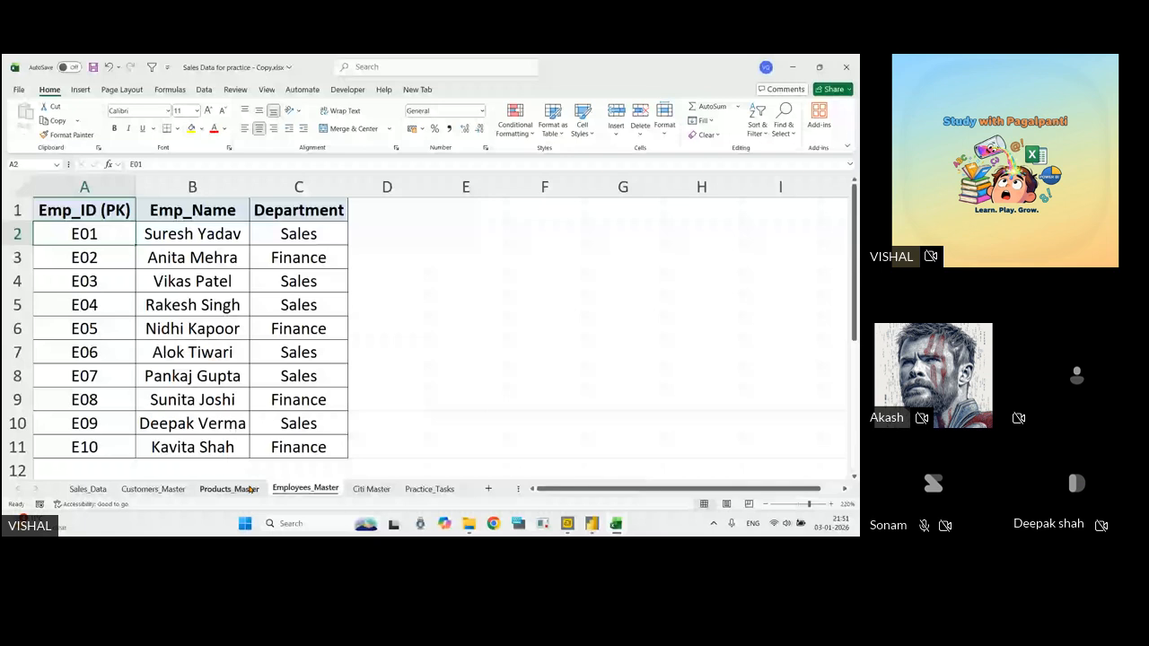
pyautogui.click(88, 488)
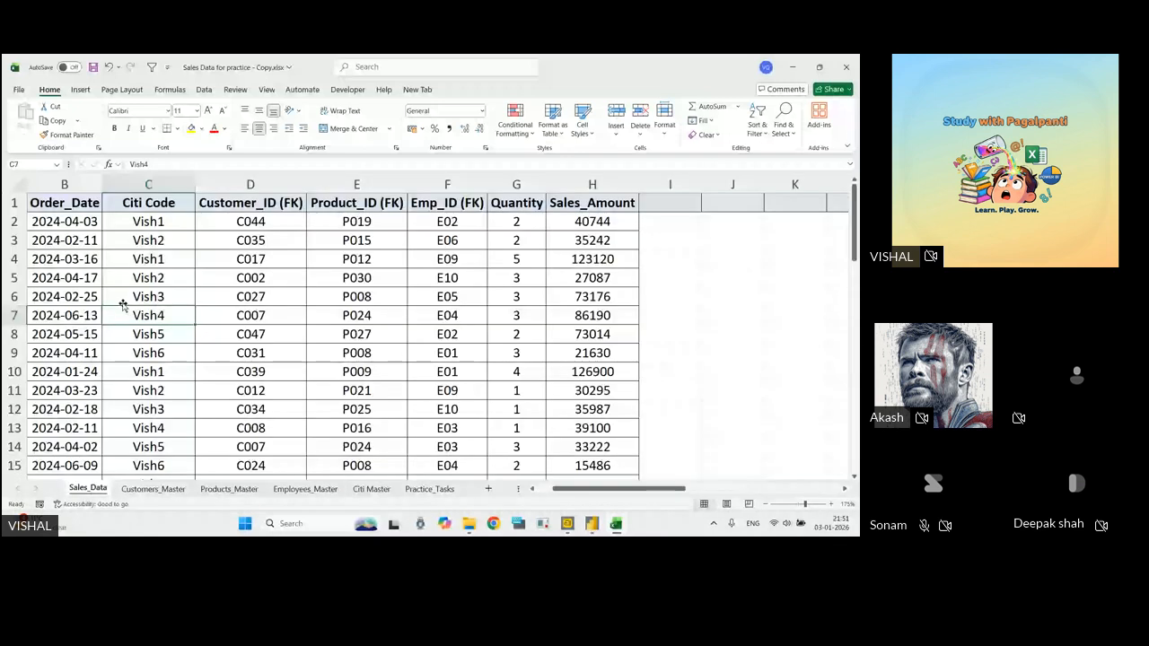
pyautogui.click(251, 240)
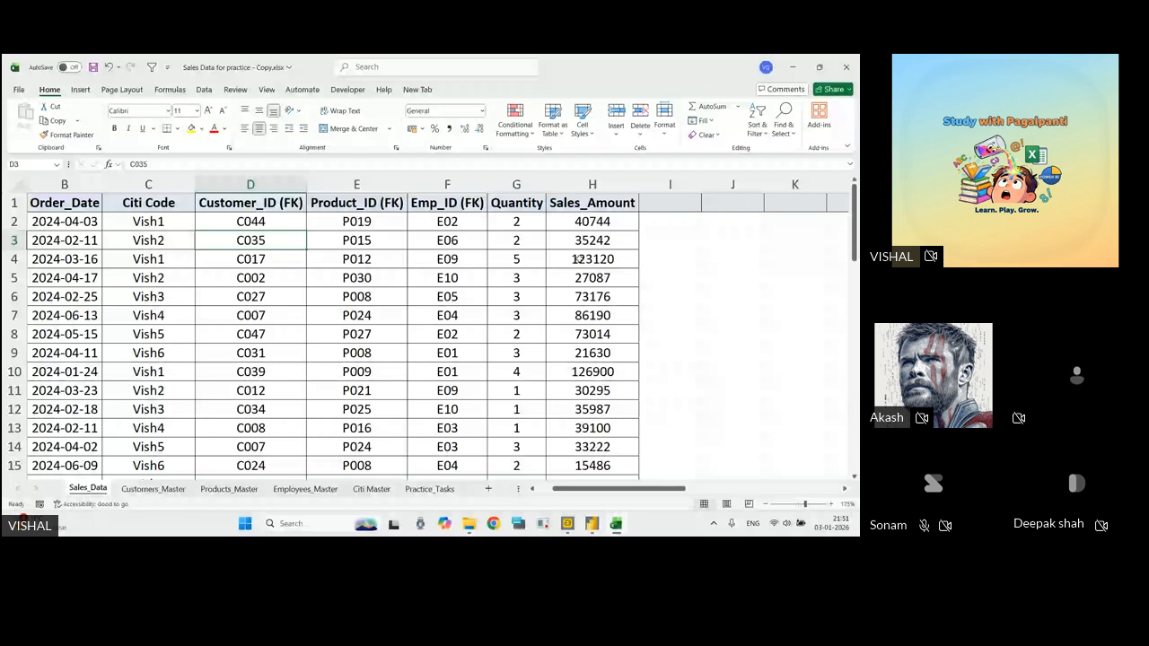
pyautogui.click(792, 67)
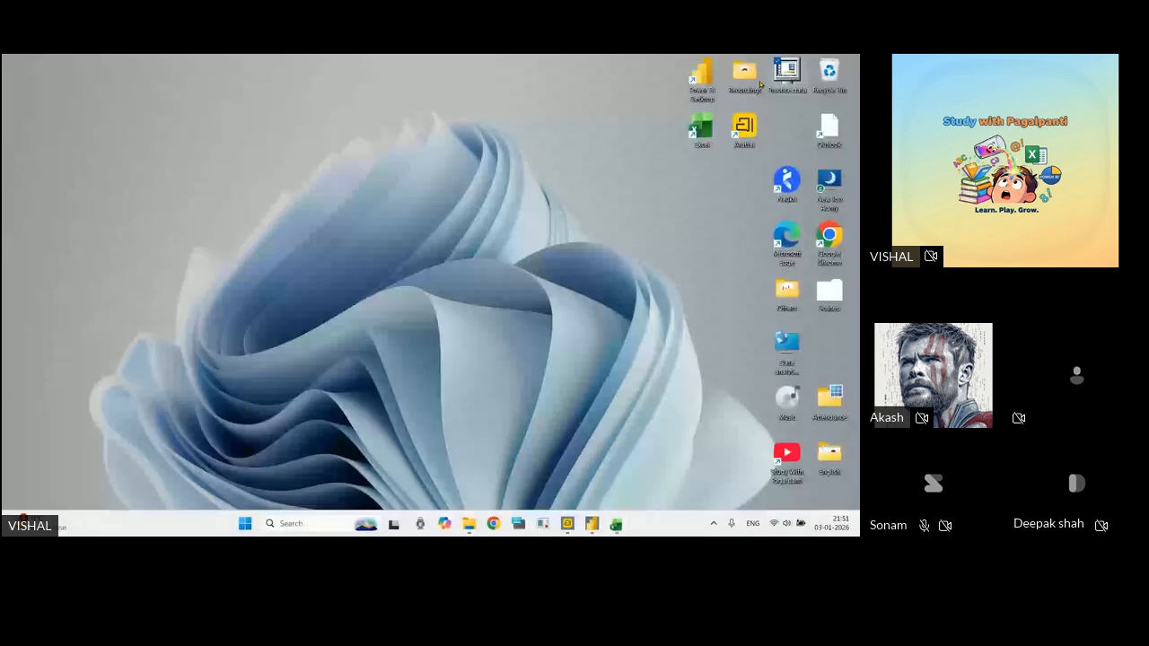
# Switch to Power BI Desktop and delete the relationship between Sales_Data and Products_Master in the model diagram.
pyautogui.moveTo(591, 523)
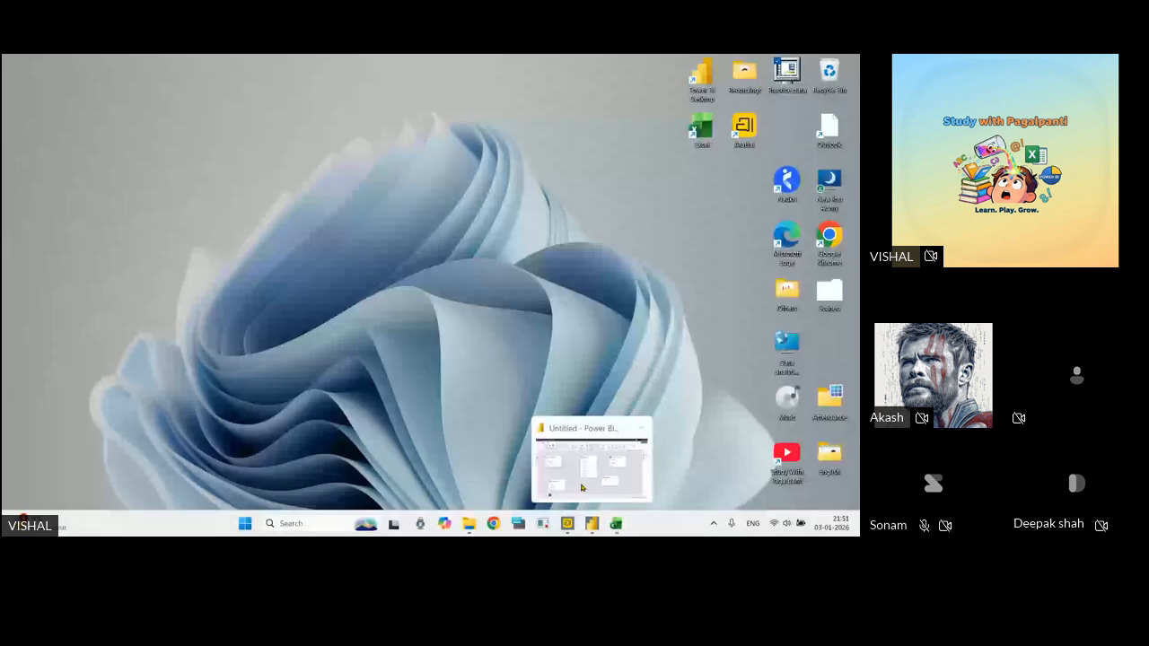
pyautogui.click(581, 488)
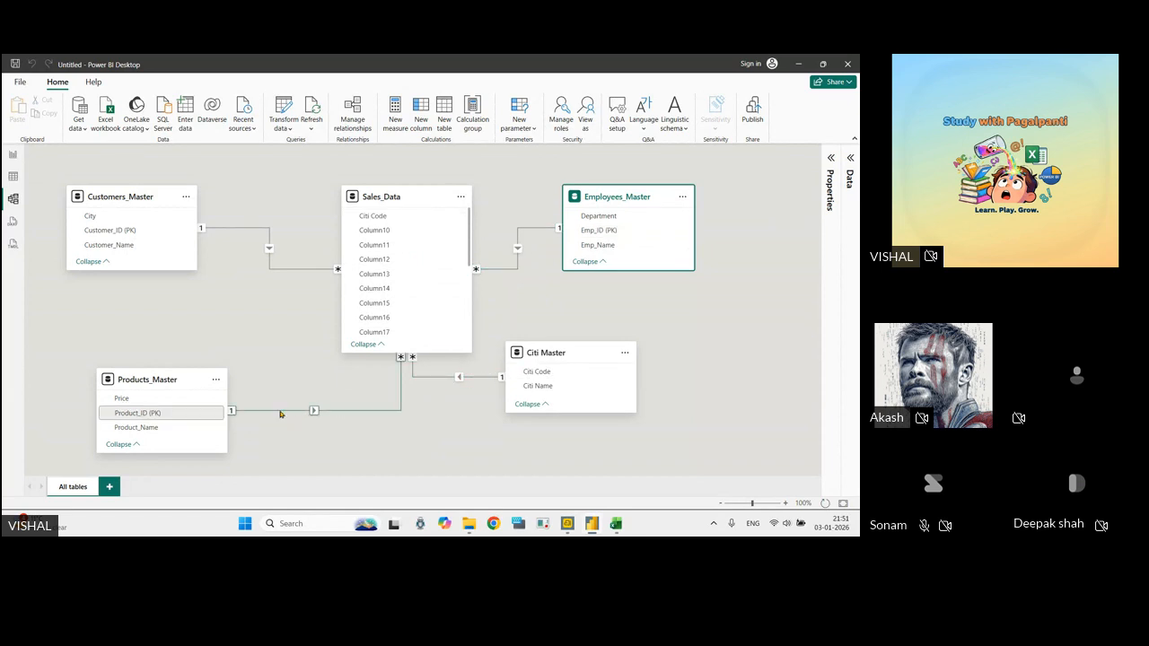
pyautogui.rightClick(336, 410)
pyautogui.click(348, 416)
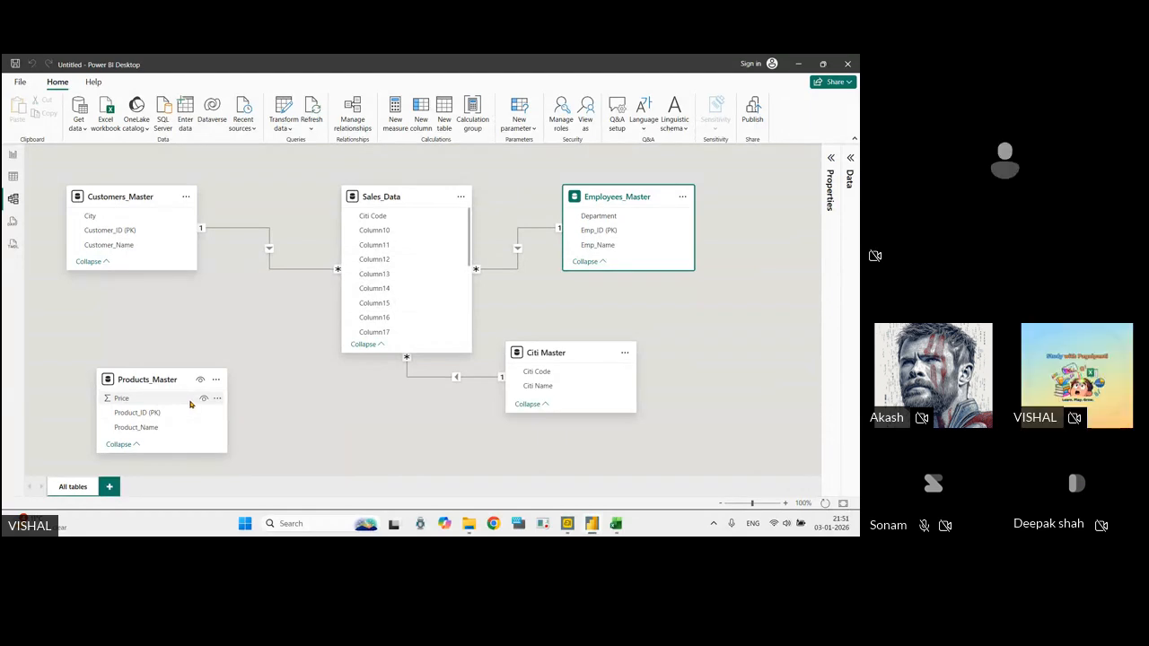
# Relate Sales_Data to Products_Master from Product_ID (FK) to Product_ID (PK) as active many-to-one with single cross-filter direction.
pyautogui.scroll(-3, 403, 287)
pyautogui.scroll(-2, 414, 287)
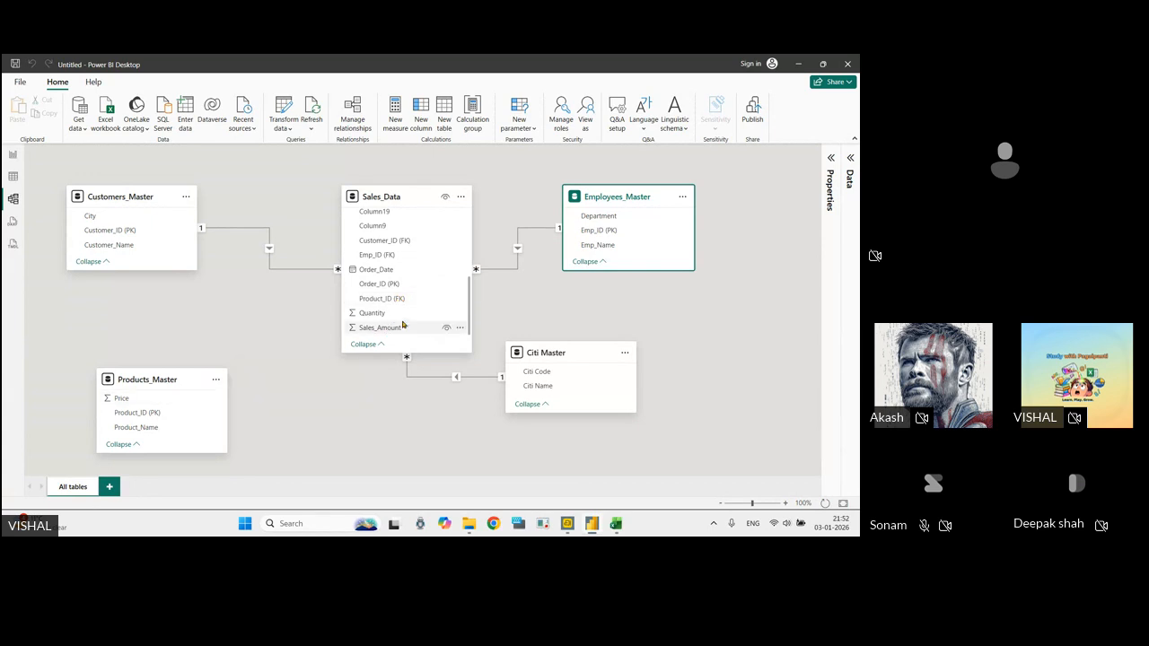
pyautogui.click(392, 300)
pyautogui.moveTo(292, 395); pyautogui.dragTo(195, 415)
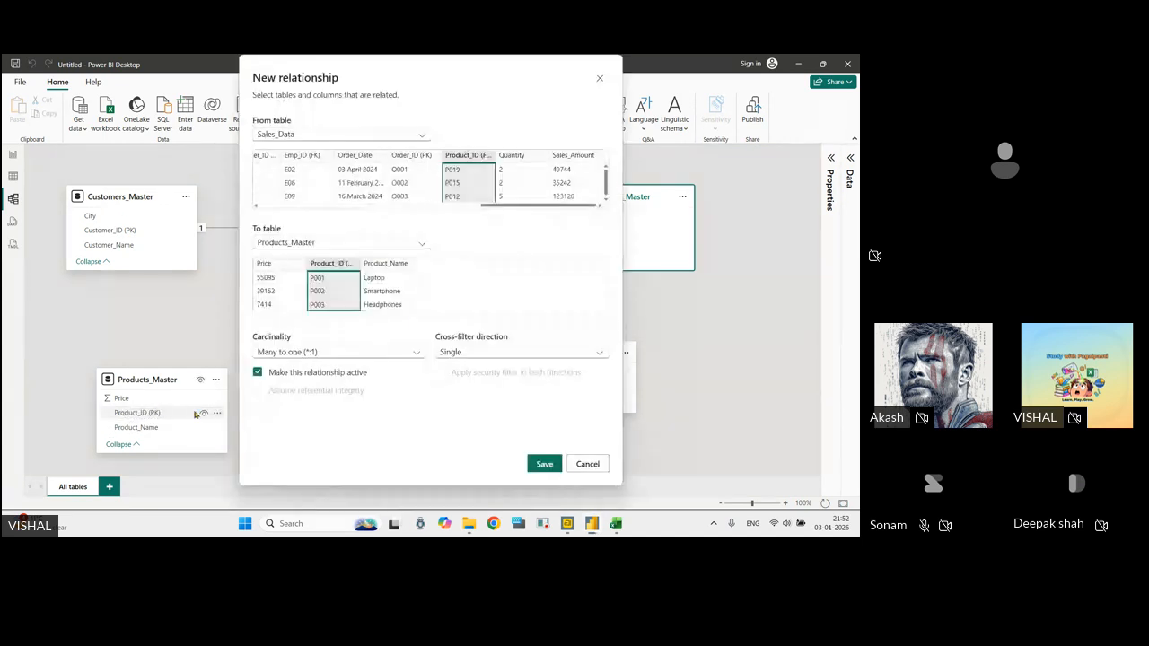
pyautogui.click(546, 465)
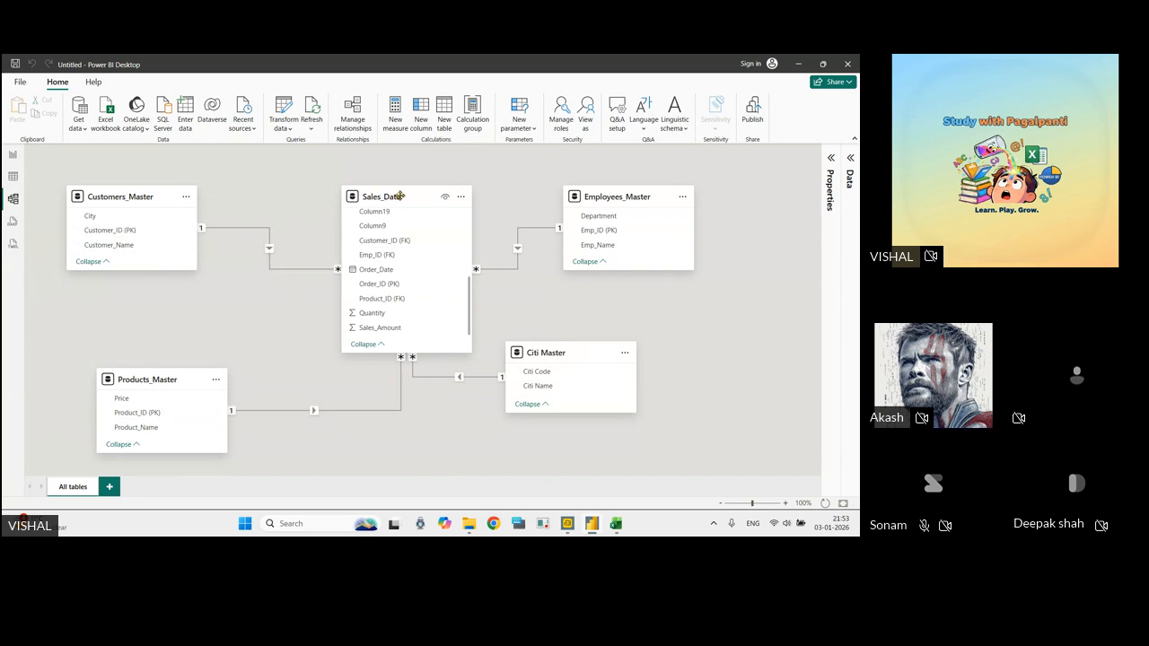
# Reposition the Sales_Data table between the master tables in the model diagram and review its field list.
pyautogui.moveTo(365, 202)
pyautogui.mouseDown()
pyautogui.moveTo(97, 255)
pyautogui.moveTo(183, 328)
pyautogui.moveTo(380, 255)
pyautogui.moveTo(380, 216)
pyautogui.mouseUp()
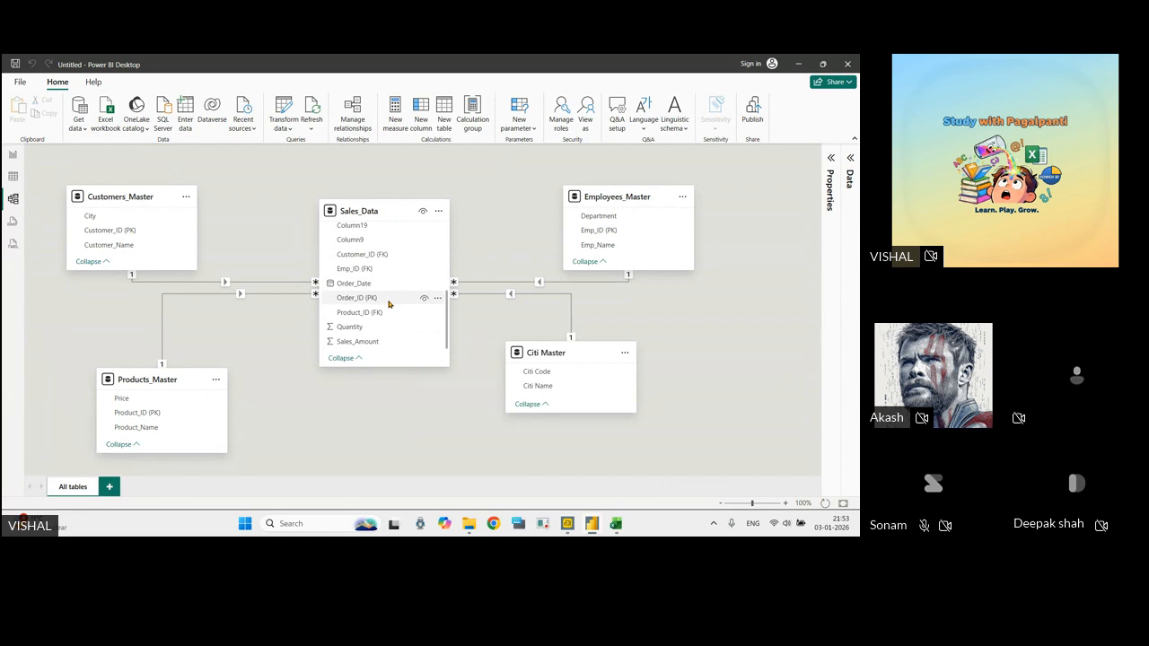
pyautogui.scroll(3, 388, 304)
pyautogui.scroll(-3, 386, 301)
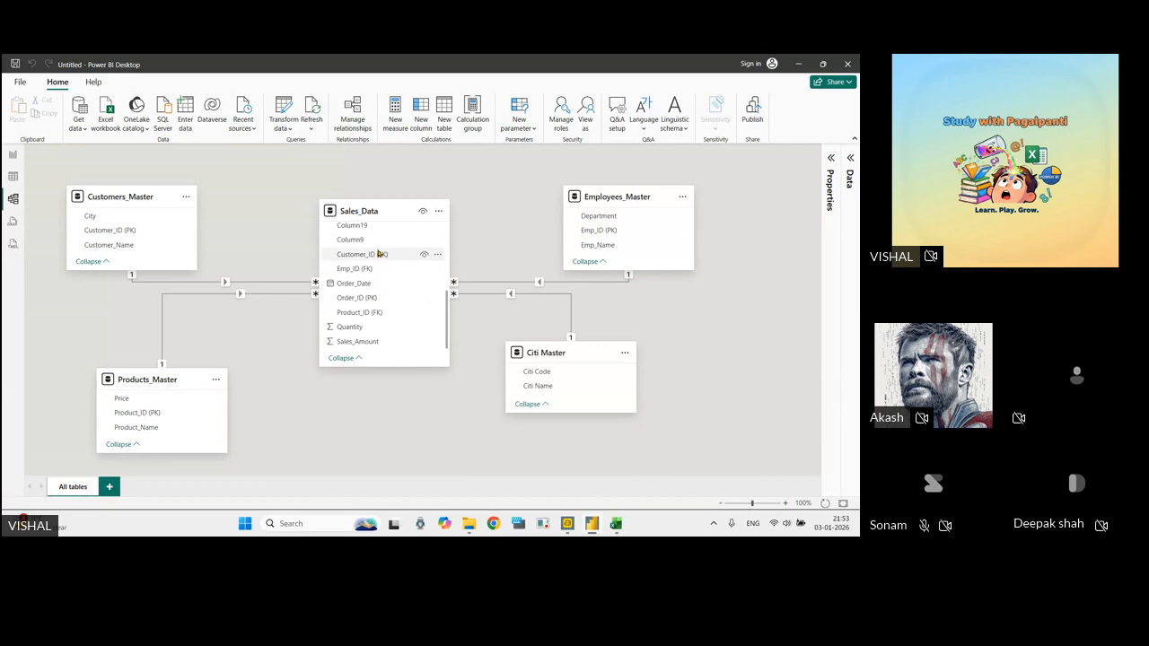
pyautogui.scroll(5, 387, 297)
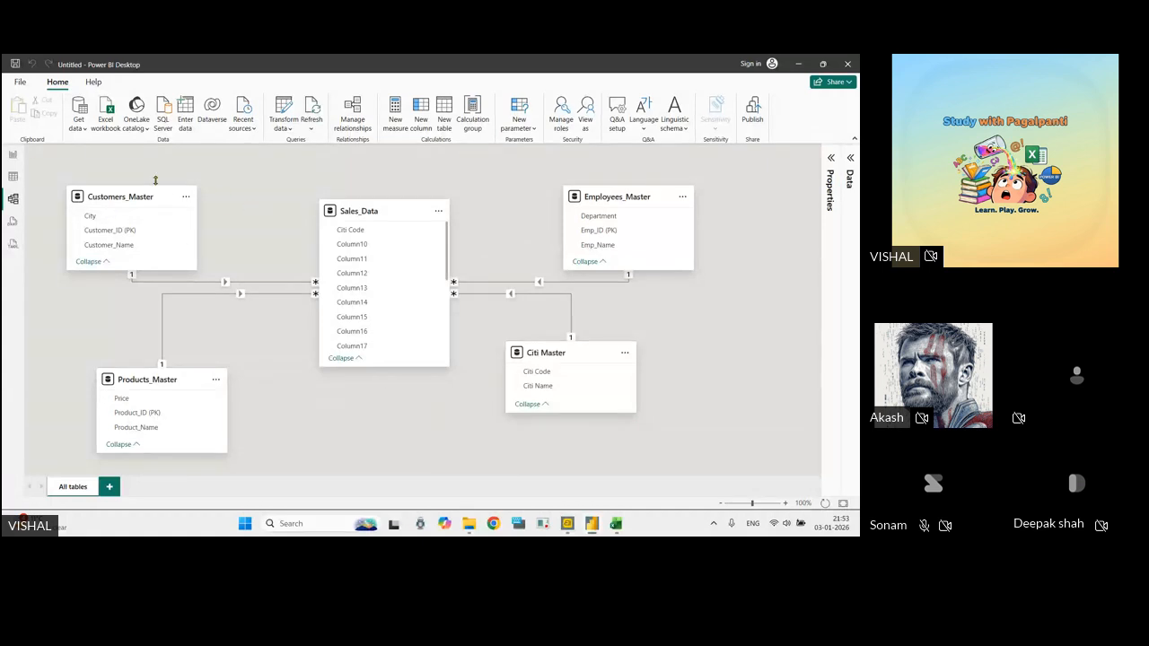
# Open the blank report page and select the Sales_Data table as the data source to examine.
pyautogui.click(12, 155)
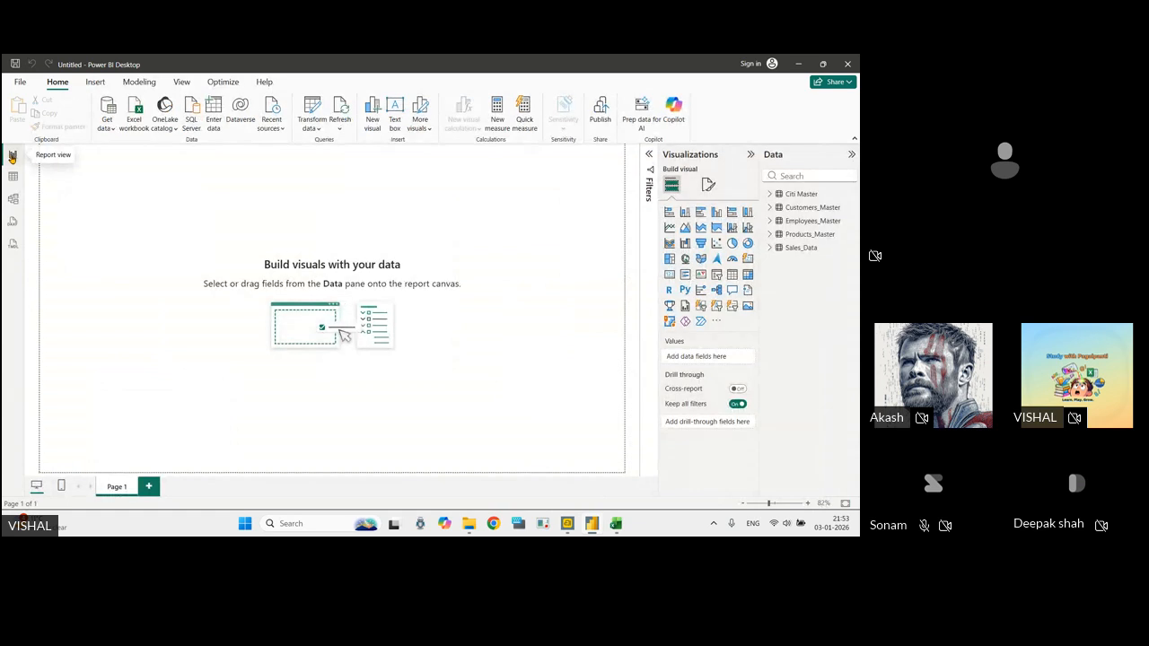
pyautogui.click(12, 176)
pyautogui.click(13, 155)
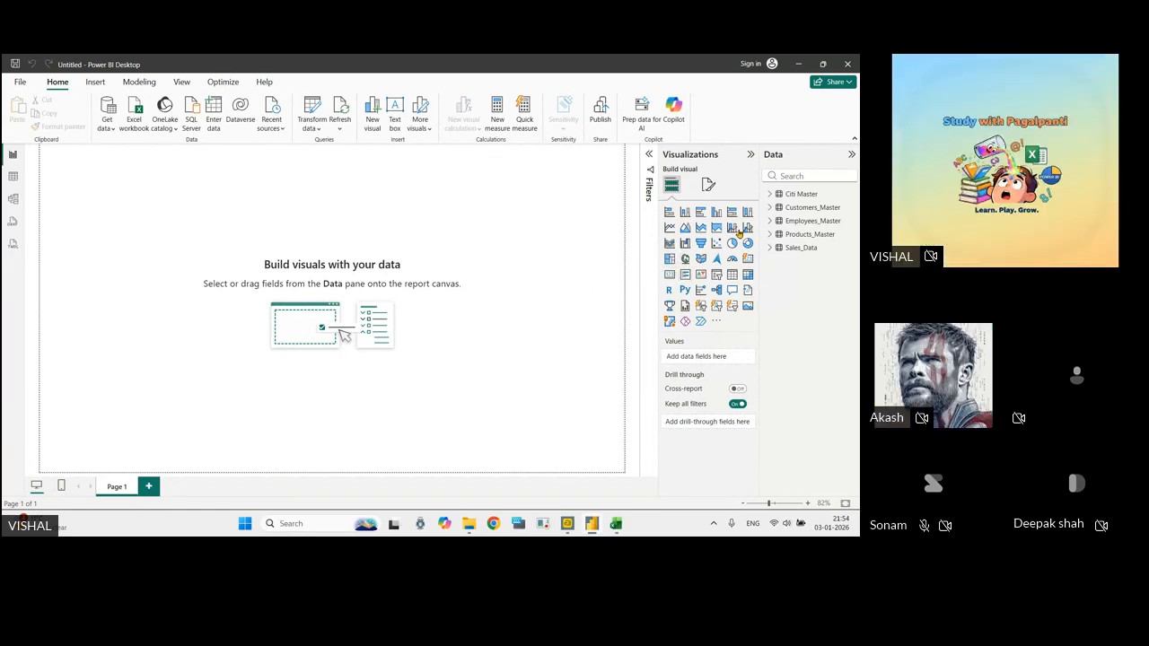
pyautogui.click(805, 254)
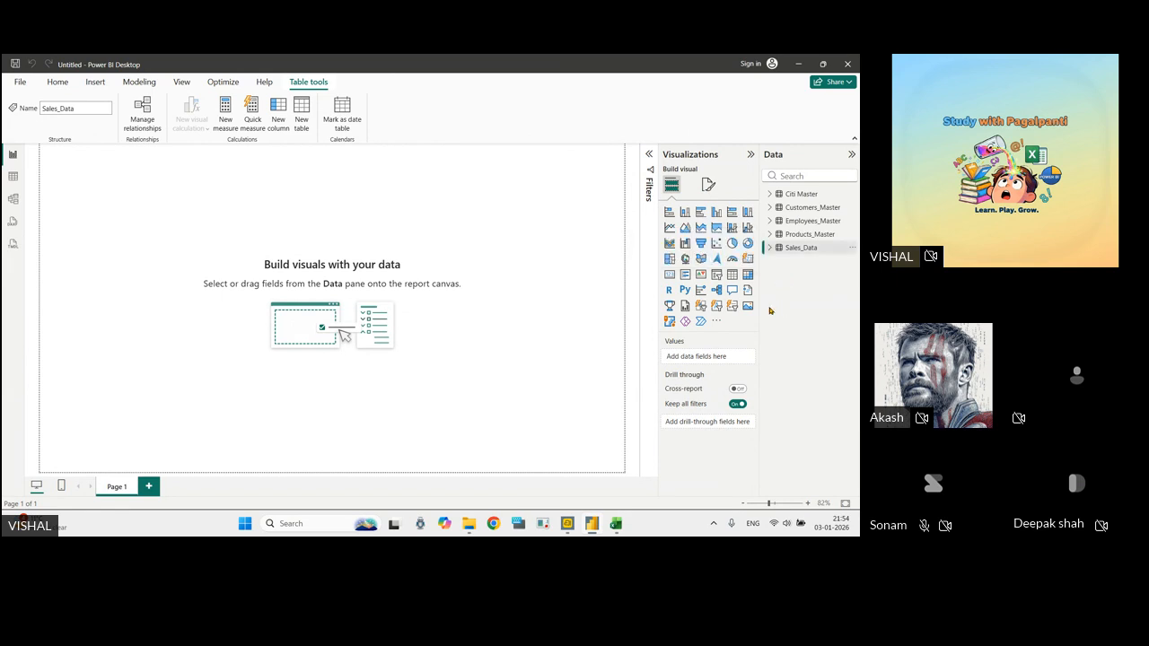
# Place a card visual near the report page's upper-left corner and fill it with Citi Name from Citi Master.
pyautogui.click(668, 275)
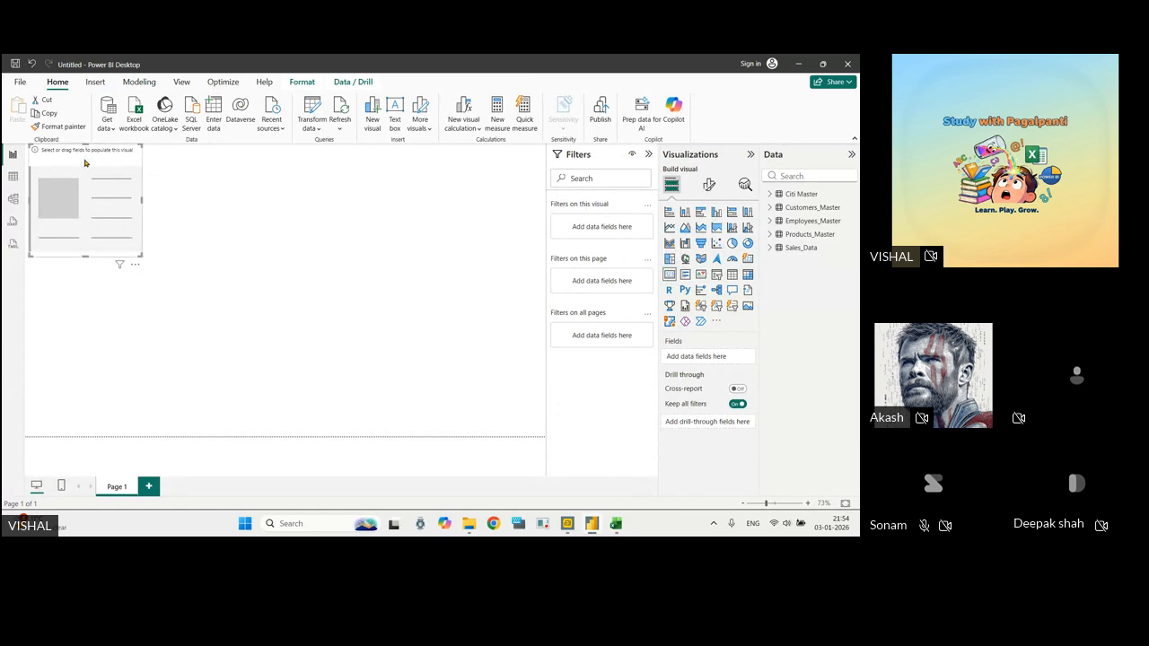
pyautogui.moveTo(85, 163); pyautogui.dragTo(146, 212)
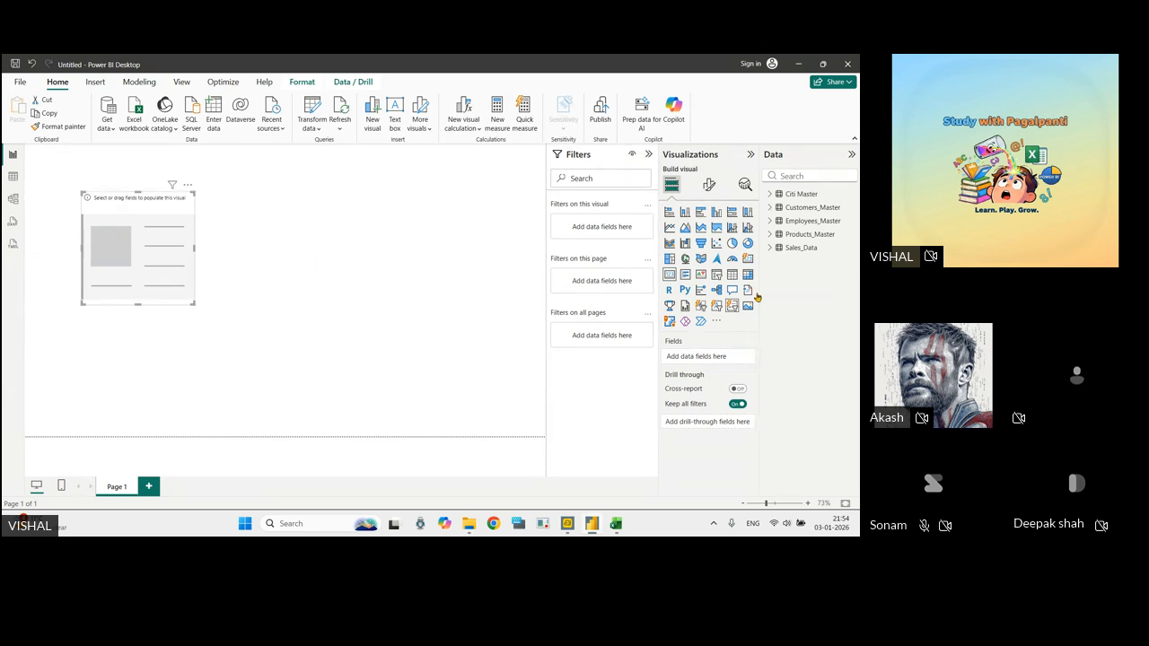
pyautogui.click(769, 249)
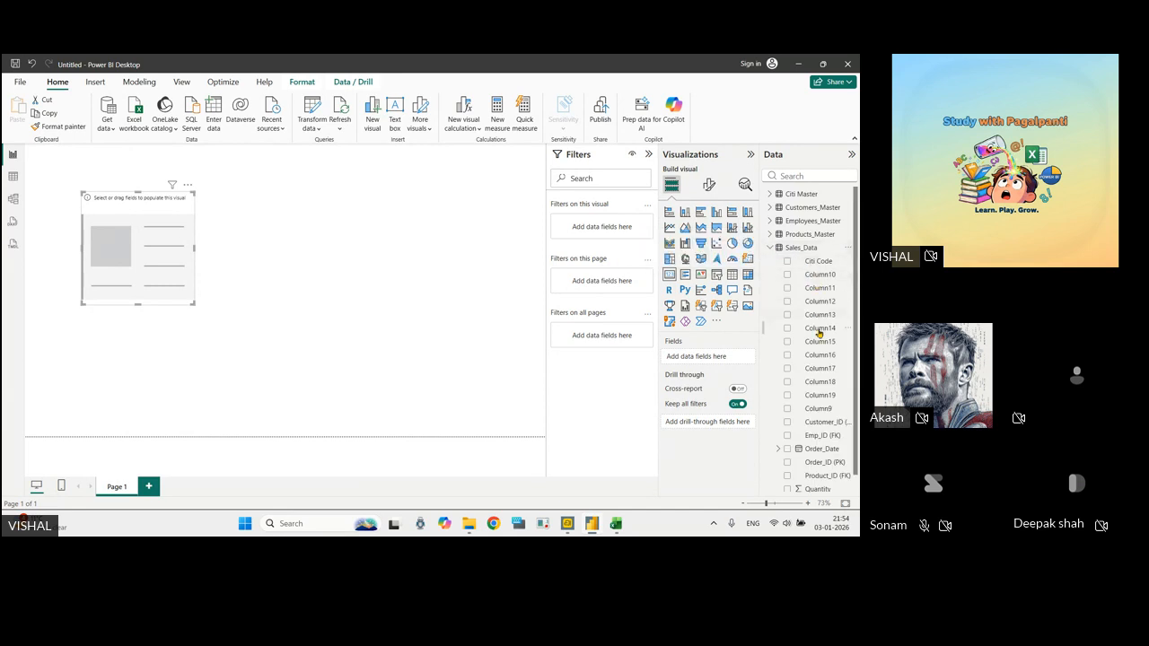
pyautogui.scroll(-1, 814, 307)
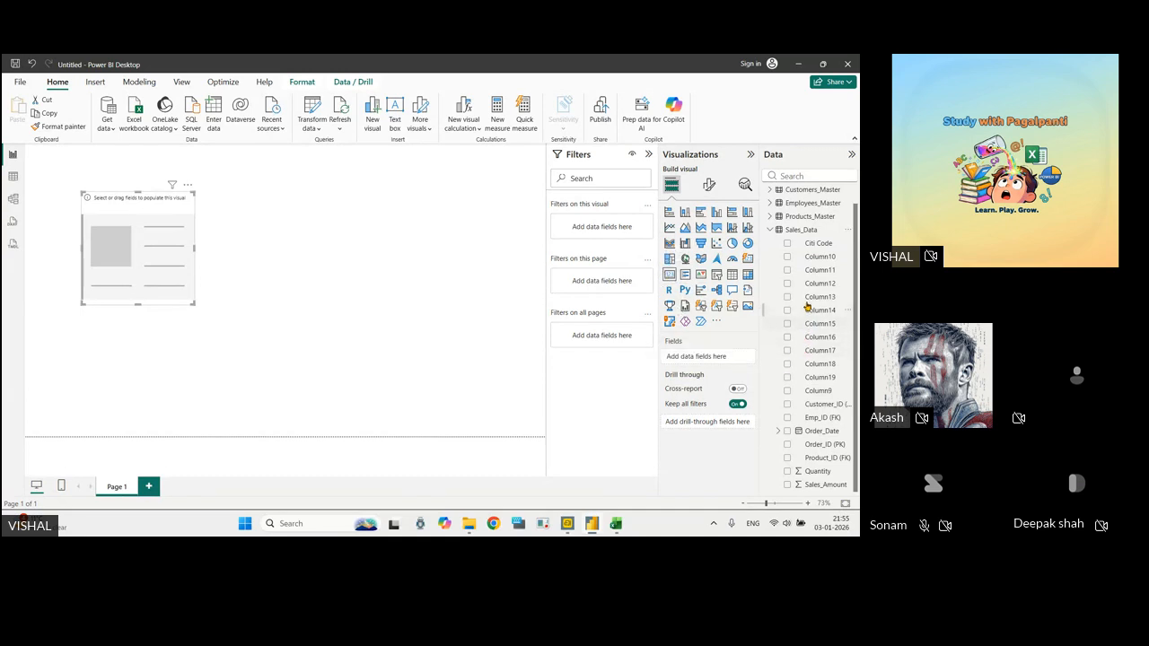
pyautogui.click(818, 244)
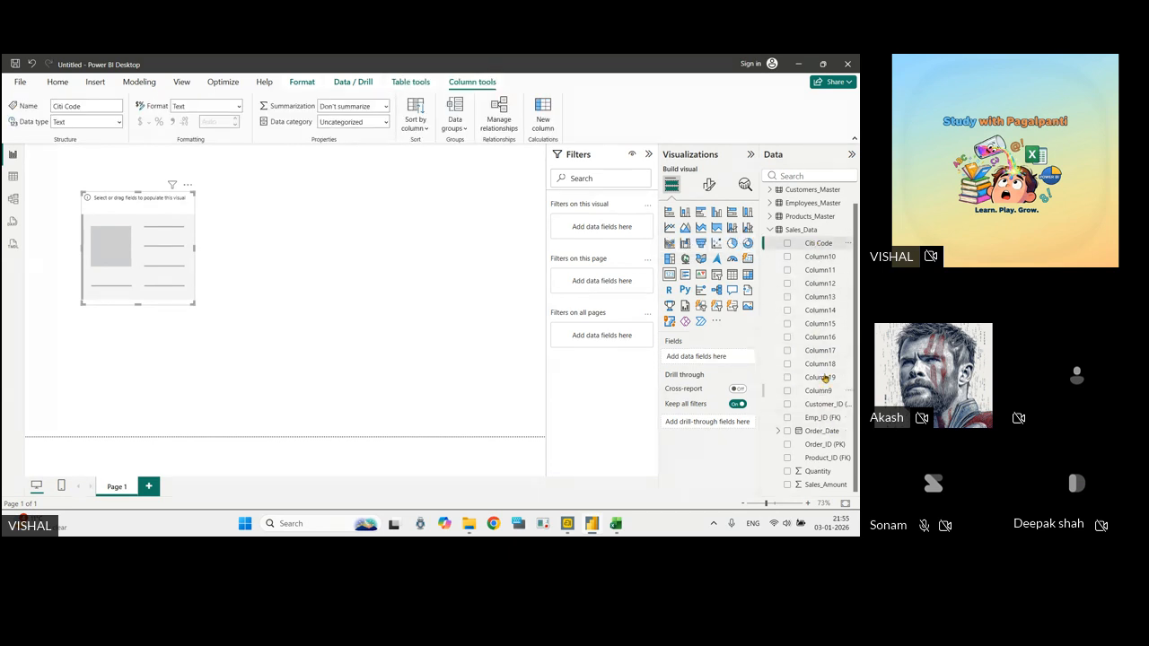
pyautogui.click(770, 229)
pyautogui.click(770, 194)
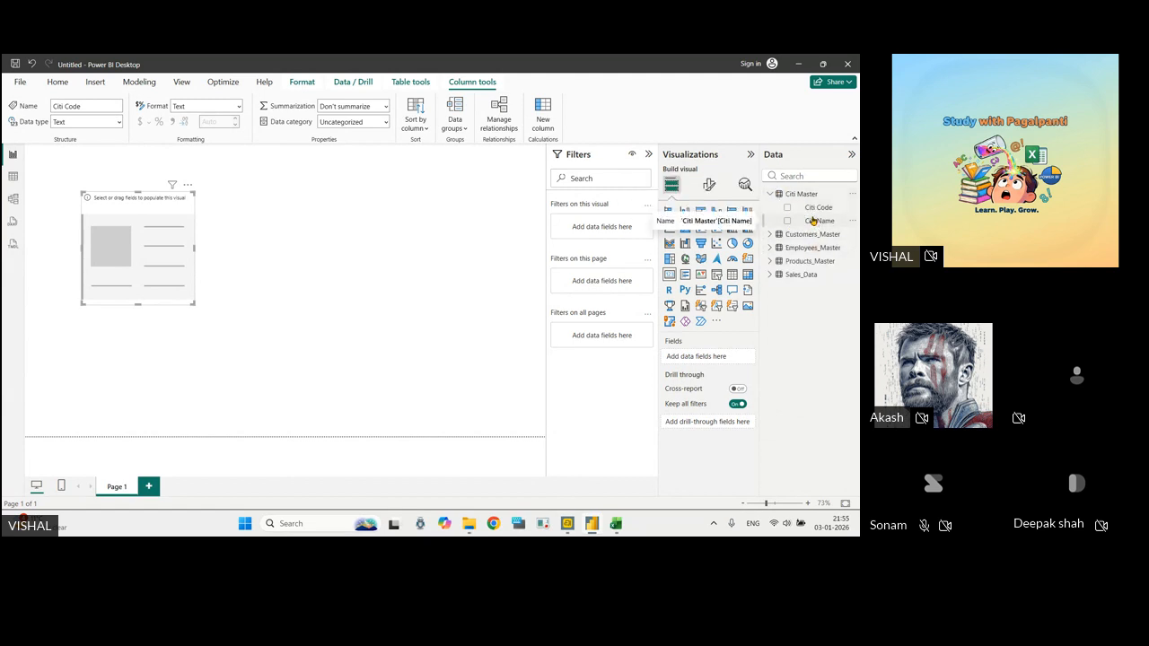
pyautogui.moveTo(813, 221); pyautogui.dragTo(707, 357)
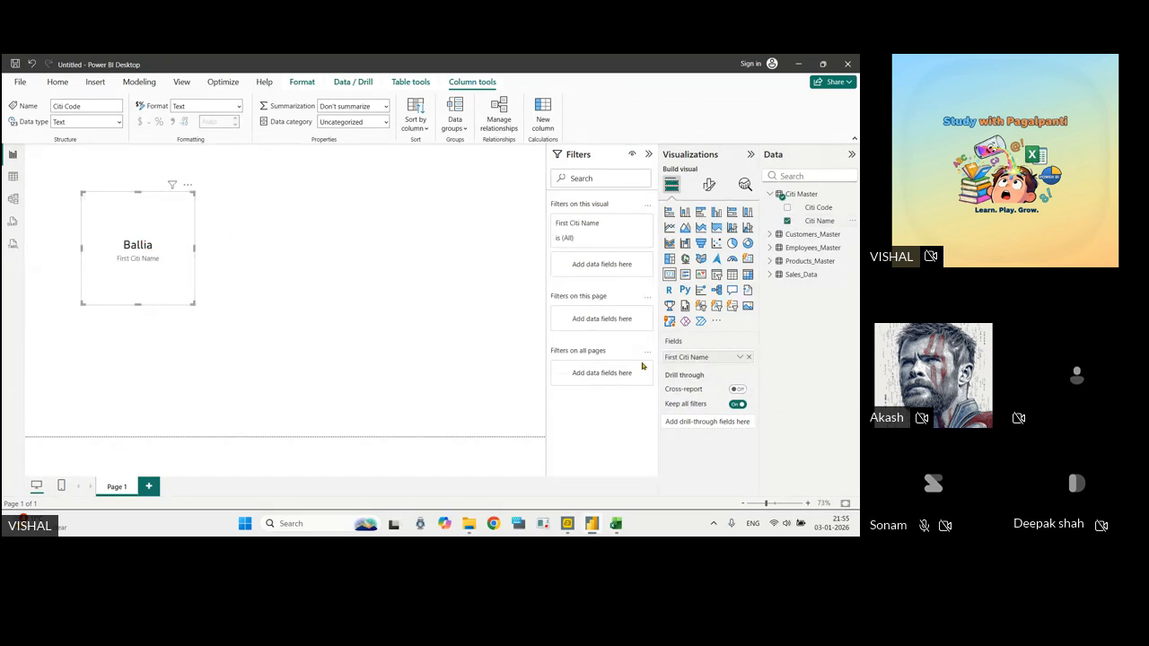
# Check the summarization options for Citi Name on the card and remove the field from it.
pyautogui.click(740, 358)
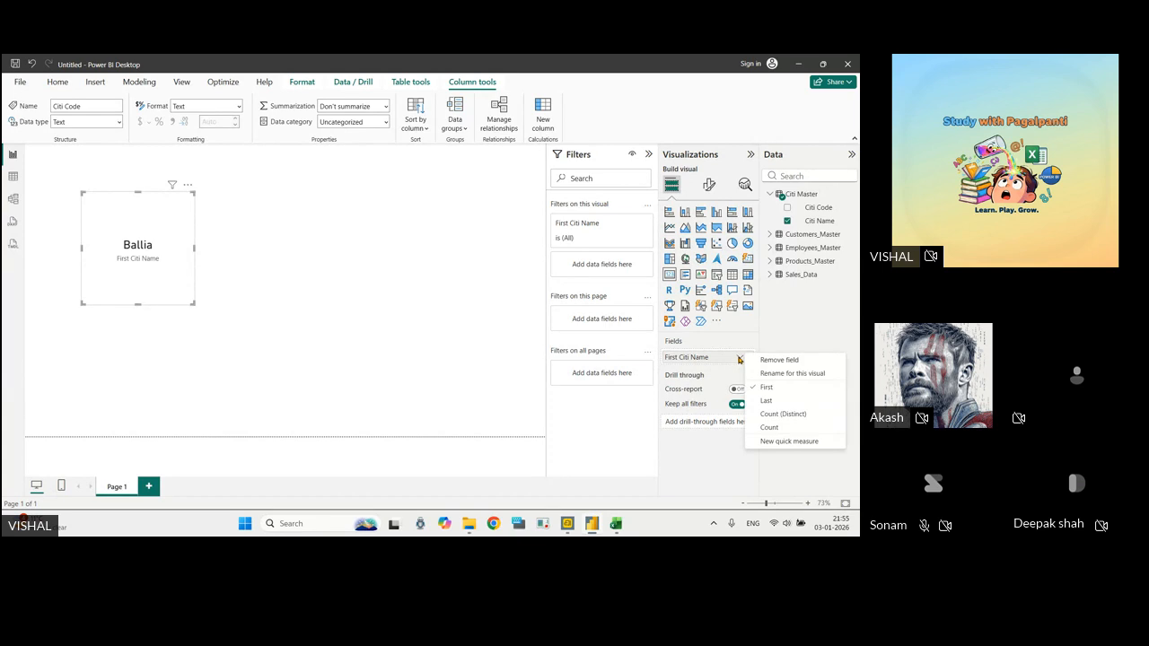
pyautogui.click(712, 459)
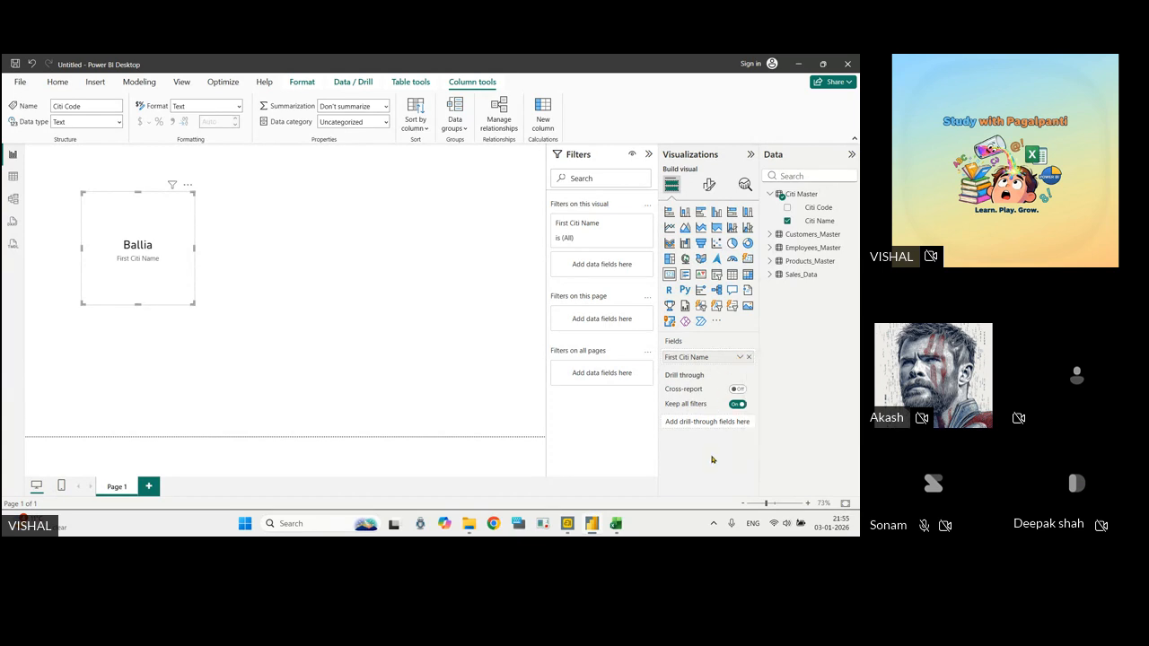
pyautogui.click(747, 358)
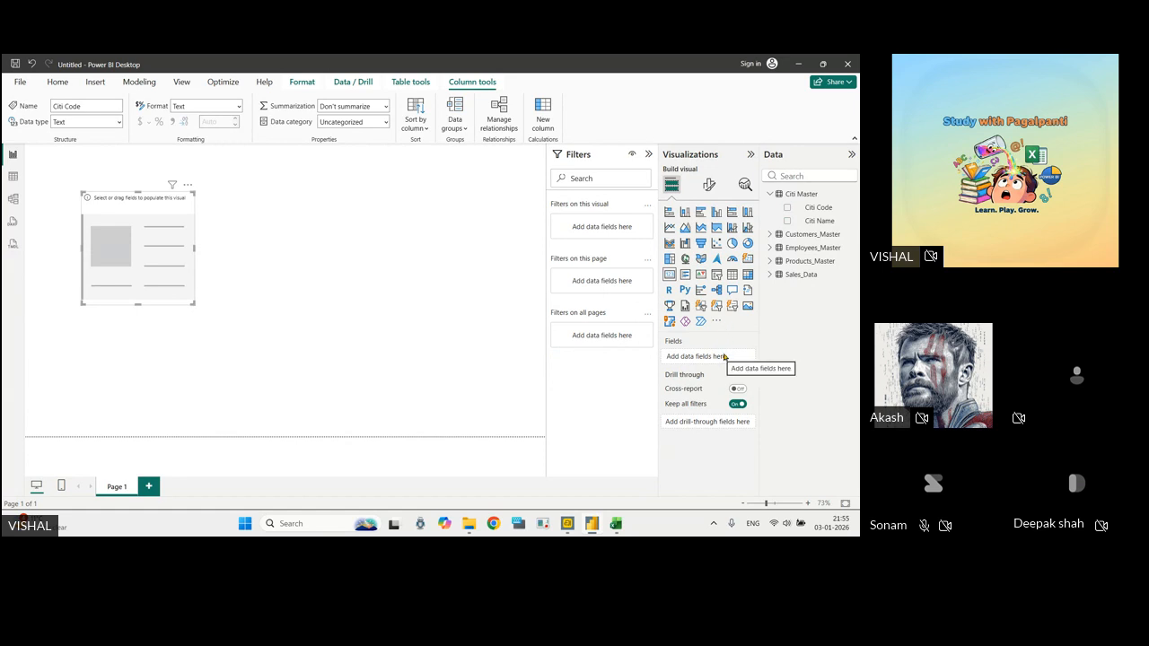
# Move the empty card, try converting it to the newer card visual with value and category fields, and delete it.
pyautogui.moveTo(119, 199); pyautogui.dragTo(88, 190)
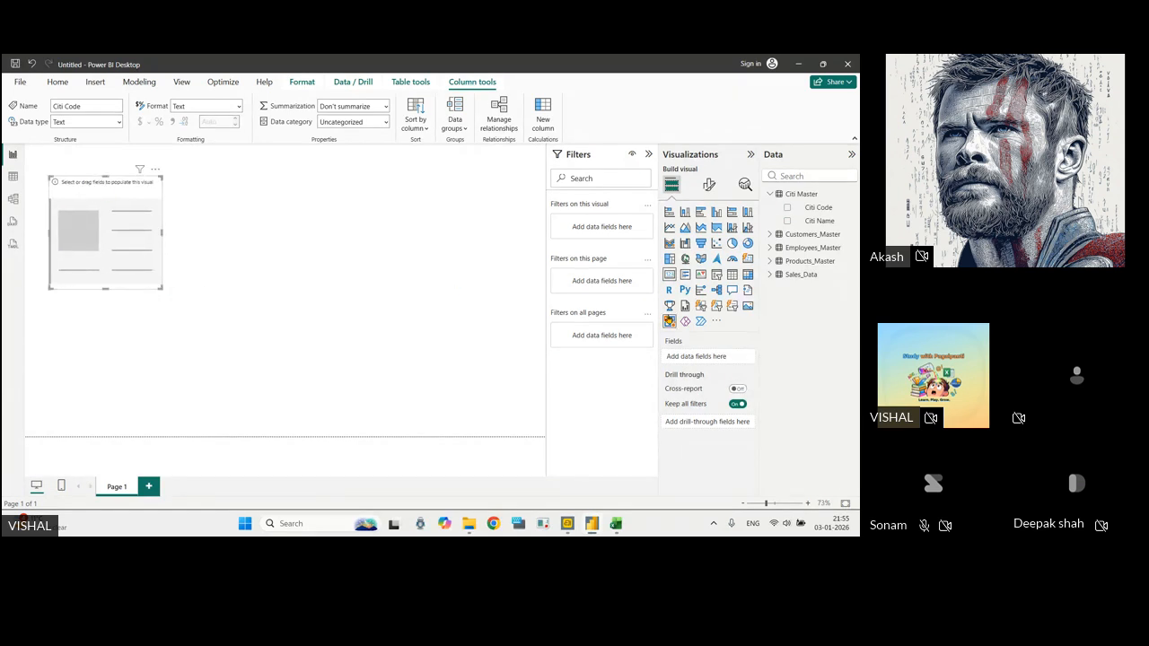
pyautogui.click(746, 258)
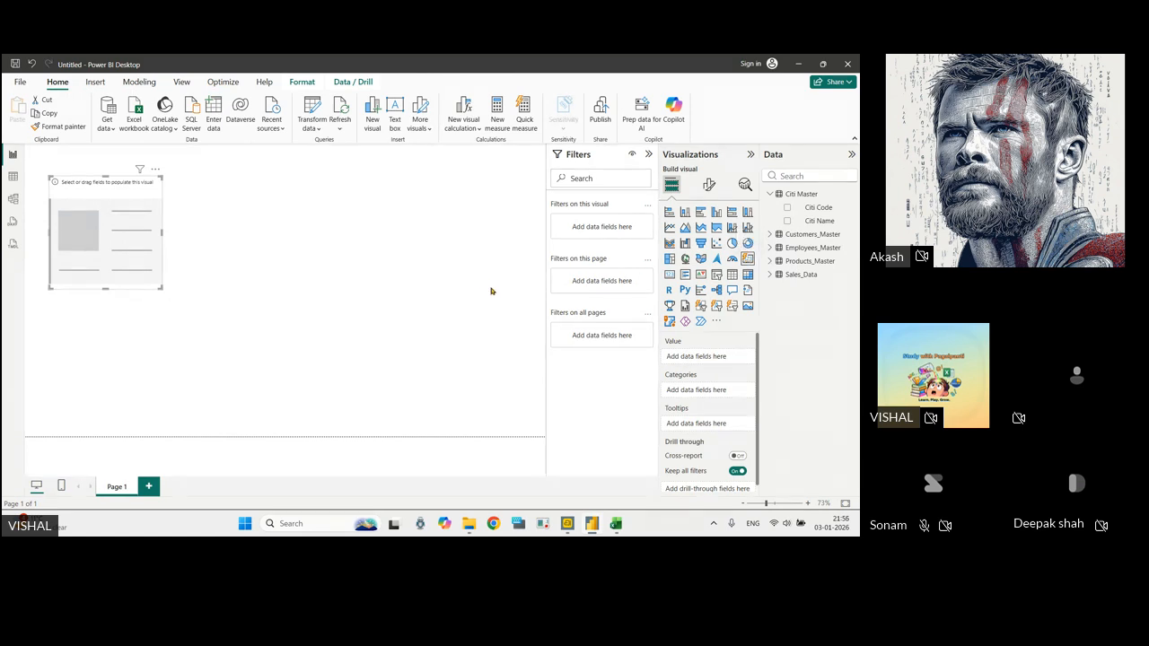
pyautogui.click(240, 232)
pyautogui.rightClick(129, 186)
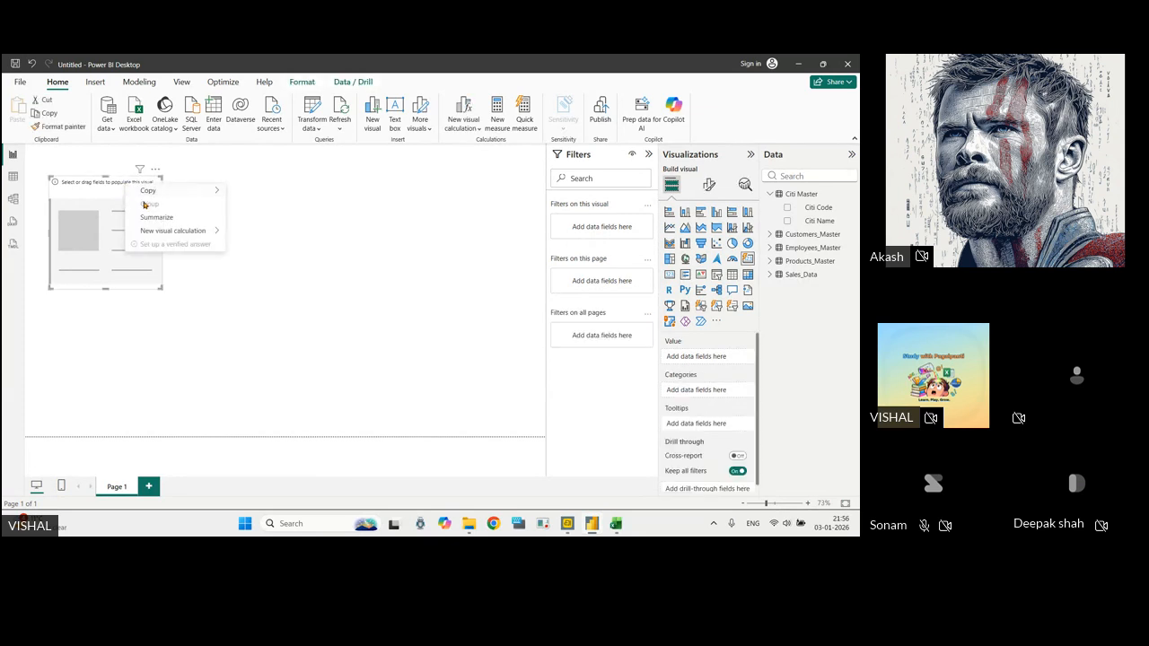
pyautogui.click(189, 286)
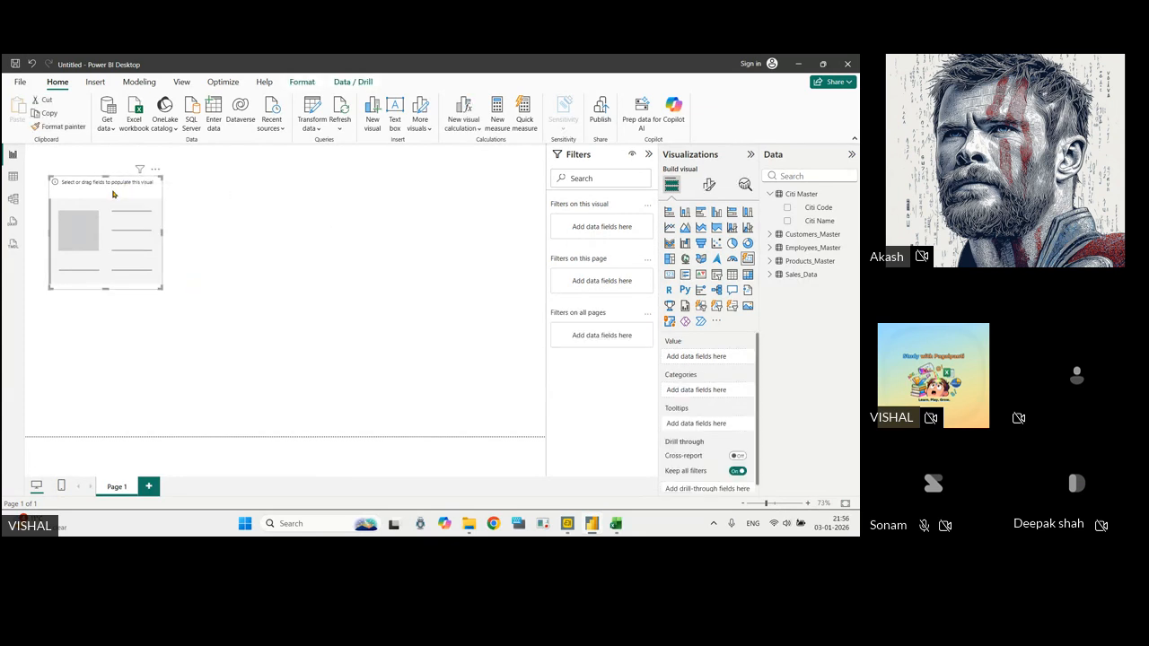
pyautogui.press('Delete')
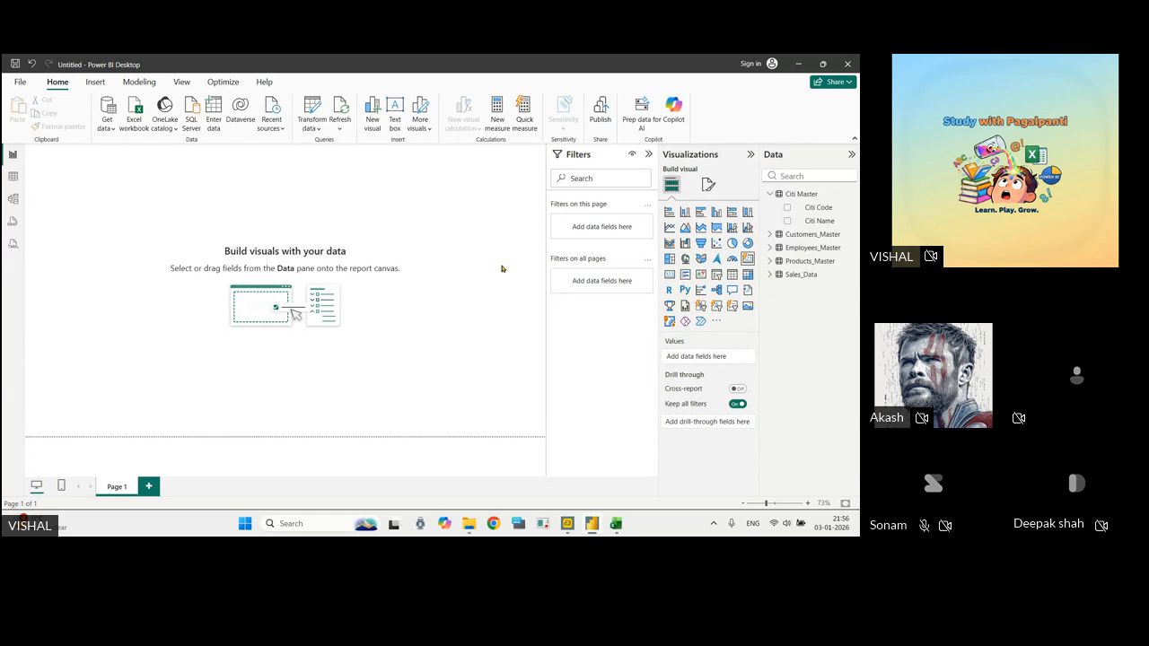
# Add a newer card visual near the page's upper-left corner with Sales_Amount from Sales_Data as its value.
pyautogui.click(746, 261)
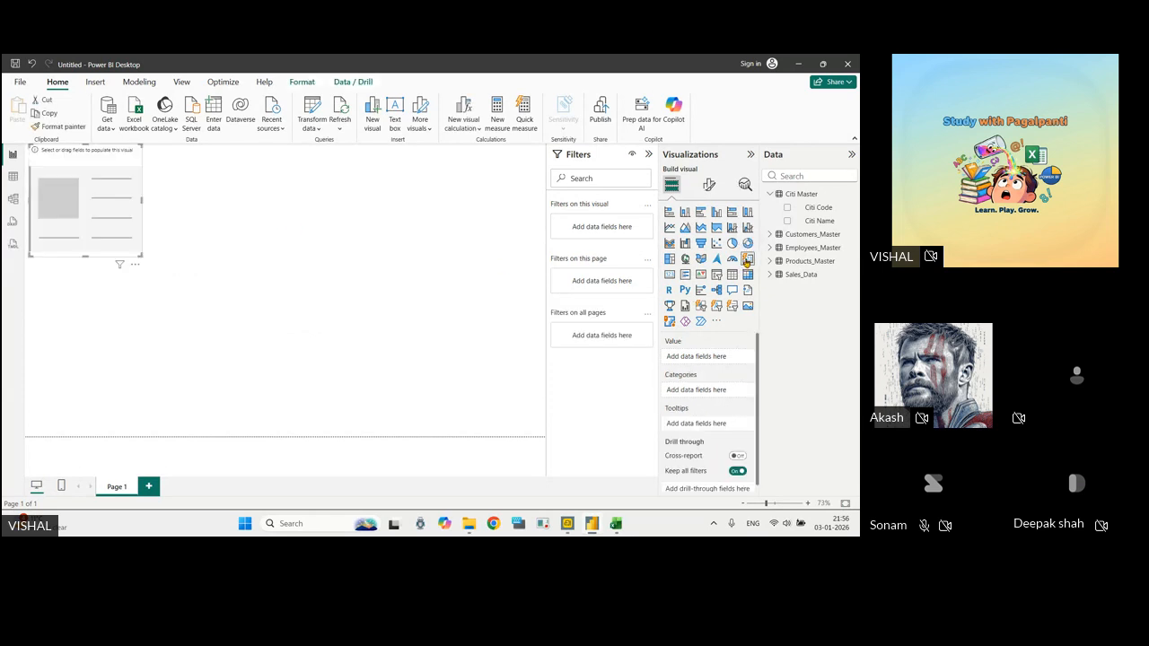
pyautogui.moveTo(85, 164); pyautogui.dragTo(141, 197)
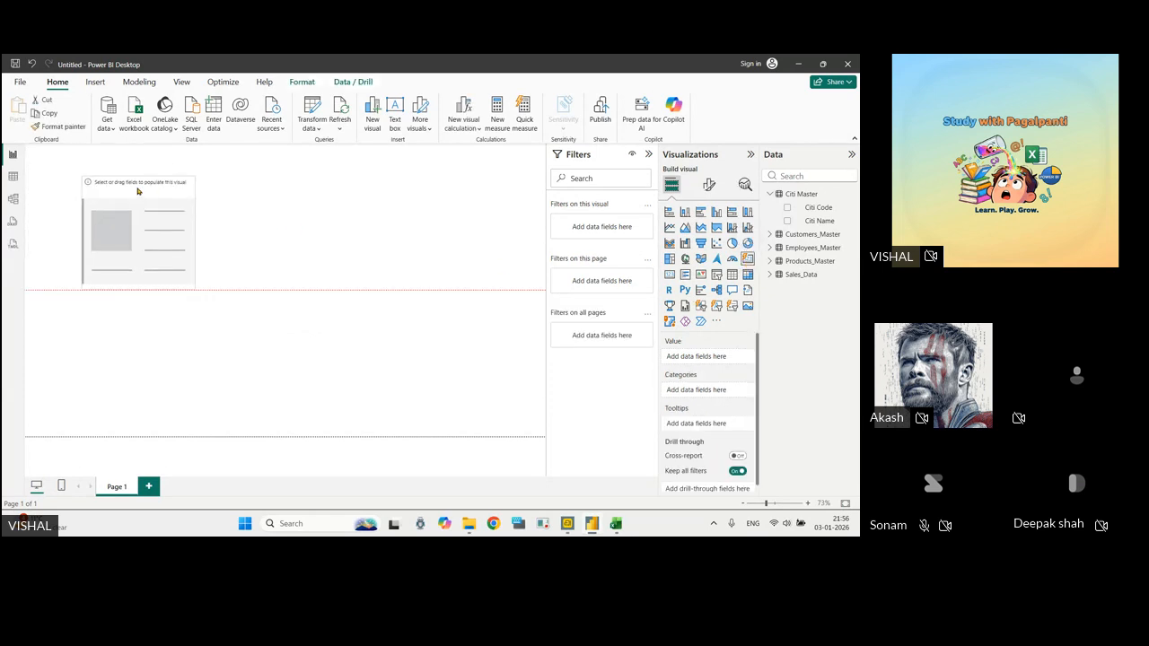
pyautogui.click(770, 194)
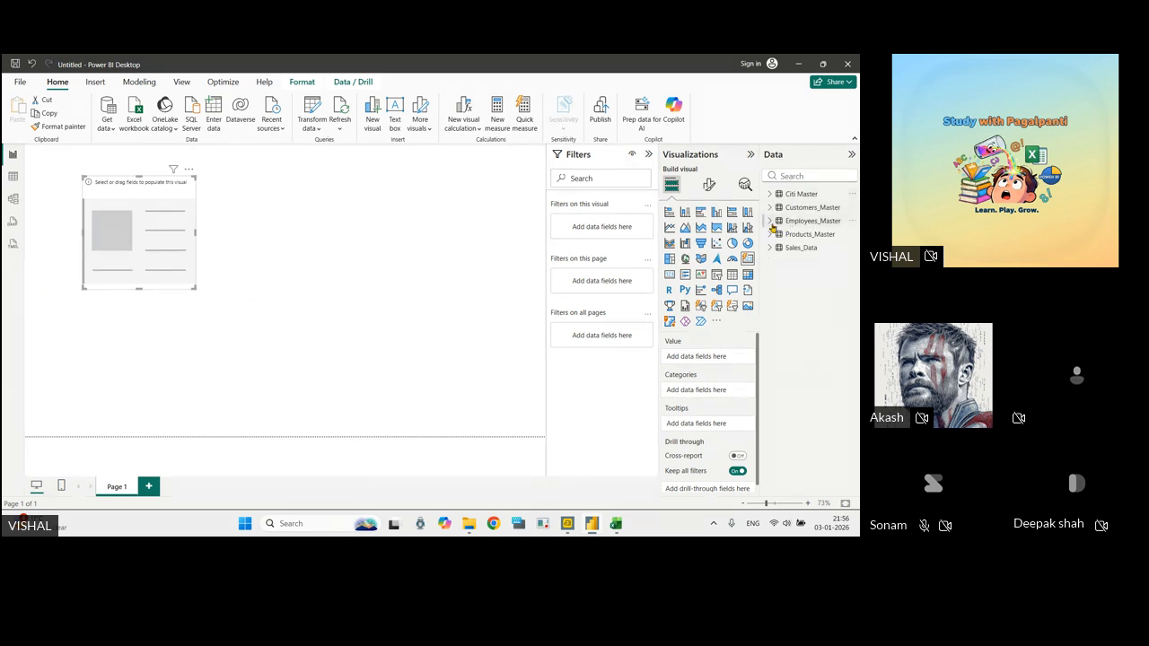
pyautogui.click(770, 248)
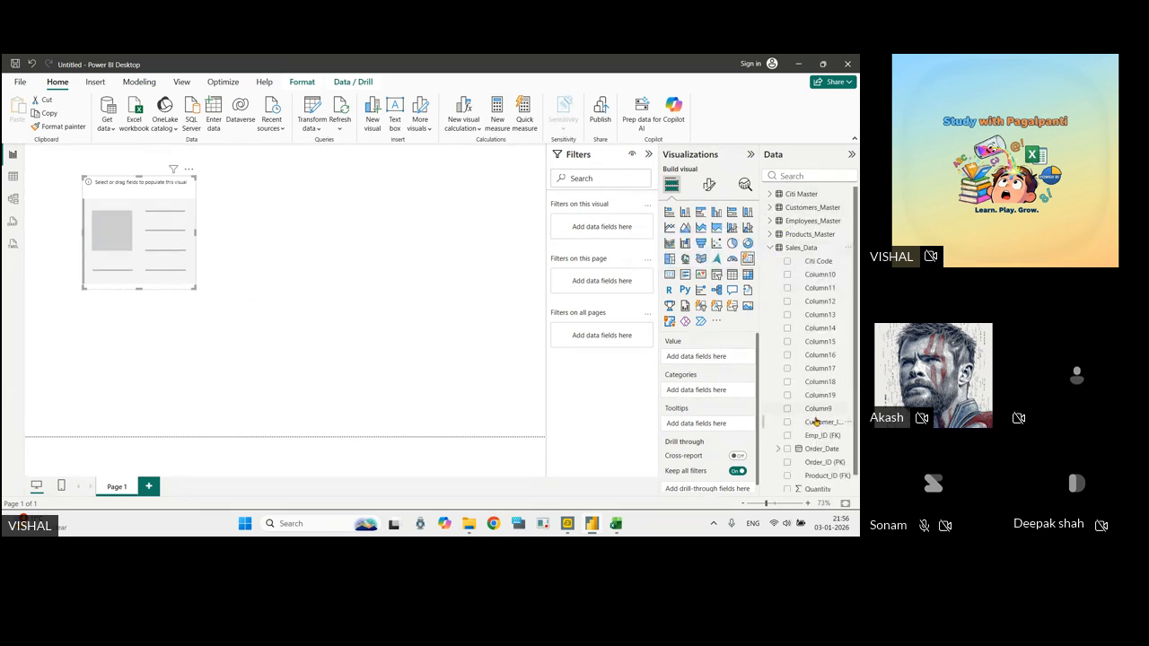
pyautogui.scroll(-1, 807, 359)
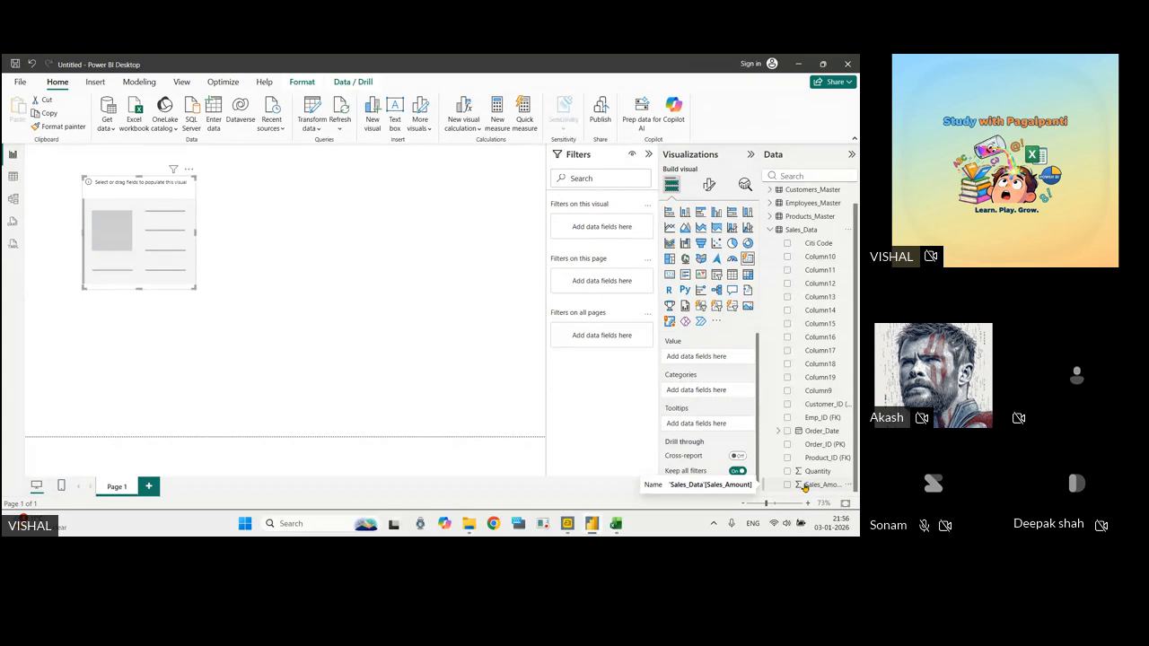
pyautogui.moveTo(812, 484); pyautogui.dragTo(706, 359)
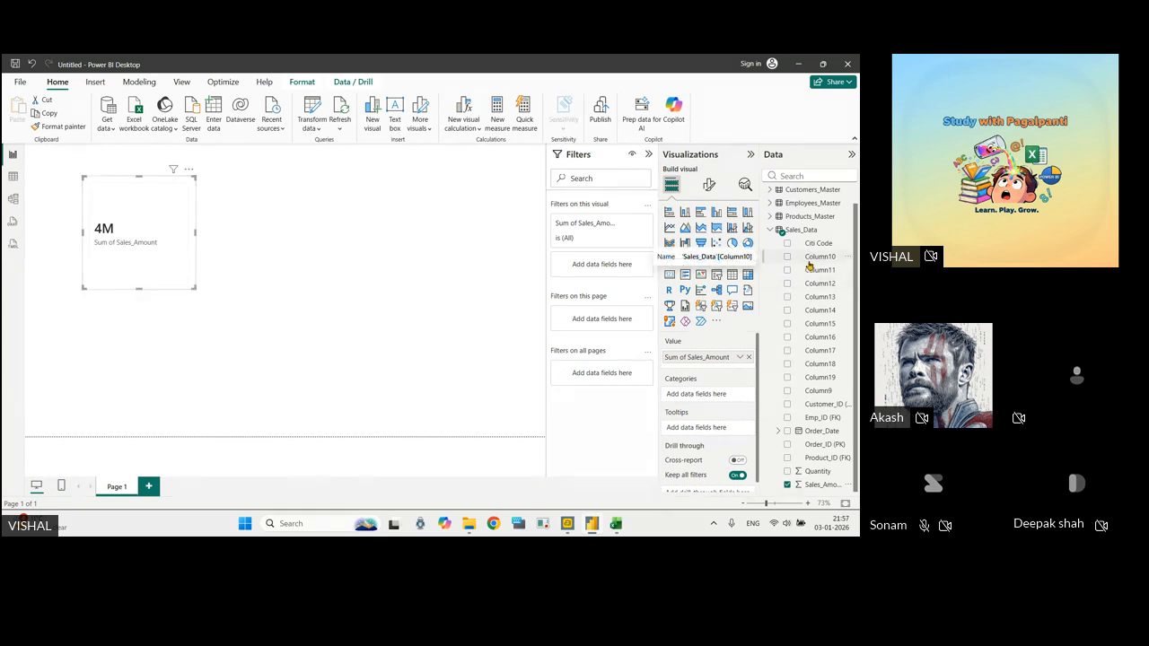
# Split the Sales_Amount card by city, using Citi Name from Citi Master as its category.
pyautogui.click(769, 229)
pyautogui.click(777, 195)
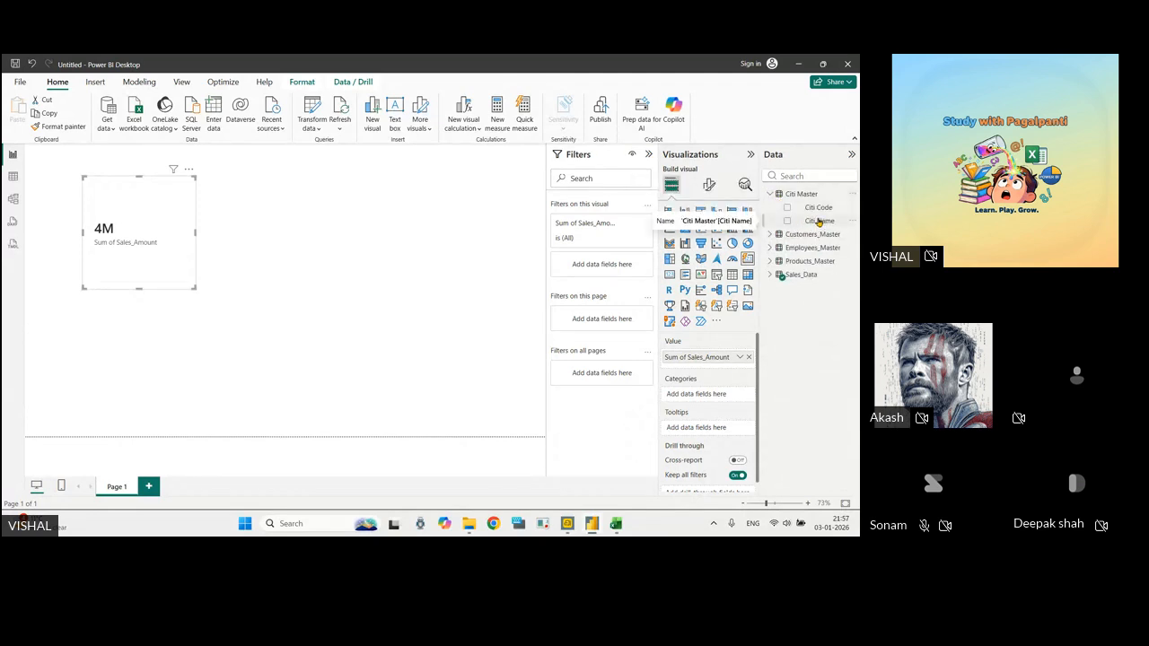
pyautogui.moveTo(819, 221); pyautogui.dragTo(719, 398)
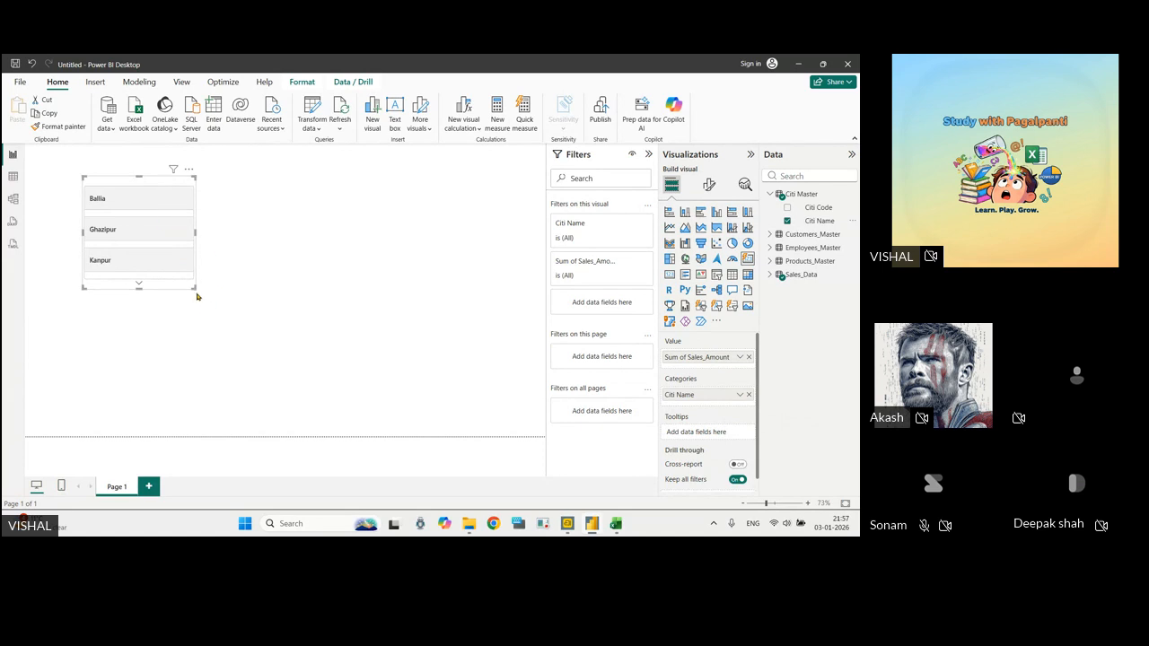
# Enlarge the Sales_Amount by city card so three cities' values show, adjust its height, and reposition it near the page's upper-left area.
pyautogui.moveTo(194, 287); pyautogui.dragTo(362, 418)
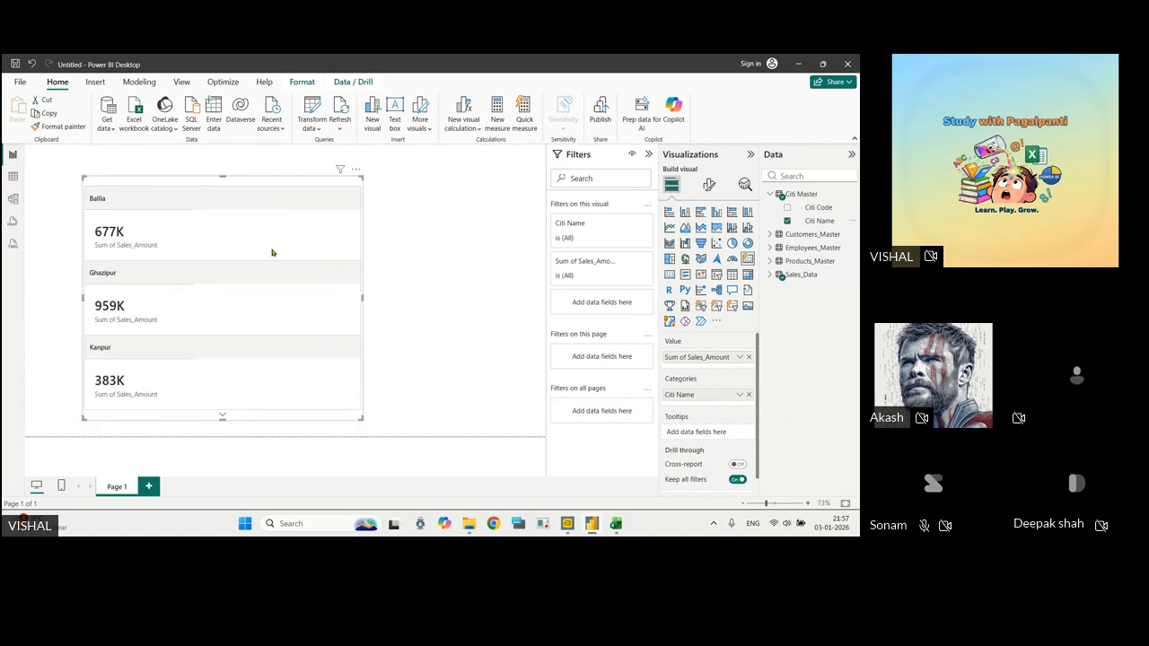
pyautogui.moveTo(261, 202); pyautogui.dragTo(299, 195)
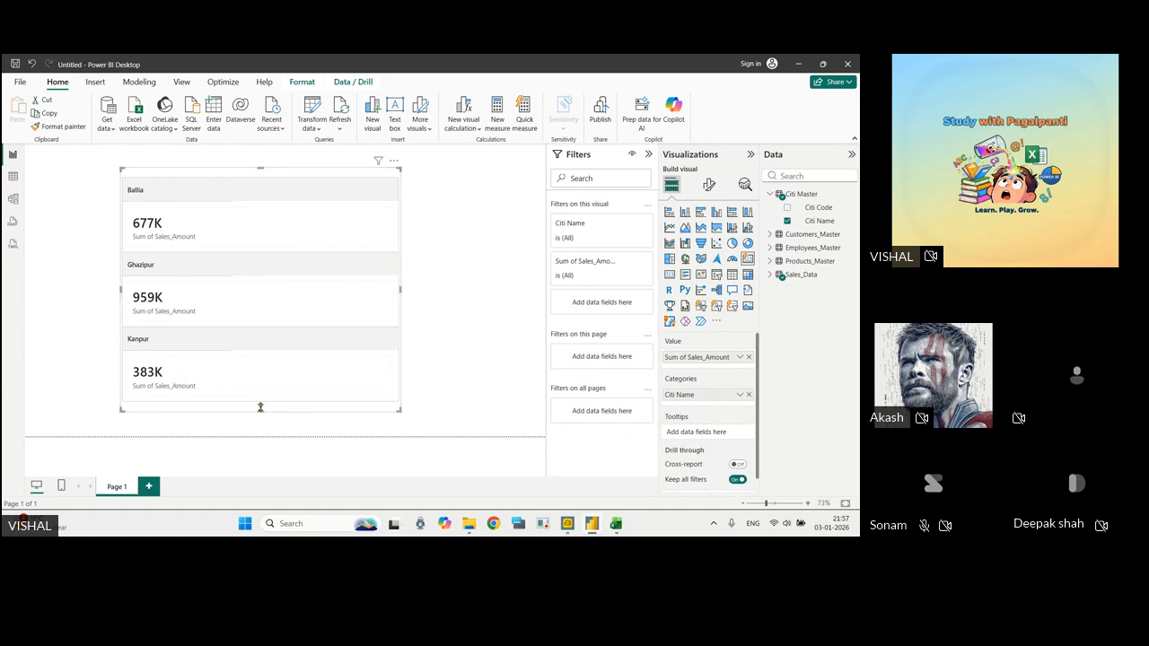
pyautogui.moveTo(261, 417); pyautogui.dragTo(259, 428)
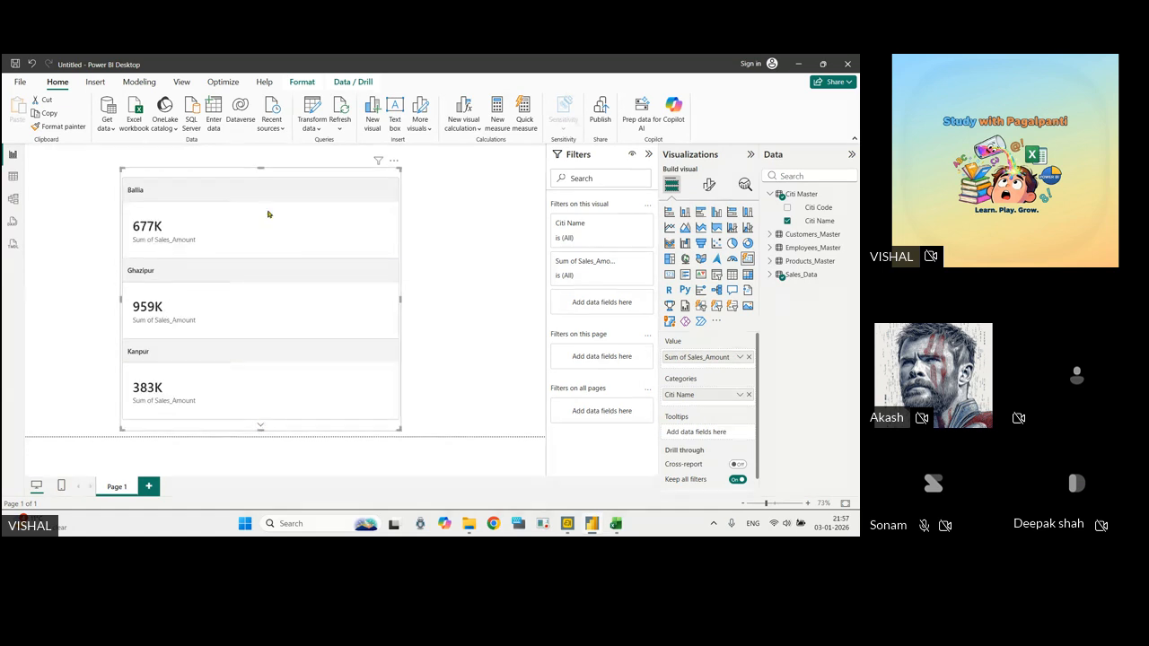
pyautogui.moveTo(272, 185); pyautogui.dragTo(247, 155)
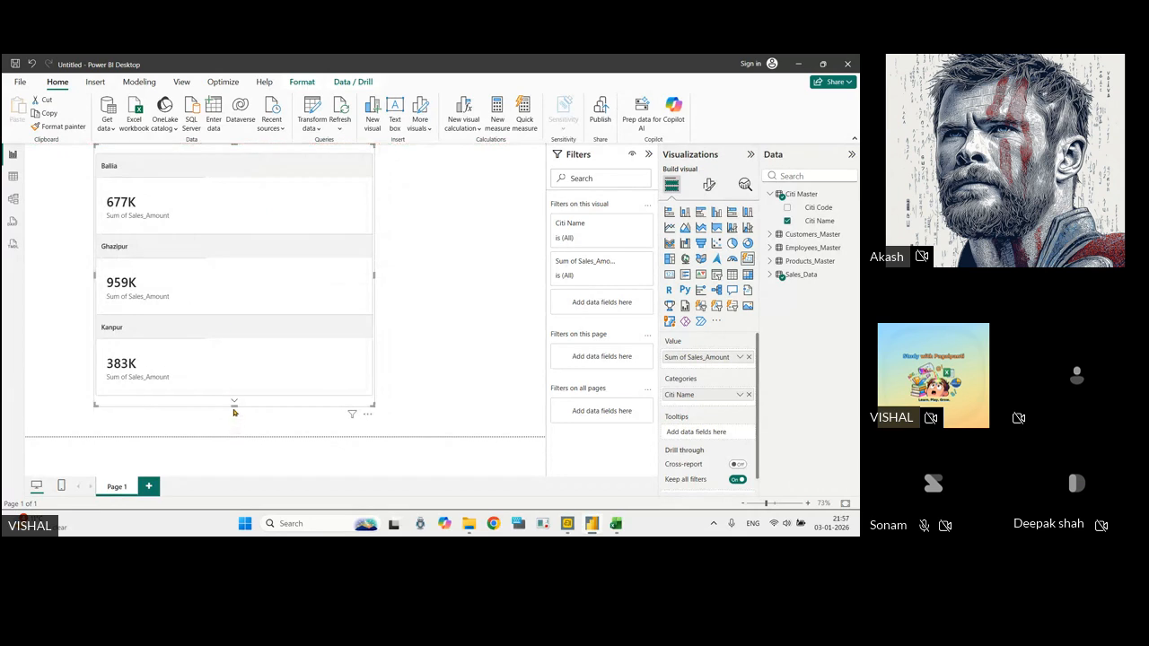
pyautogui.moveTo(232, 405); pyautogui.dragTo(234, 340)
pyautogui.moveTo(223, 160); pyautogui.dragTo(199, 190)
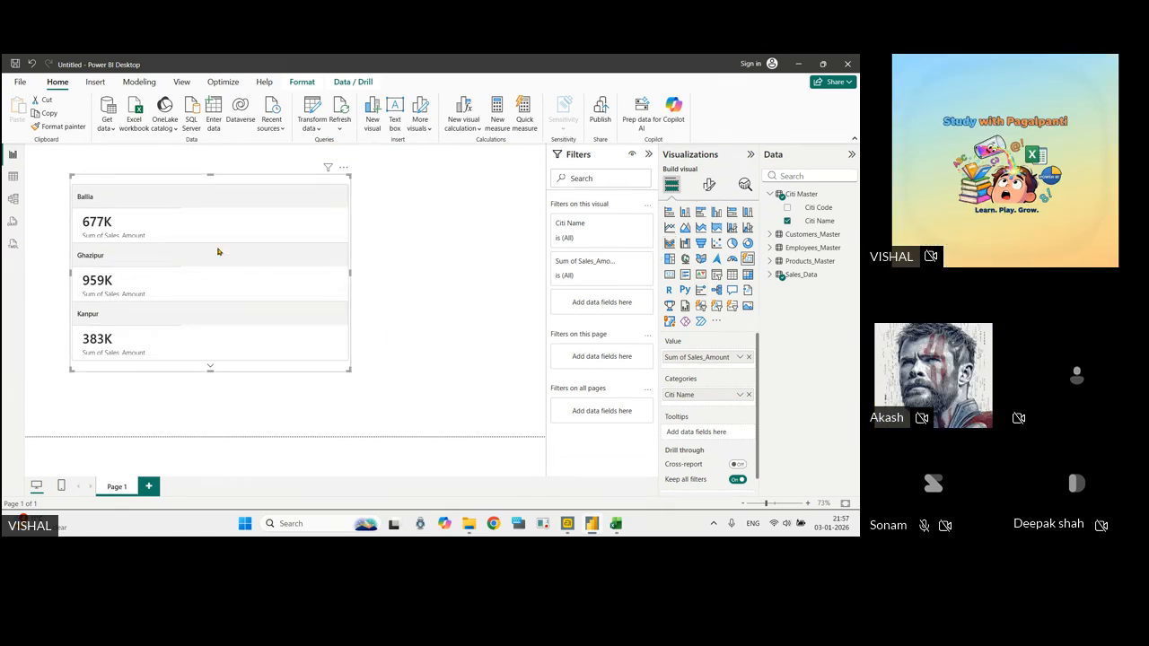
# Check the field options for Citi Name, the filters affecting the card, and the card's additional options.
pyautogui.click(741, 396)
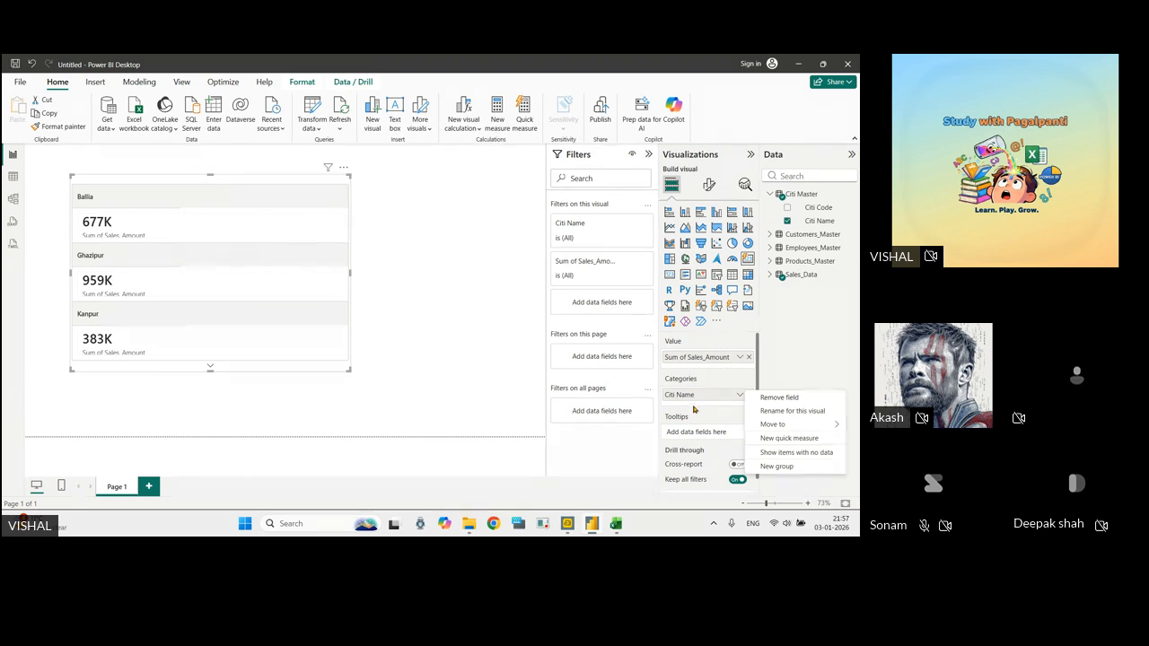
pyautogui.click(610, 446)
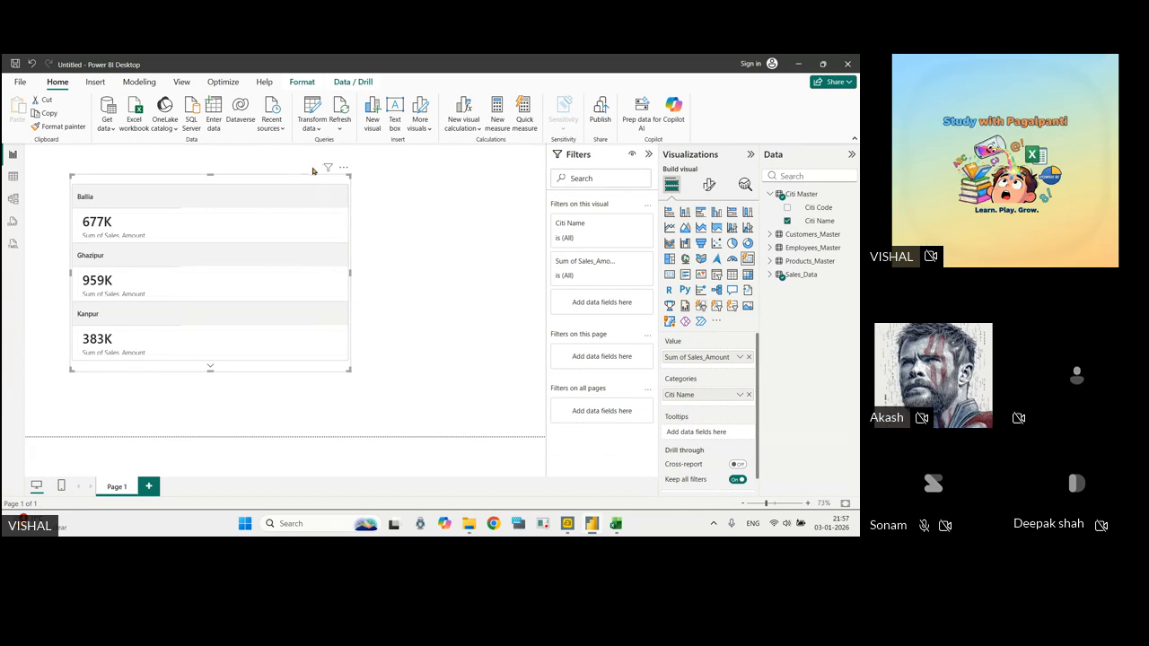
pyautogui.moveTo(327, 169)
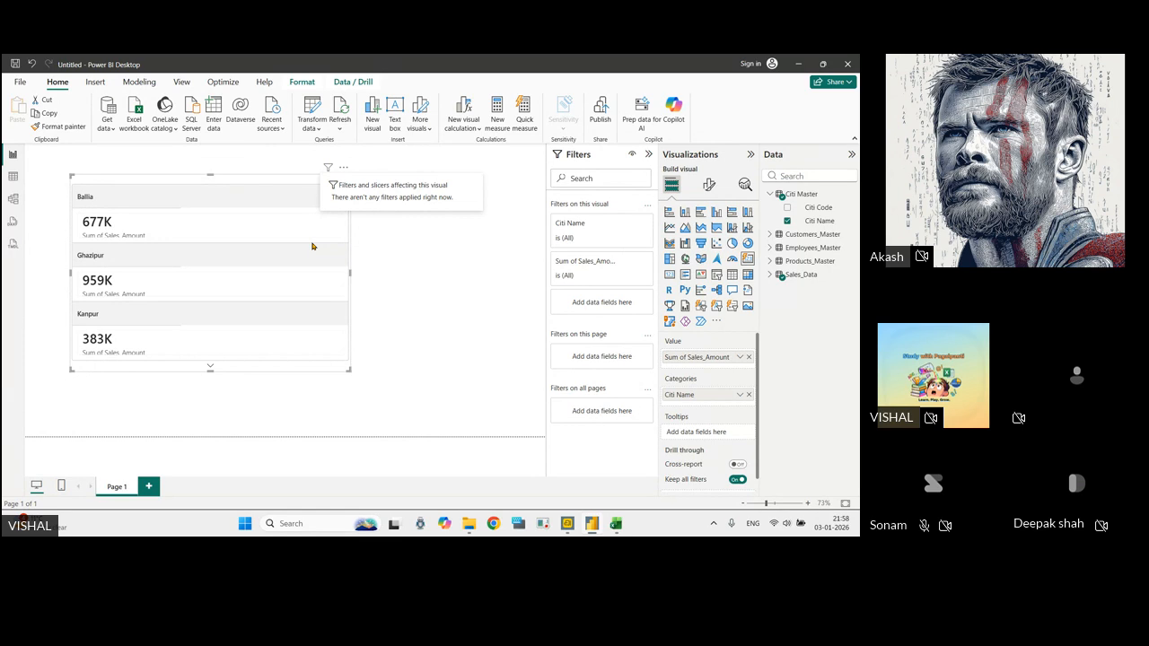
pyautogui.click(342, 169)
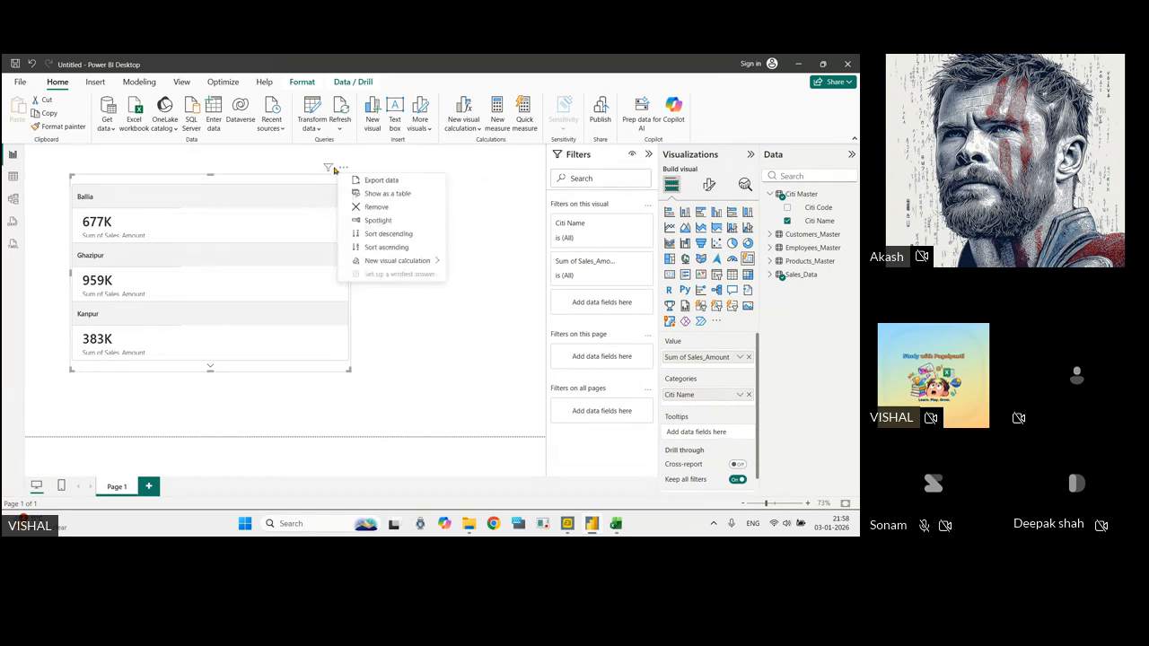
pyautogui.click(329, 169)
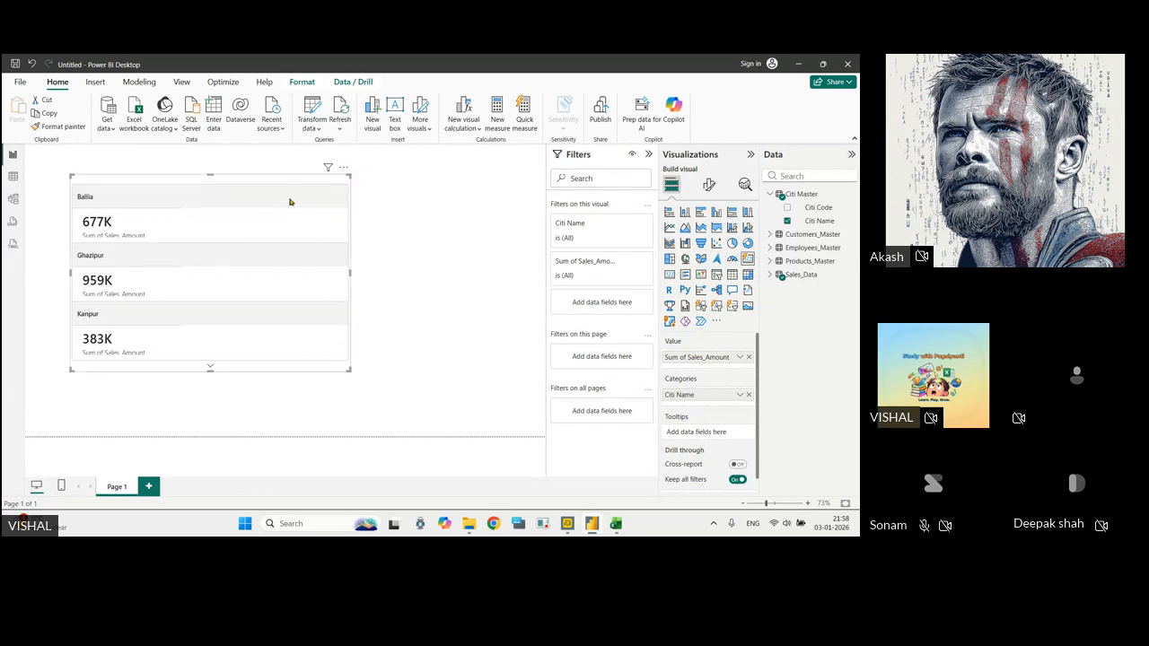
pyautogui.moveTo(328, 169)
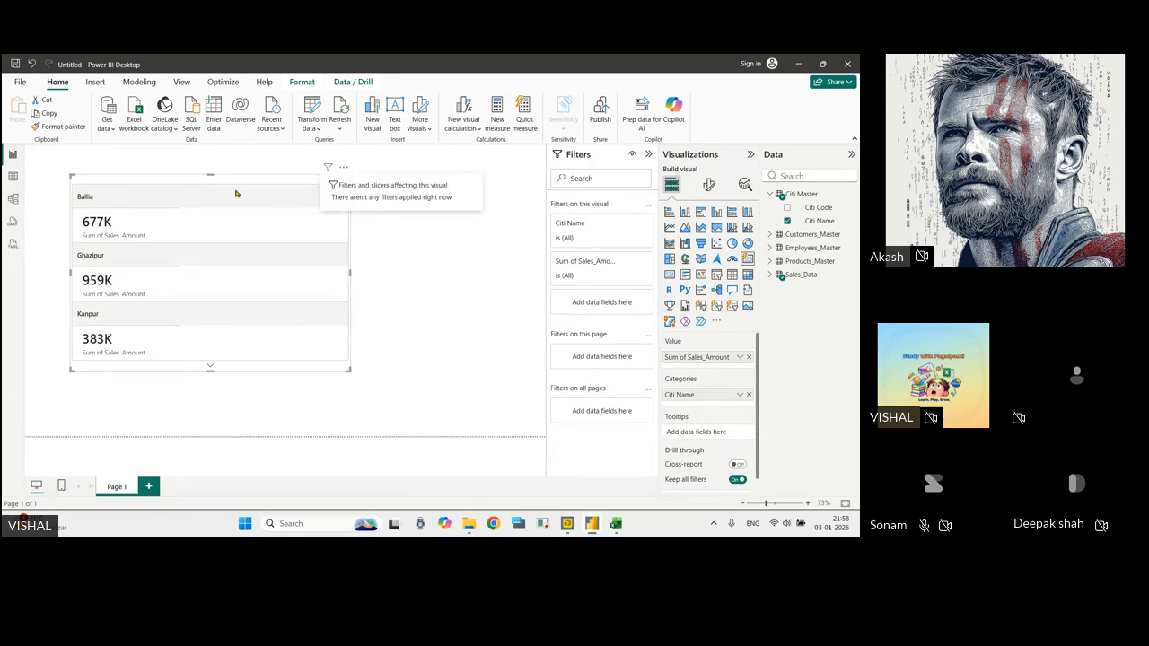
# Shrink the city sales card and place it near the page's upper-left corner.
pyautogui.moveTo(206, 182); pyautogui.dragTo(165, 168)
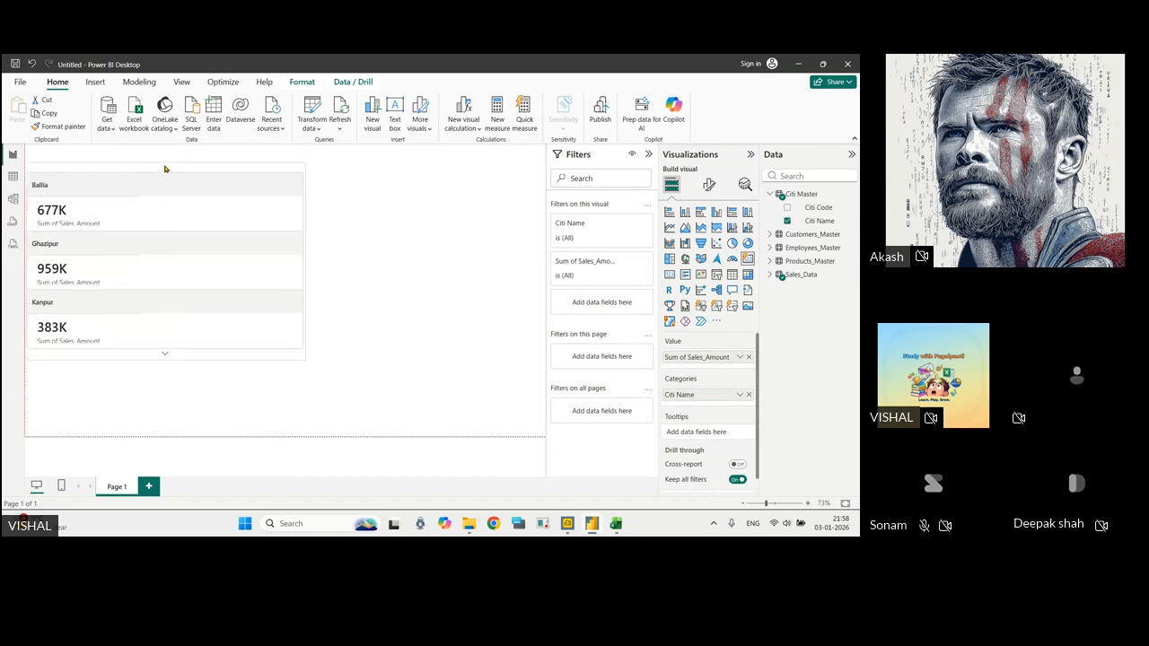
pyautogui.moveTo(306, 357); pyautogui.dragTo(227, 288)
pyautogui.moveTo(128, 168); pyautogui.dragTo(135, 173)
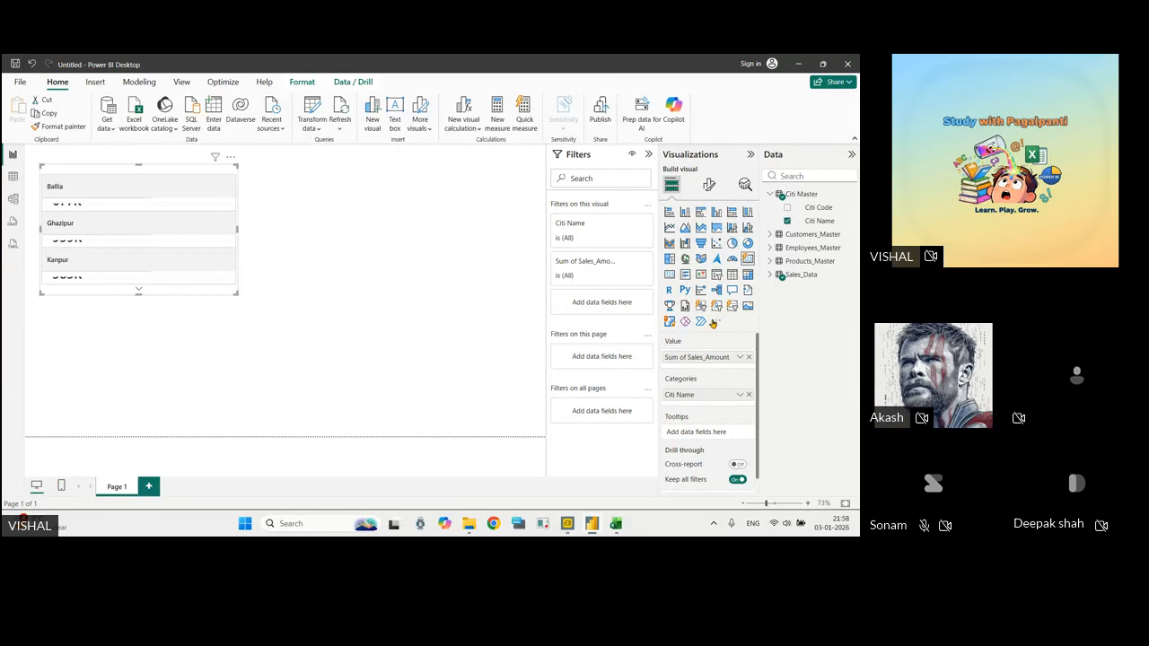
# Add a slicer on Citi Name from Citi Master near the page's upper-right corner, keeping the sales card along the left edge.
pyautogui.click(455, 264)
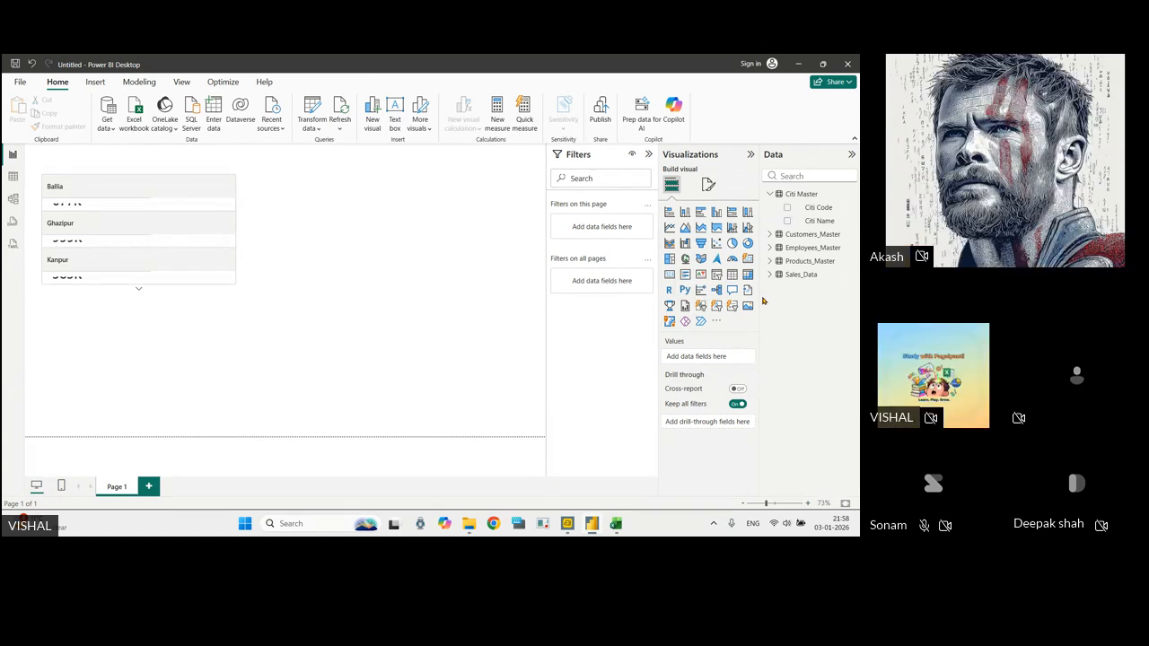
pyautogui.click(716, 274)
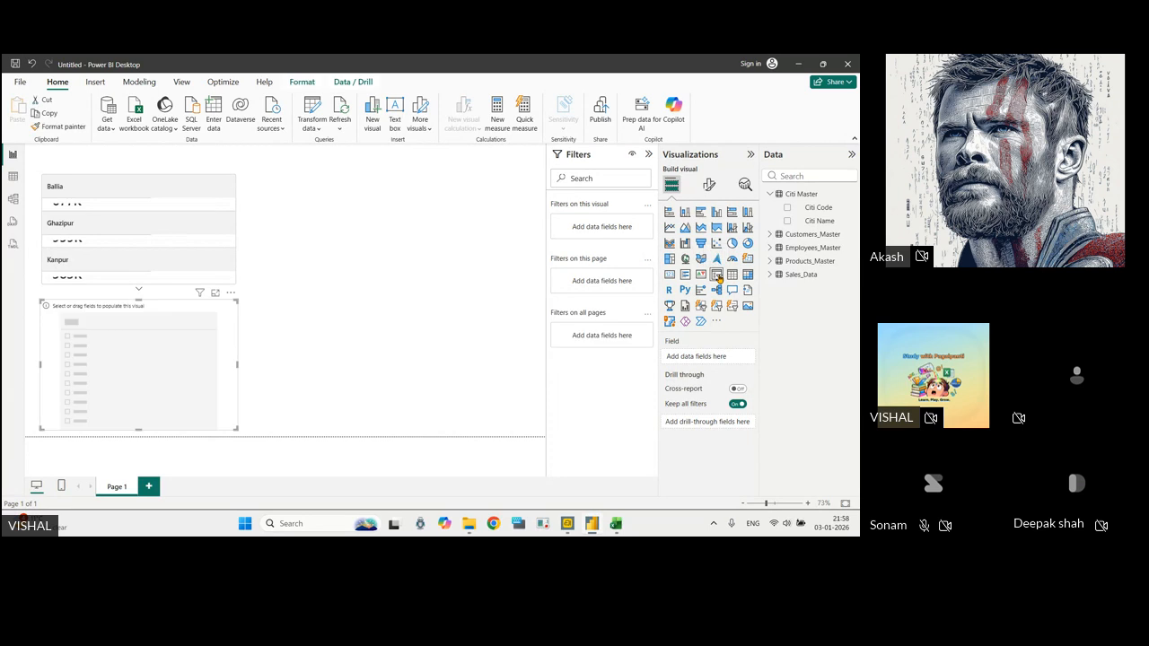
pyautogui.moveTo(121, 293); pyautogui.dragTo(219, 315)
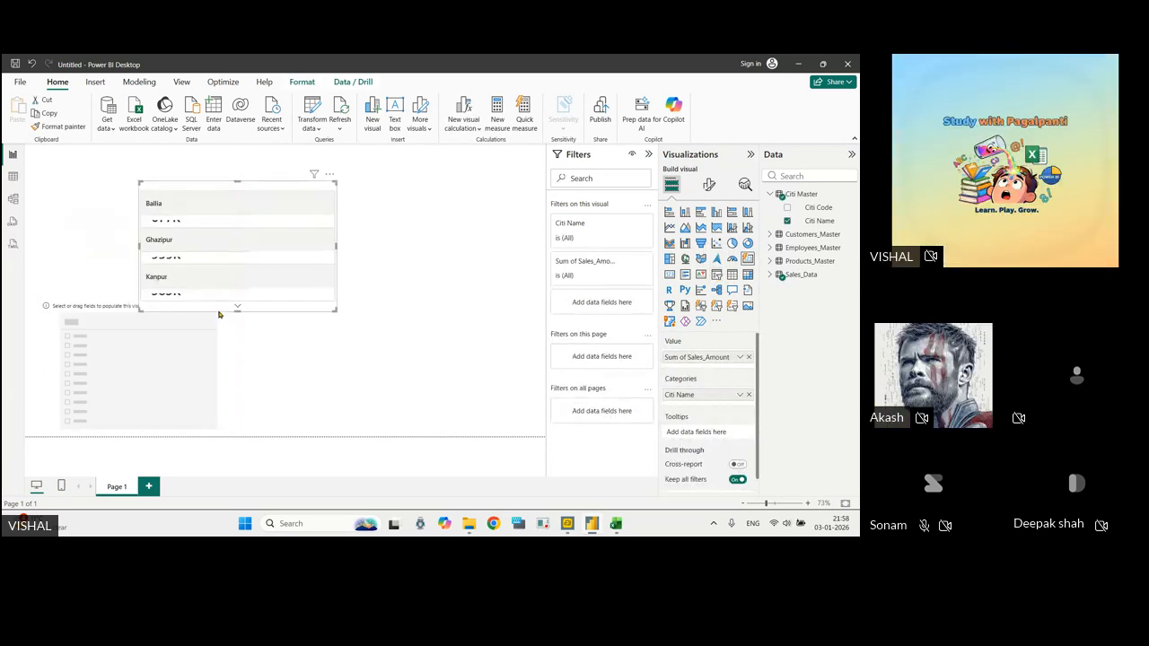
pyautogui.moveTo(212, 186); pyautogui.dragTo(104, 164)
pyautogui.moveTo(130, 308); pyautogui.dragTo(418, 167)
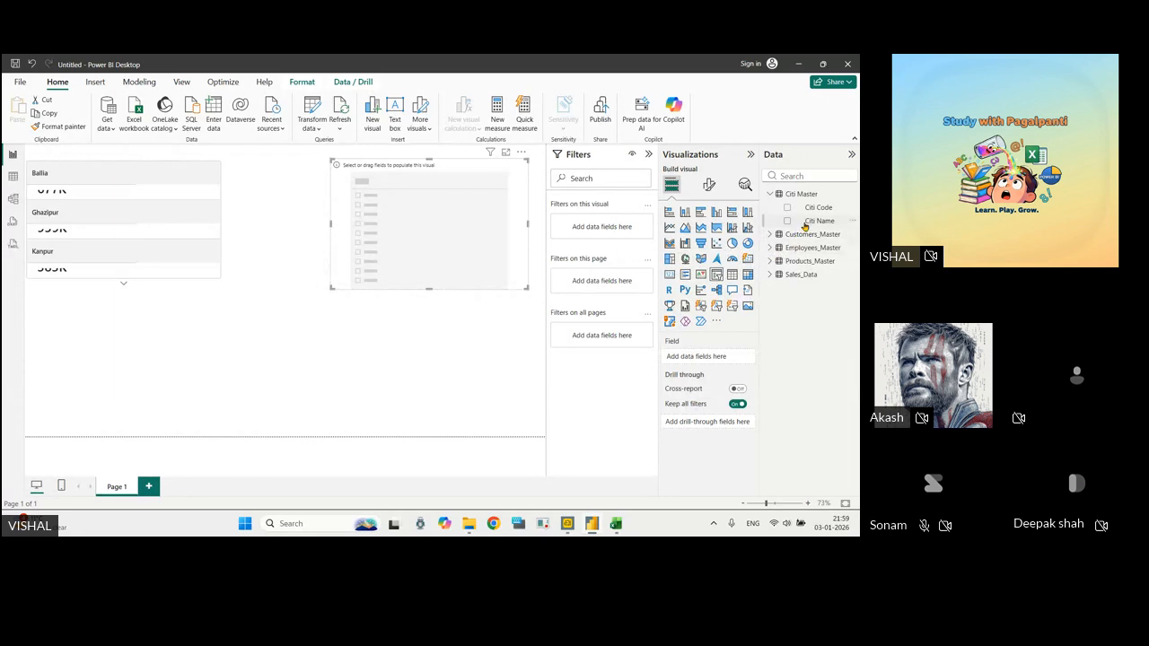
pyautogui.moveTo(805, 224); pyautogui.dragTo(711, 356)
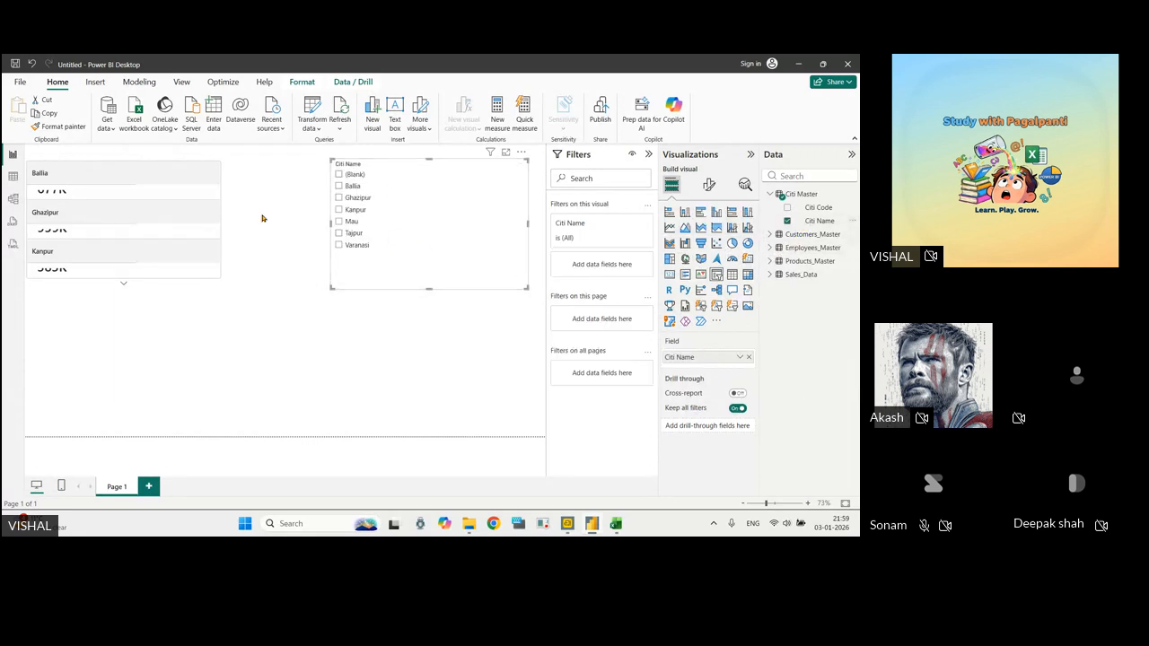
pyautogui.moveTo(121, 186); pyautogui.dragTo(121, 216)
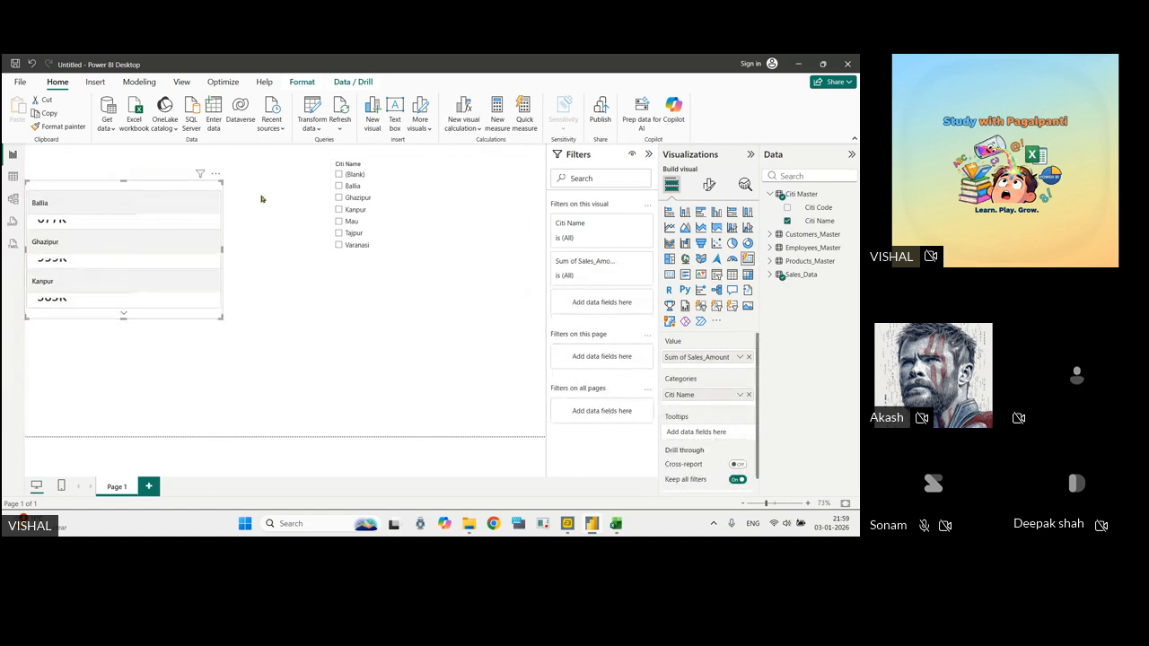
# Filter the sales card by single cities using the slicer: Ballia, Ghazipur and Mau in turn.
pyautogui.click(339, 185)
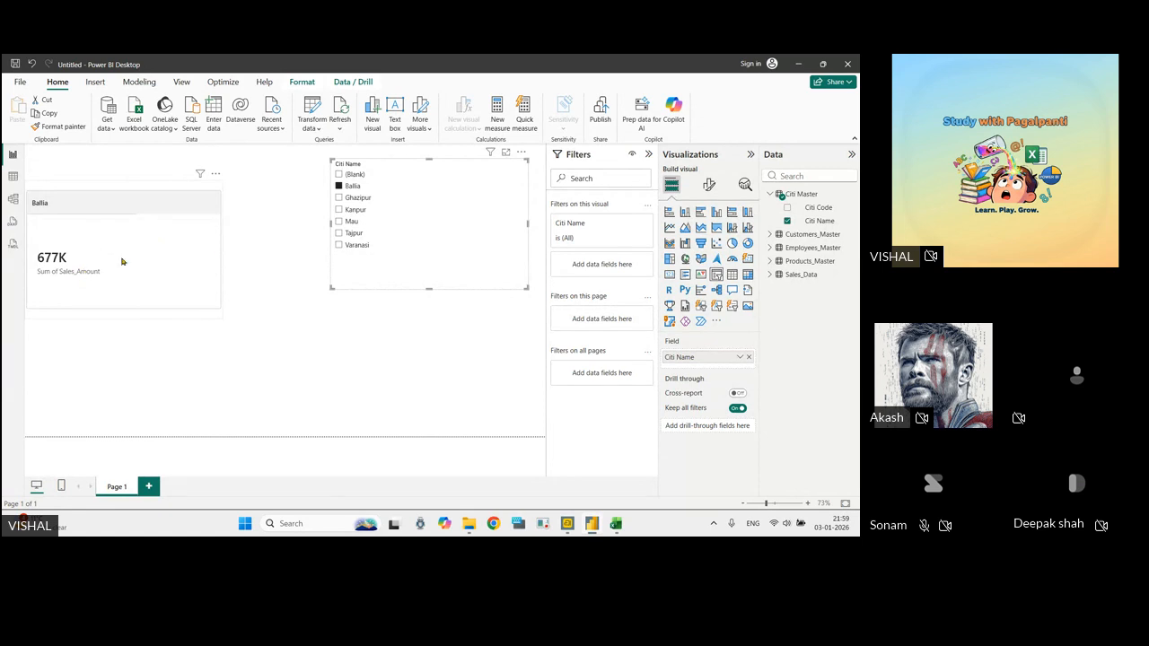
pyautogui.click(339, 197)
pyautogui.click(340, 221)
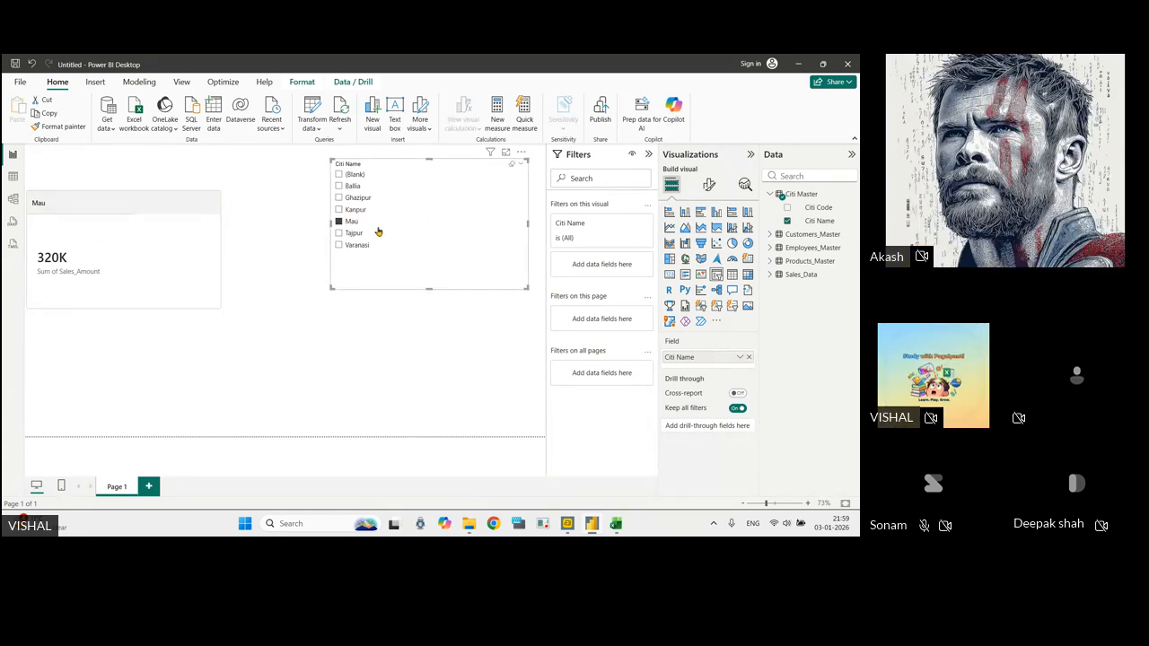
# Add Varanasi, Tajpur, Kanpur, Ghazipur and Ballia to the slicer selection alongside Mau.
pyautogui.keyDown('ctrl'); pyautogui.click(338, 245); pyautogui.keyUp('ctrl')
pyautogui.keyDown('ctrl'); pyautogui.click(338, 233); pyautogui.keyUp('ctrl')
pyautogui.keyDown('ctrl'); pyautogui.click(339, 209); pyautogui.keyUp('ctrl')
pyautogui.keyDown('ctrl'); pyautogui.click(339, 198); pyautogui.keyUp('ctrl')
pyautogui.keyDown('ctrl'); pyautogui.click(338, 186); pyautogui.keyUp('ctrl')
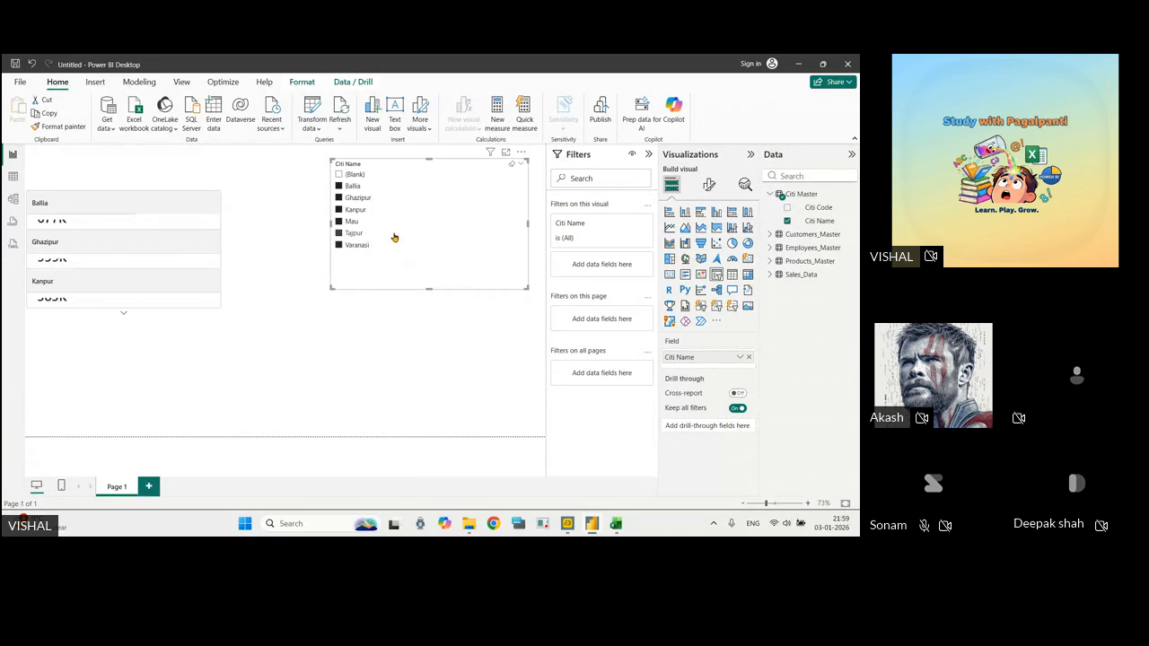
# Limit the city slicer to Ghazipur and Varanasi, and deselect the visual.
pyautogui.click(343, 196)
pyautogui.keyDown('ctrl'); pyautogui.click(339, 245); pyautogui.keyUp('ctrl')
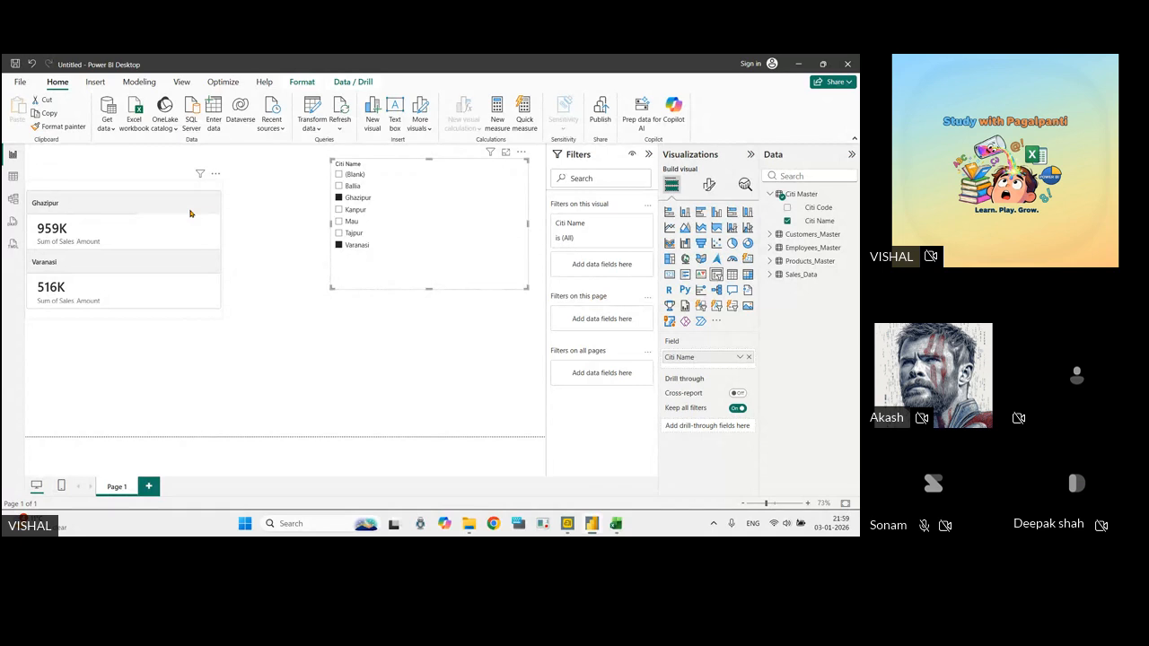
pyautogui.click(336, 358)
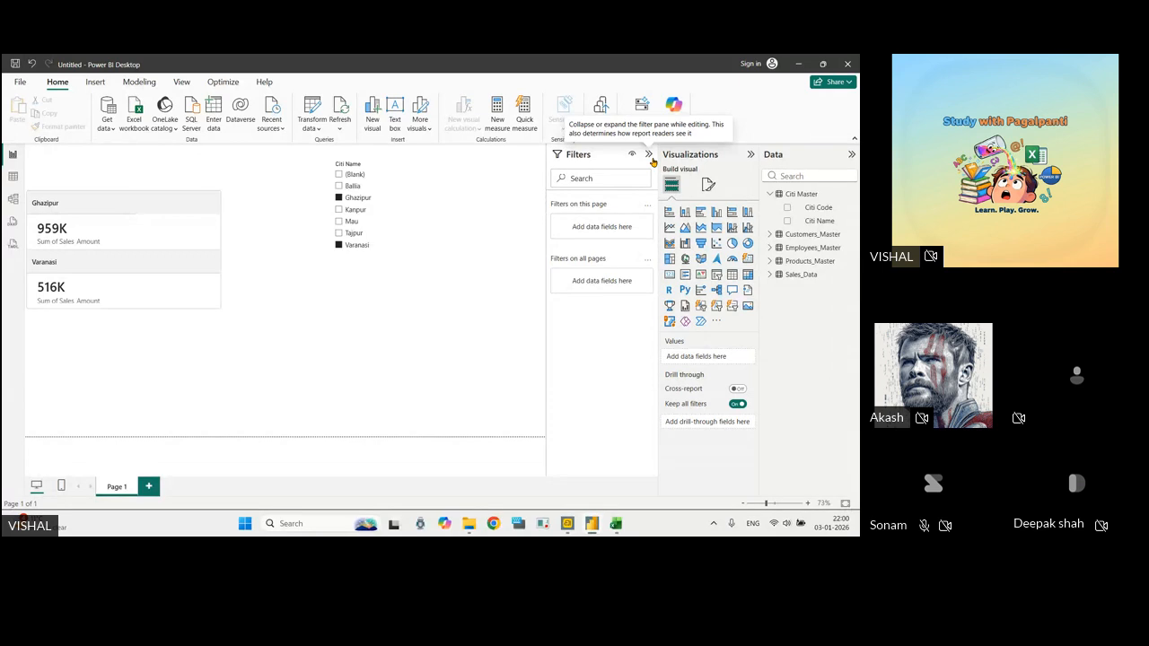
# Set the image 88.jpg from the Pictures folder as the report page's canvas background.
pyautogui.click(750, 154)
pyautogui.click(748, 155)
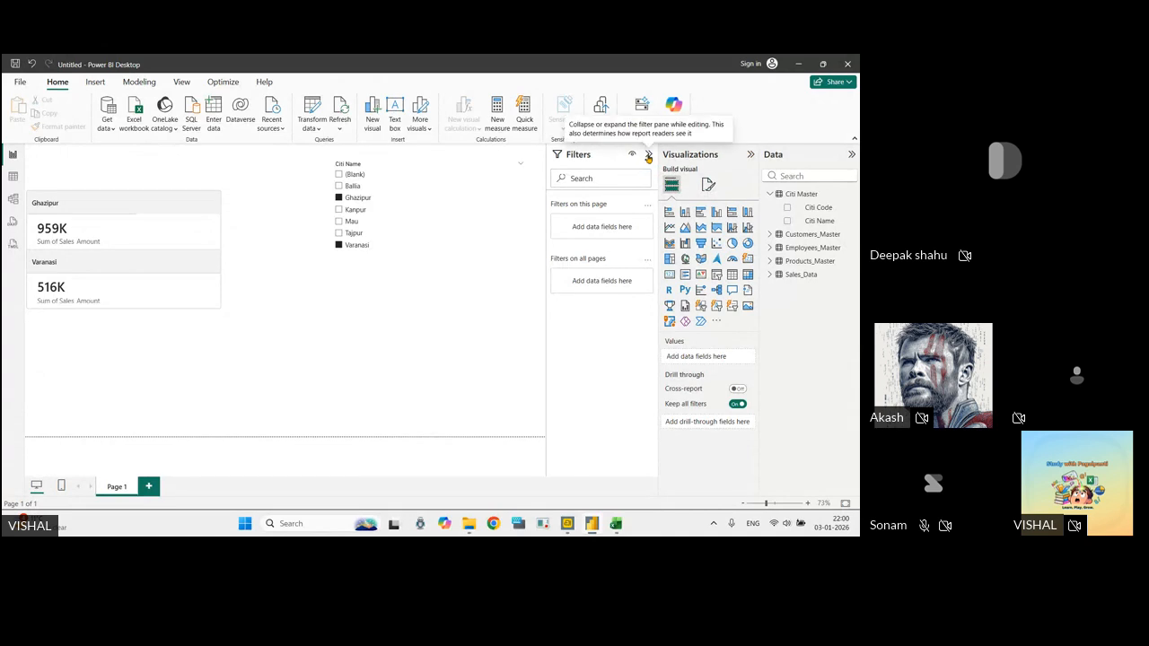
pyautogui.click(708, 185)
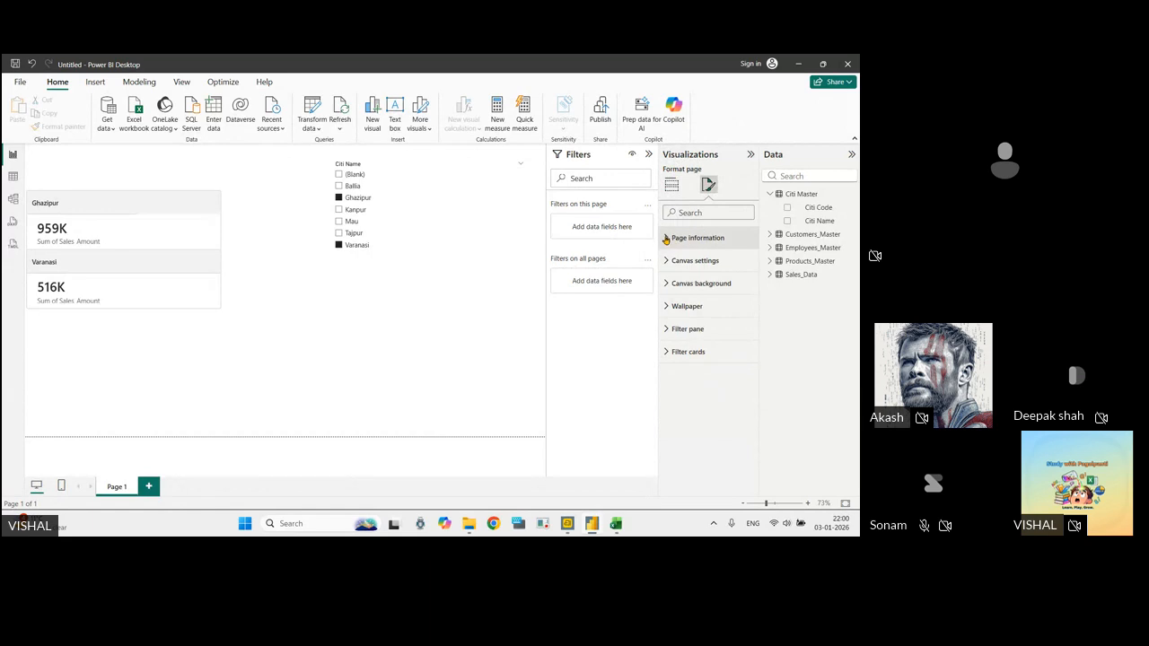
pyautogui.click(668, 238)
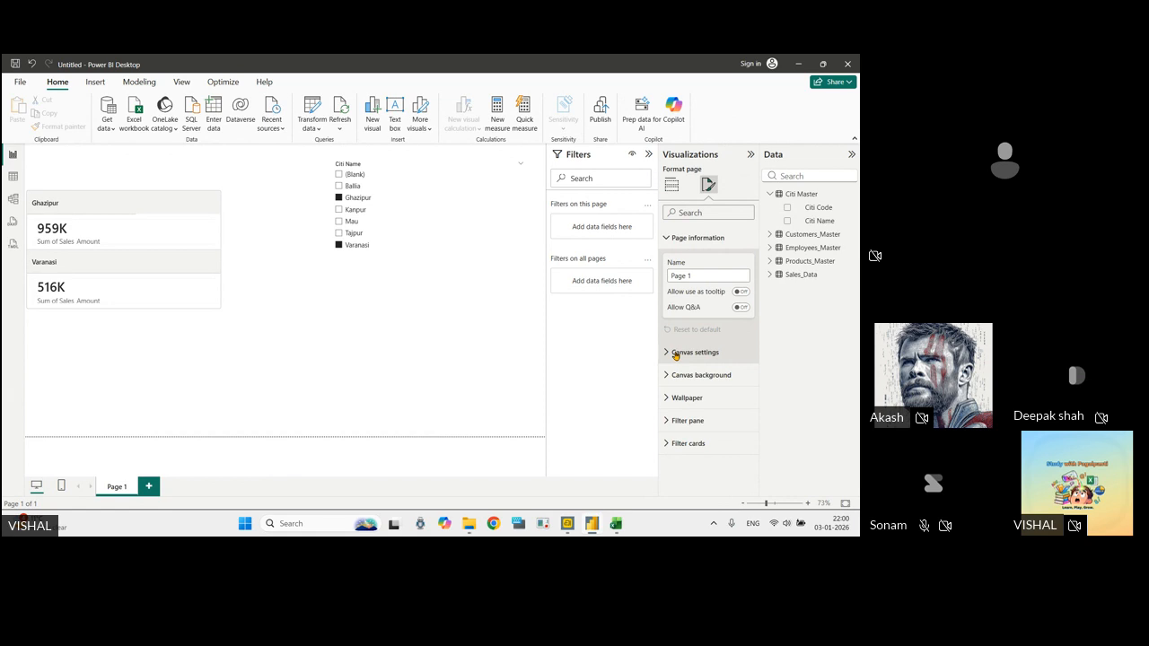
pyautogui.click(672, 375)
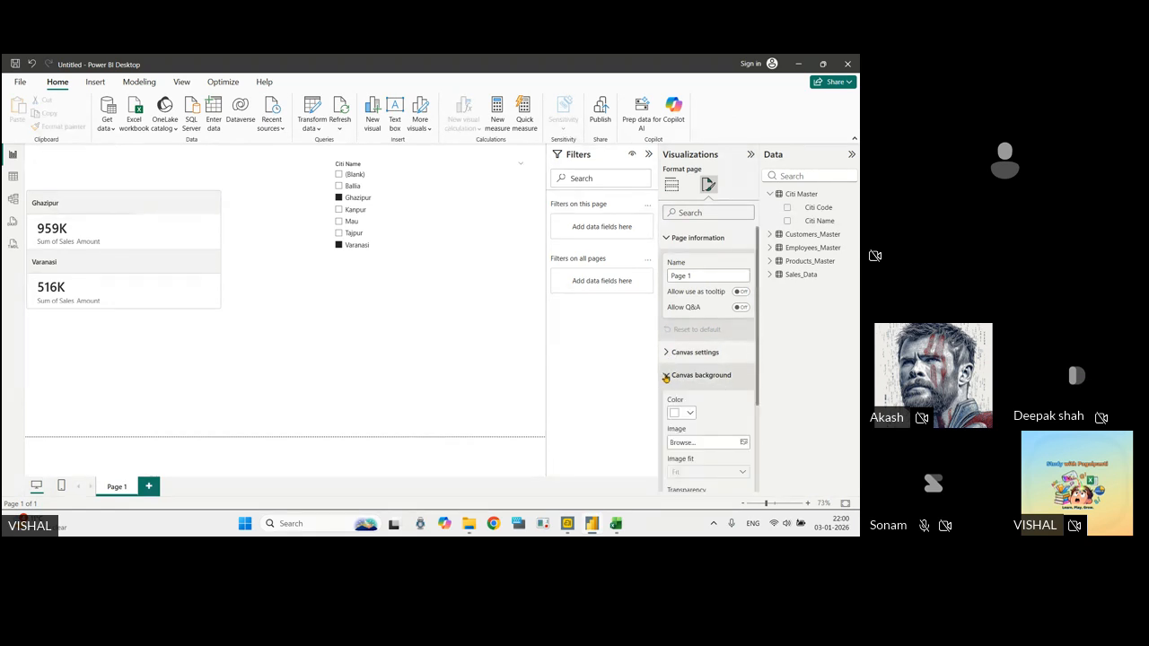
pyautogui.click(701, 442)
pyautogui.scroll(-5, 216, 226)
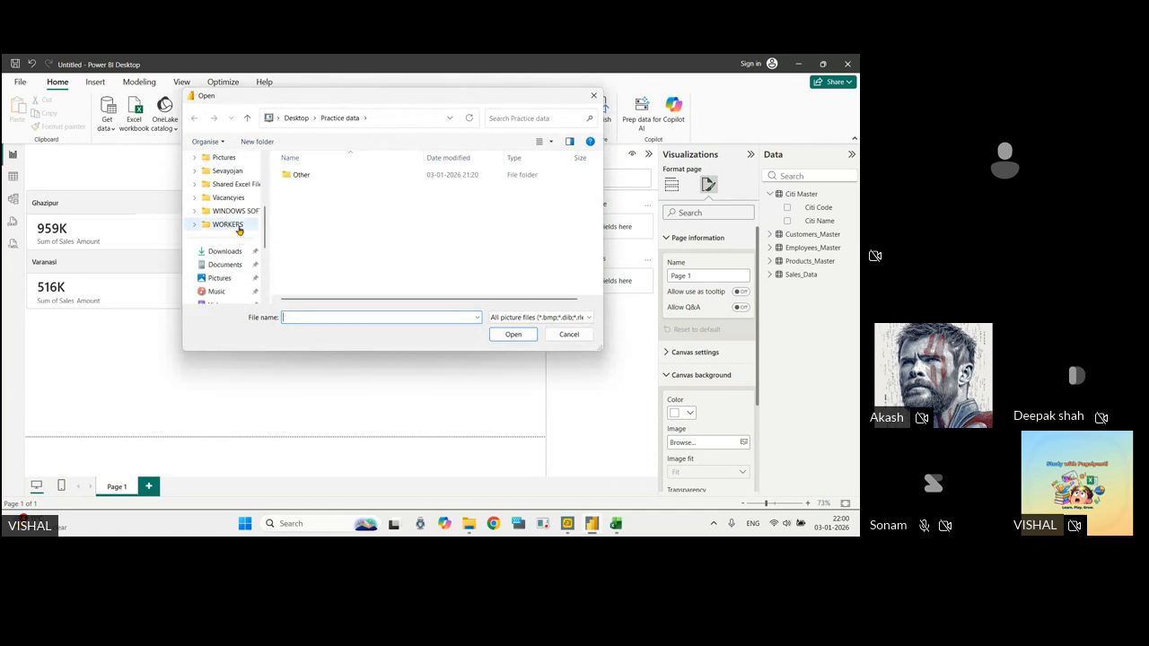
pyautogui.click(220, 278)
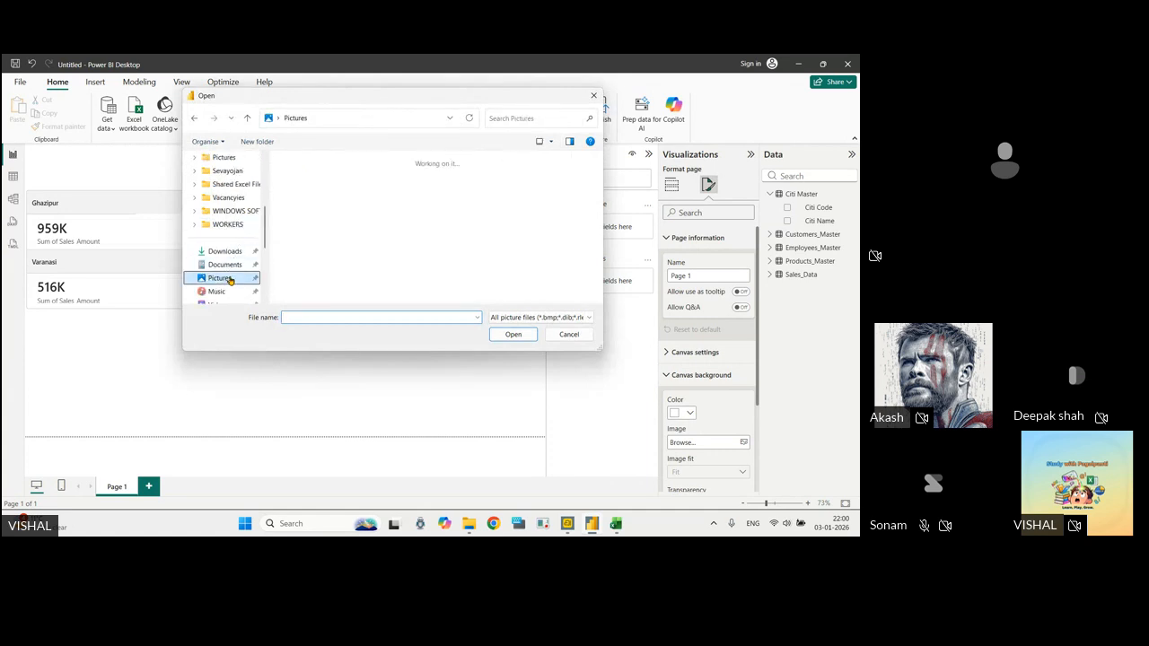
pyautogui.scroll(-1, 350, 234)
pyautogui.doubleClick(315, 190)
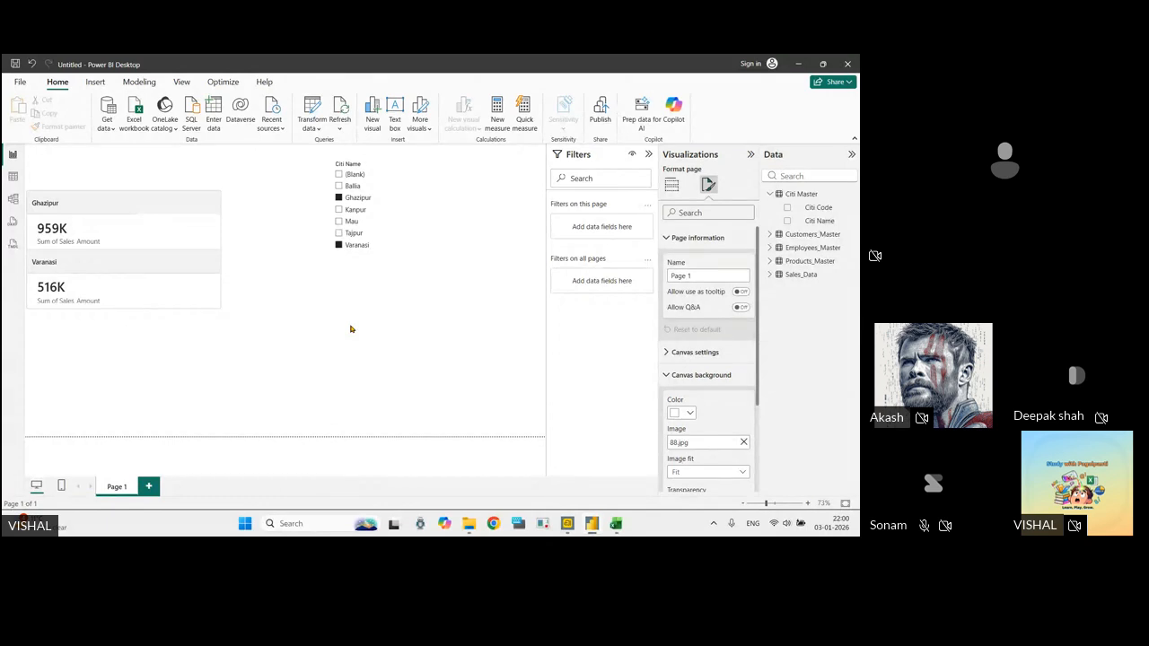
# Review the canvas background's image fit and transparency, and the page's canvas type and size settings.
pyautogui.scroll(-3, 698, 430)
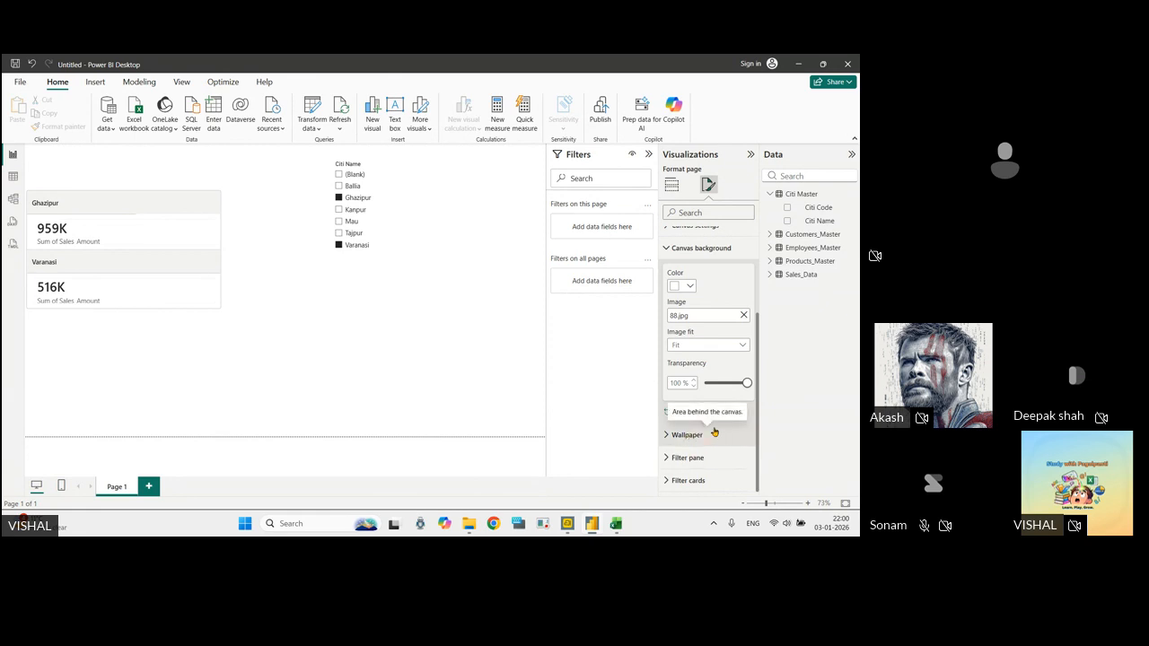
pyautogui.scroll(3, 701, 377)
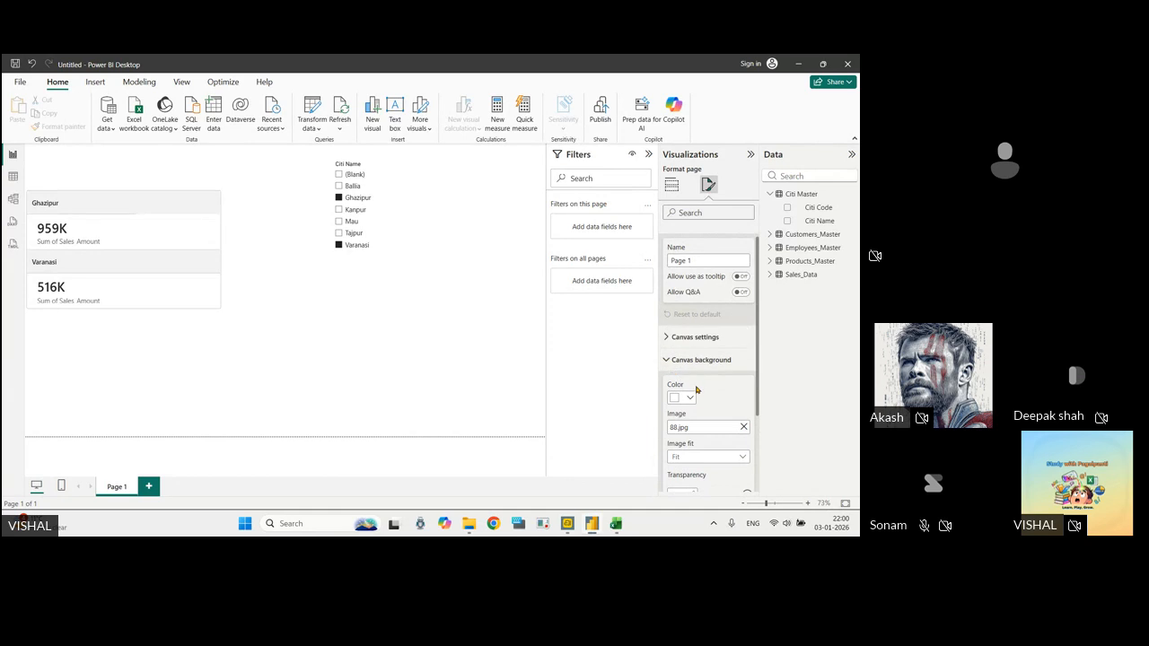
pyautogui.click(666, 338)
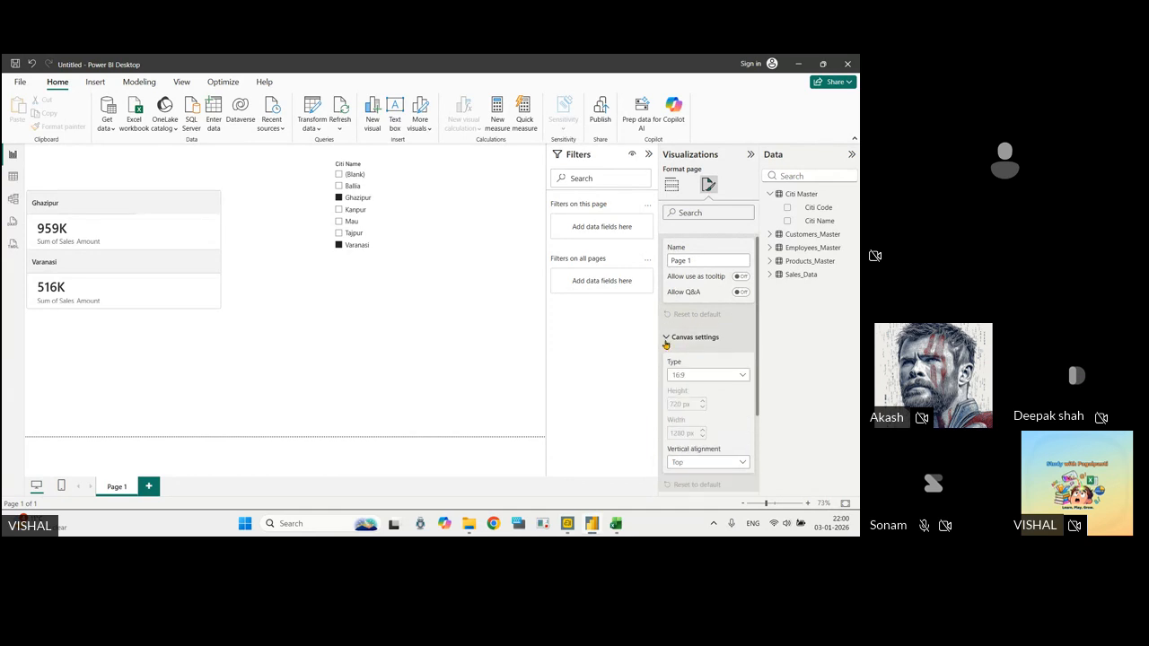
pyautogui.click(665, 339)
pyautogui.scroll(1, 668, 346)
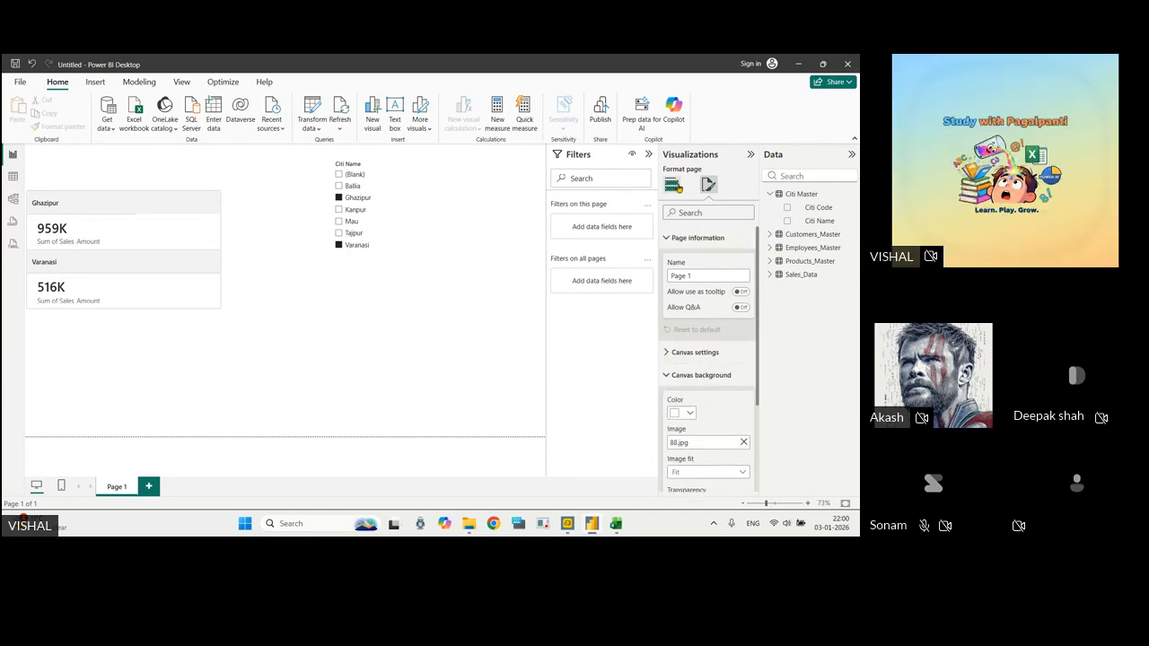
# Set the report page's canvas background colour to light blue.
pyautogui.click(673, 186)
pyautogui.click(709, 187)
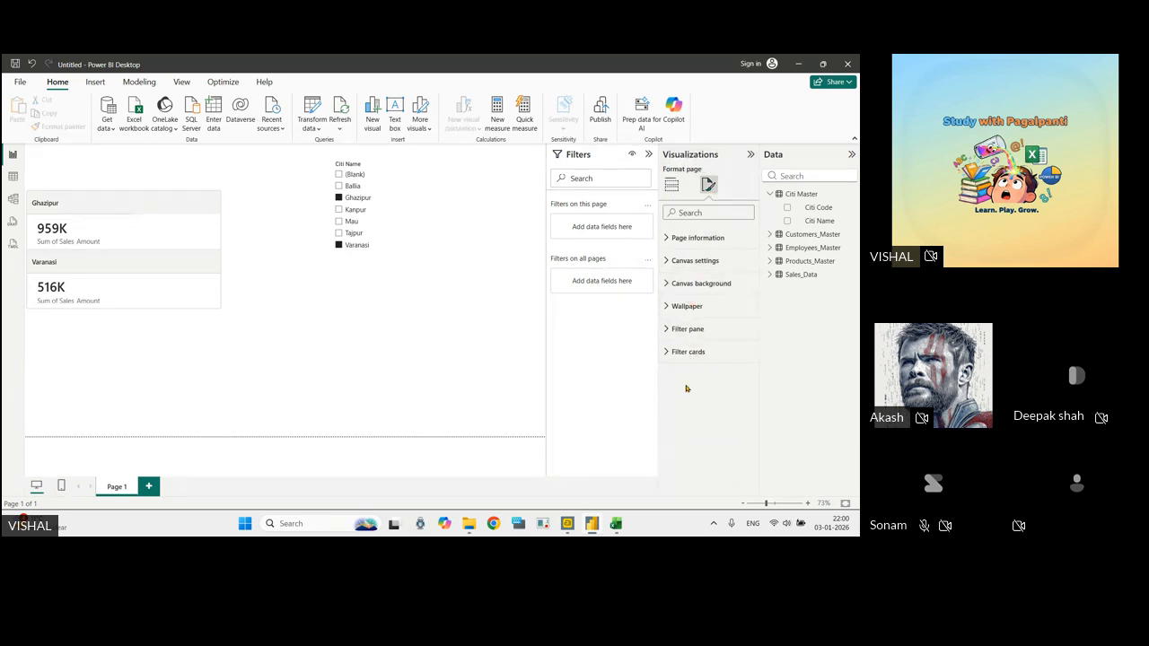
pyautogui.click(665, 238)
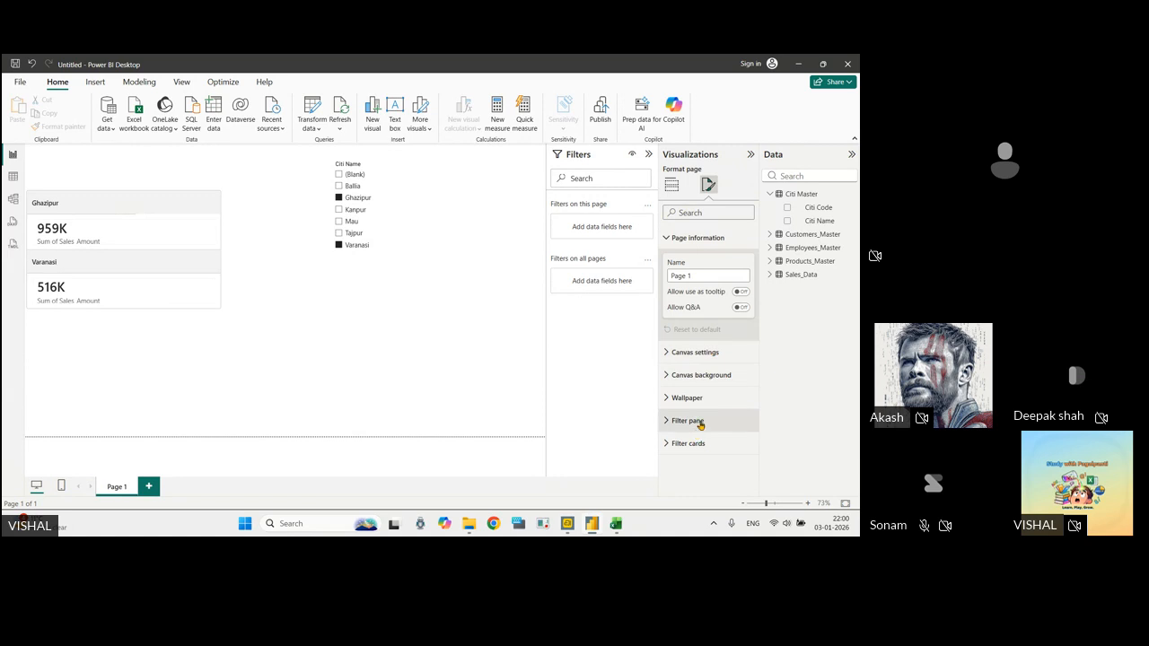
pyautogui.click(669, 375)
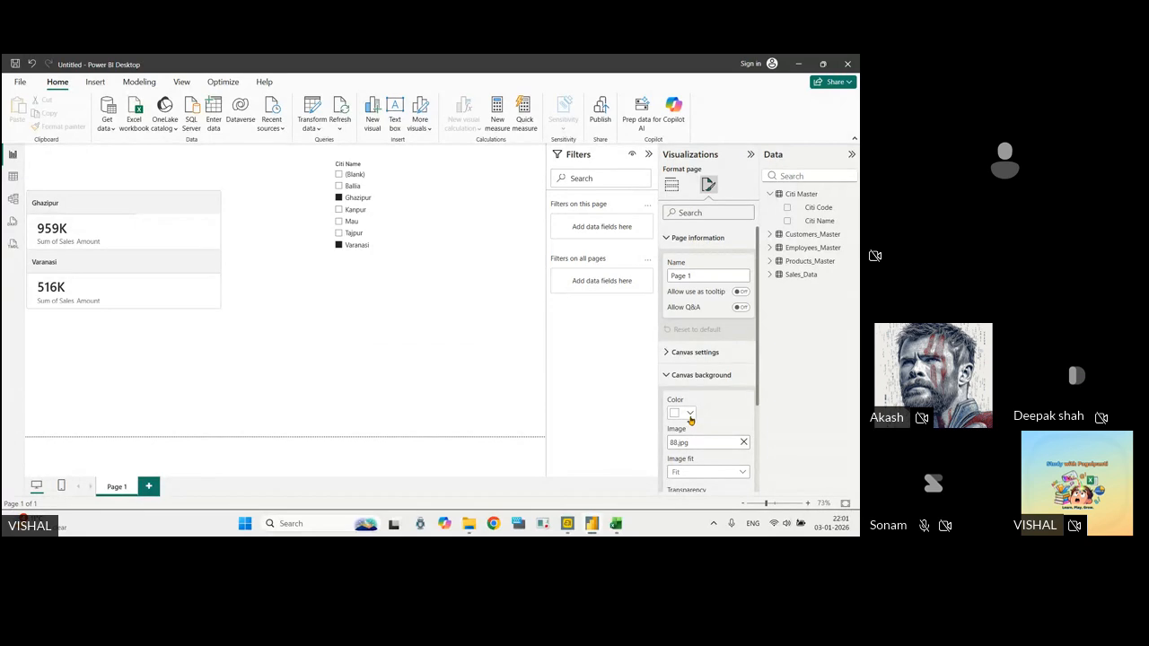
pyautogui.click(687, 412)
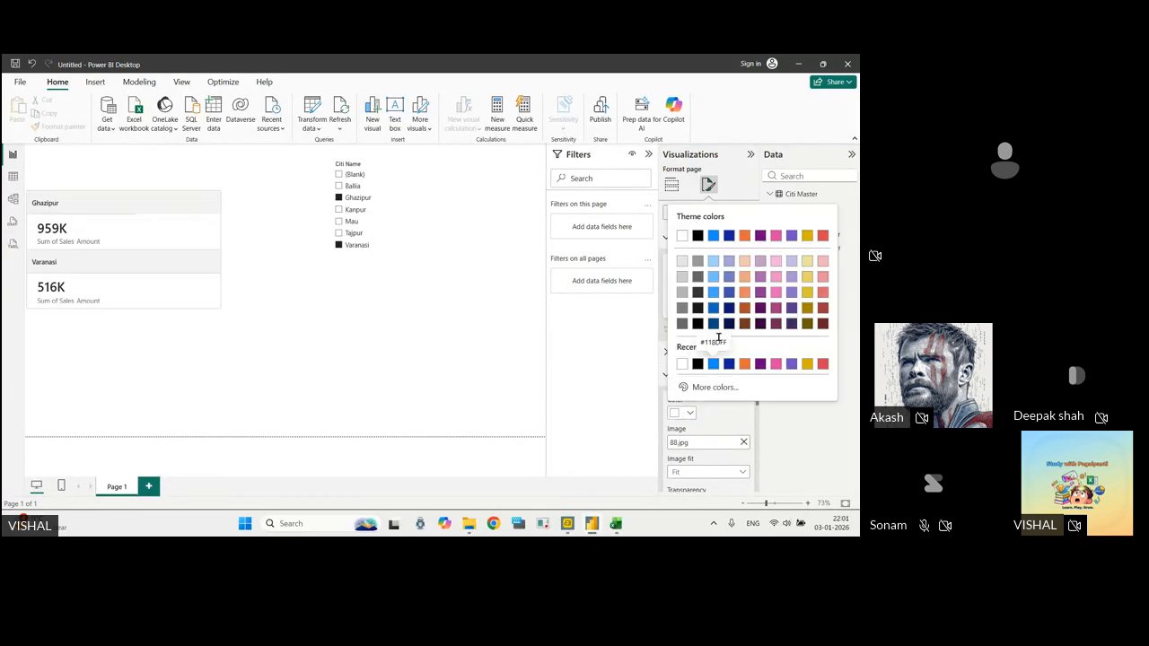
pyautogui.click(714, 261)
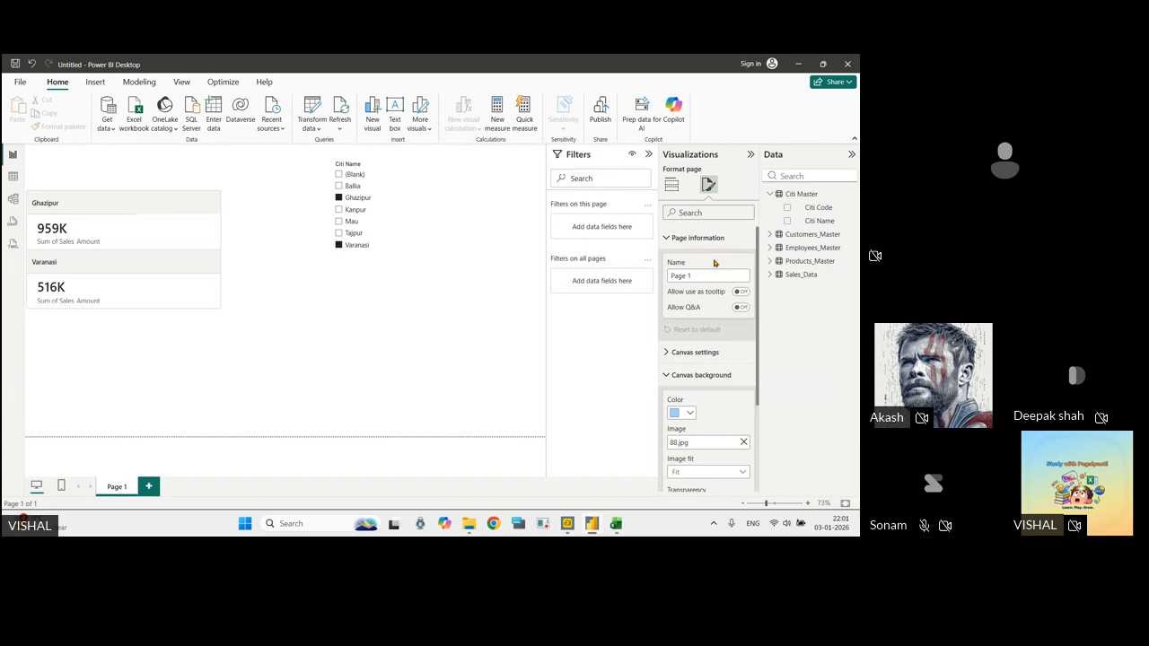
# Clear the city slicer's selection, check its general and visual format options, and deselect it.
pyautogui.click(461, 197)
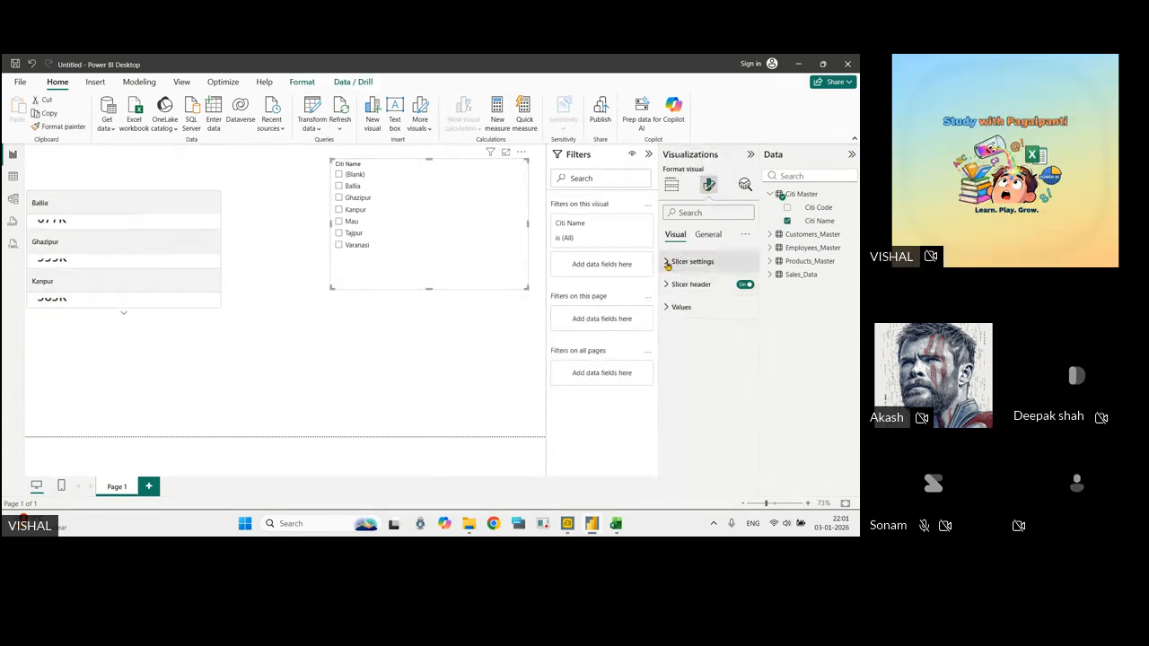
pyautogui.click(706, 238)
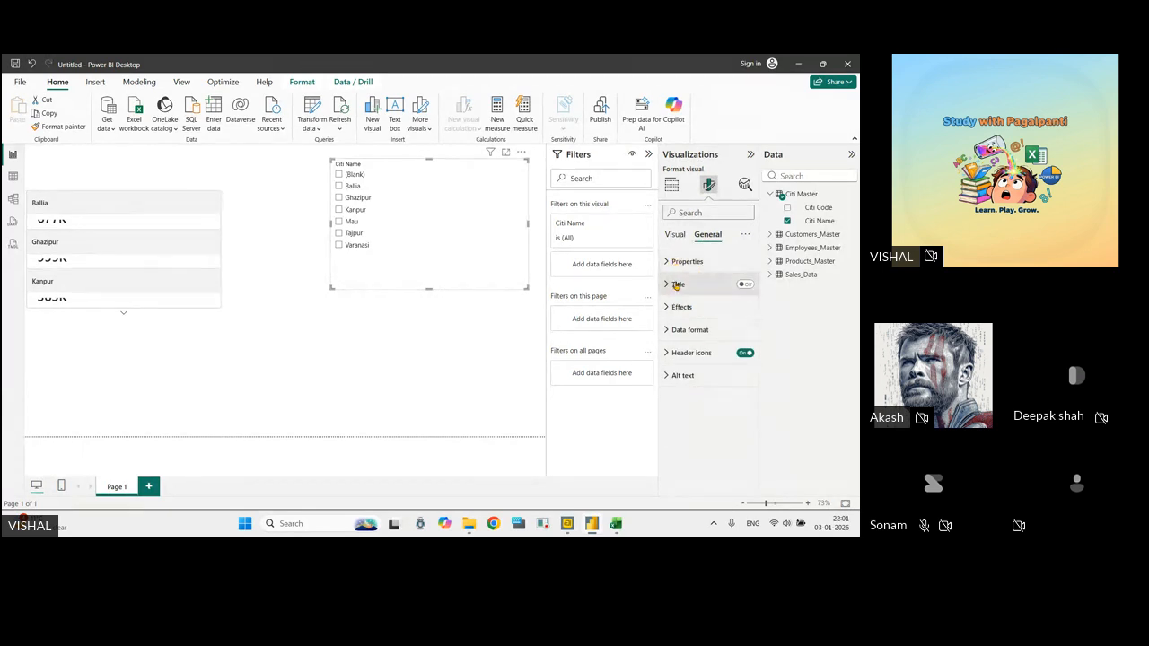
pyautogui.click(675, 235)
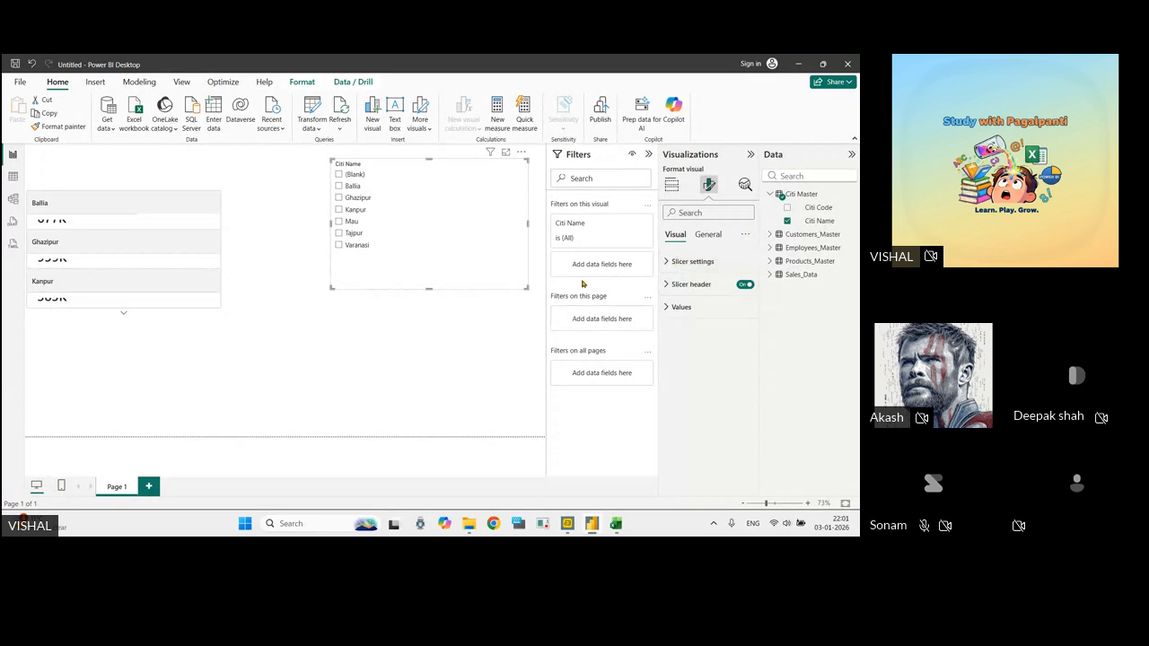
pyautogui.click(475, 349)
# Set the image 88.jpg as the report page's wallpaper.
pyautogui.click(709, 187)
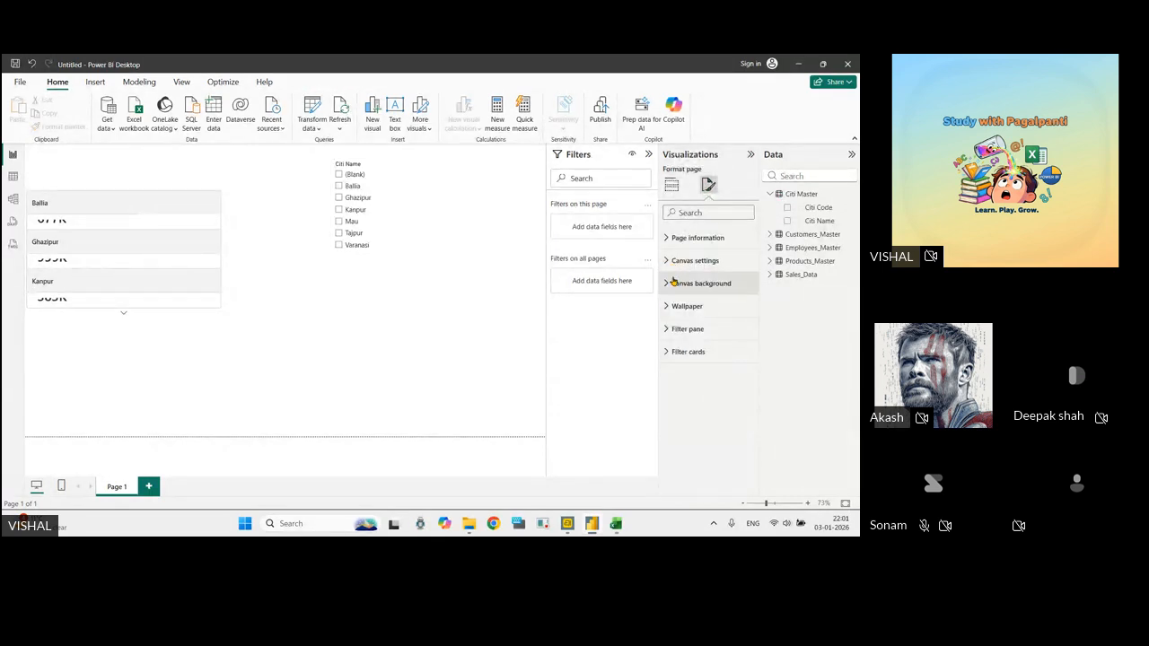
pyautogui.click(671, 186)
pyautogui.click(708, 185)
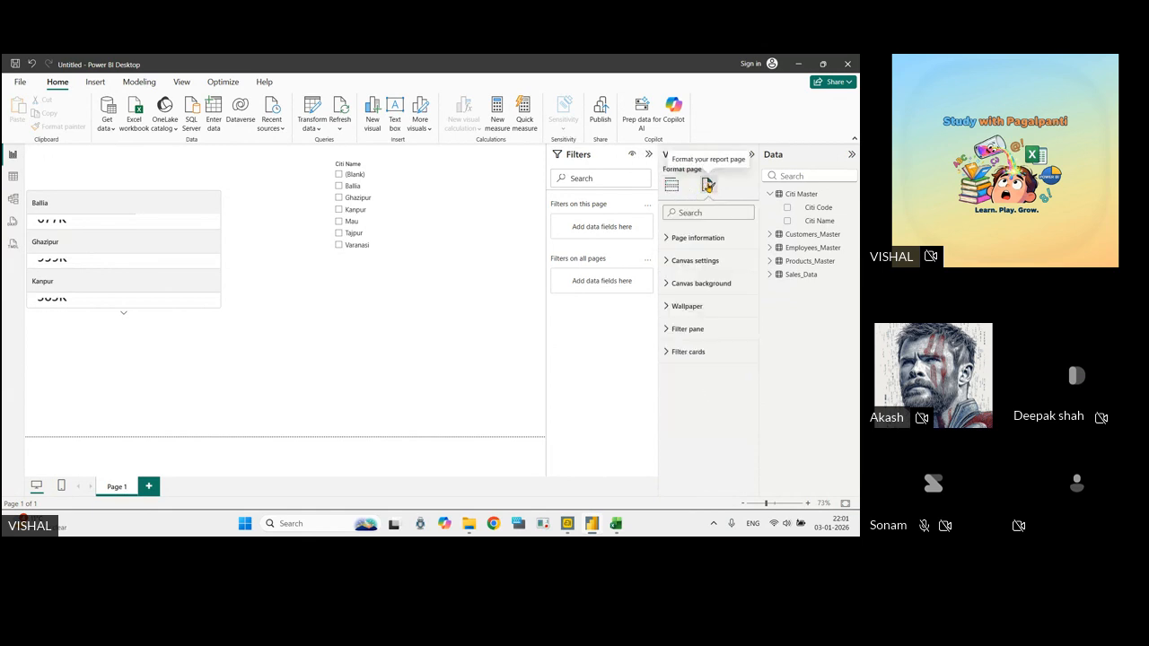
pyautogui.click(670, 237)
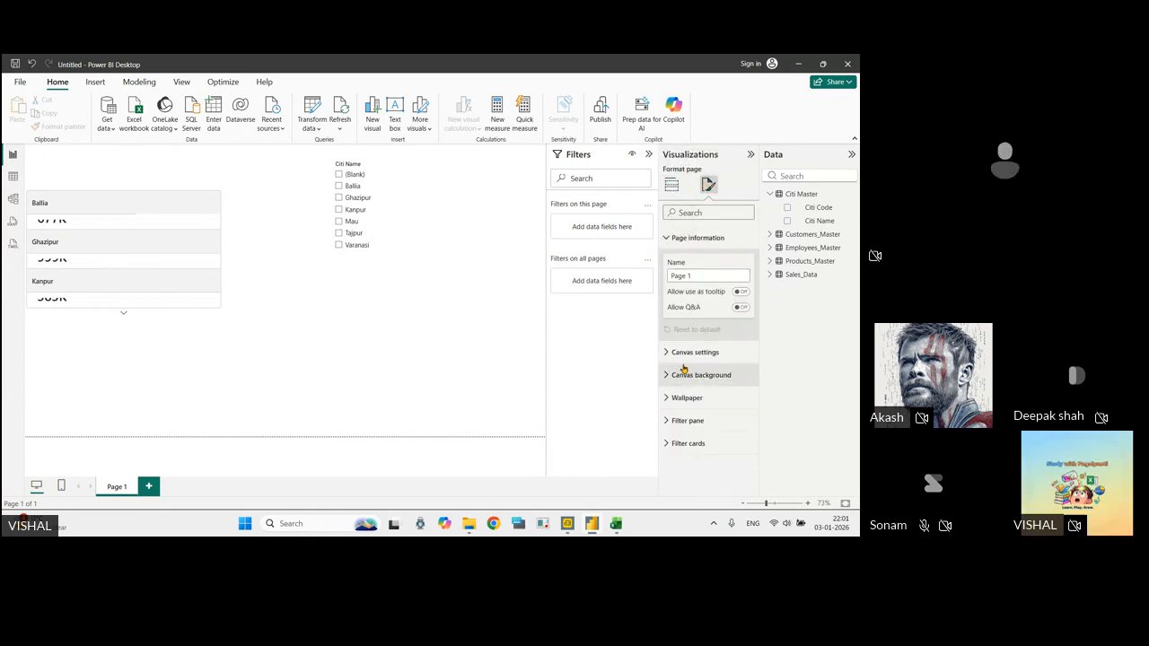
pyautogui.click(679, 403)
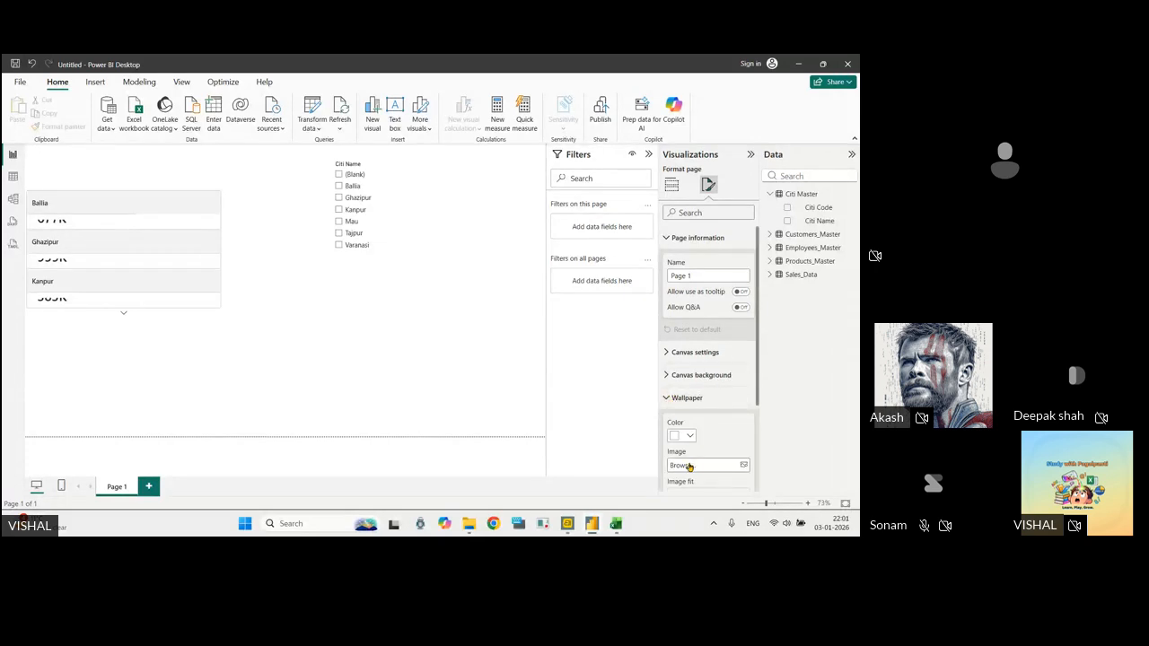
pyautogui.click(689, 465)
pyautogui.doubleClick(306, 256)
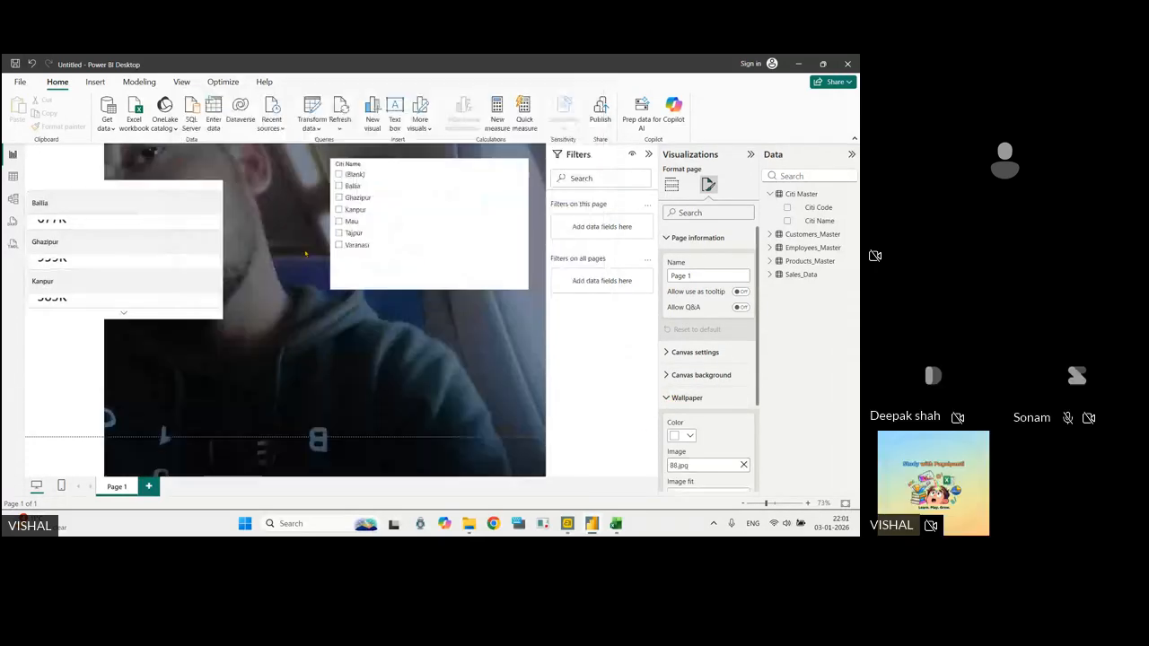
pyautogui.moveTo(326, 320); pyautogui.dragTo(371, 392)
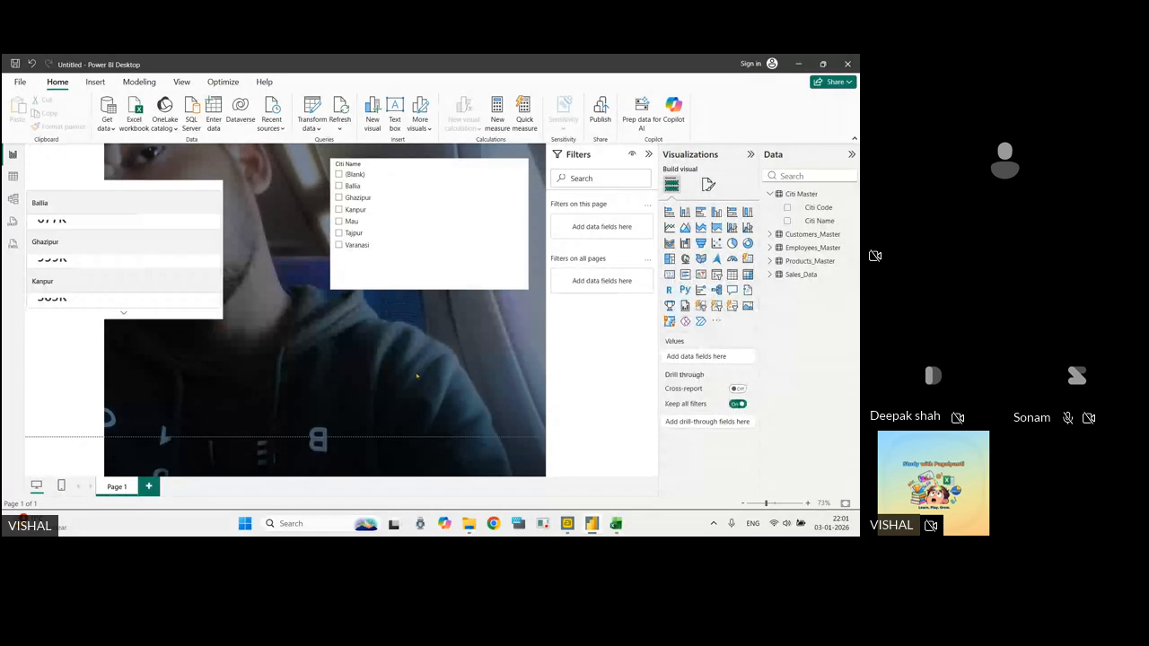
pyautogui.click(708, 185)
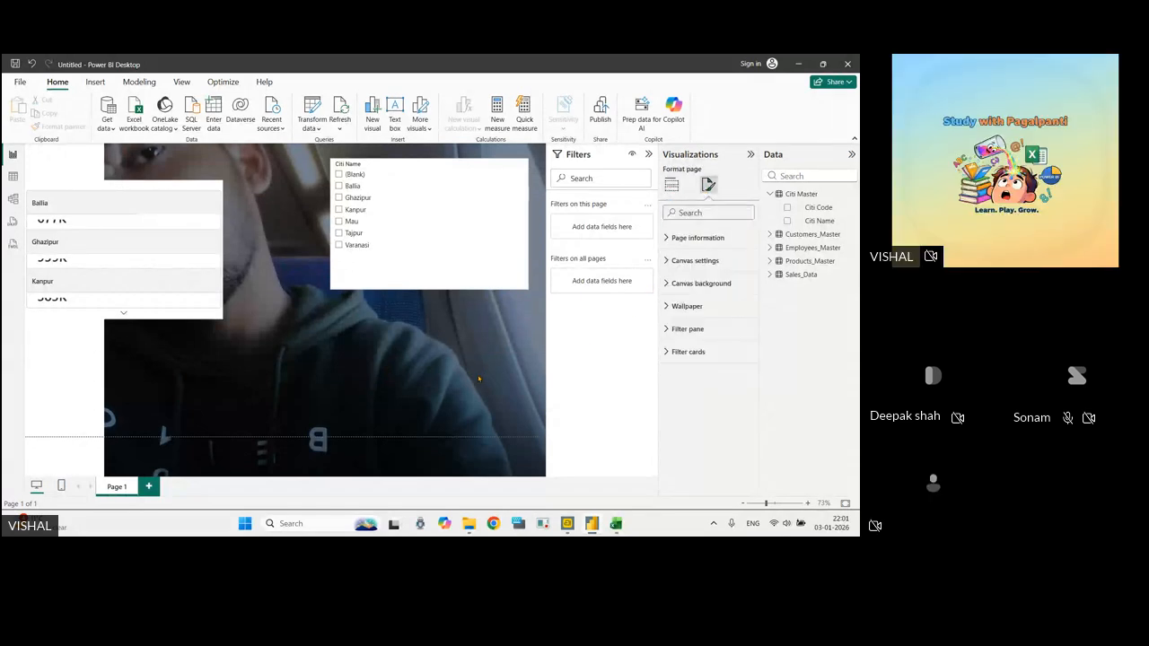
pyautogui.click(320, 366)
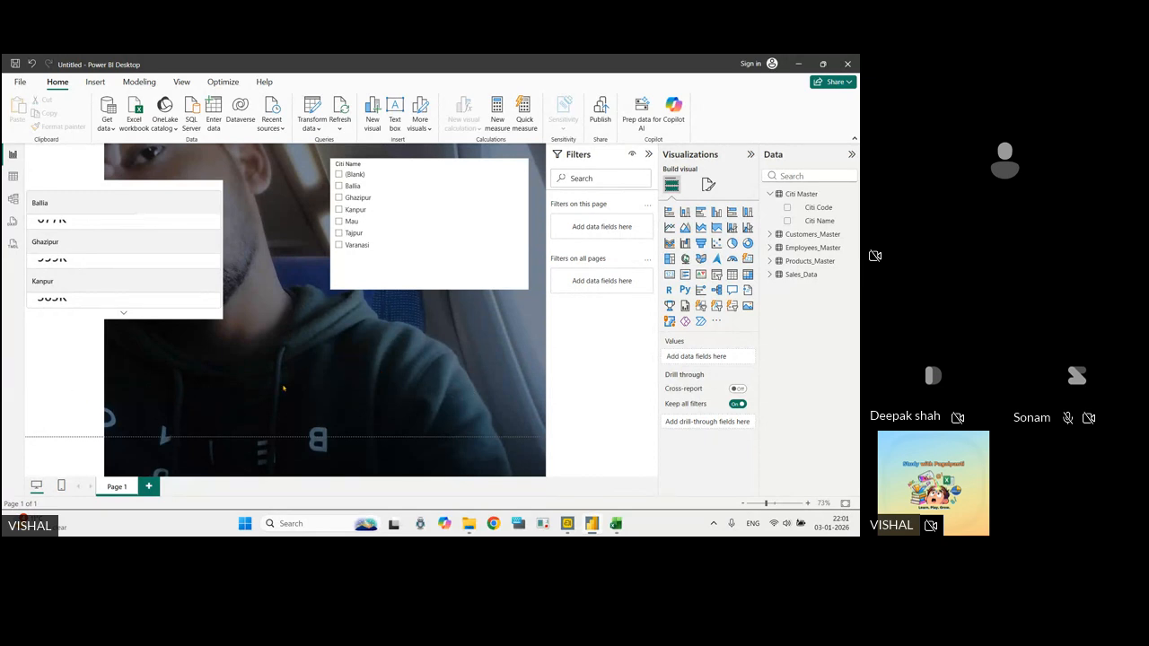
# Remove the wallpaper image 88.jpg and set the wallpaper colour to the lightest tint of the dark blue theme colour.
pyautogui.click(708, 185)
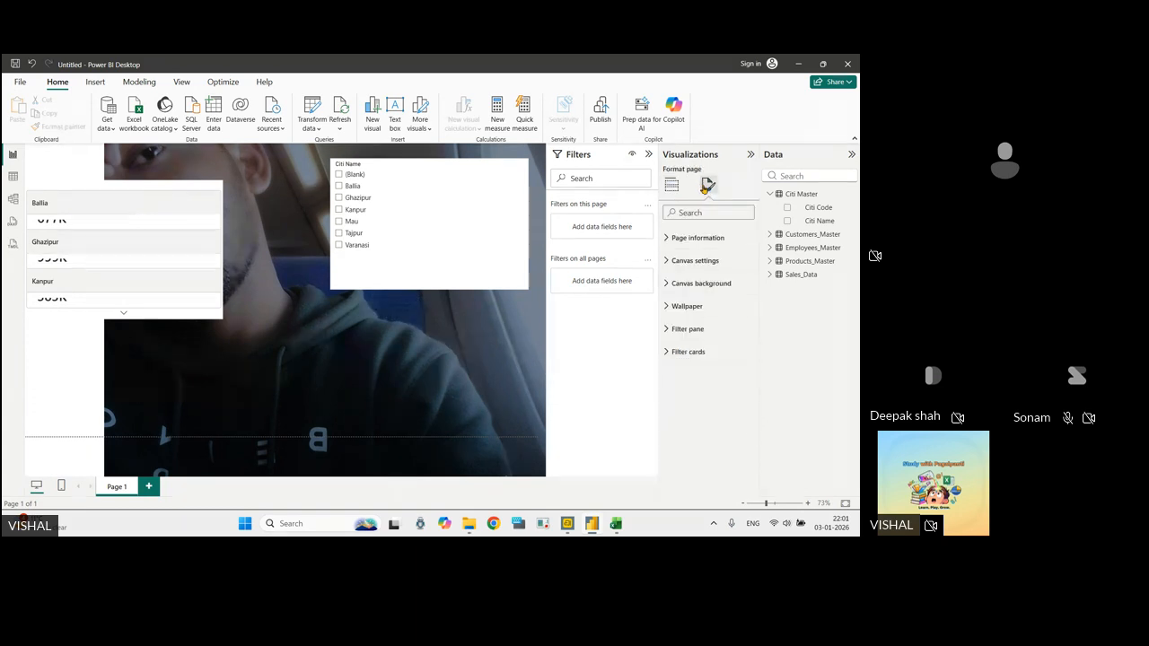
pyautogui.click(666, 306)
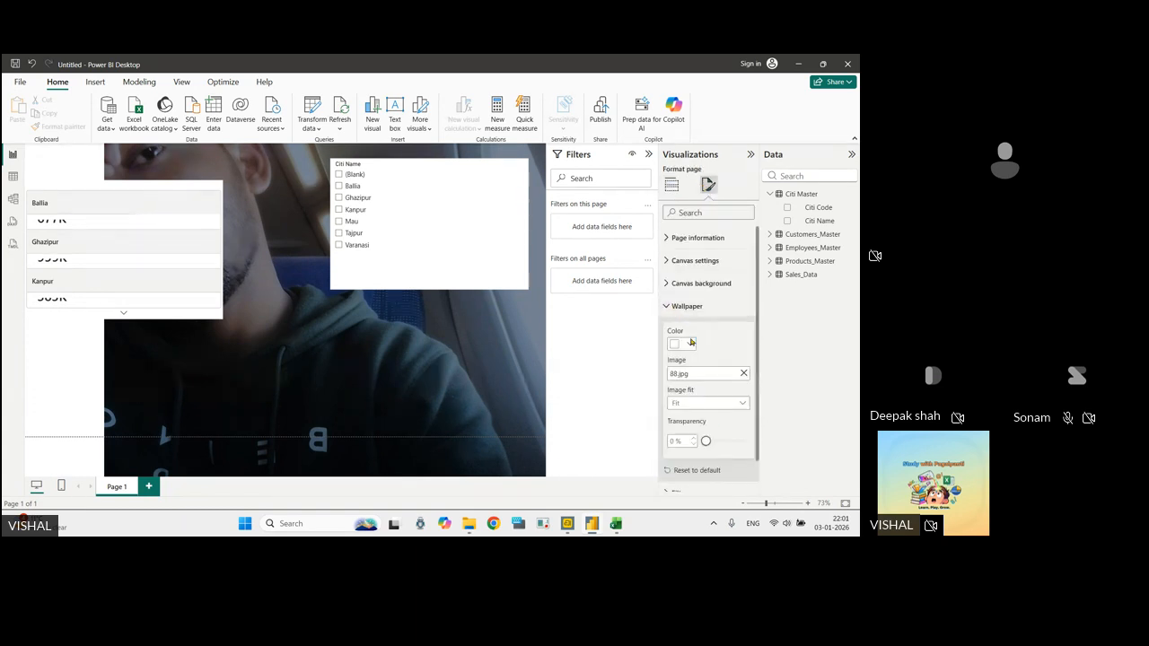
pyautogui.click(743, 373)
pyautogui.click(689, 345)
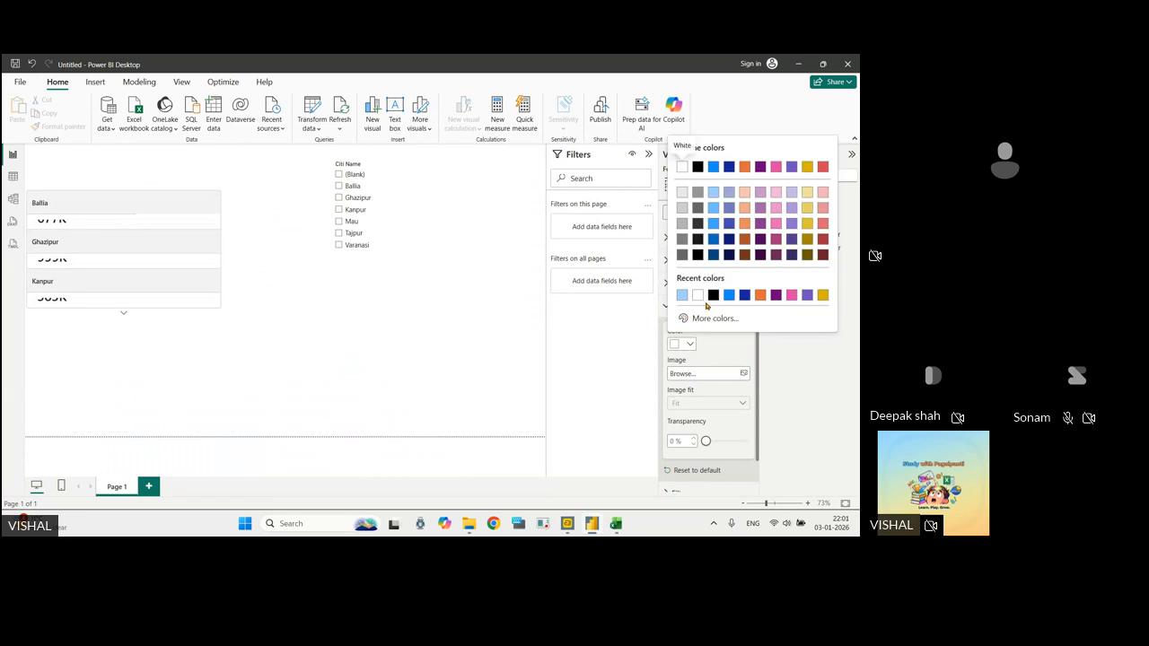
pyautogui.click(728, 193)
pyautogui.click(410, 352)
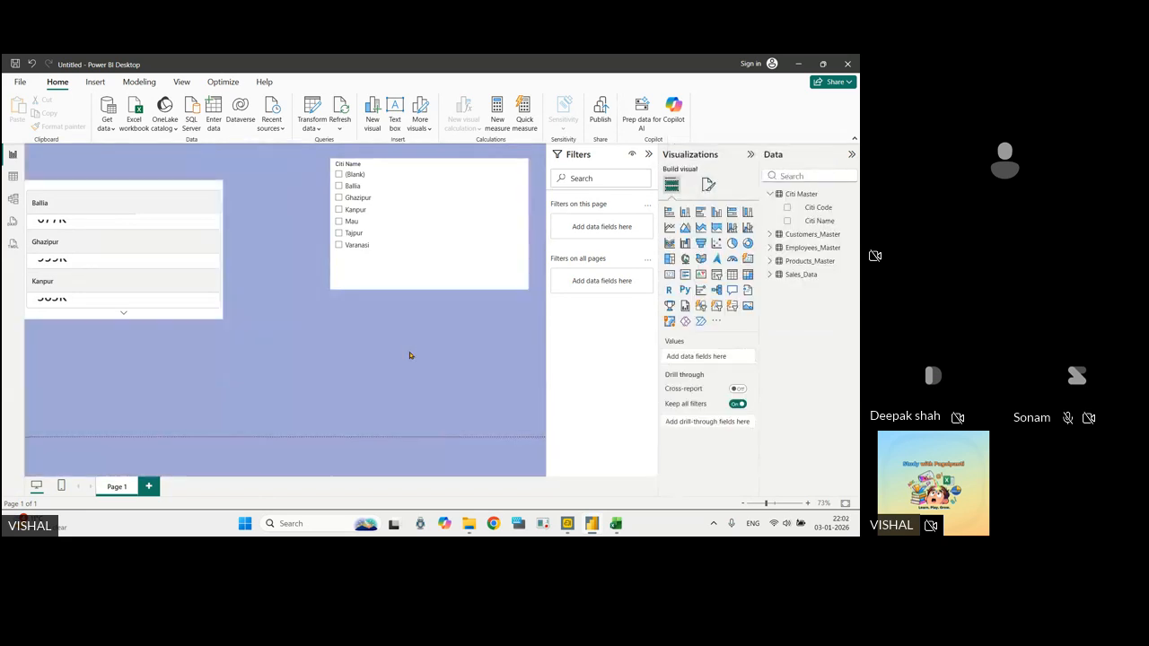
# Set the sales card's background effect colour to light blue and shift the card slightly right, away from the page edge.
pyautogui.click(180, 305)
pyautogui.rightClick(180, 305)
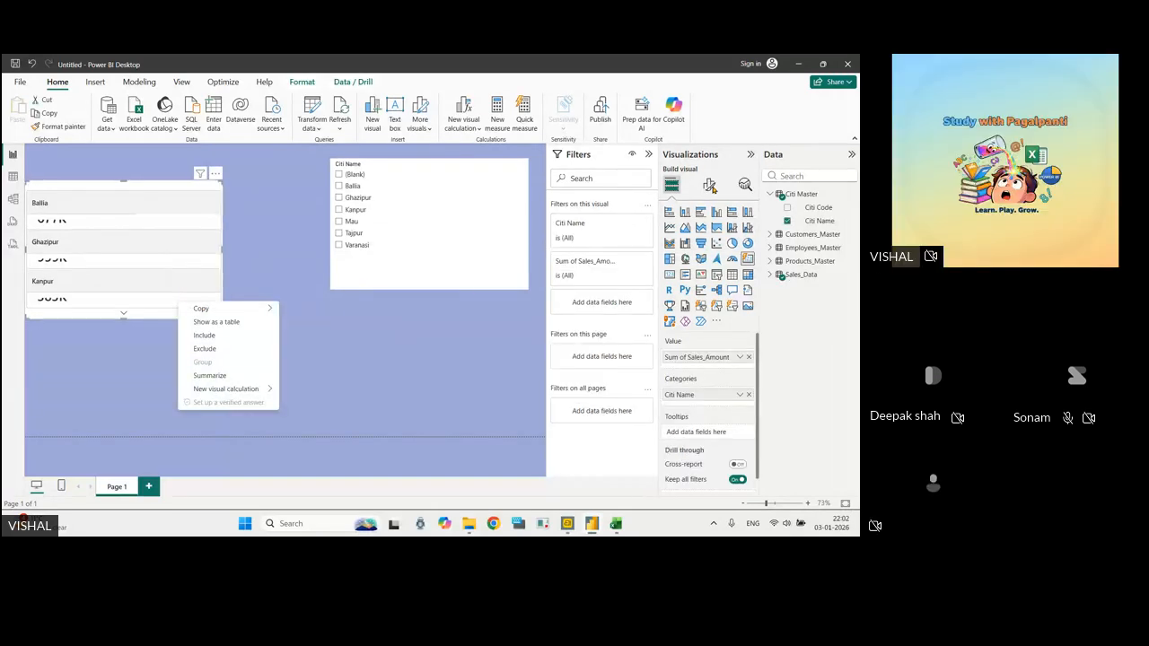
pyautogui.click(708, 185)
pyautogui.click(707, 234)
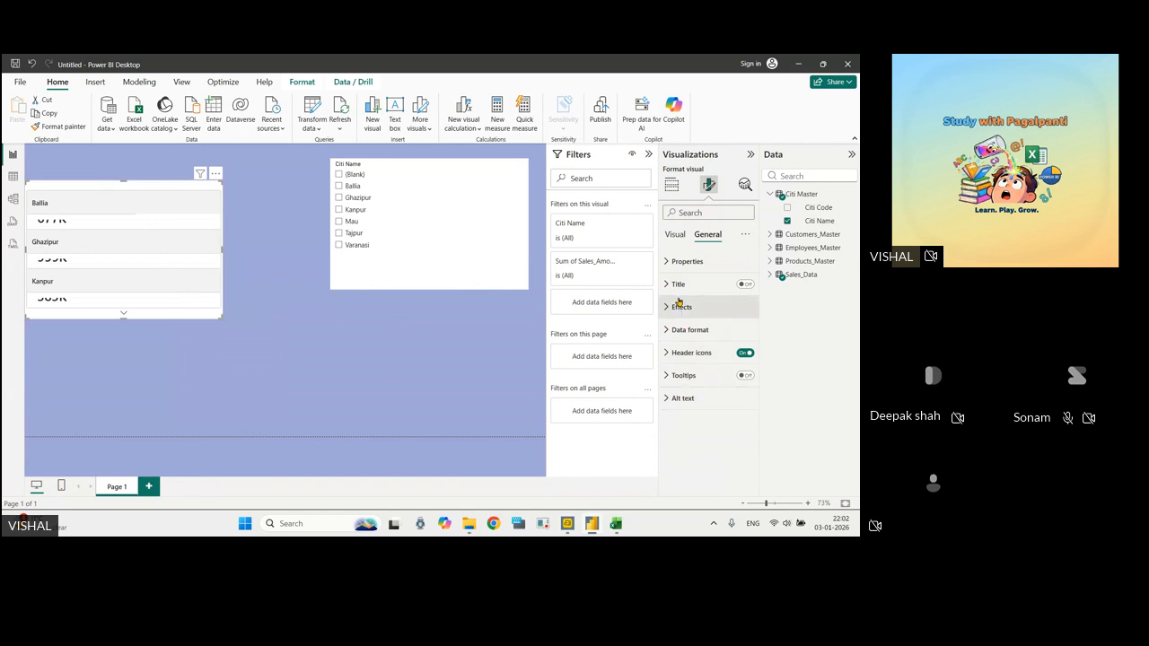
pyautogui.click(669, 232)
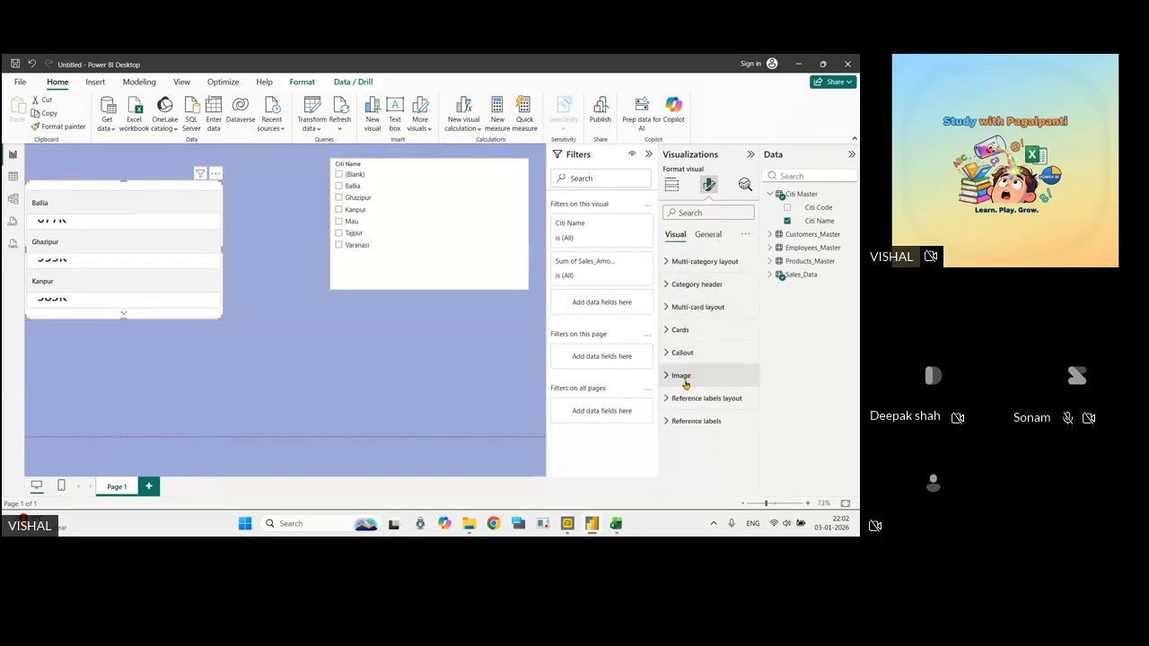
pyautogui.click(704, 234)
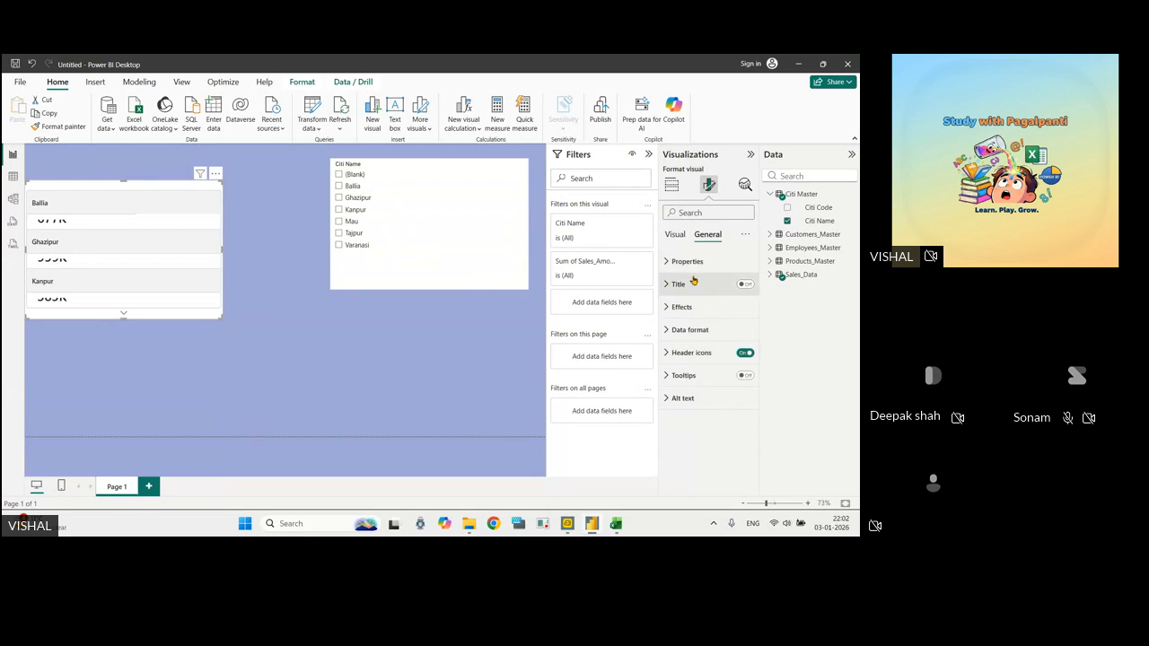
pyautogui.click(667, 262)
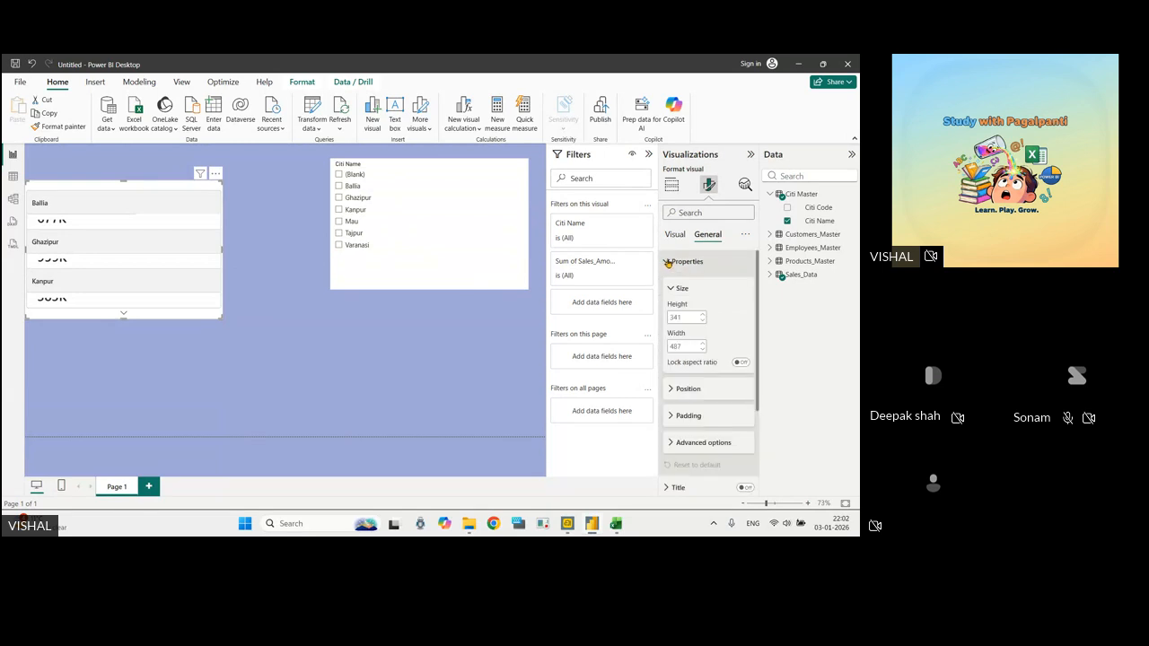
pyautogui.click(668, 262)
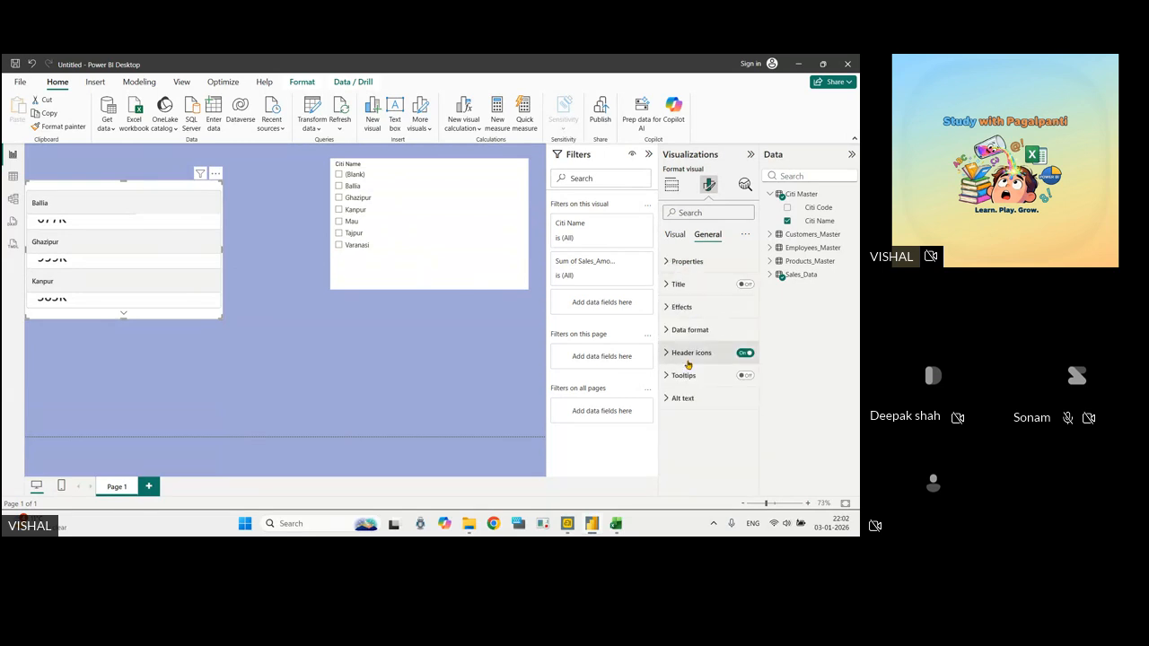
pyautogui.click(669, 307)
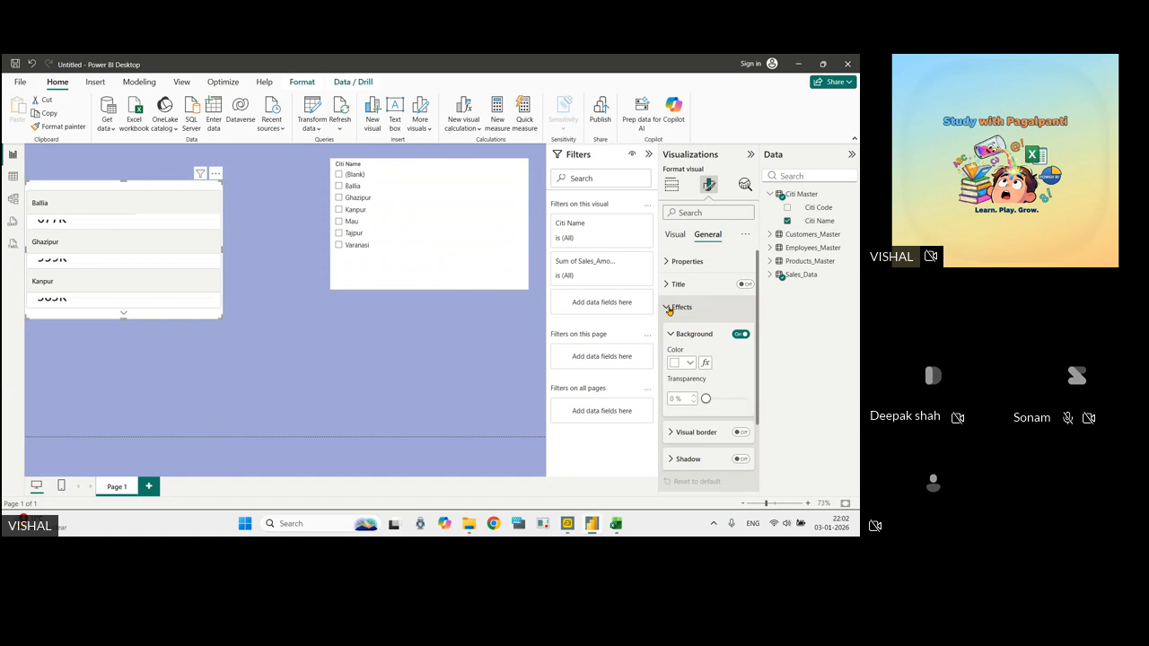
pyautogui.click(690, 363)
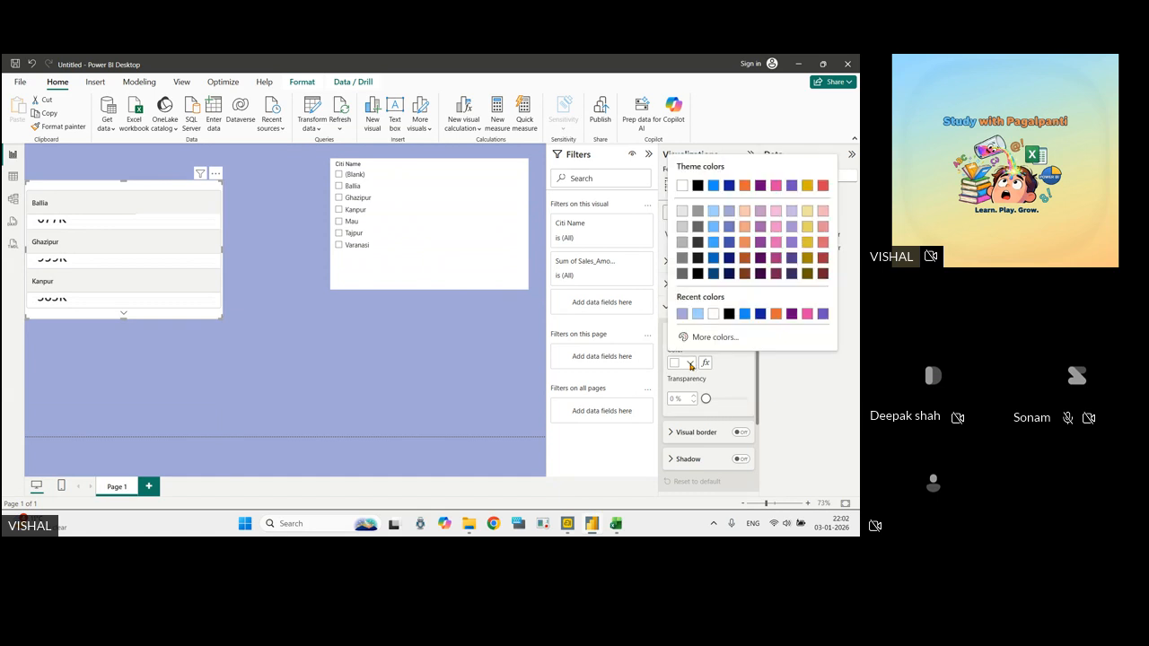
pyautogui.click(697, 314)
pyautogui.moveTo(134, 187); pyautogui.dragTo(169, 189)
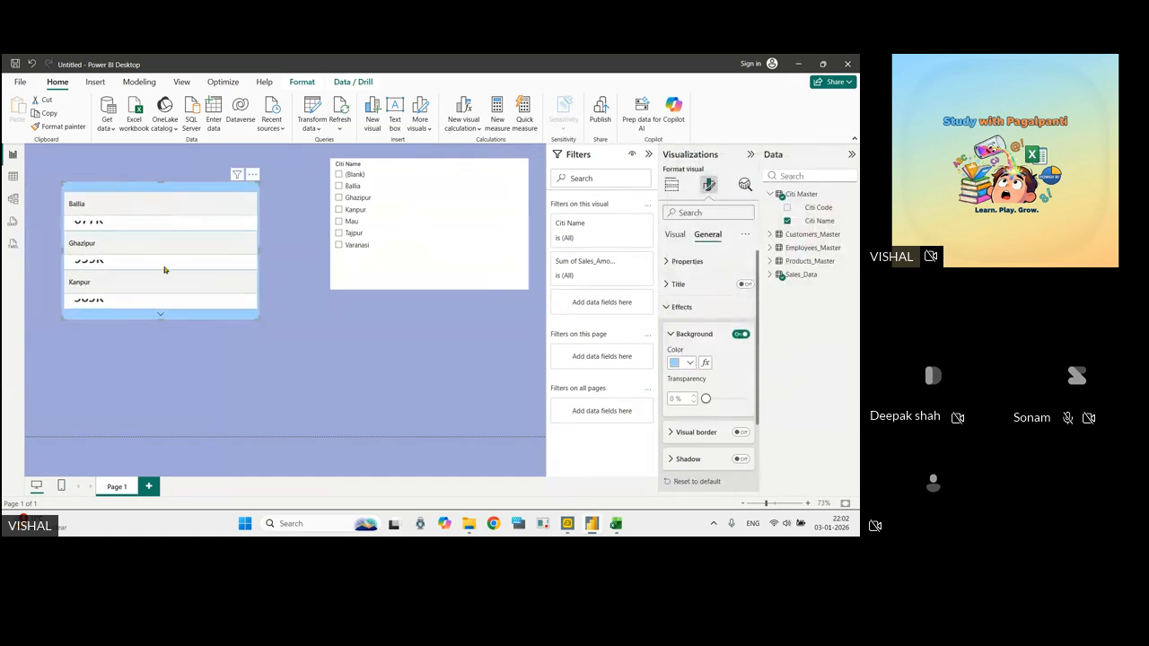
# Filter the sales card by single cities in turn with the slicer, including Ghazipur, Varanasi, Kanpur, Ballia and (Blank), ending on Mau.
pyautogui.click(339, 198)
pyautogui.click(339, 244)
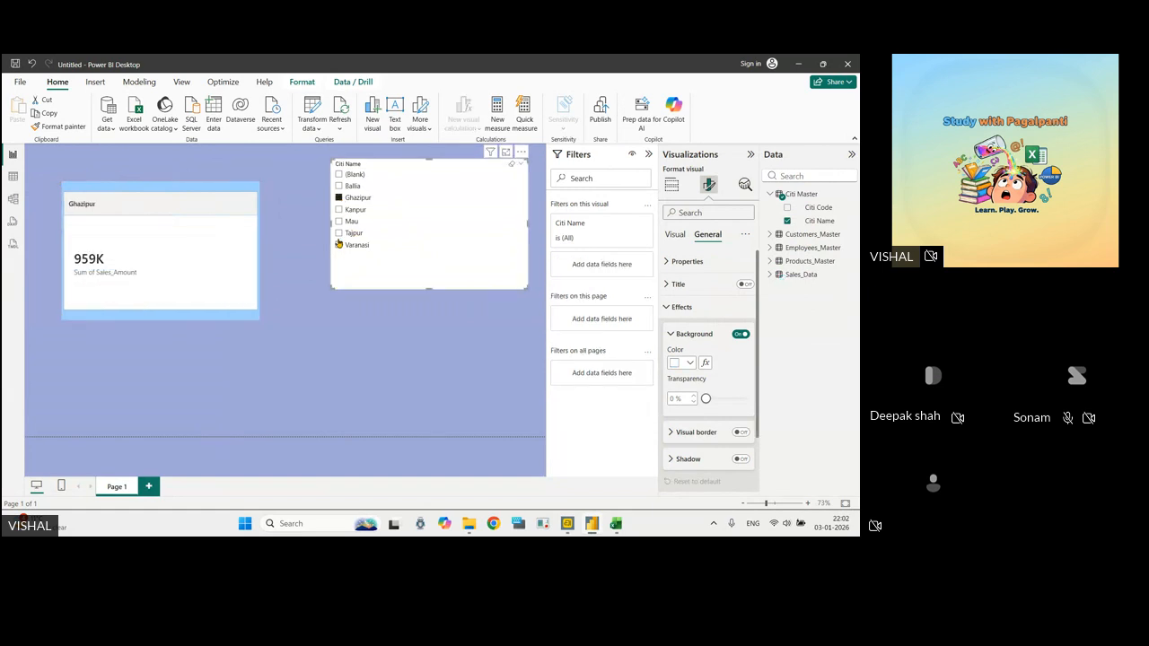
pyautogui.click(338, 220)
pyautogui.click(338, 210)
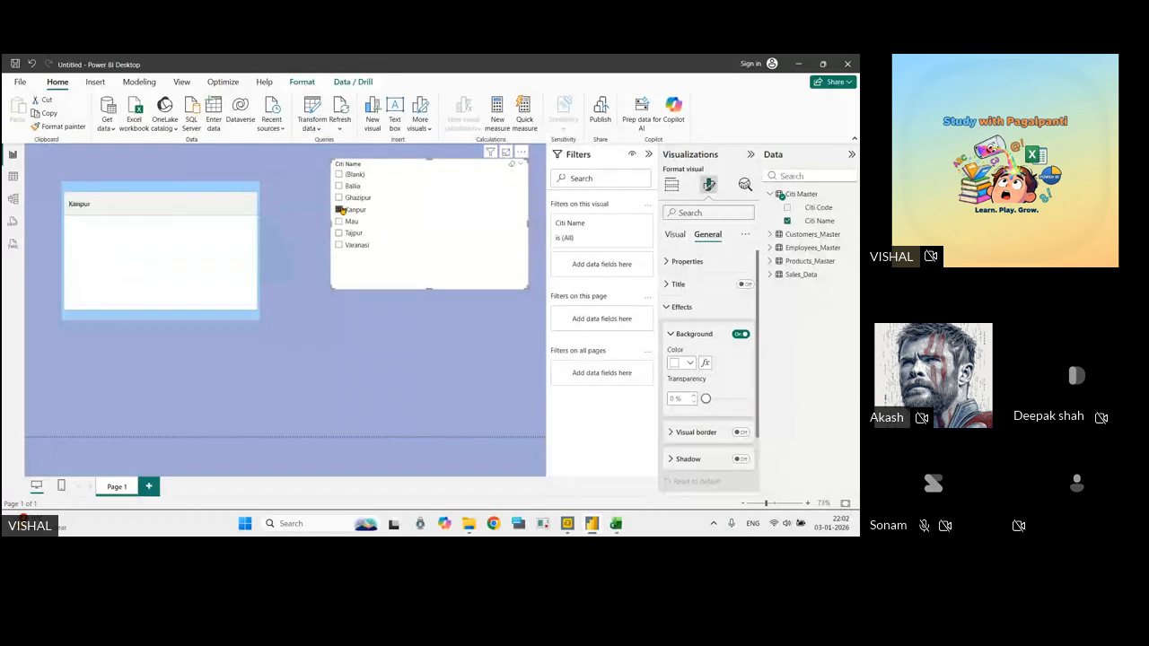
pyautogui.click(339, 197)
pyautogui.click(339, 185)
pyautogui.click(338, 174)
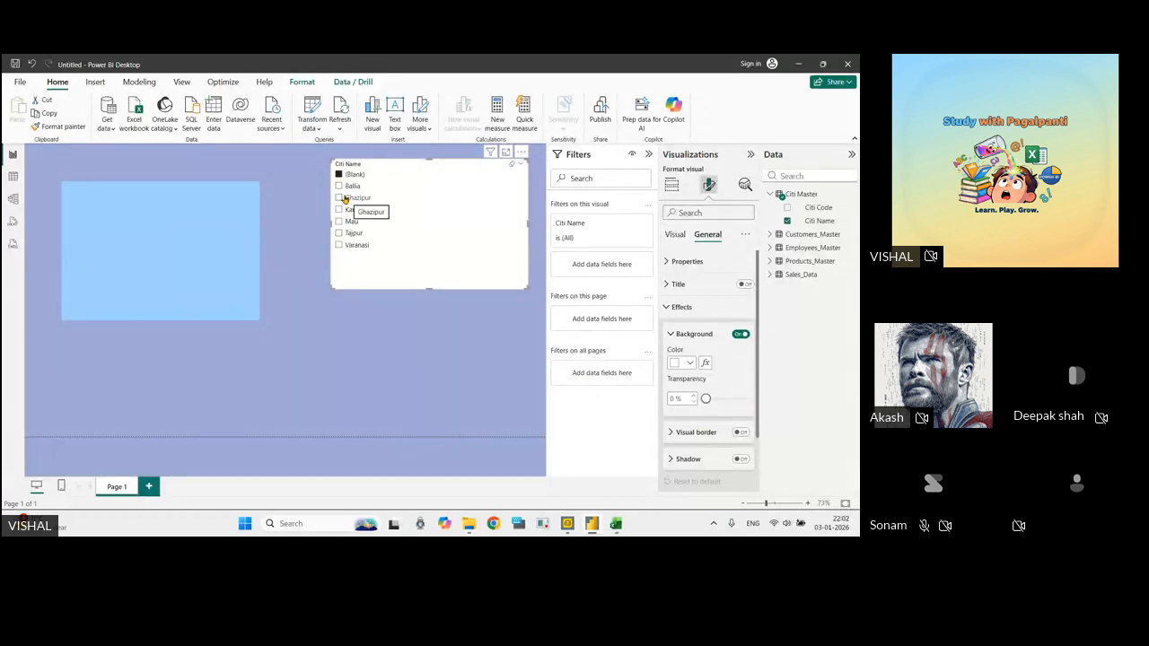
pyautogui.click(339, 186)
pyautogui.click(338, 198)
pyautogui.click(338, 209)
pyautogui.click(339, 221)
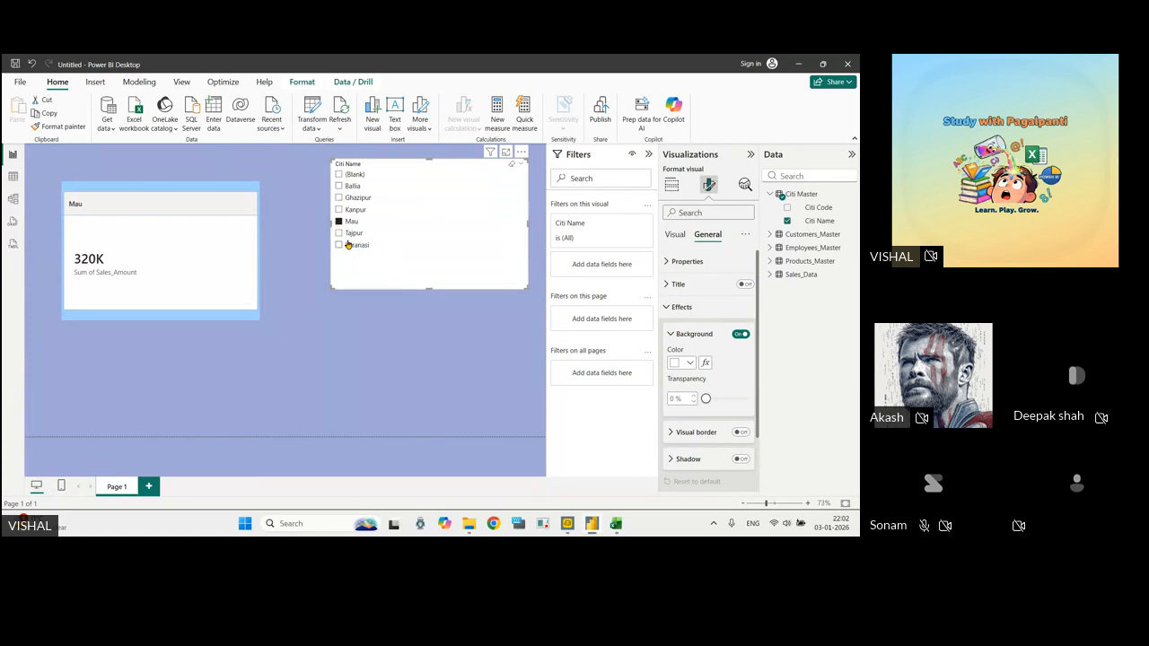
pyautogui.click(750, 154)
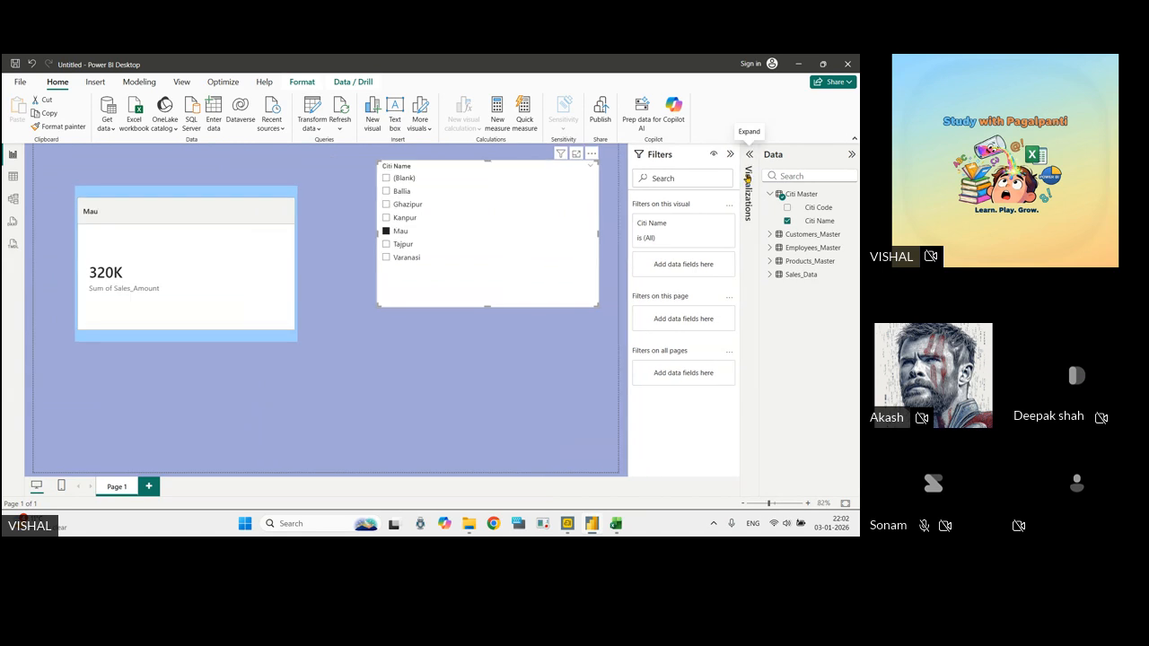
pyautogui.click(751, 155)
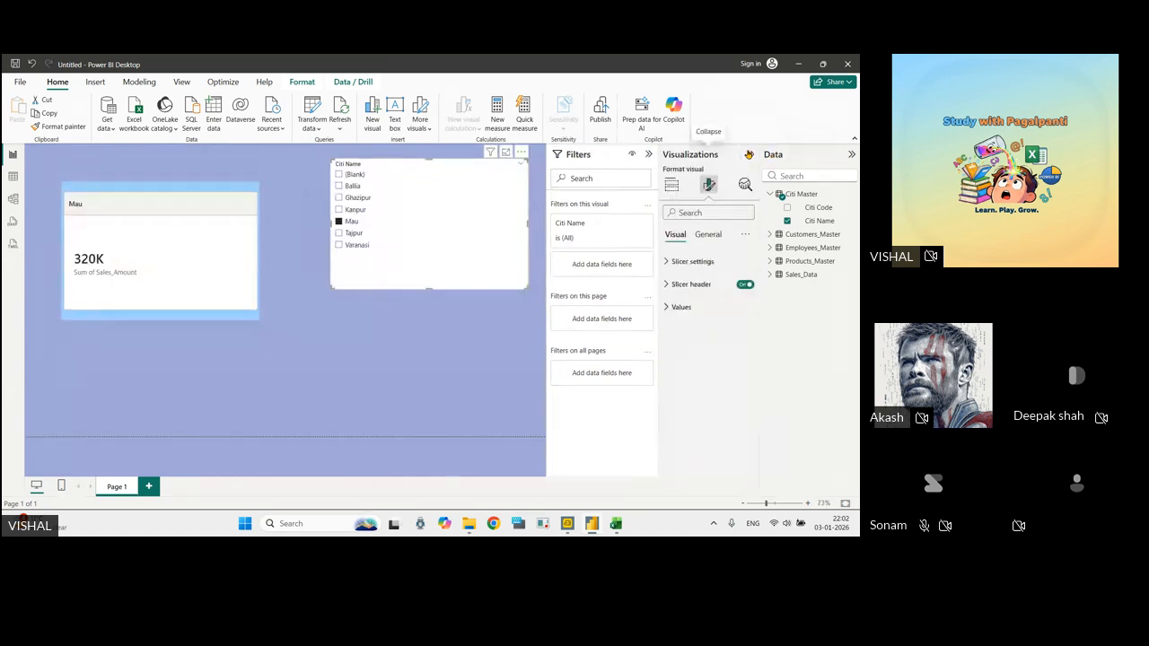
# Delete the Citi Name slicer and the sales card from the report page.
pyautogui.click(671, 184)
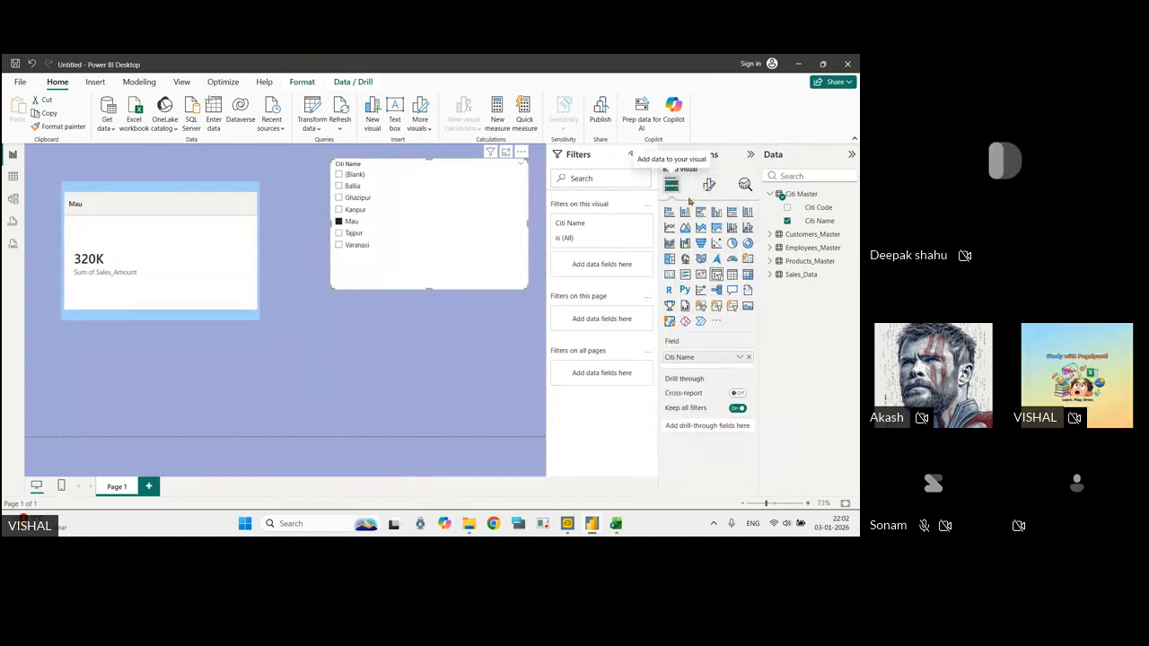
pyautogui.click(383, 327)
pyautogui.moveTo(433, 174); pyautogui.dragTo(398, 188)
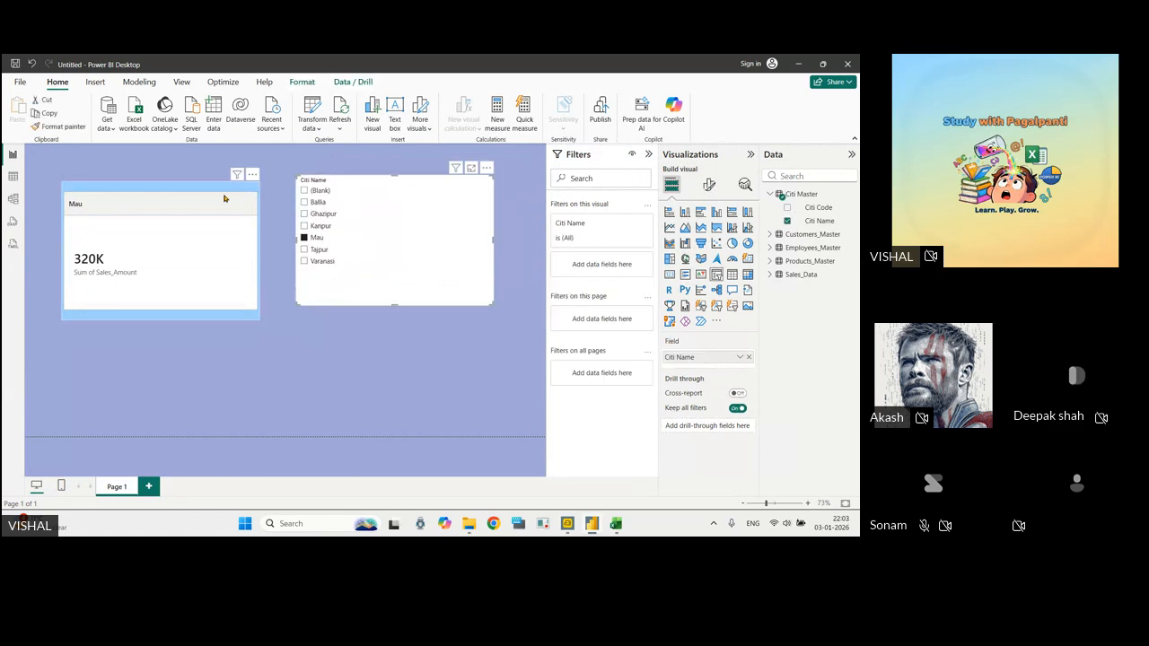
pyautogui.click(390, 190)
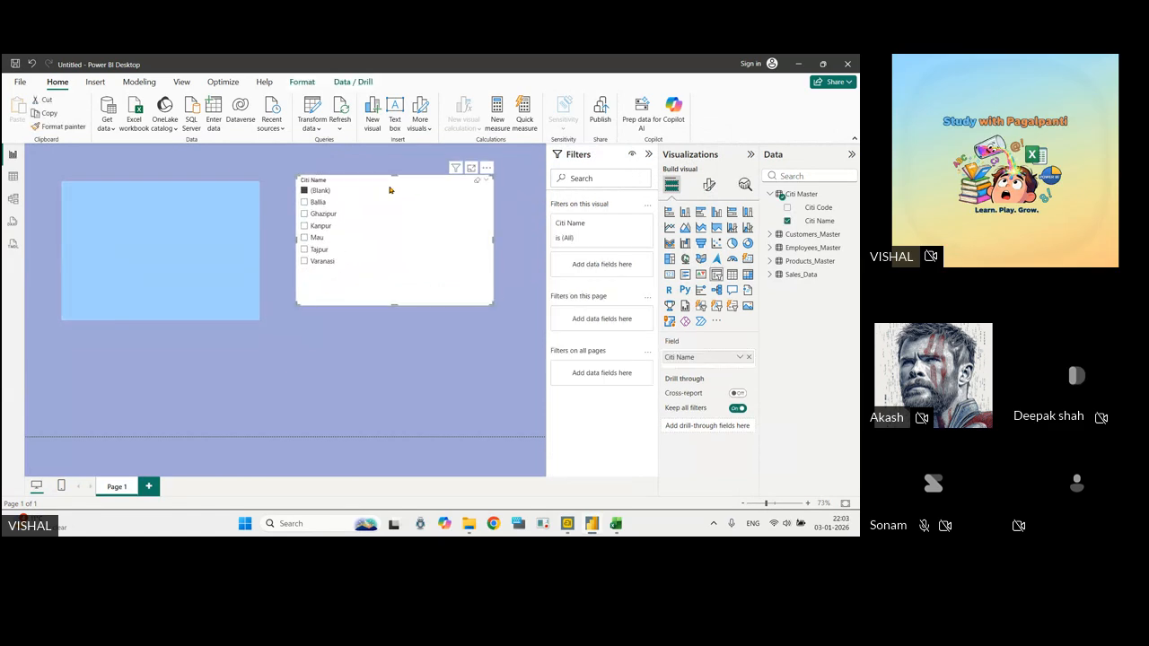
pyautogui.press('Delete')
pyautogui.press('Delete')
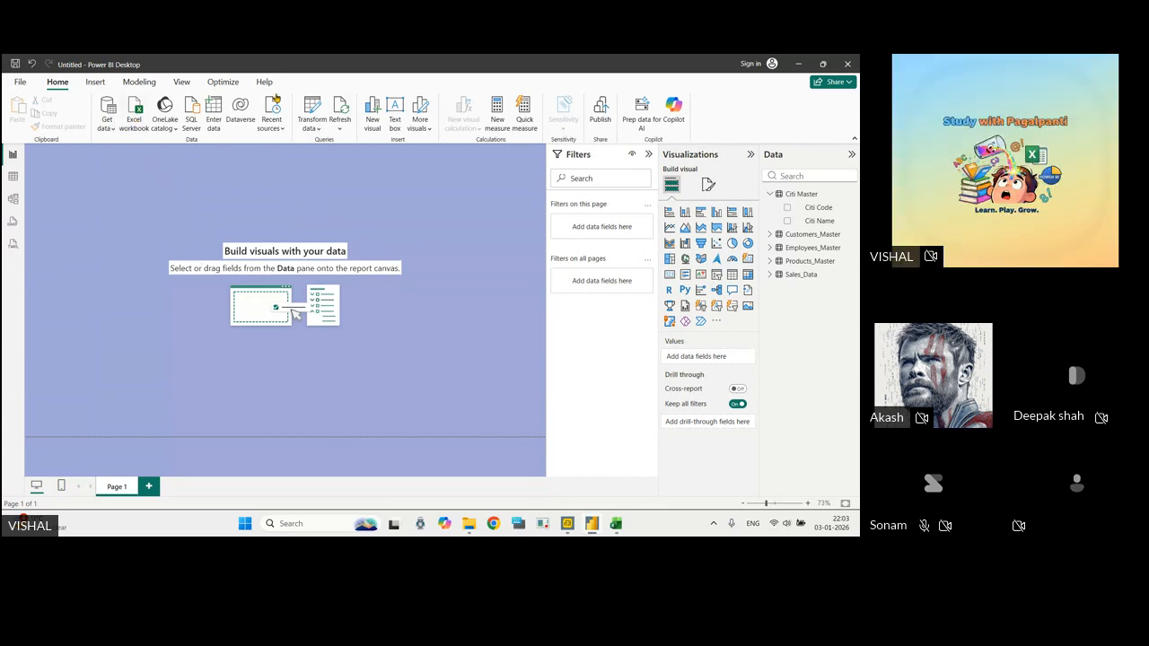
pyautogui.click(112, 135)
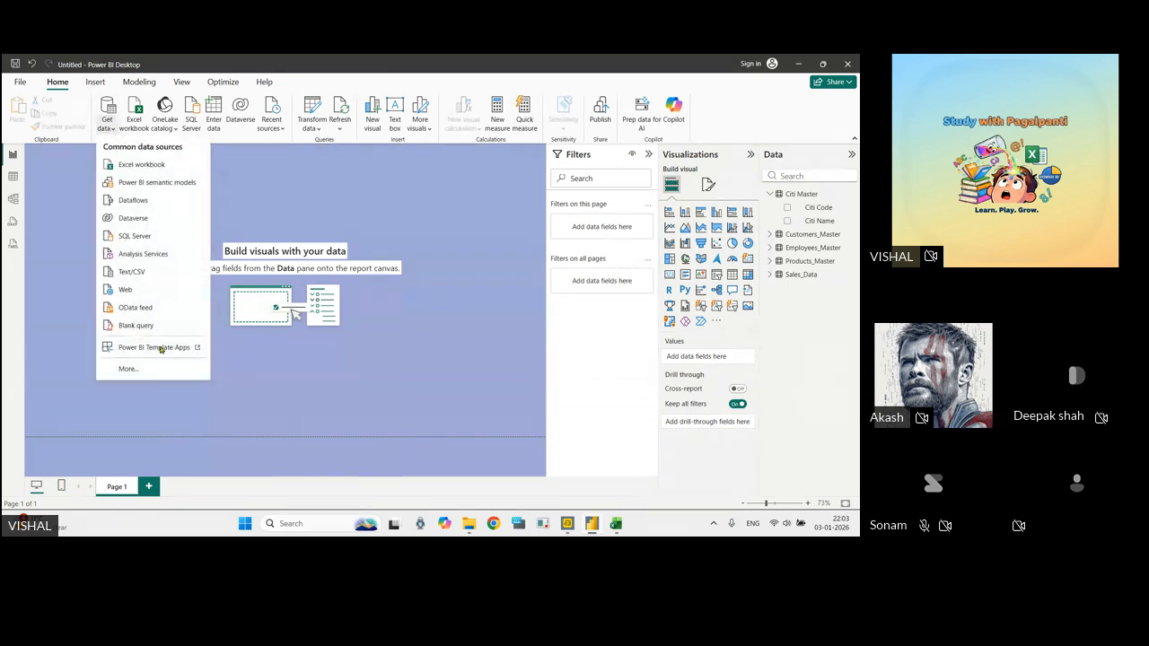
pyautogui.click(247, 370)
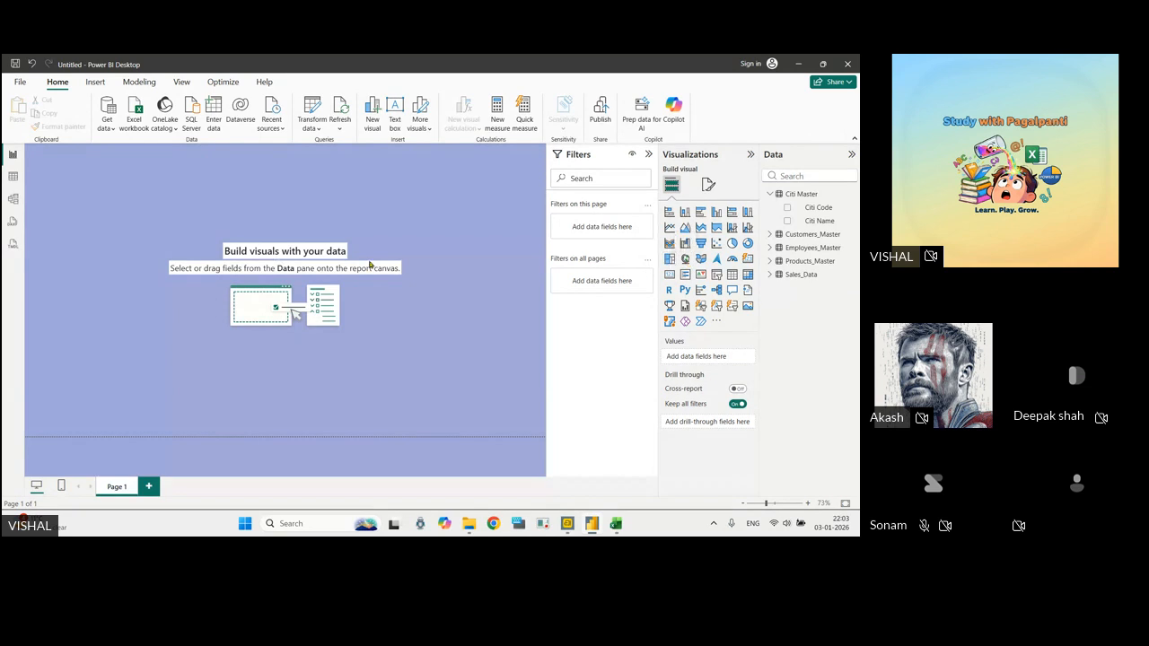
# Insert a pie chart enlarged to fill most of the page and use Sales_Amount from Sales_Data as its values.
pyautogui.click(732, 243)
pyautogui.moveTo(140, 254); pyautogui.dragTo(440, 431)
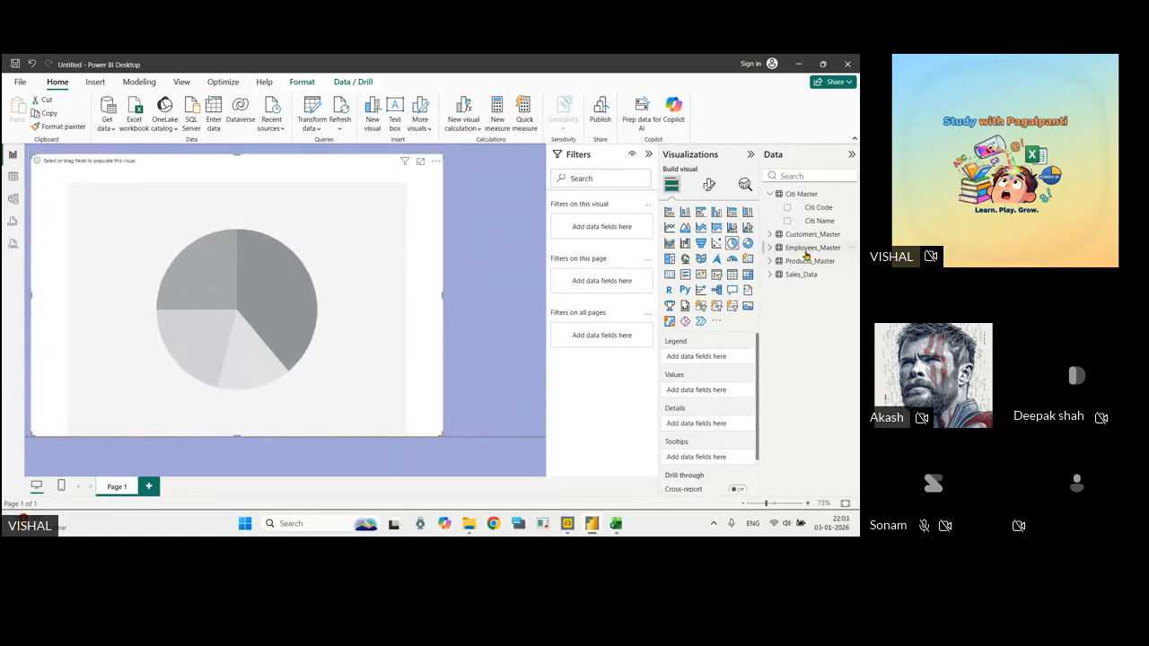
pyautogui.click(769, 193)
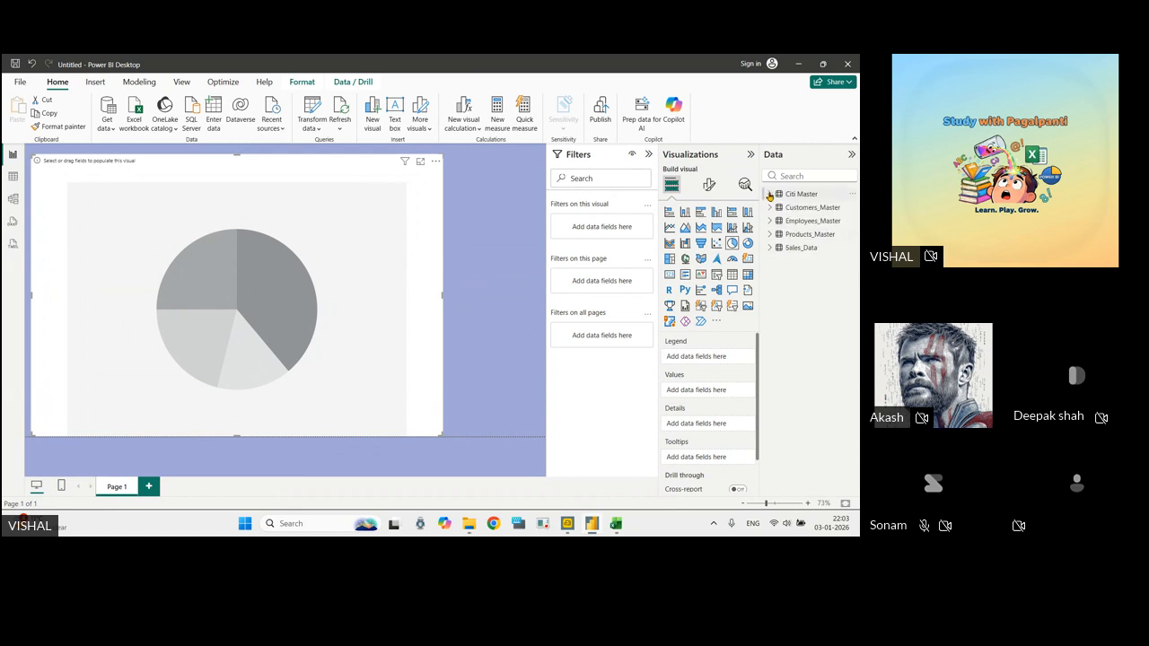
pyautogui.click(774, 249)
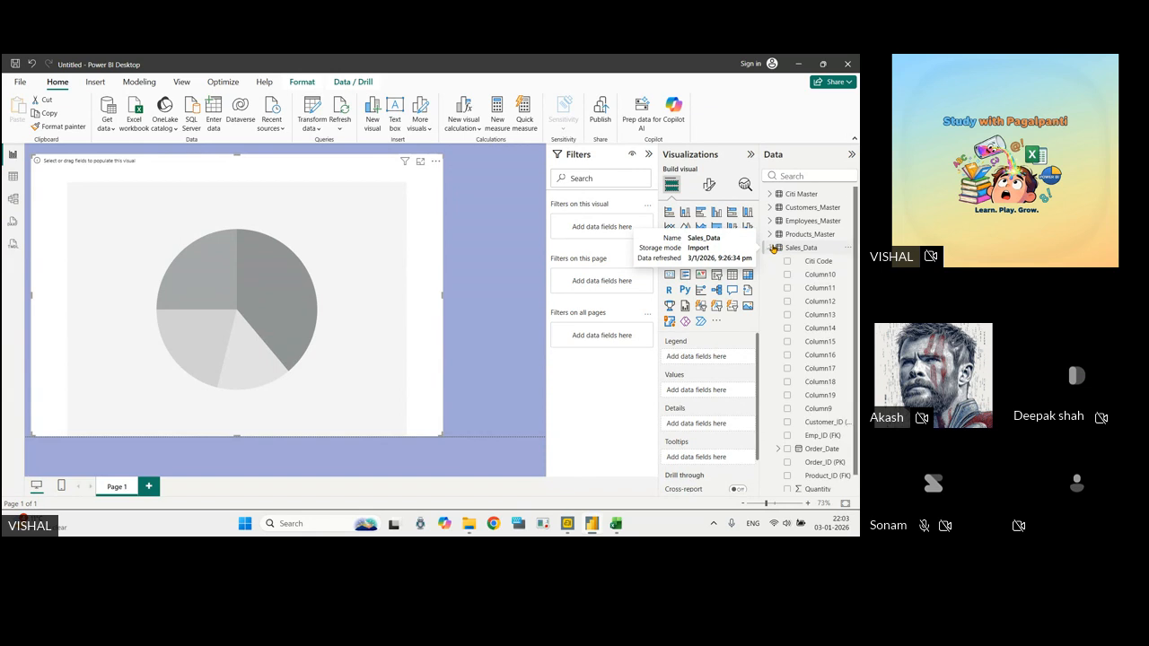
pyautogui.scroll(-1, 794, 405)
pyautogui.scroll(-1, 806, 421)
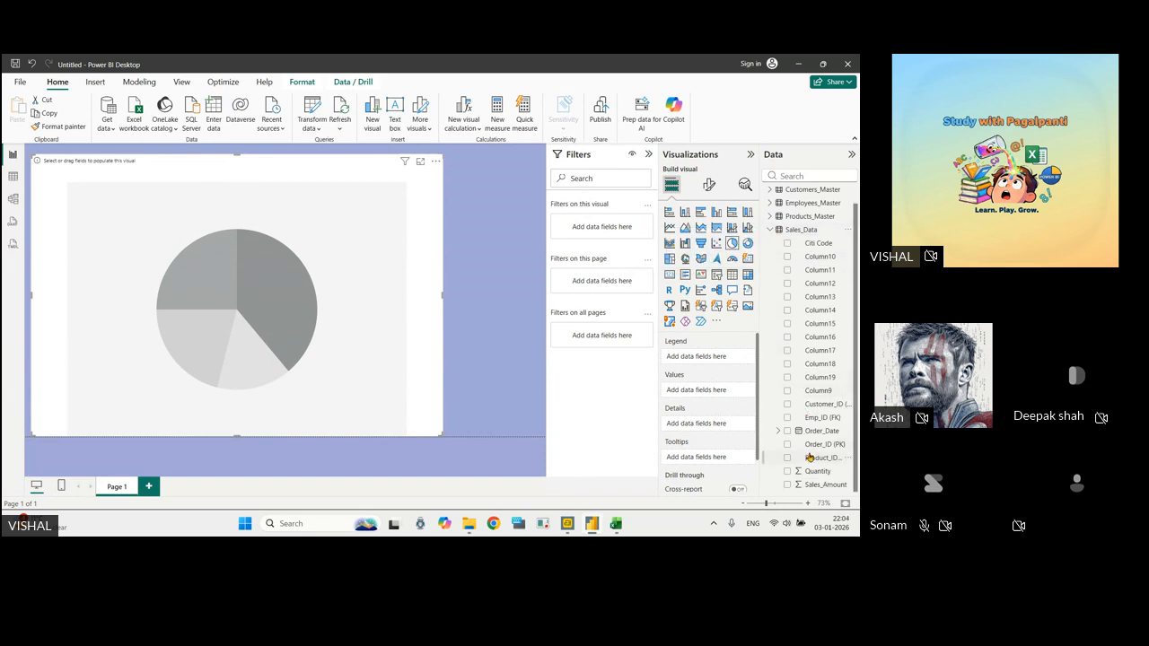
pyautogui.moveTo(808, 487); pyautogui.dragTo(713, 393)
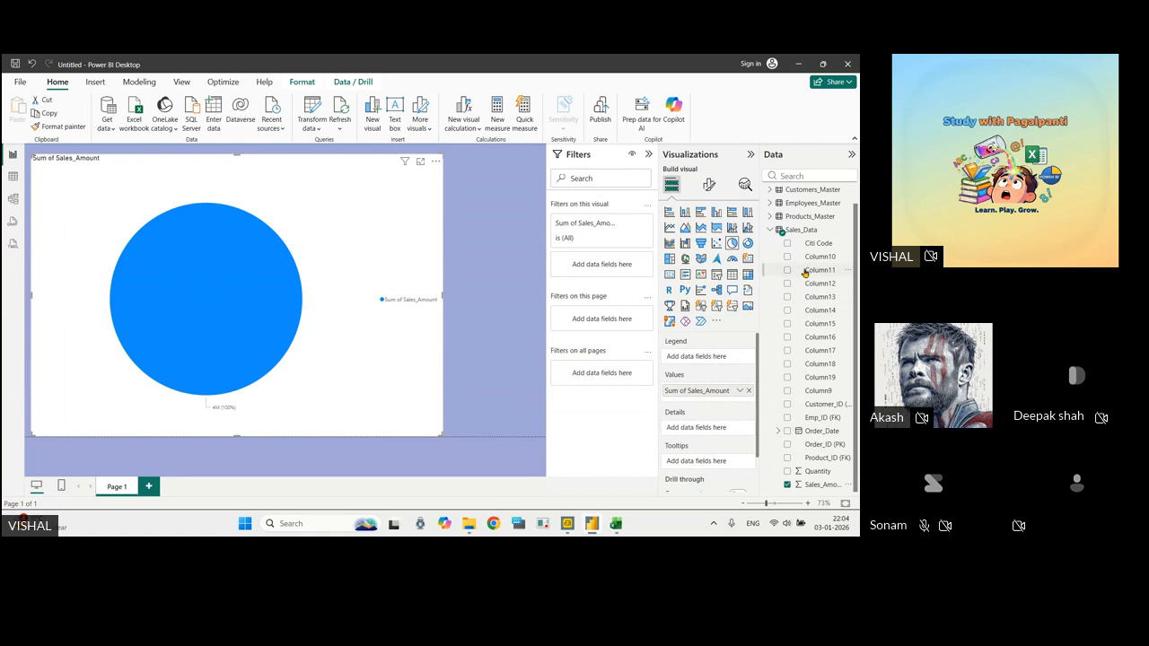
# Split the pie chart by city, using Citi Name from Citi Master as its legend.
pyautogui.scroll(1, 804, 273)
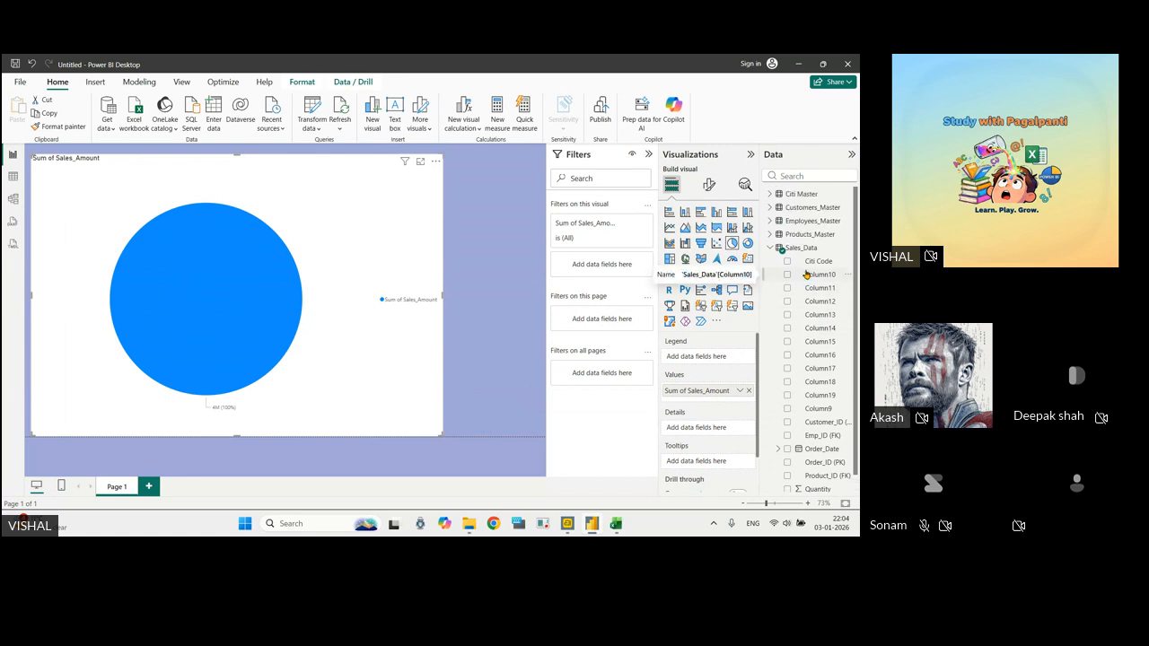
pyautogui.click(769, 248)
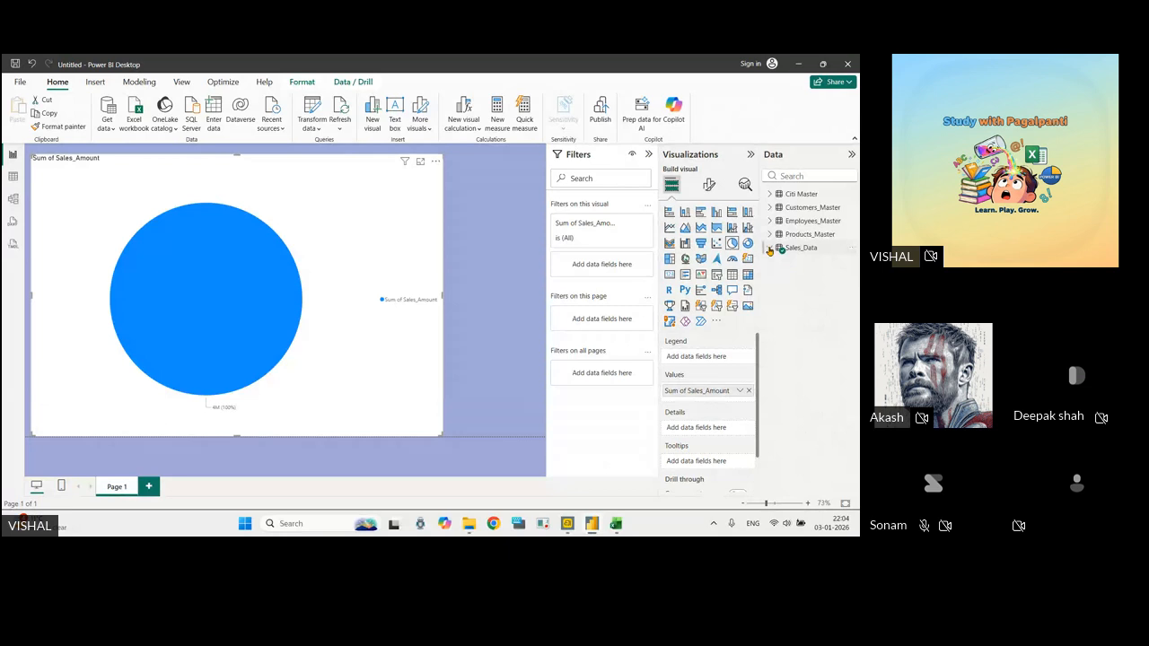
pyautogui.click(769, 221)
pyautogui.click(769, 194)
pyautogui.moveTo(820, 222); pyautogui.dragTo(709, 357)
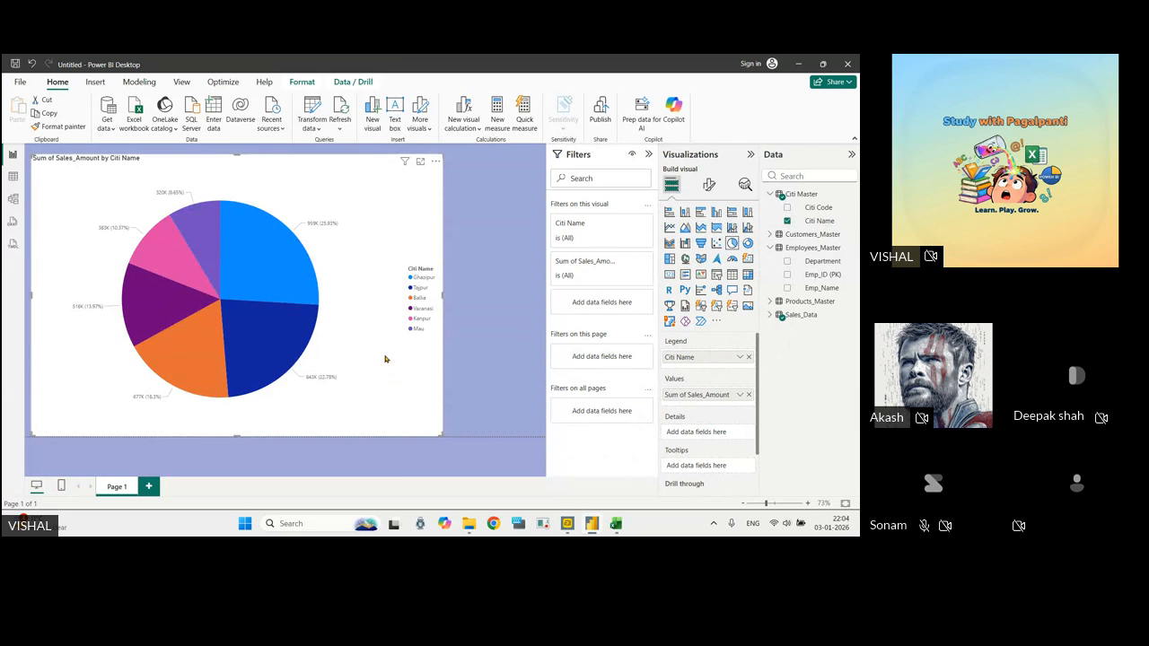
# Highlight Ghazipur in the pie chart through its legend, and clear the highlight after viewing it.
pyautogui.scroll(2, 379, 352)
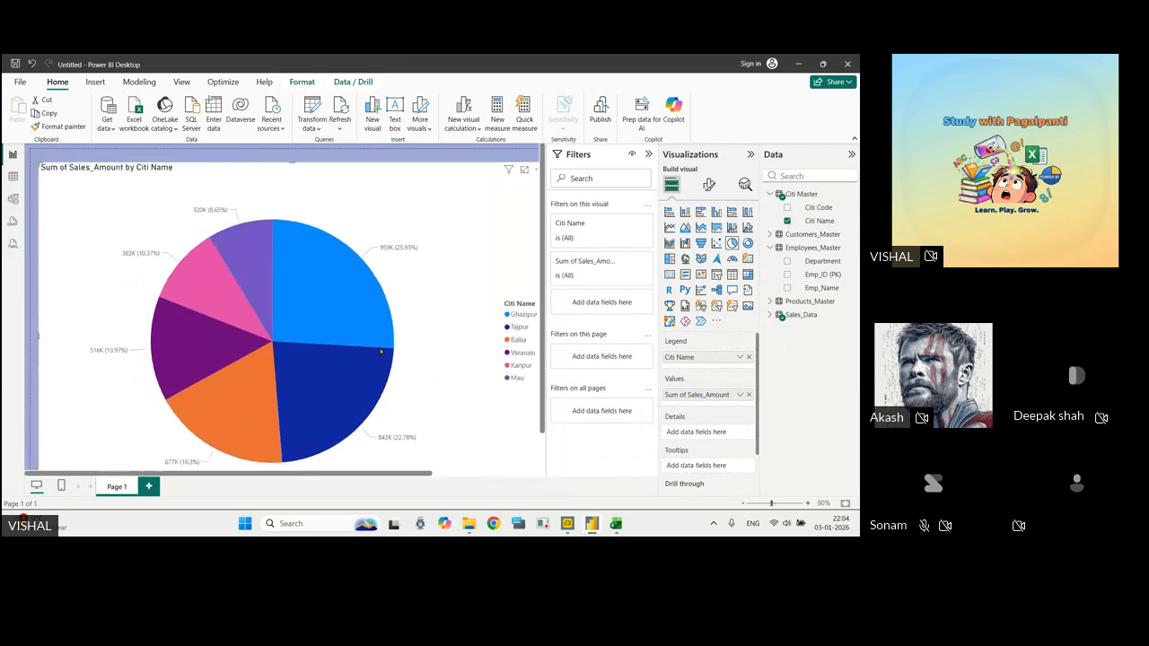
pyautogui.click(512, 315)
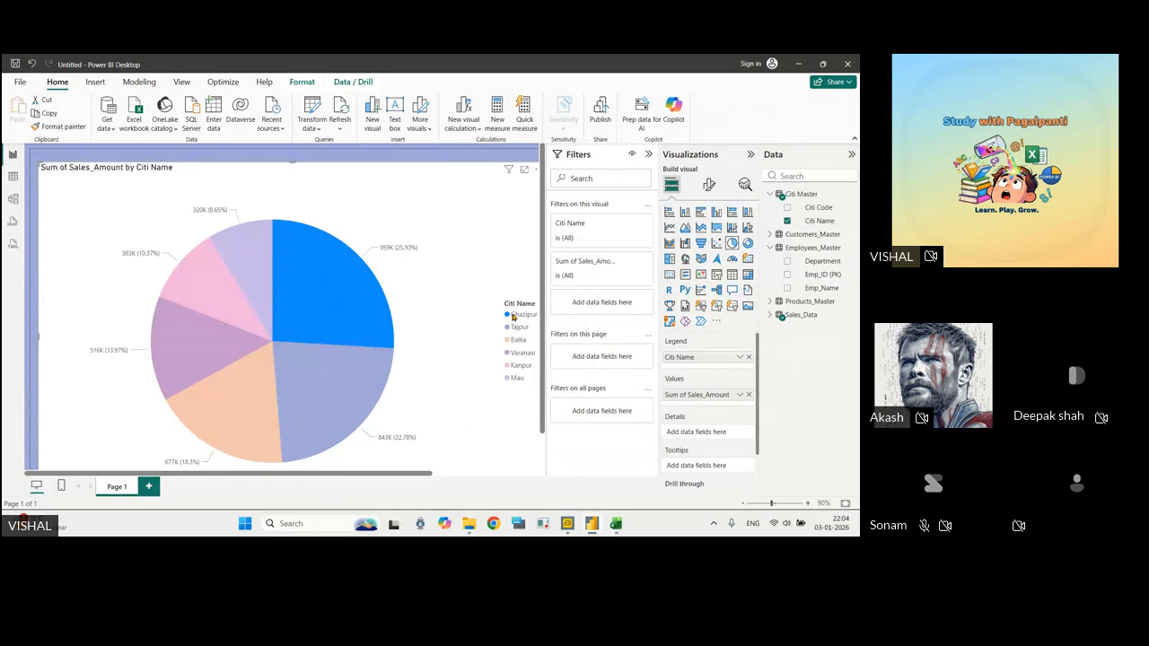
pyautogui.click(476, 418)
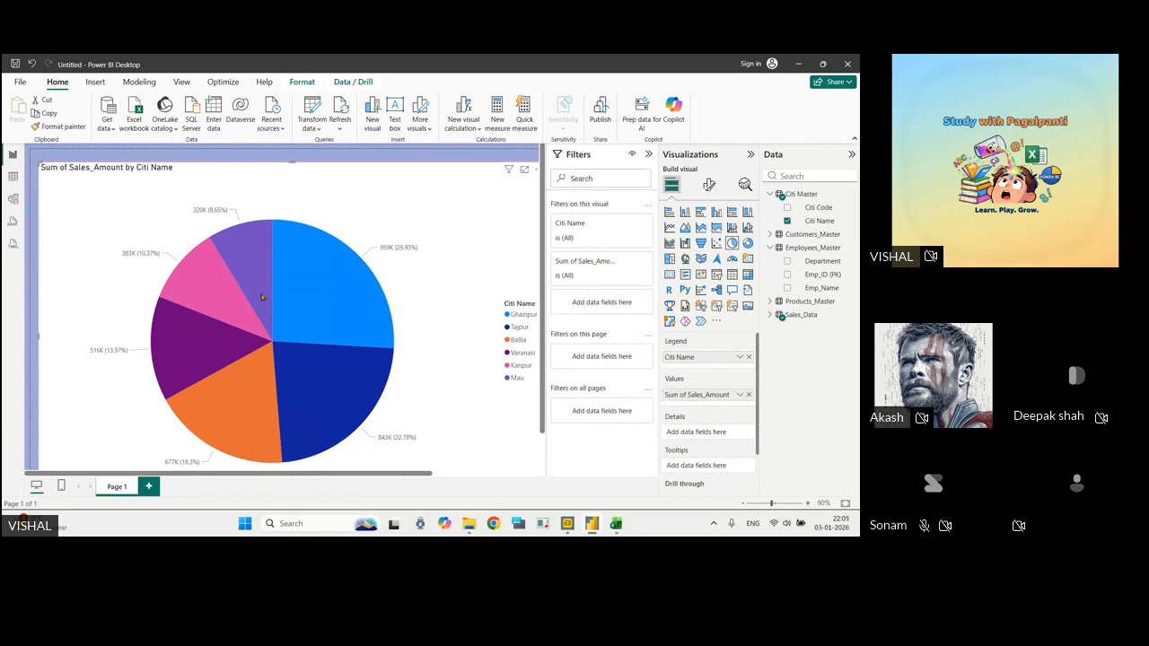
# Collapse the Filters and Visualizations panes to give the report canvas more room.
pyautogui.click(436, 158)
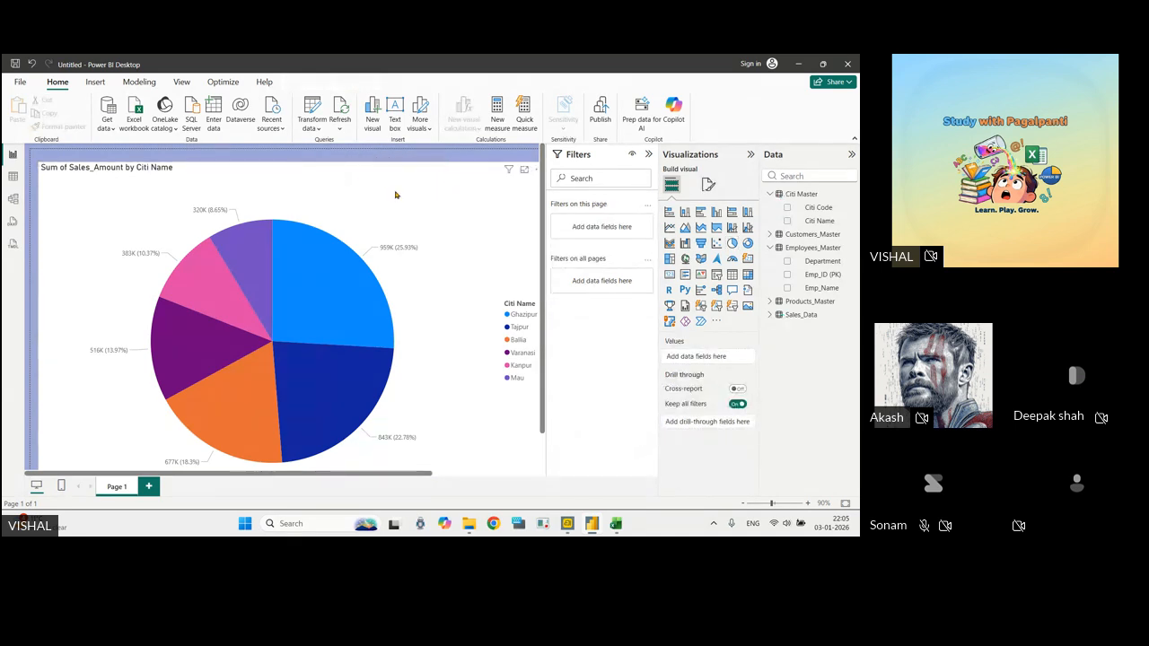
pyautogui.click(440, 188)
pyautogui.click(648, 154)
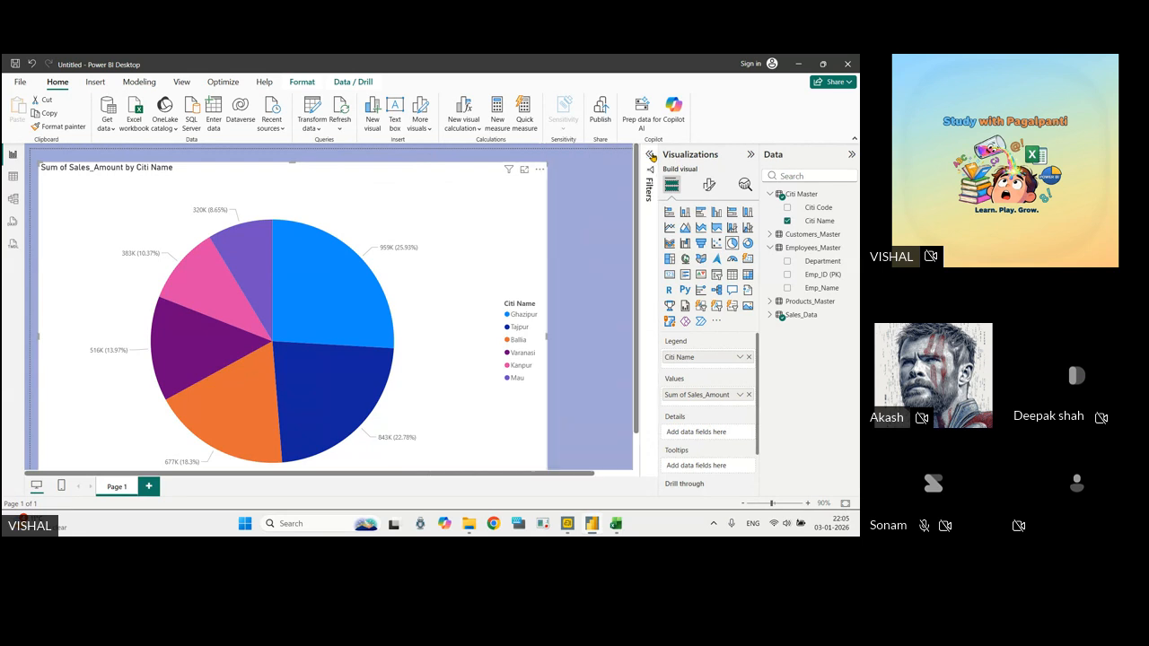
pyautogui.click(751, 154)
pyautogui.click(633, 230)
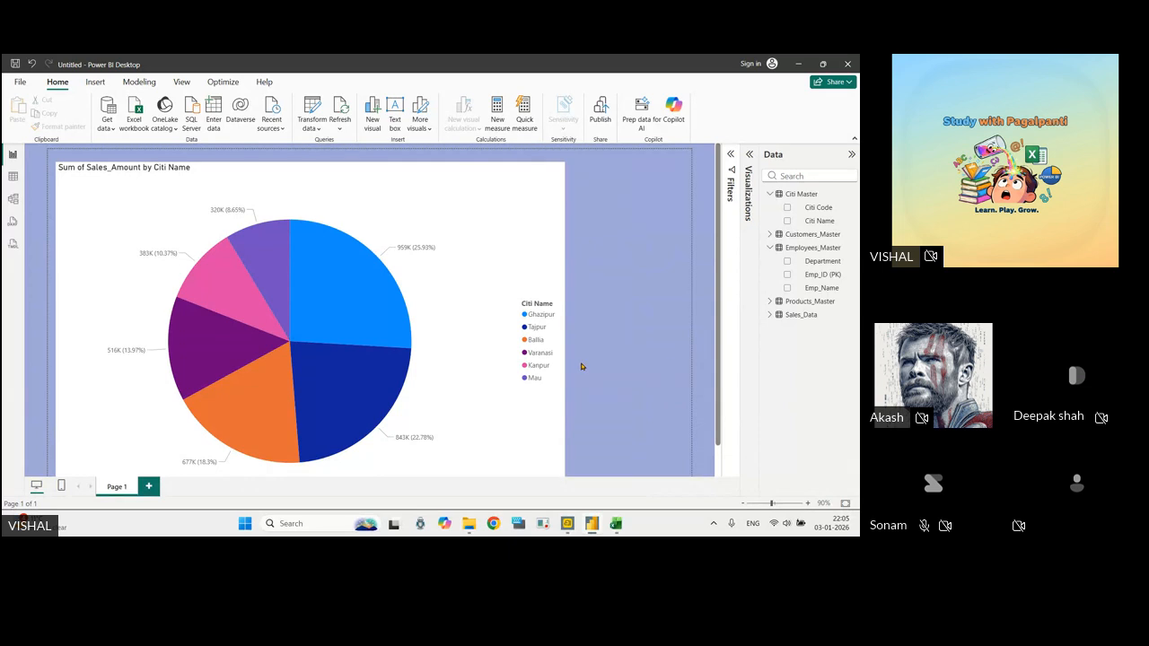
# Examine the rows of the Citi Master and Customers_Master tables in the table view.
pyautogui.click(13, 176)
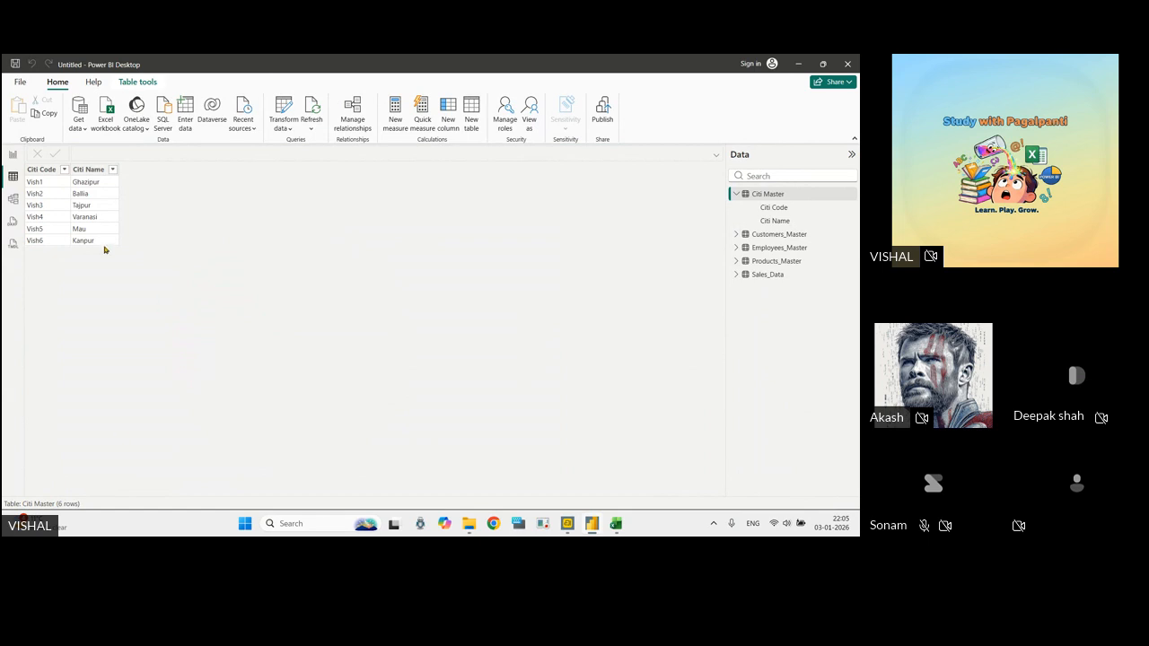
pyautogui.click(761, 234)
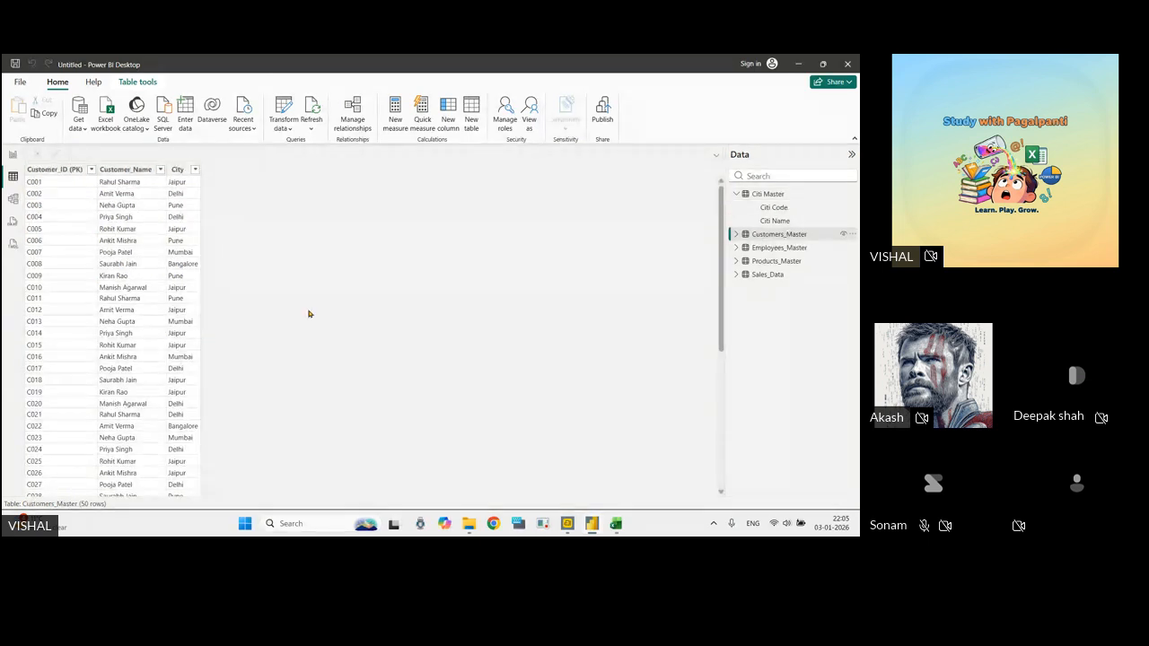
pyautogui.scroll(-5, 140, 345)
pyautogui.scroll(5, 138, 353)
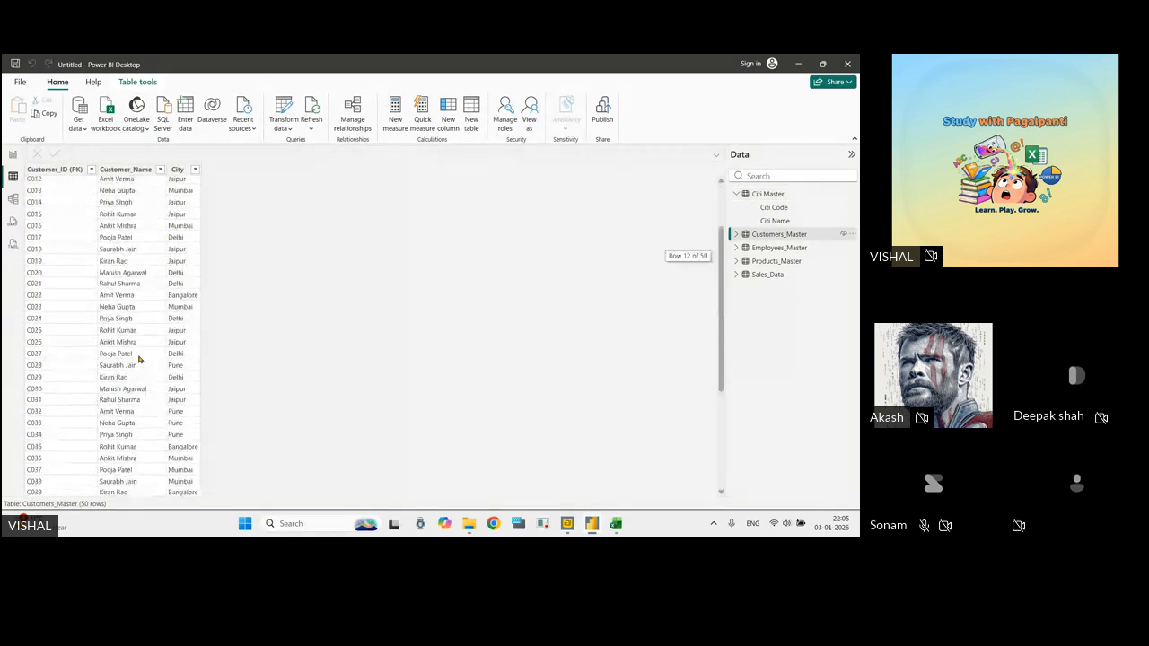
# Return to the report page with the pie chart and switch to the Arattai meeting window.
pyautogui.click(13, 155)
pyautogui.click(543, 214)
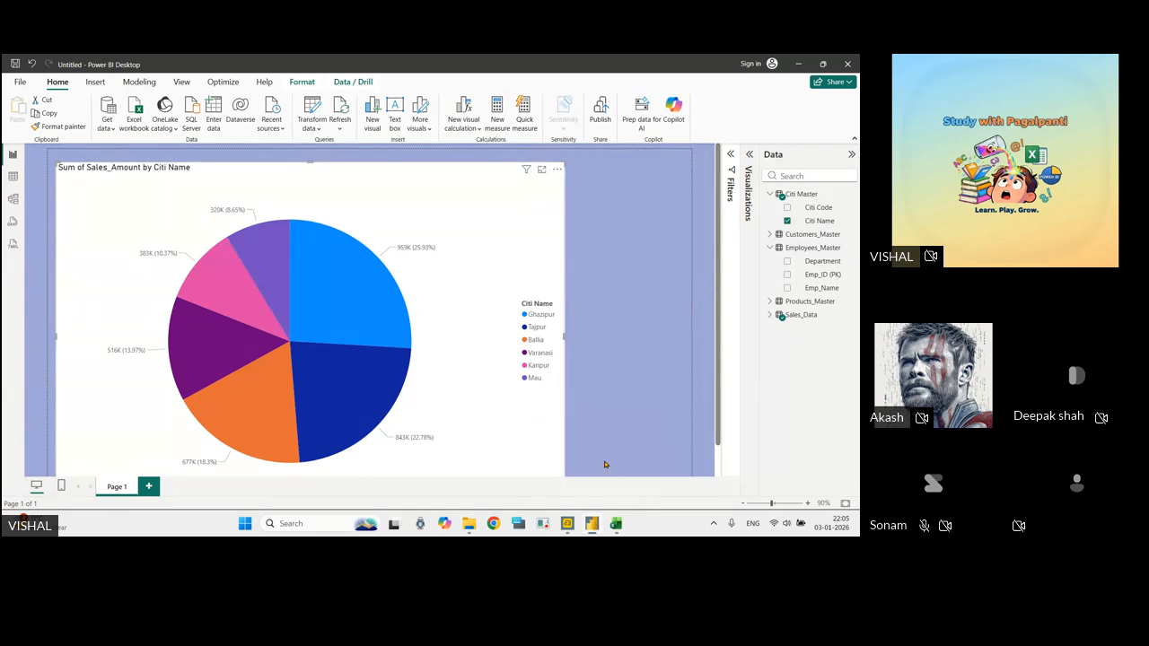
pyautogui.click(566, 523)
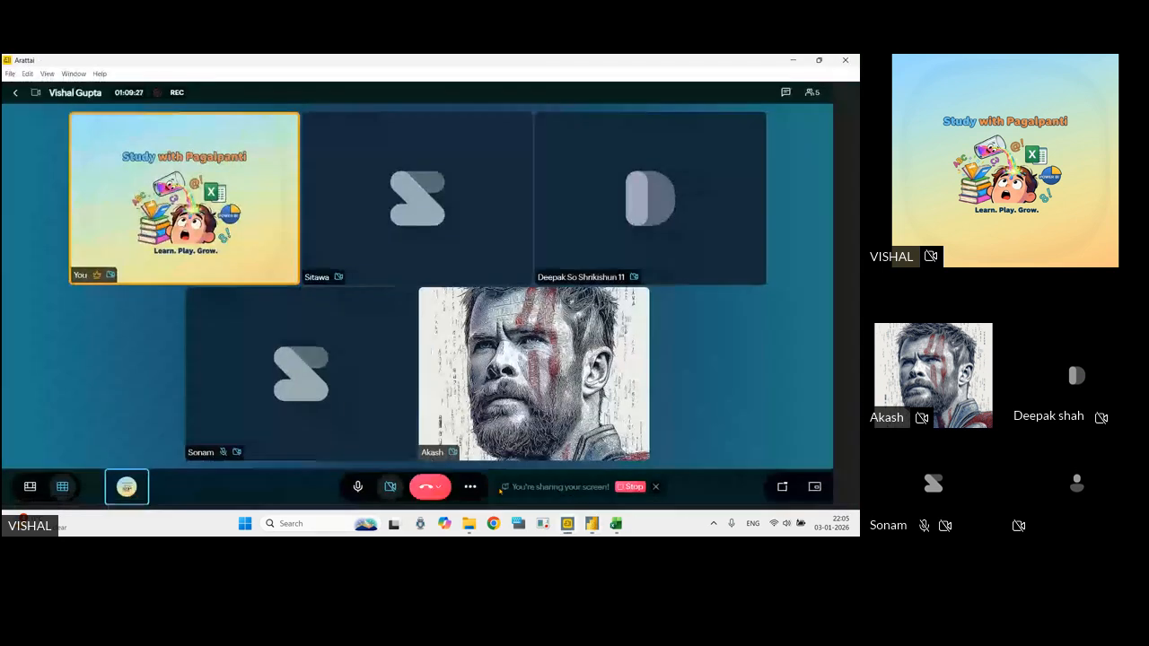